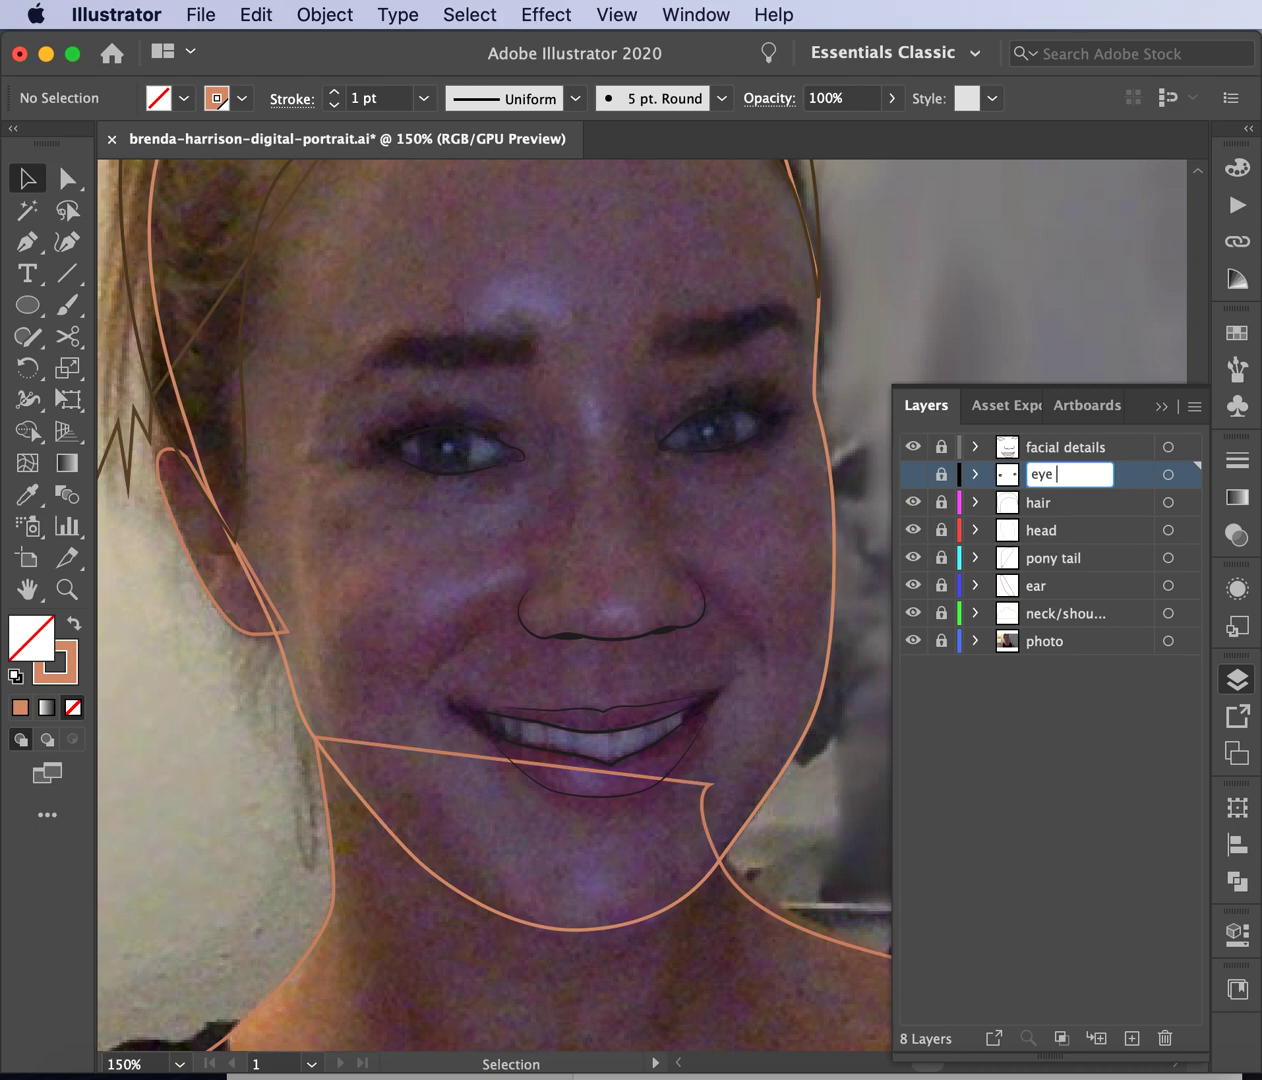
Finish naming the layer below facial details "eye color".
{"action": "type", "text": "r"}
{"action": "key", "text": "Return"}
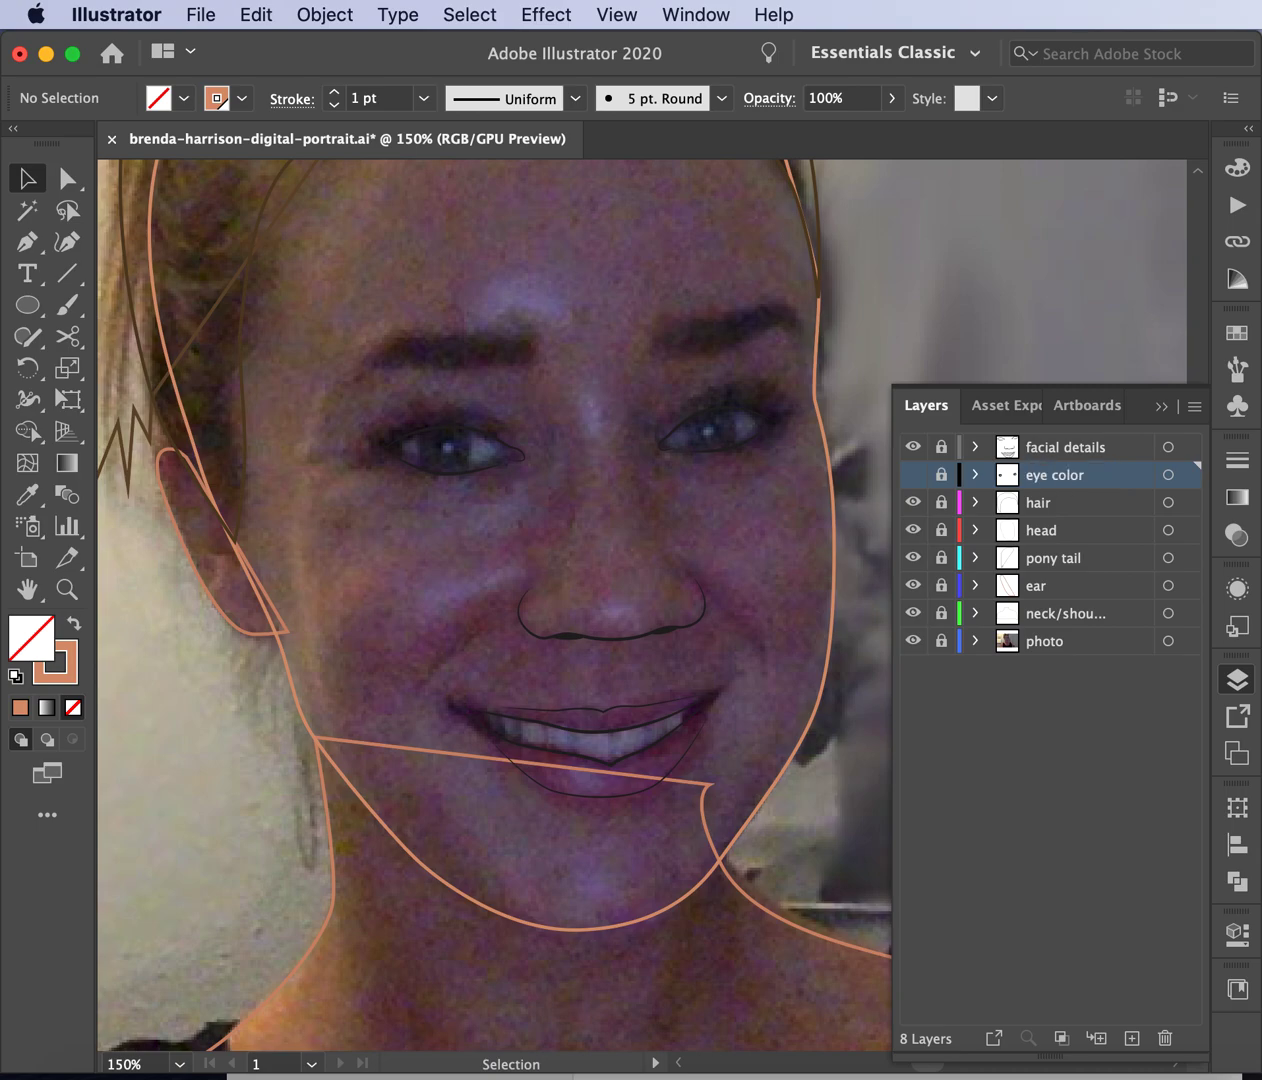
Toggle the visibility of the eye color and facial details layers to check their artwork over the photo.
{"action": "left_click", "coordinate": [914, 476]}
{"action": "left_click", "coordinate": [914, 476]}
{"action": "left_click", "coordinate": [914, 476]}
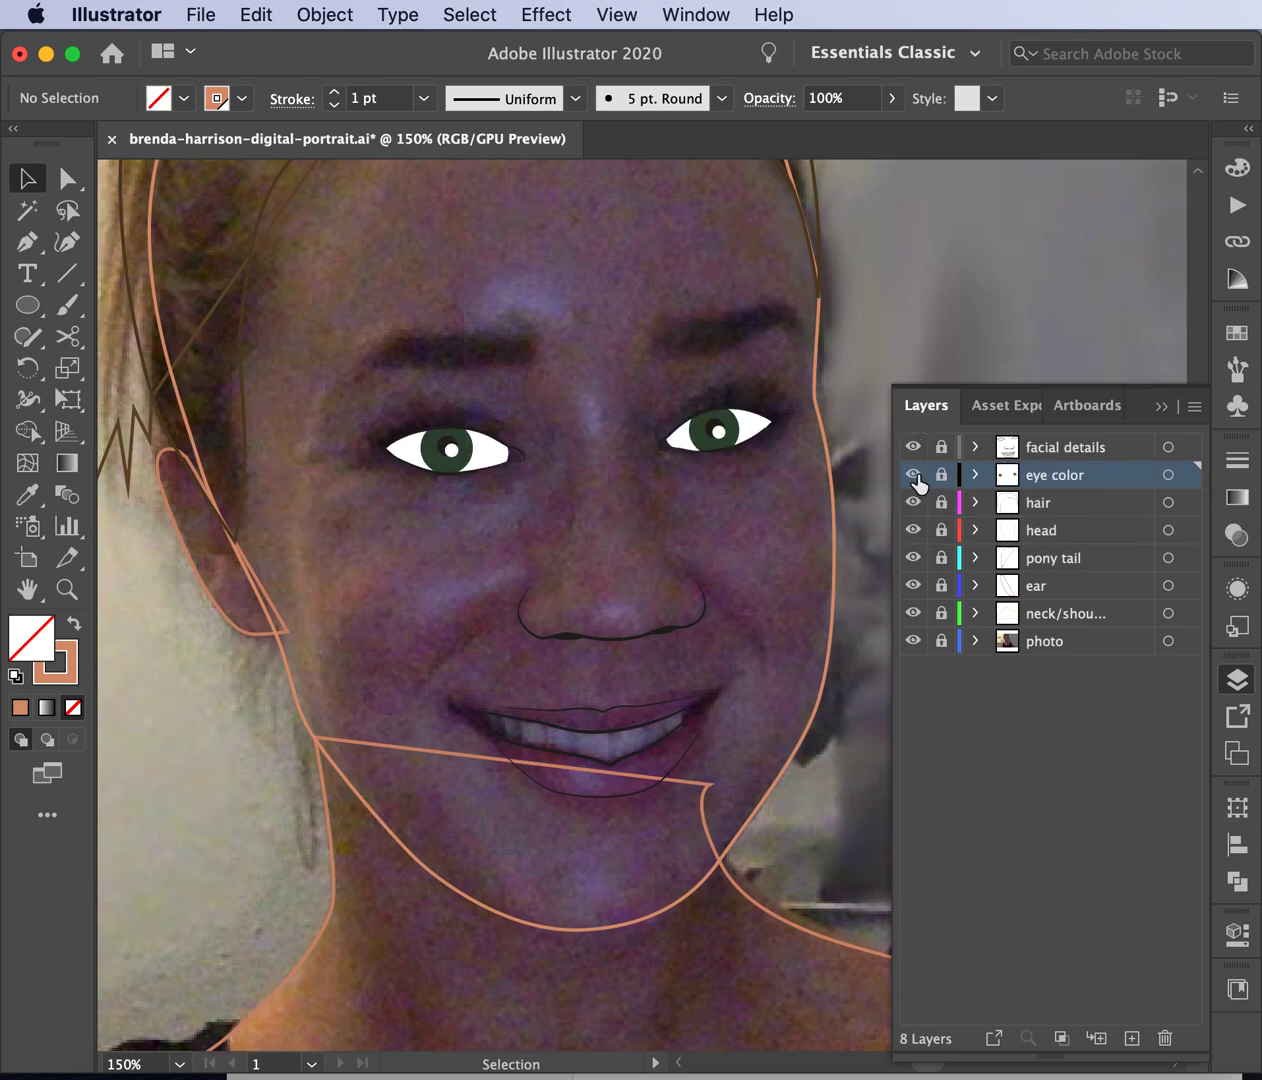
{"action": "left_click", "coordinate": [914, 476]}
{"action": "left_click", "coordinate": [911, 448]}
{"action": "left_click", "coordinate": [911, 448]}
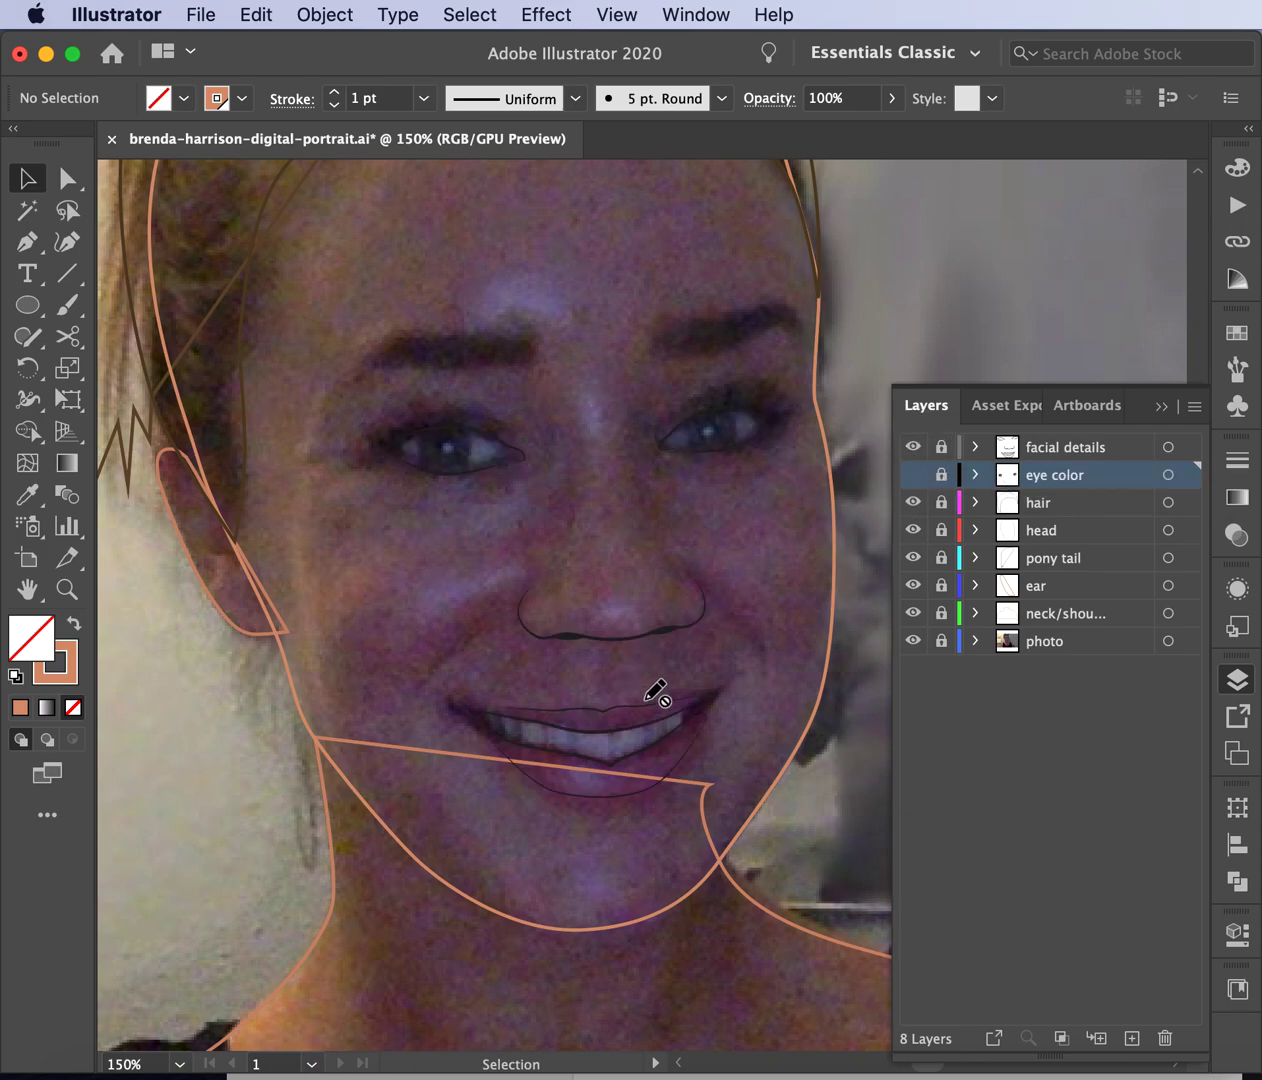
Create a new layer directly above the hair layer and name it "mouth color".
{"action": "left_click", "coordinate": [1068, 501]}
{"action": "left_click", "coordinate": [1131, 1038]}
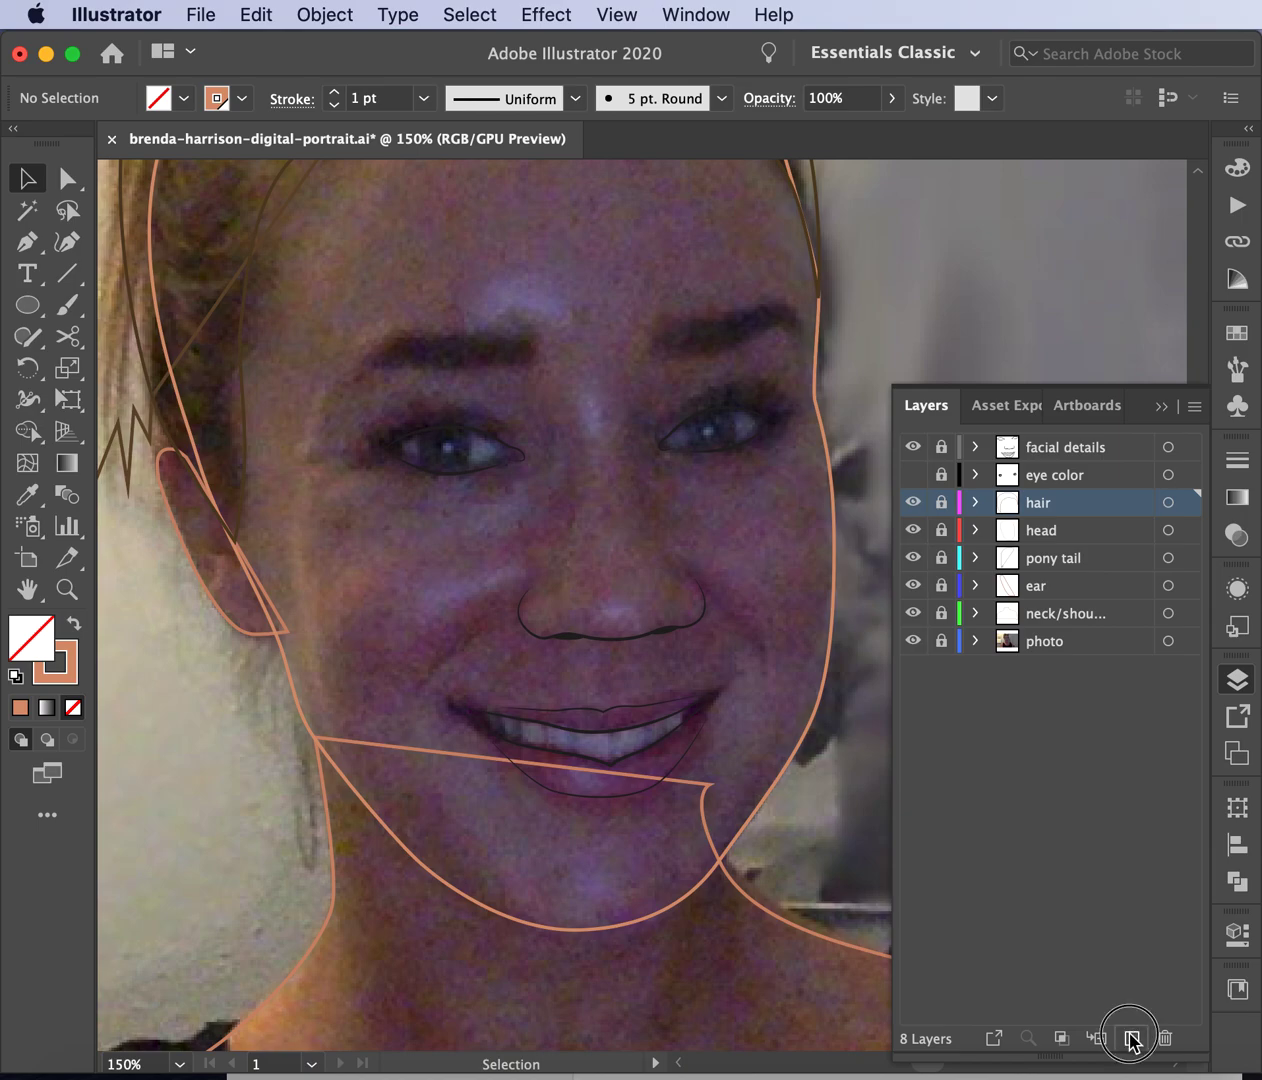
{"action": "double_click", "coordinate": [1042, 509]}
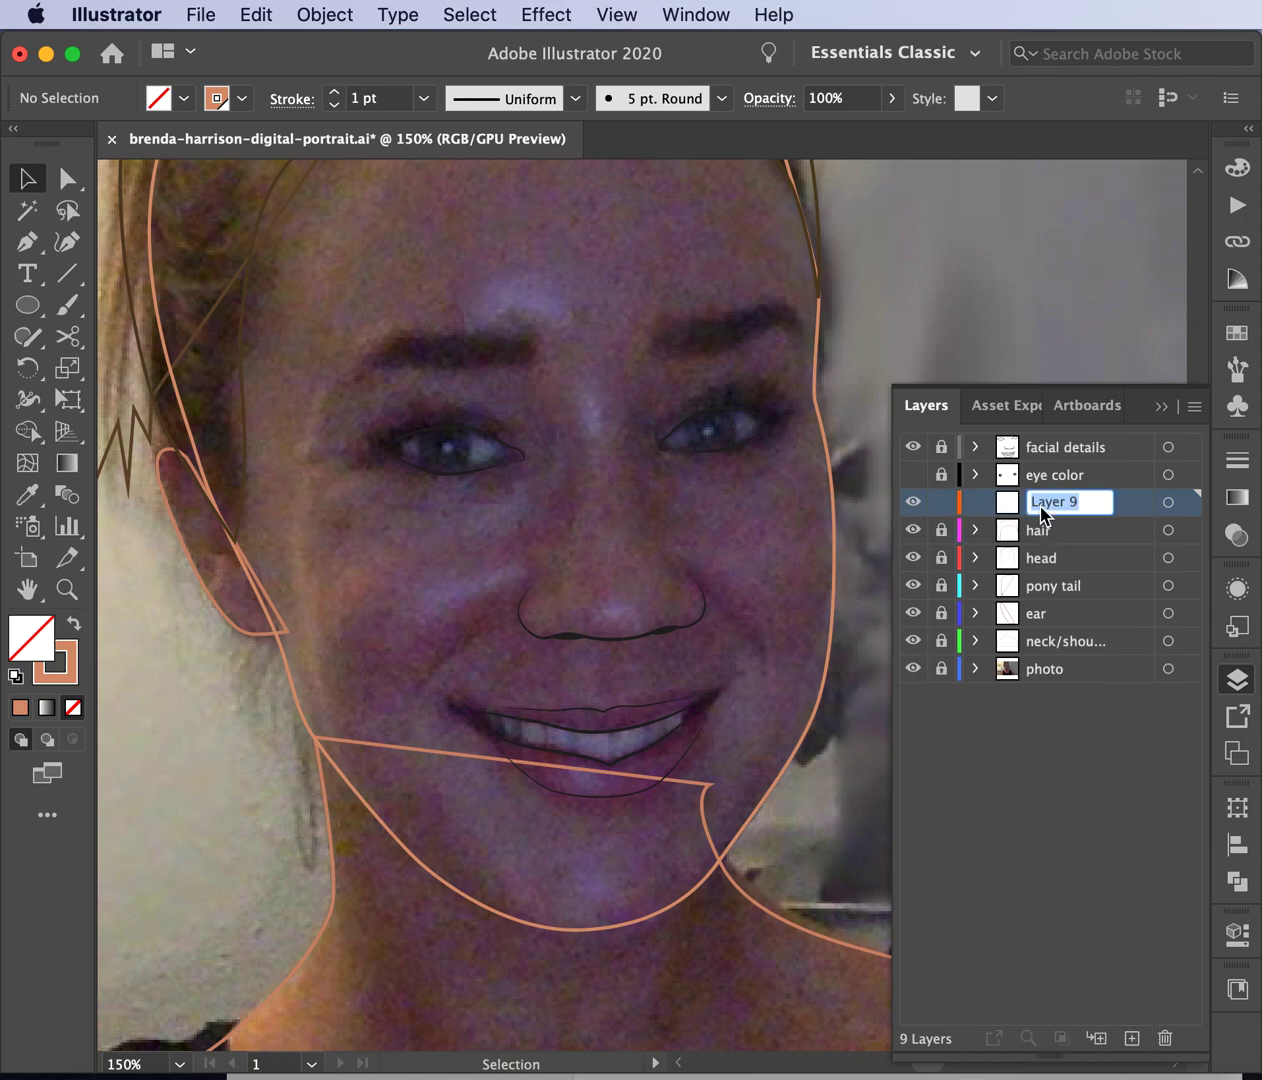
{"action": "type", "text": "mouth"}
{"action": "key", "text": "Return"}
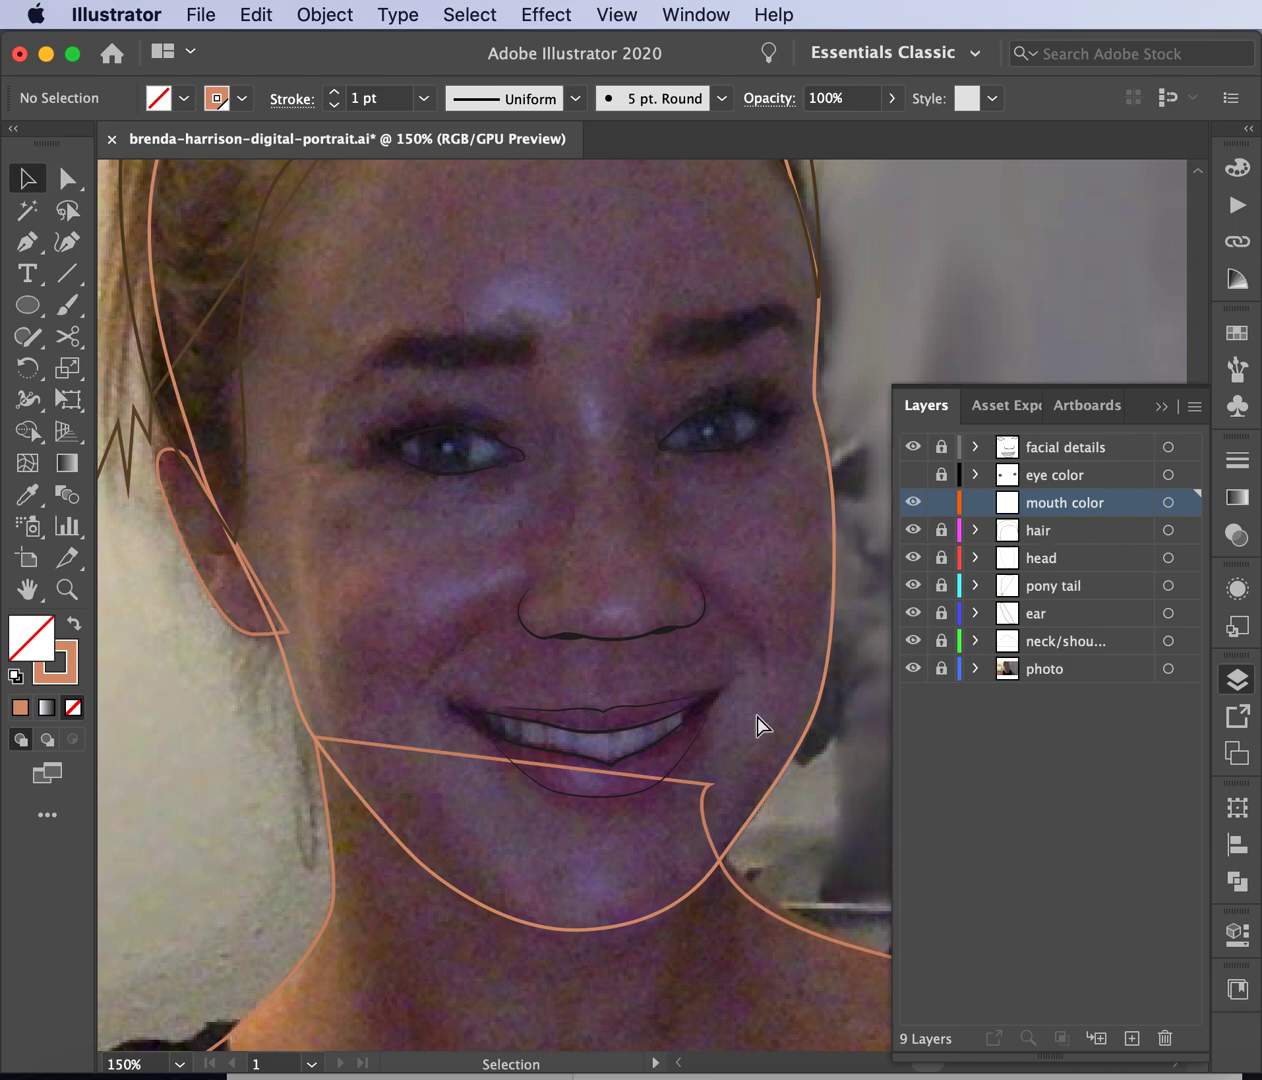
Draw a closed Pen path around the teeth on the mouth color layer, extending past the inner lip lines.
{"action": "key", "text": "super+equal"}
{"action": "key", "text": "super+equal"}
{"action": "scroll", "coordinate": [756, 714], "scroll_direction": "down", "scroll_amount": 3}
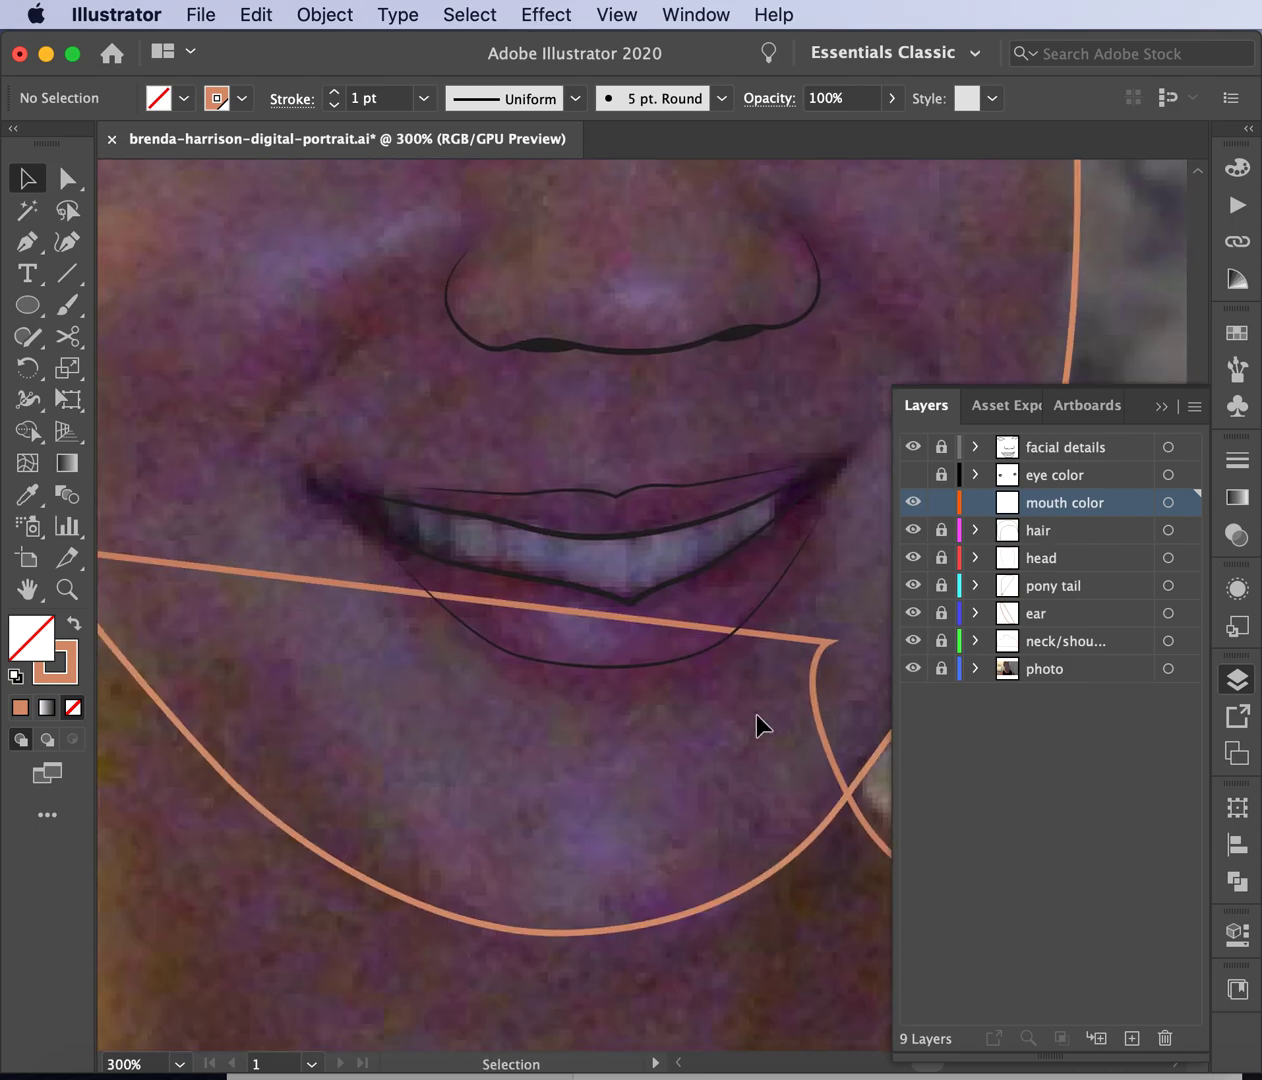
{"action": "key", "text": "super+equal"}
{"action": "scroll", "coordinate": [757, 714], "scroll_direction": "up", "scroll_amount": 2}
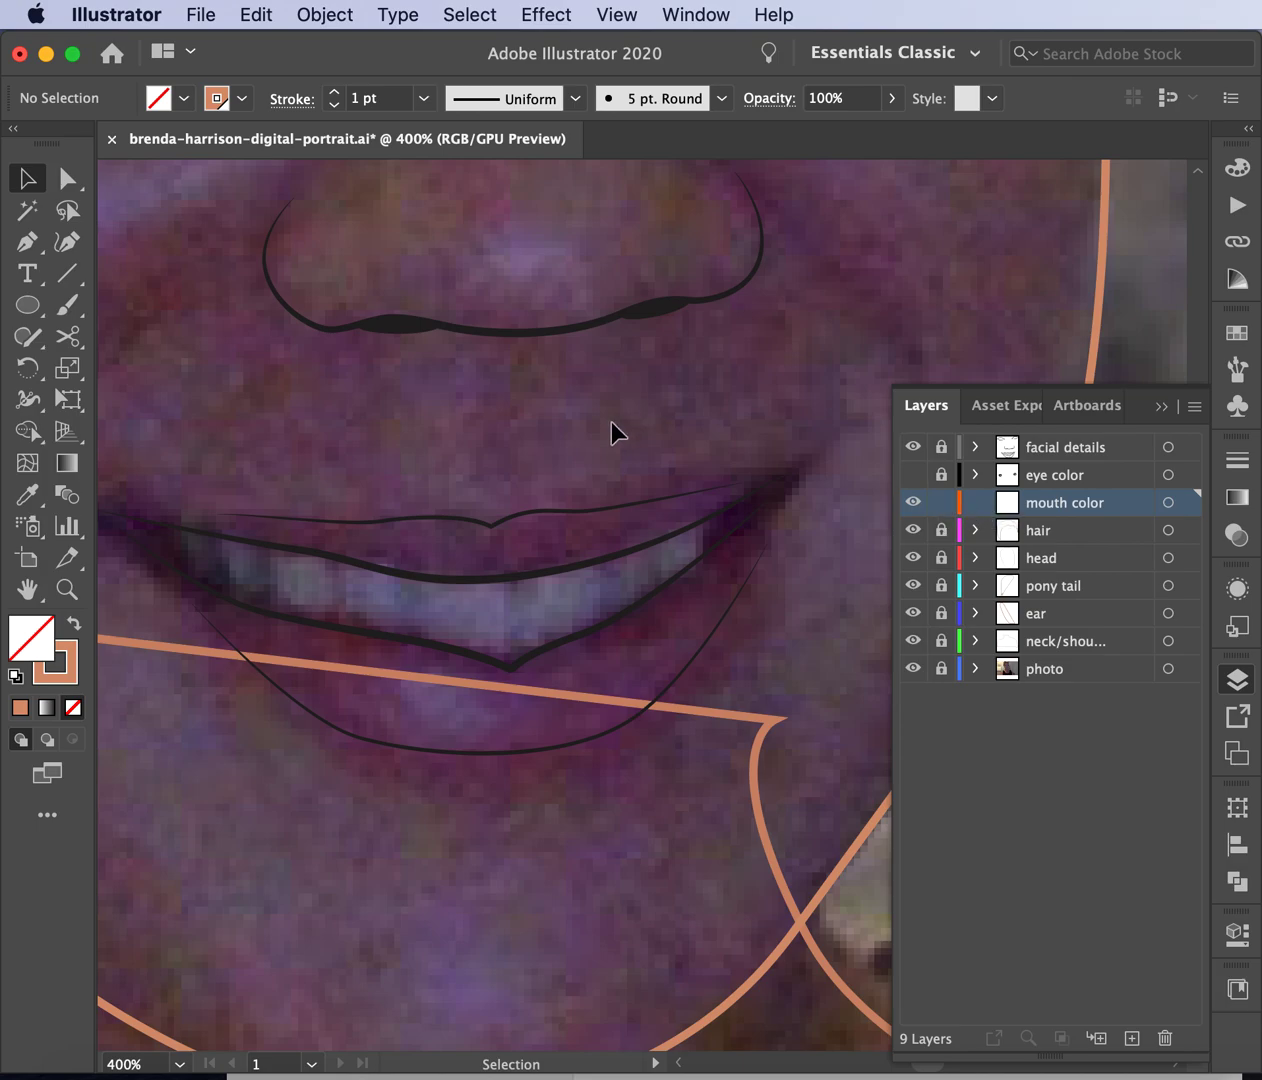
{"action": "left_click", "coordinate": [27, 241]}
{"action": "left_click_drag", "start_coordinate": [711, 518], "coordinate": [622, 643]}
{"action": "left_click_drag", "start_coordinate": [357, 668], "coordinate": [199, 599]}
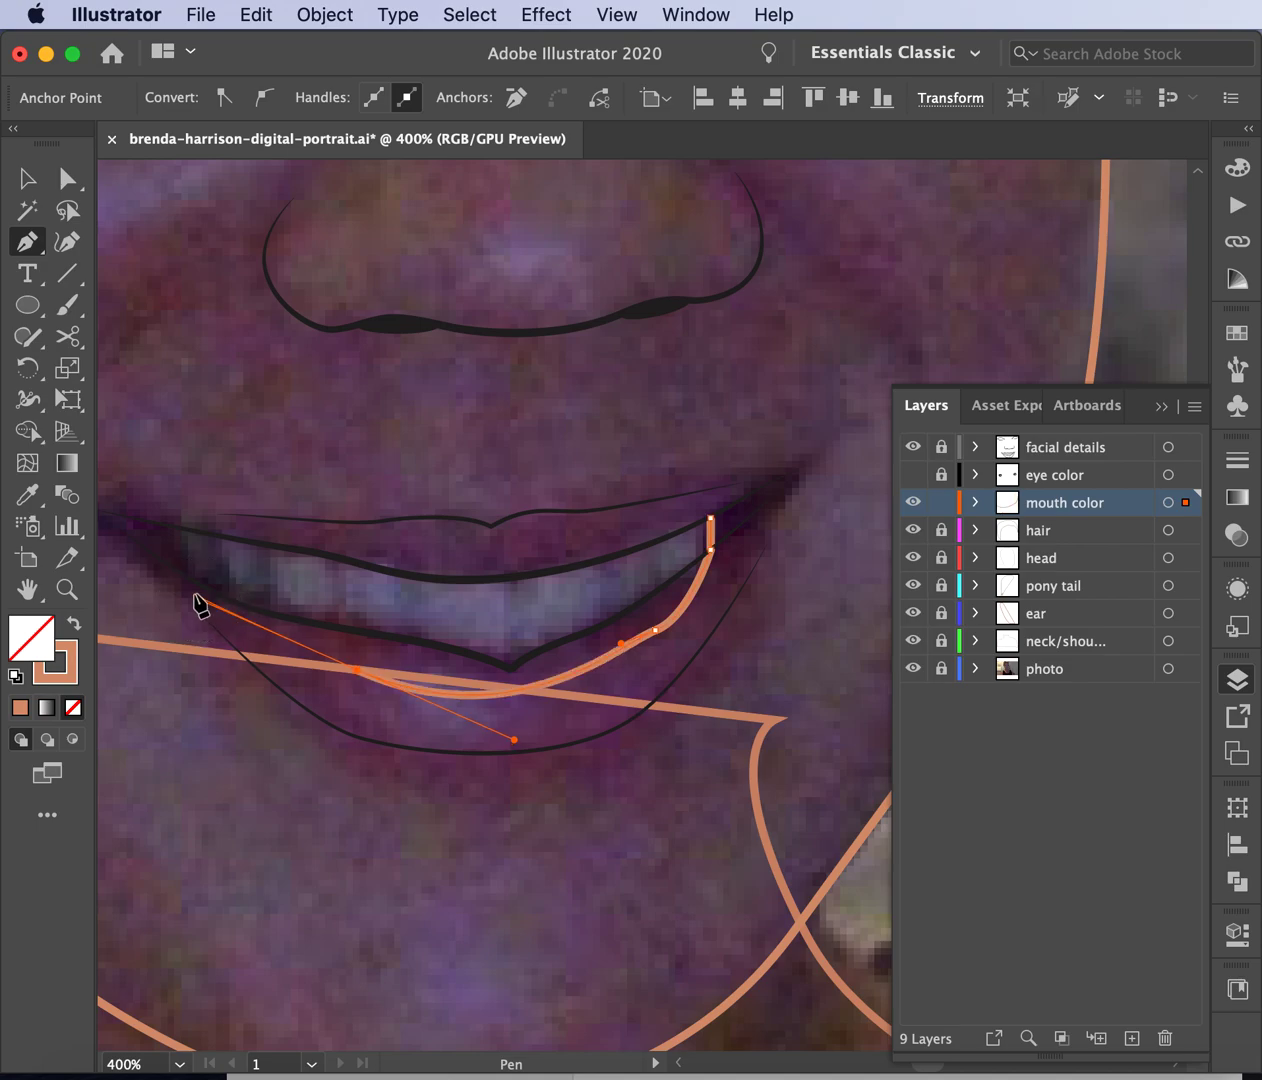
{"action": "left_click", "coordinate": [155, 563]}
{"action": "left_click", "coordinate": [148, 524]}
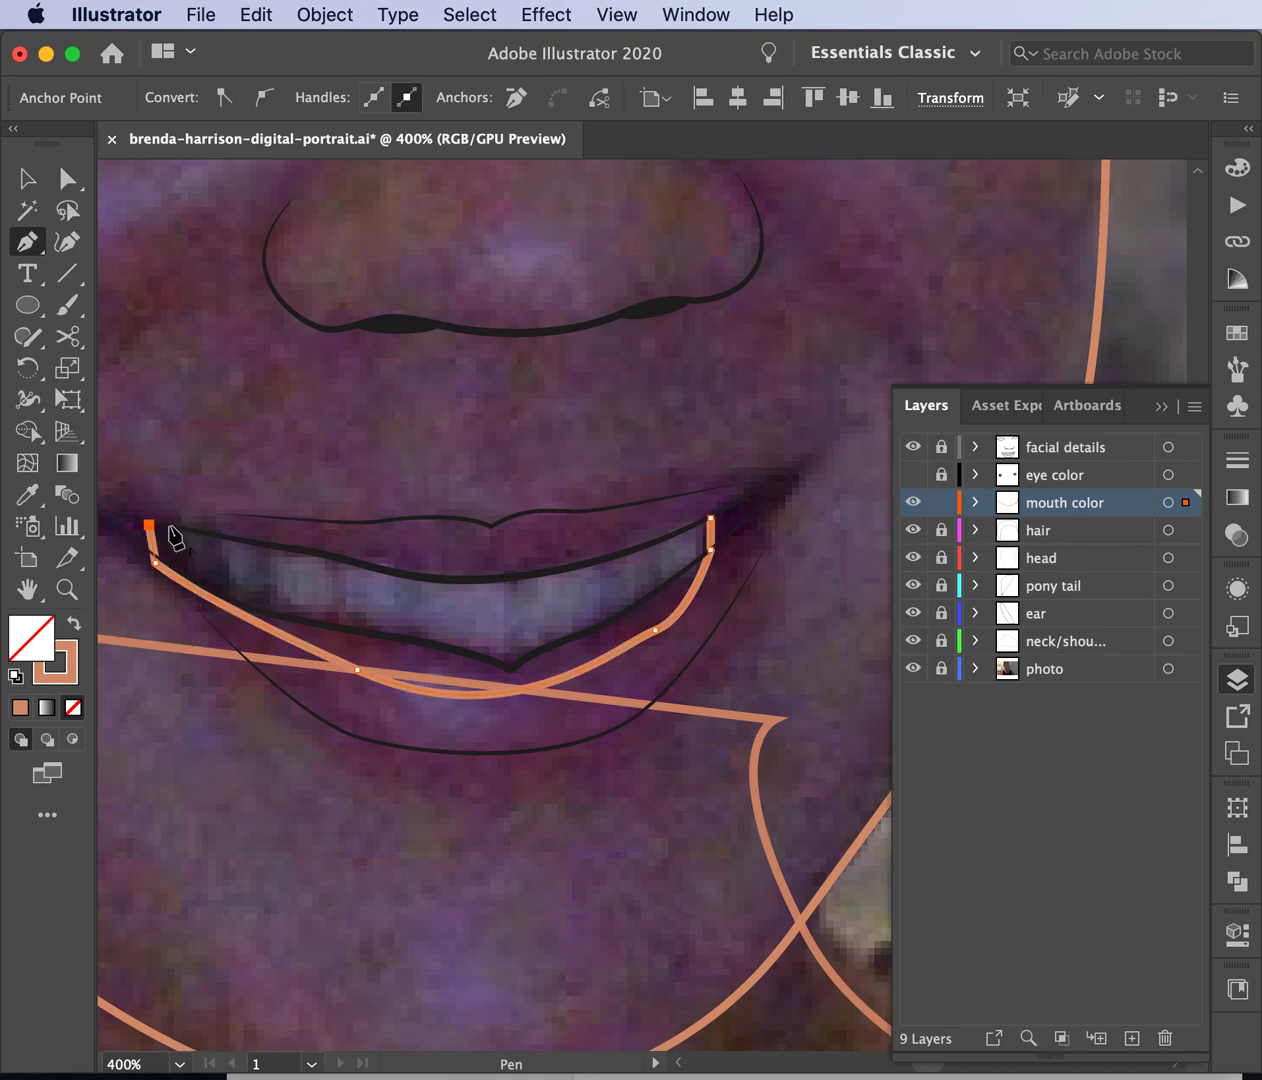
{"action": "left_click", "coordinate": [546, 541]}
{"action": "left_click", "coordinate": [712, 522]}
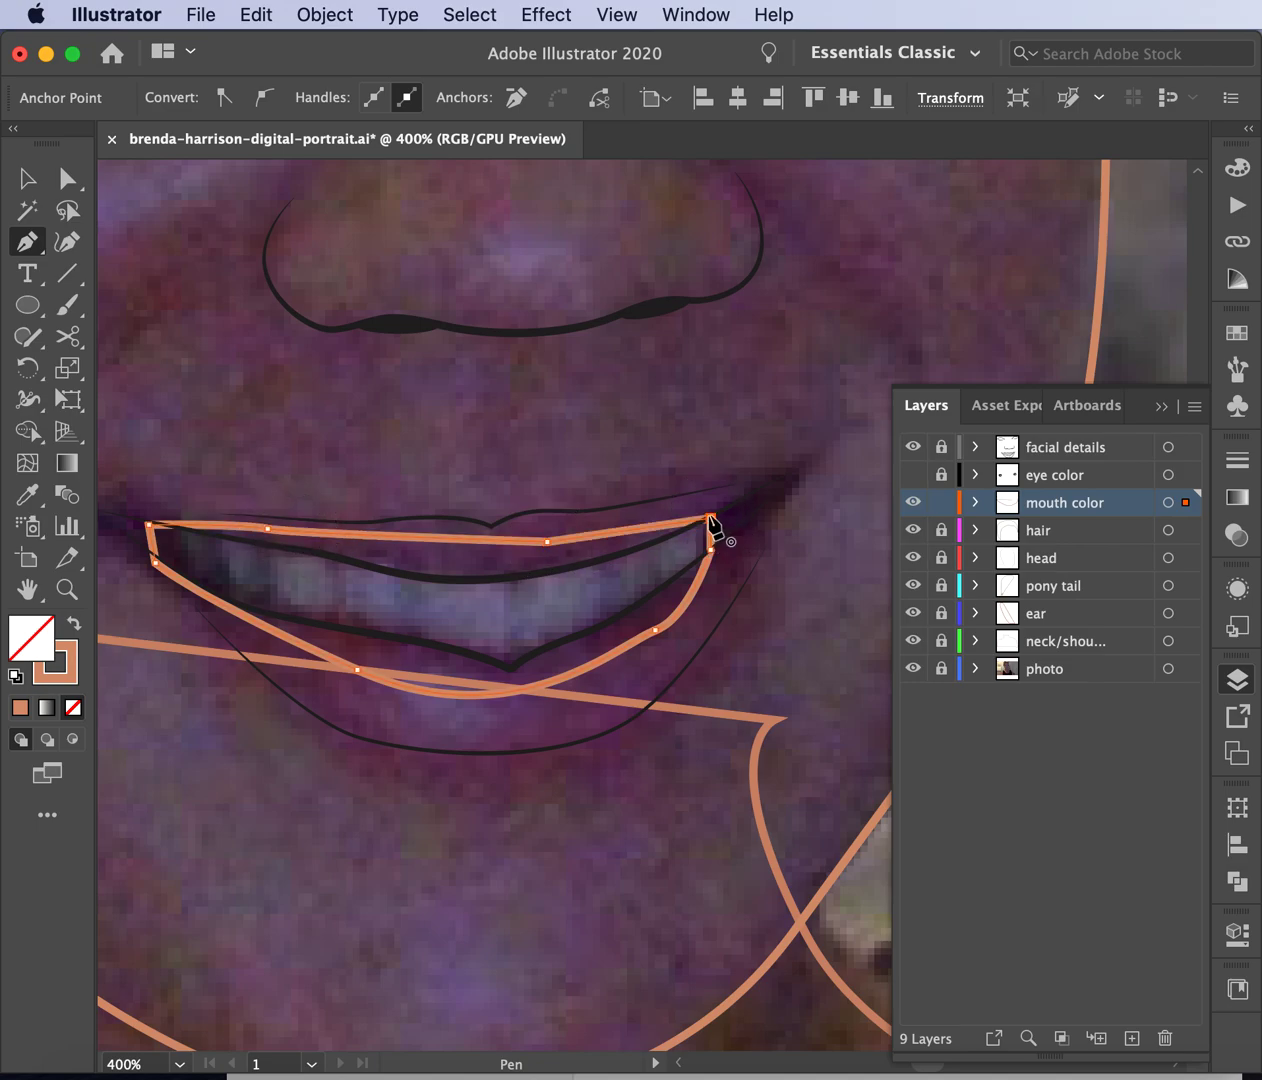
{"action": "left_click", "coordinate": [27, 494]}
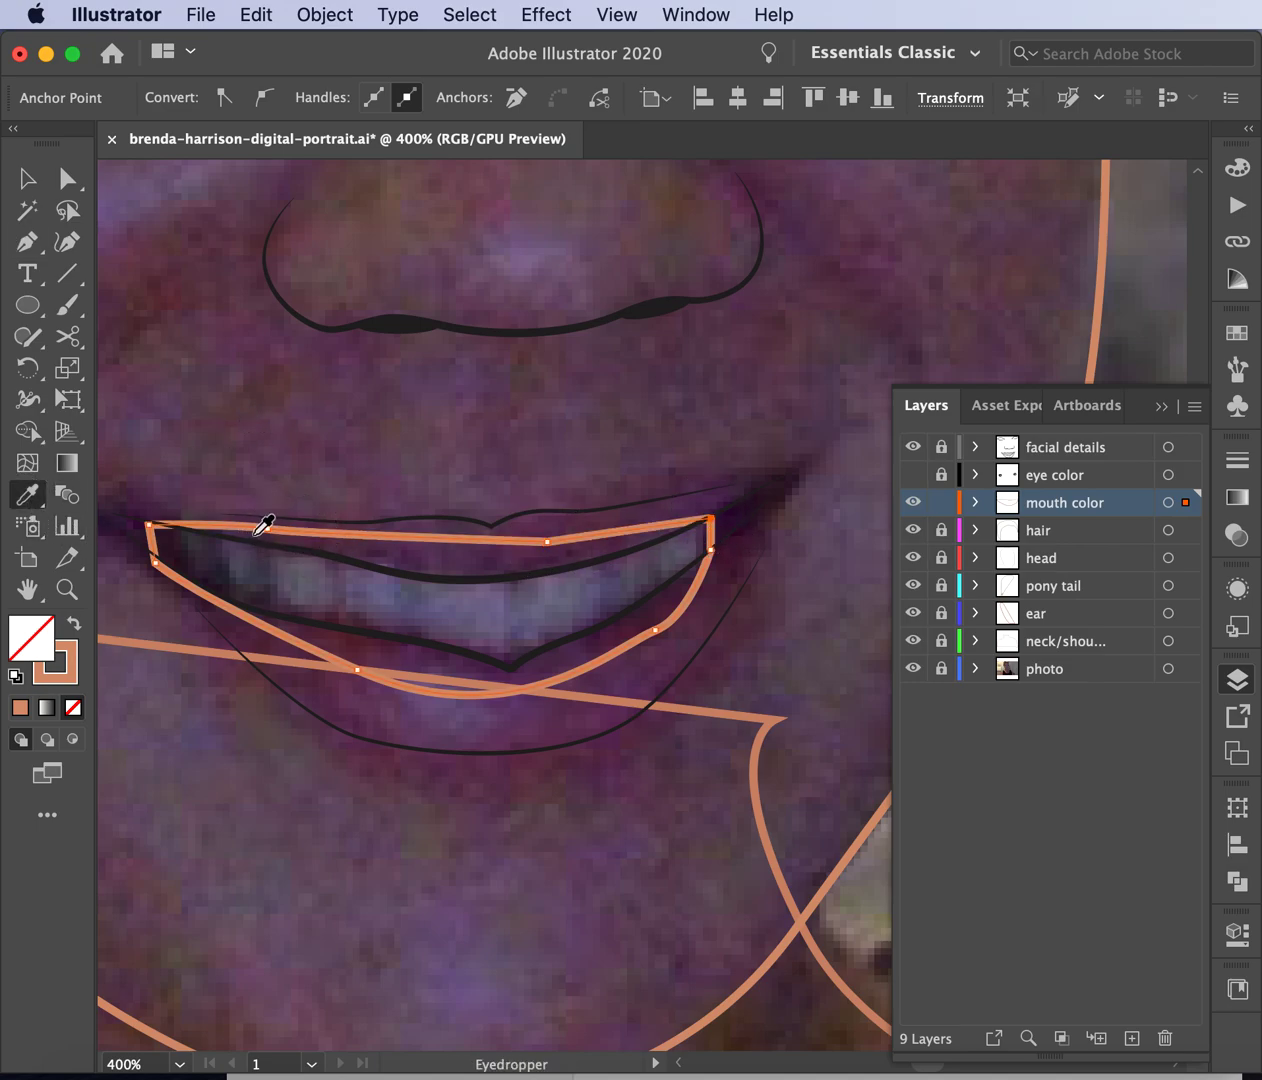
{"action": "left_click", "coordinate": [301, 566]}
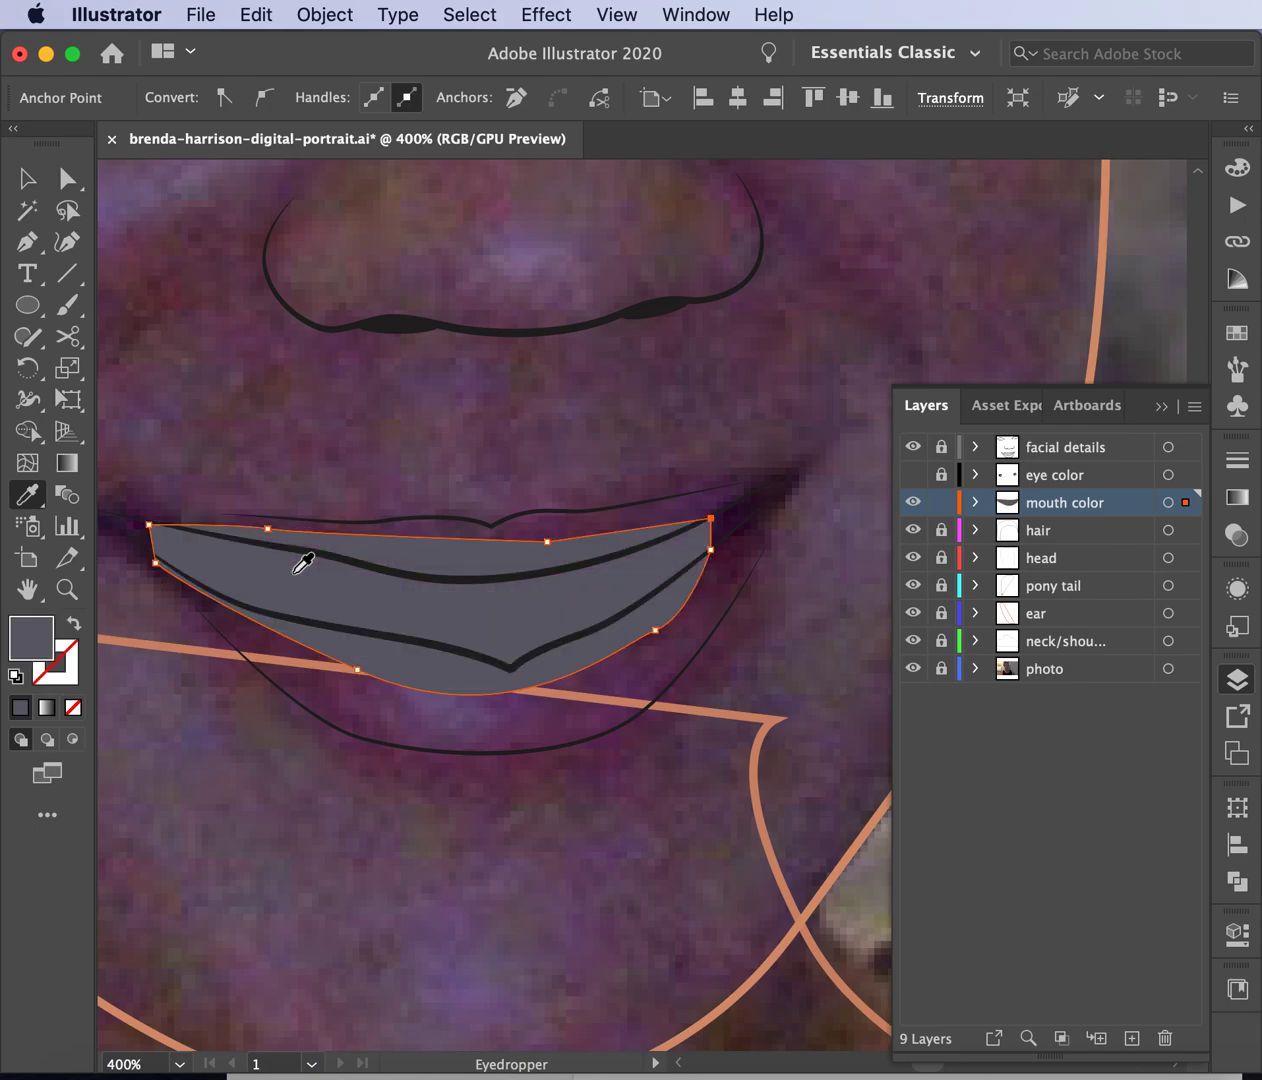
{"action": "key", "text": "super+z"}
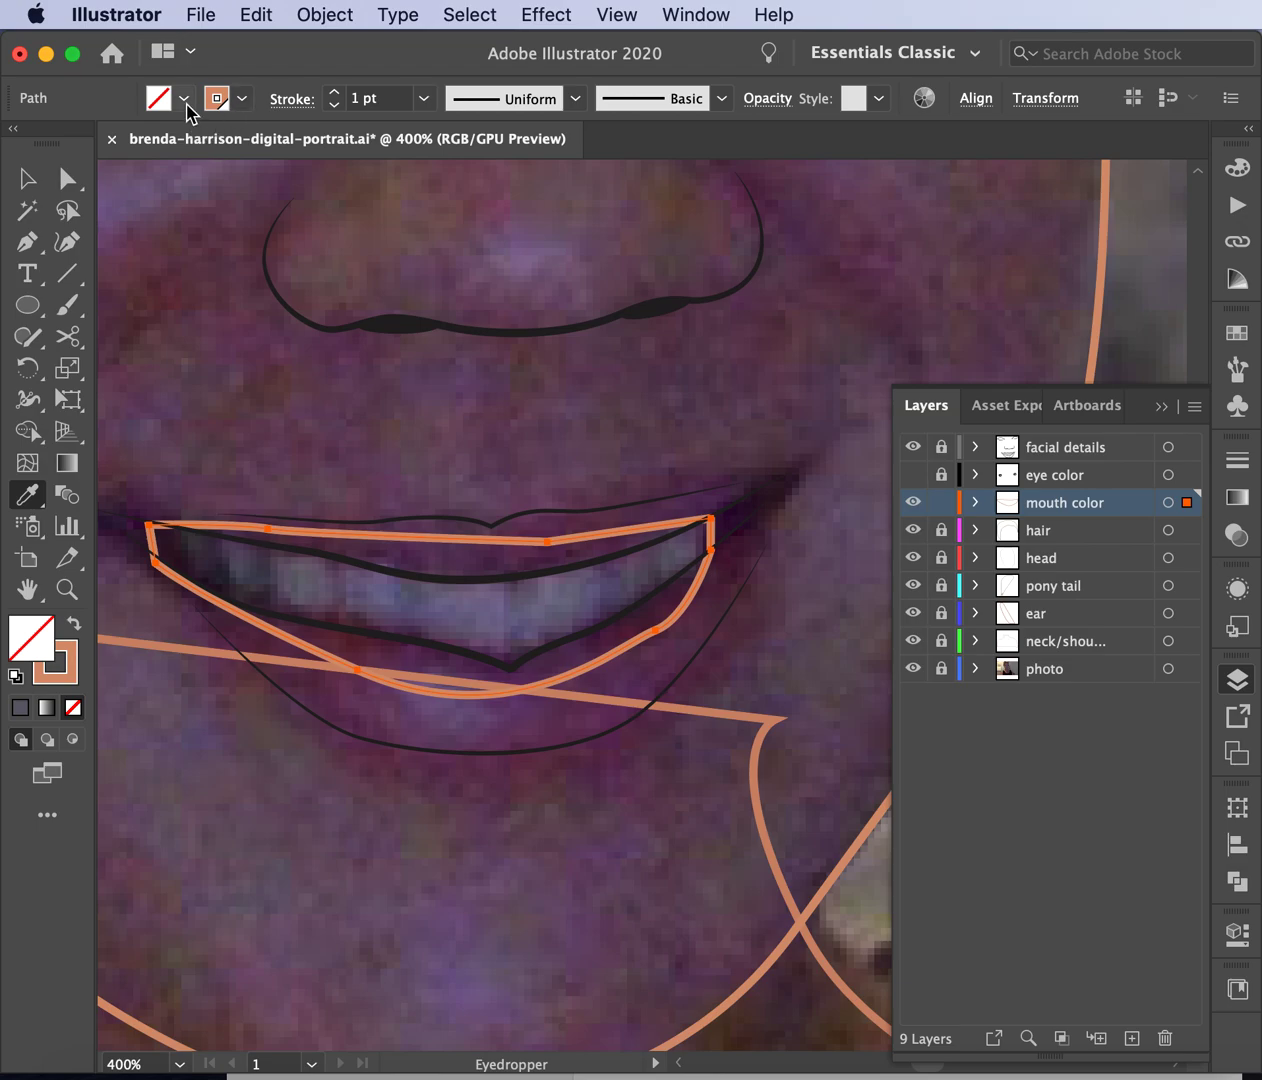
Fill the teeth shape with white, remove its stroke, and deselect it.
{"action": "left_click", "coordinate": [183, 100]}
{"action": "left_click", "coordinate": [54, 143]}
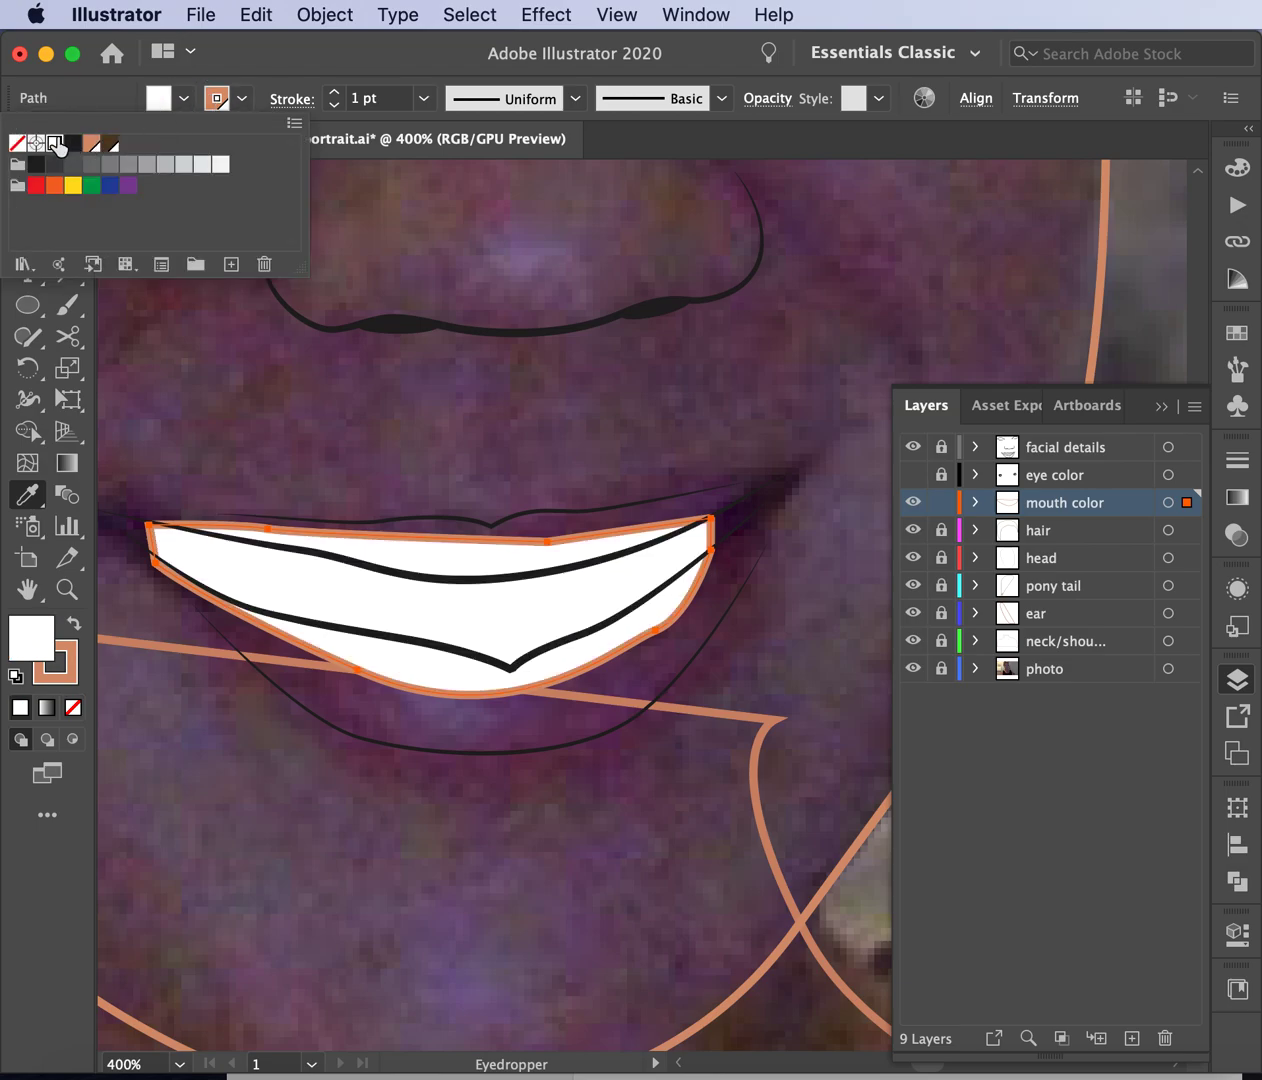
{"action": "left_click", "coordinate": [241, 99]}
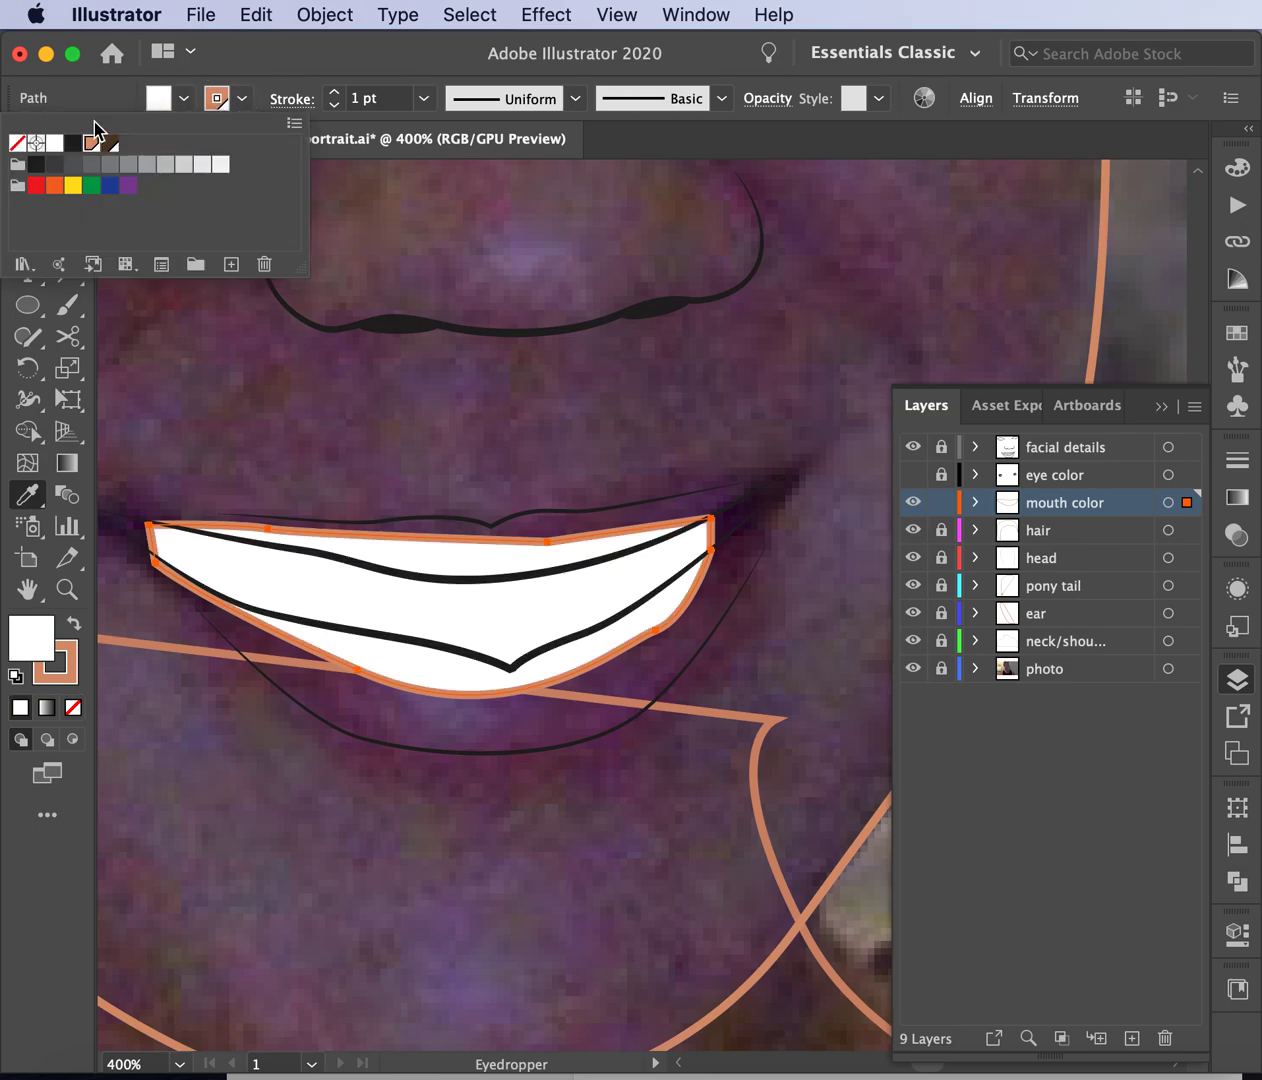
{"action": "left_click", "coordinate": [16, 143]}
{"action": "left_click", "coordinate": [296, 448]}
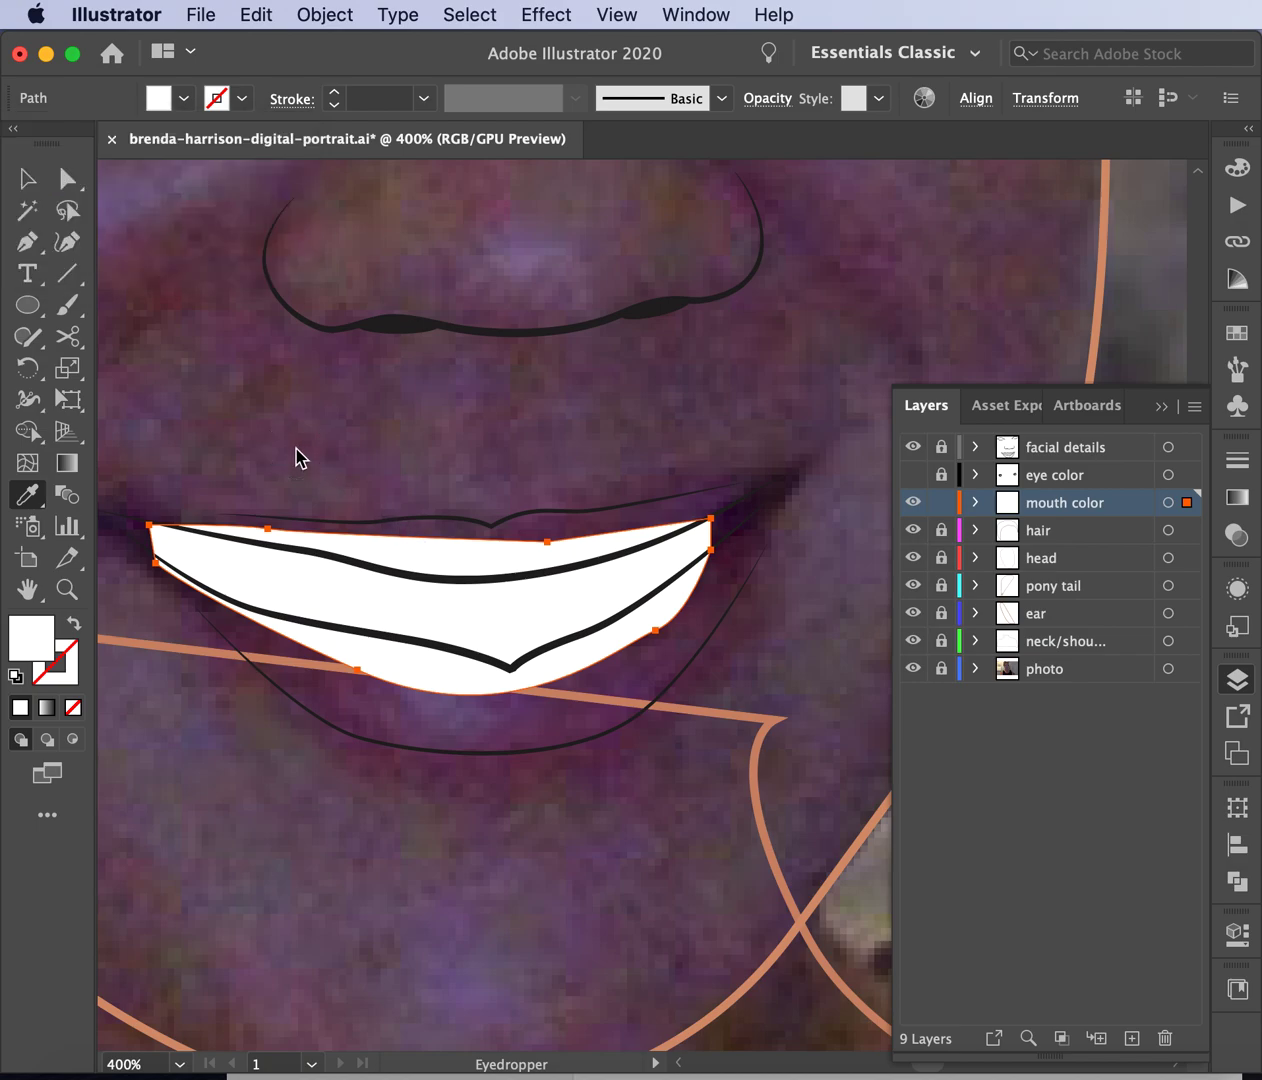
{"action": "left_click", "coordinate": [27, 180]}
{"action": "left_click", "coordinate": [203, 400]}
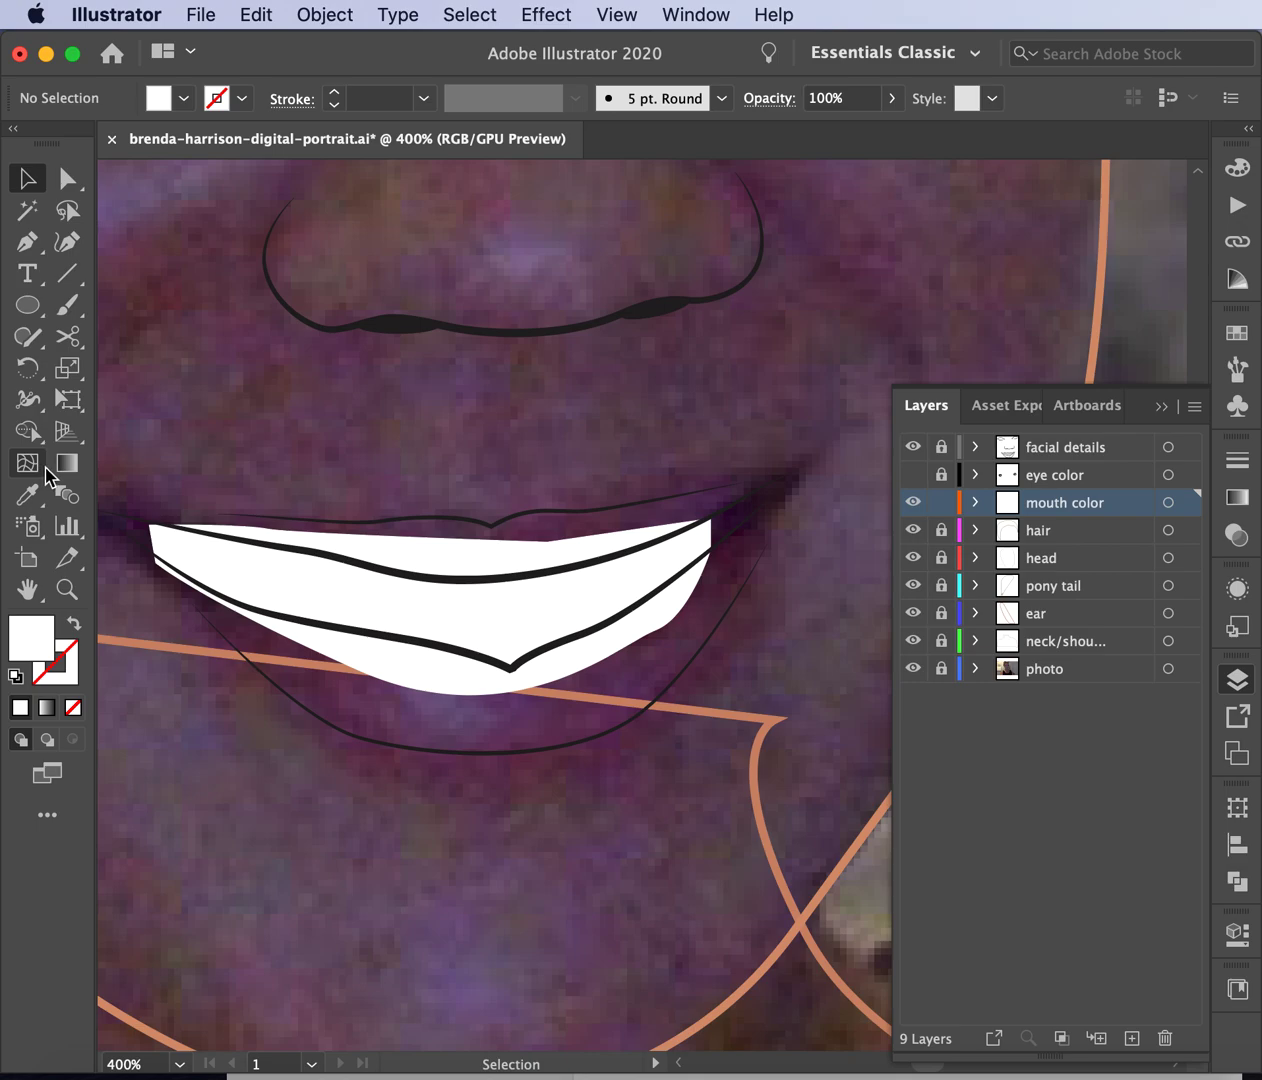
Trace the top edge of the upper lip with the Pen tool, from the right mouth corner past the cupid's bow.
{"action": "left_click", "coordinate": [27, 241]}
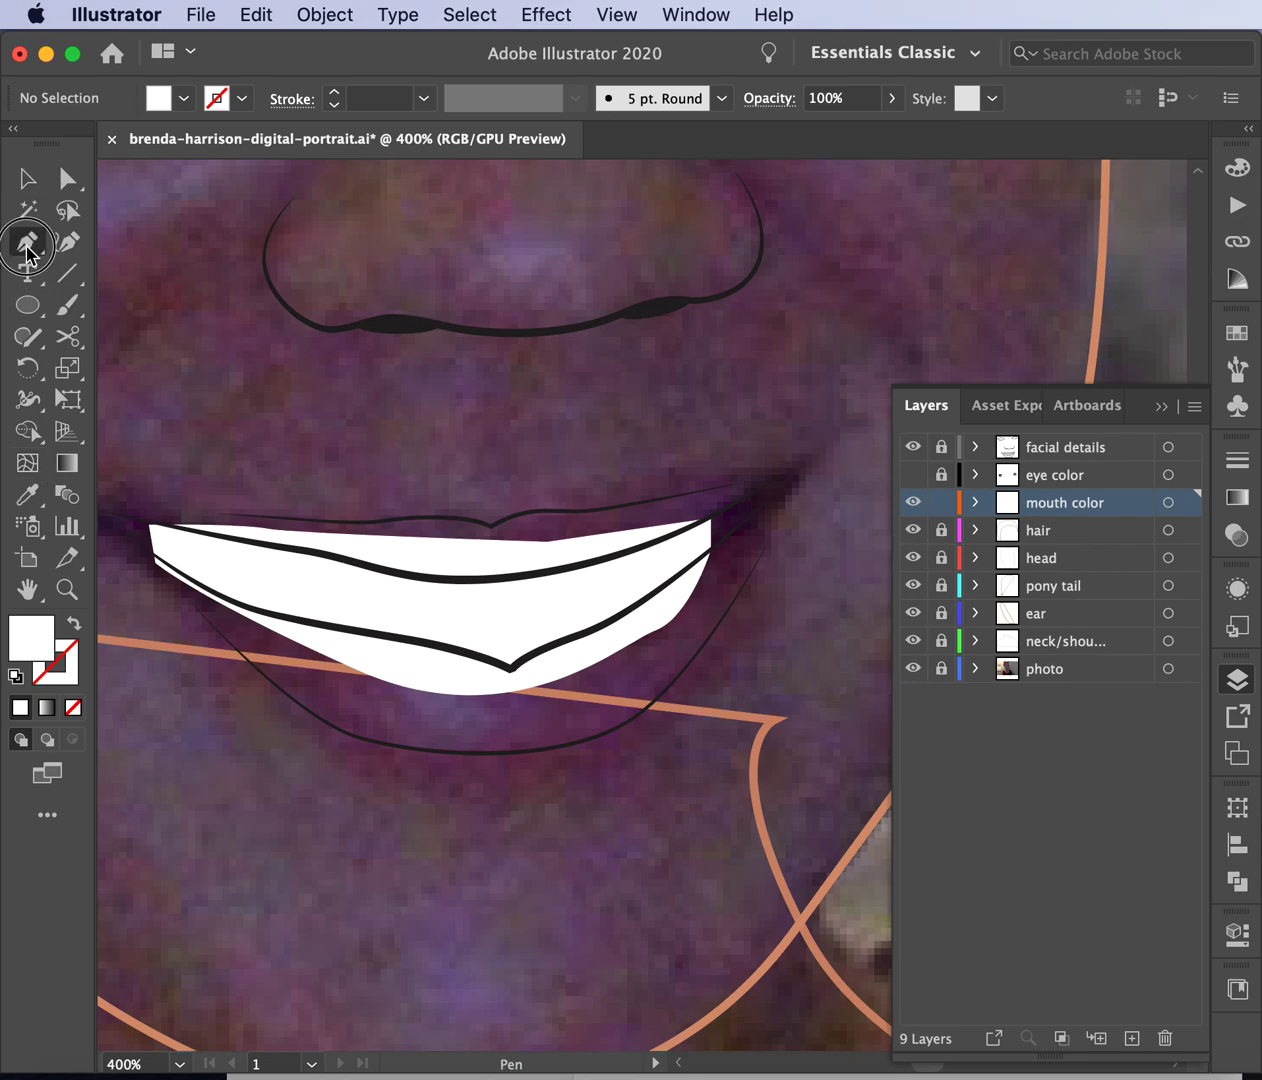
{"action": "left_click", "coordinate": [758, 484]}
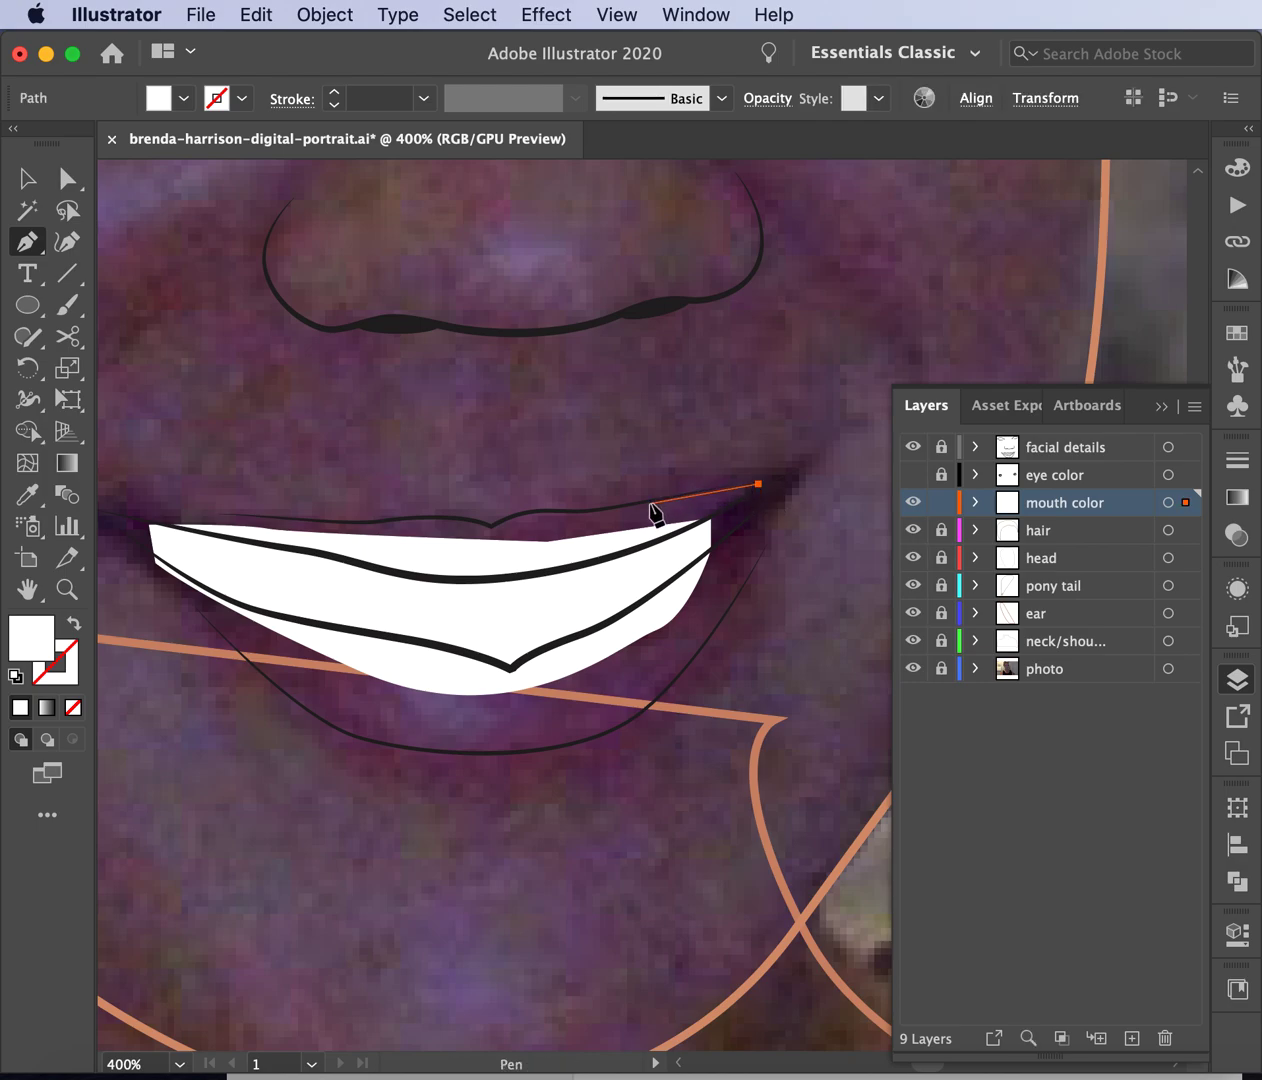
{"action": "left_click_drag", "start_coordinate": [650, 502], "coordinate": [603, 511]}
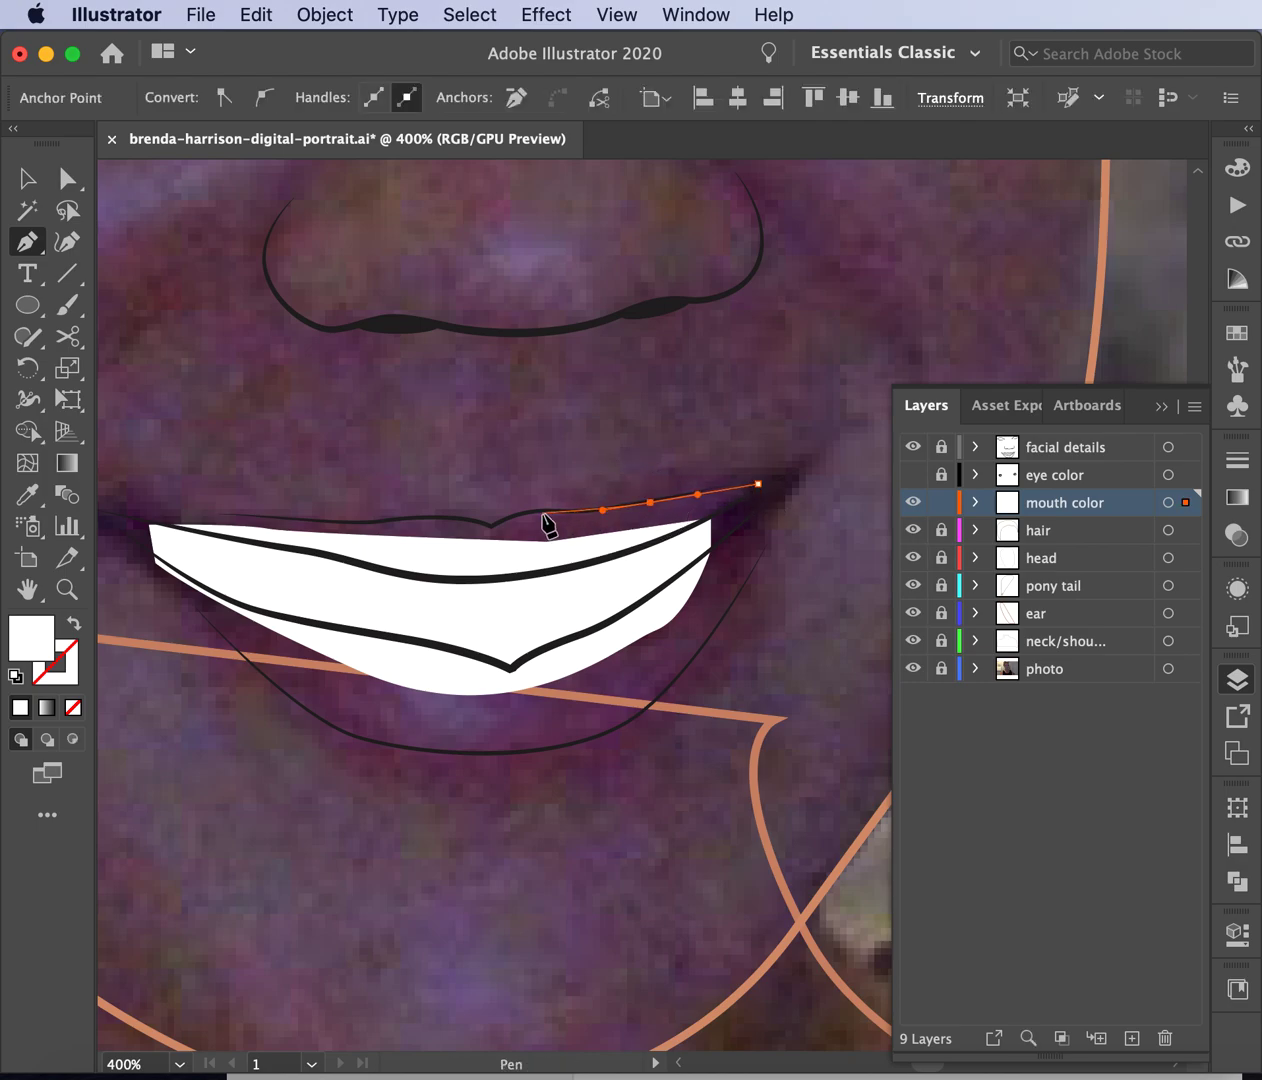
{"action": "left_click_drag", "start_coordinate": [557, 513], "coordinate": [541, 513]}
{"action": "mouse_move", "coordinate": [493, 525]}
{"action": "left_mouse_down"}
{"action": "mouse_move", "coordinate": [467, 545]}
{"action": "mouse_move", "coordinate": [472, 506]}
{"action": "left_mouse_up"}
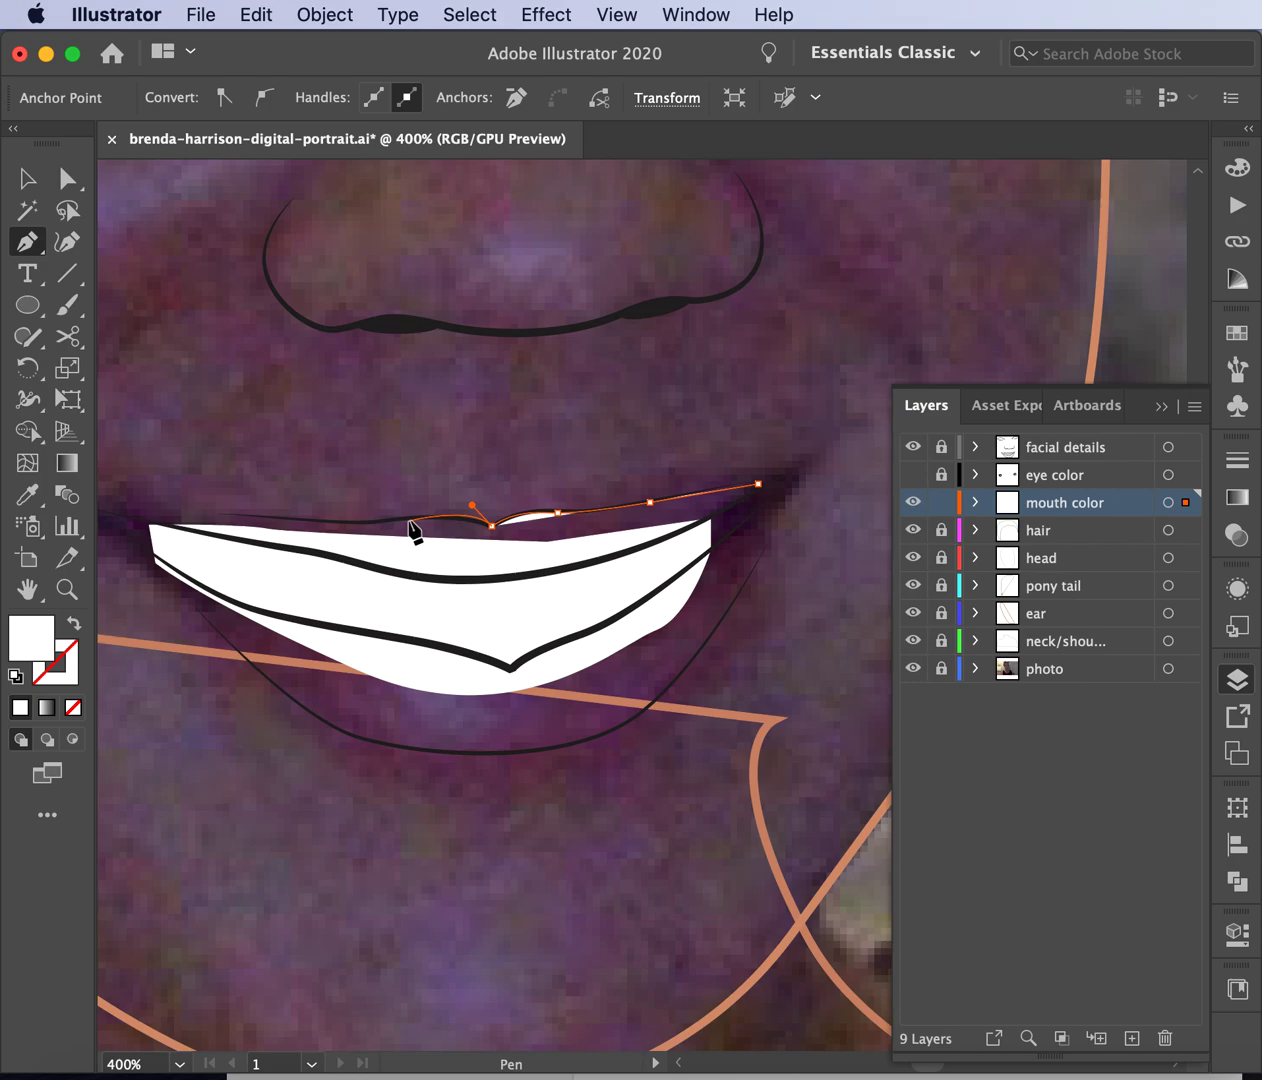
{"action": "left_click", "coordinate": [369, 522]}
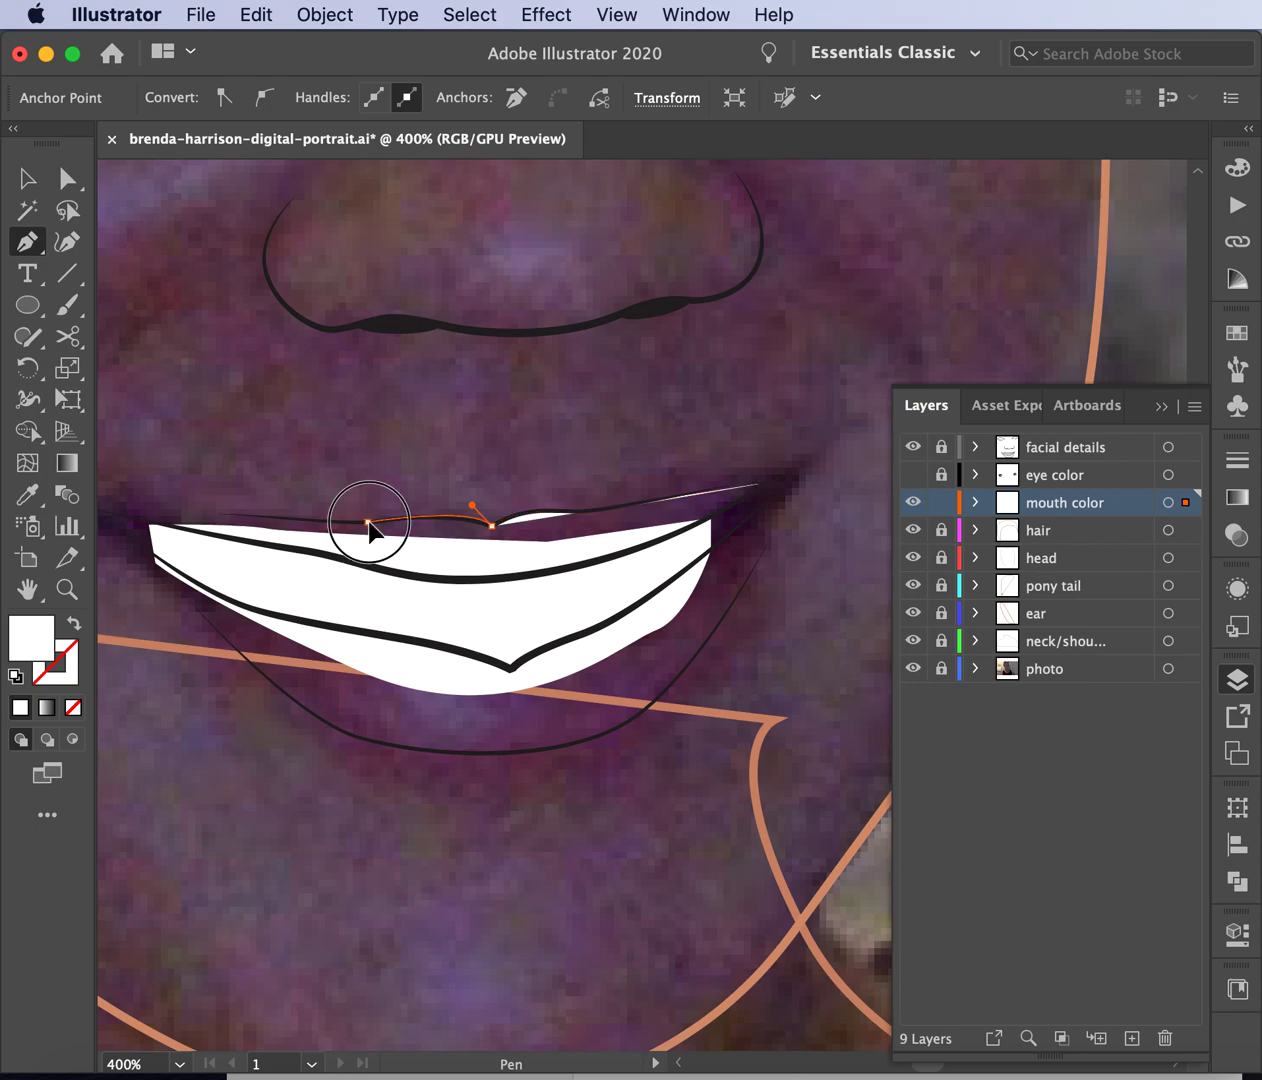
{"action": "left_click_drag", "start_coordinate": [350, 522], "coordinate": [345, 522]}
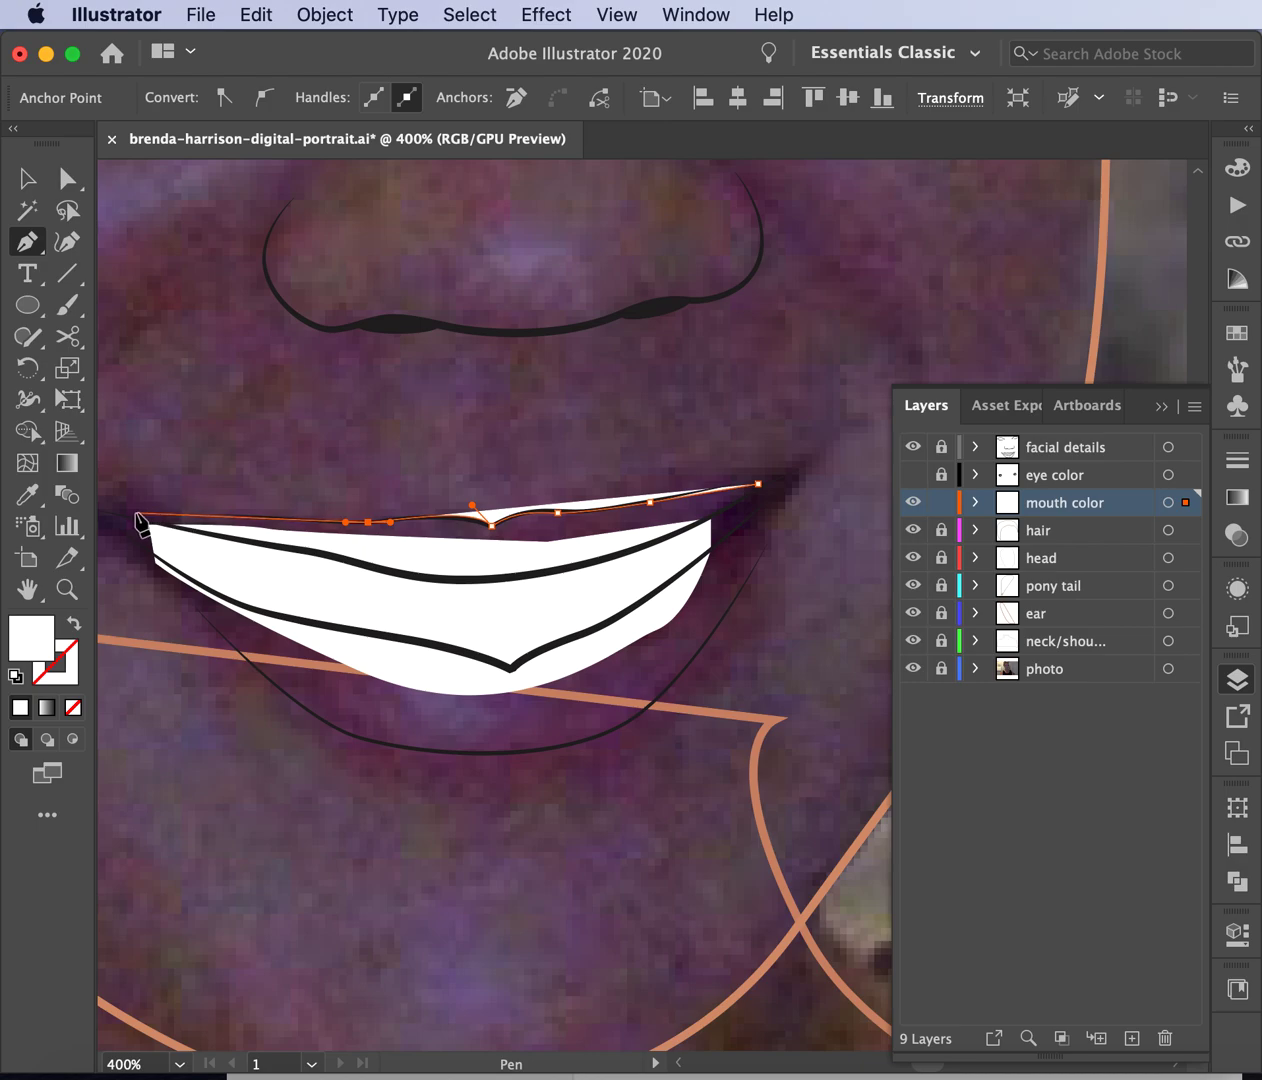
Continue the upper lip path around the left corner and back along the lip's lower edge, close it, and deselect.
{"action": "scroll", "coordinate": [136, 515], "scroll_direction": "left", "scroll_amount": 1}
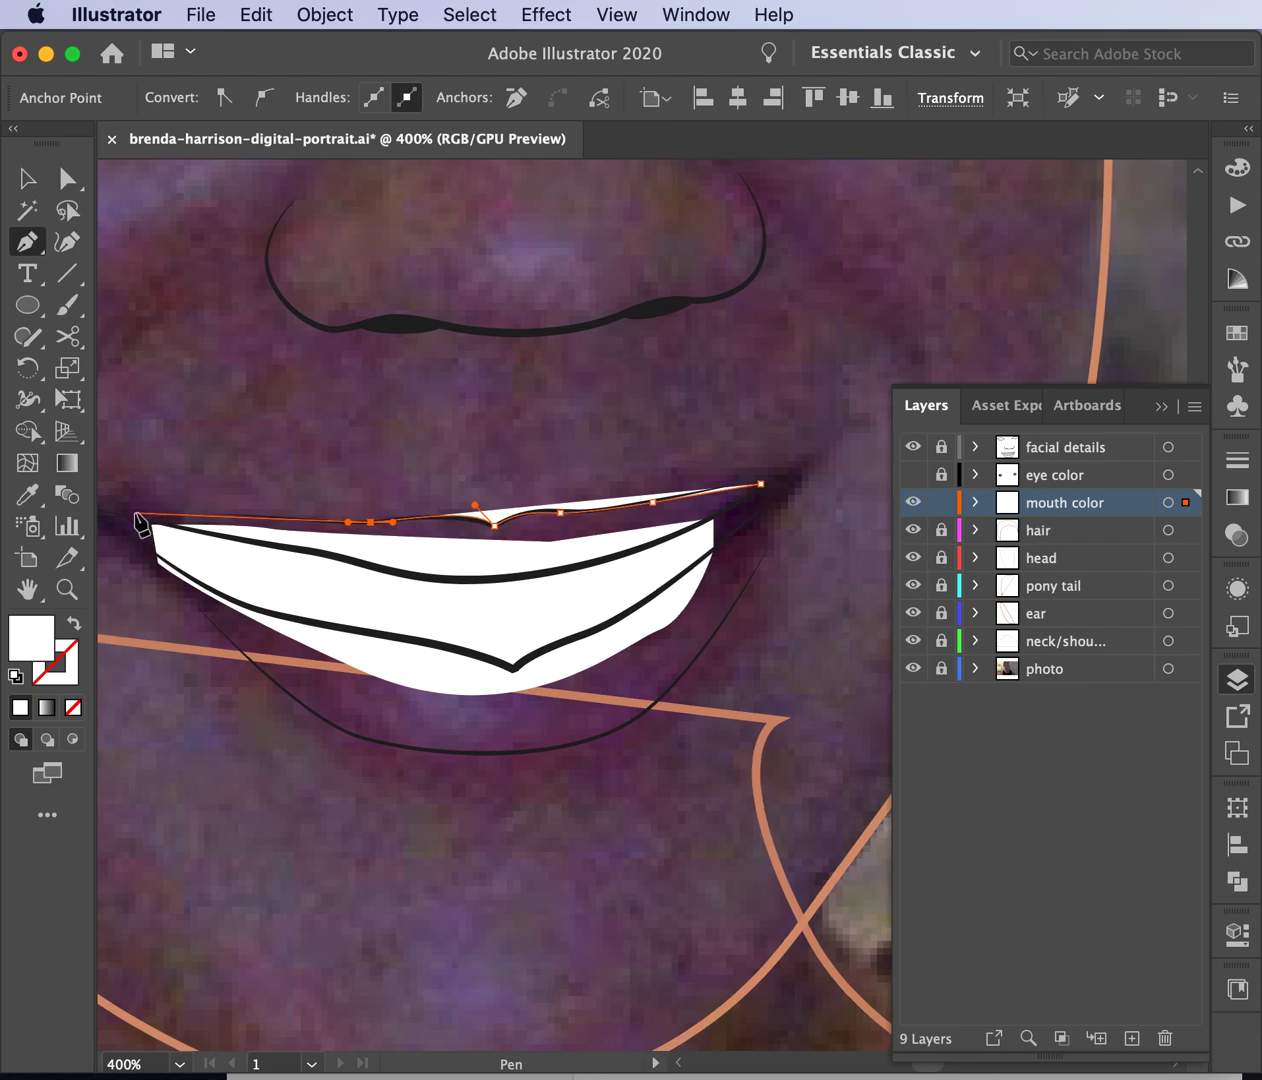
{"action": "left_click_drag", "start_coordinate": [123, 511], "coordinate": [216, 536]}
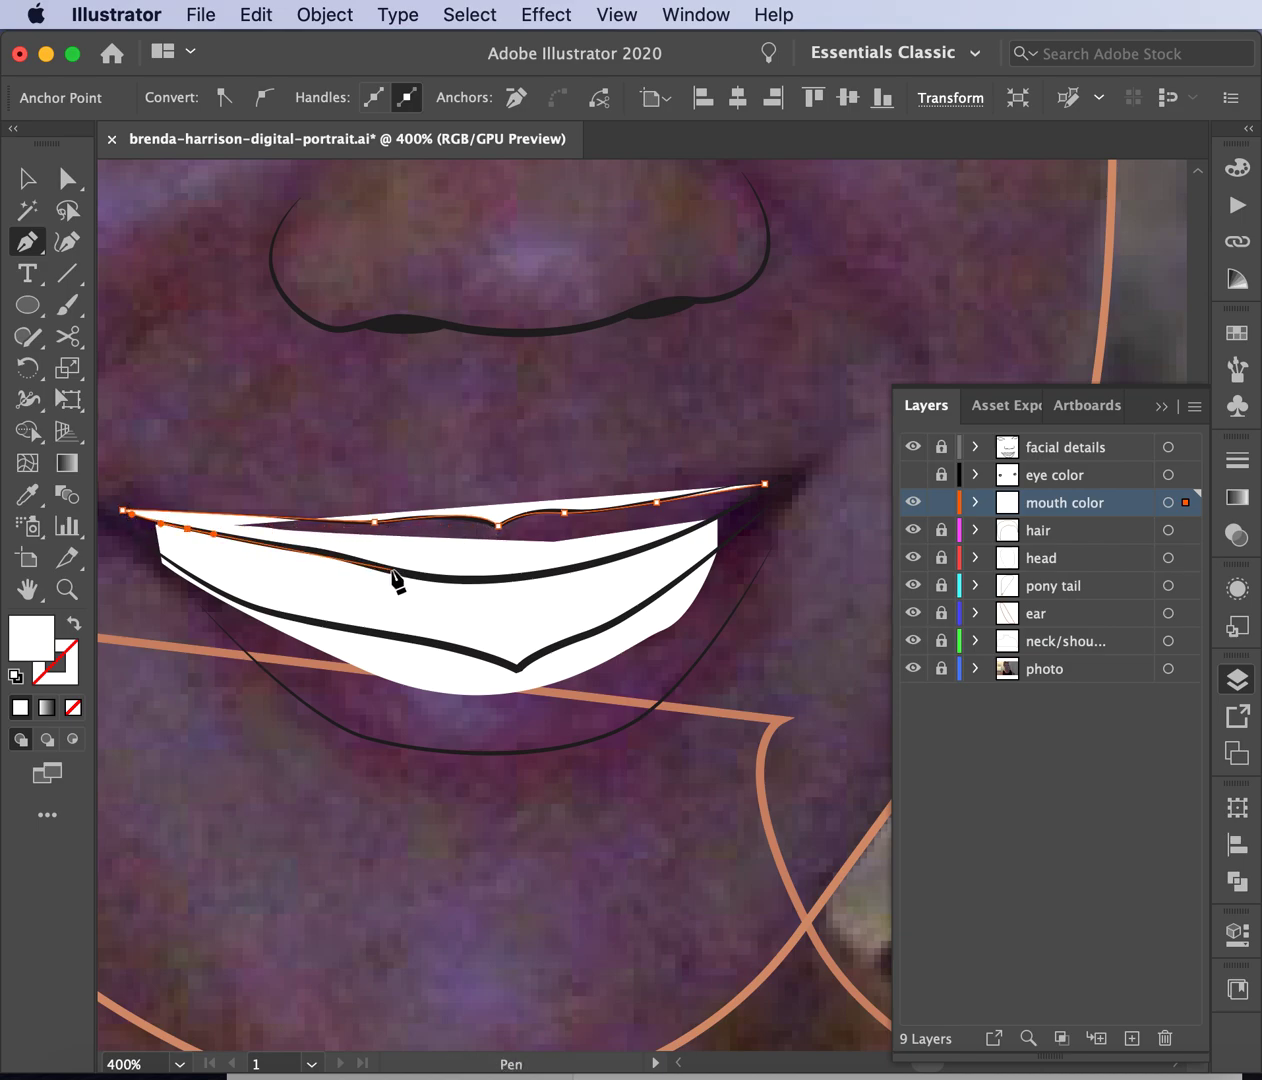
{"action": "left_click_drag", "start_coordinate": [341, 557], "coordinate": [373, 565]}
{"action": "left_click_drag", "start_coordinate": [519, 577], "coordinate": [594, 565]}
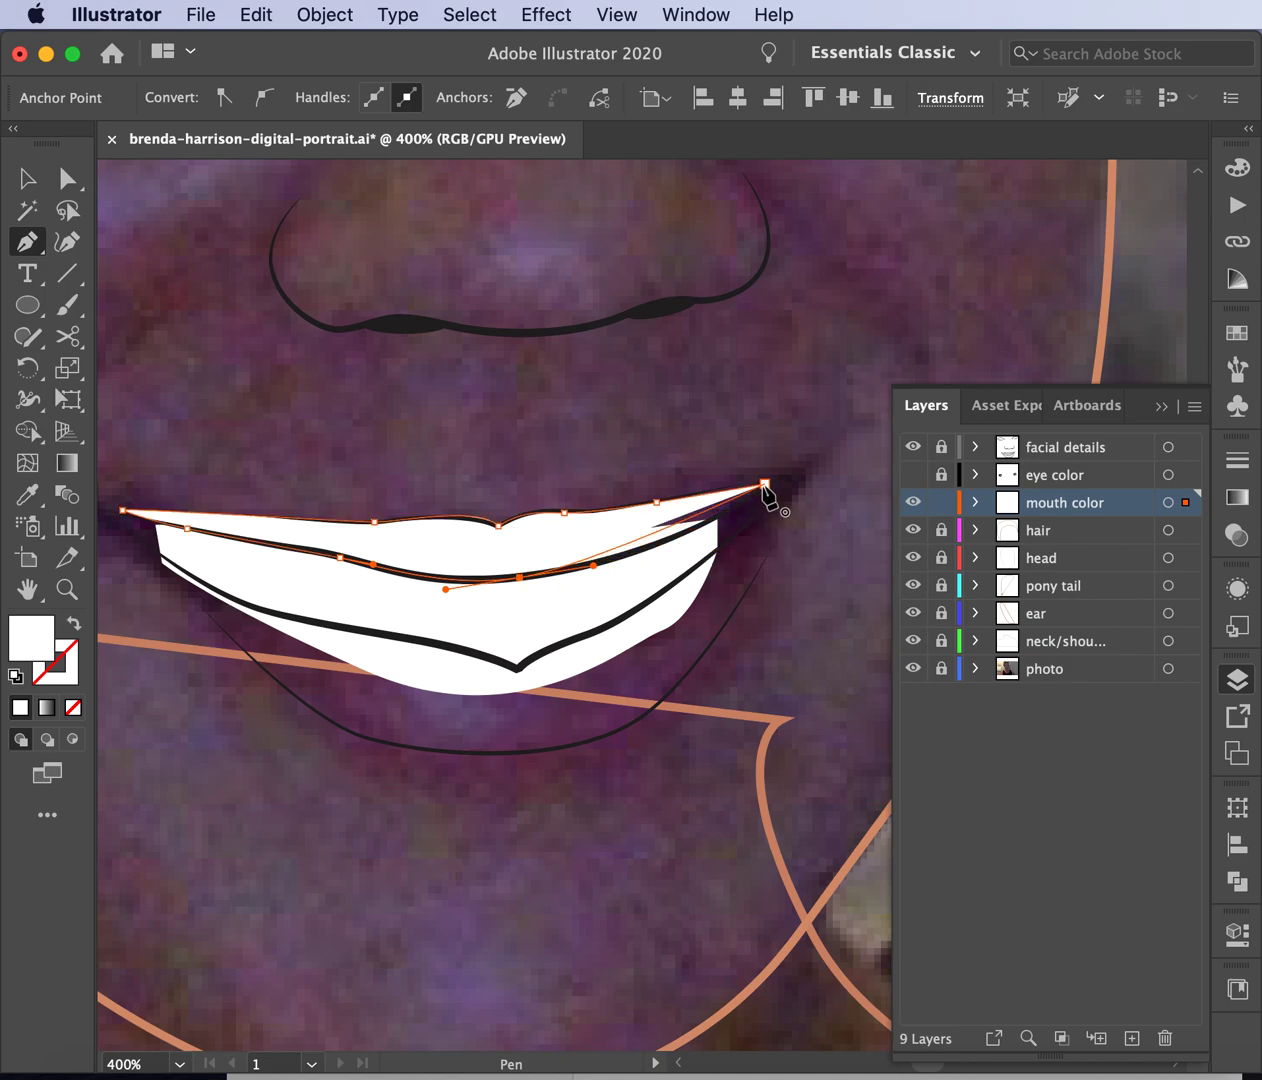
{"action": "left_click_drag", "start_coordinate": [688, 533], "coordinate": [720, 519]}
{"action": "left_click", "coordinate": [765, 486]}
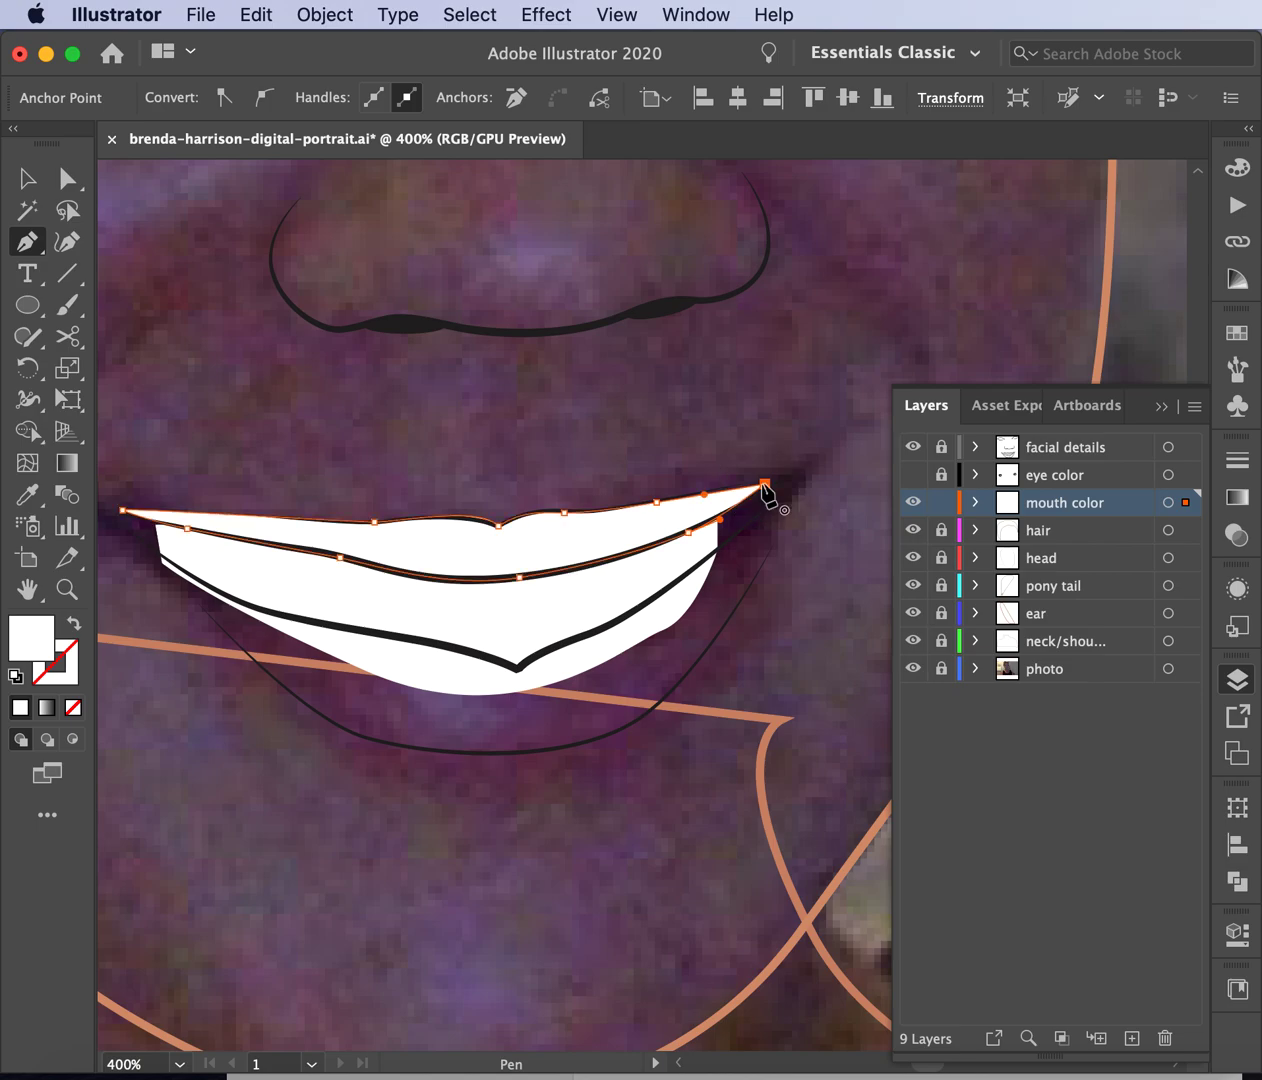
{"action": "left_click", "coordinate": [27, 178]}
{"action": "left_click", "coordinate": [210, 321]}
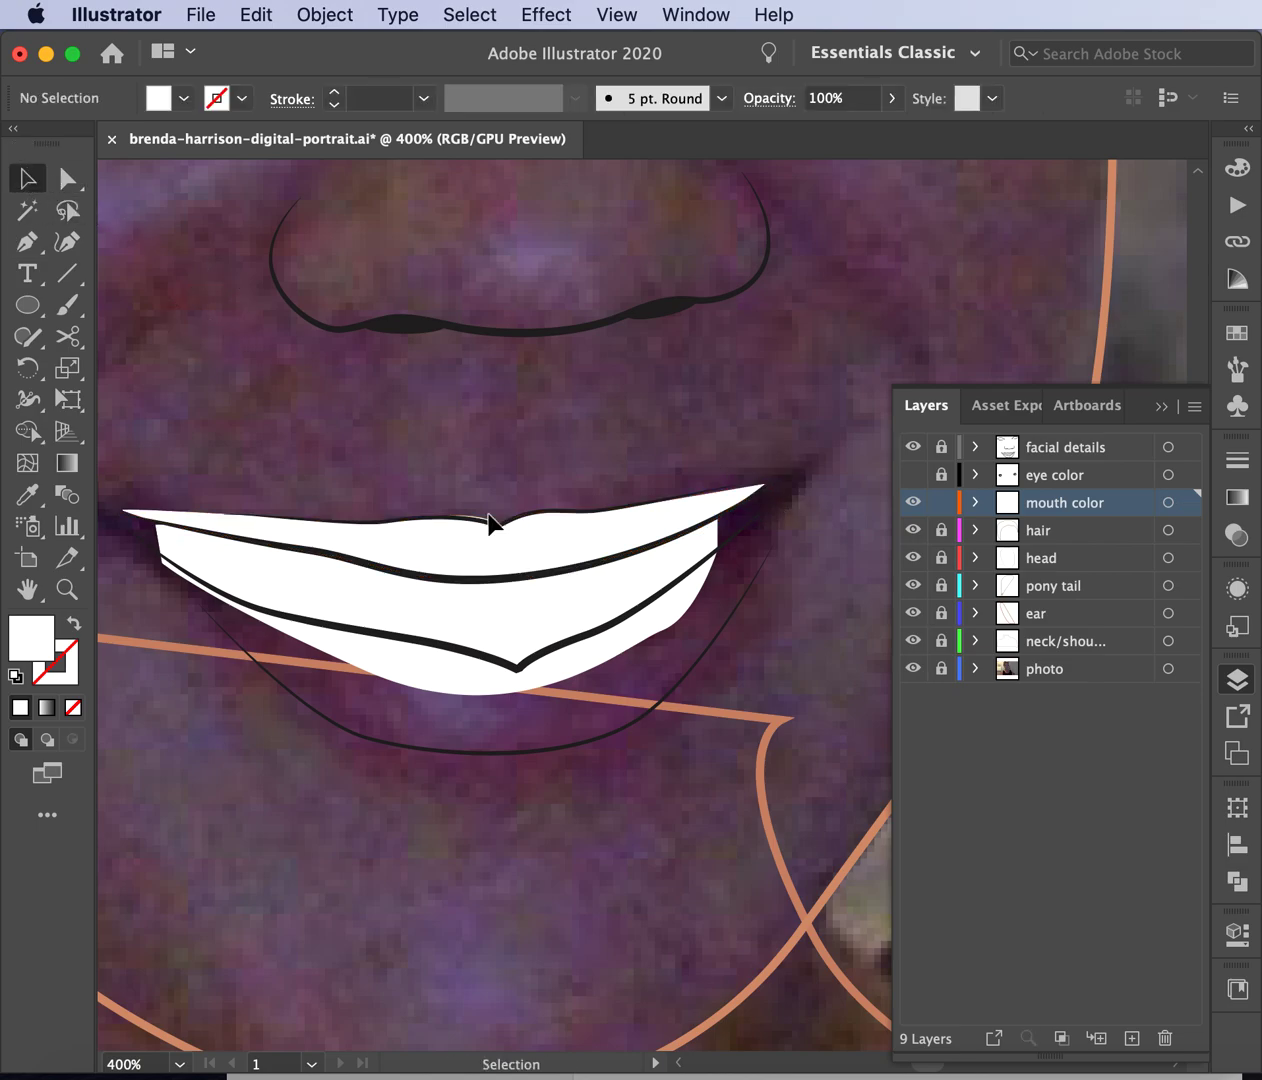
Refine the upper lip shape's curve at the cupid's bow by adjusting its direction handle, and deselect the shape.
{"action": "left_click", "coordinate": [484, 567]}
{"action": "left_click", "coordinate": [67, 178]}
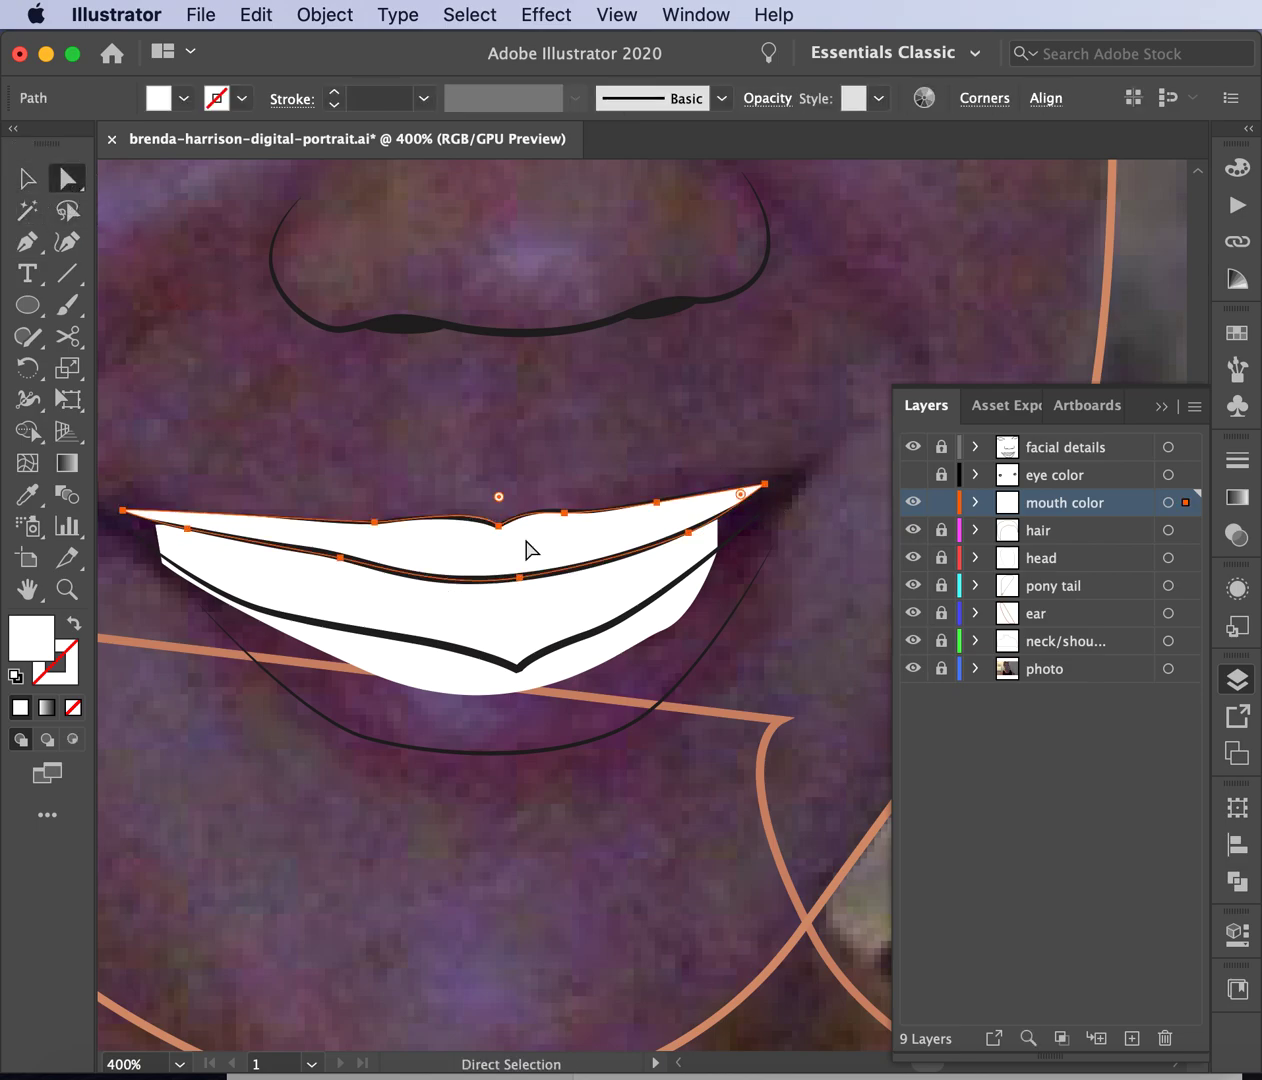
{"action": "left_click", "coordinate": [495, 521]}
{"action": "left_click_drag", "start_coordinate": [484, 517], "coordinate": [473, 514]}
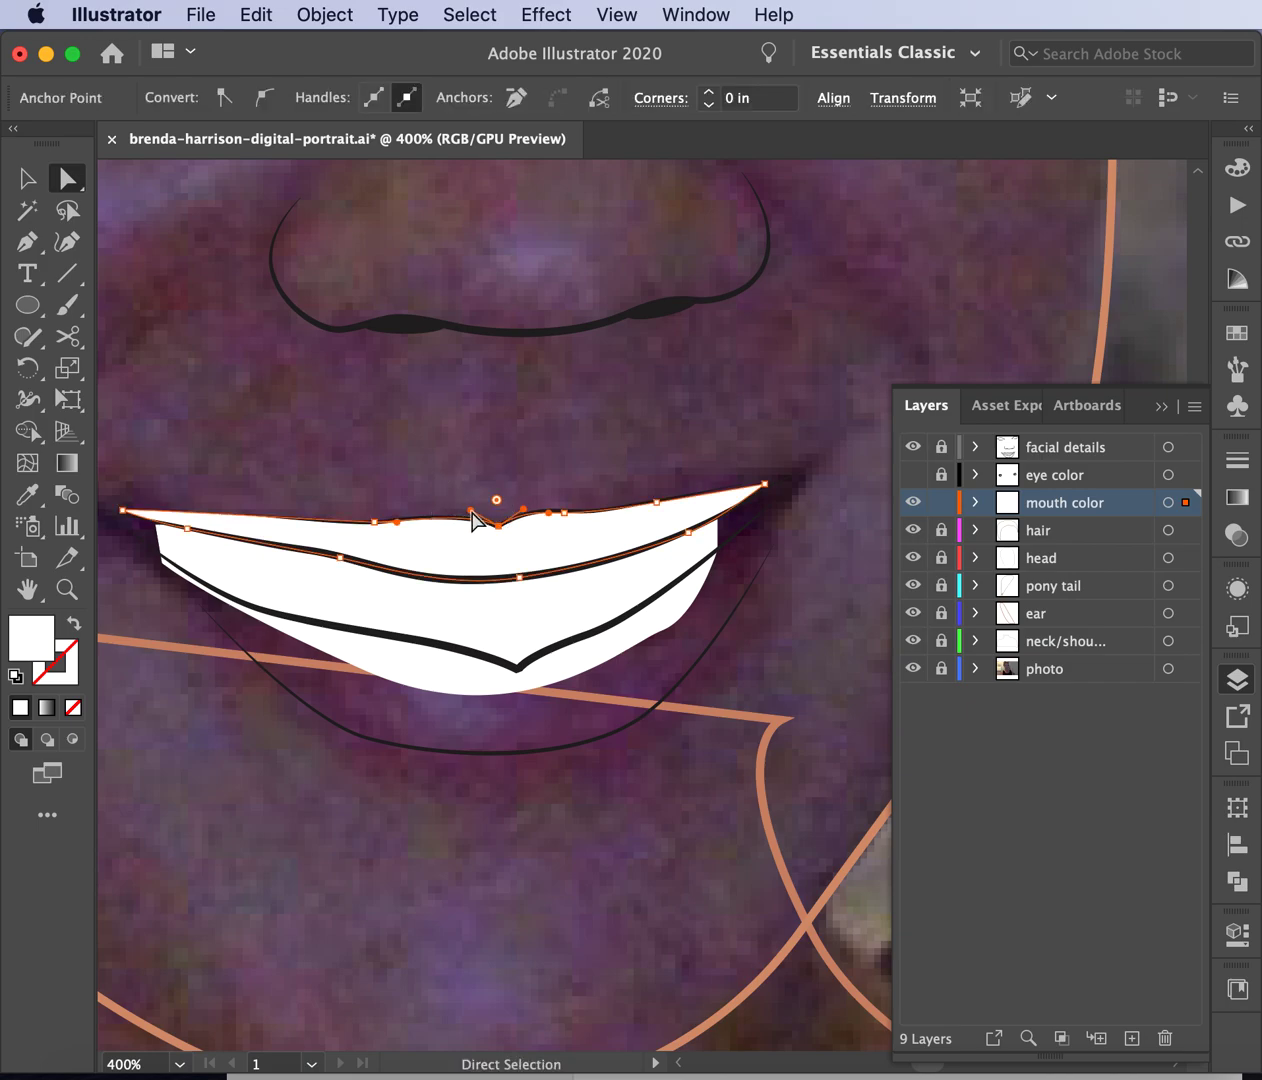
{"action": "left_click", "coordinate": [481, 458]}
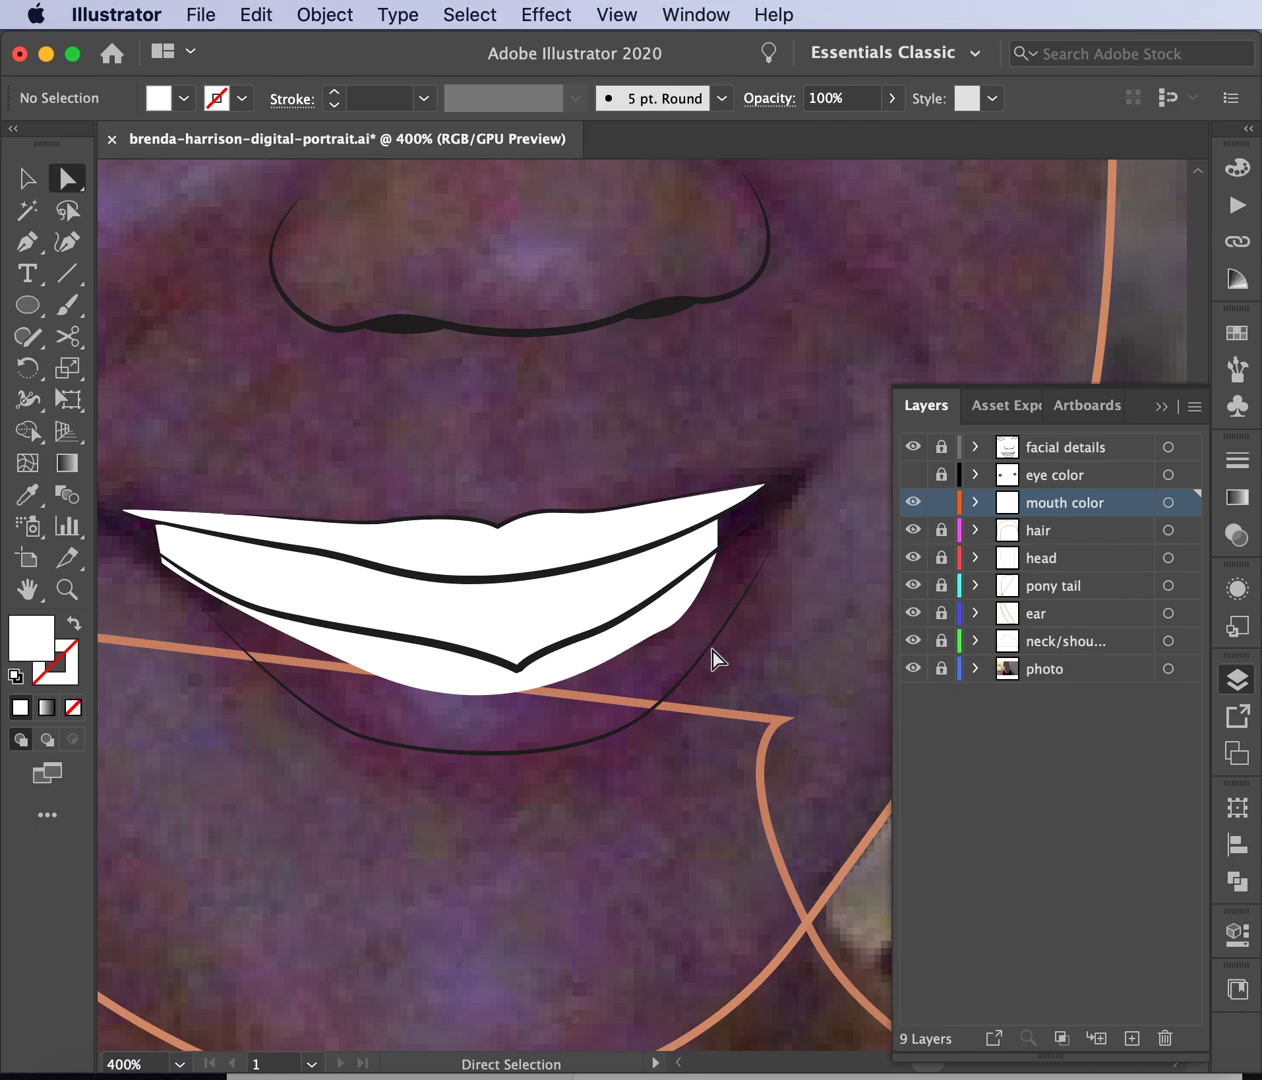
Trace the top edge of the lower lip with the Pen tool, from the left mouth corner through the central dip toward the right corner.
{"action": "left_click", "coordinate": [27, 241]}
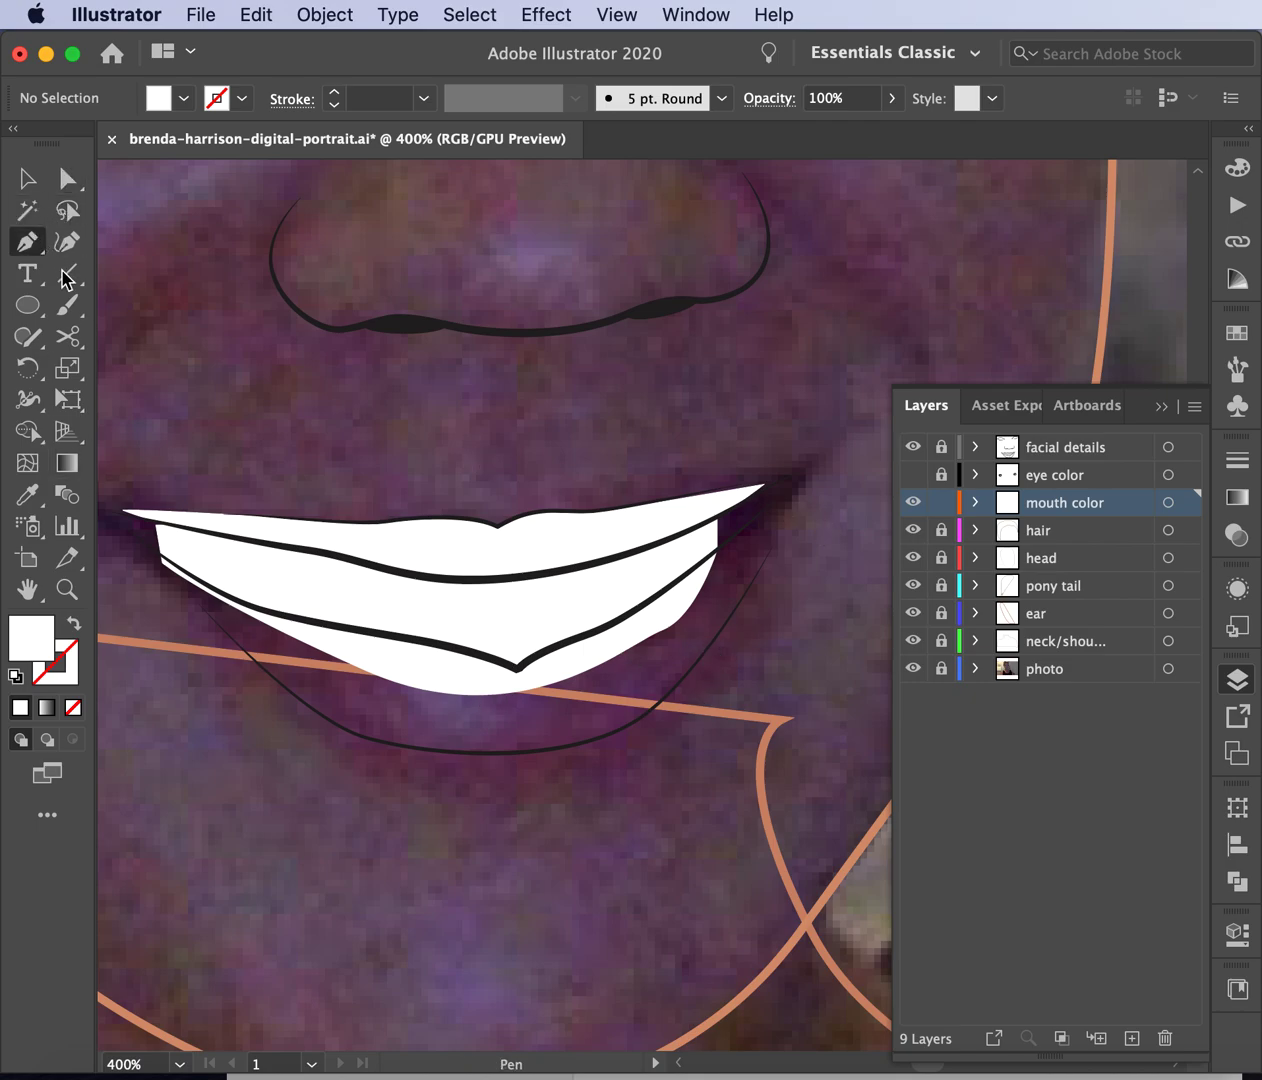
{"action": "left_click", "coordinate": [134, 538]}
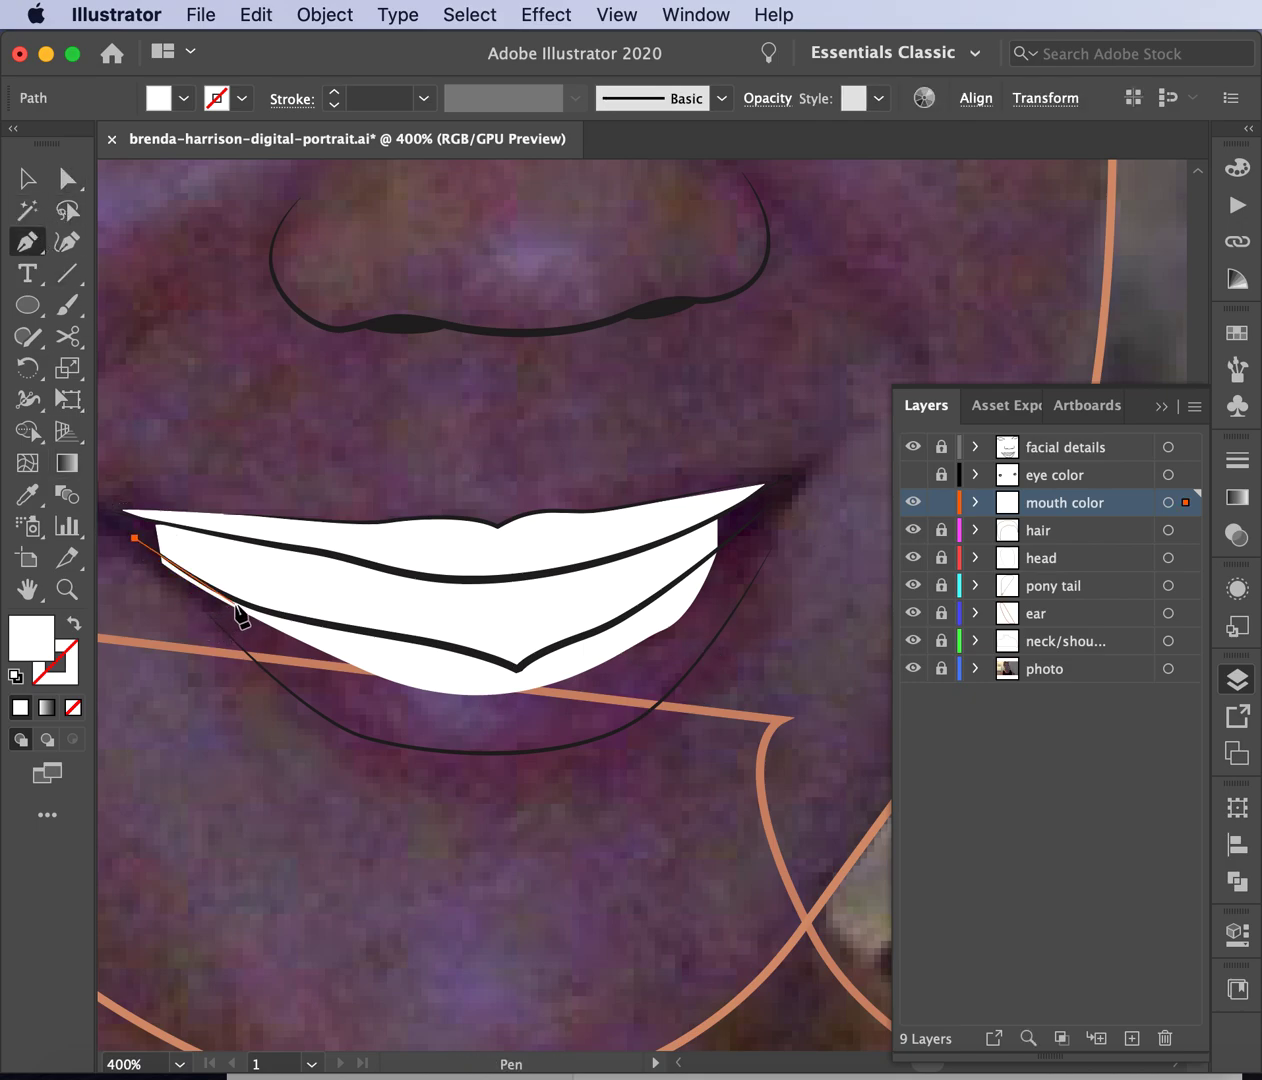
{"action": "left_click_drag", "start_coordinate": [239, 604], "coordinate": [278, 618]}
{"action": "left_click_drag", "start_coordinate": [436, 643], "coordinate": [532, 648]}
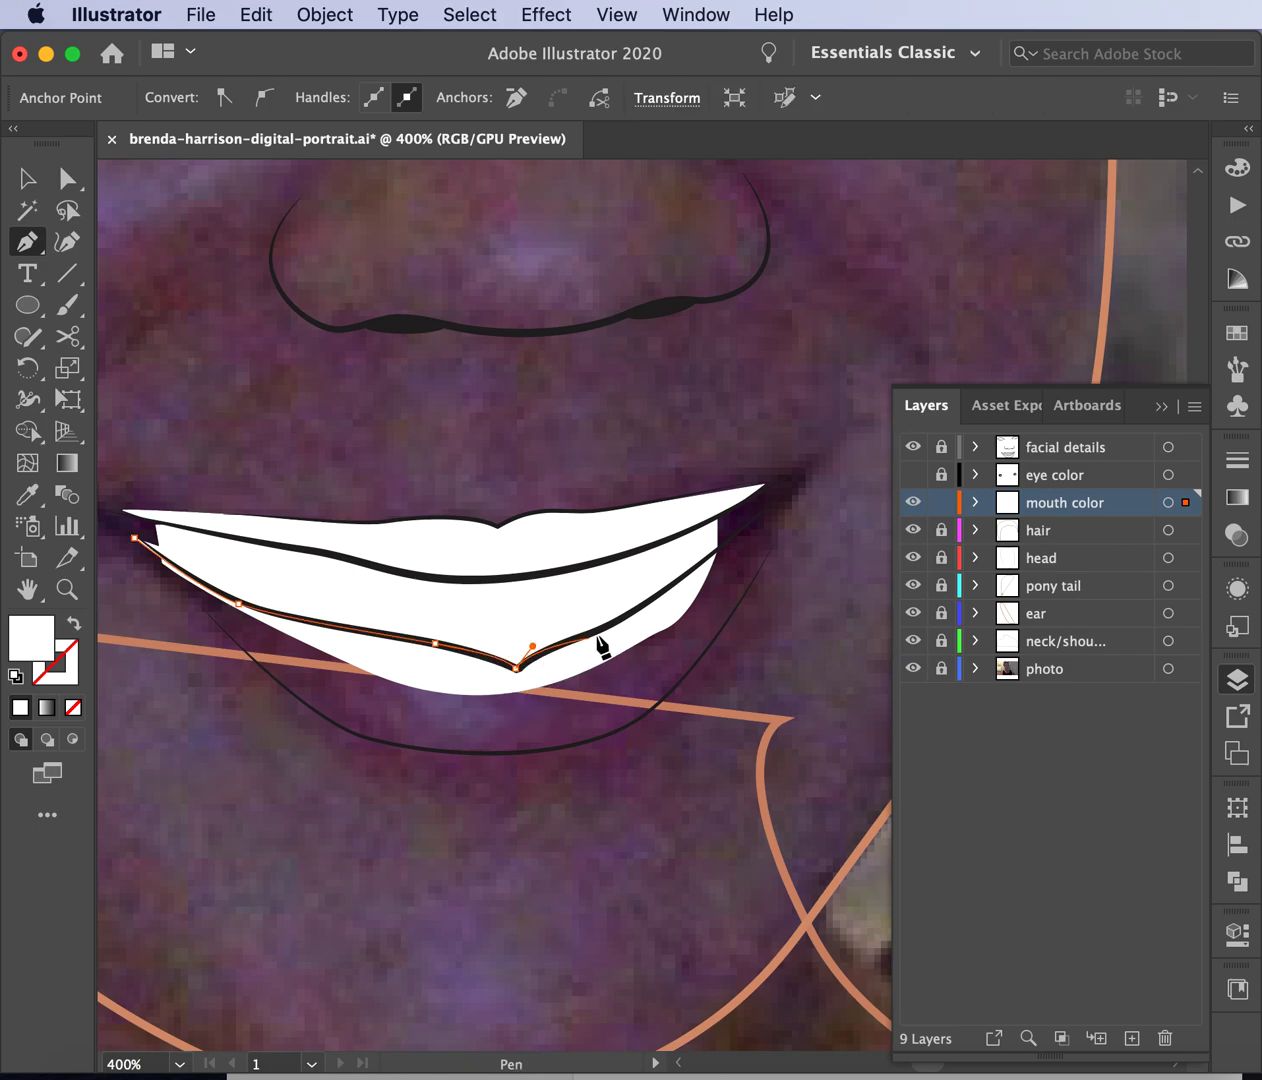
{"action": "left_click_drag", "start_coordinate": [607, 626], "coordinate": [617, 637]}
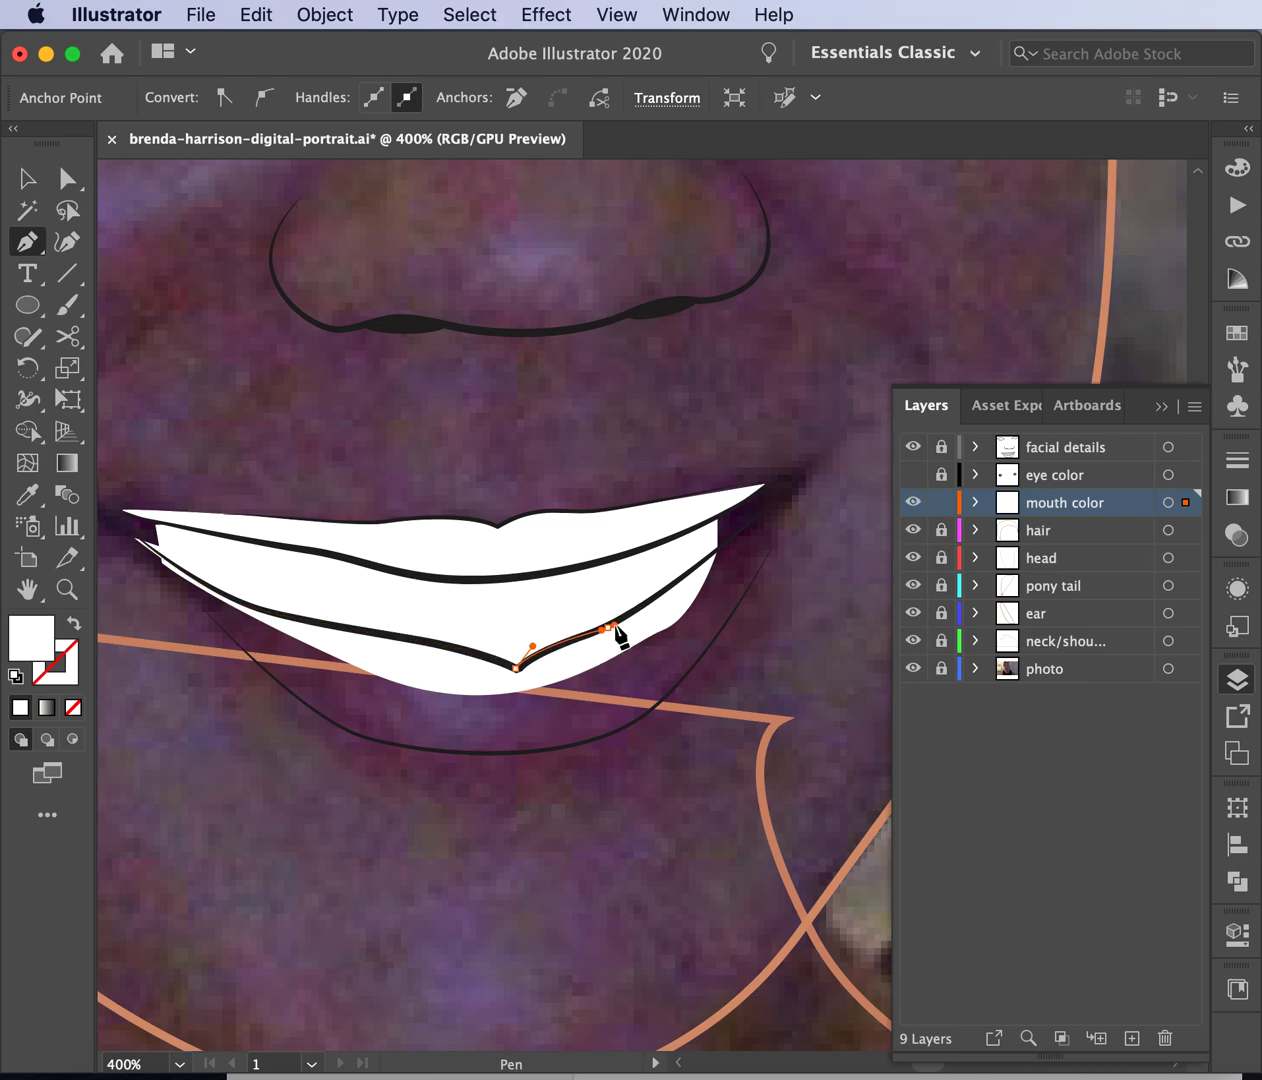
{"action": "left_click", "coordinate": [691, 574]}
{"action": "left_click_drag", "start_coordinate": [691, 574], "coordinate": [702, 562]}
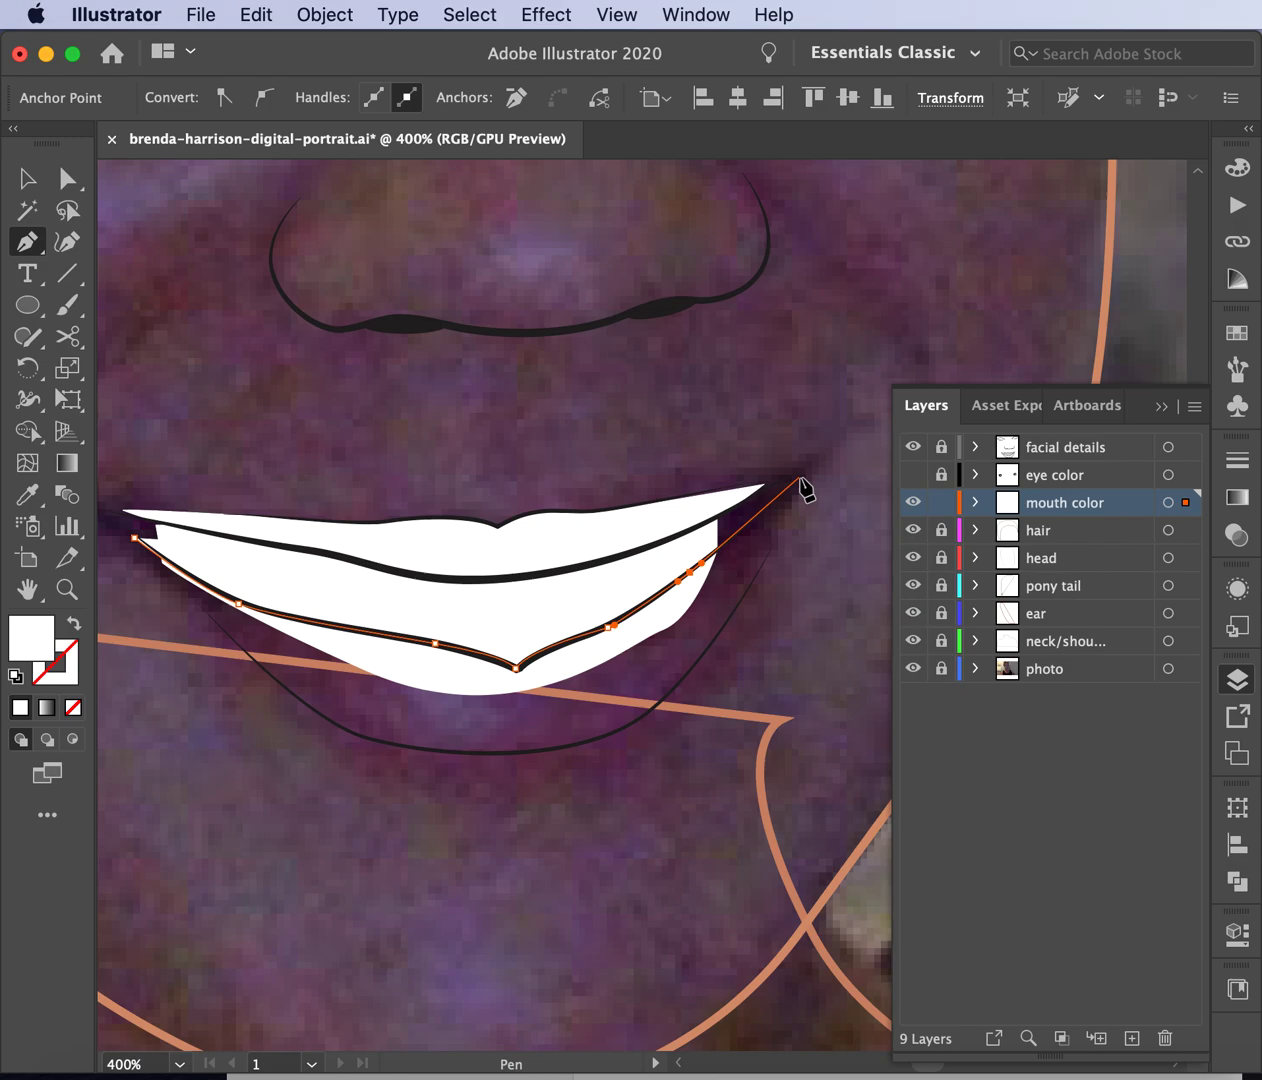
Continue the lower lip path around the right mouth corner and back along the lip's bottom edge, close it, and deselect.
{"action": "left_click_drag", "start_coordinate": [797, 483], "coordinate": [746, 590]}
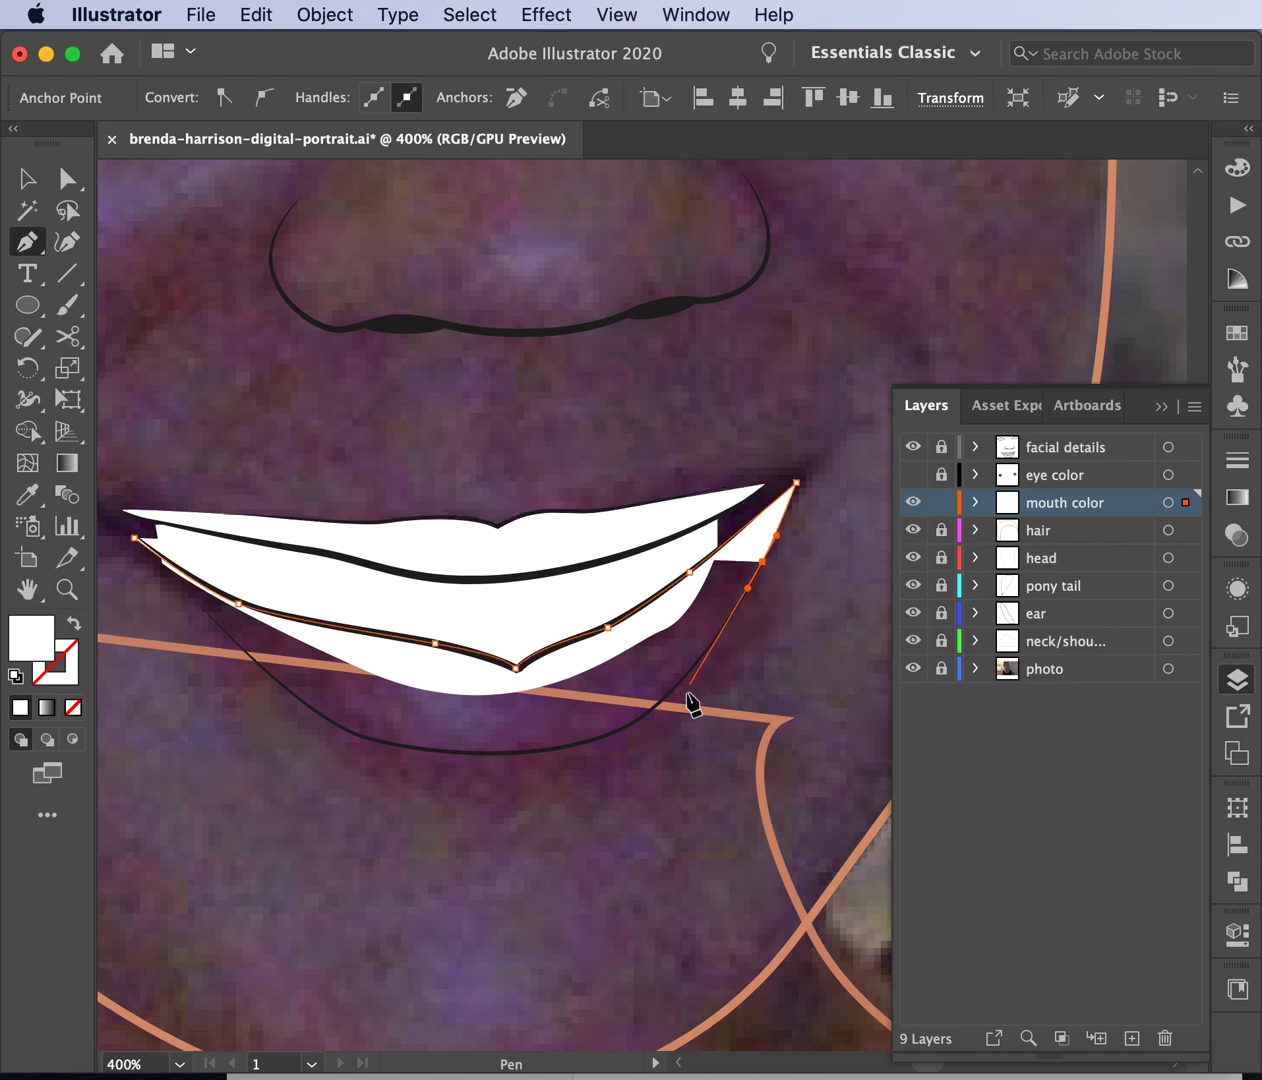
{"action": "left_click_drag", "start_coordinate": [650, 713], "coordinate": [608, 742]}
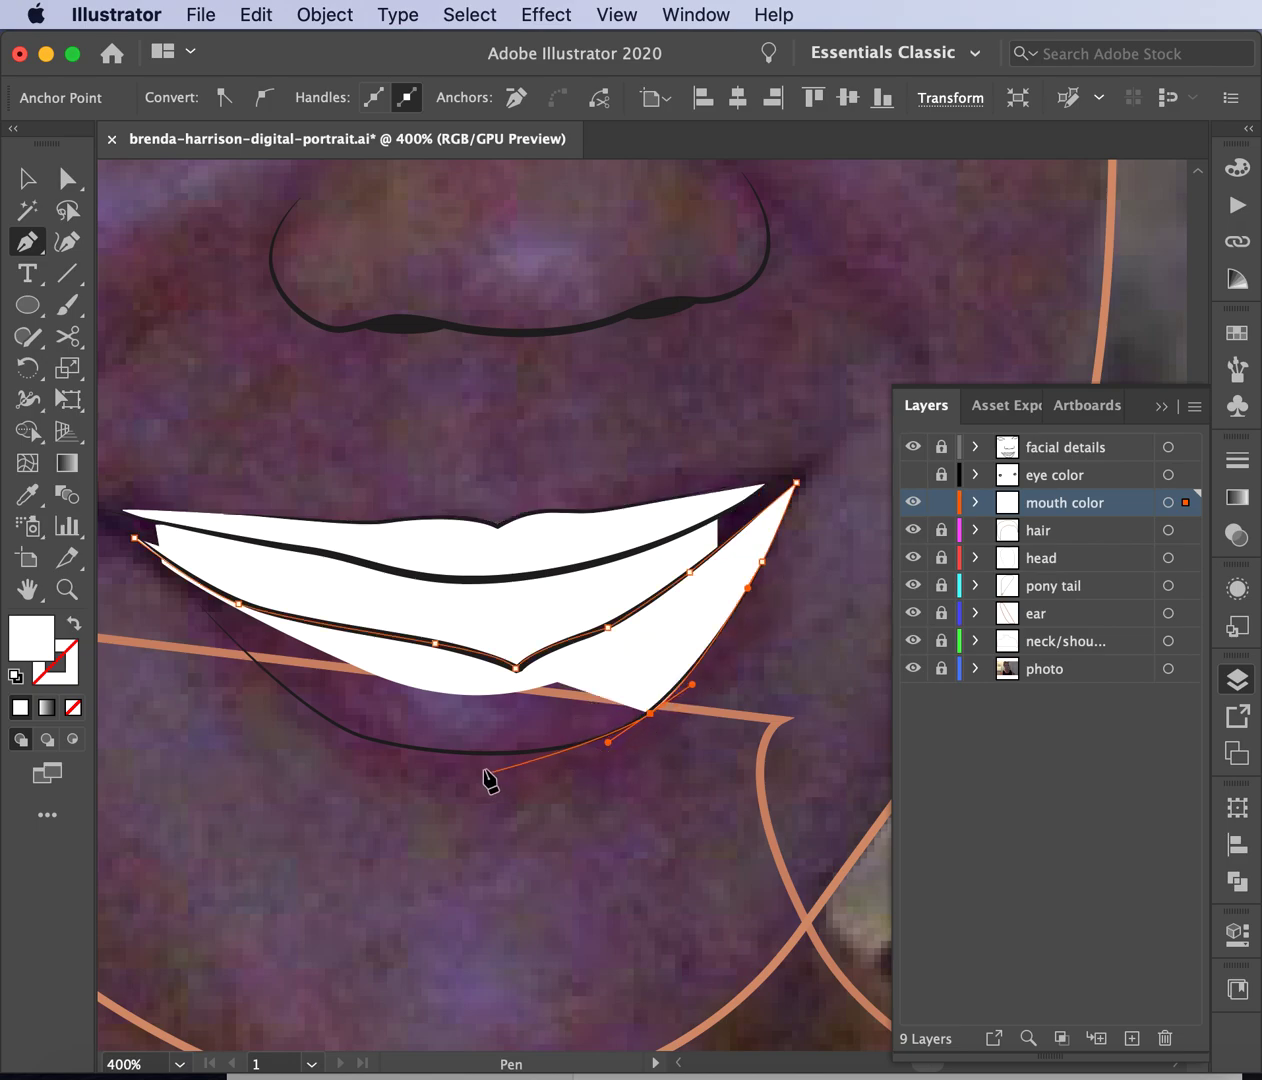
{"action": "left_click", "coordinate": [459, 751]}
{"action": "left_click_drag", "start_coordinate": [459, 752], "coordinate": [289, 694]}
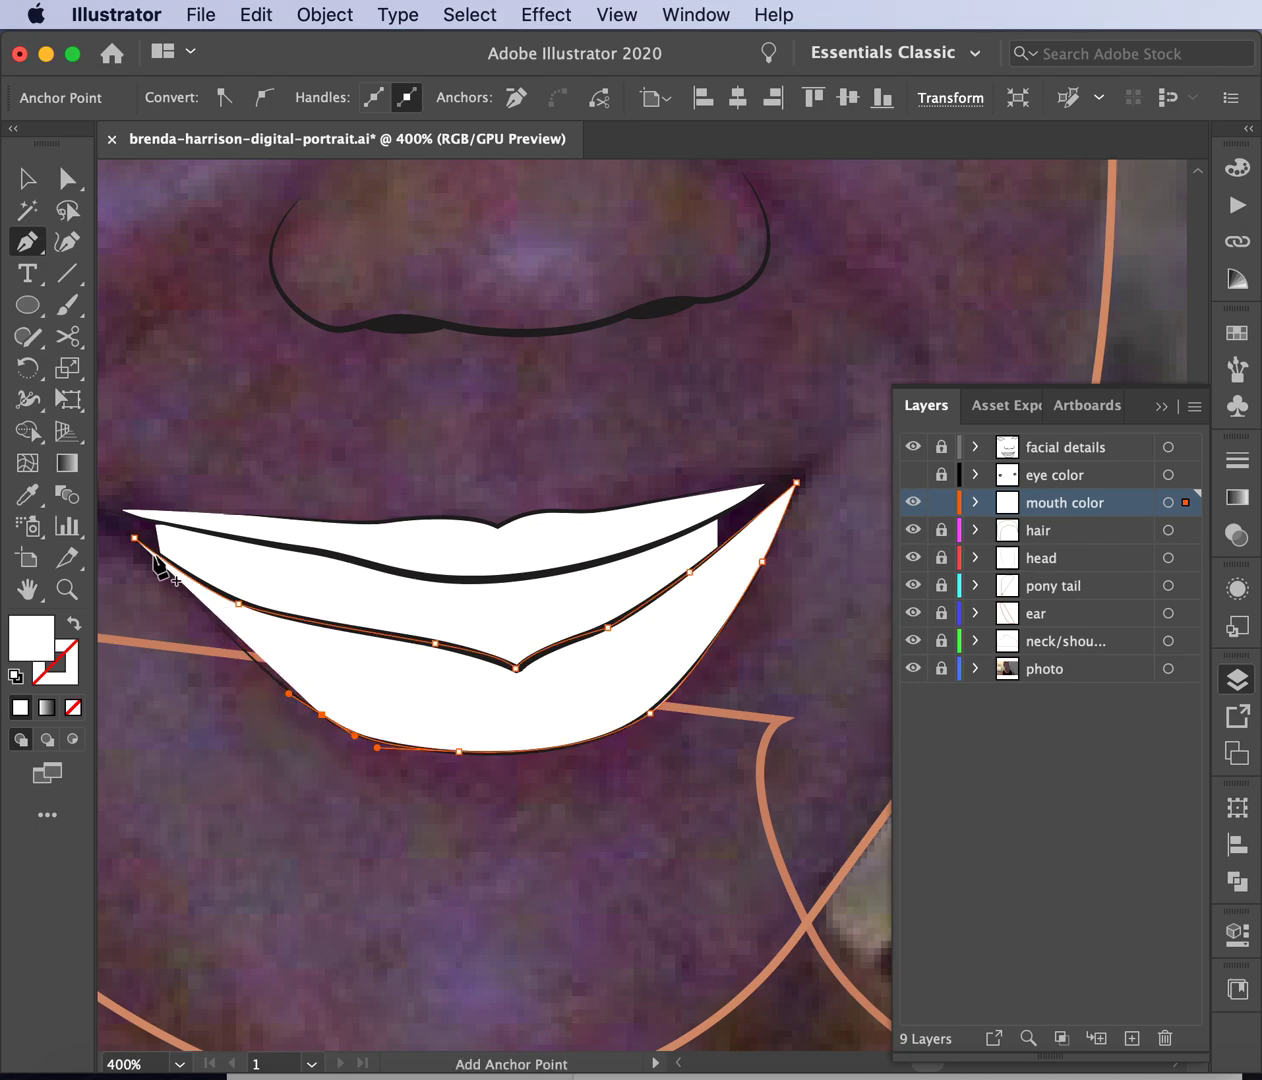
{"action": "left_click_drag", "start_coordinate": [135, 540], "coordinate": [201, 602]}
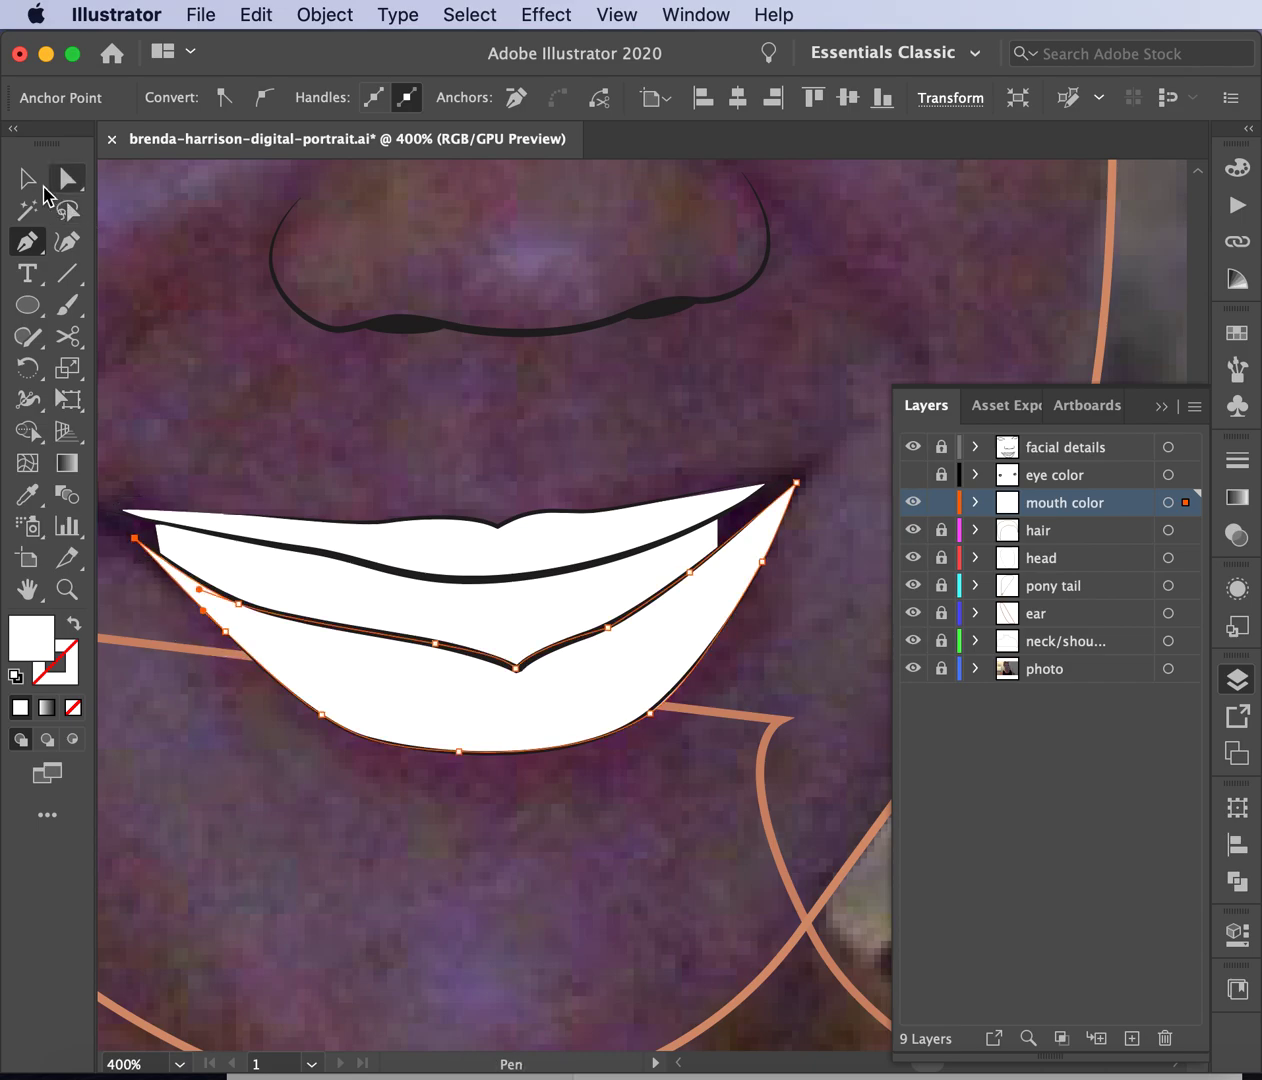
{"action": "left_click", "coordinate": [27, 179]}
{"action": "left_click", "coordinate": [255, 390]}
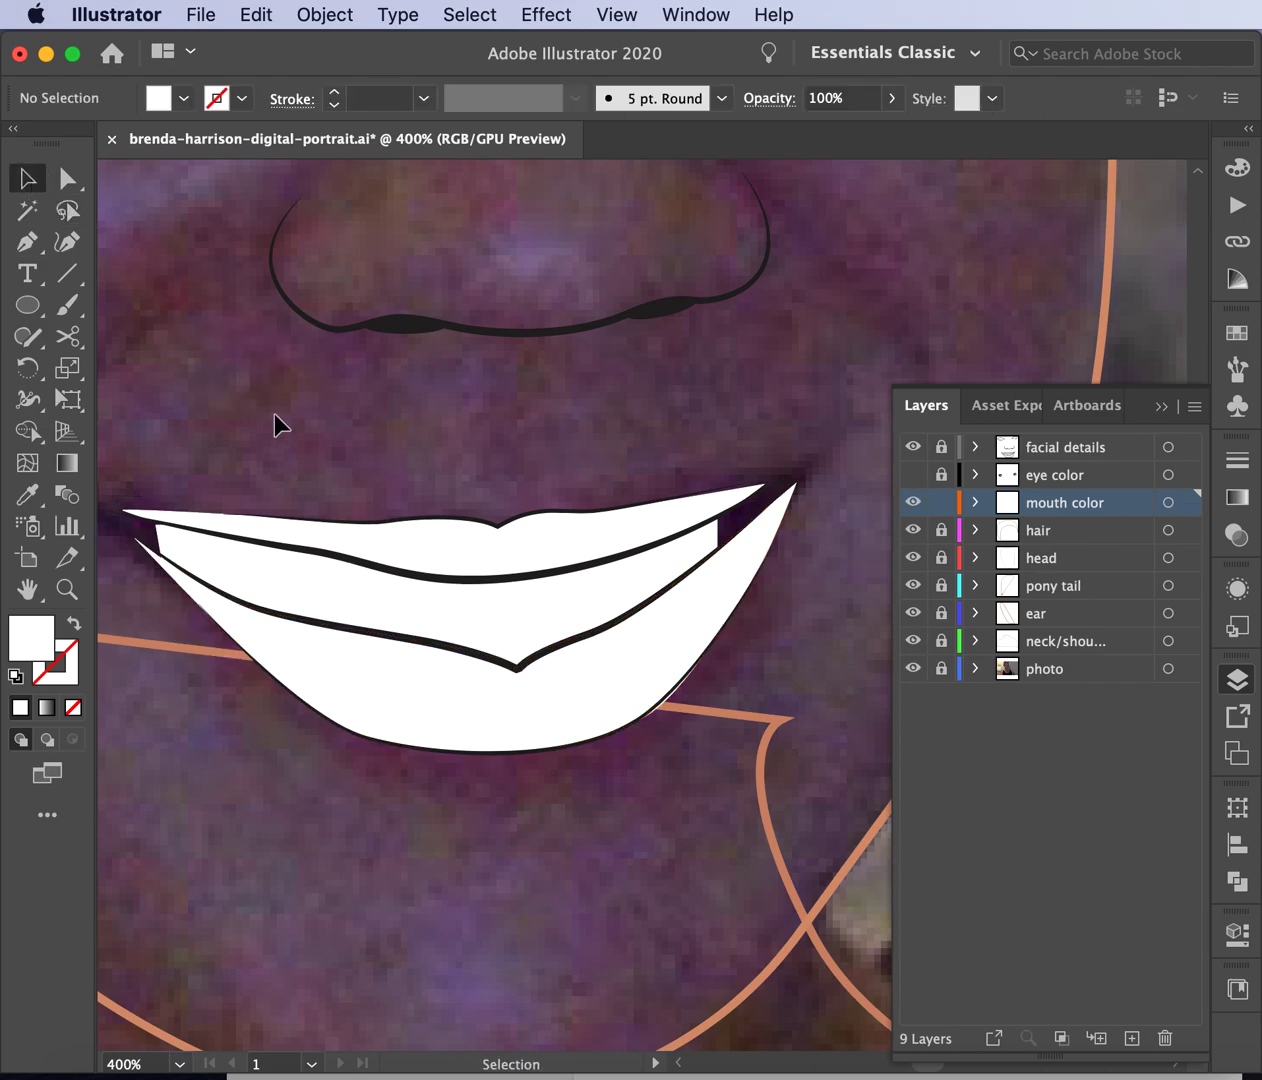
Move the anchor point on the lower lip's bottom-right curve slightly inward to match the line art, and deselect the shape.
{"action": "left_click", "coordinate": [662, 684]}
{"action": "key", "text": "a"}
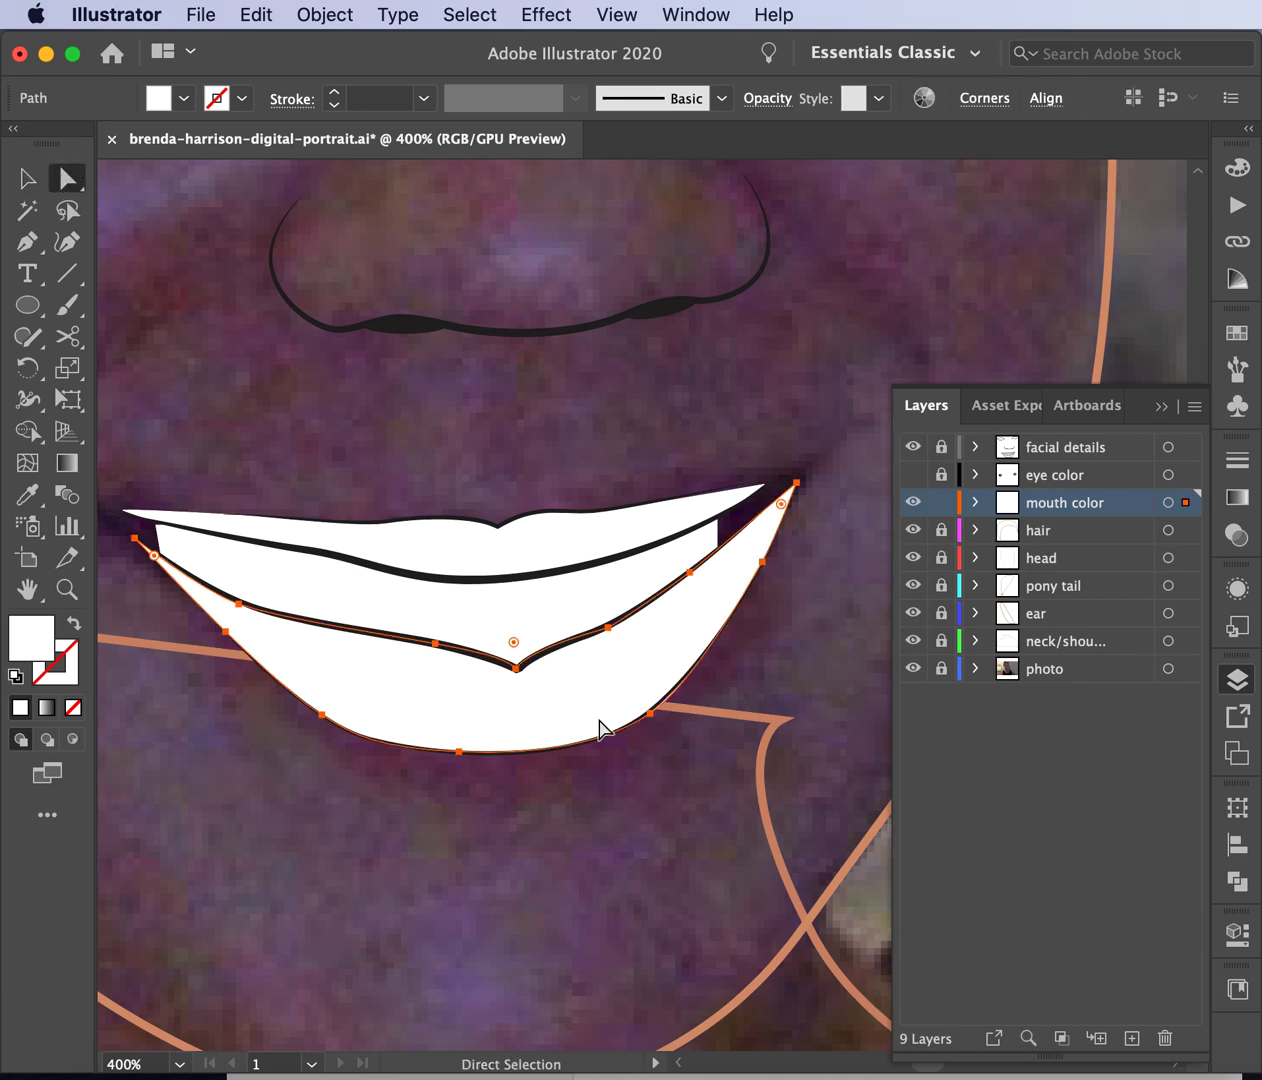
{"action": "left_click", "coordinate": [648, 714]}
{"action": "left_click_drag", "start_coordinate": [651, 717], "coordinate": [641, 720]}
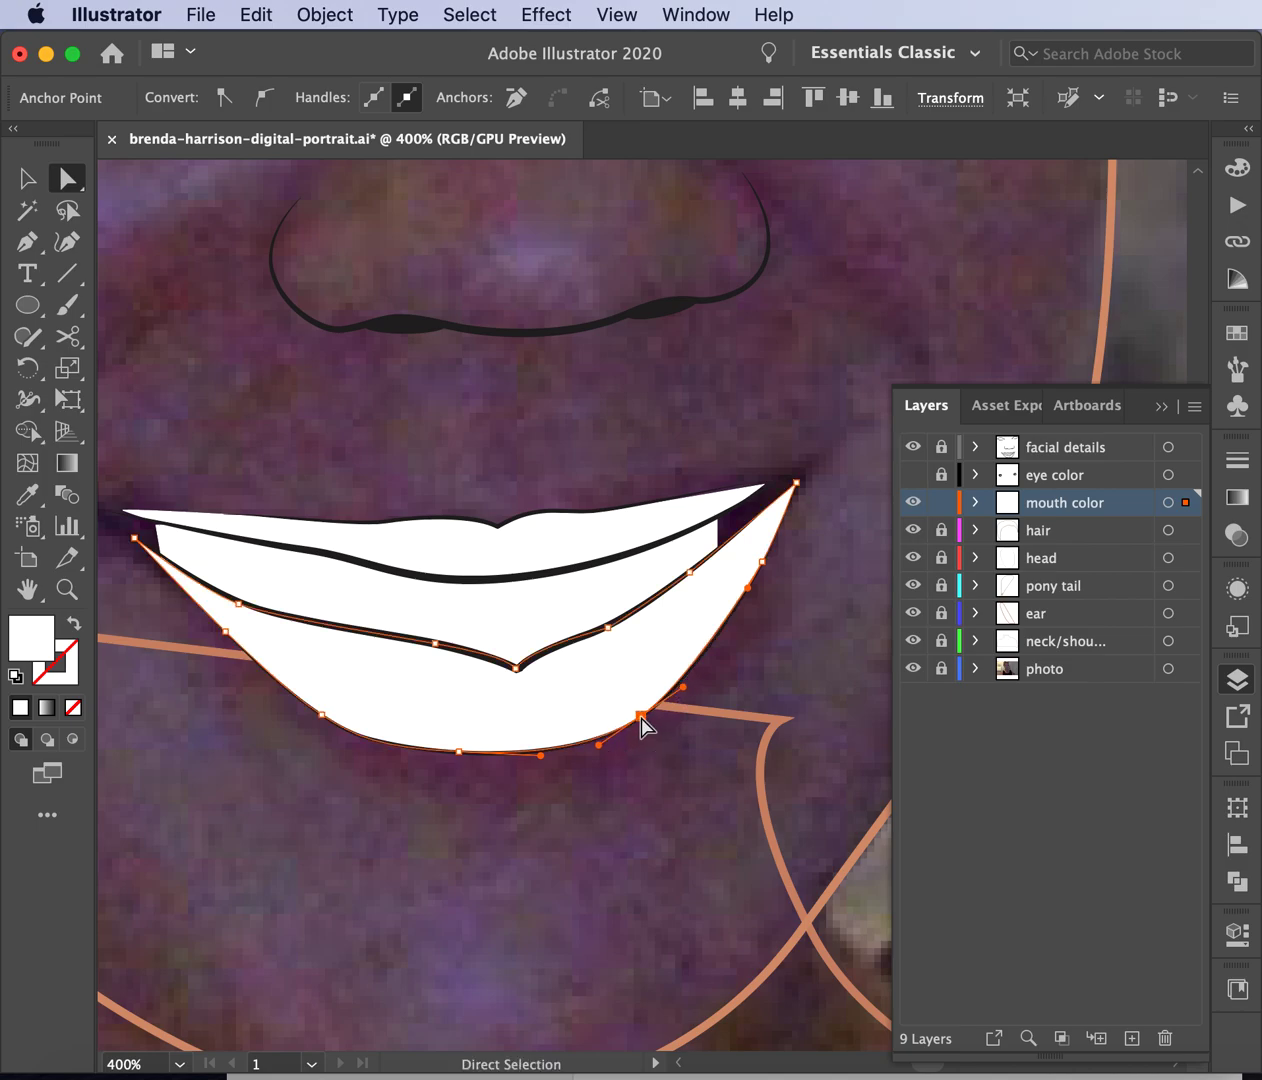
{"action": "left_click", "coordinate": [652, 795]}
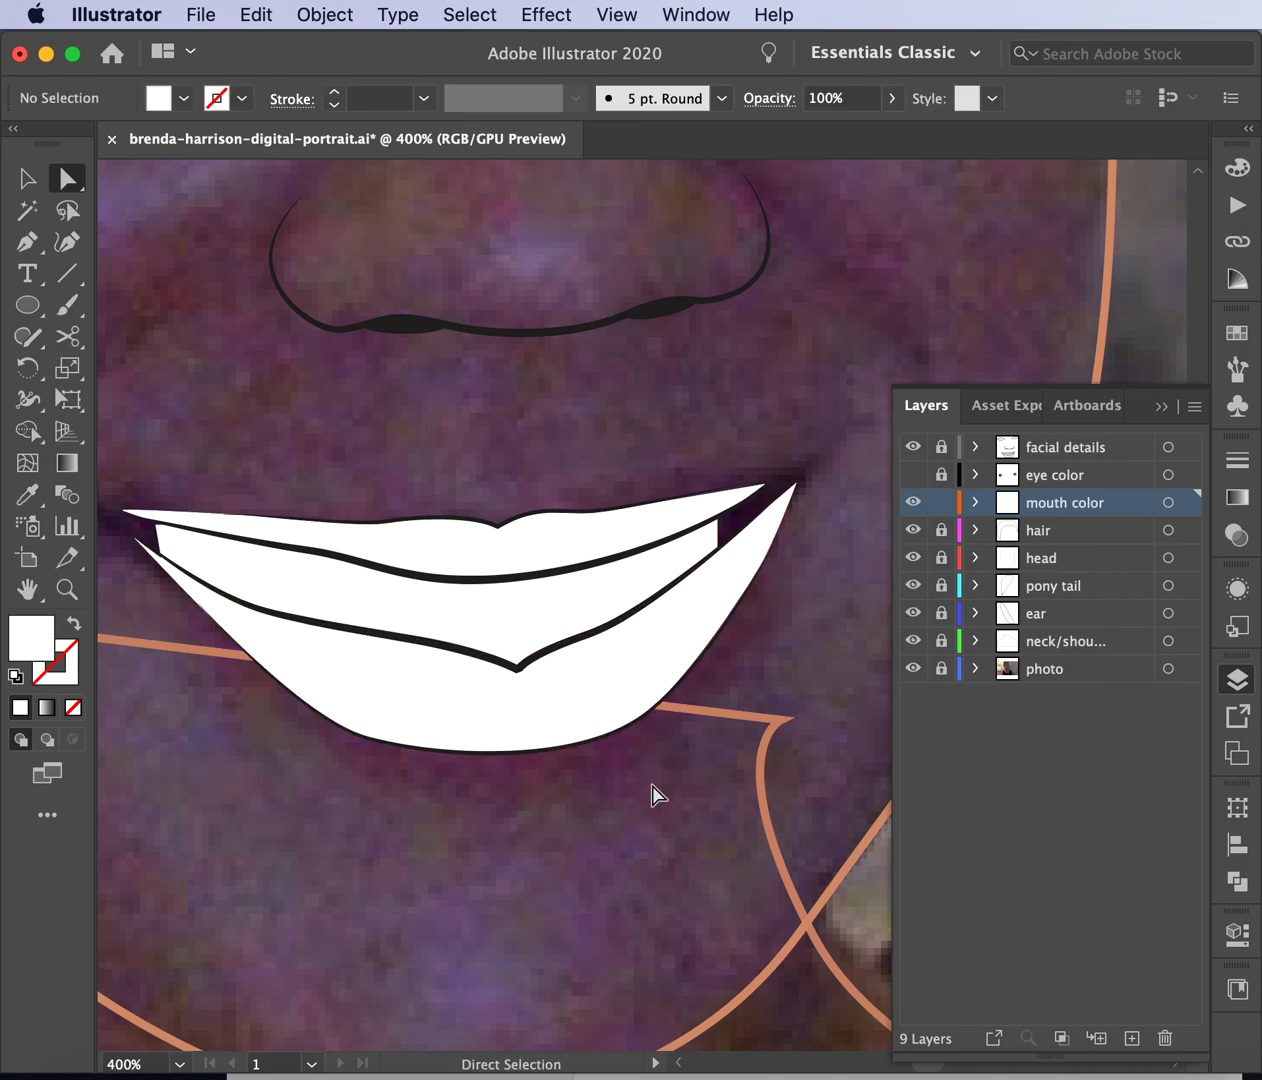
Swap the lower lip's fill and stroke to expose the photo beneath it, and deselect the shape.
{"action": "left_click", "coordinate": [557, 729]}
{"action": "left_click", "coordinate": [74, 624]}
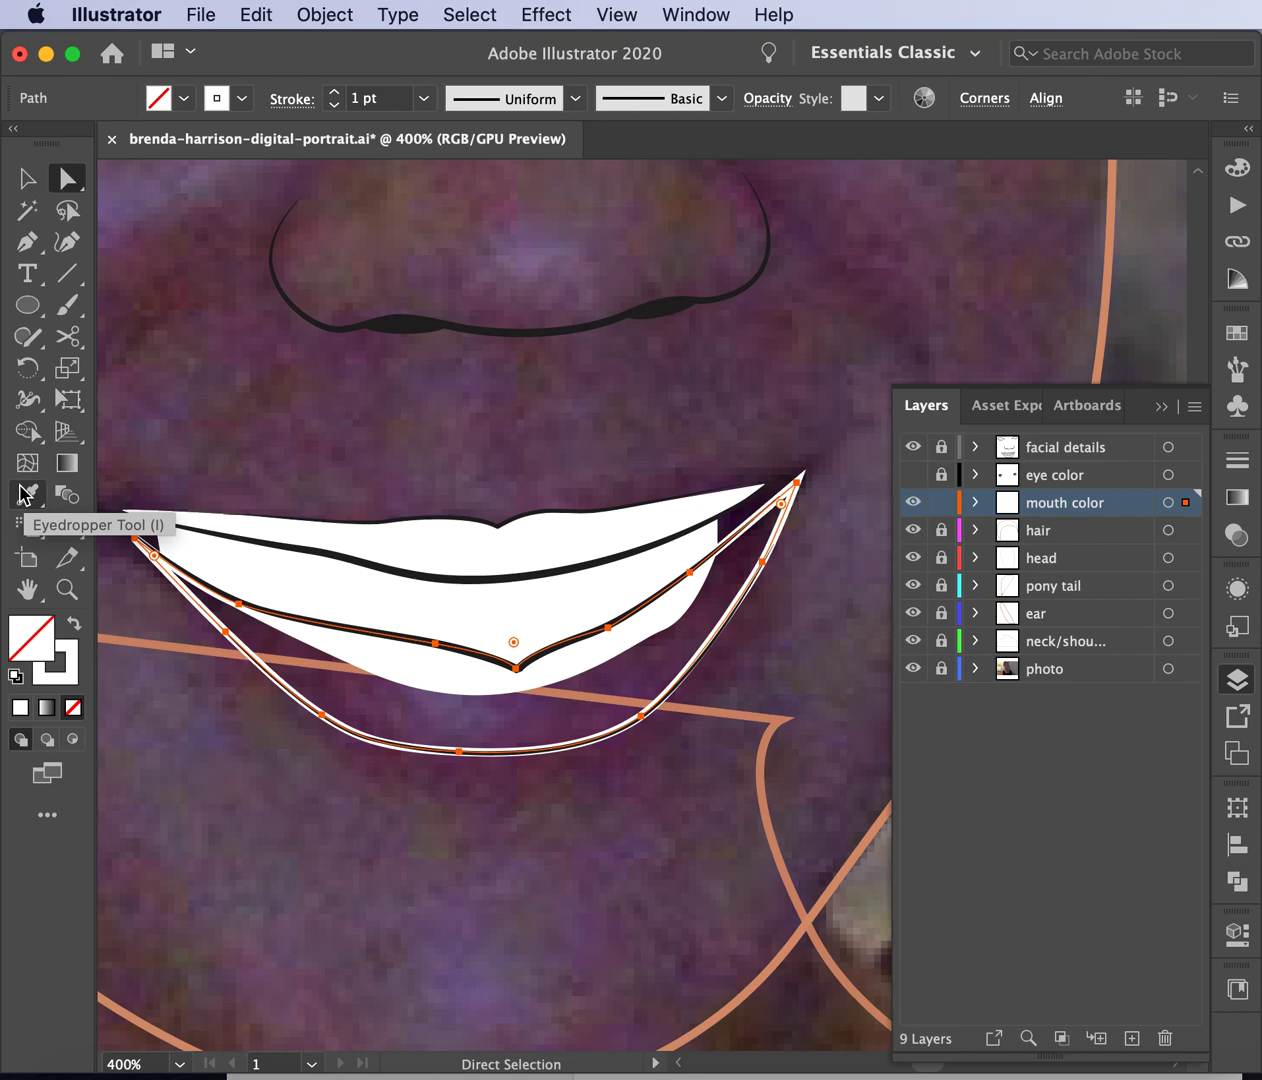
{"action": "left_click", "coordinate": [24, 493]}
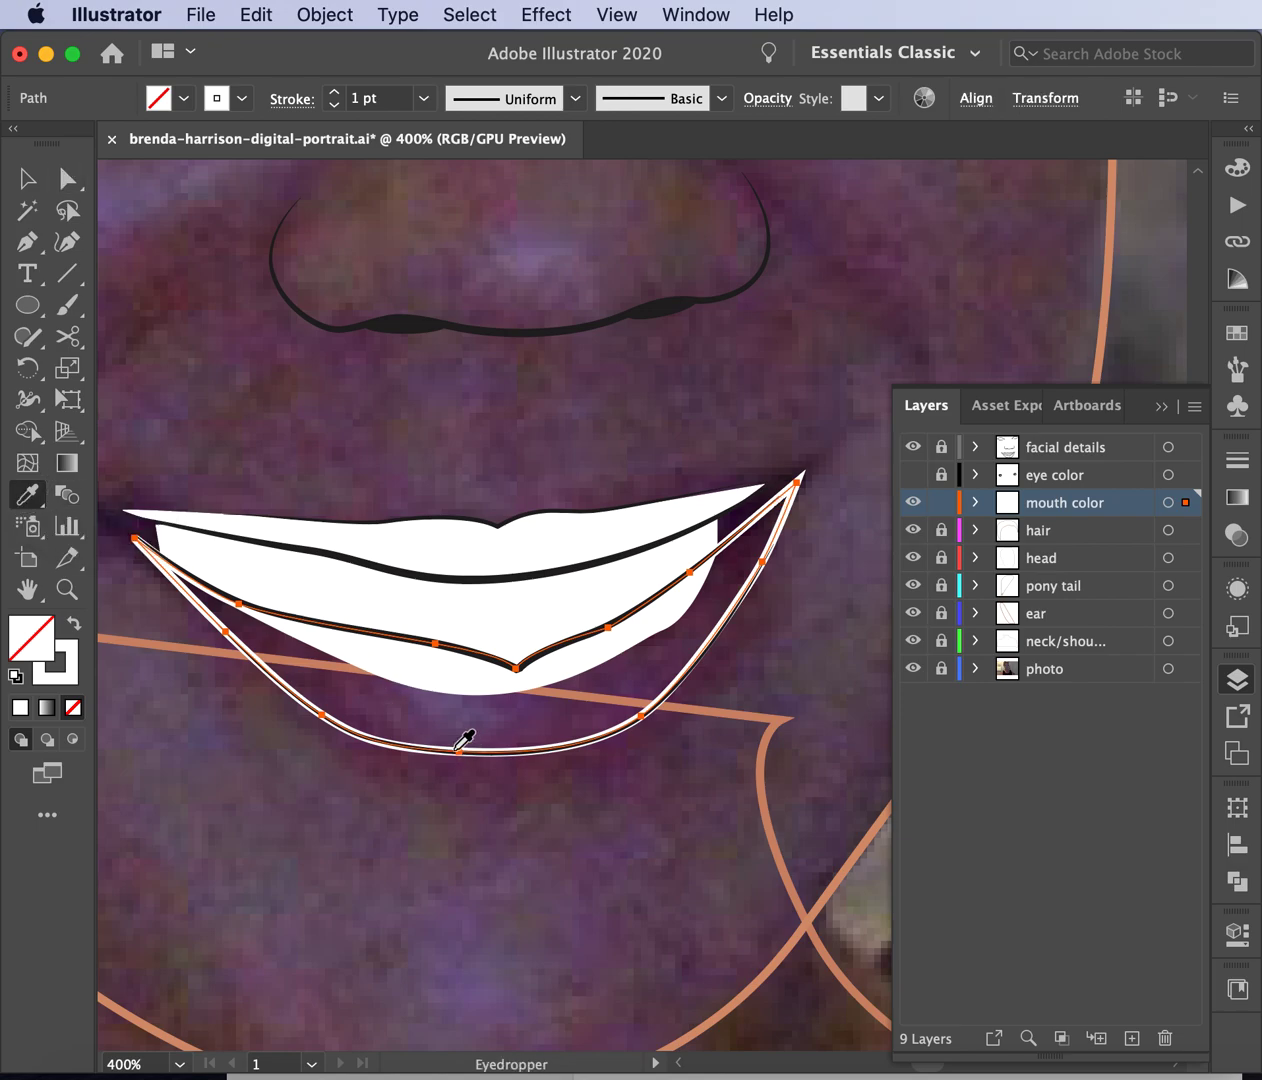
{"action": "left_click", "coordinate": [27, 178]}
{"action": "left_click", "coordinate": [256, 797]}
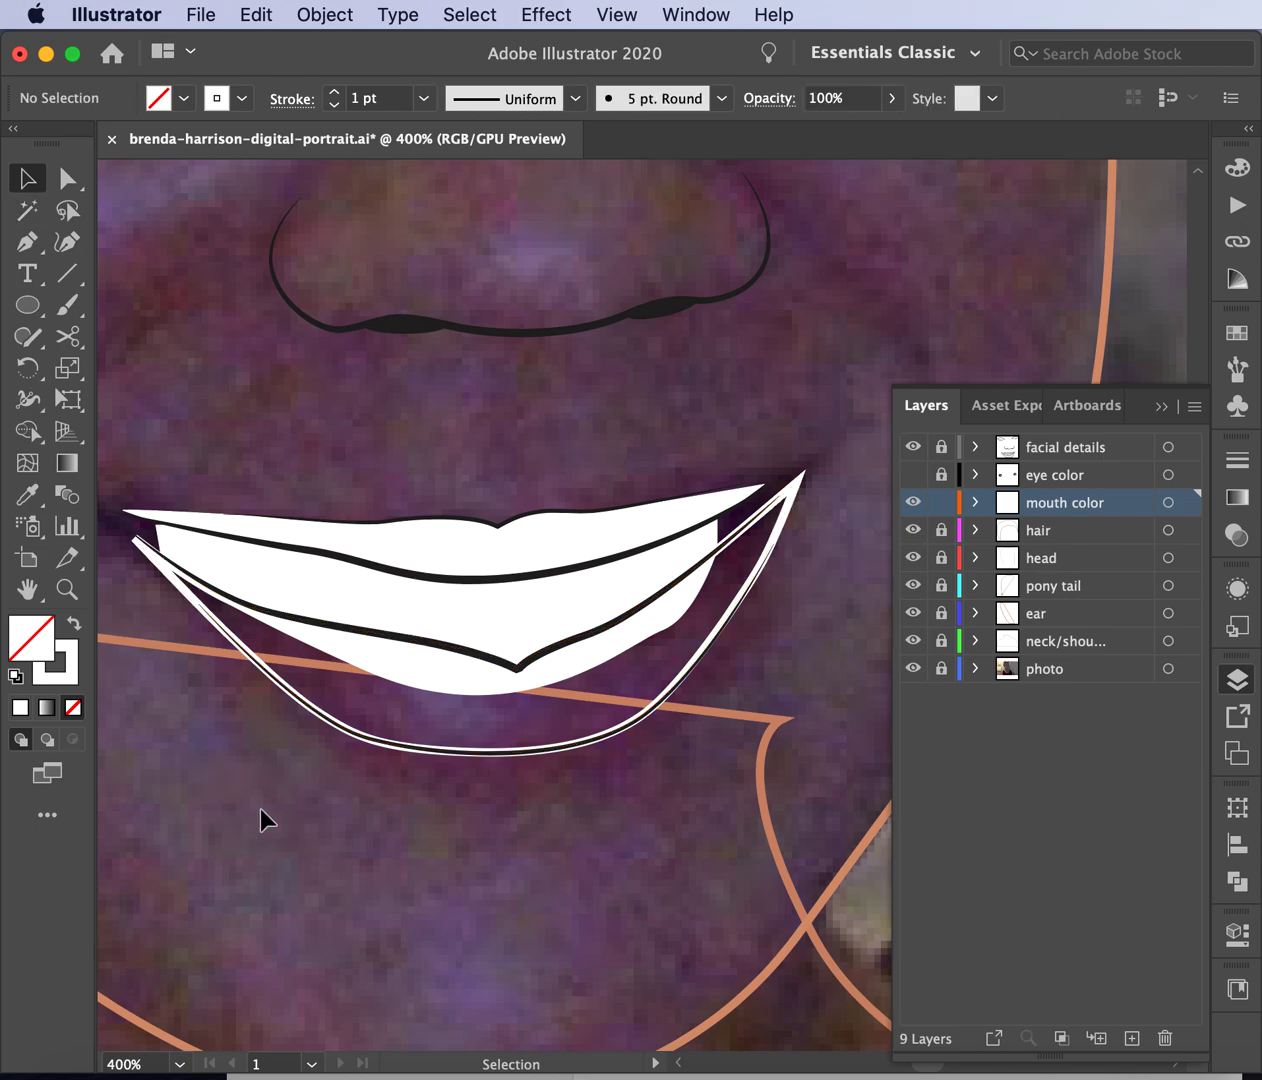
Sample a lip color from the photo beneath the teeth and adjust the fill to a lighter, redder tone, a55865.
{"action": "left_click", "coordinate": [27, 493]}
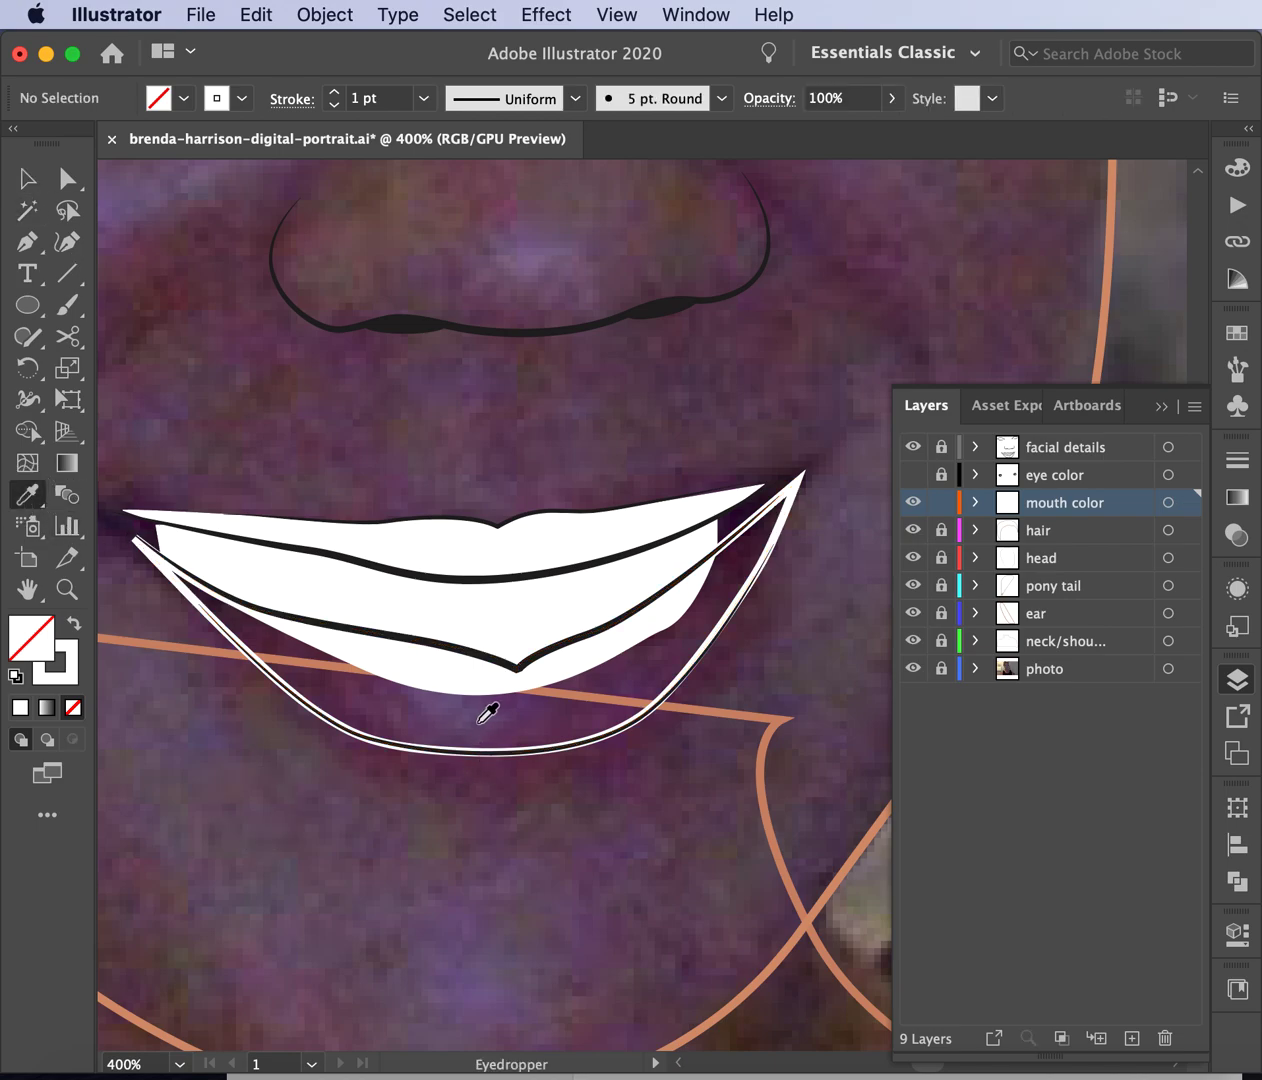
{"action": "left_click", "coordinate": [373, 688]}
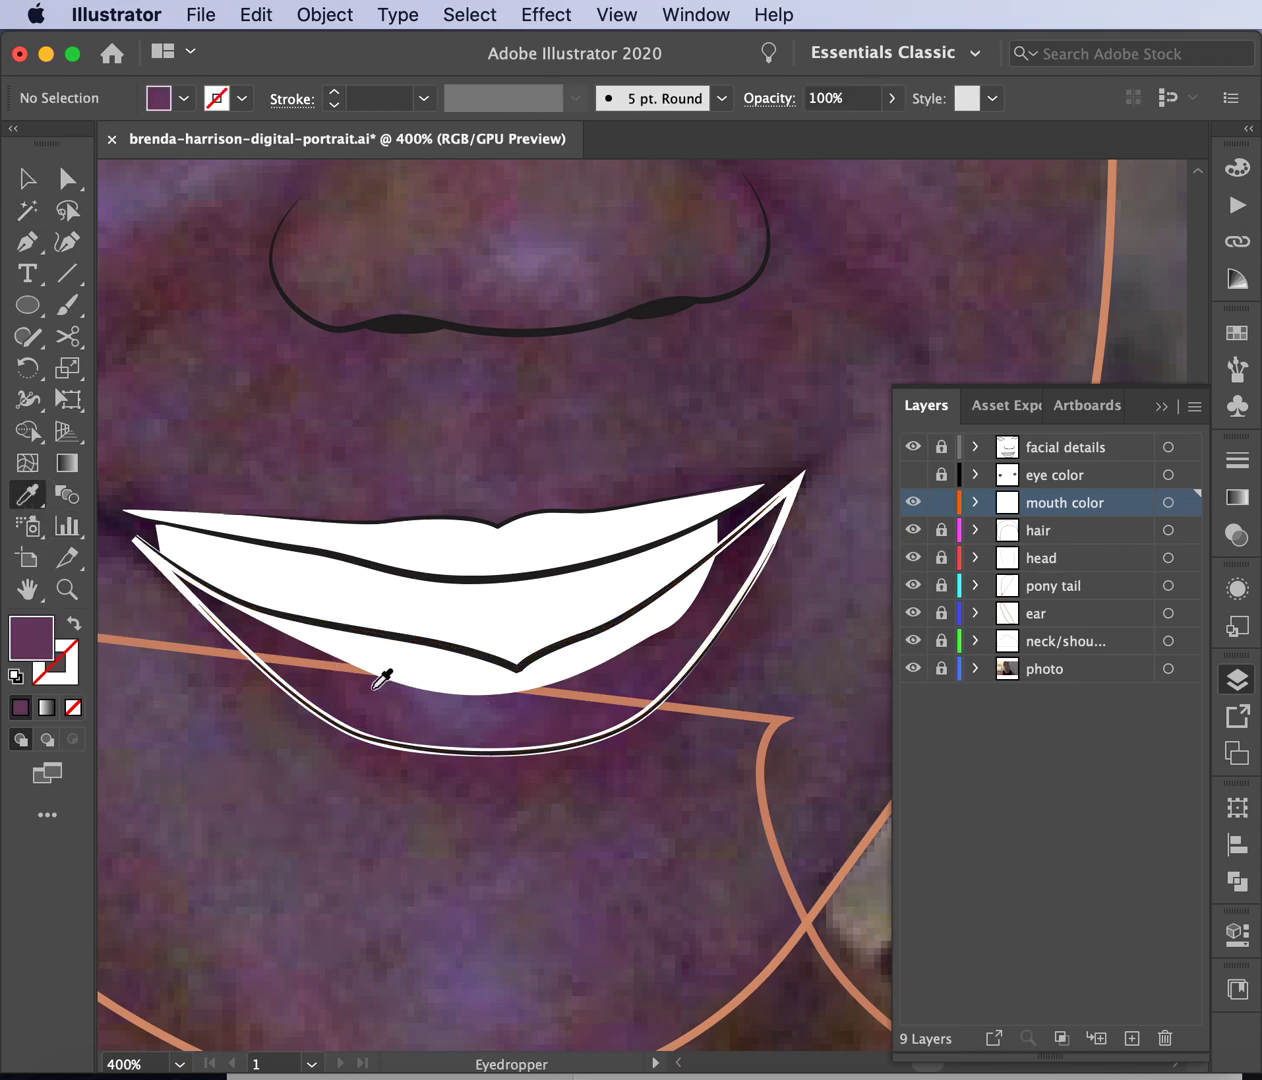
{"action": "double_click", "coordinate": [44, 648]}
{"action": "left_click_drag", "start_coordinate": [911, 362], "coordinate": [911, 332]}
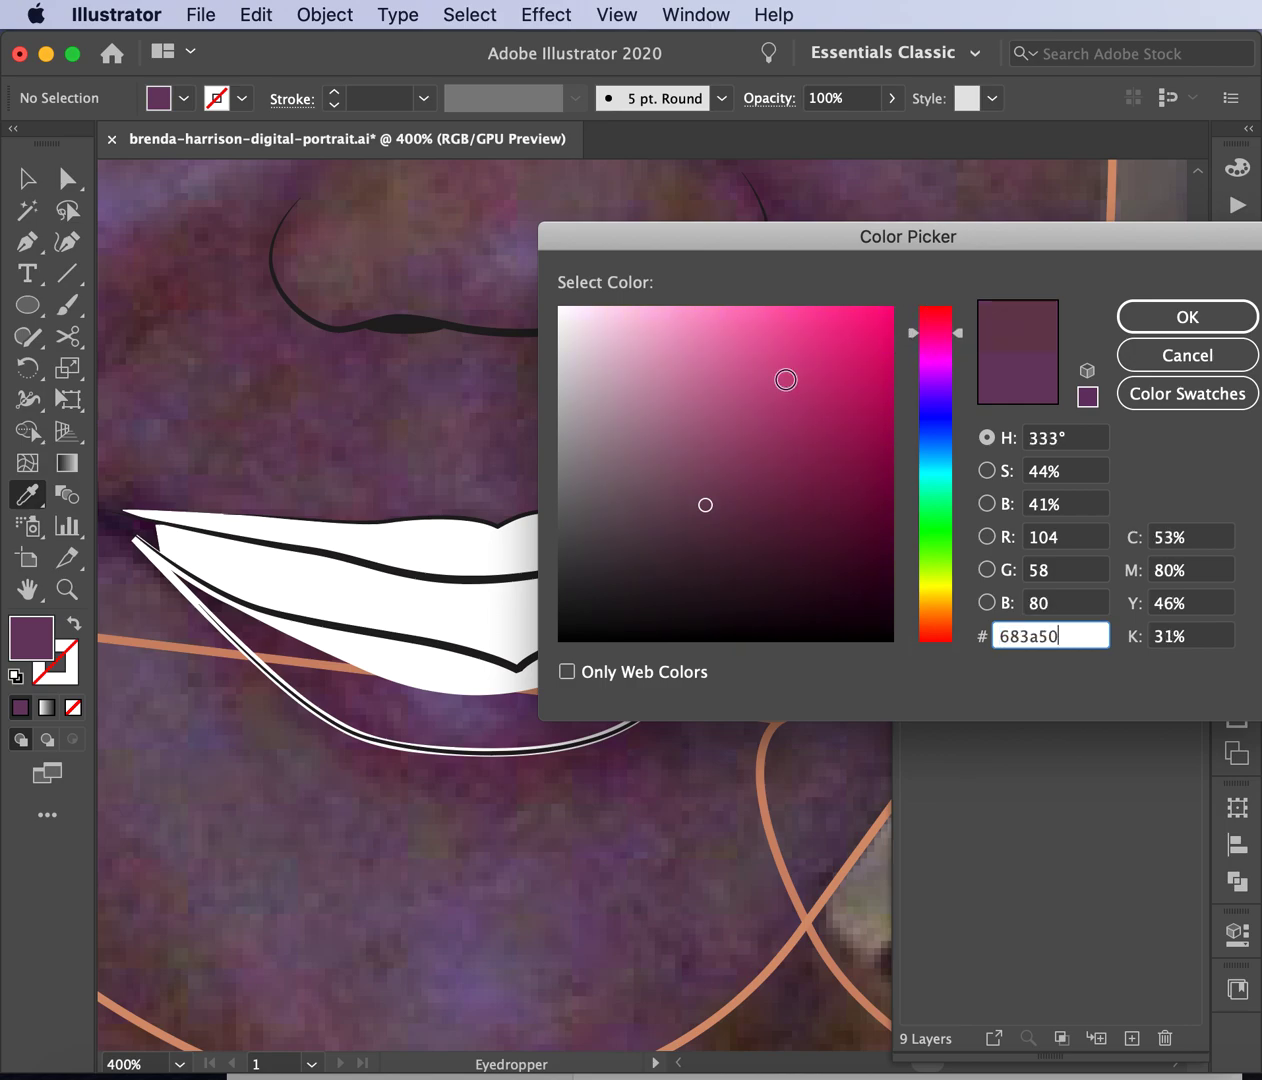
{"action": "left_click", "coordinate": [713, 433]}
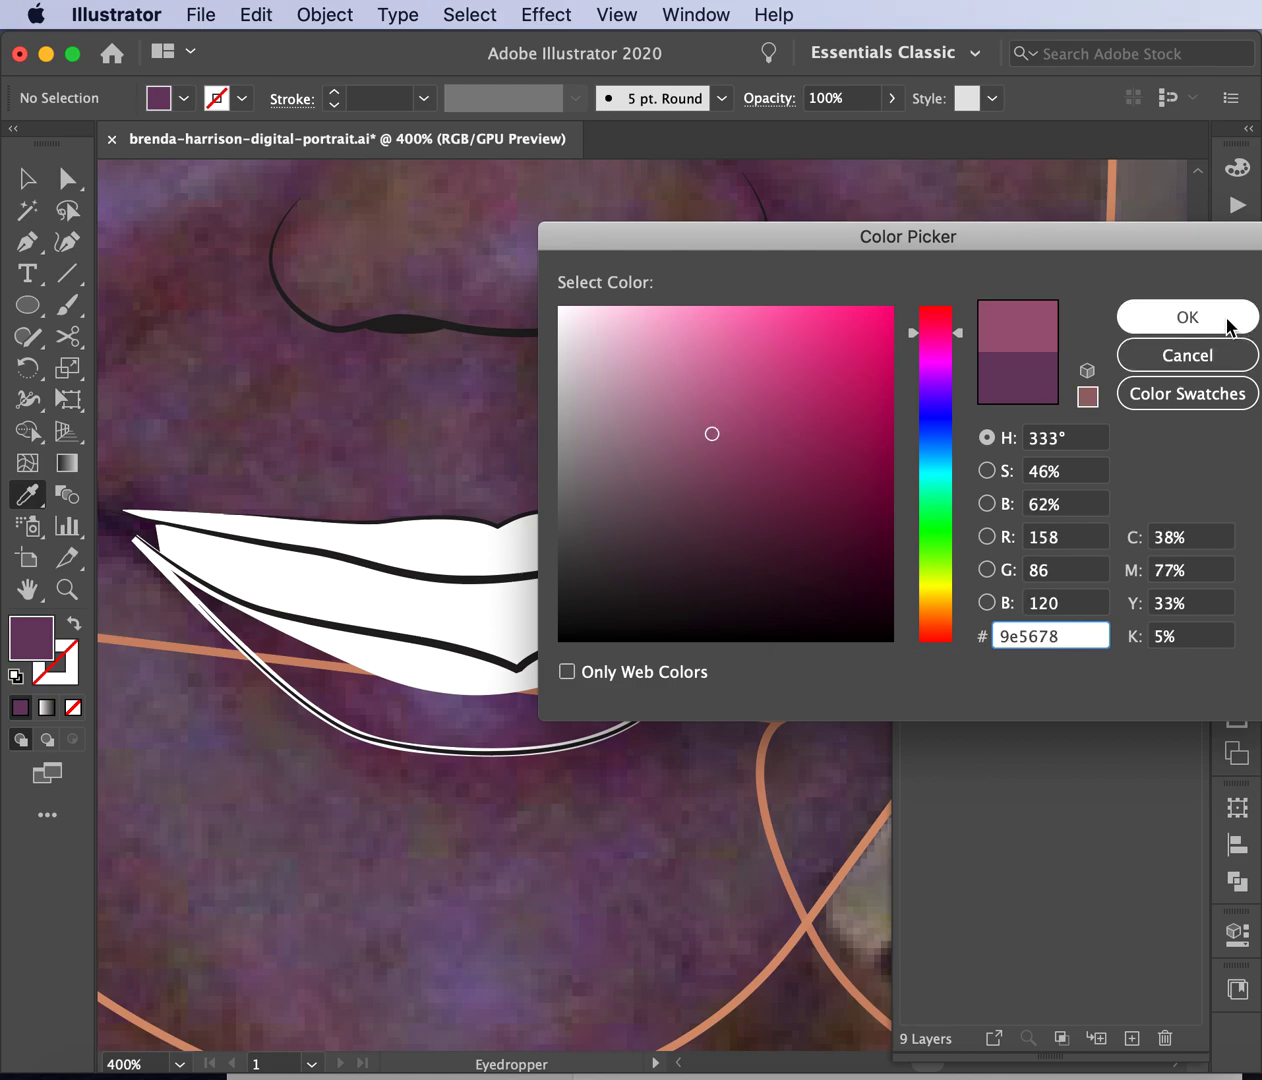
{"action": "left_click", "coordinate": [1187, 317]}
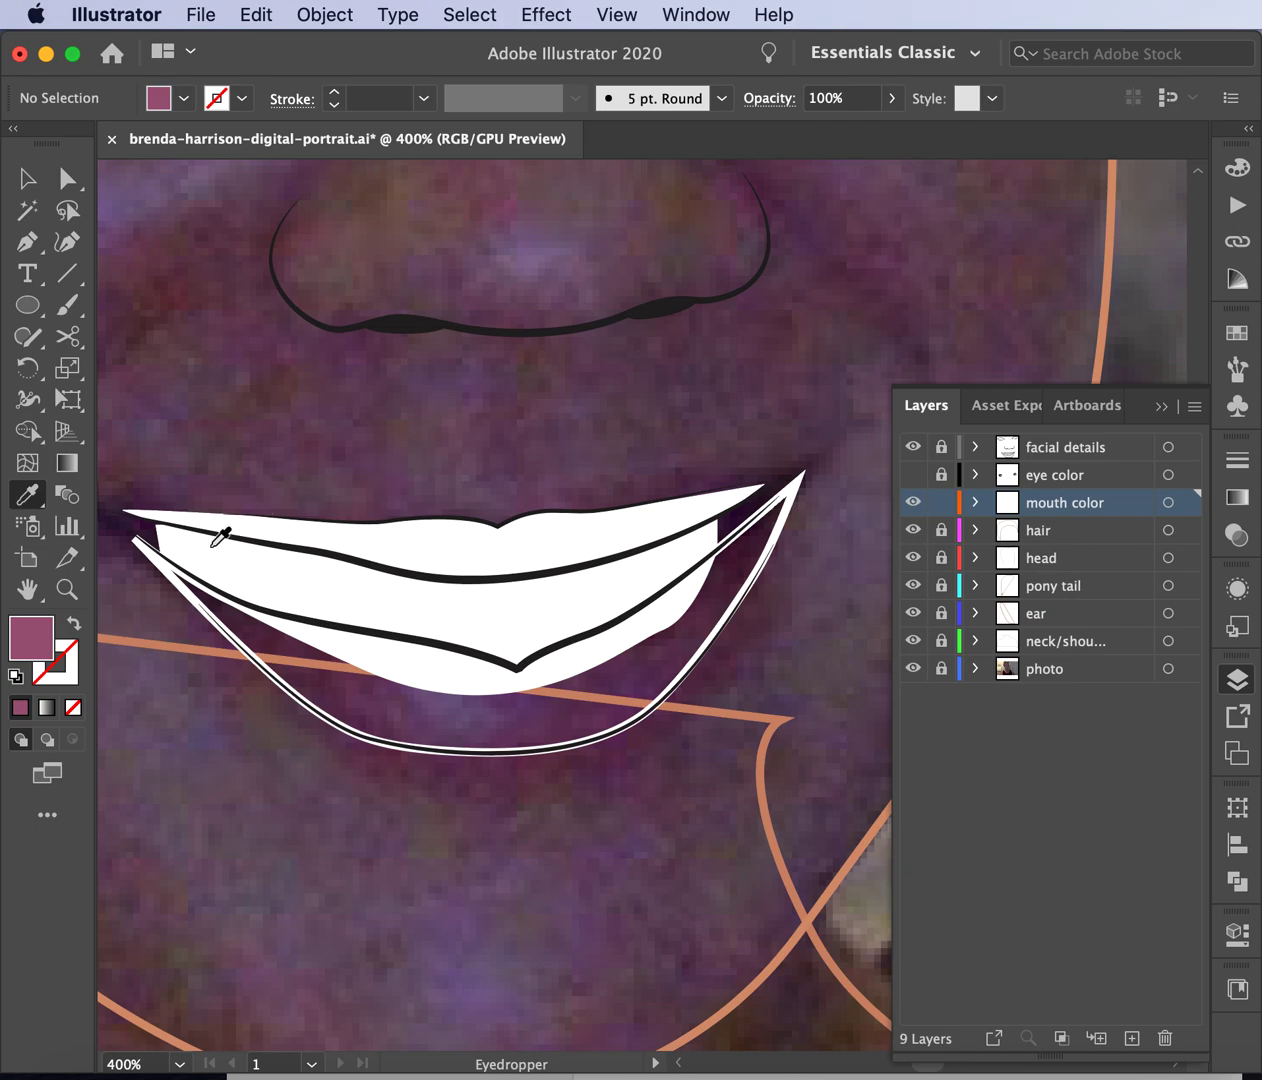
{"action": "double_click", "coordinate": [45, 638]}
{"action": "mouse_move", "coordinate": [923, 338]}
{"action": "left_mouse_down"}
{"action": "mouse_move", "coordinate": [910, 338]}
{"action": "mouse_move", "coordinate": [910, 313]}
{"action": "left_mouse_up"}
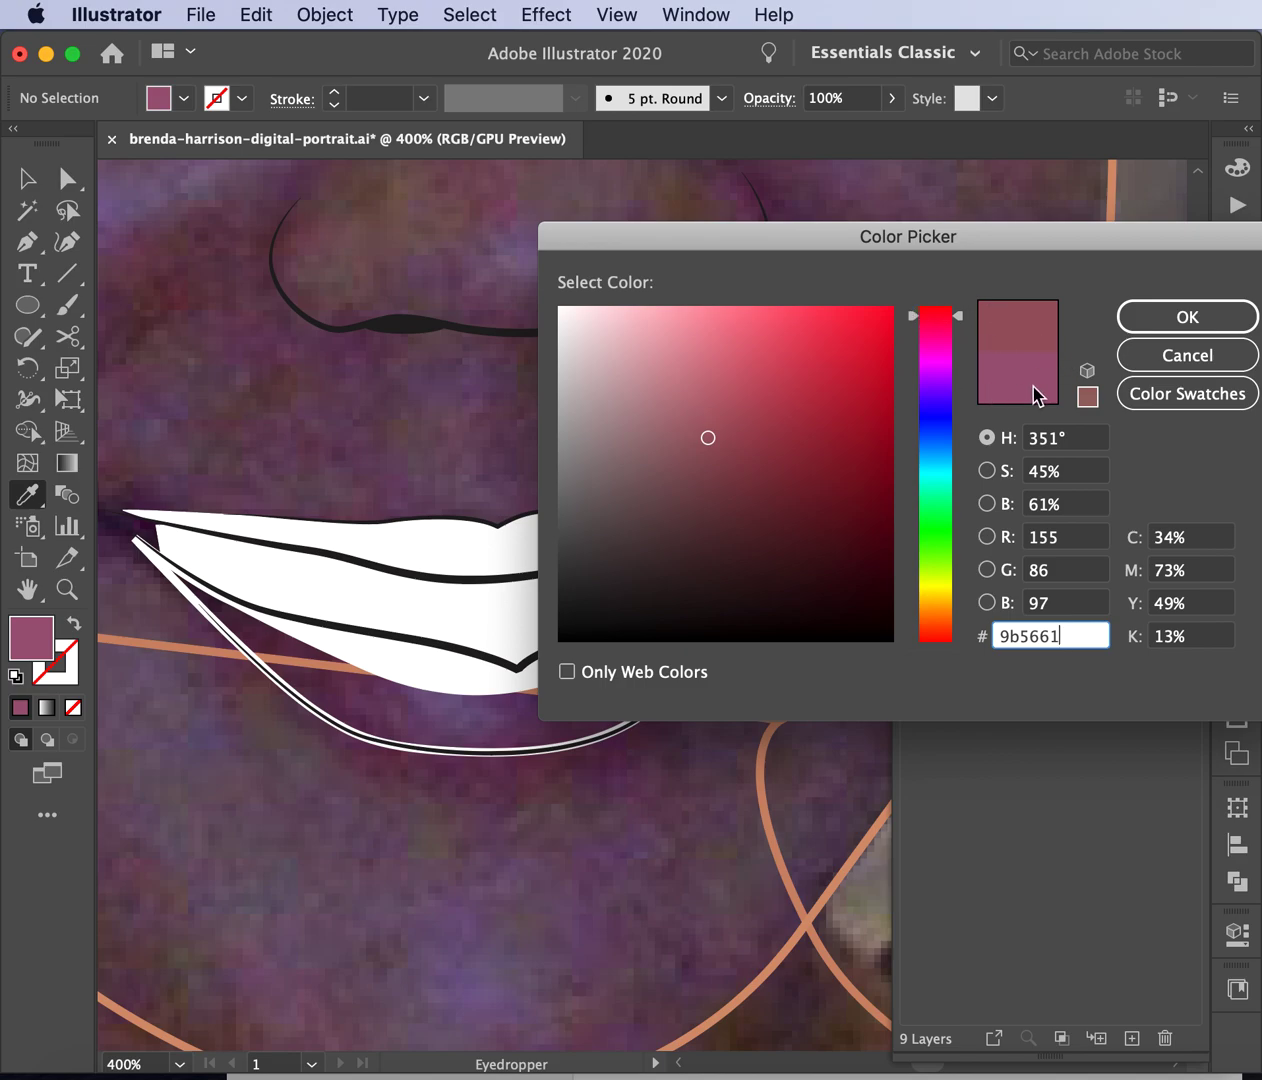
{"action": "left_click", "coordinate": [719, 424]}
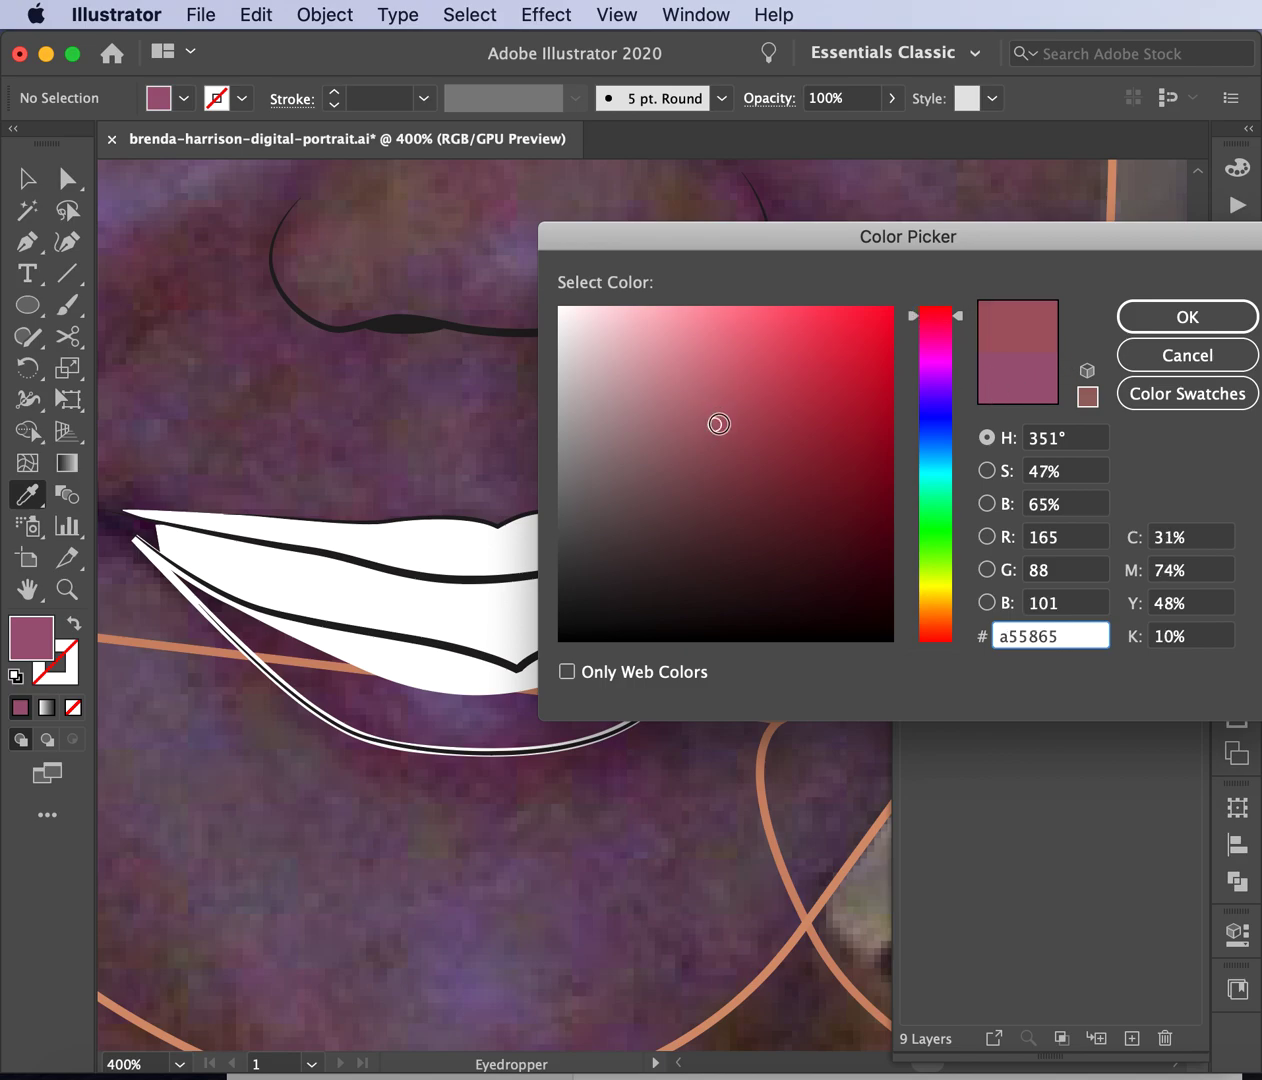
{"action": "left_click", "coordinate": [1138, 316]}
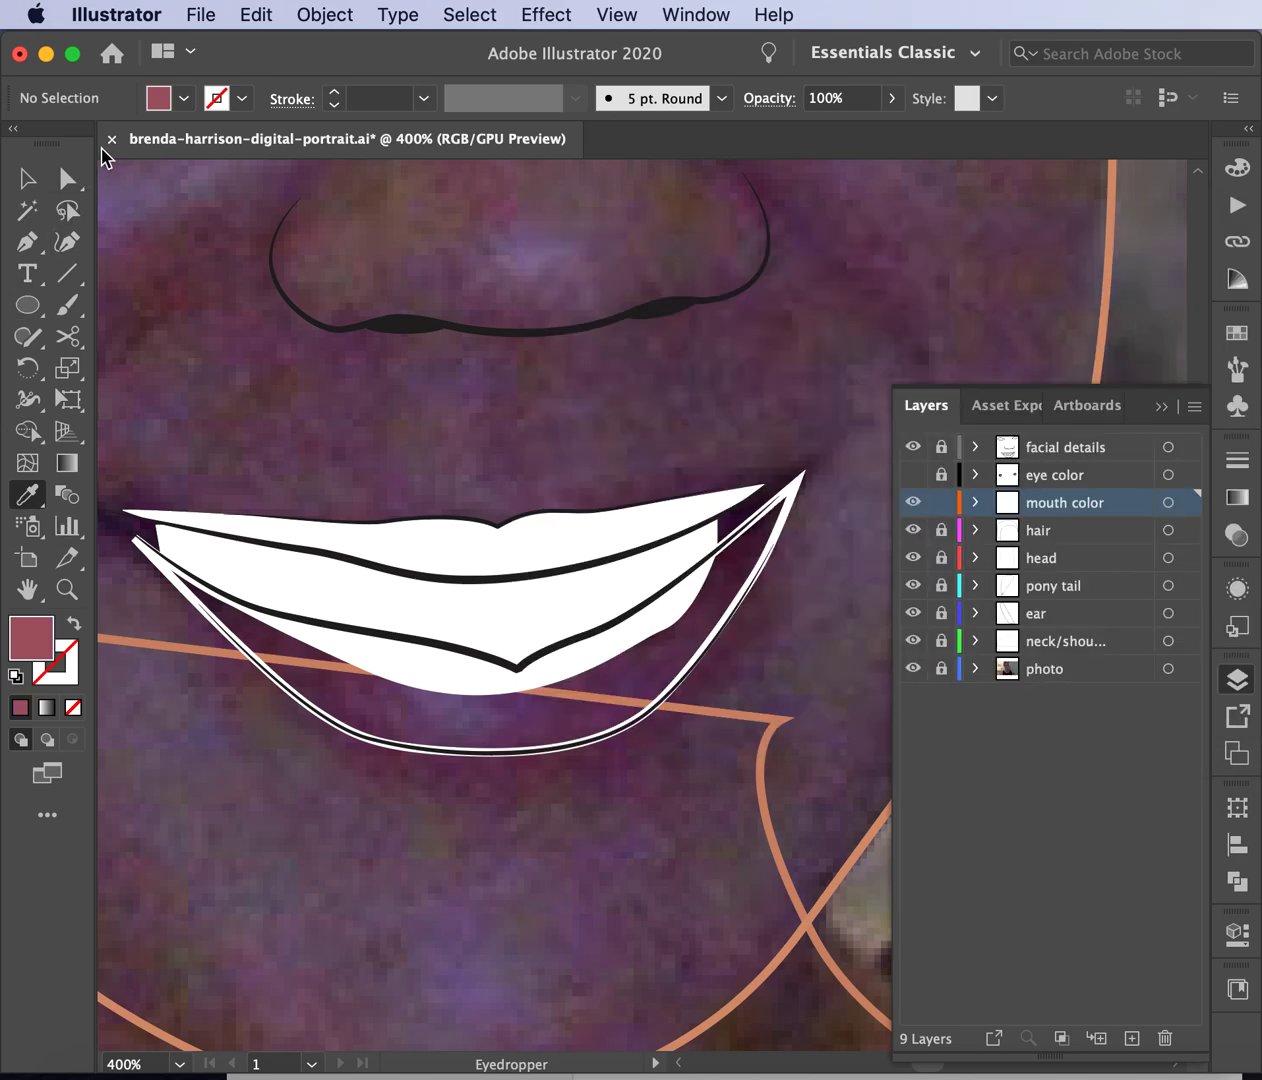
Save the current fill color as a new global process color swatch with a name identifying it as a lip color.
{"action": "left_click", "coordinate": [1237, 333]}
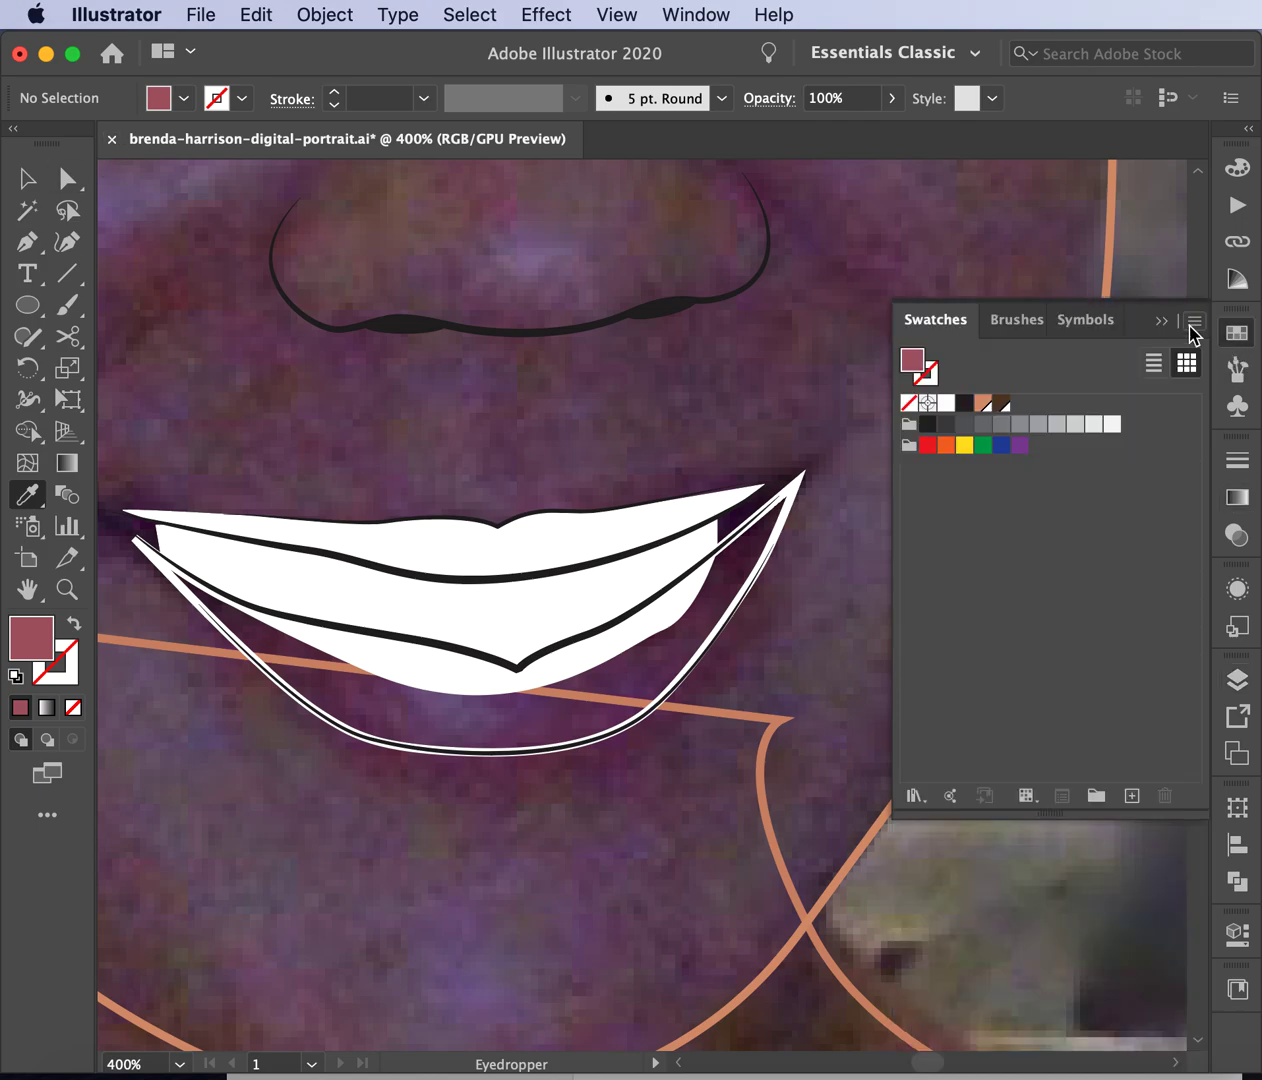
{"action": "left_click", "coordinate": [1193, 323]}
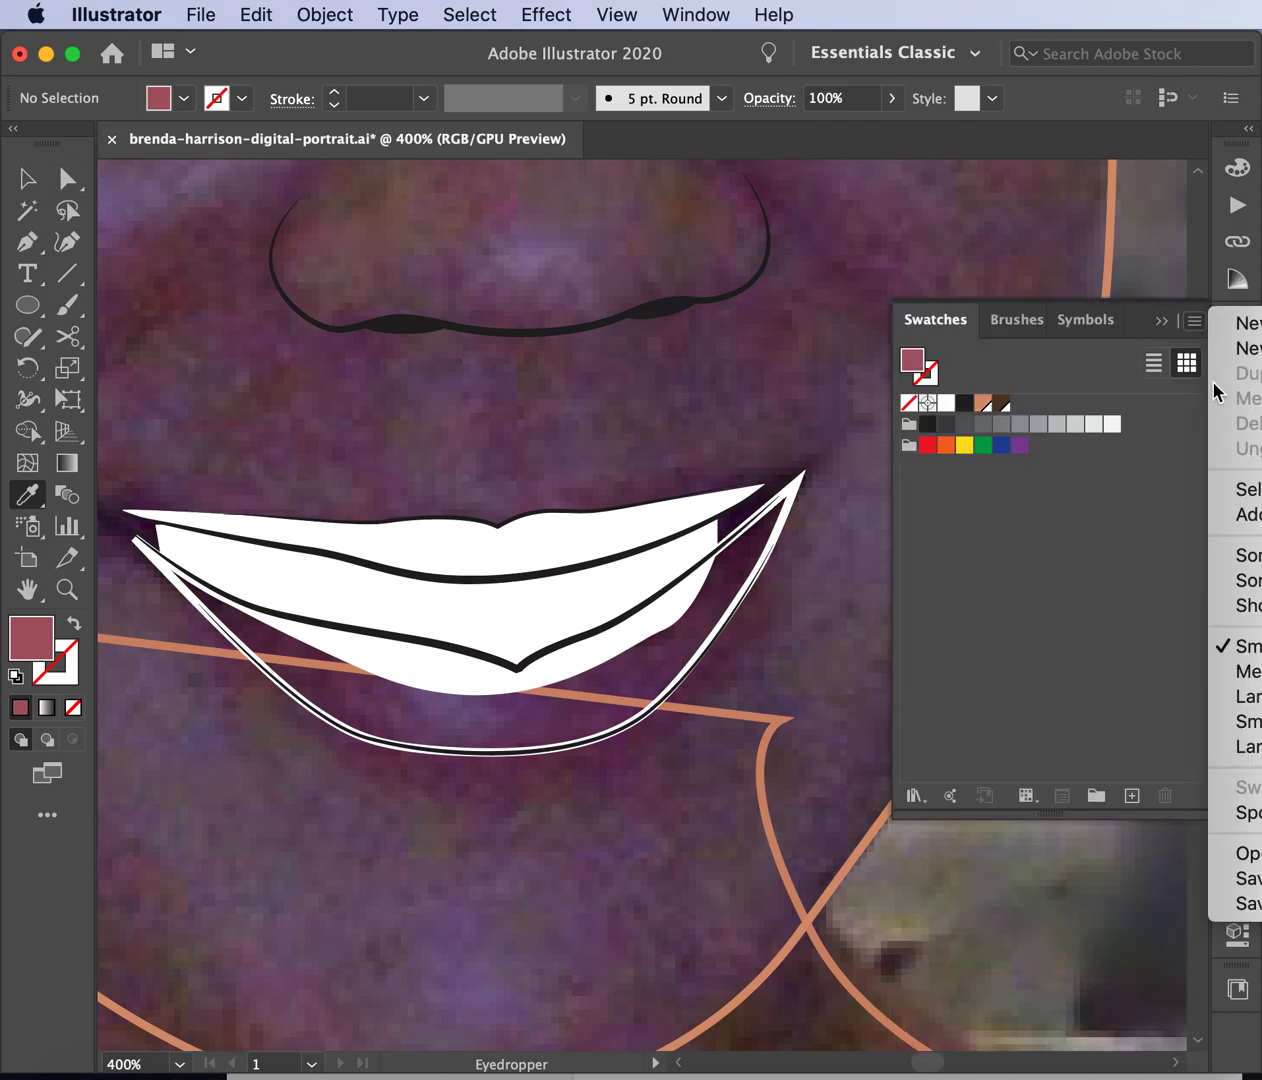
{"action": "left_click", "coordinate": [1248, 324]}
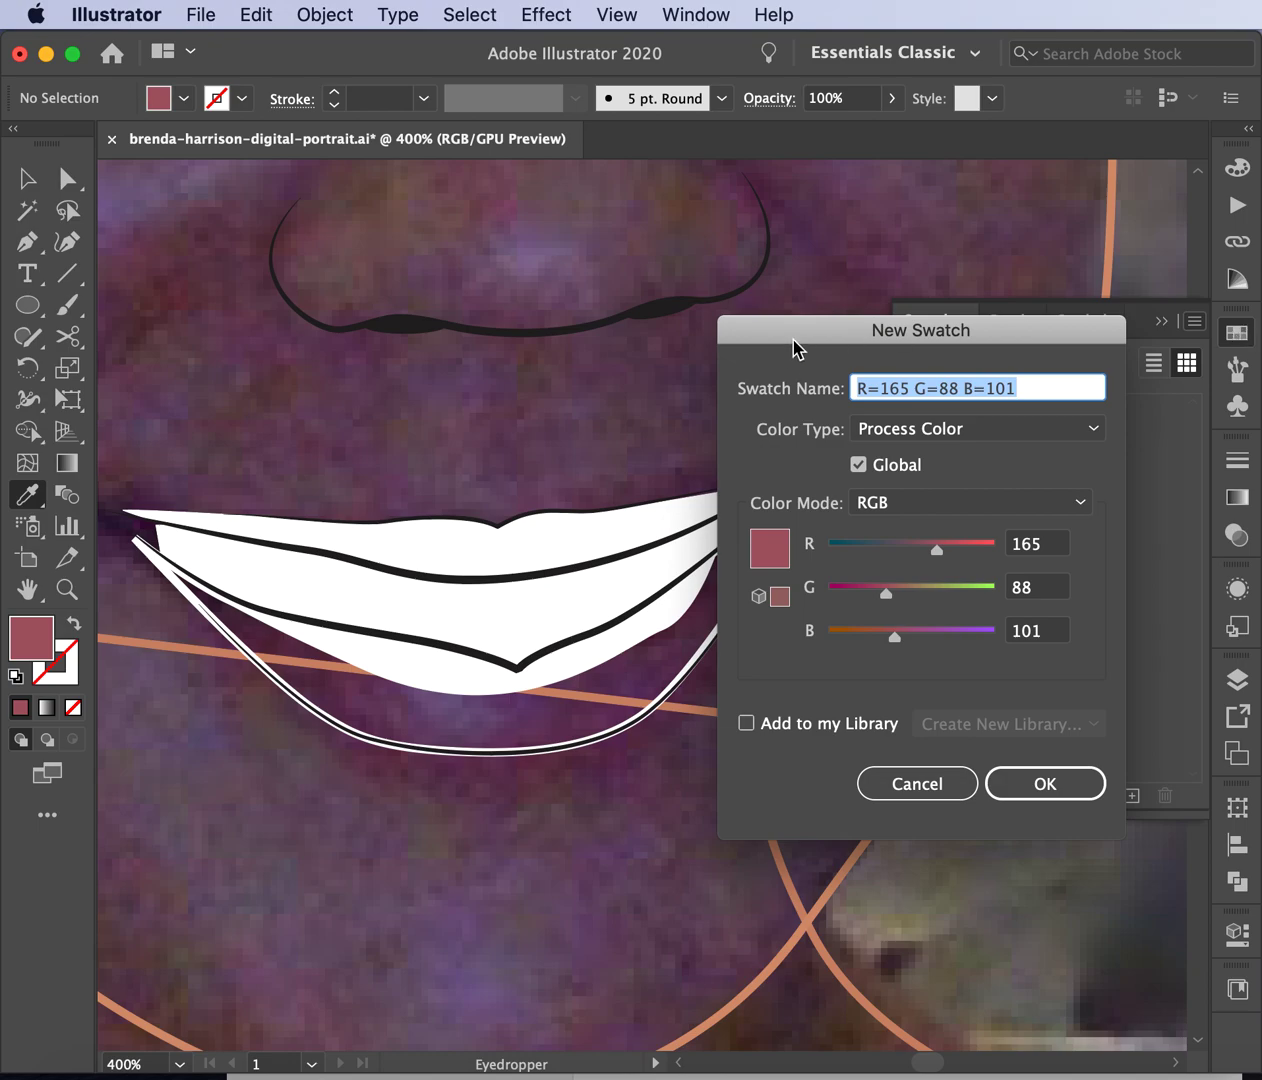
{"action": "key", "text": "BackSpace"}
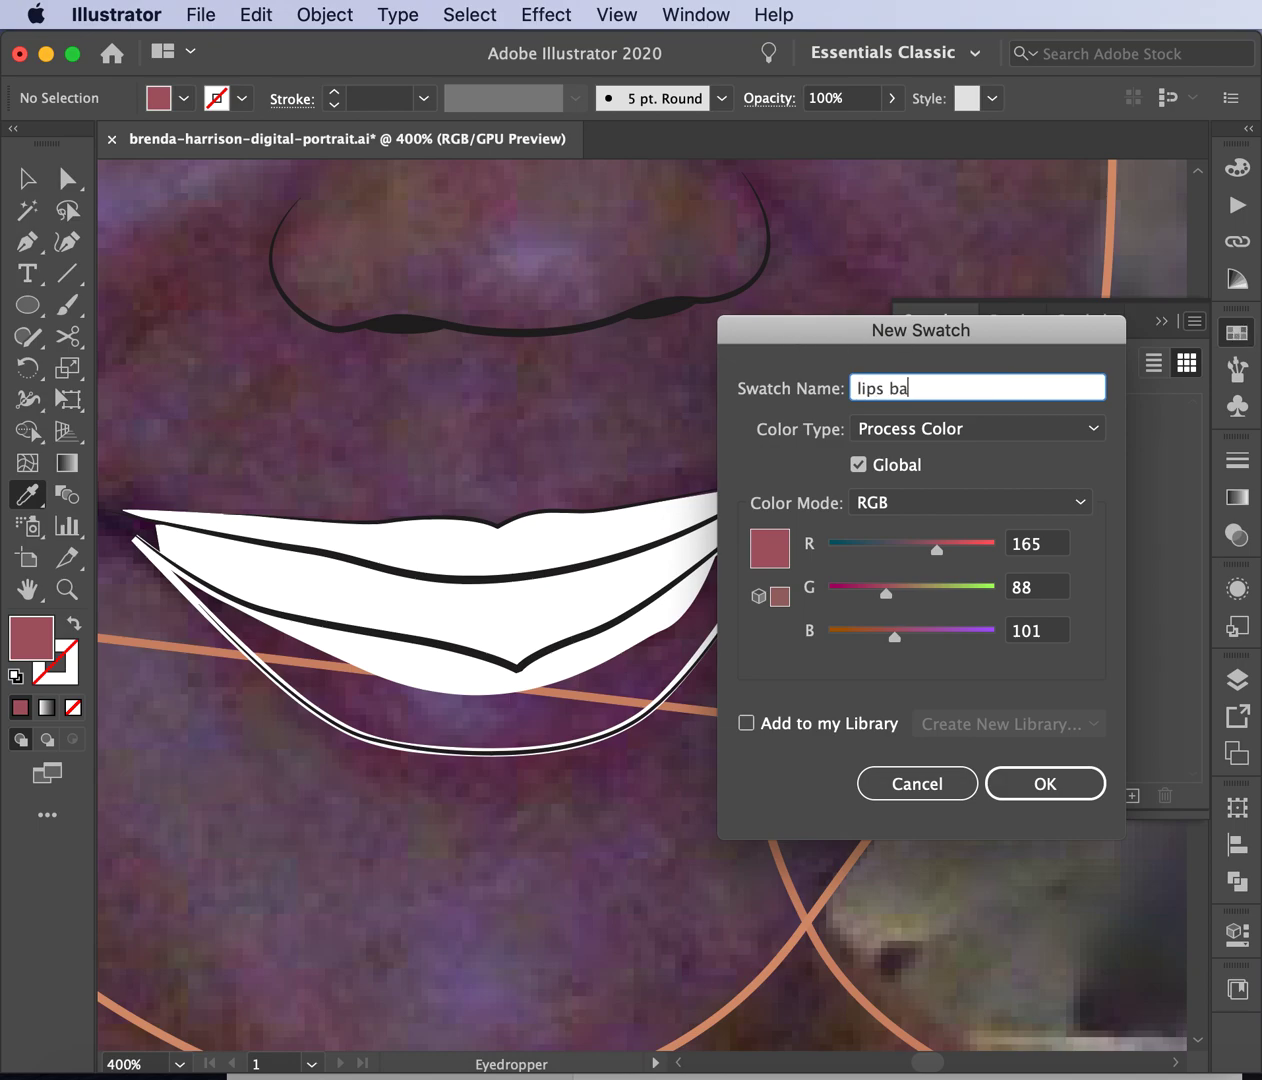
{"action": "key", "text": "Return"}
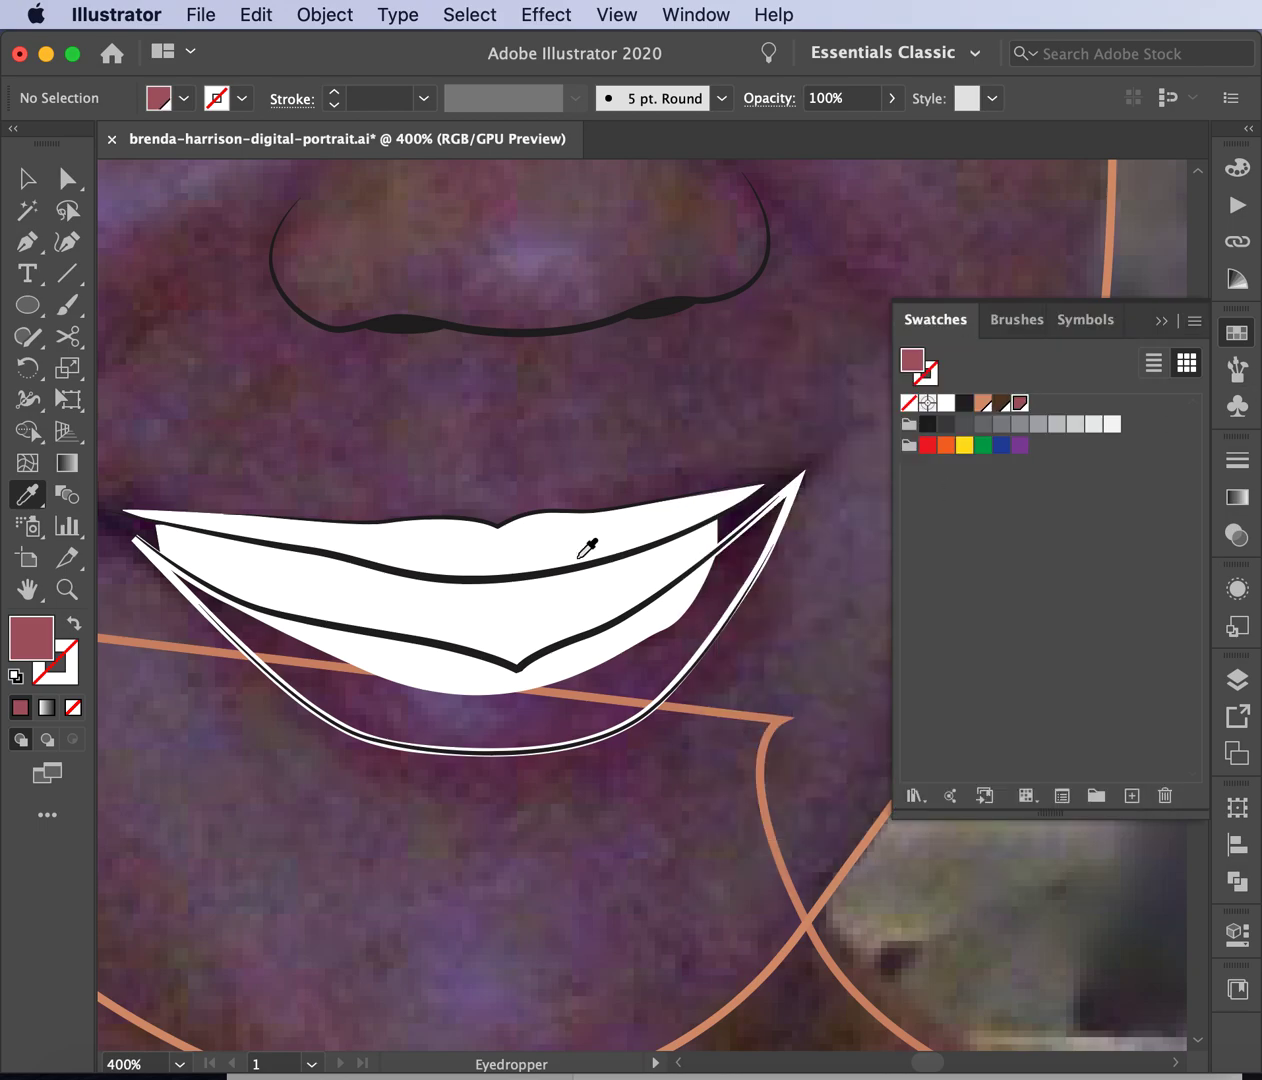
Swap the lower lip's stroke back to a fill, apply the new lip color swatch to both lips, and deselect them.
{"action": "left_click", "coordinate": [27, 208]}
{"action": "left_click", "coordinate": [28, 182]}
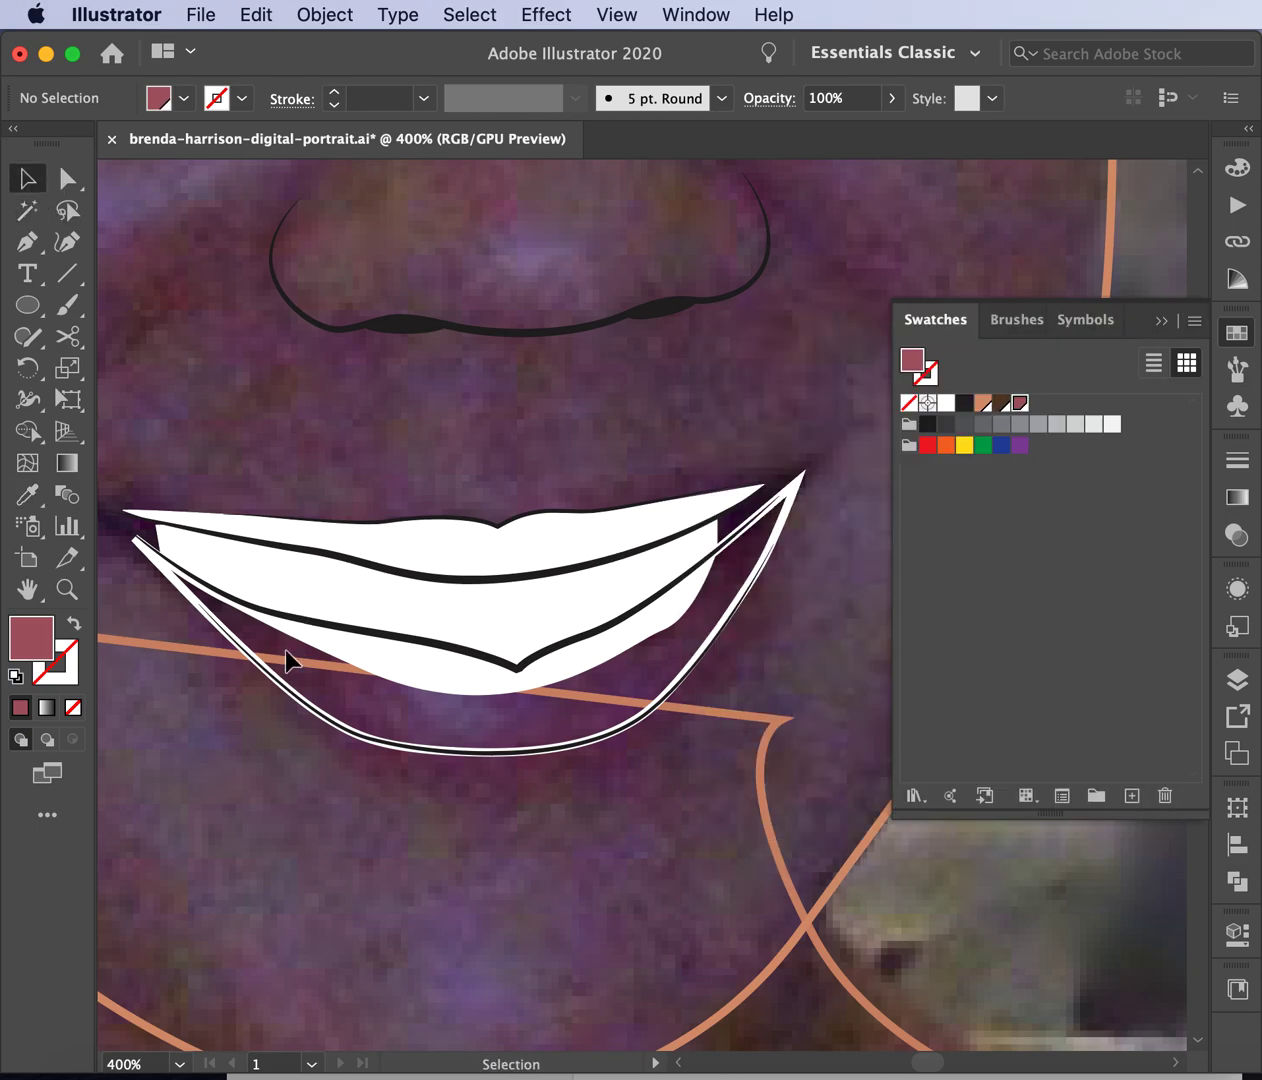
{"action": "left_click", "coordinate": [279, 689]}
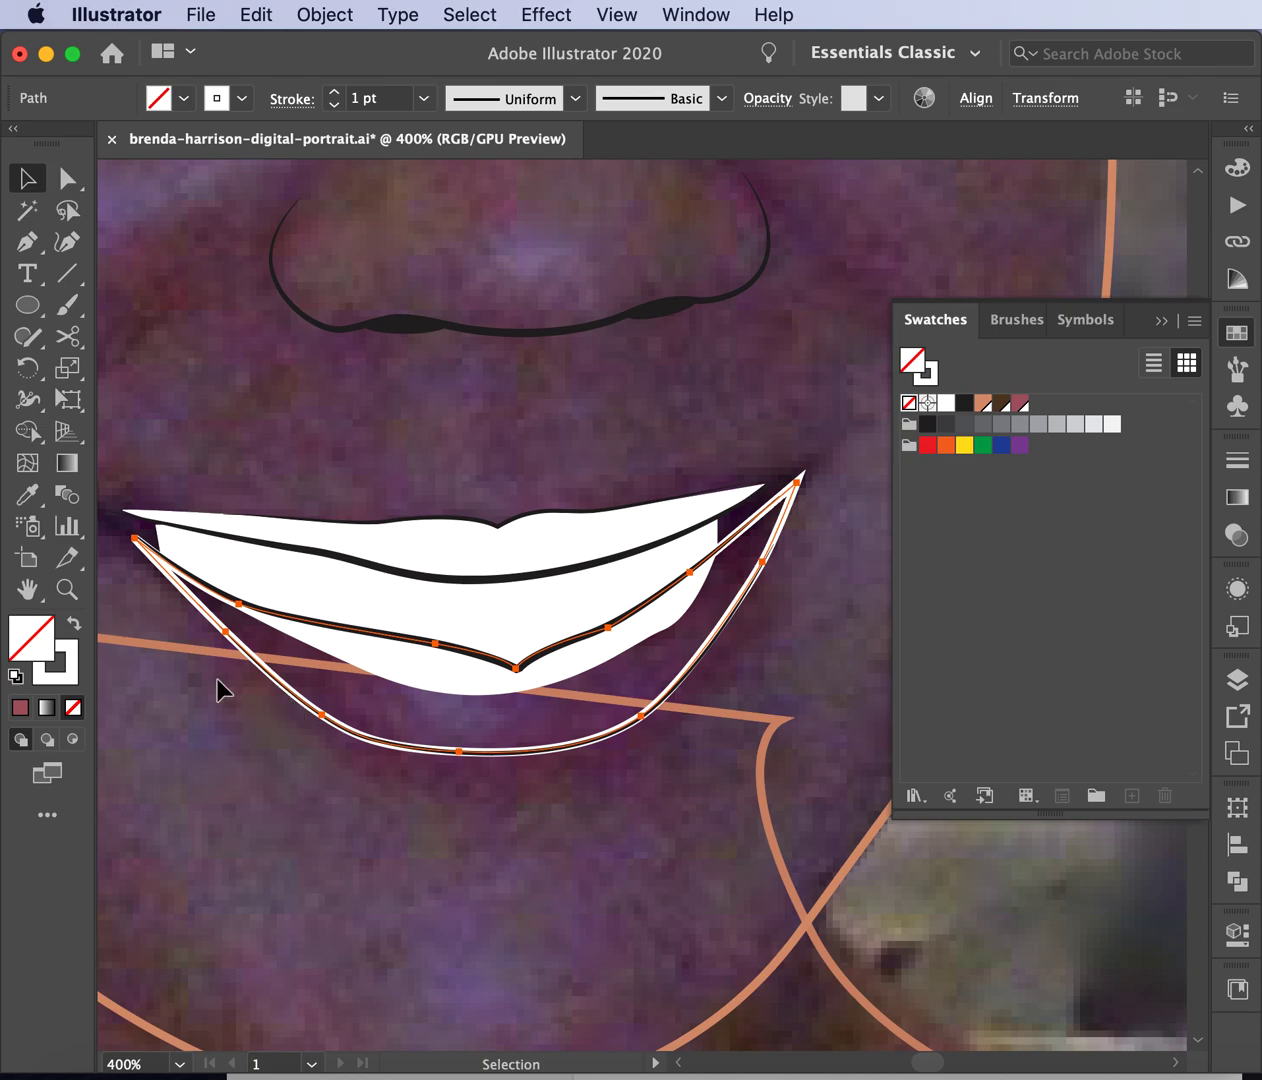
{"action": "left_click", "coordinate": [73, 622]}
{"action": "left_click", "coordinate": [383, 546], "text": "shift"}
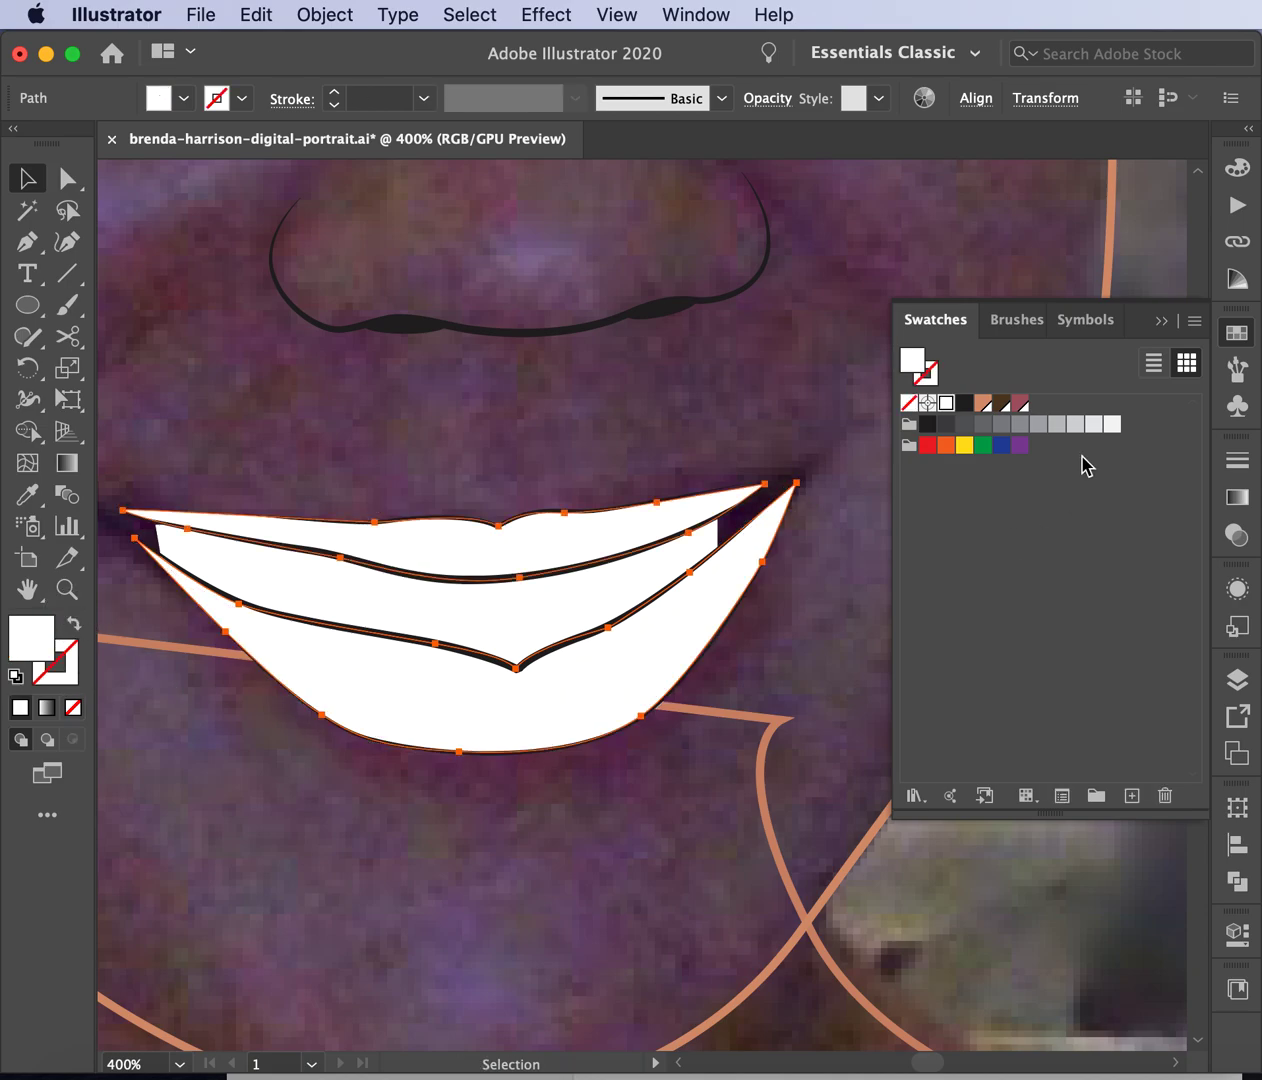
{"action": "left_click", "coordinate": [1019, 402]}
{"action": "left_click", "coordinate": [746, 410]}
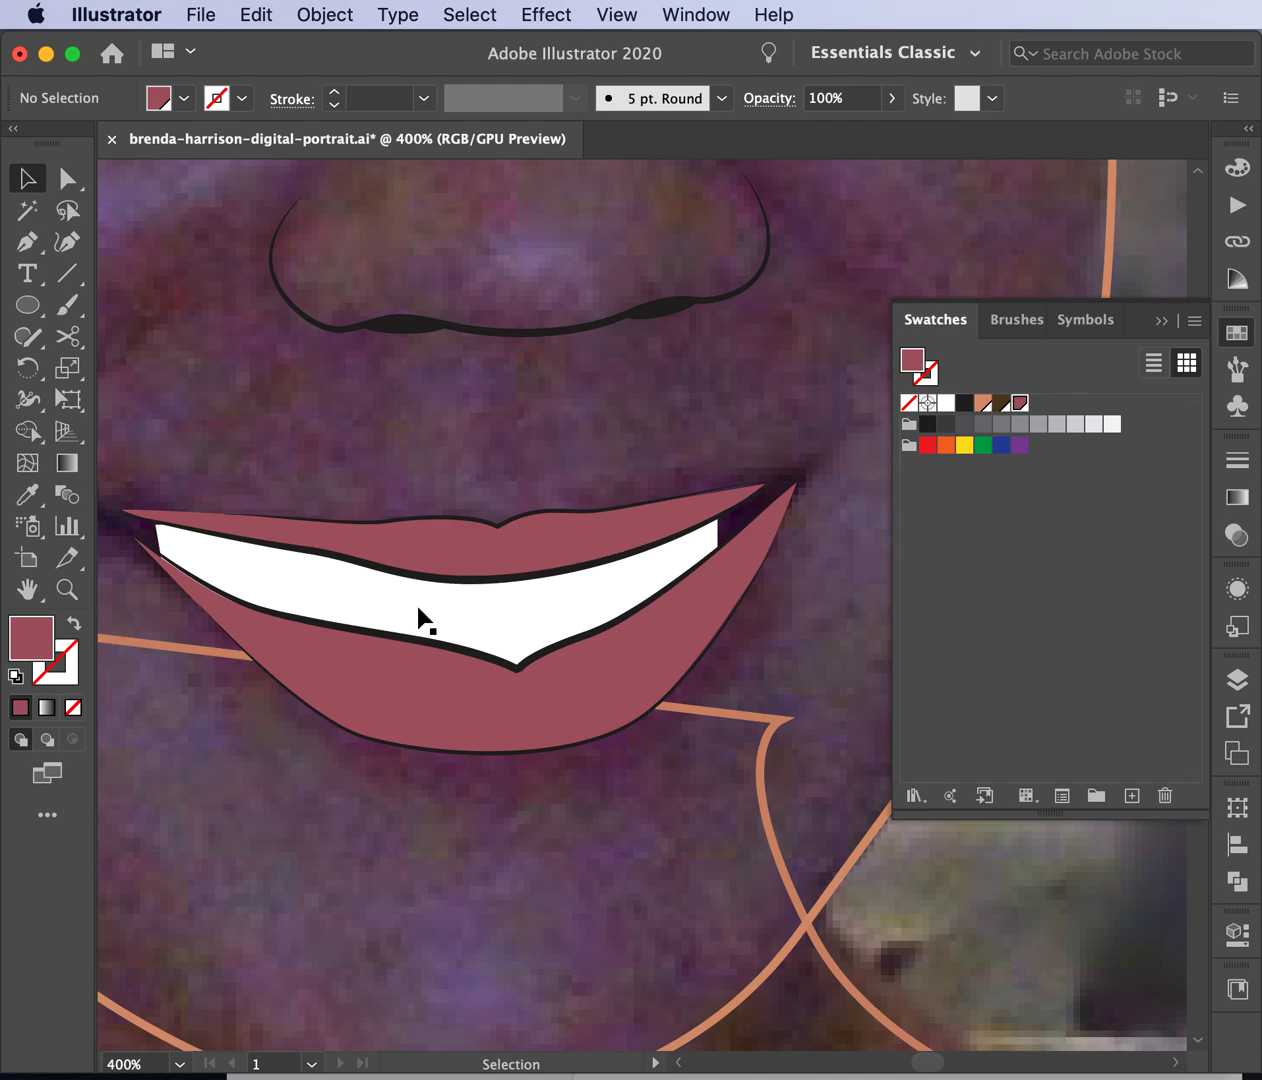
Extend the teeth shape's left and right end corners outward toward the mouth corners by moving their anchor points.
{"action": "left_click", "coordinate": [263, 565]}
{"action": "left_click", "coordinate": [67, 179]}
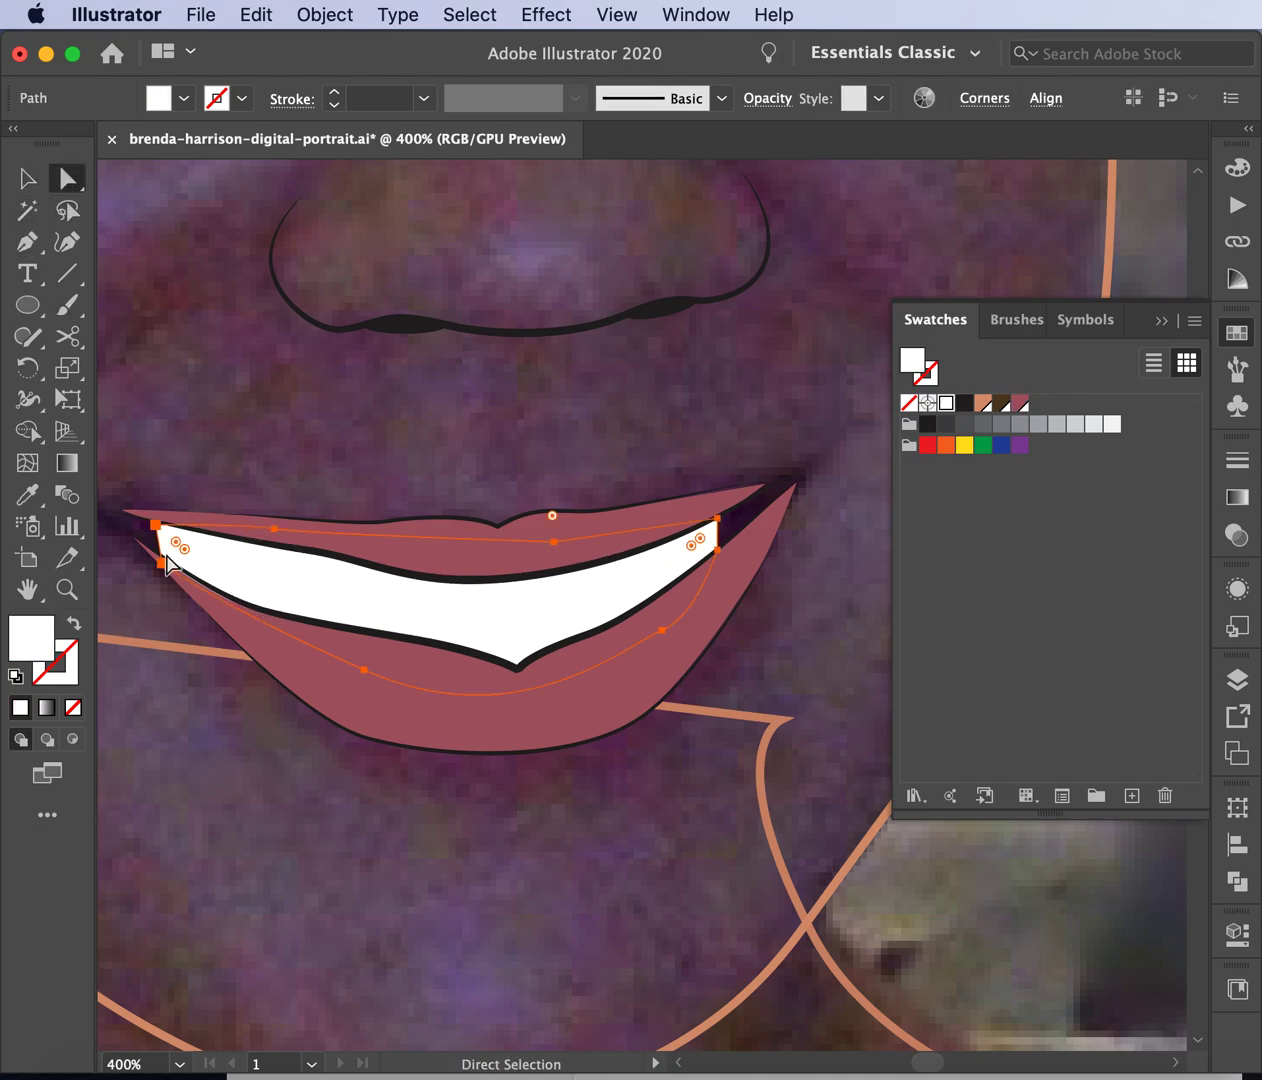
{"action": "left_click", "coordinate": [163, 563]}
{"action": "left_click_drag", "start_coordinate": [163, 563], "coordinate": [133, 520]}
{"action": "left_click", "coordinate": [717, 520]}
{"action": "left_click_drag", "start_coordinate": [717, 520], "coordinate": [743, 540]}
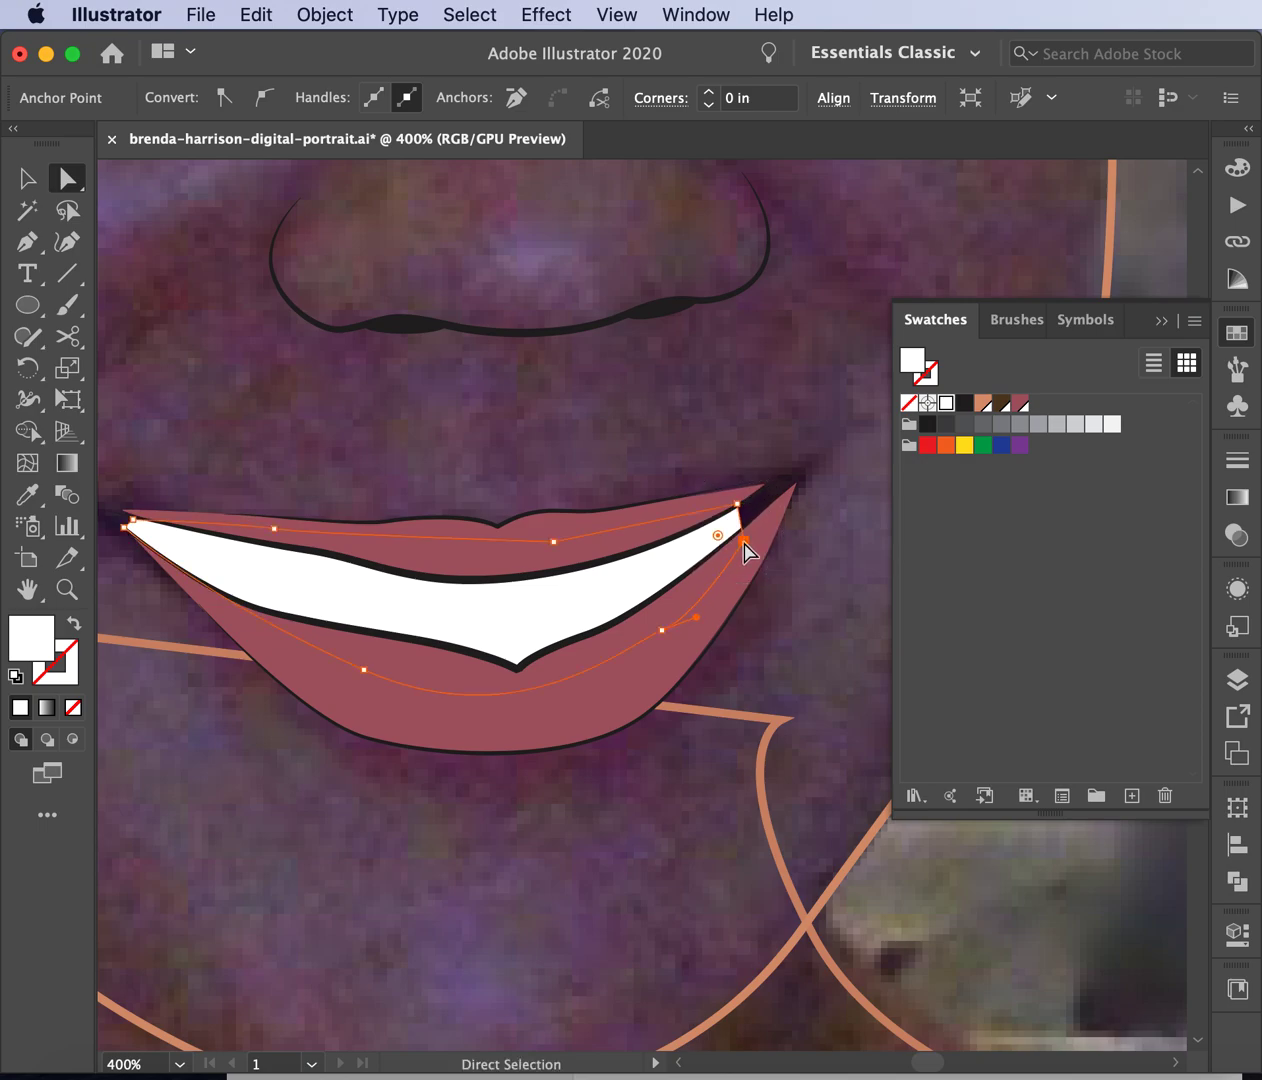
Pull the two anchor points at the teeth shape's left end inward, away from the mouth corner, and deselect the shape.
{"action": "left_click", "coordinate": [817, 527]}
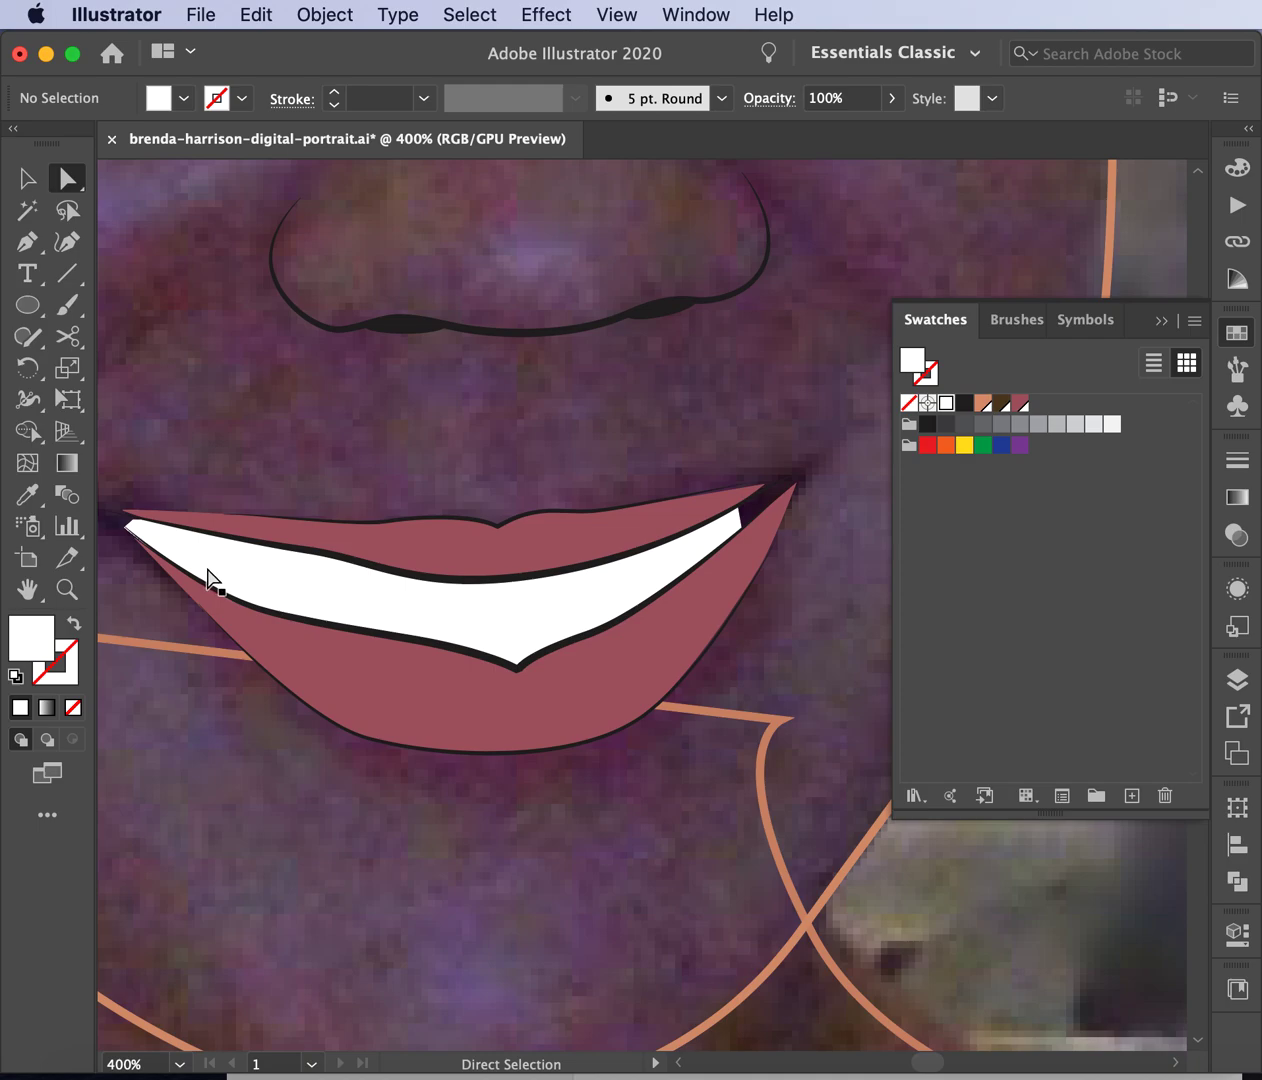
{"action": "key", "text": "super+minus"}
{"action": "key", "text": "super+minus"}
{"action": "key", "text": "super+minus"}
{"action": "key", "text": "super+minus"}
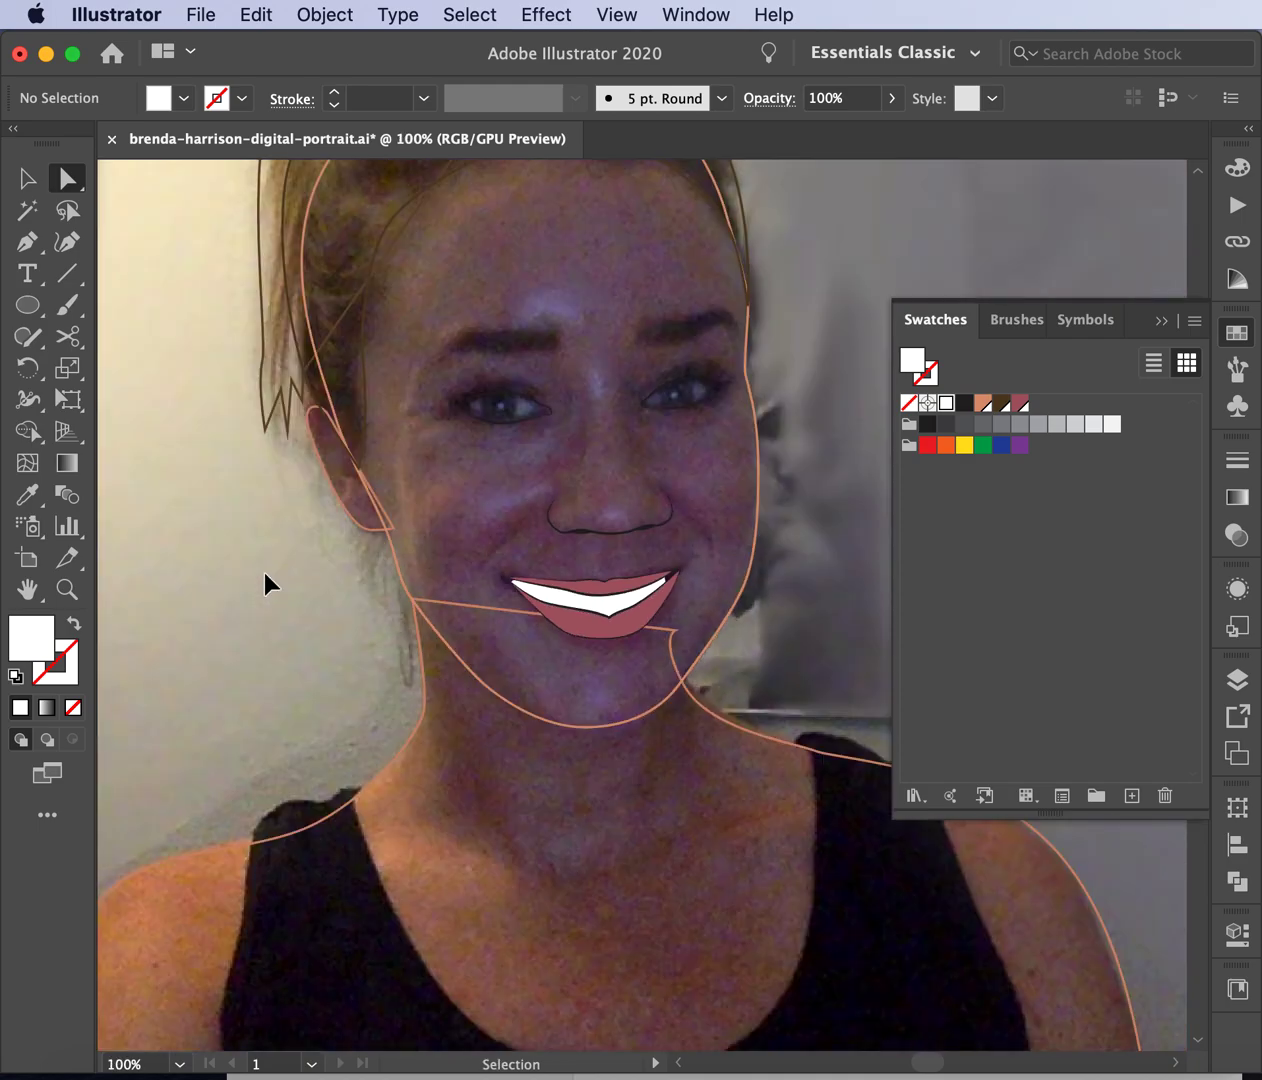
{"action": "key", "text": "super+plus"}
{"action": "key", "text": "super+plus"}
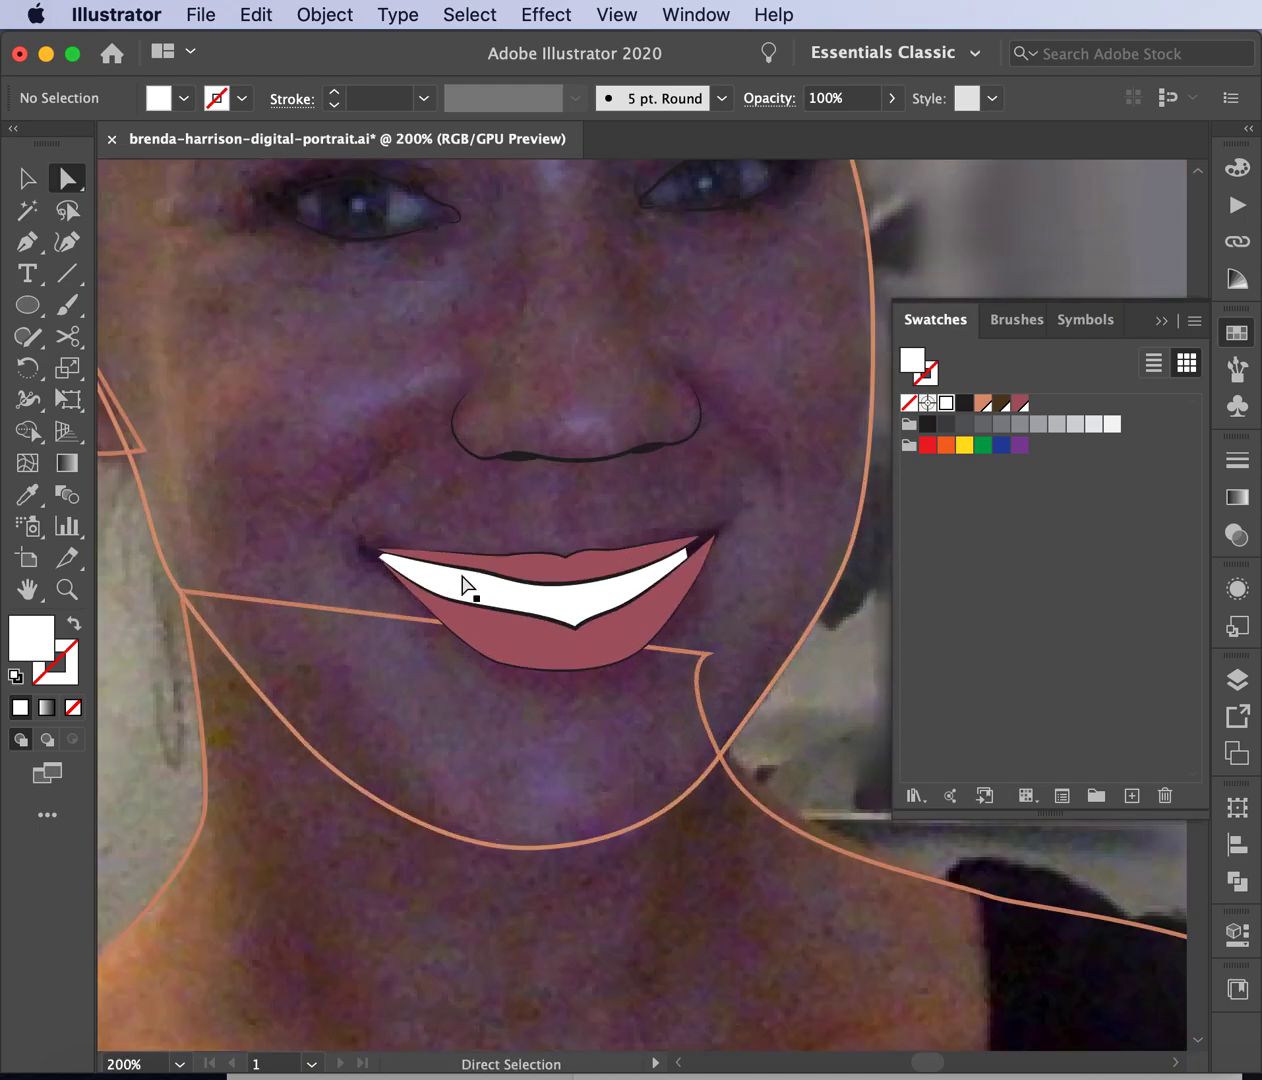
{"action": "left_click", "coordinate": [406, 571]}
{"action": "left_click_drag", "start_coordinate": [375, 561], "coordinate": [399, 574]}
{"action": "key", "text": "super+plus"}
{"action": "key", "text": "super+plus"}
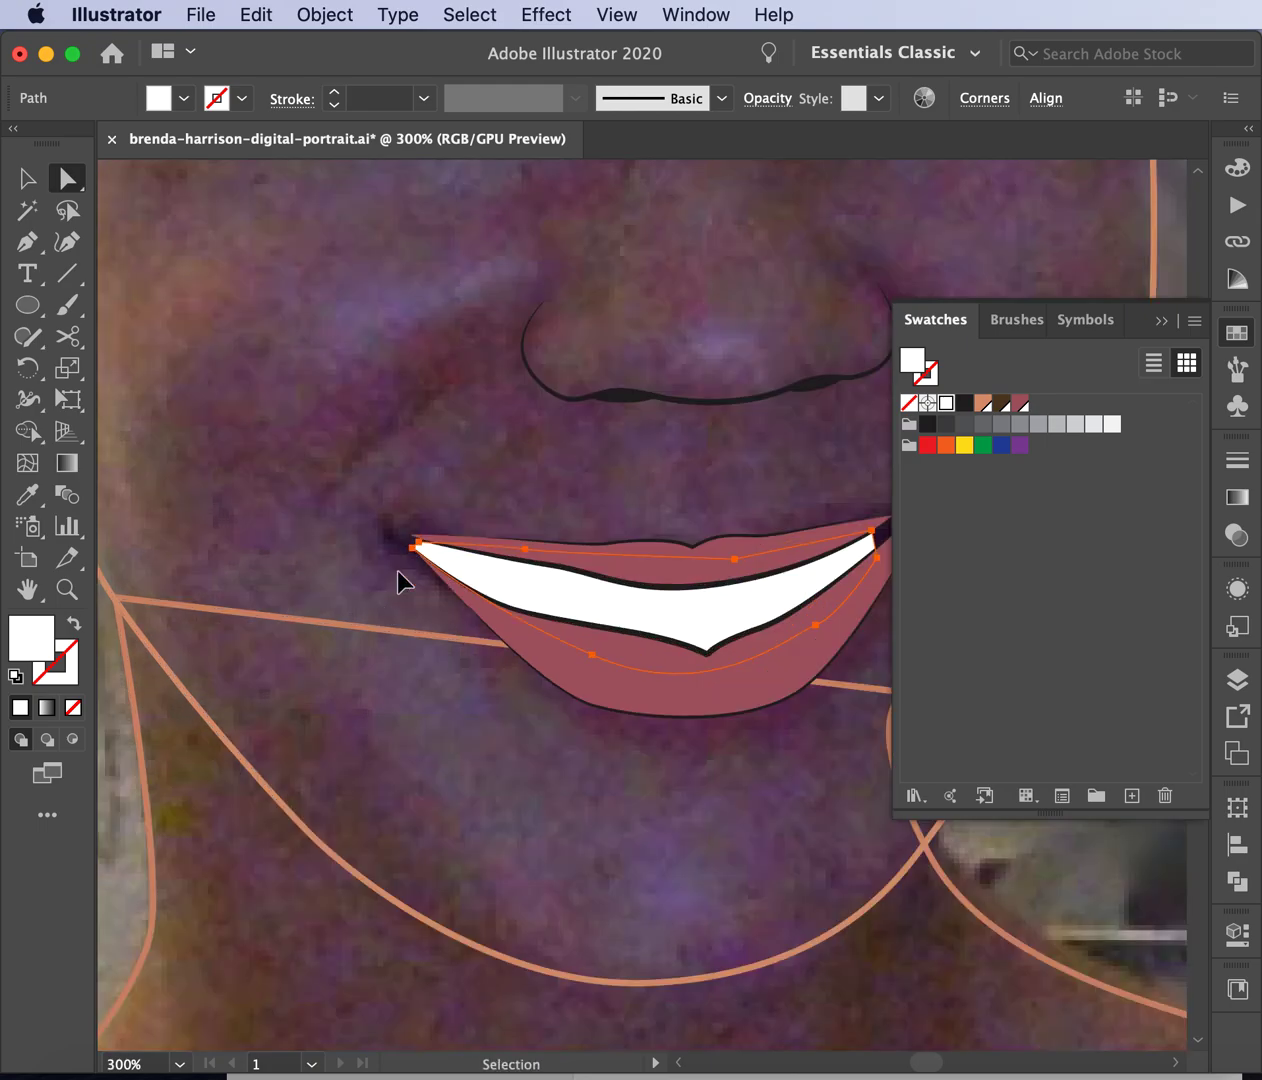
{"action": "left_click_drag", "start_coordinate": [336, 540], "coordinate": [395, 585]}
{"action": "left_click_drag", "start_coordinate": [345, 527], "coordinate": [367, 528]}
{"action": "left_click", "coordinate": [430, 788]}
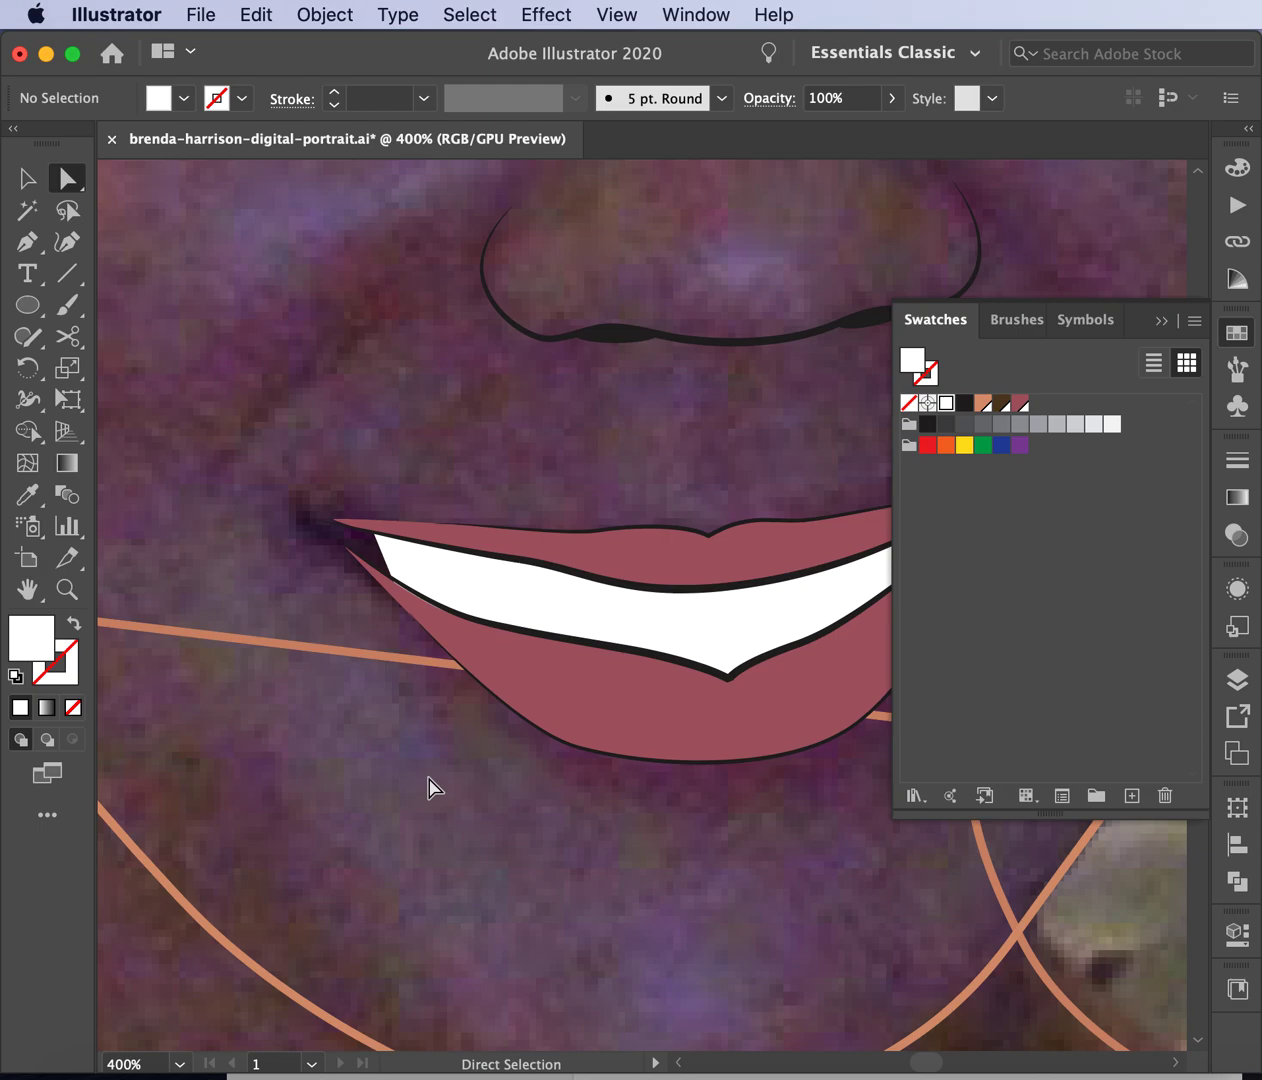
{"action": "key", "text": "super+minus"}
{"action": "key", "text": "super+minus"}
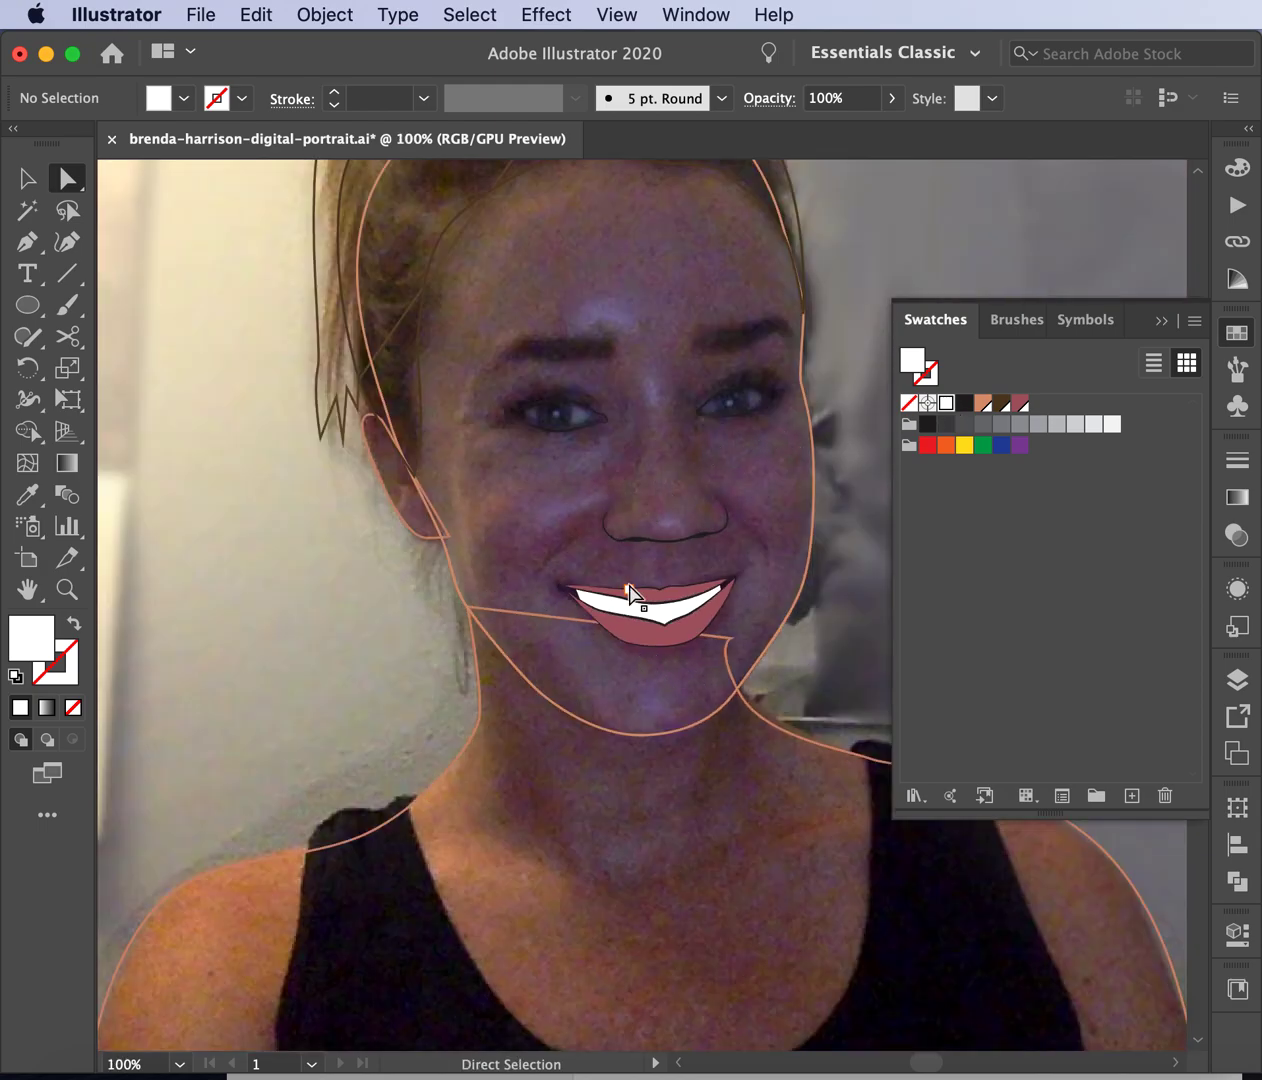
Lock the mouth color layer and add a new layer named brows directly above it.
{"action": "key", "text": "super"}
{"action": "key", "text": "super+plus"}
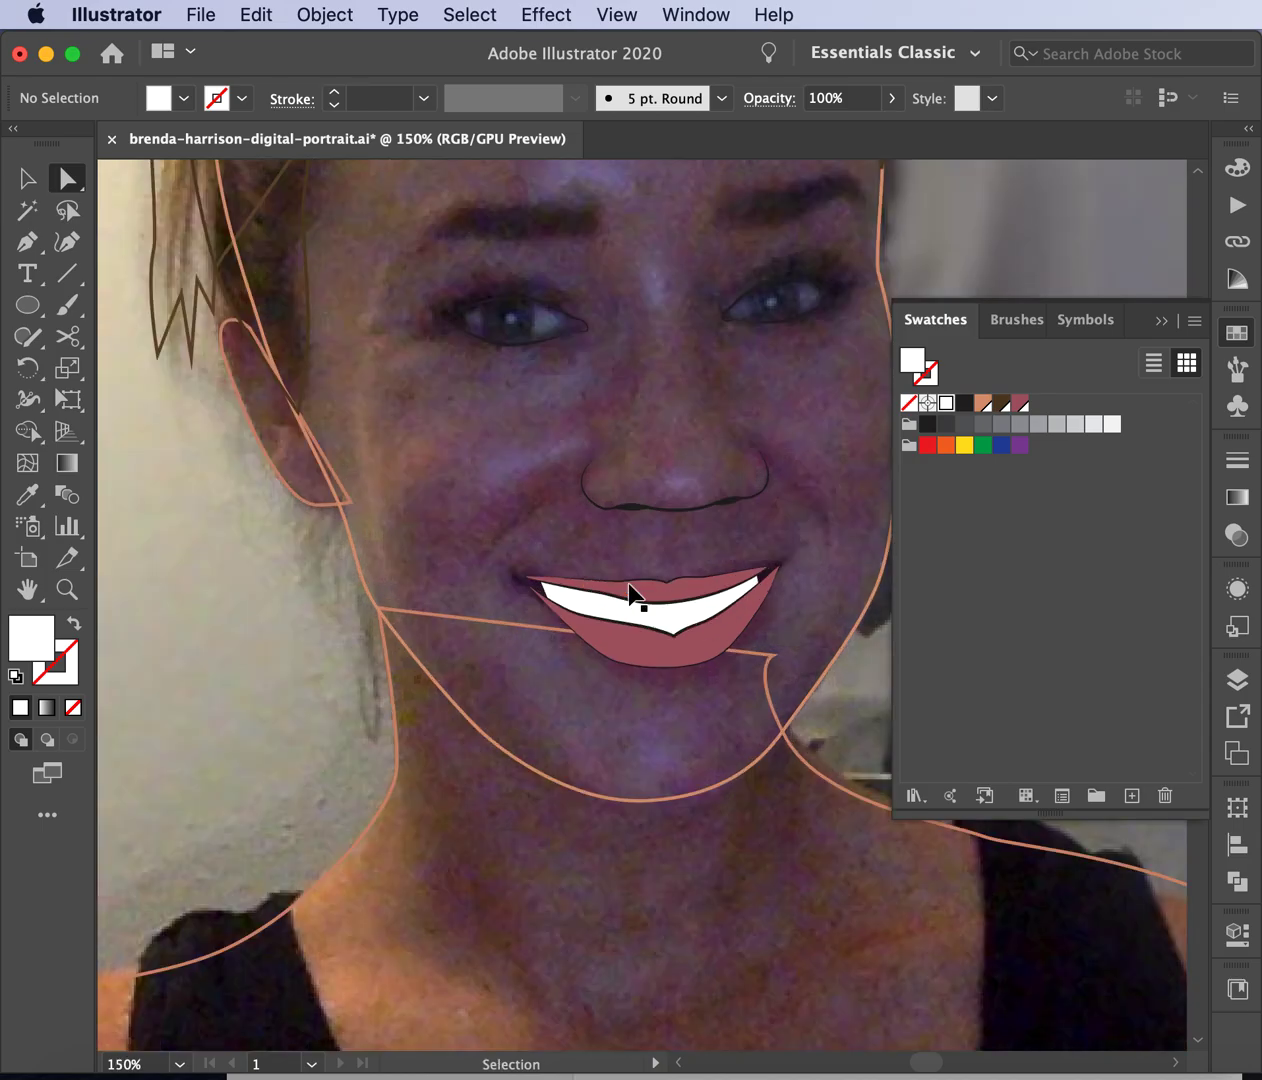
{"action": "scroll", "coordinate": [650, 593], "scroll_direction": "up", "scroll_amount": 5}
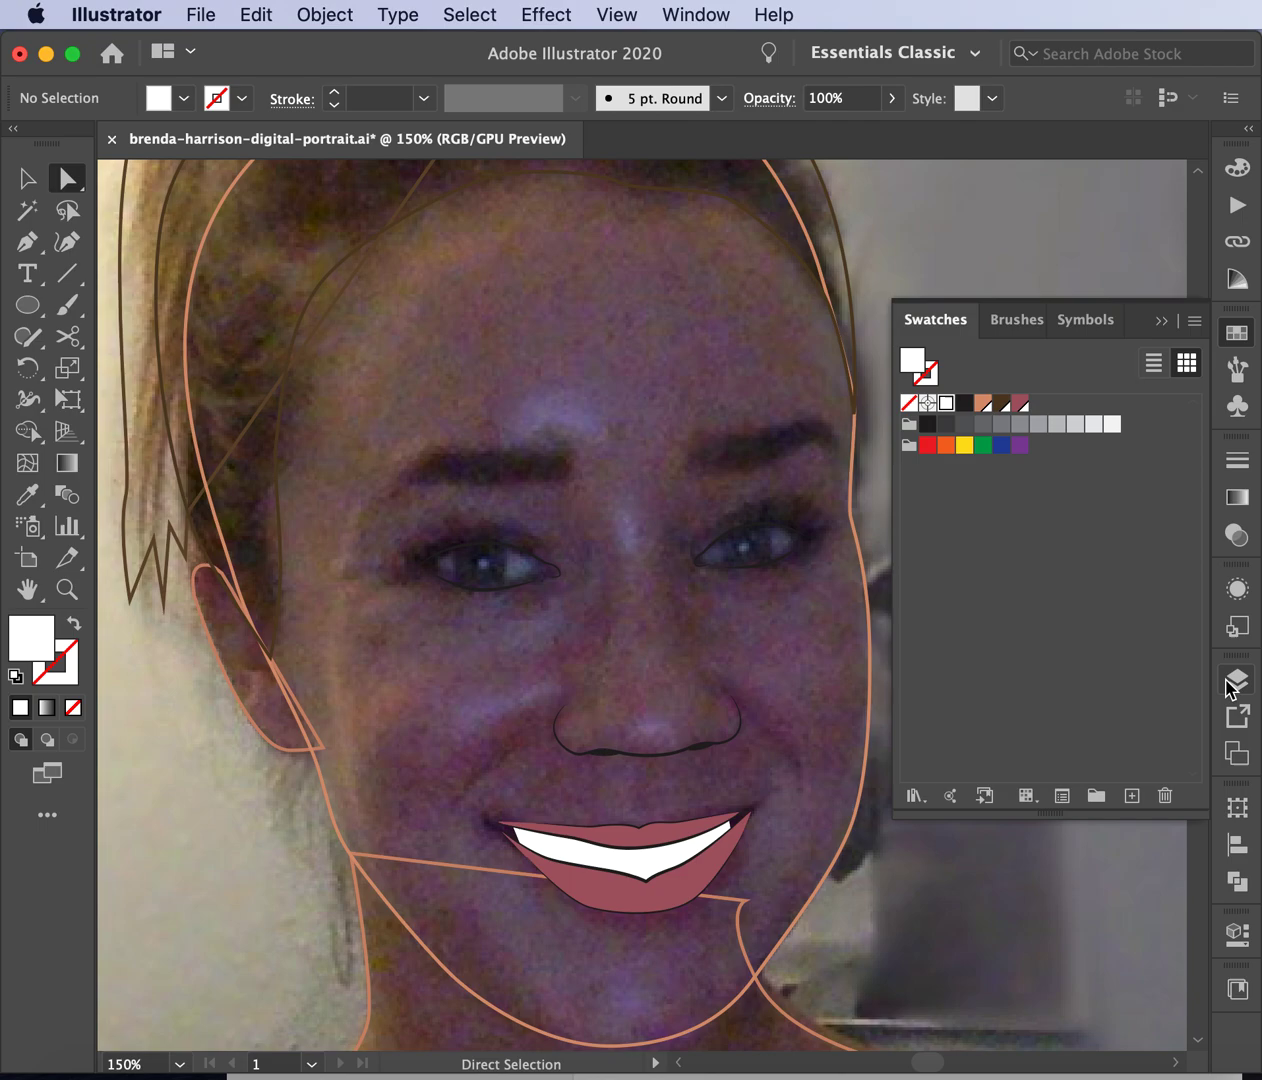
{"action": "left_click", "coordinate": [1234, 682]}
{"action": "left_click", "coordinate": [914, 503]}
{"action": "left_click", "coordinate": [914, 503]}
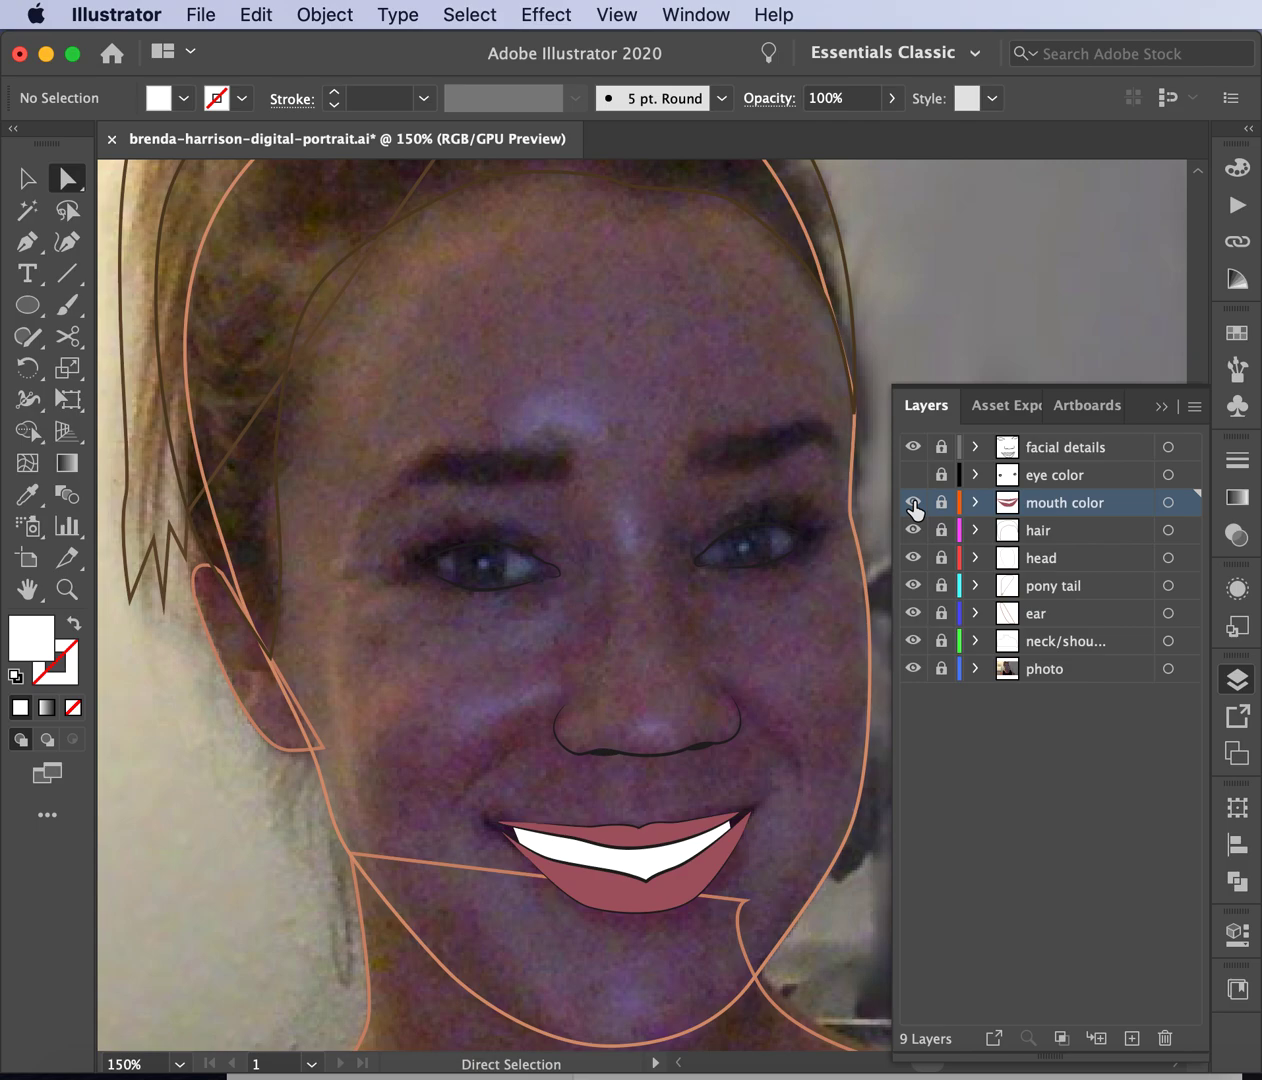
{"action": "left_click", "coordinate": [1132, 1038]}
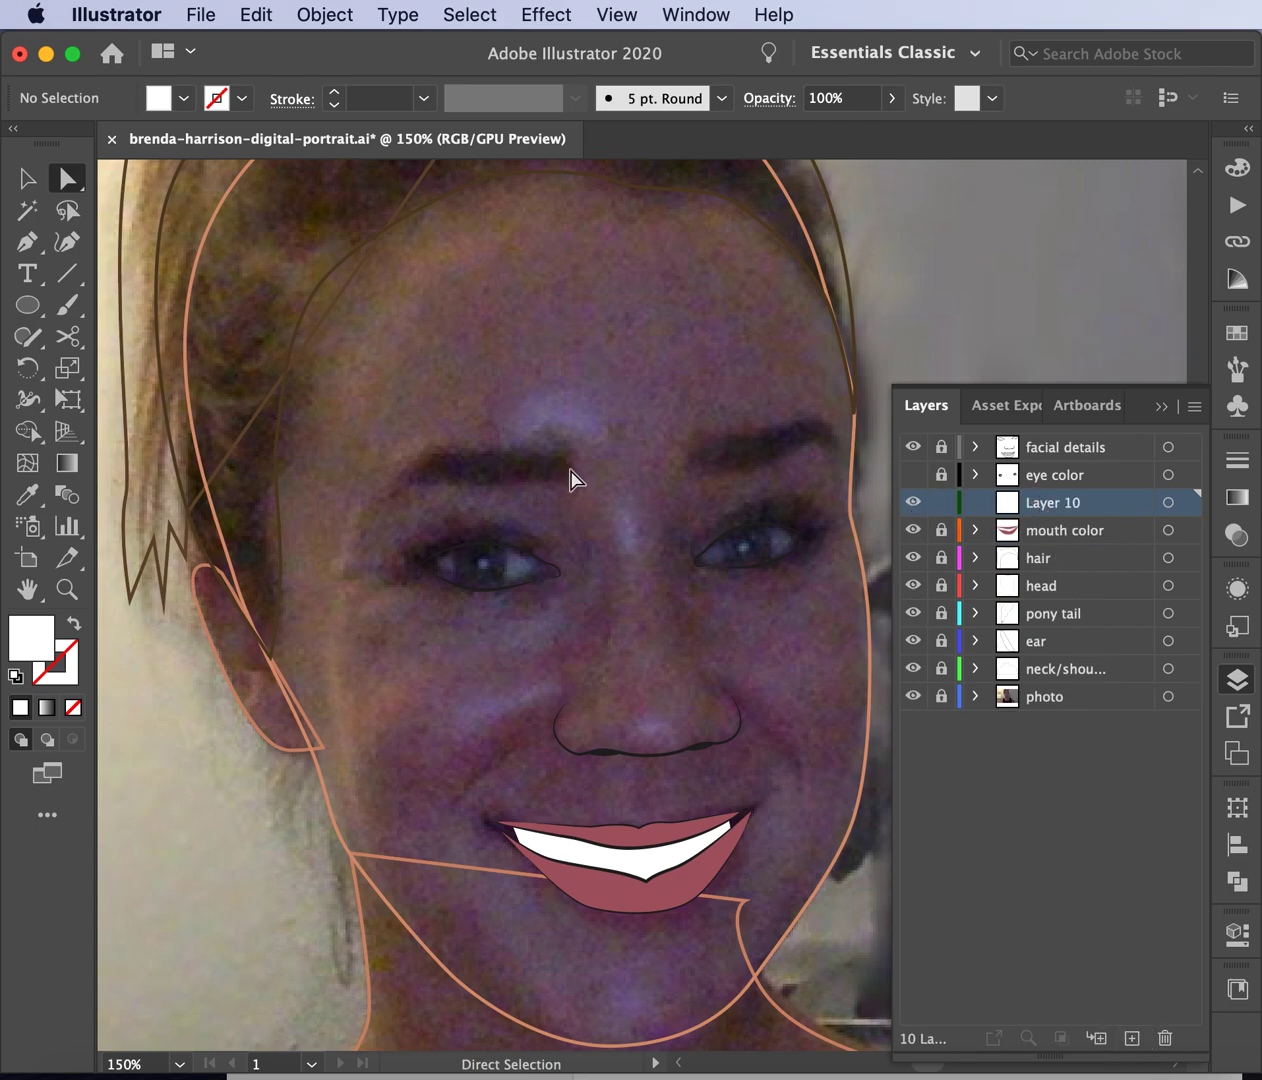
{"action": "left_click", "coordinate": [1067, 500]}
{"action": "double_click", "coordinate": [1067, 500]}
{"action": "type", "text": "brows"}
{"action": "key", "text": "Return"}
Trace the left eyebrow with the Pen tool as a closed outline with a white 1 pt stroke and no fill.
{"action": "left_click", "coordinate": [15, 247]}
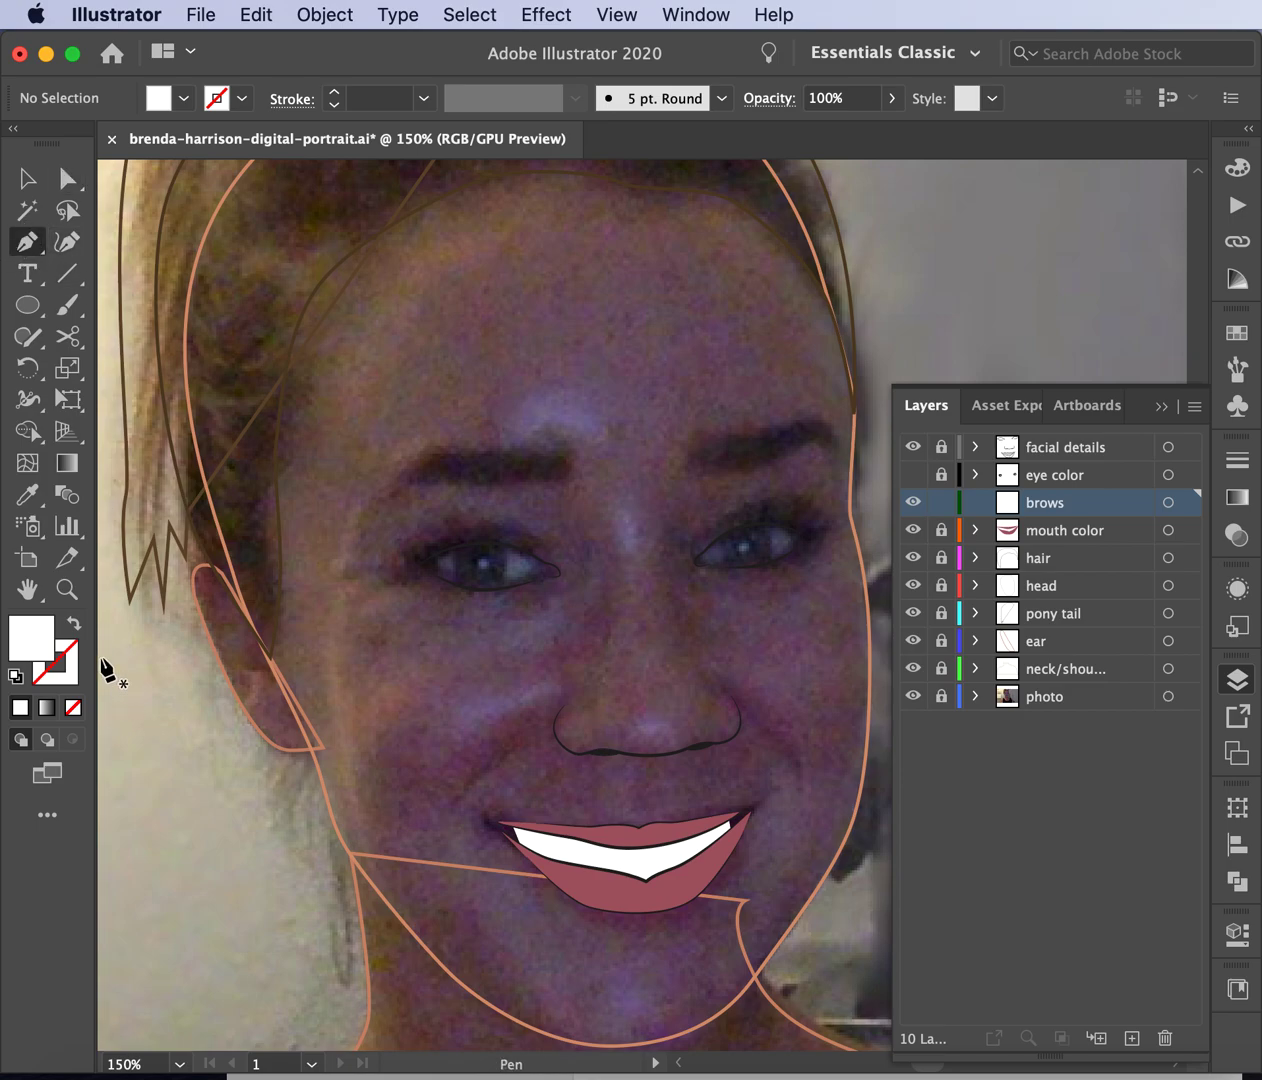
{"action": "left_click", "coordinate": [74, 623]}
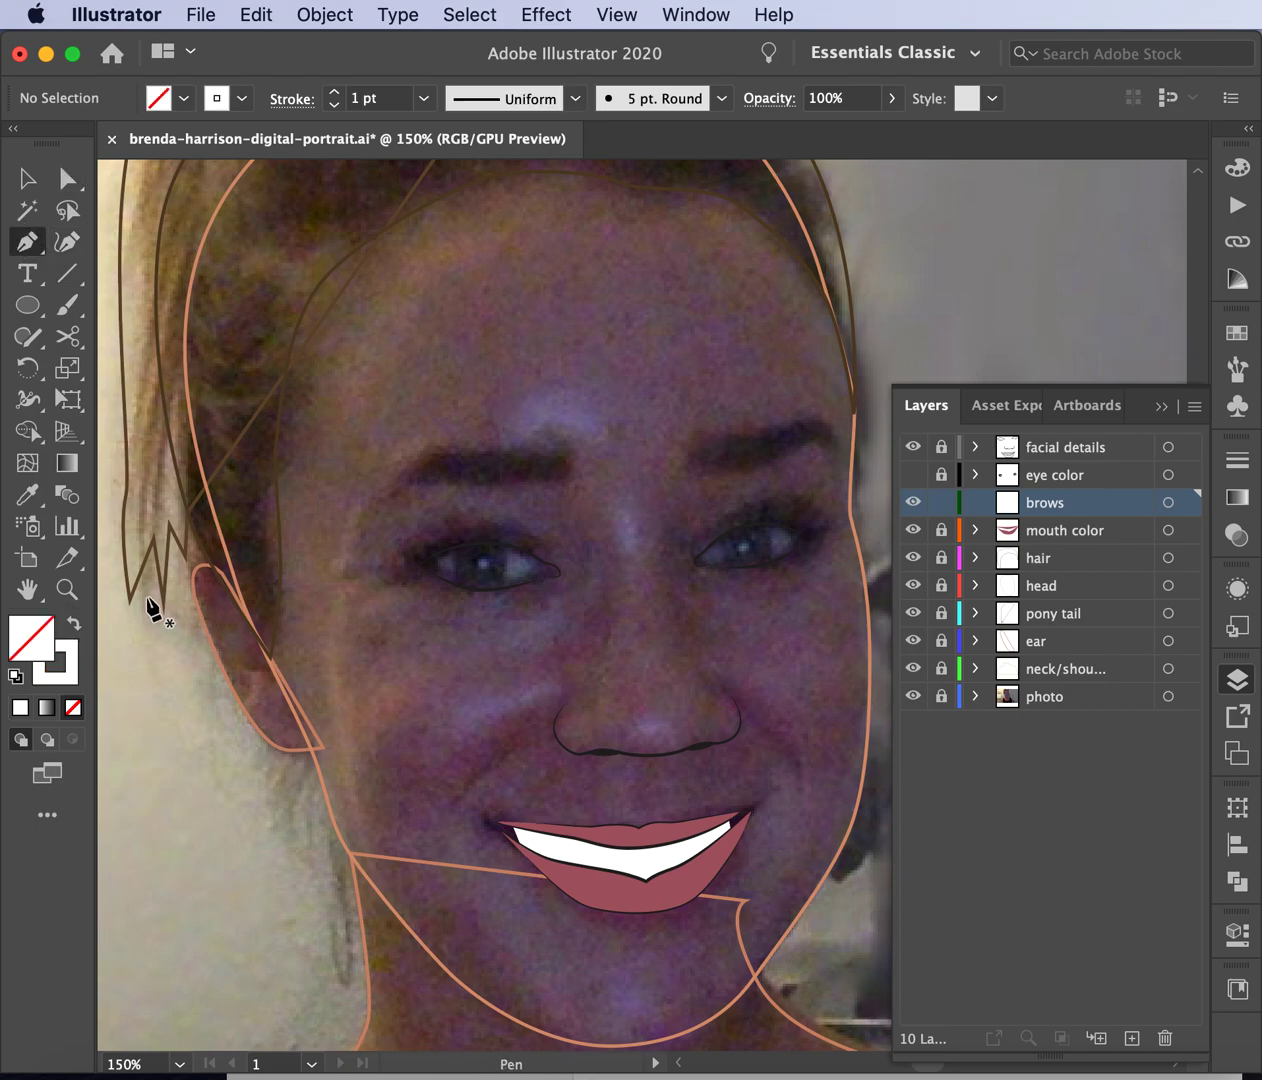
{"action": "left_click", "coordinate": [572, 477]}
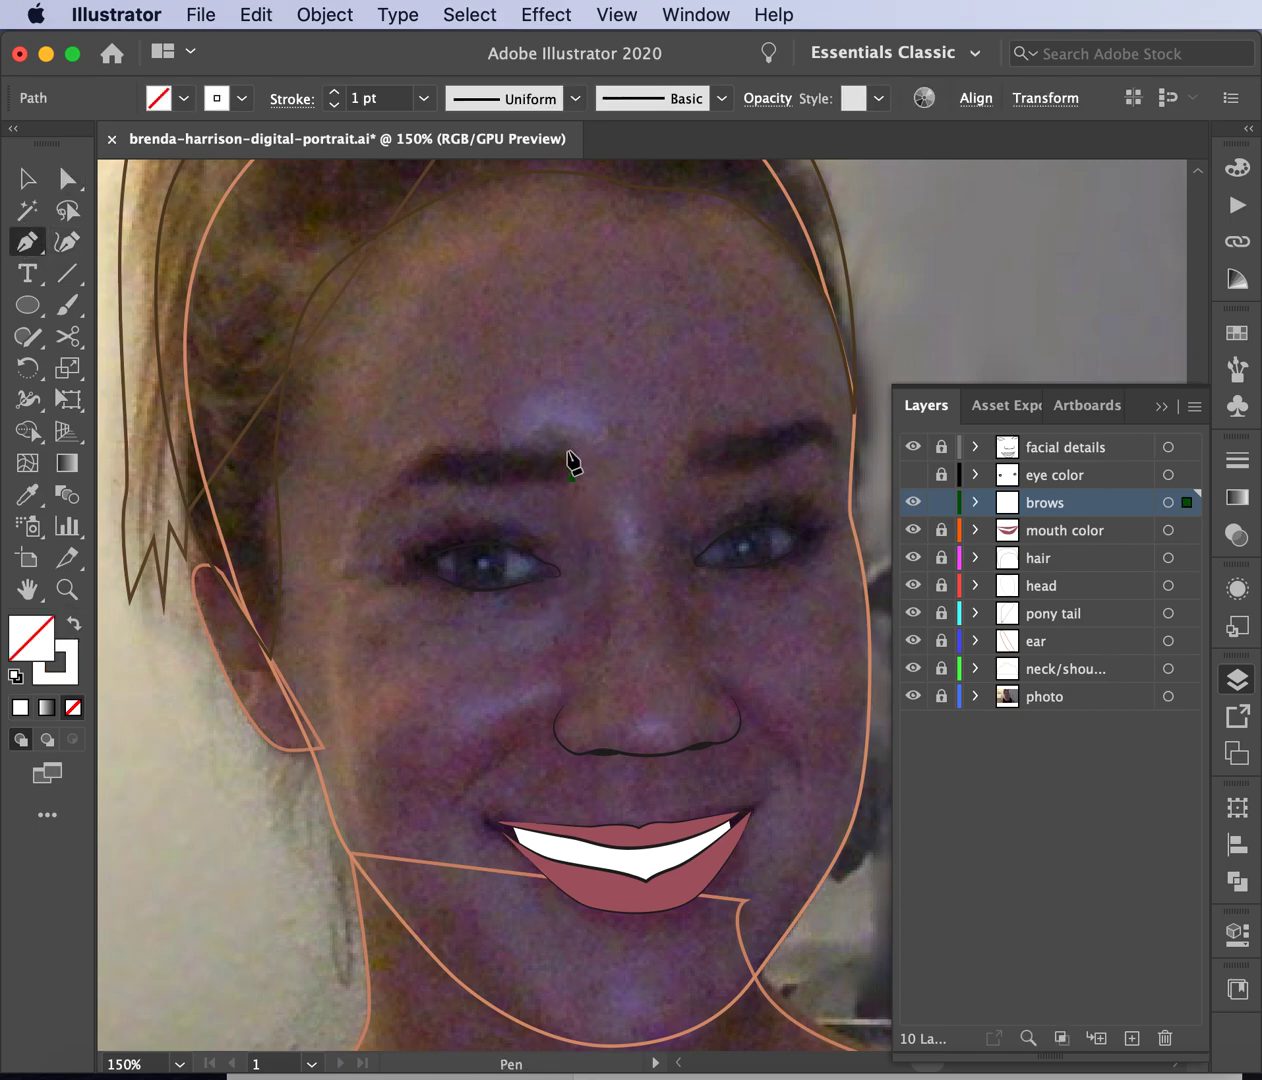
{"action": "left_click", "coordinate": [568, 450]}
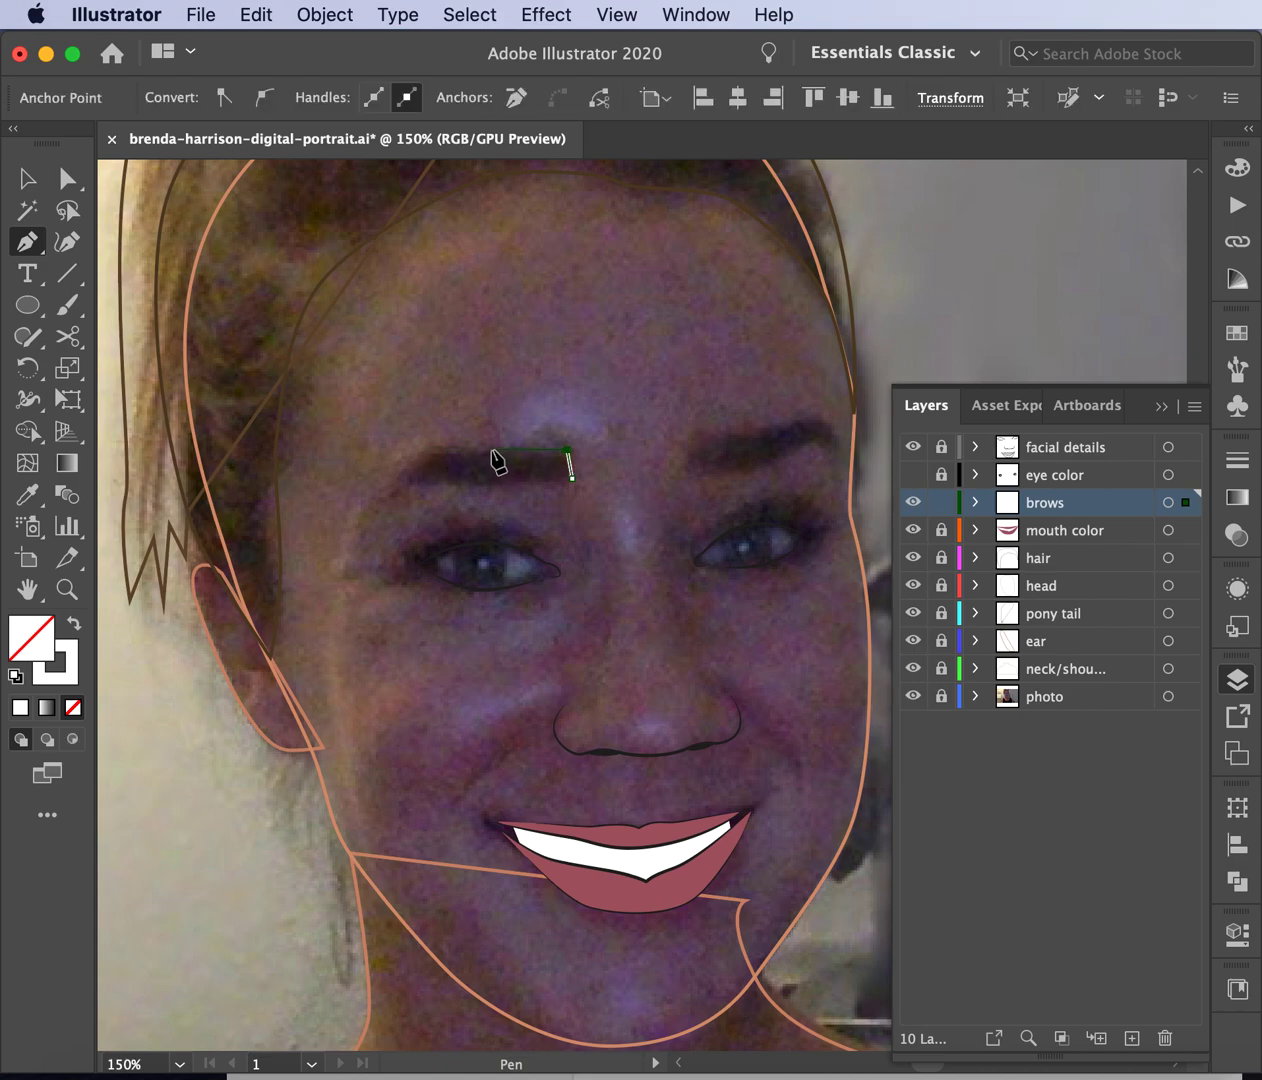
{"action": "left_click_drag", "start_coordinate": [488, 452], "coordinate": [417, 456]}
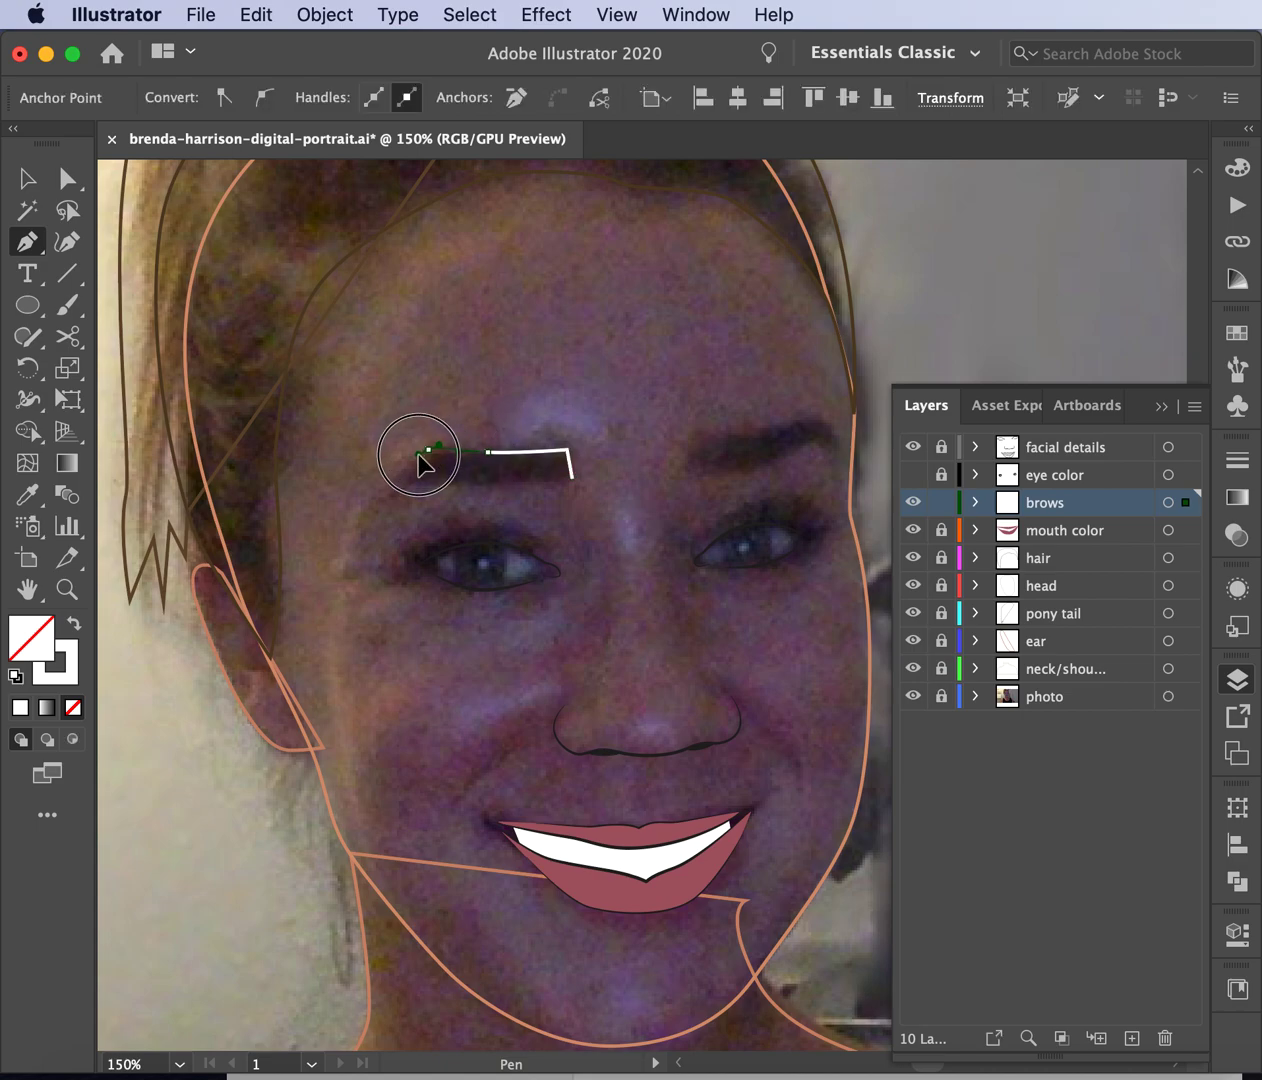
{"action": "left_click", "coordinate": [372, 512]}
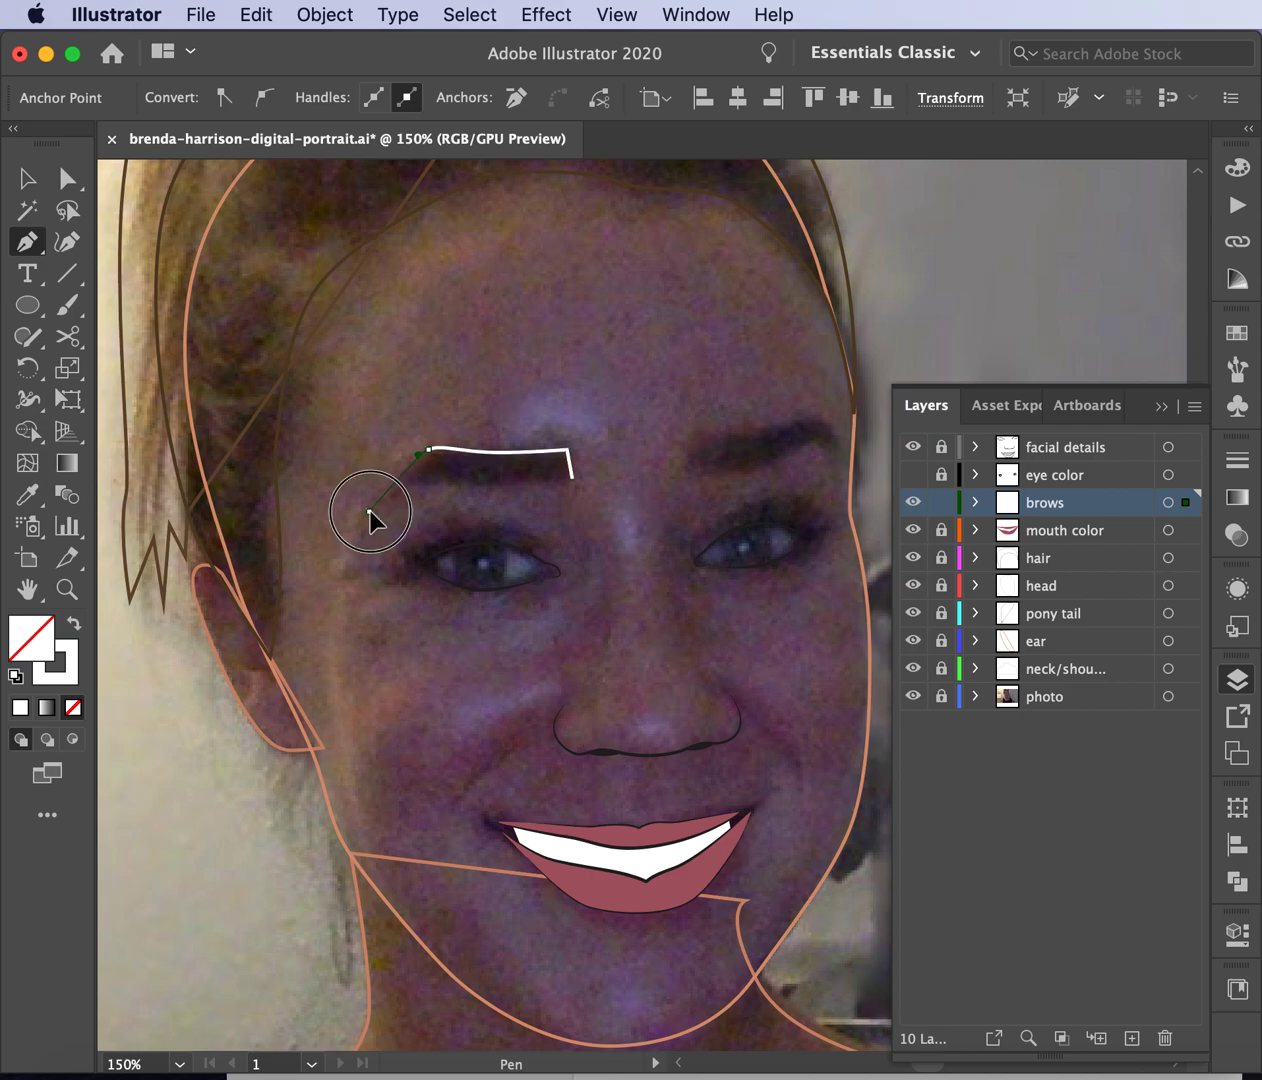
{"action": "left_click", "coordinate": [421, 481], "text": "super"}
{"action": "left_click_drag", "start_coordinate": [422, 482], "coordinate": [479, 487]}
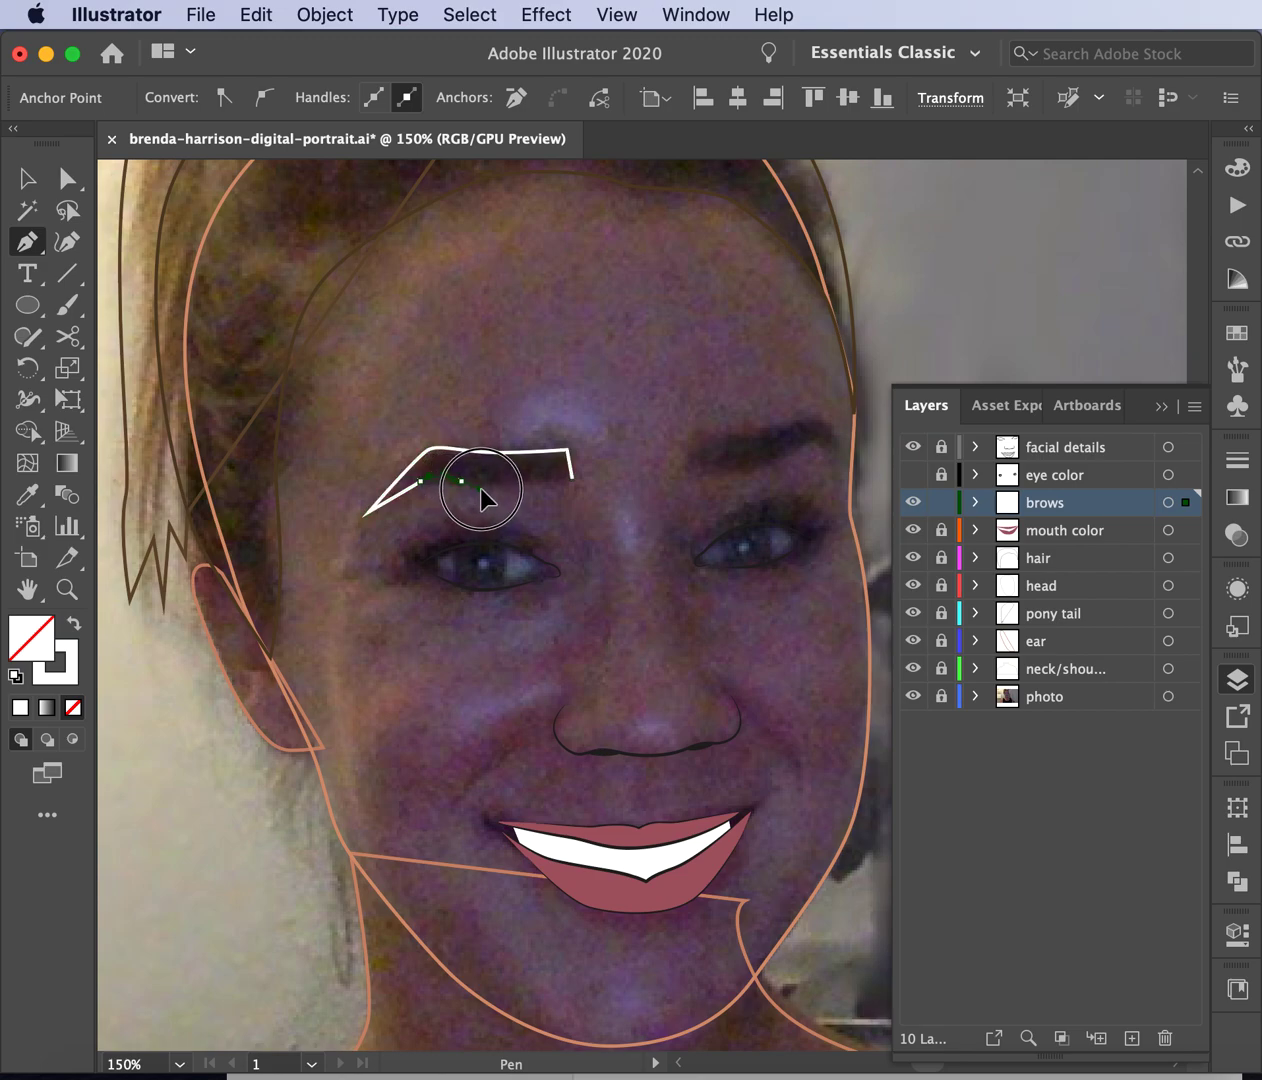
{"action": "left_click", "coordinate": [571, 479]}
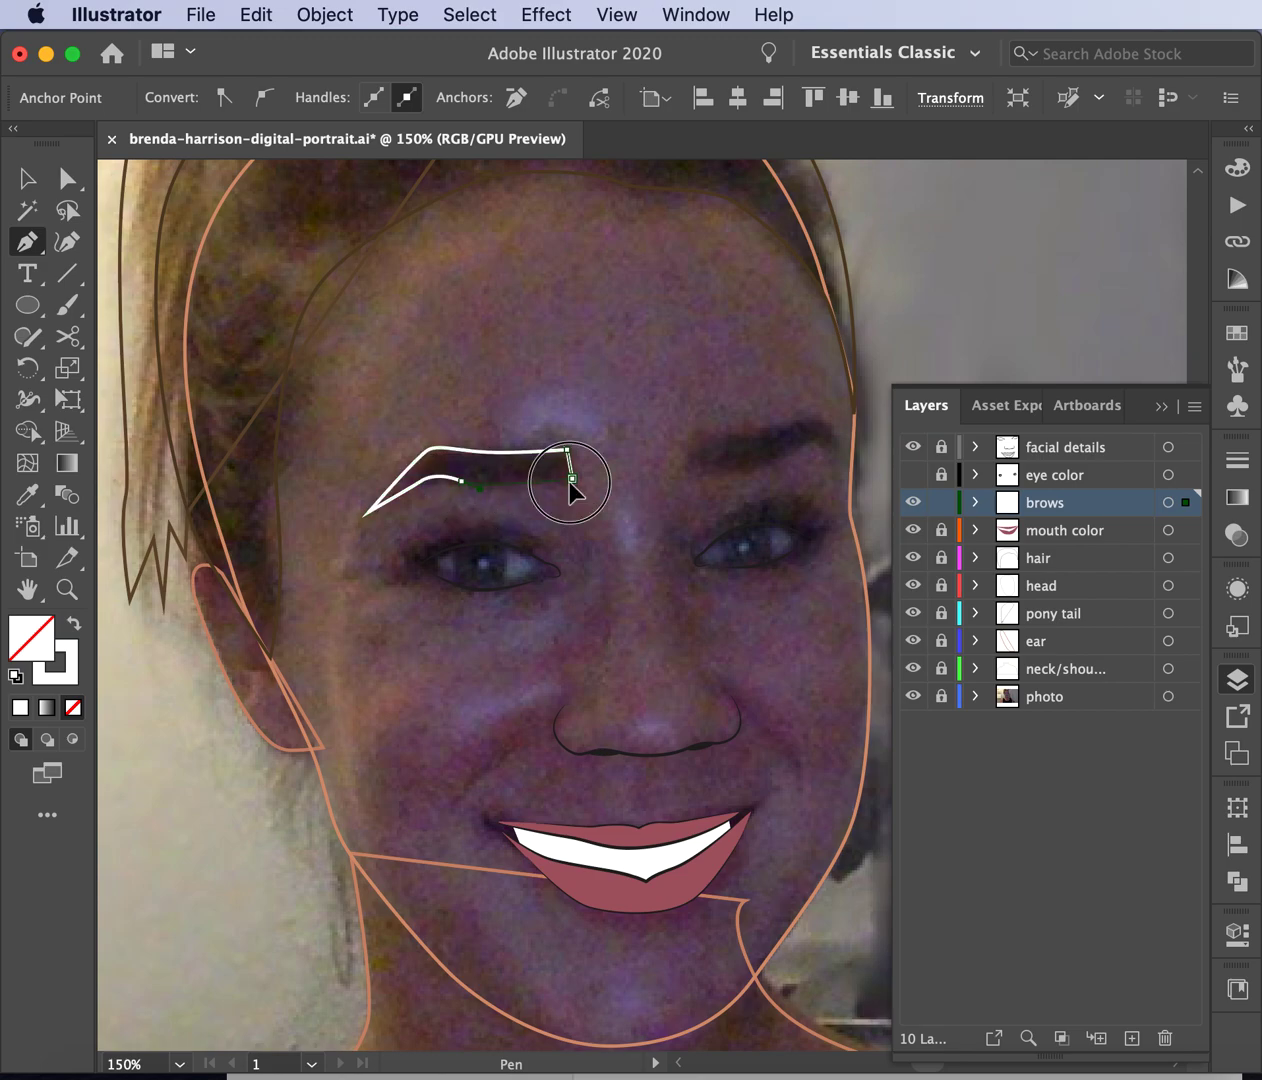
Refine the left eyebrow outline by smoothing the curve of its lower edge and nudging its inner lower corner.
{"action": "left_click", "coordinate": [78, 186]}
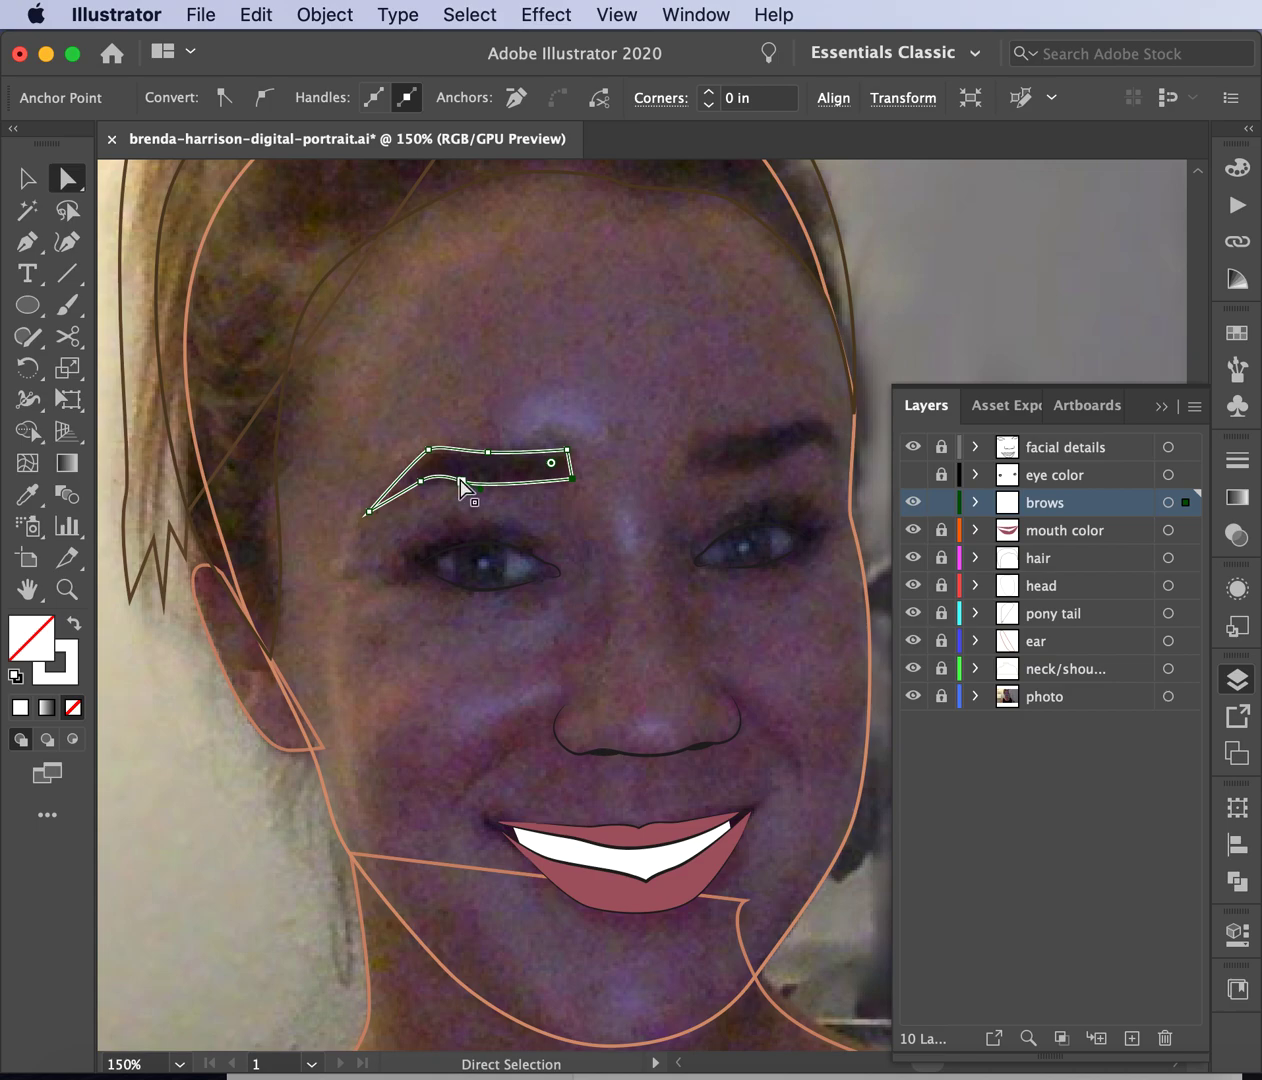
{"action": "left_click", "coordinate": [461, 483]}
{"action": "left_click_drag", "start_coordinate": [481, 490], "coordinate": [464, 480]}
{"action": "left_click", "coordinate": [527, 527]}
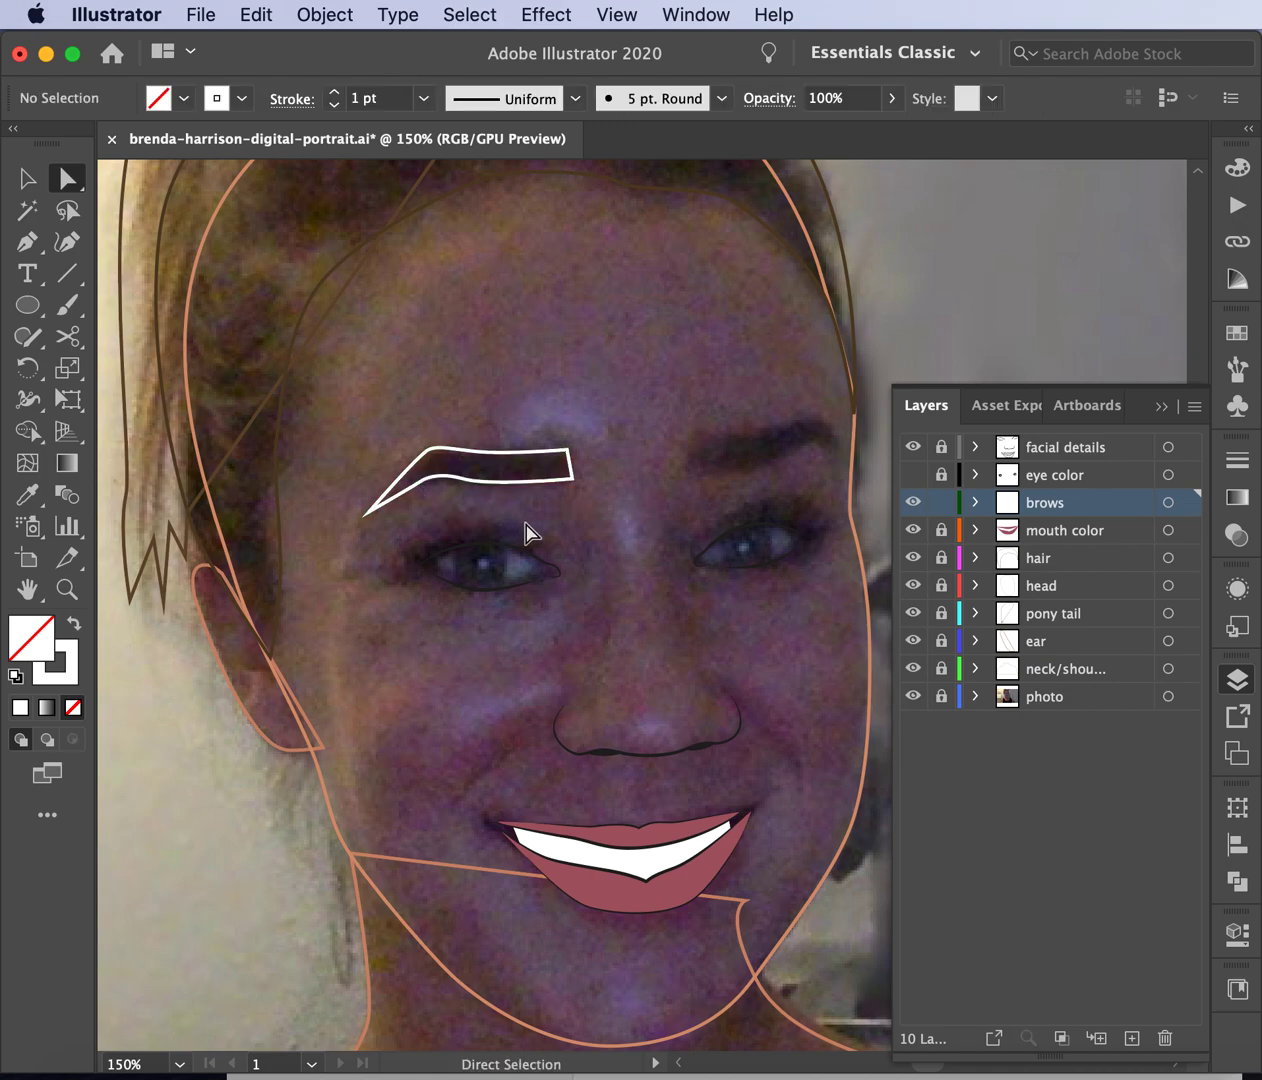
{"action": "left_click_drag", "start_coordinate": [568, 488], "coordinate": [572, 480]}
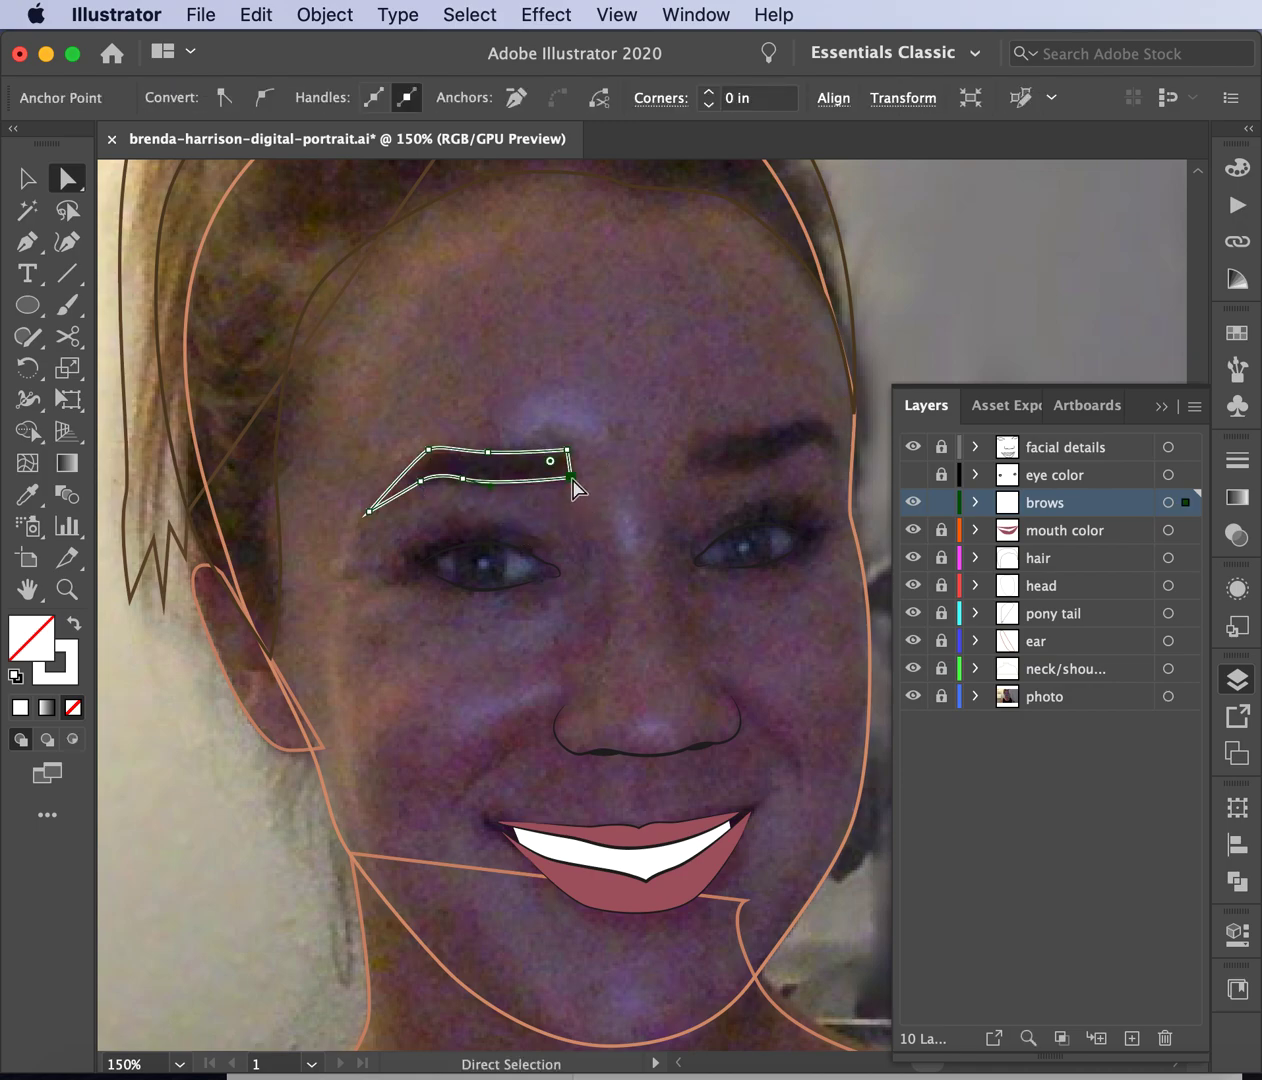
{"action": "left_click", "coordinate": [556, 531]}
Trace the right eyebrow with the Pen tool as a closed white outline and deselect it.
{"action": "left_click", "coordinate": [26, 242]}
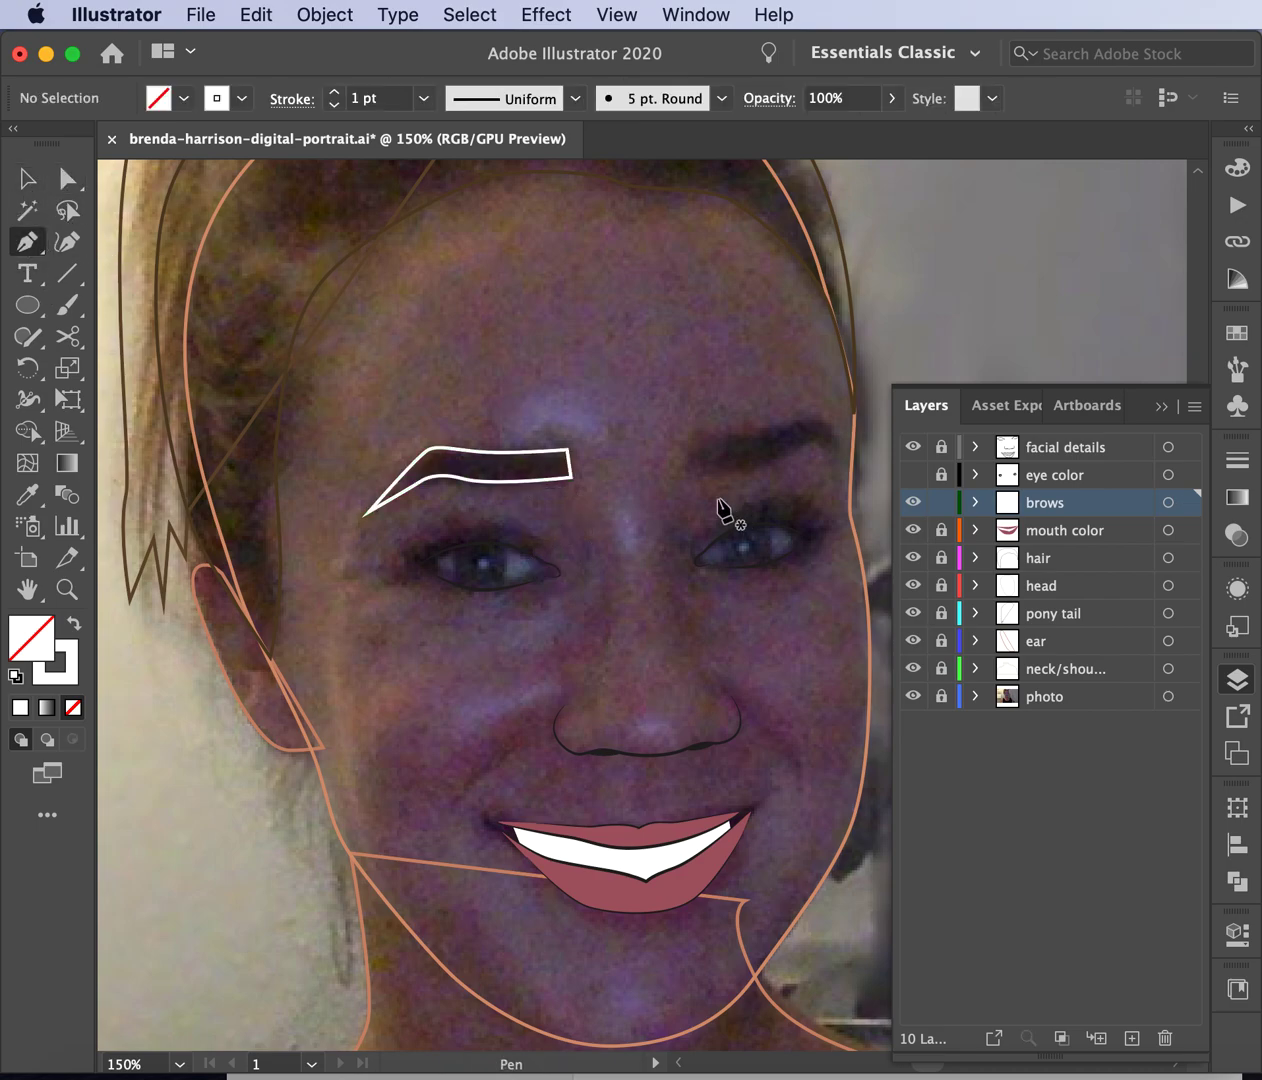
{"action": "left_click", "coordinate": [694, 470]}
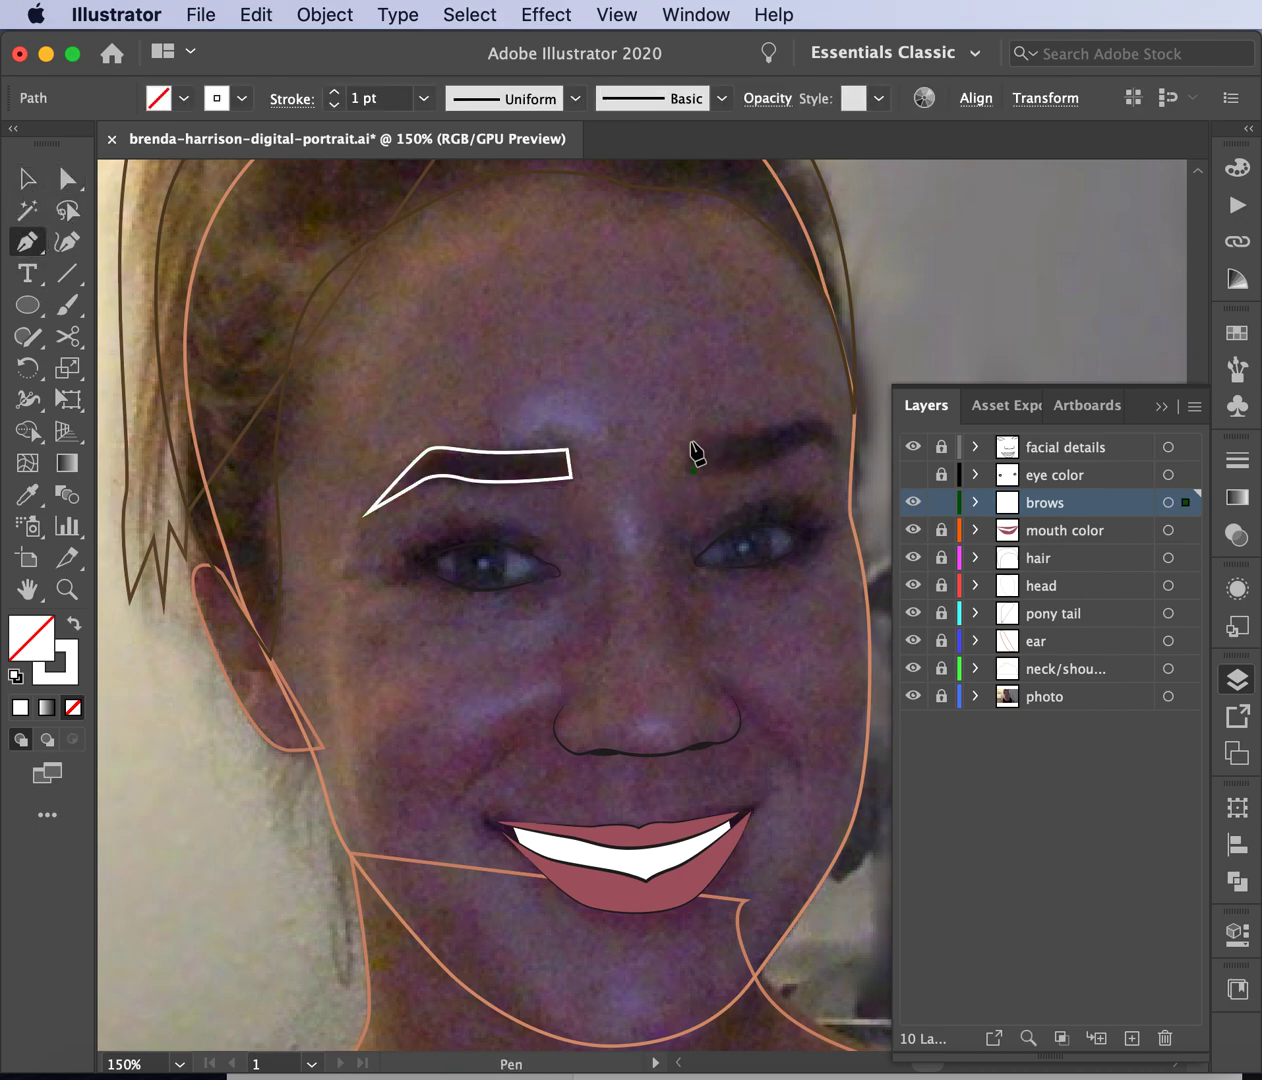
{"action": "left_click", "coordinate": [692, 441]}
{"action": "left_click_drag", "start_coordinate": [768, 436], "coordinate": [824, 426]}
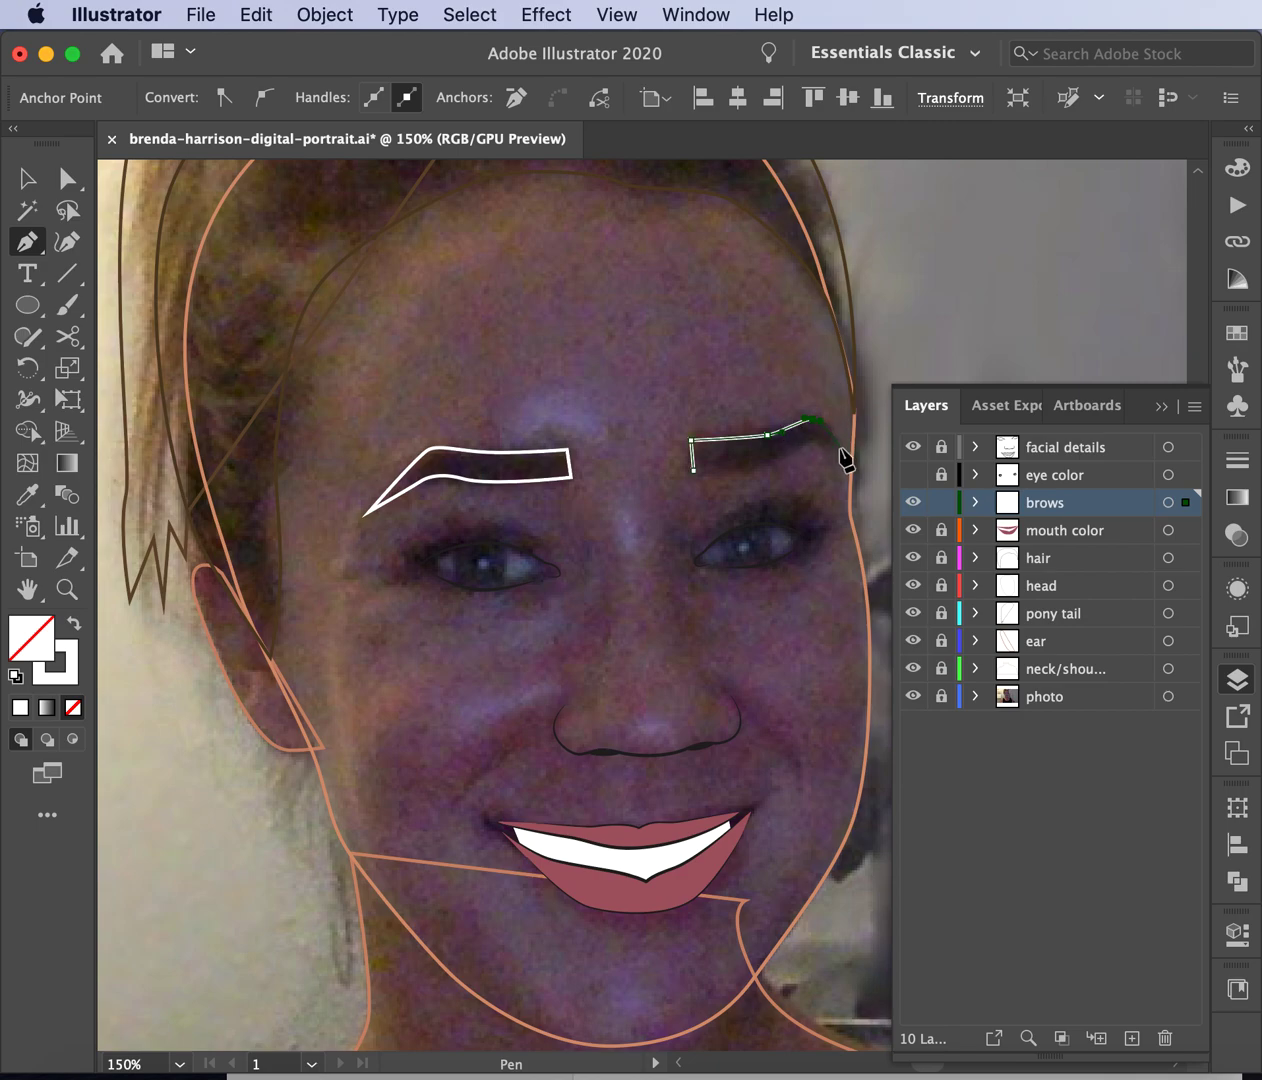
{"action": "left_click_drag", "start_coordinate": [837, 447], "coordinate": [843, 464]}
{"action": "left_click", "coordinate": [842, 463]}
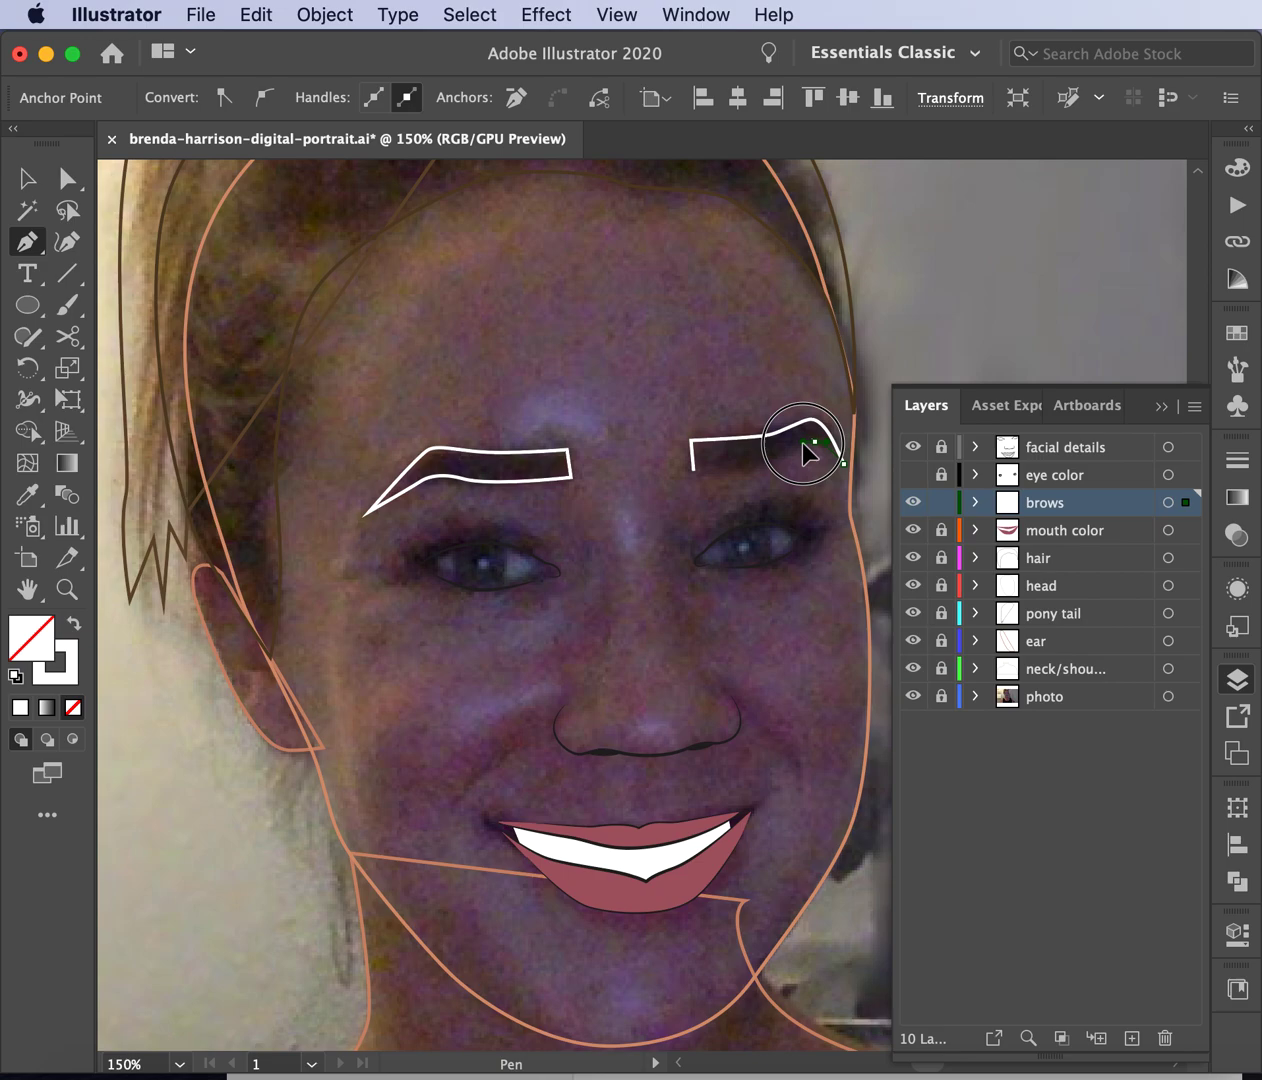
{"action": "left_click", "coordinate": [752, 466], "text": "super"}
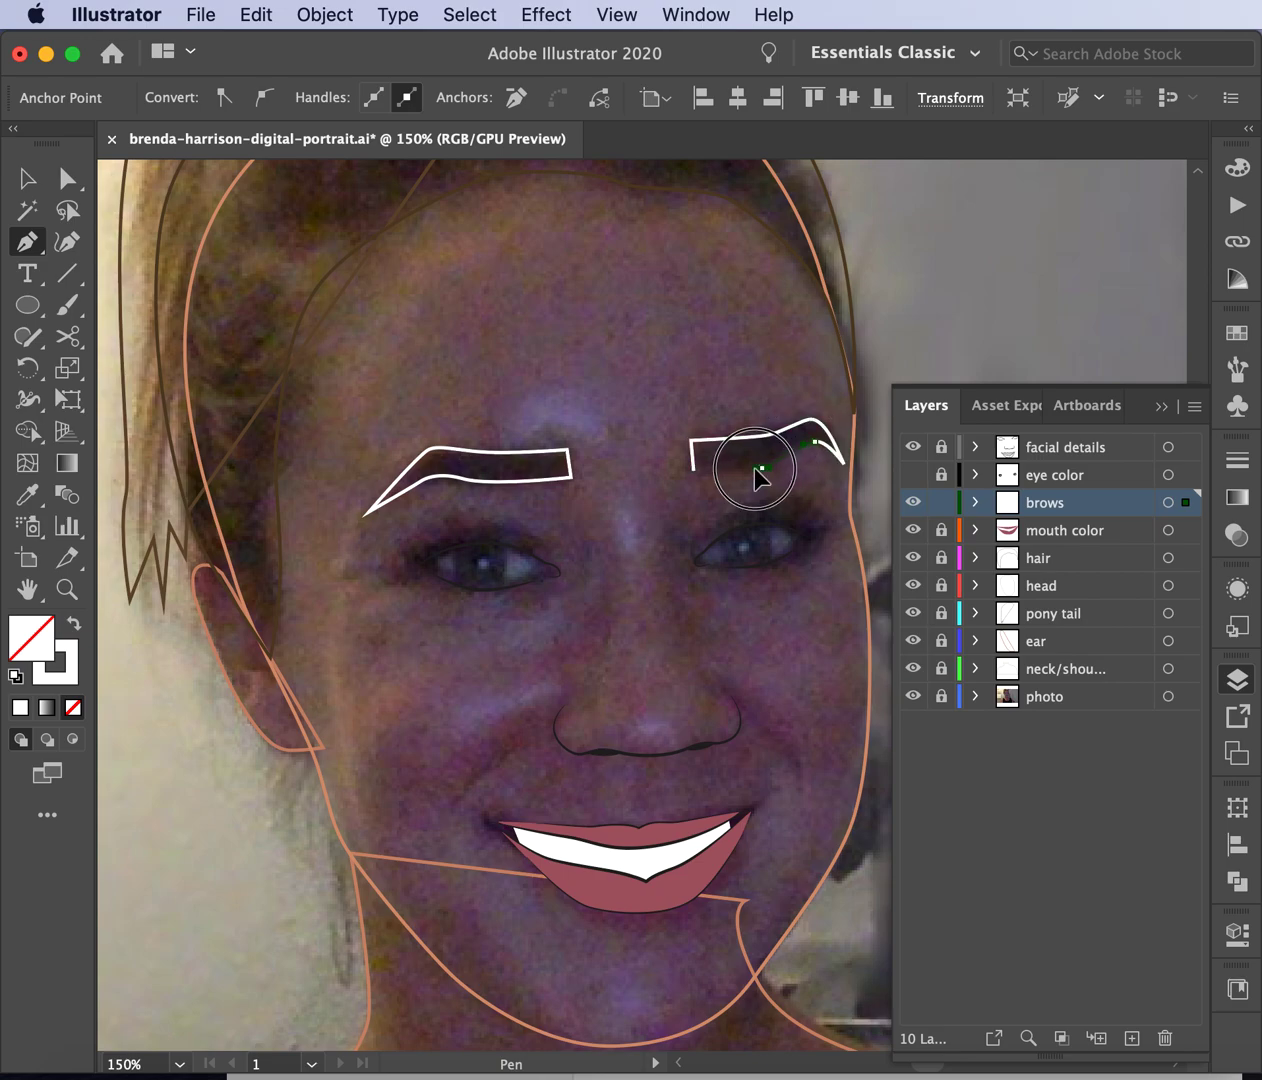
{"action": "left_click_drag", "start_coordinate": [746, 470], "coordinate": [744, 473]}
{"action": "left_click", "coordinate": [693, 470]}
{"action": "left_click", "coordinate": [27, 178]}
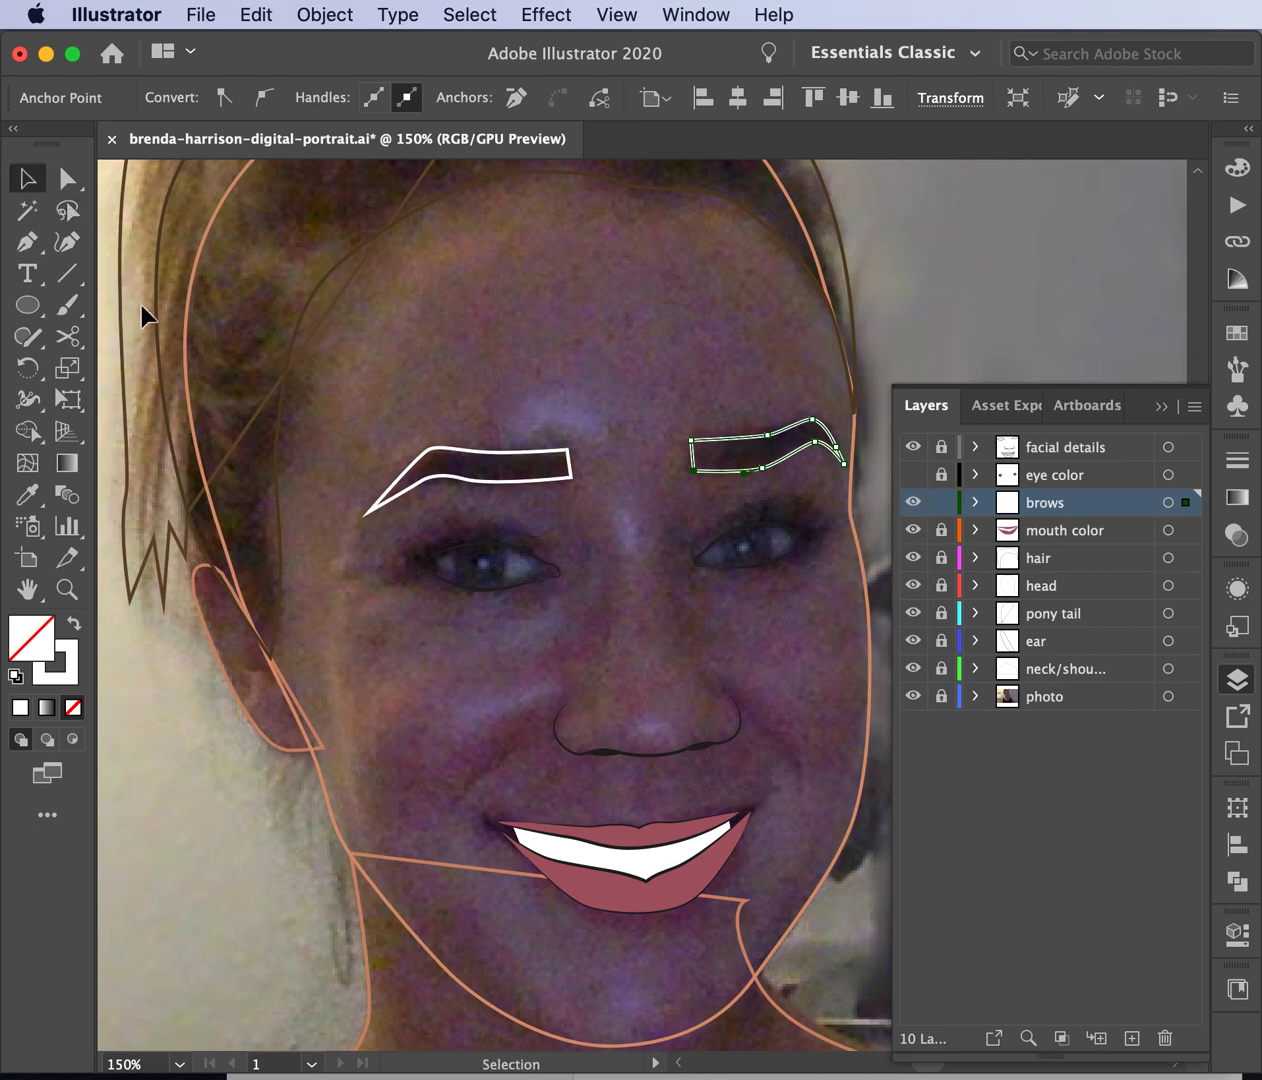
{"action": "left_click", "coordinate": [607, 488]}
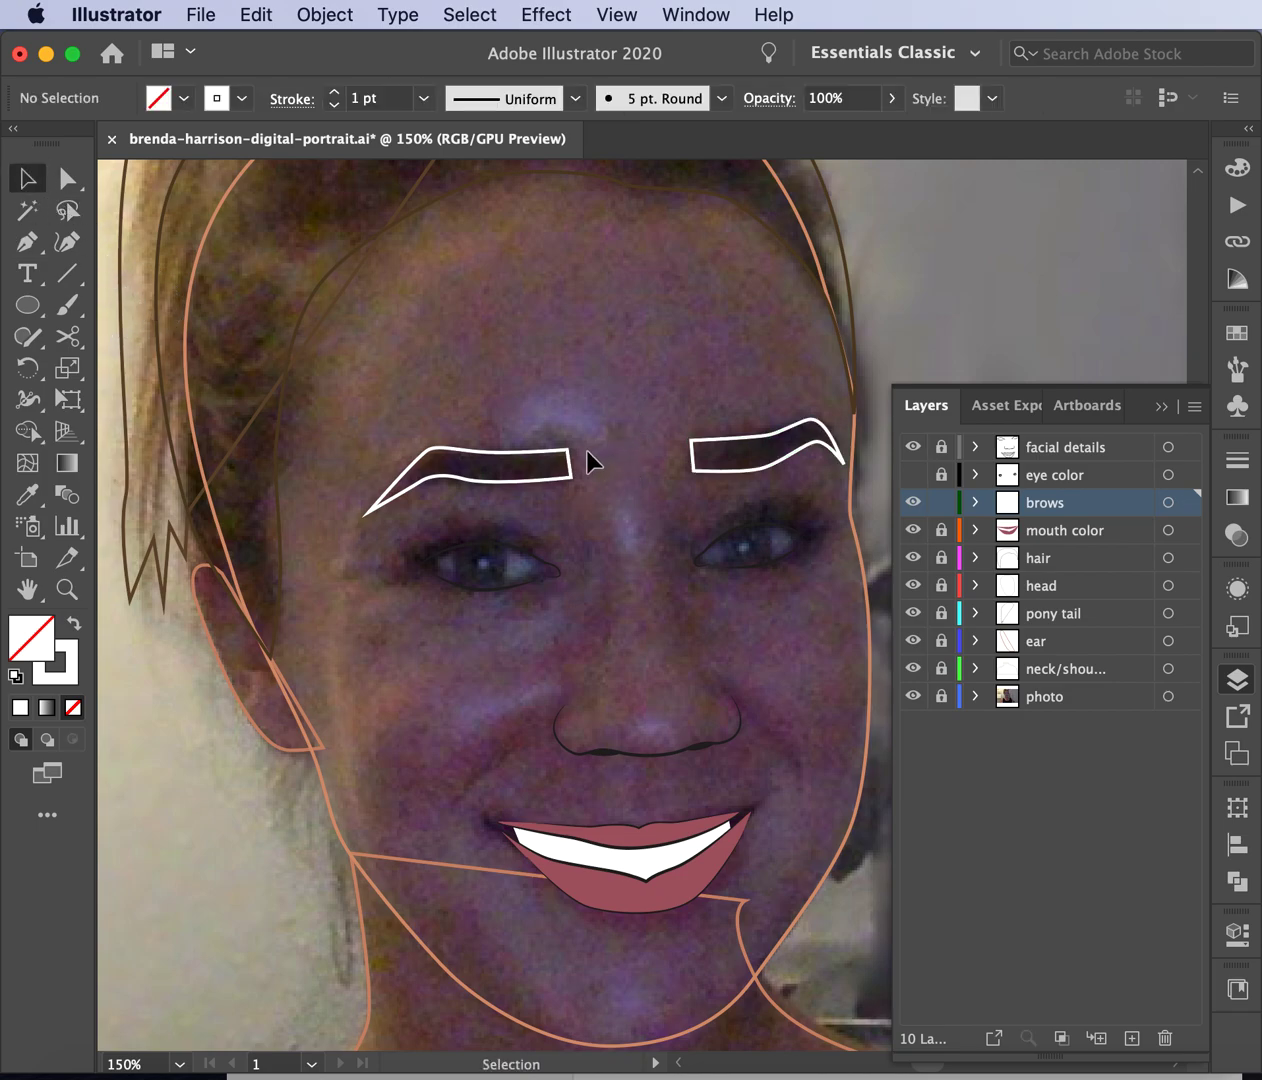
Sample the dark brown of the left eyebrow from the photo and lighten the fill color to RGB 81, 50, 48.
{"action": "left_click", "coordinate": [33, 496]}
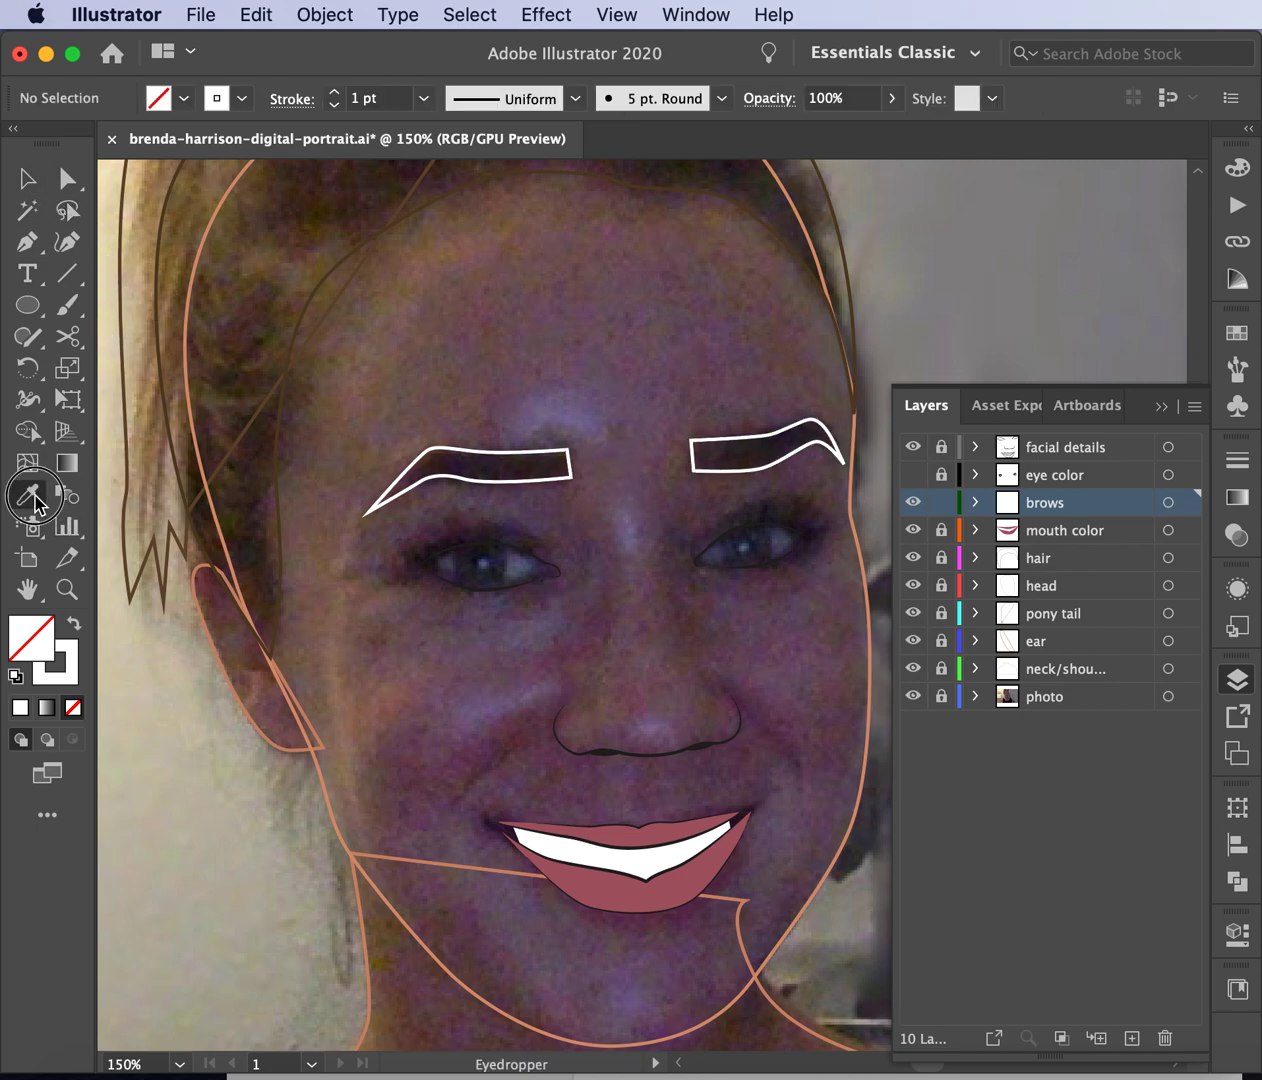
{"action": "left_click", "coordinate": [440, 444]}
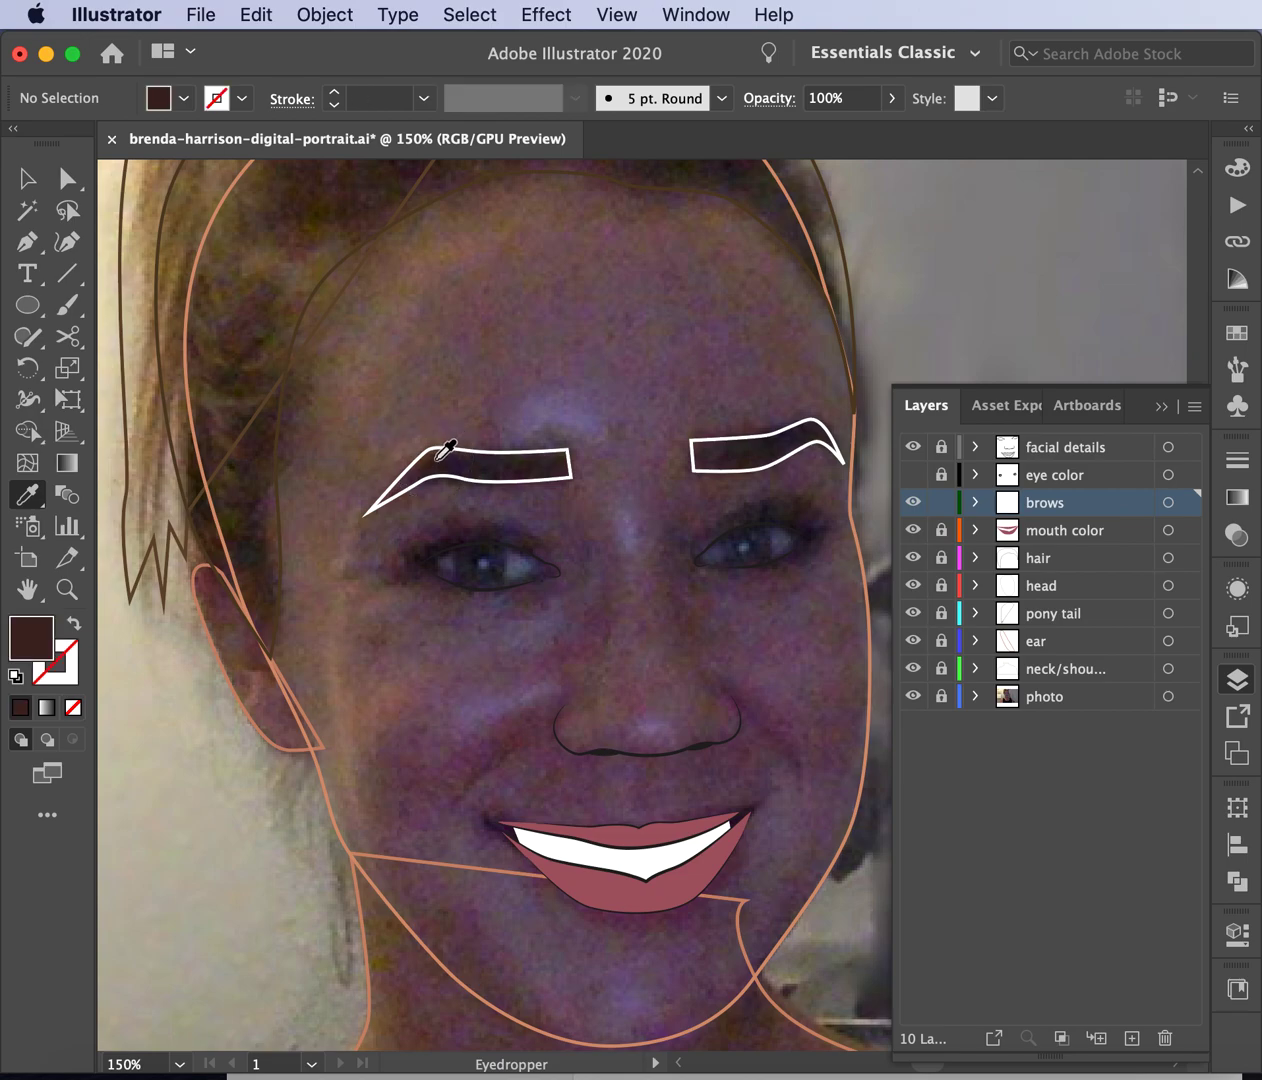
{"action": "double_click", "coordinate": [44, 636]}
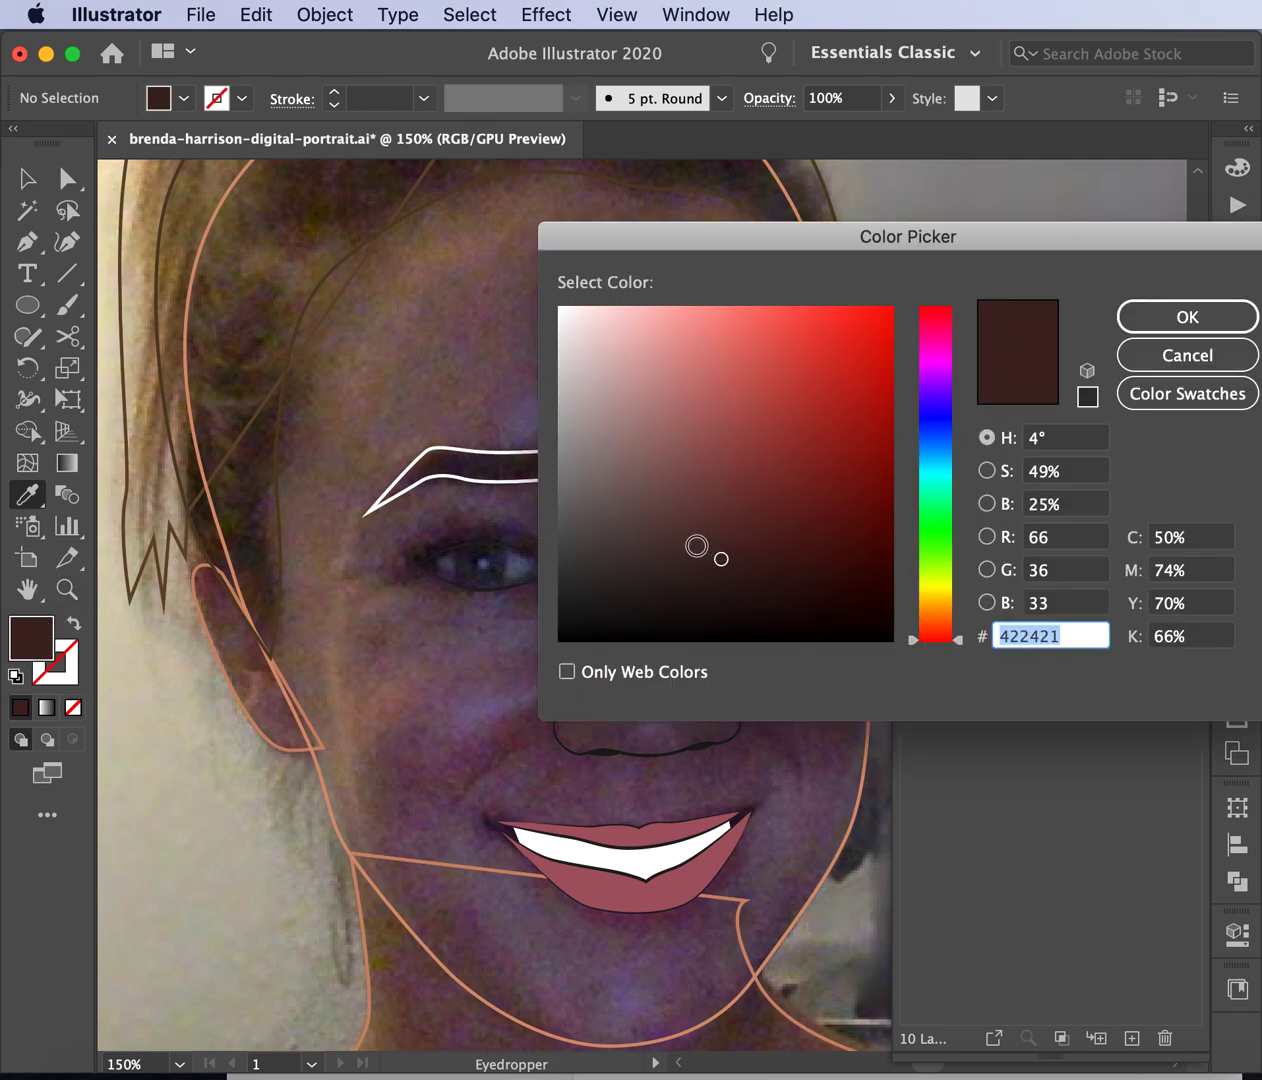
{"action": "left_click", "coordinate": [695, 544]}
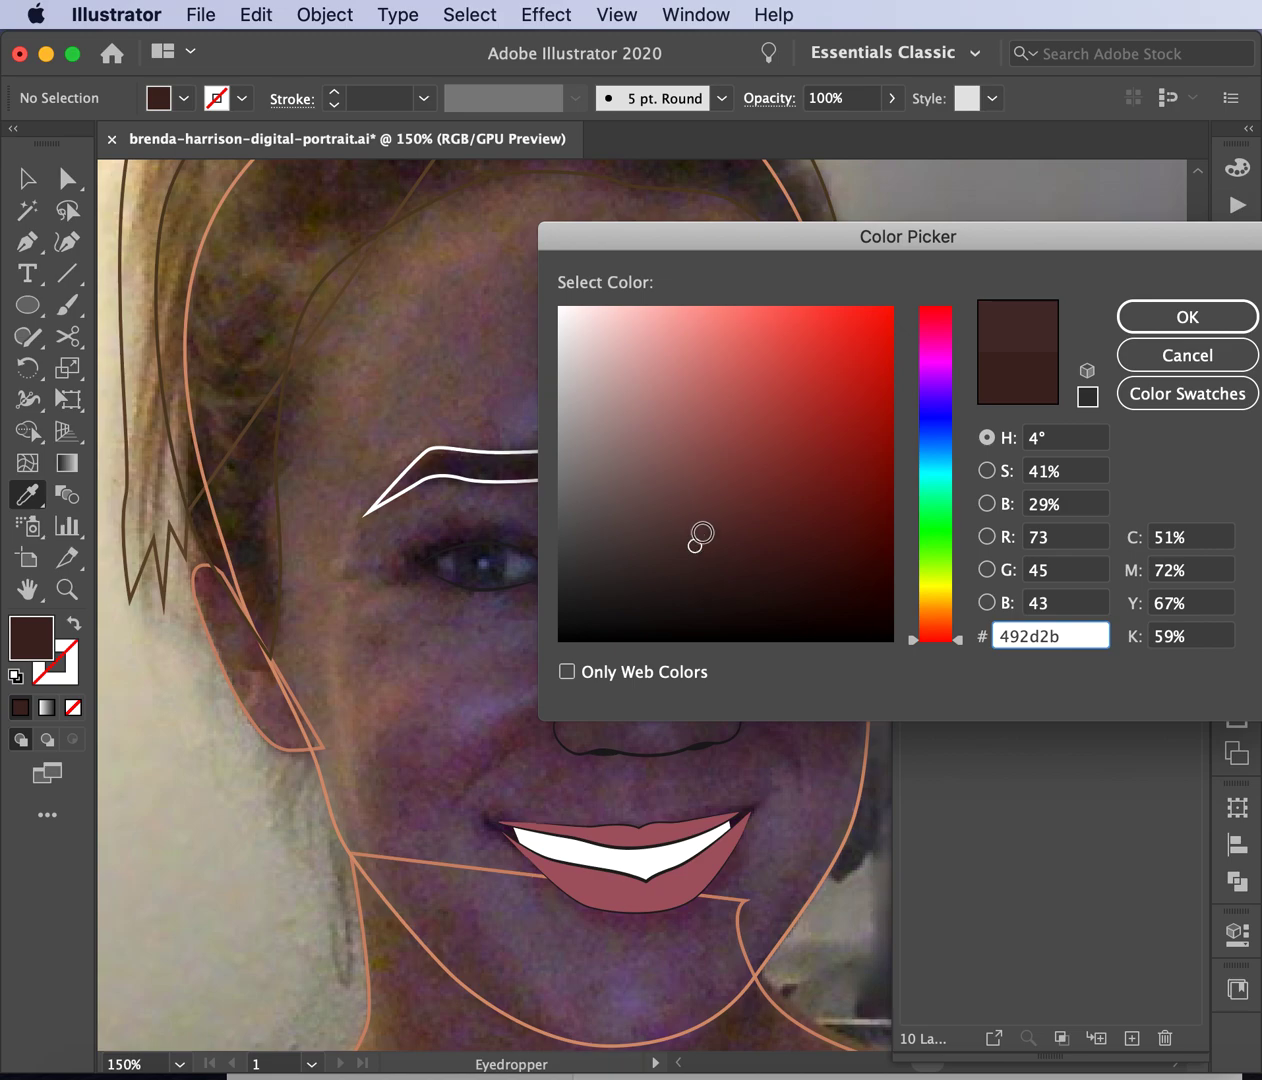
{"action": "left_click", "coordinate": [697, 531]}
{"action": "left_click", "coordinate": [1169, 318]}
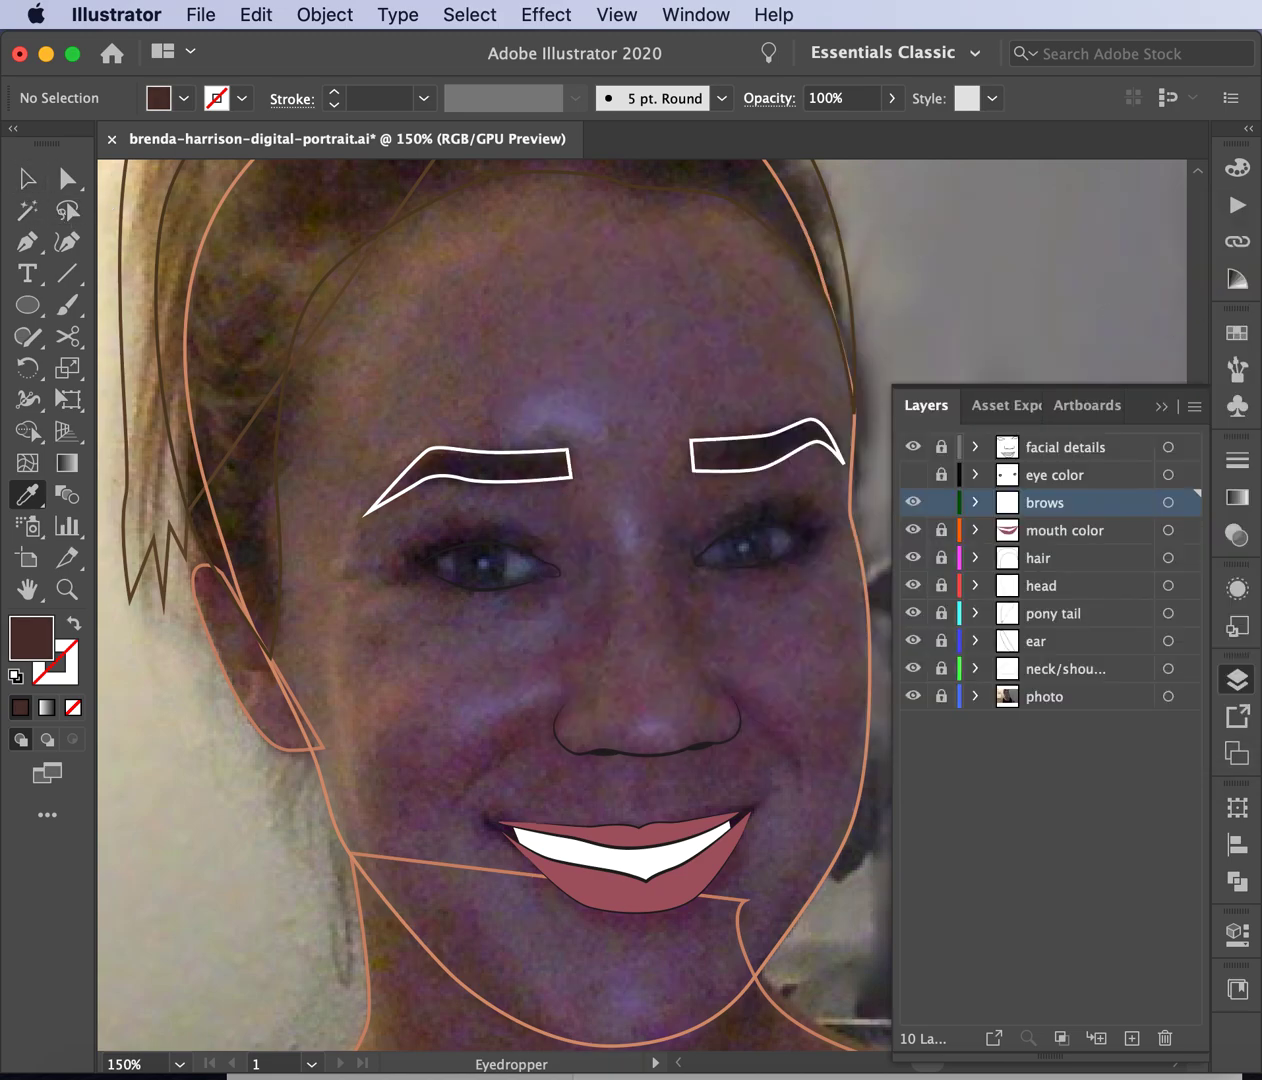
Save the current brown fill as a global process color swatch named "brows".
{"action": "left_click", "coordinate": [1240, 338]}
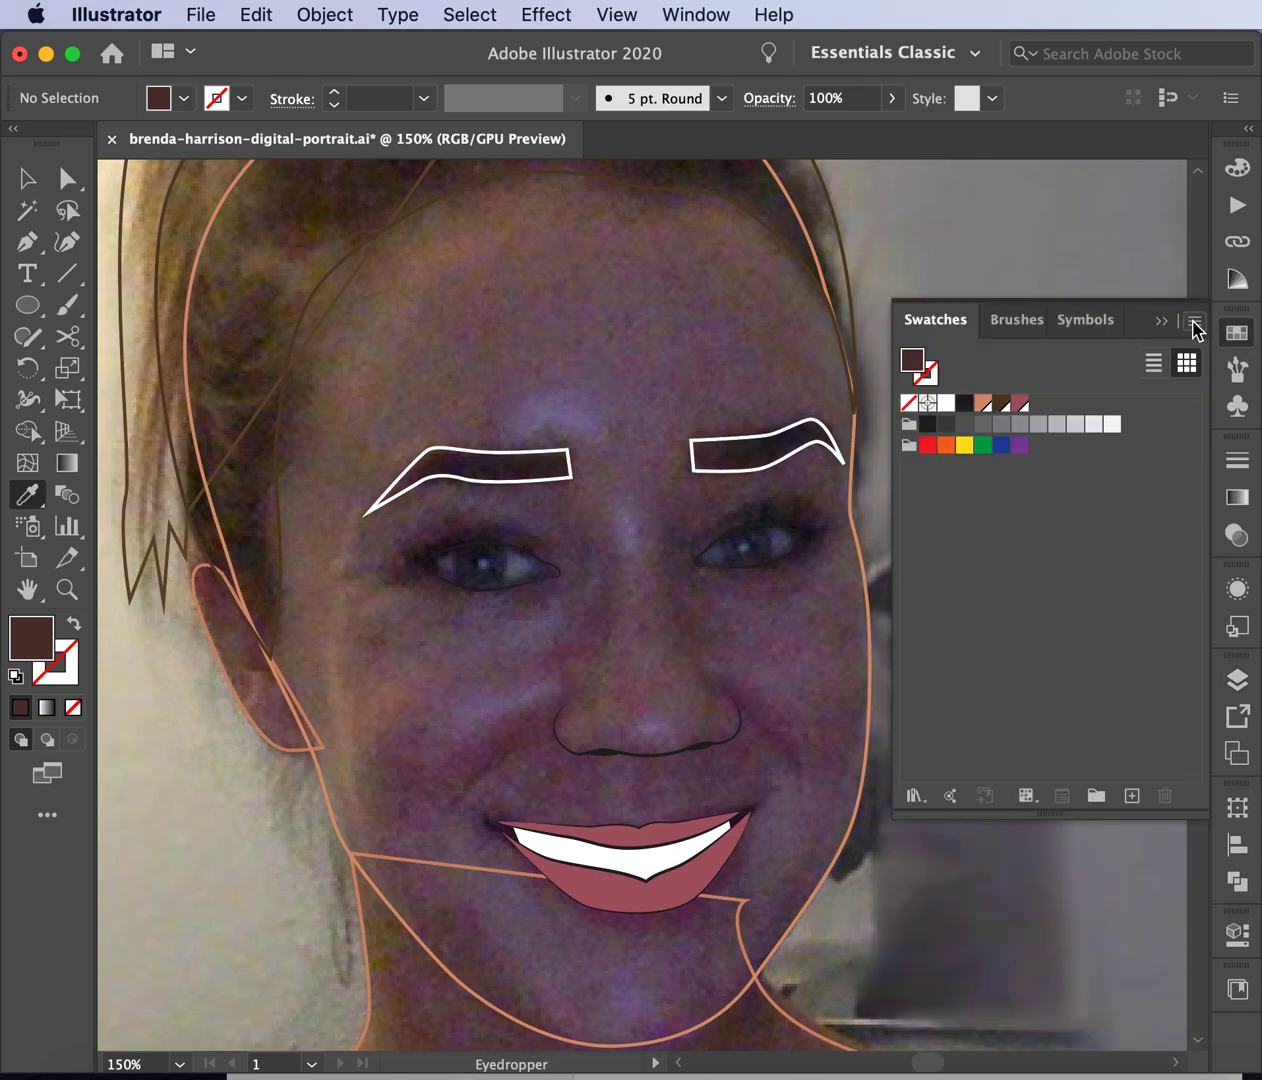
{"action": "left_click", "coordinate": [1195, 322]}
{"action": "left_click", "coordinate": [1240, 323]}
{"action": "type", "text": "brows"}
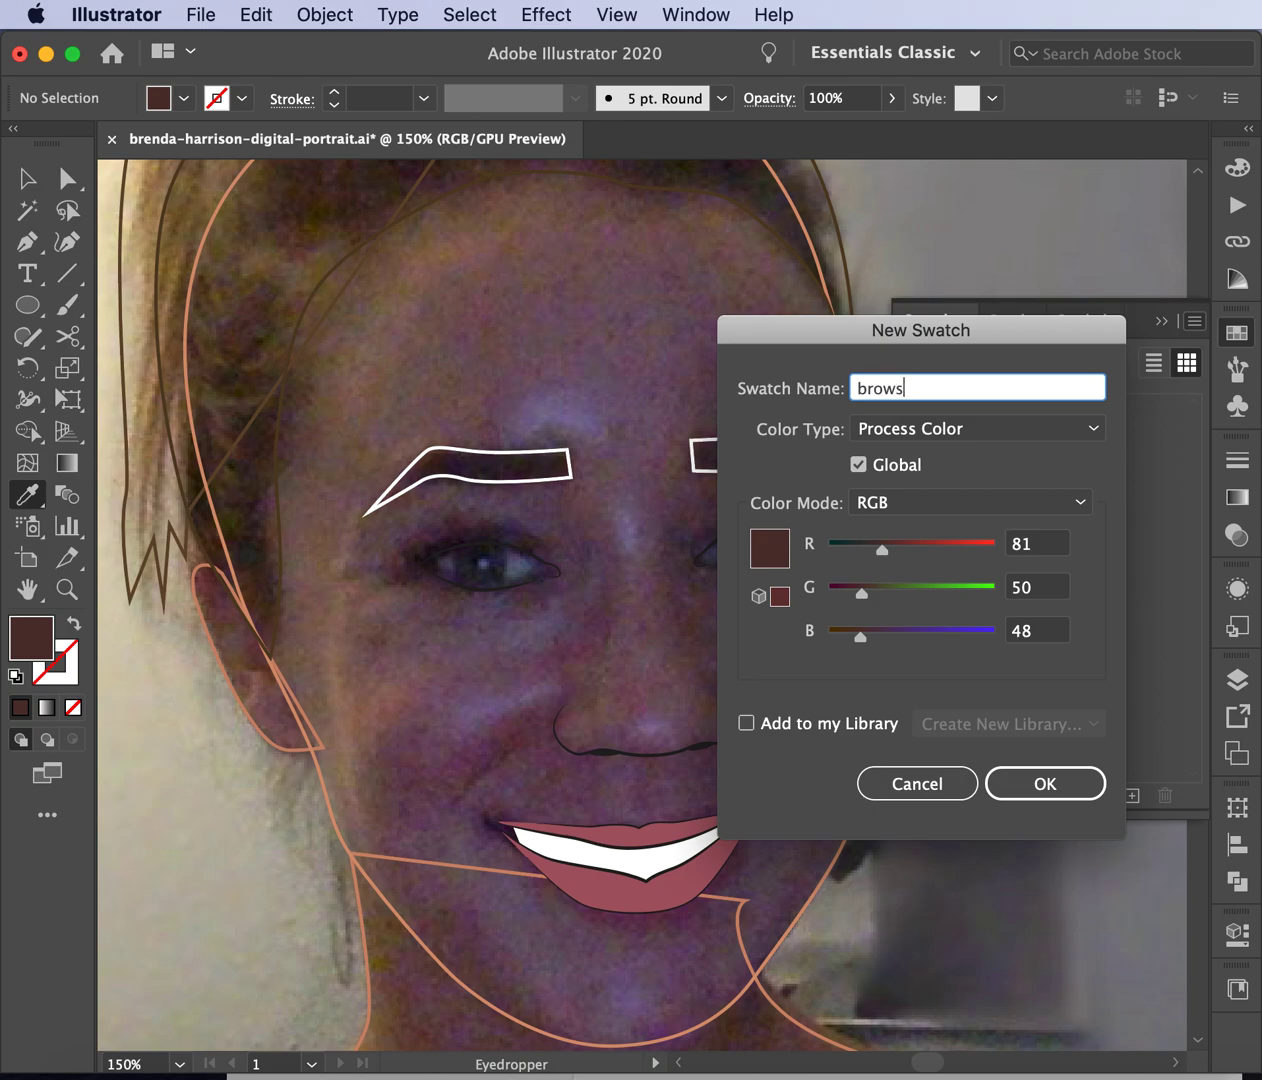
{"action": "key", "text": "Return"}
Fill both eyebrow shapes with the brows swatch, remove their white stroke and deselect them.
{"action": "left_click", "coordinate": [27, 180]}
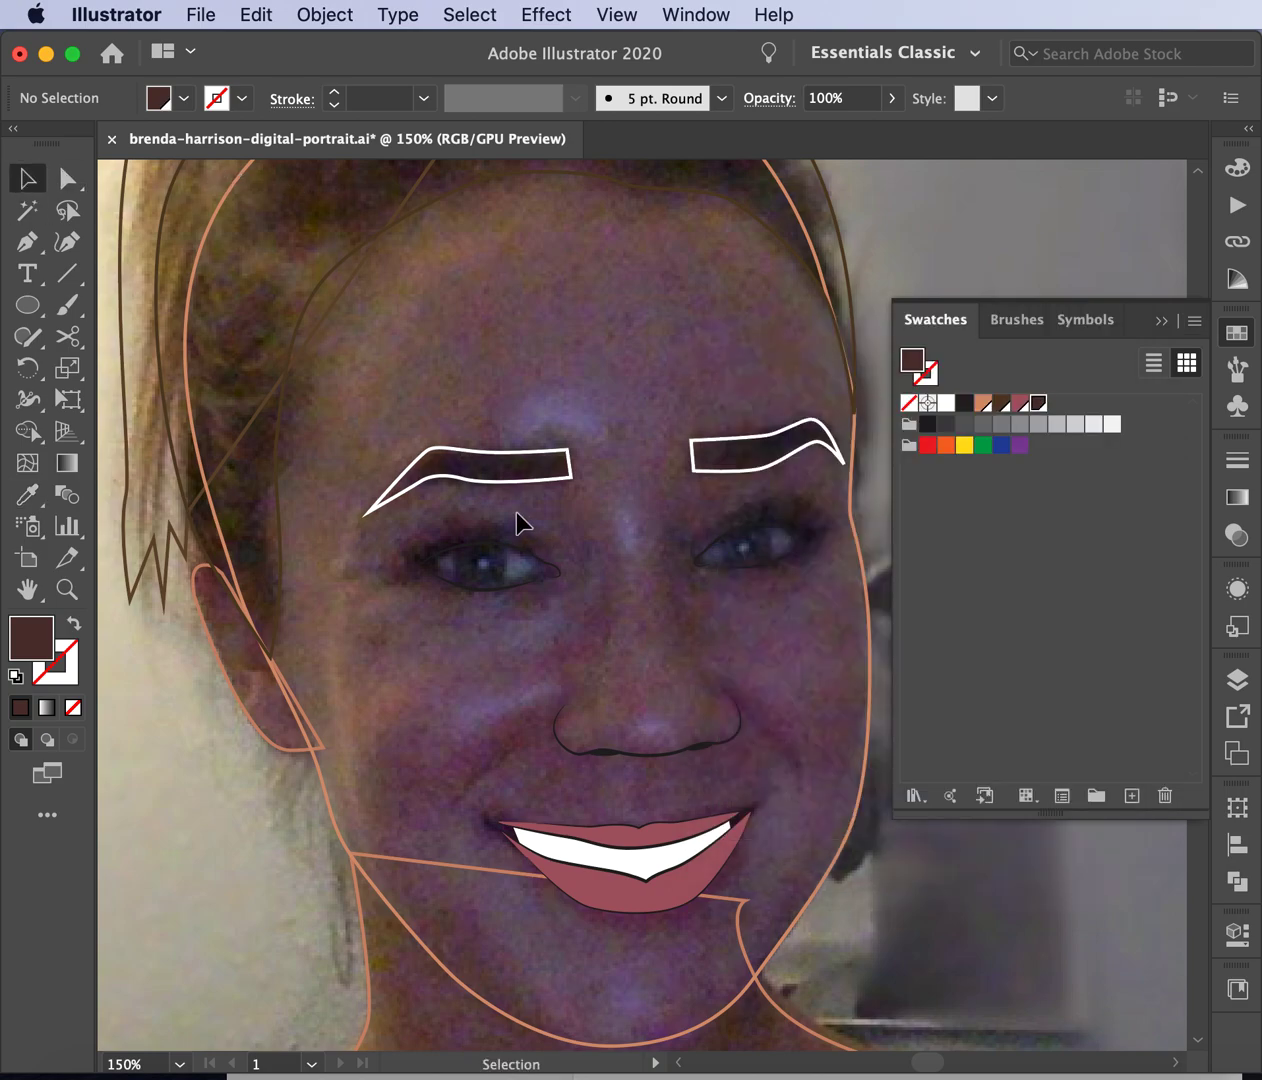
{"action": "left_click", "coordinate": [478, 472]}
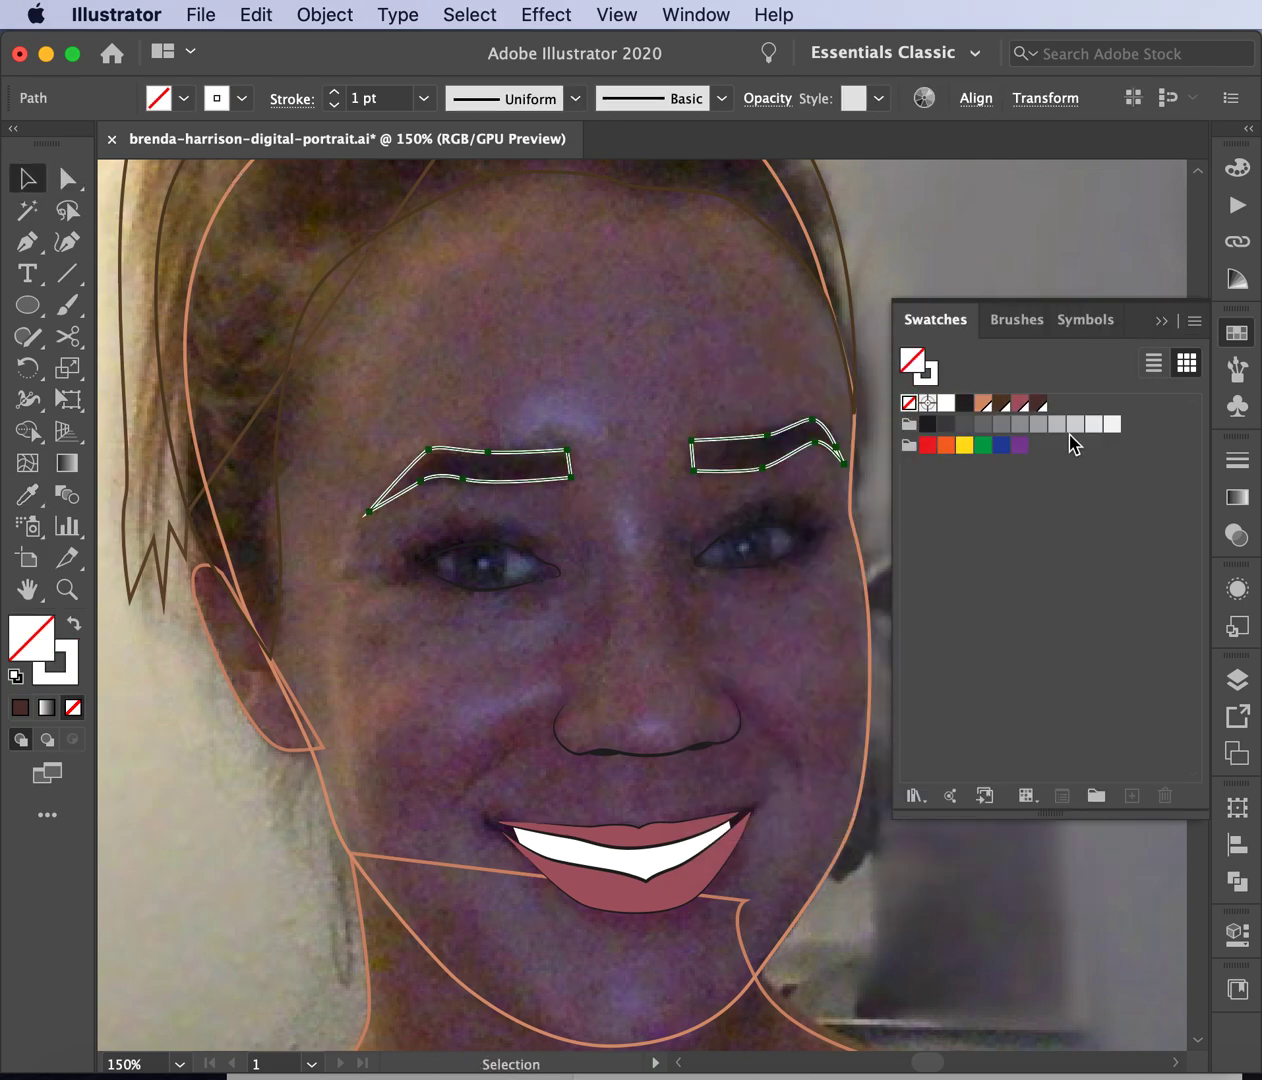
{"action": "left_click", "coordinate": [1039, 403]}
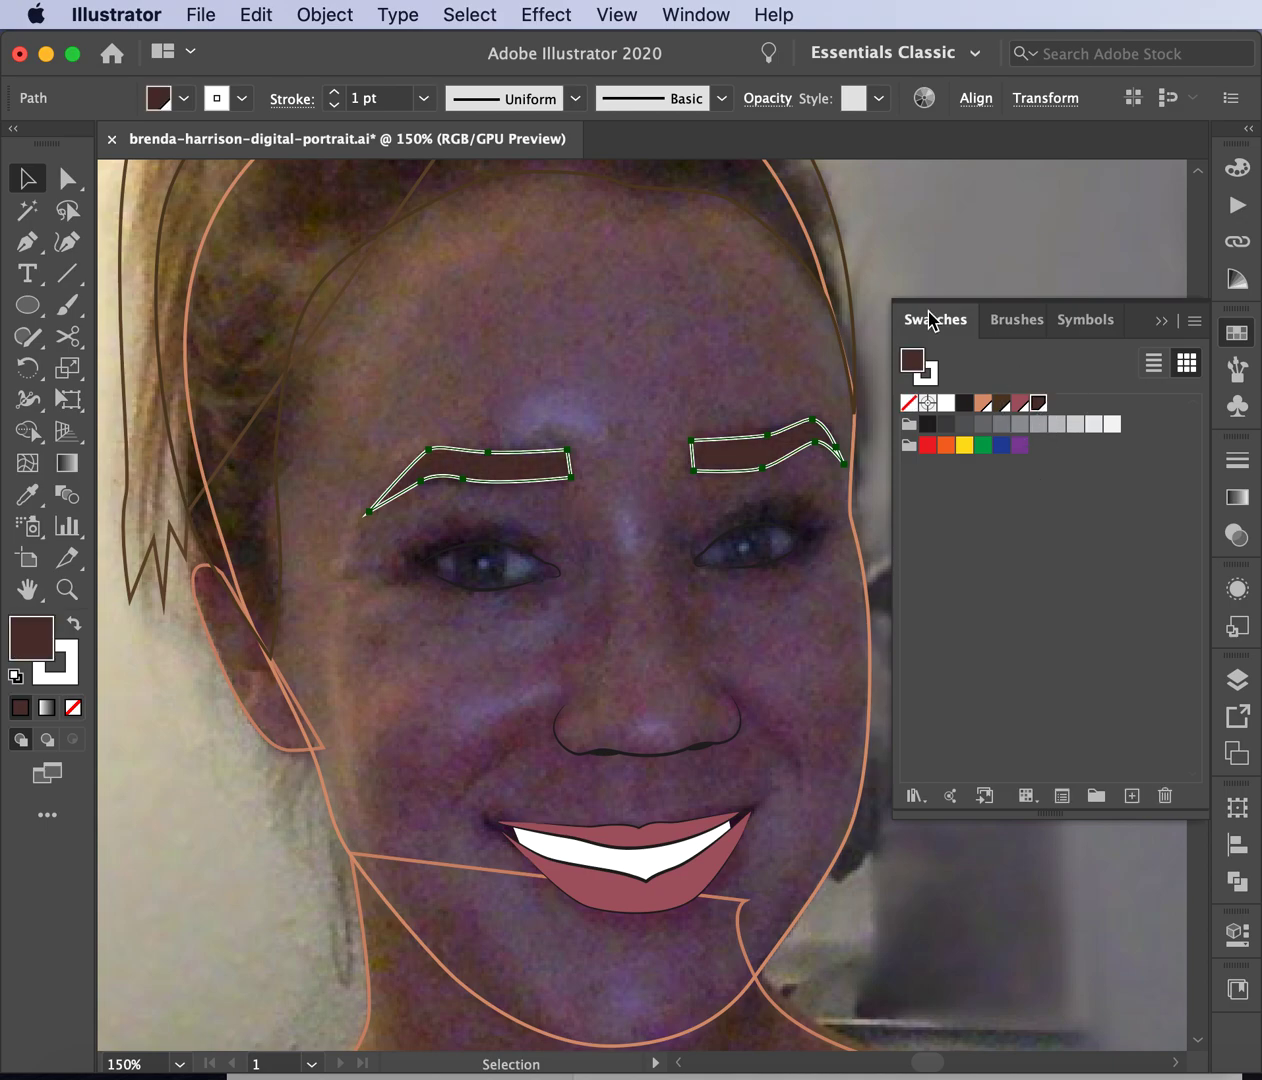
{"action": "left_click", "coordinate": [76, 682]}
{"action": "left_click", "coordinate": [73, 707]}
{"action": "left_click", "coordinate": [167, 916]}
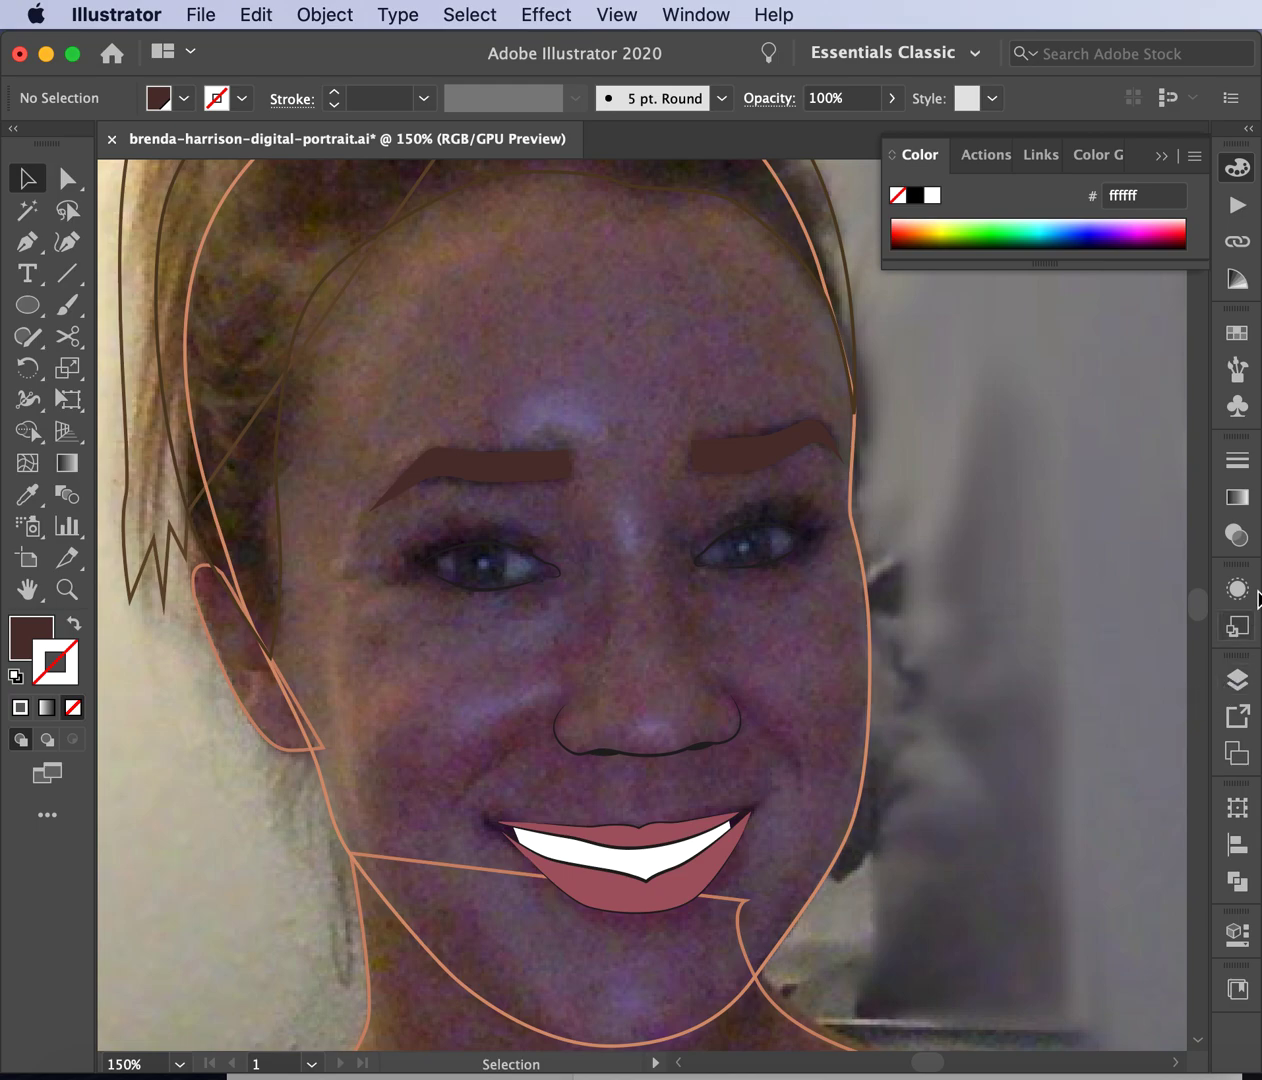
Compare the filled eyebrows with the photo by hiding and showing the brows layer.
{"action": "left_click", "coordinate": [1237, 679]}
{"action": "left_click", "coordinate": [914, 506]}
{"action": "left_click", "coordinate": [913, 505]}
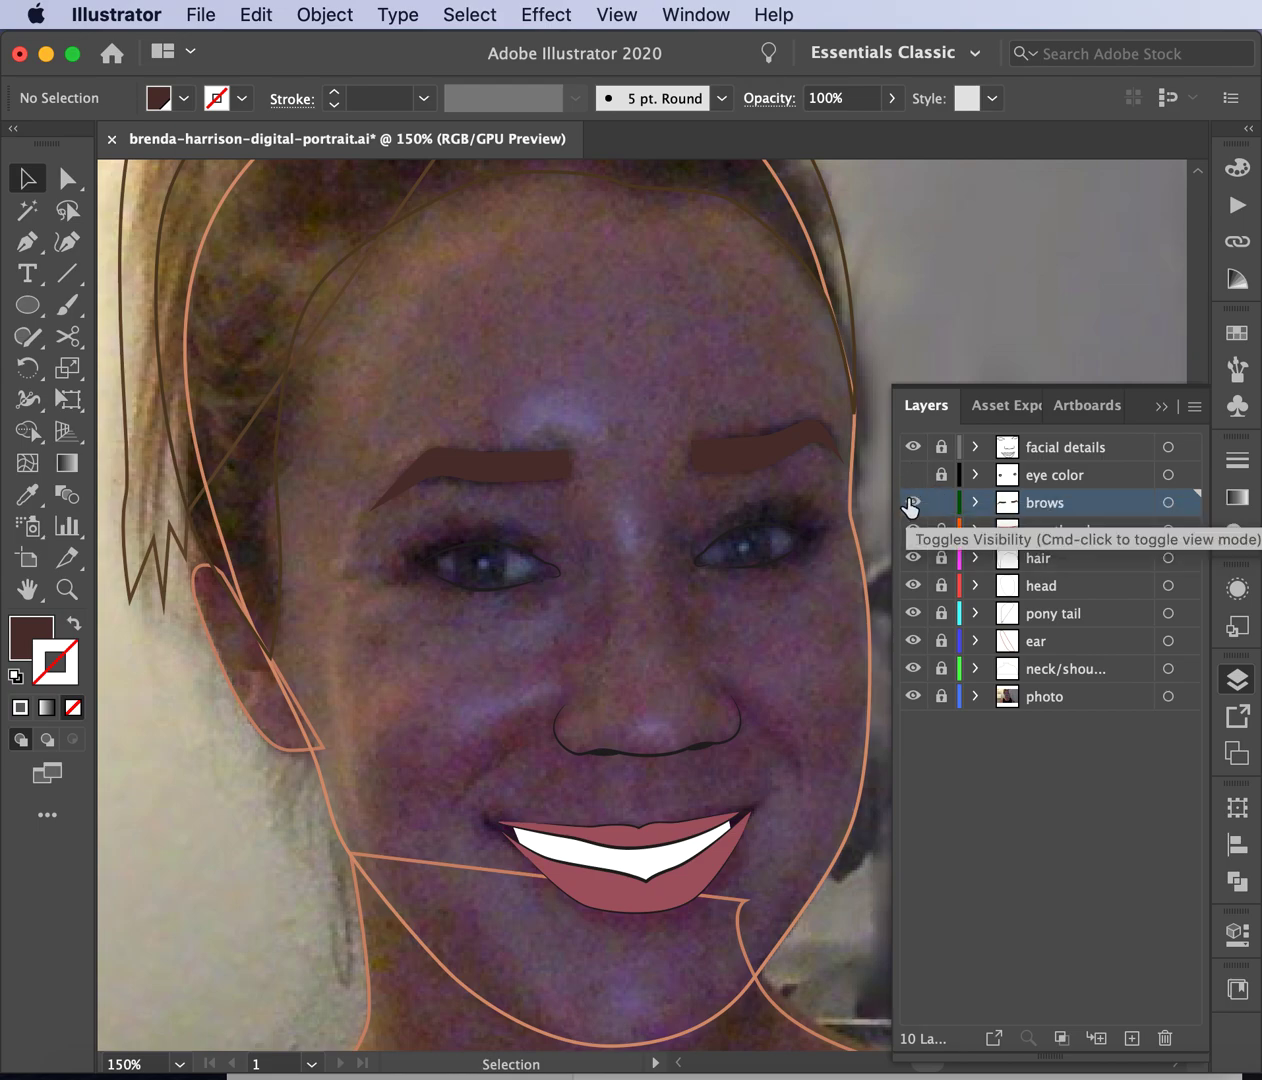
{"action": "left_click", "coordinate": [912, 504]}
{"action": "left_click", "coordinate": [912, 504]}
{"action": "left_click", "coordinate": [912, 504]}
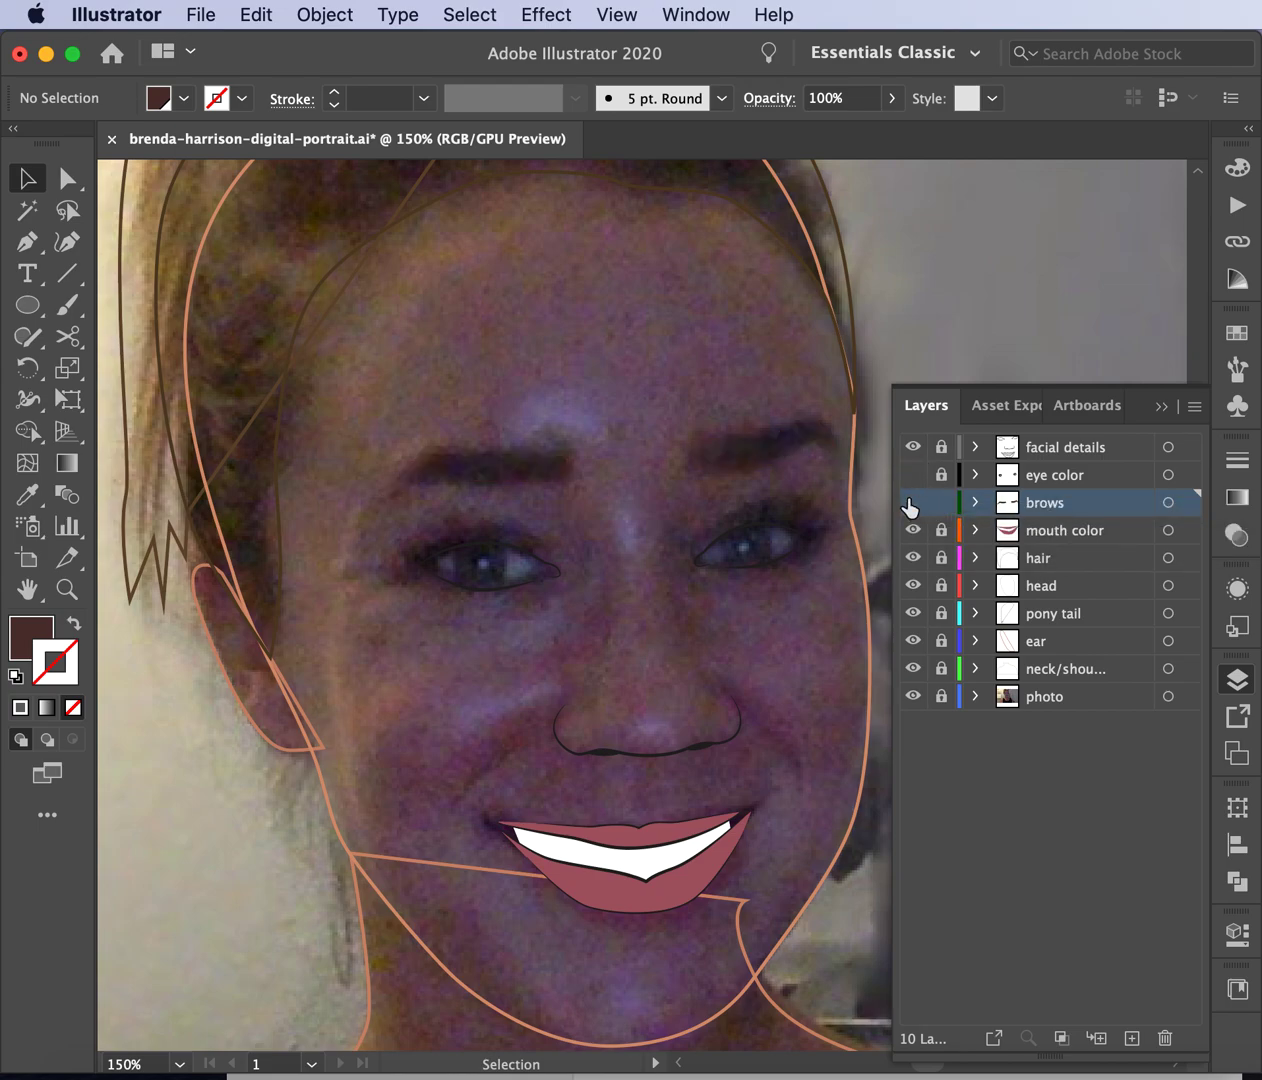
{"action": "left_click", "coordinate": [912, 504]}
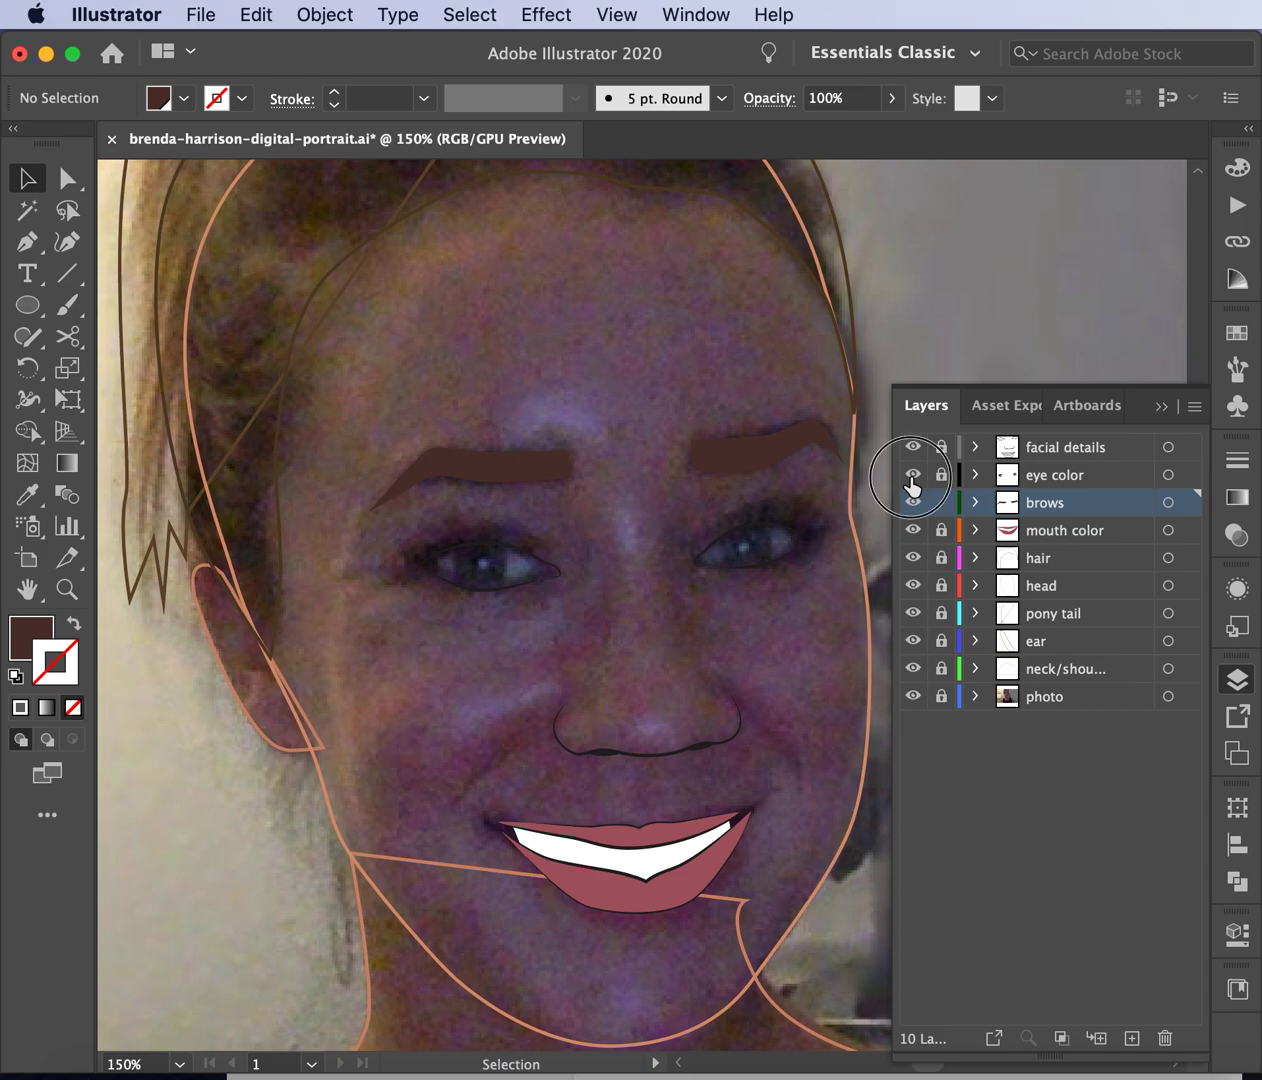
Show the eye color layer and lock the brows layer.
{"action": "left_click", "coordinate": [912, 475]}
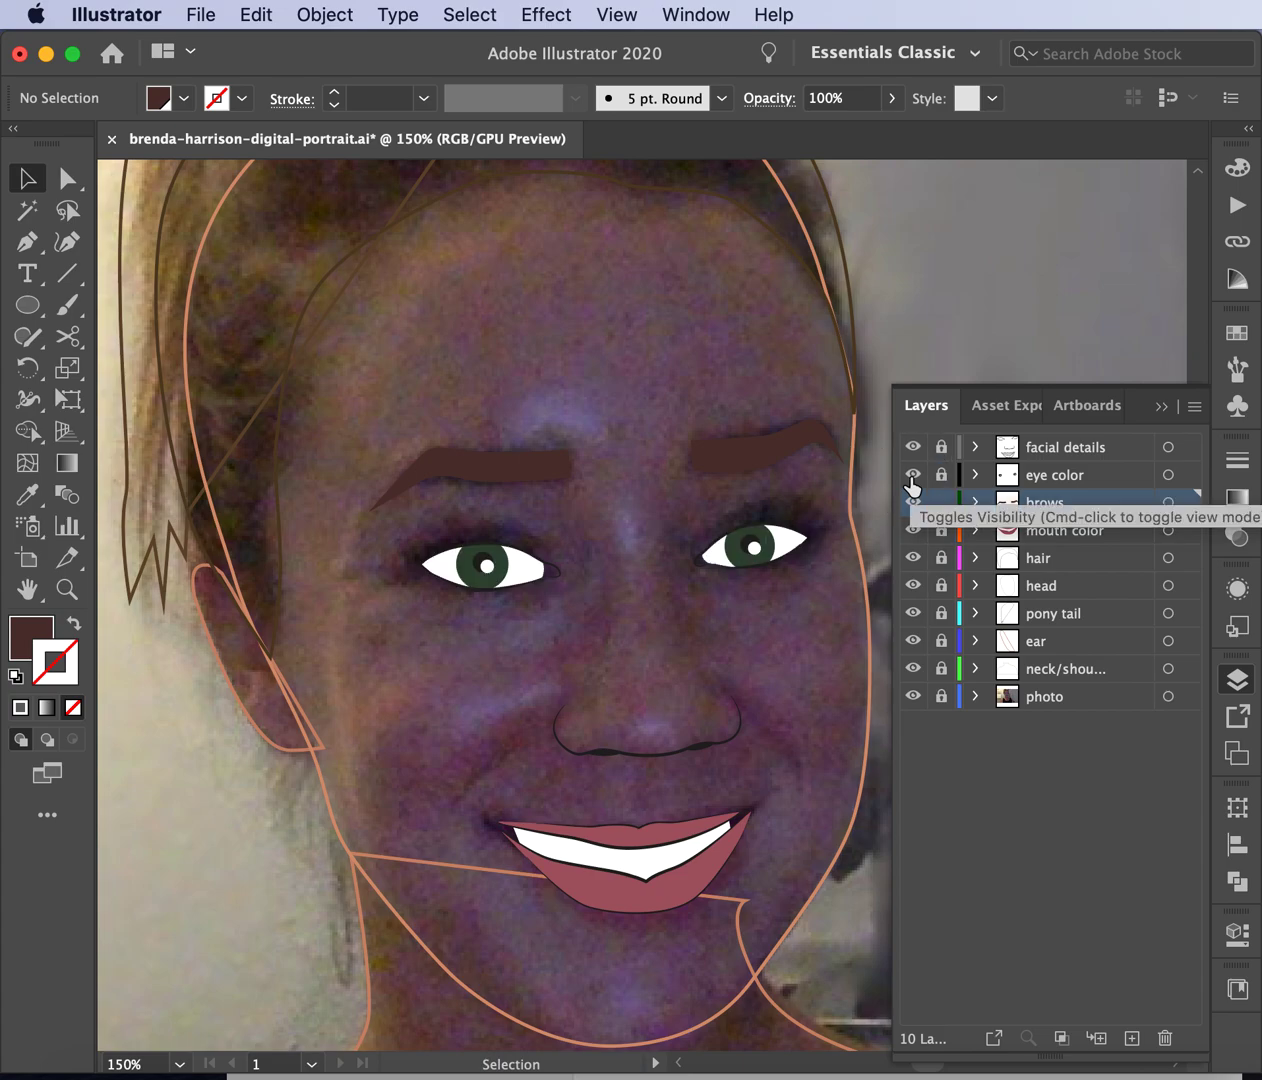
{"action": "left_click", "coordinate": [941, 502]}
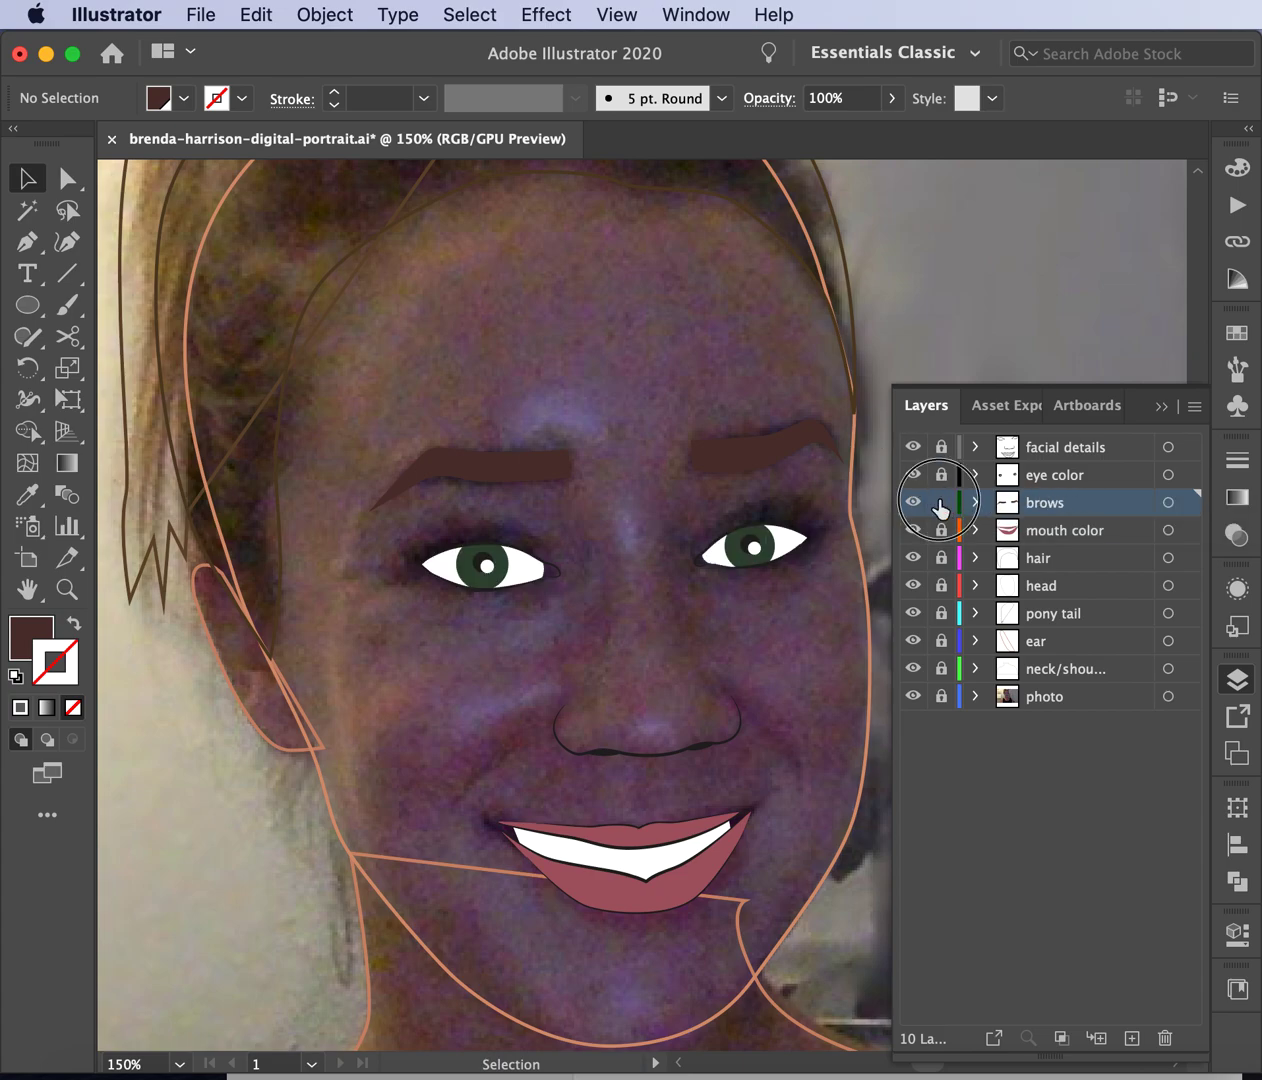
Create a new layer directly above the eye color layer and name it "eye details".
{"action": "left_click", "coordinate": [1025, 478]}
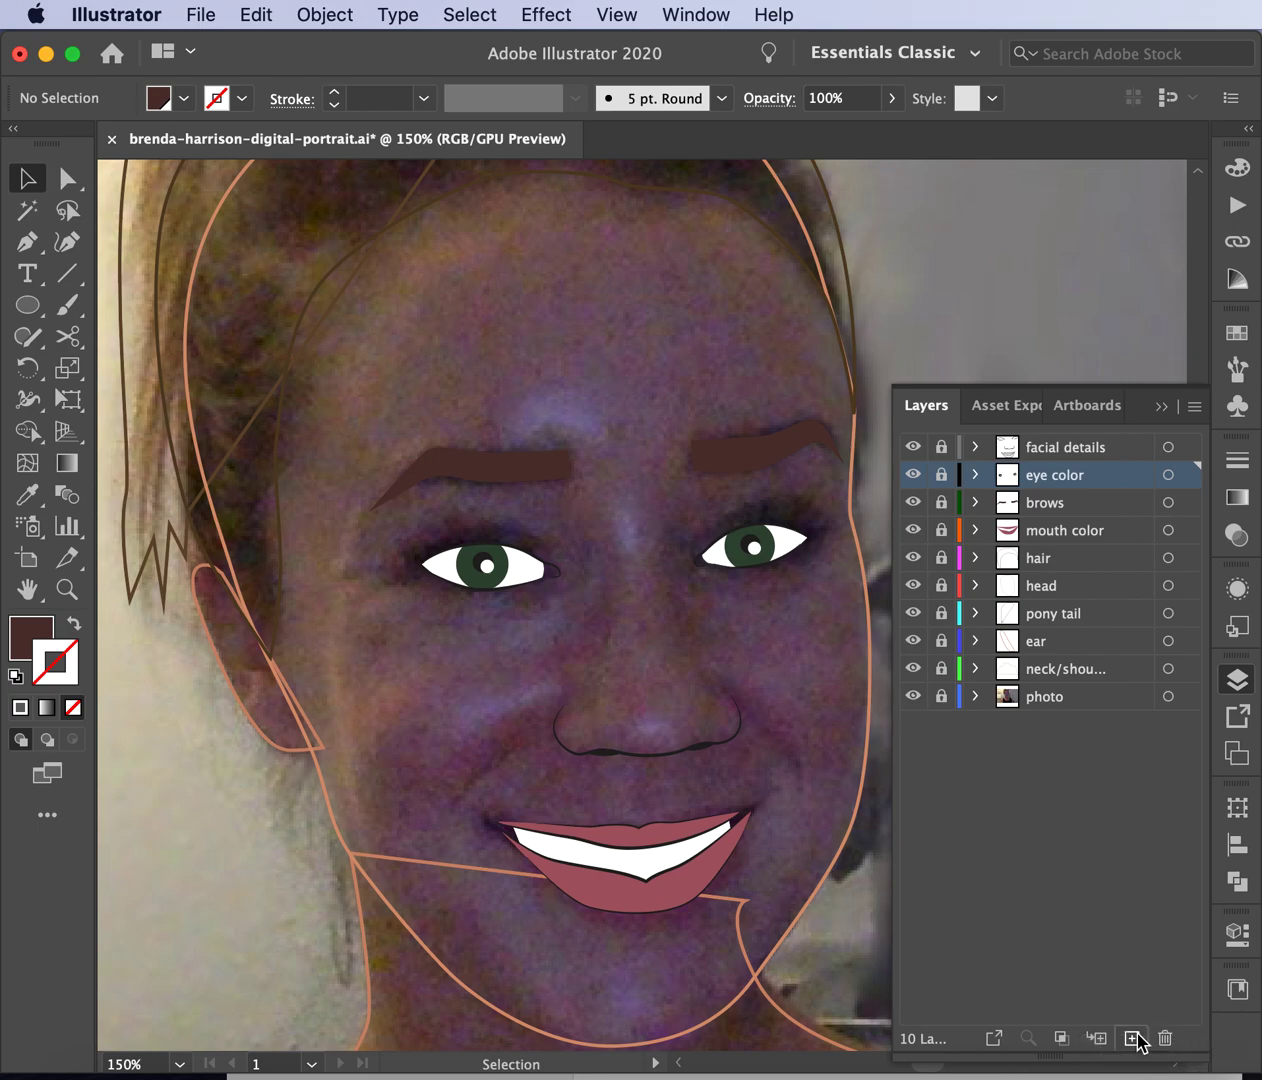
{"action": "left_click", "coordinate": [1132, 1038]}
{"action": "left_click", "coordinate": [1050, 478]}
{"action": "double_click", "coordinate": [1050, 478]}
{"action": "type", "text": "e"}
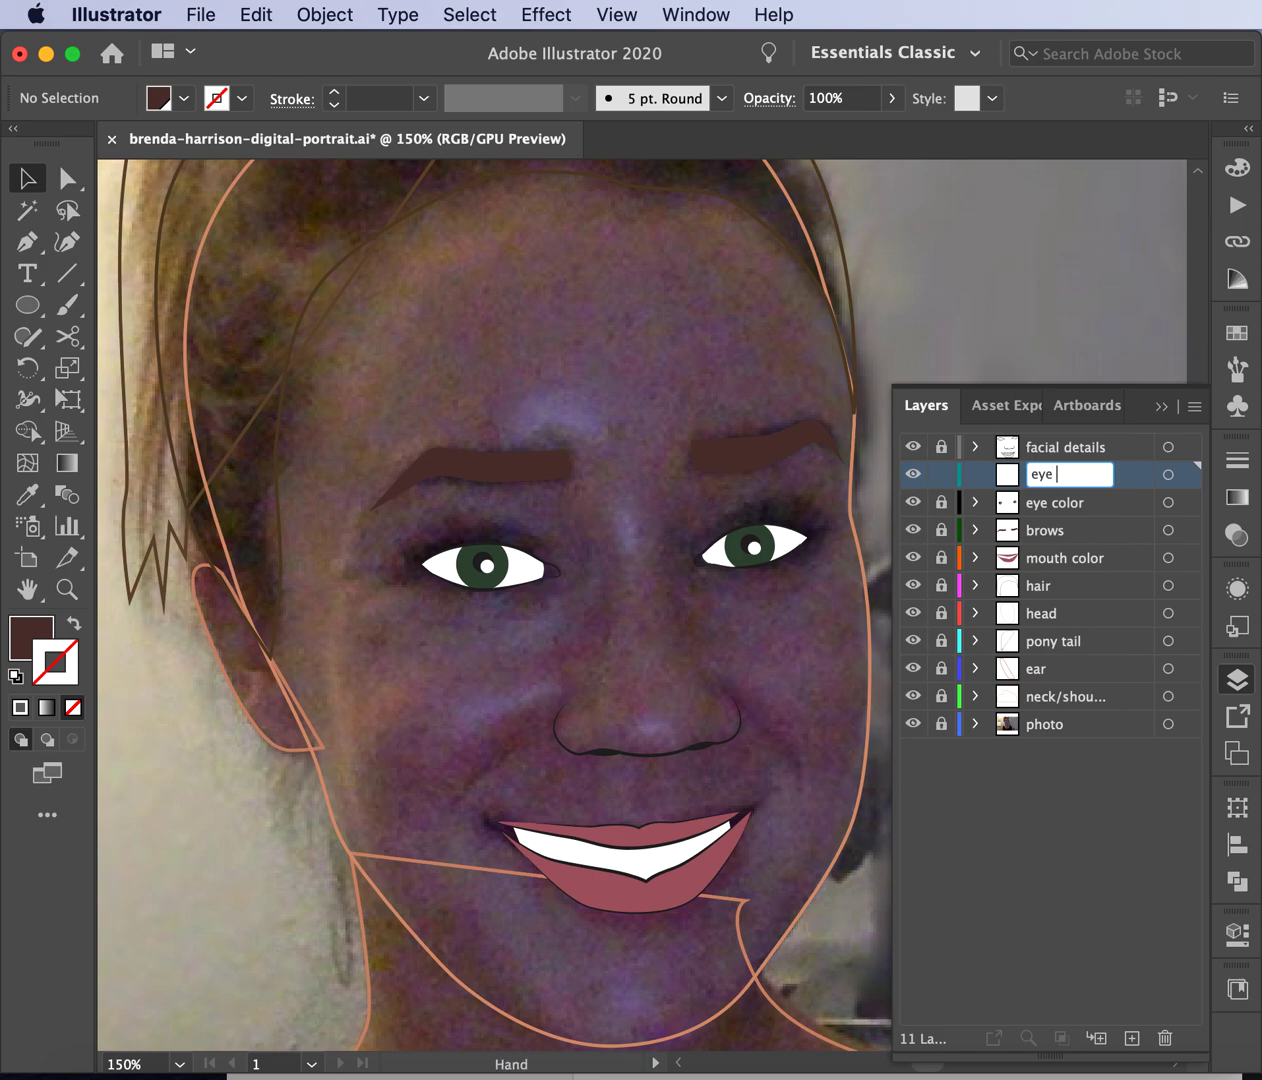
{"action": "type", "text": "ue details"}
{"action": "key", "text": "Return"}
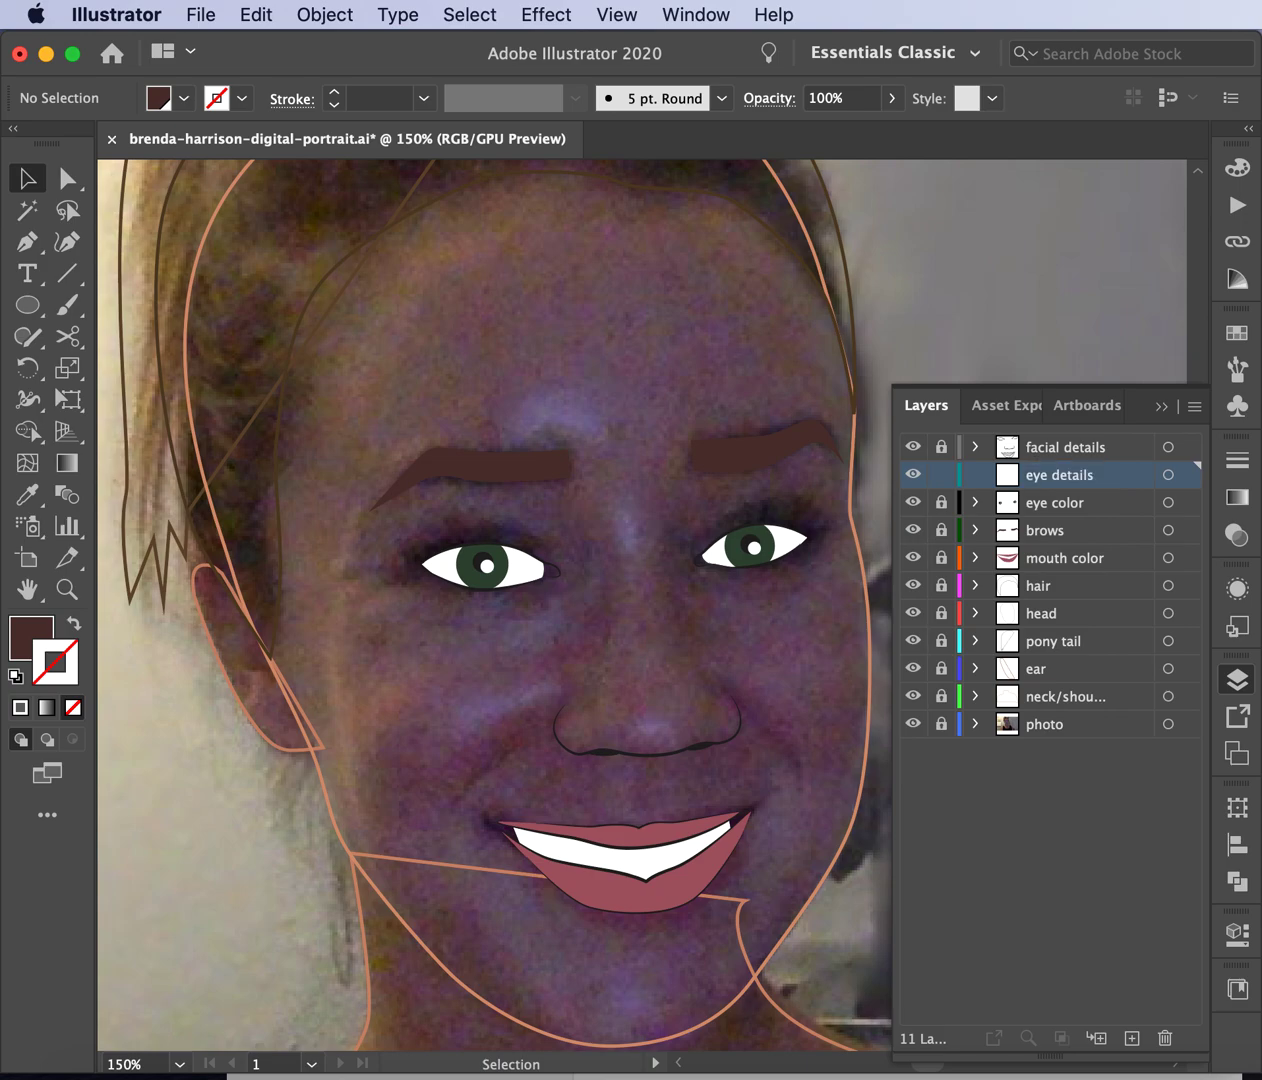
Draw an open curved eyelid crease above the left eye with the Pen tool, from the inner to the outer corner.
{"action": "left_click", "coordinate": [27, 243]}
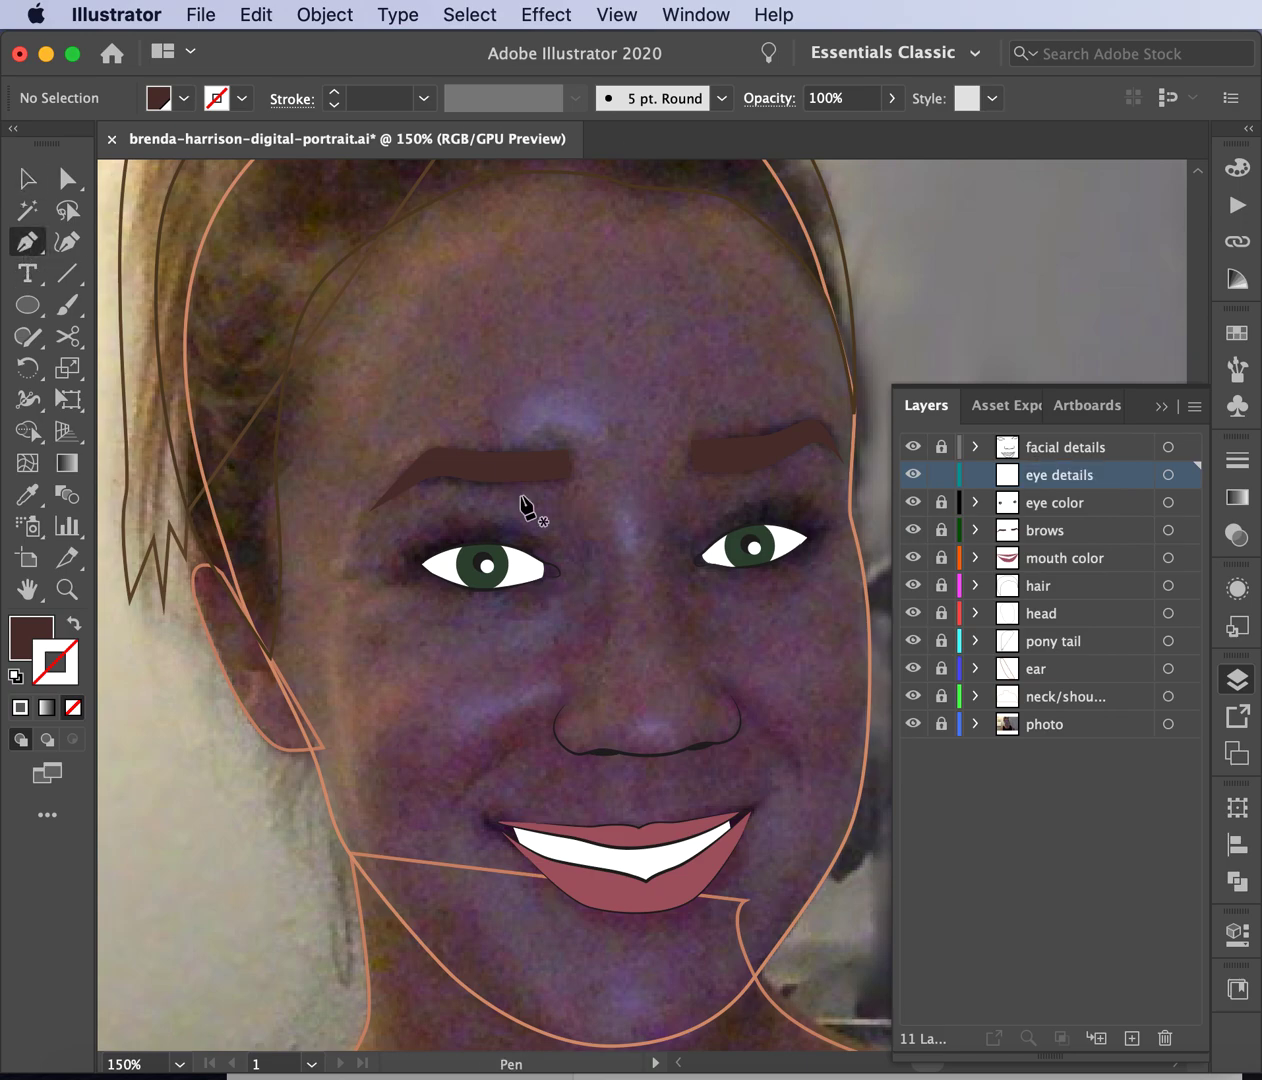
{"action": "key", "text": "super+equal"}
{"action": "key", "text": "super+equal"}
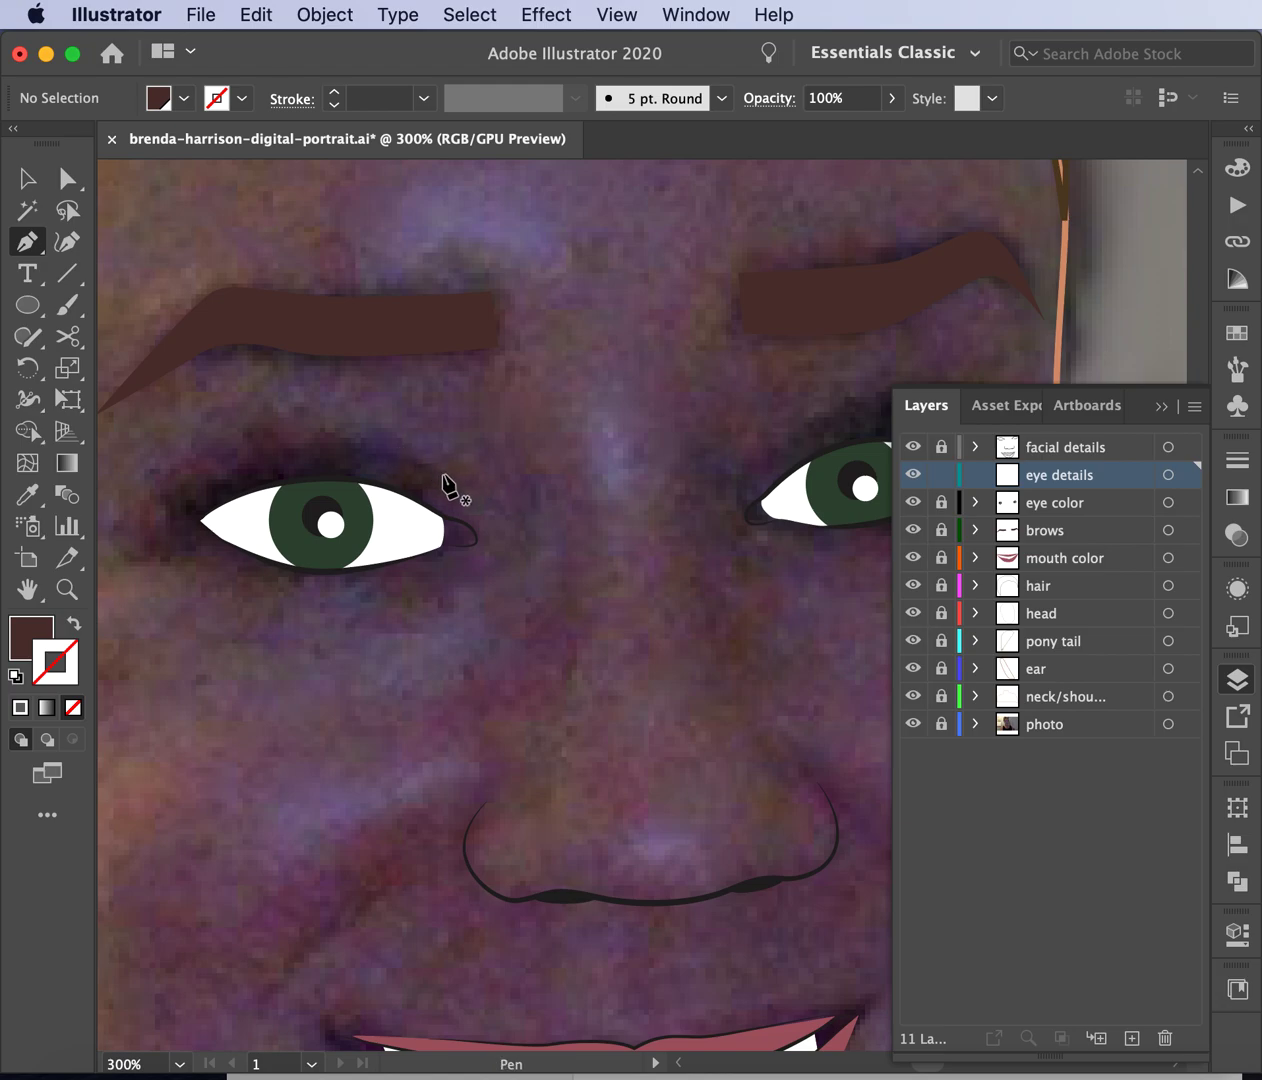
{"action": "left_click", "coordinate": [444, 483]}
{"action": "left_click_drag", "start_coordinate": [294, 458], "coordinate": [206, 477]}
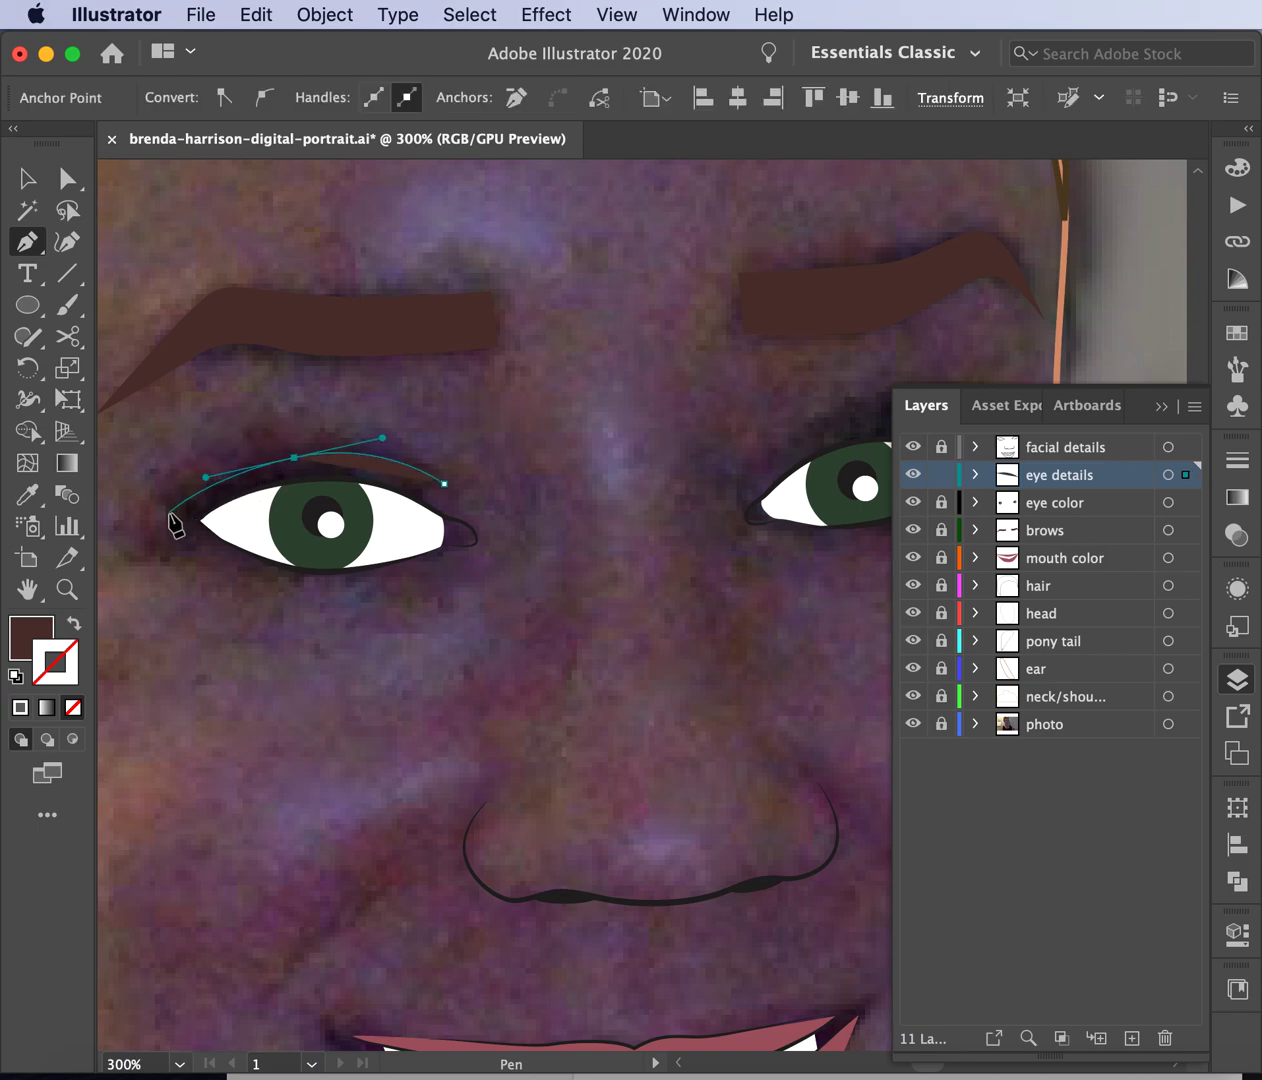
{"action": "left_click", "coordinate": [168, 513]}
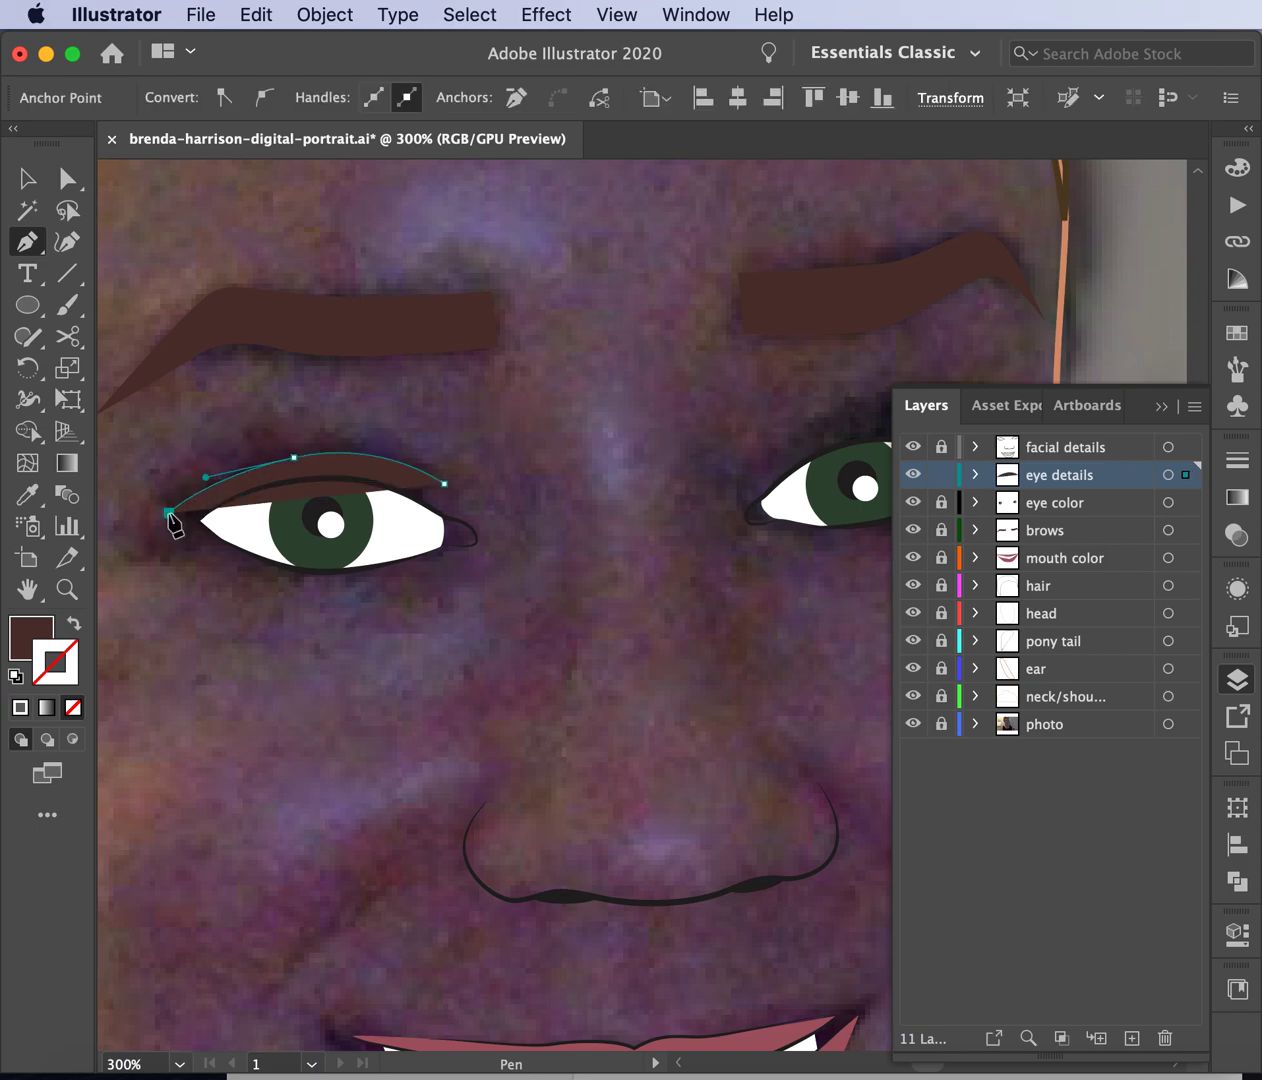
Swap the crease line's fill and stroke, and sample the near-black stroke of the left eye's outline for it.
{"action": "left_click", "coordinate": [73, 624]}
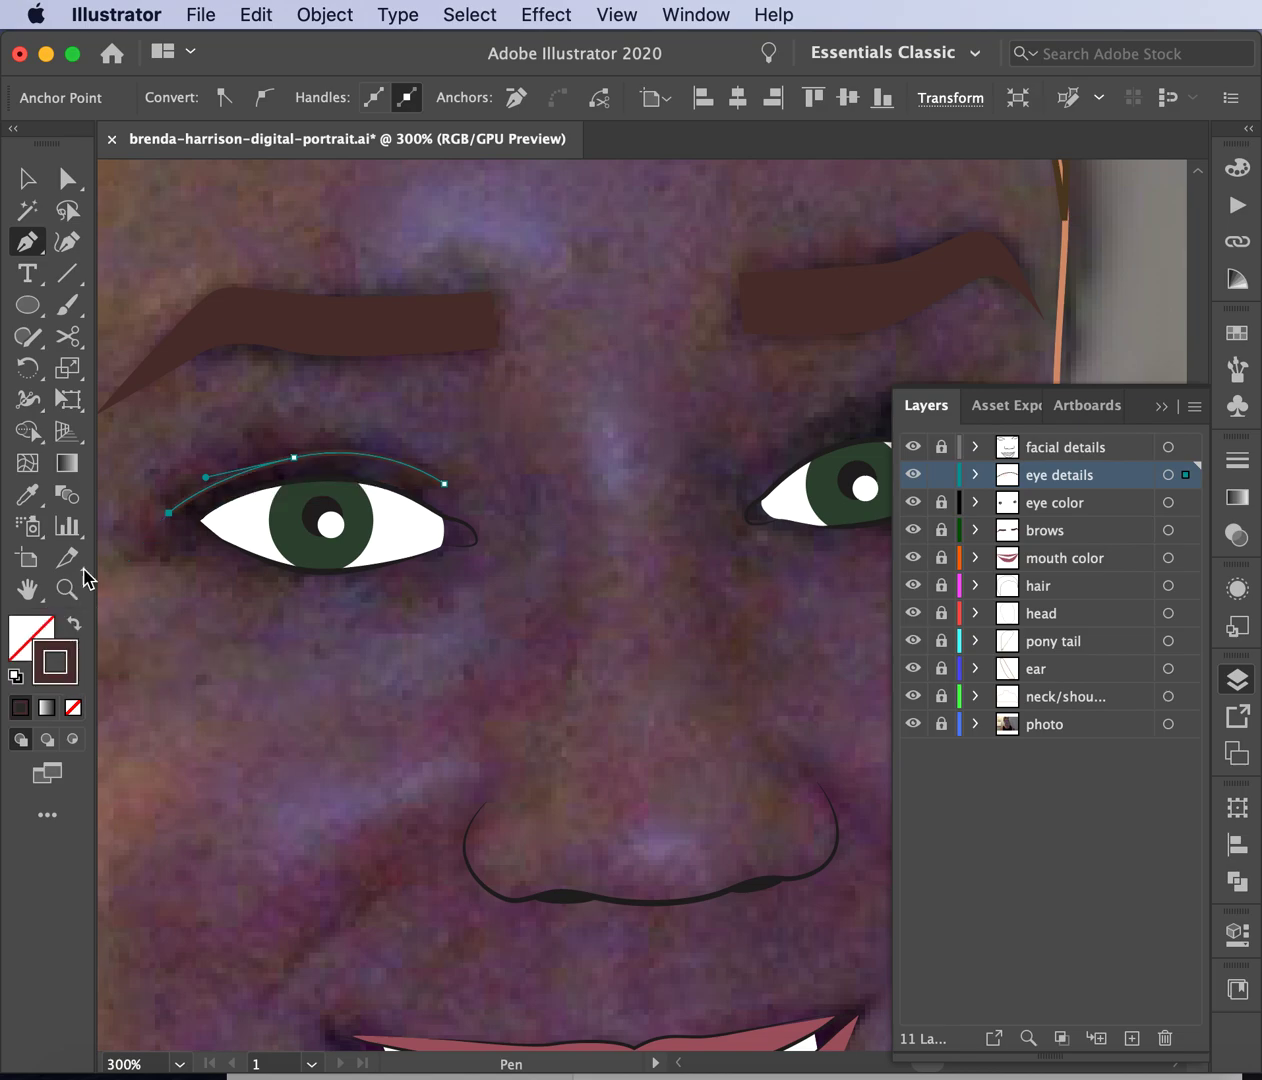
{"action": "left_click", "coordinate": [40, 179]}
{"action": "left_click", "coordinate": [27, 494]}
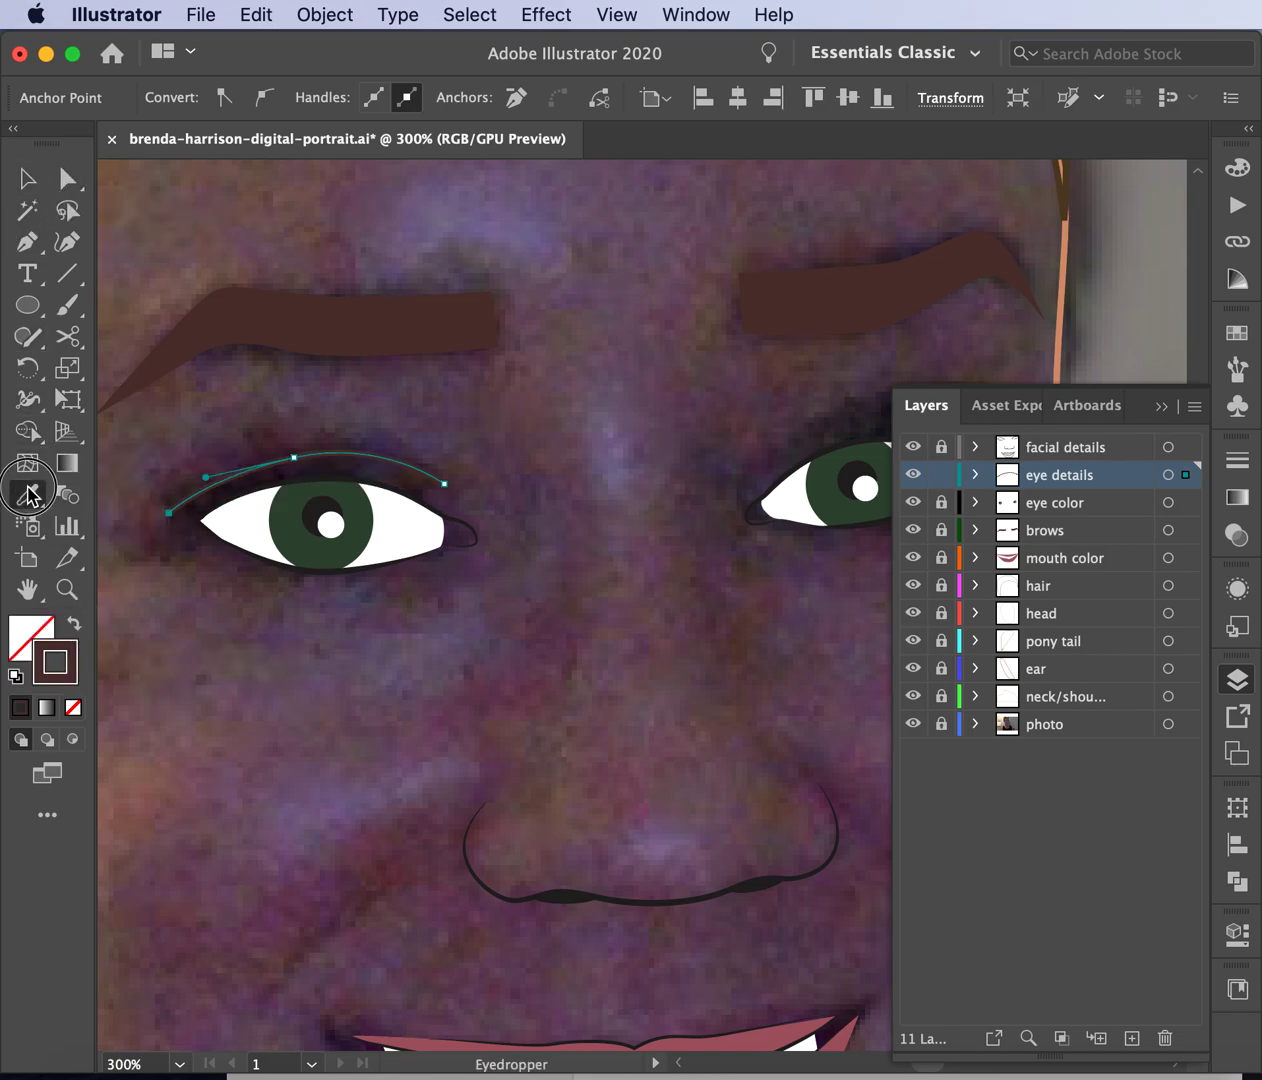
{"action": "left_click", "coordinate": [445, 511]}
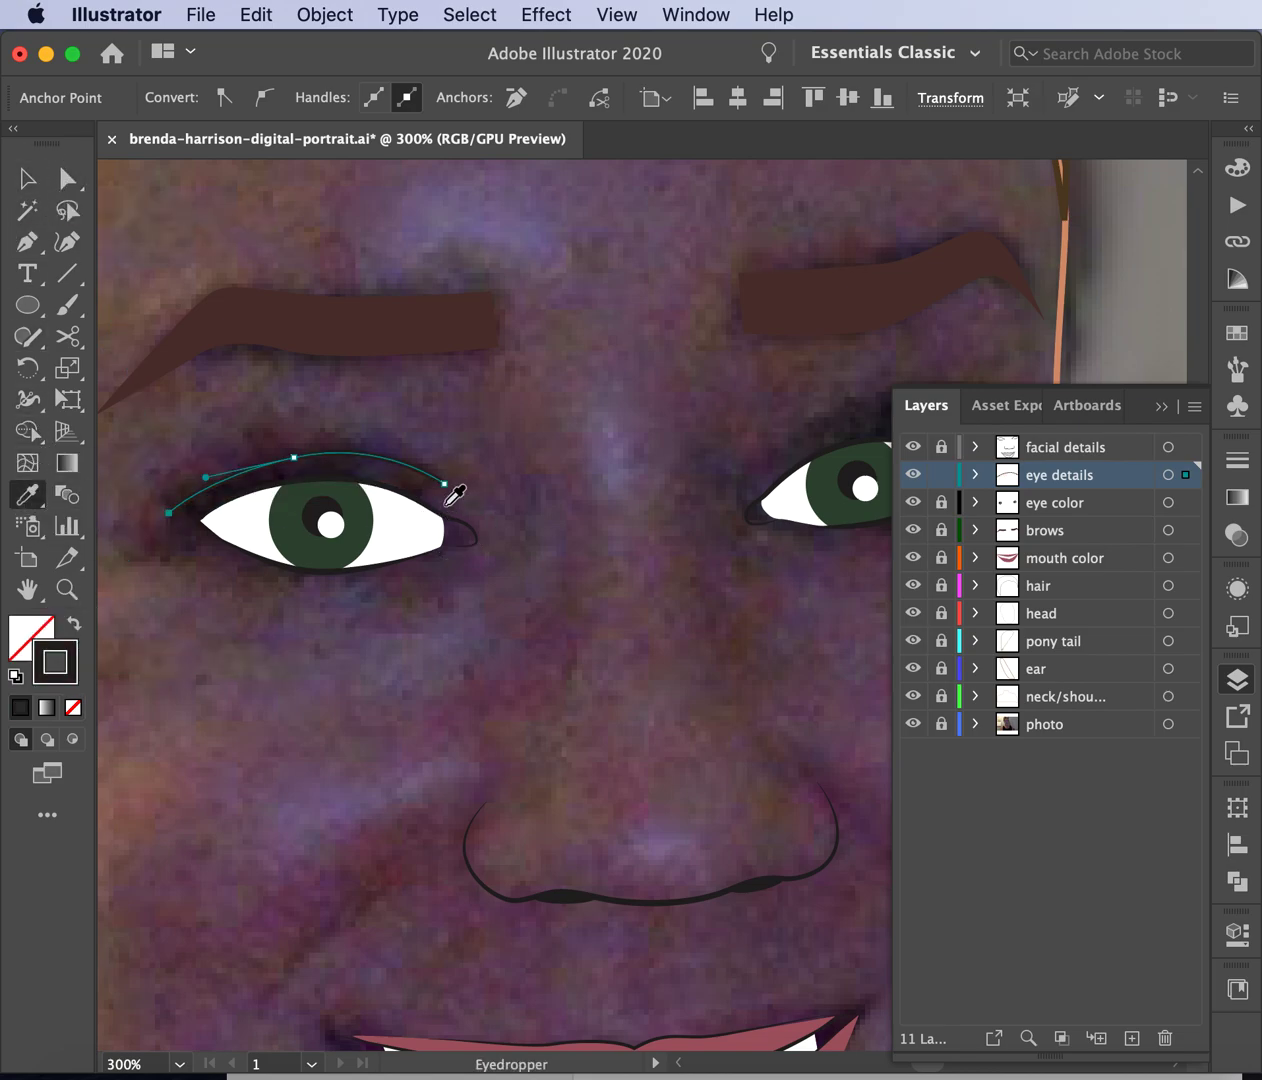
Apply the lens-shaped width profile that tapers at both ends to the left eyelid crease.
{"action": "left_click", "coordinate": [28, 178]}
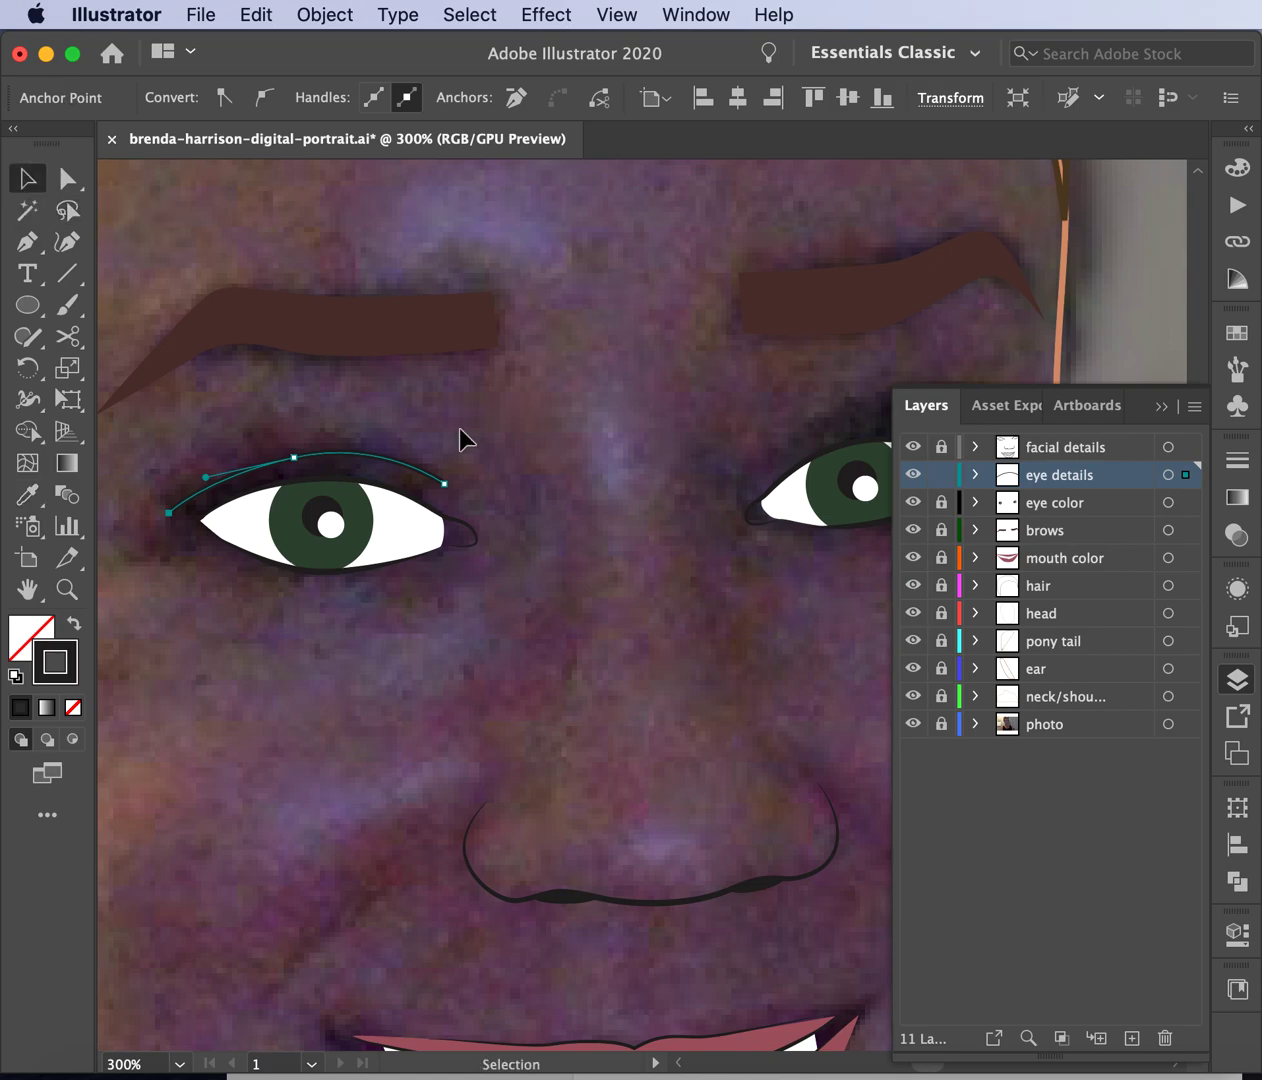
{"action": "left_click", "coordinate": [305, 465]}
{"action": "left_click", "coordinate": [575, 100]}
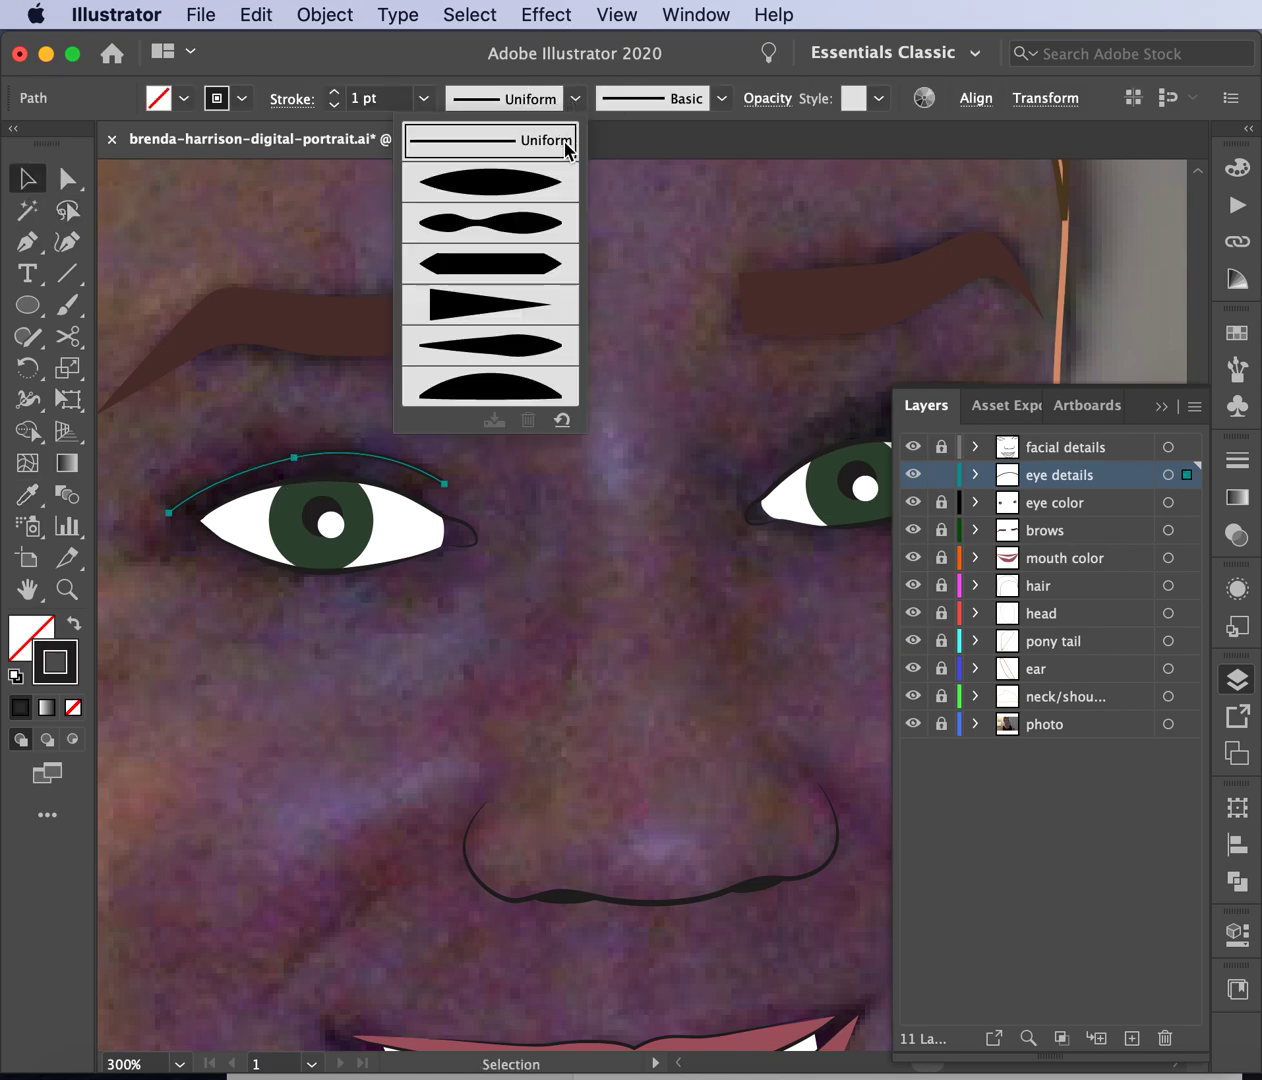
{"action": "left_click", "coordinate": [518, 184]}
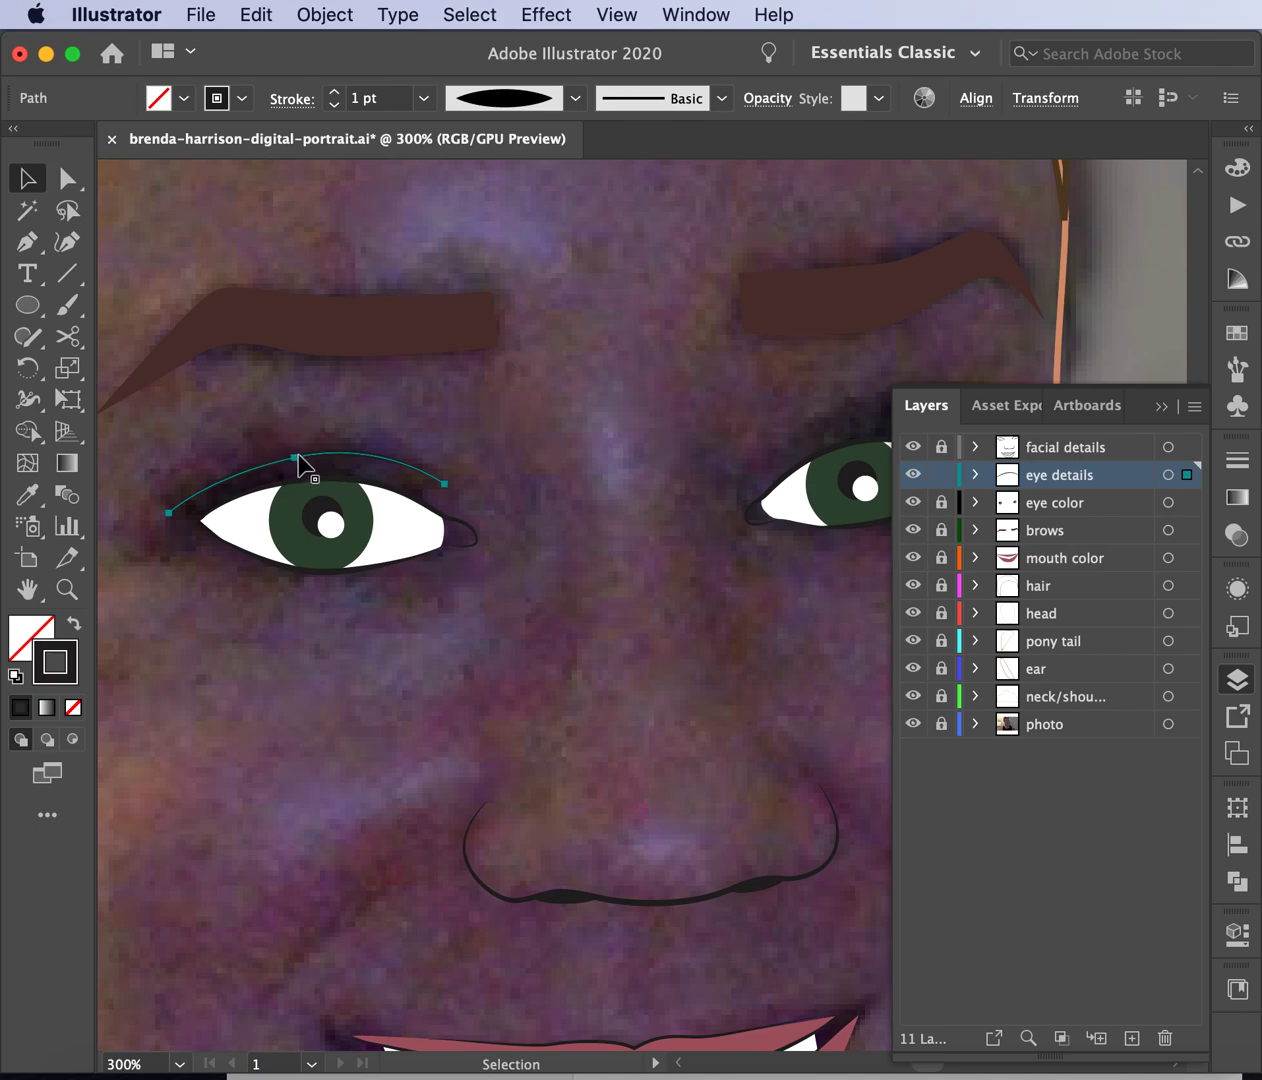
Fine-tune the middle anchor point of the left eyelid crease and deselect the line.
{"action": "left_click", "coordinate": [68, 178]}
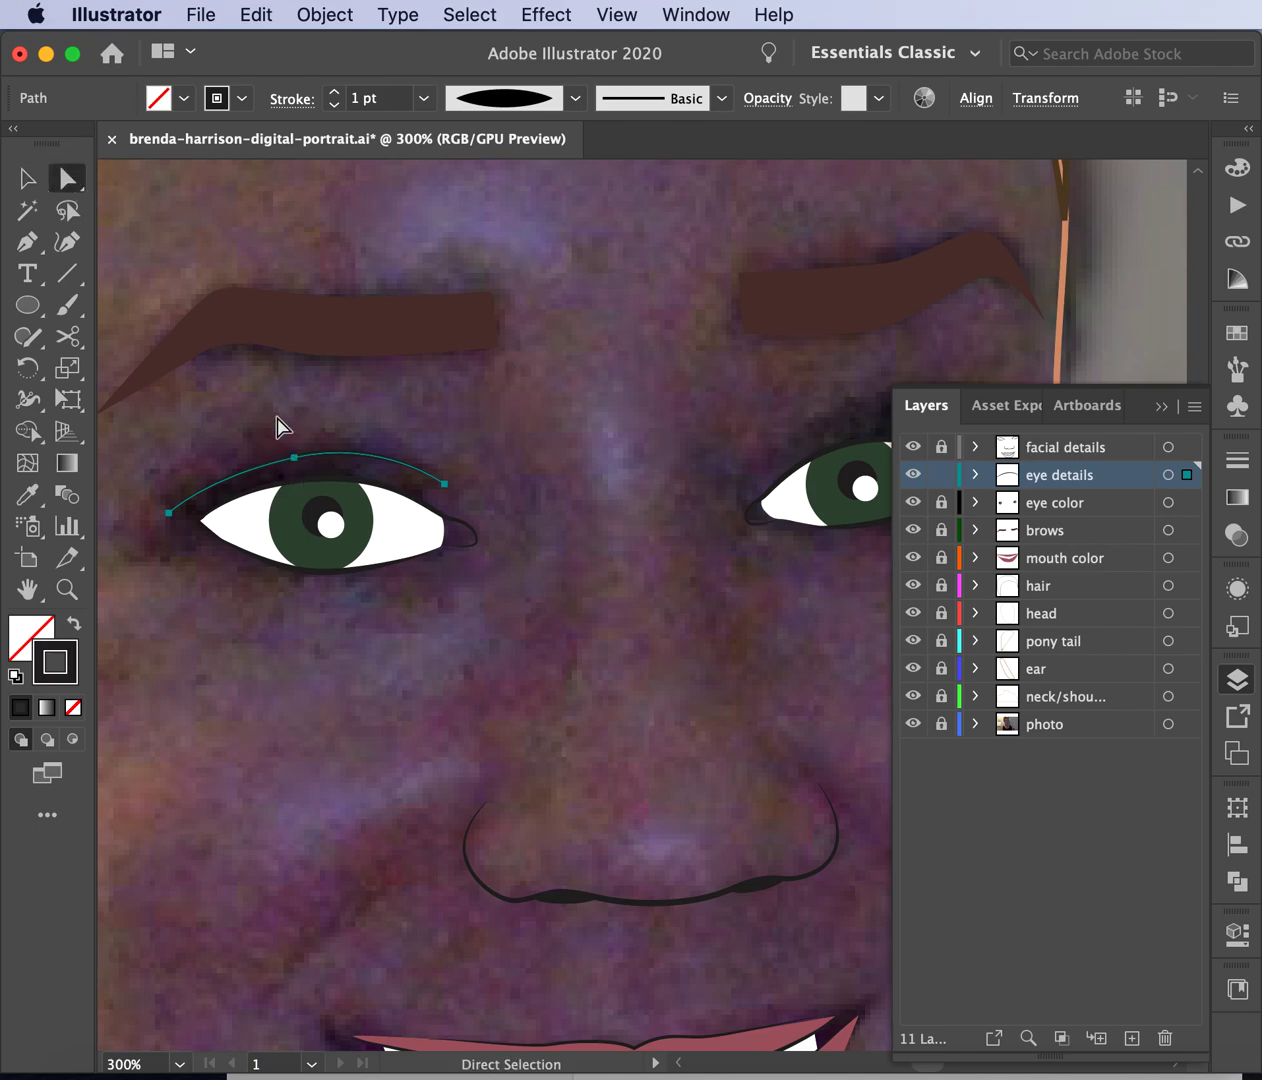
{"action": "left_click", "coordinate": [295, 458]}
{"action": "left_click_drag", "start_coordinate": [302, 461], "coordinate": [293, 460]}
{"action": "left_click", "coordinate": [555, 460]}
Draw a matching open curved eyelid crease above the right eye with the Pen tool, from the inner to the outer corner.
{"action": "scroll", "coordinate": [552, 461], "scroll_direction": "right", "scroll_amount": 5}
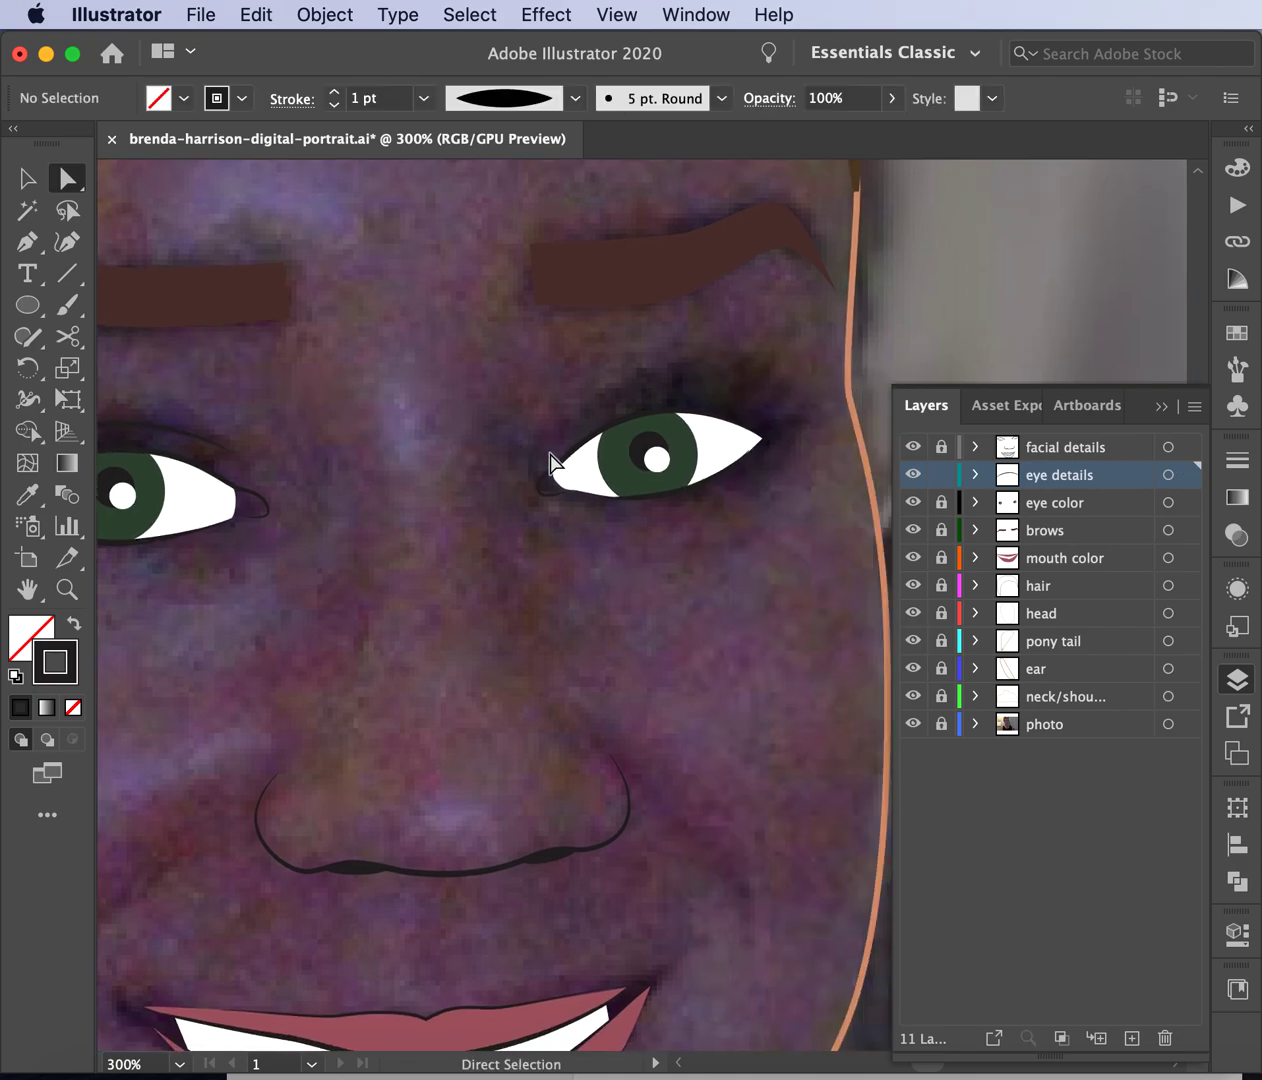
{"action": "left_click", "coordinate": [27, 241]}
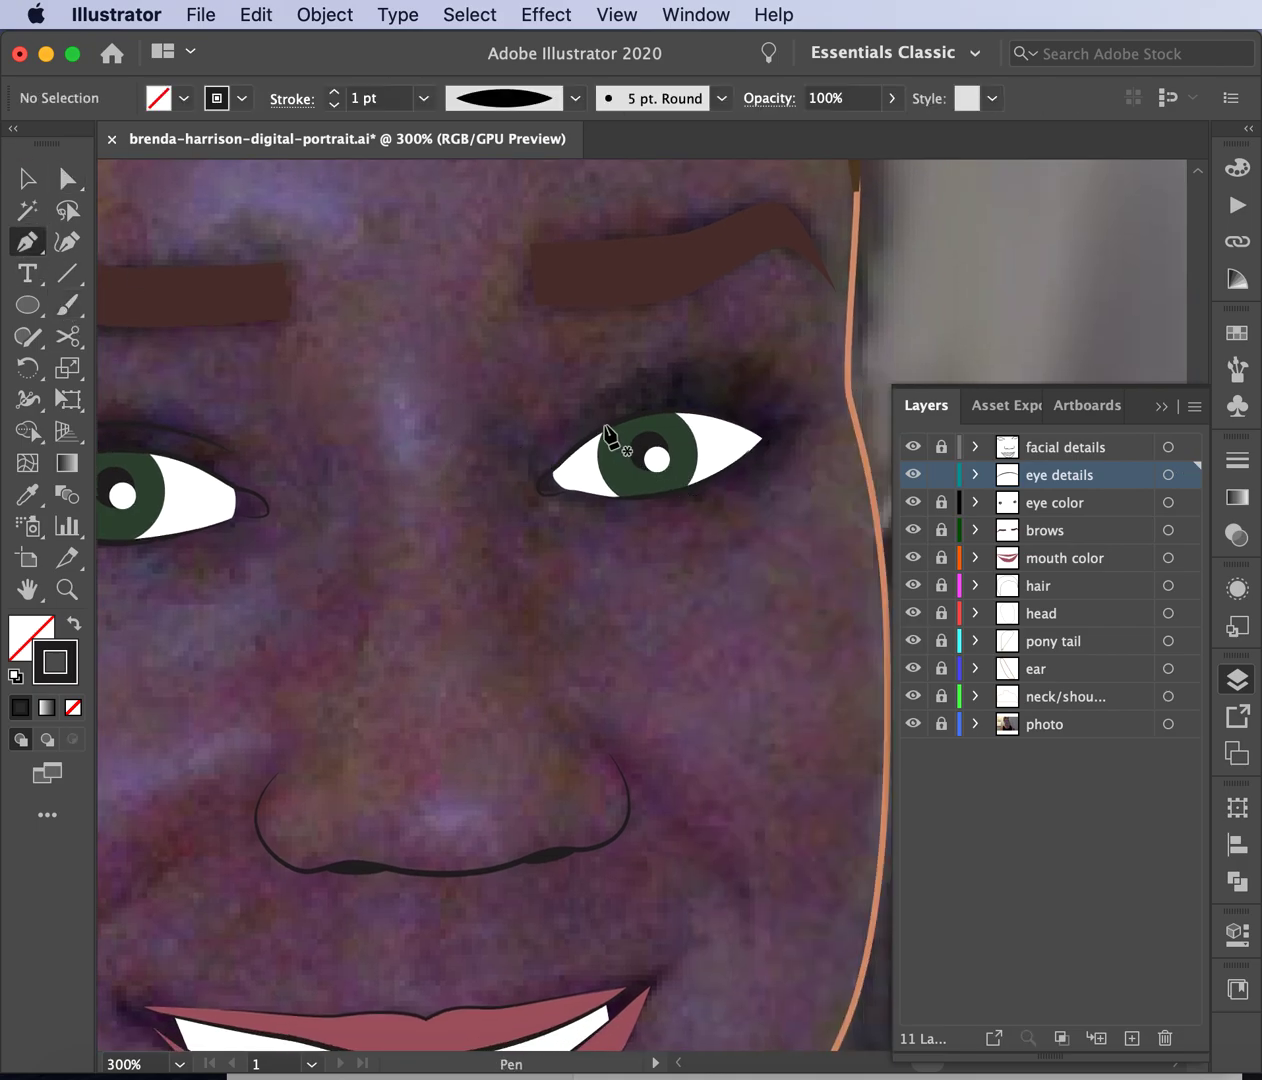
{"action": "left_click", "coordinate": [565, 421]}
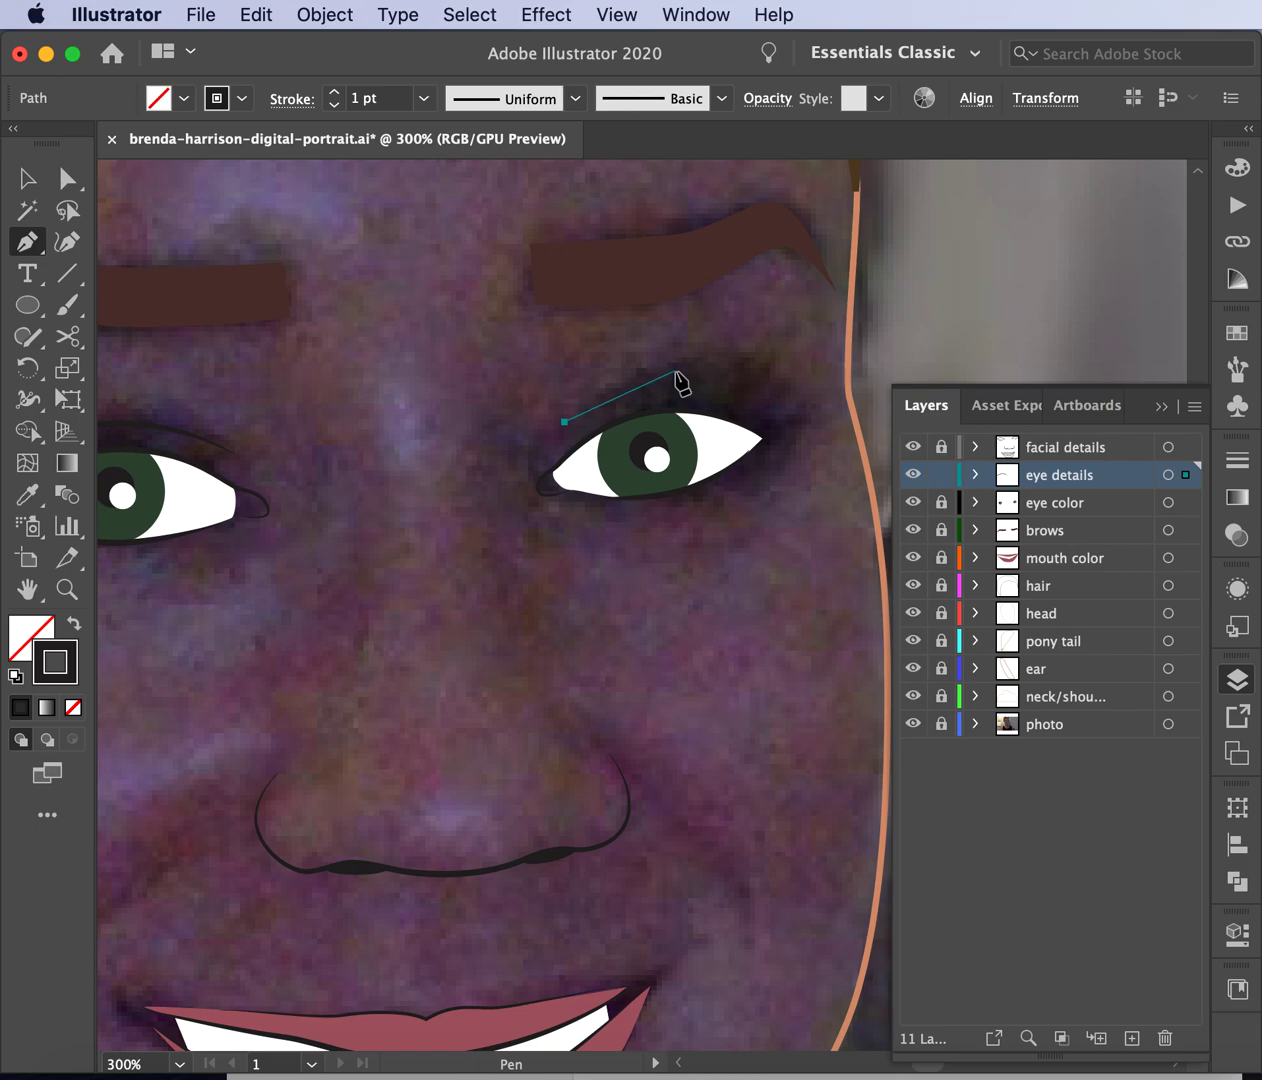
{"action": "left_click_drag", "start_coordinate": [662, 377], "coordinate": [705, 373]}
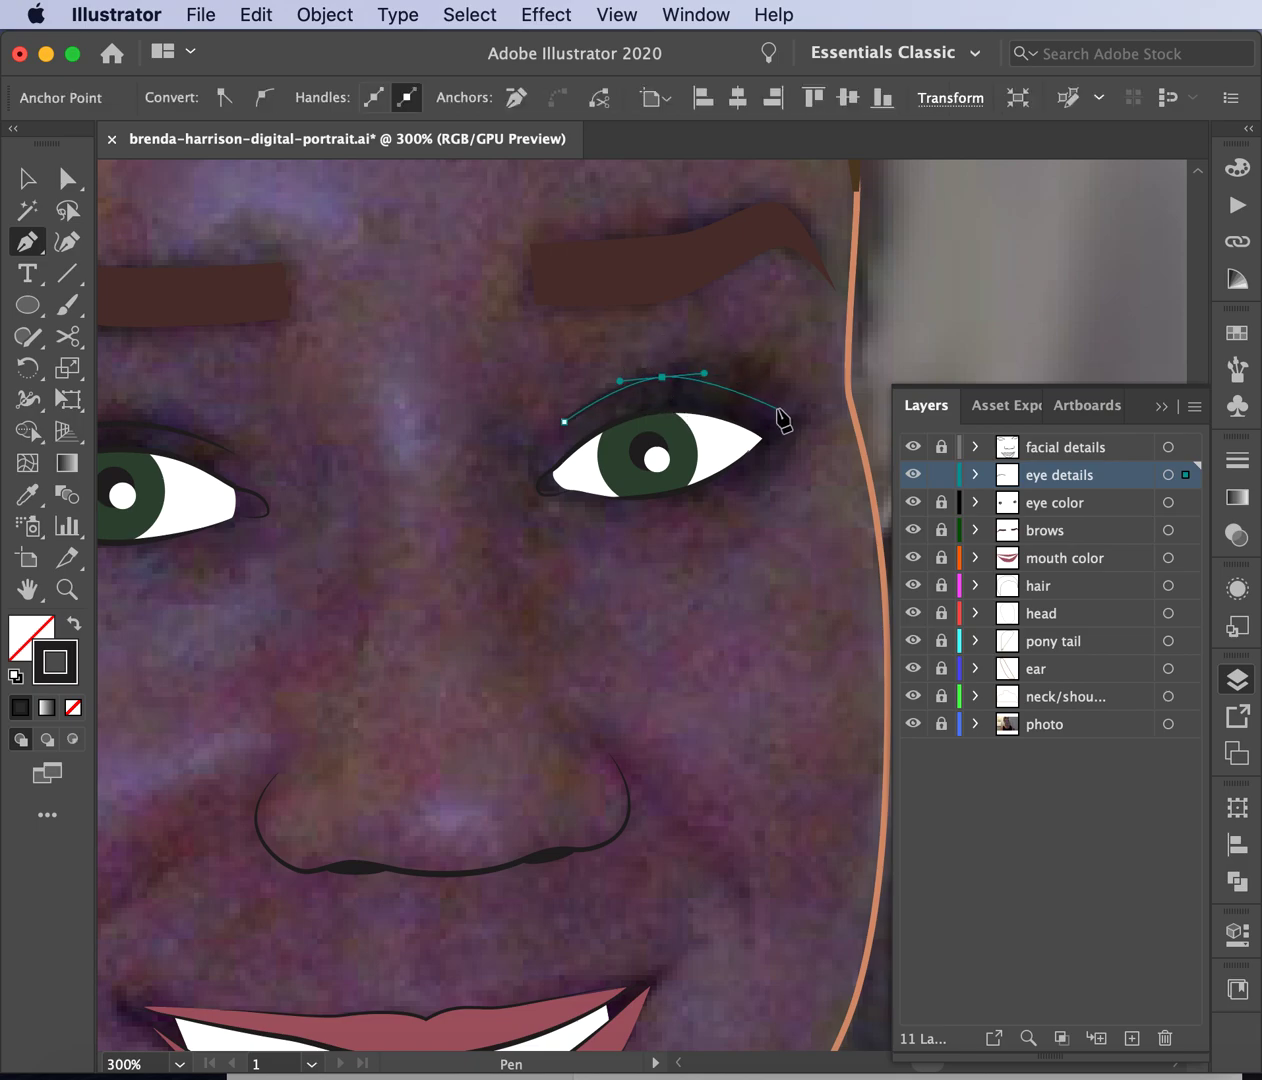
{"action": "left_click_drag", "start_coordinate": [775, 402], "coordinate": [807, 419]}
Move the middle anchor point of the right eyelid crease slightly down.
{"action": "left_click", "coordinate": [27, 179]}
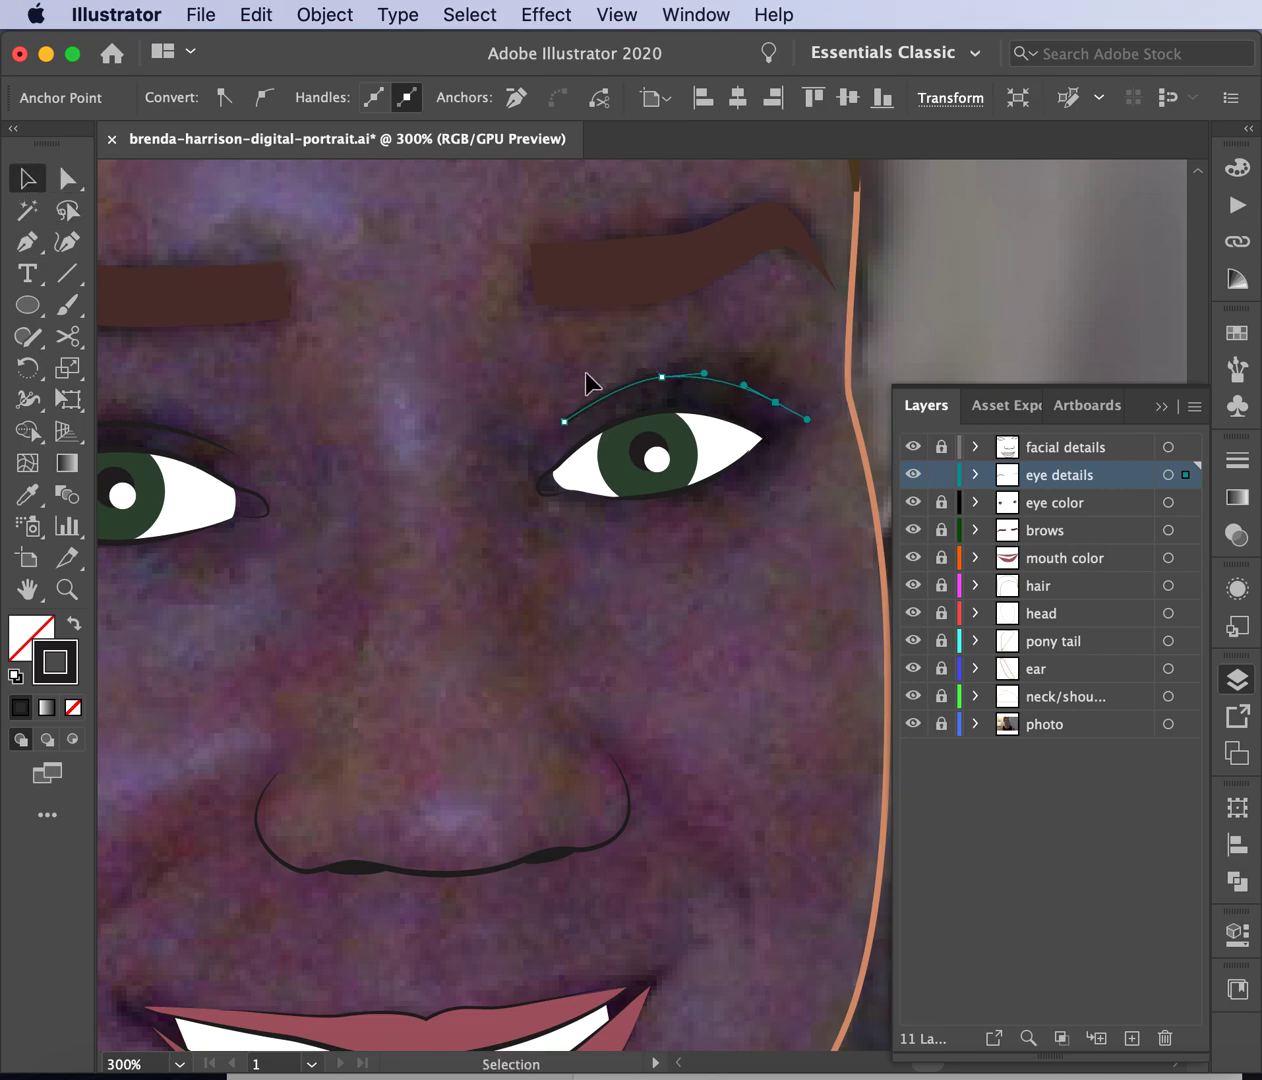
{"action": "left_click", "coordinate": [663, 382]}
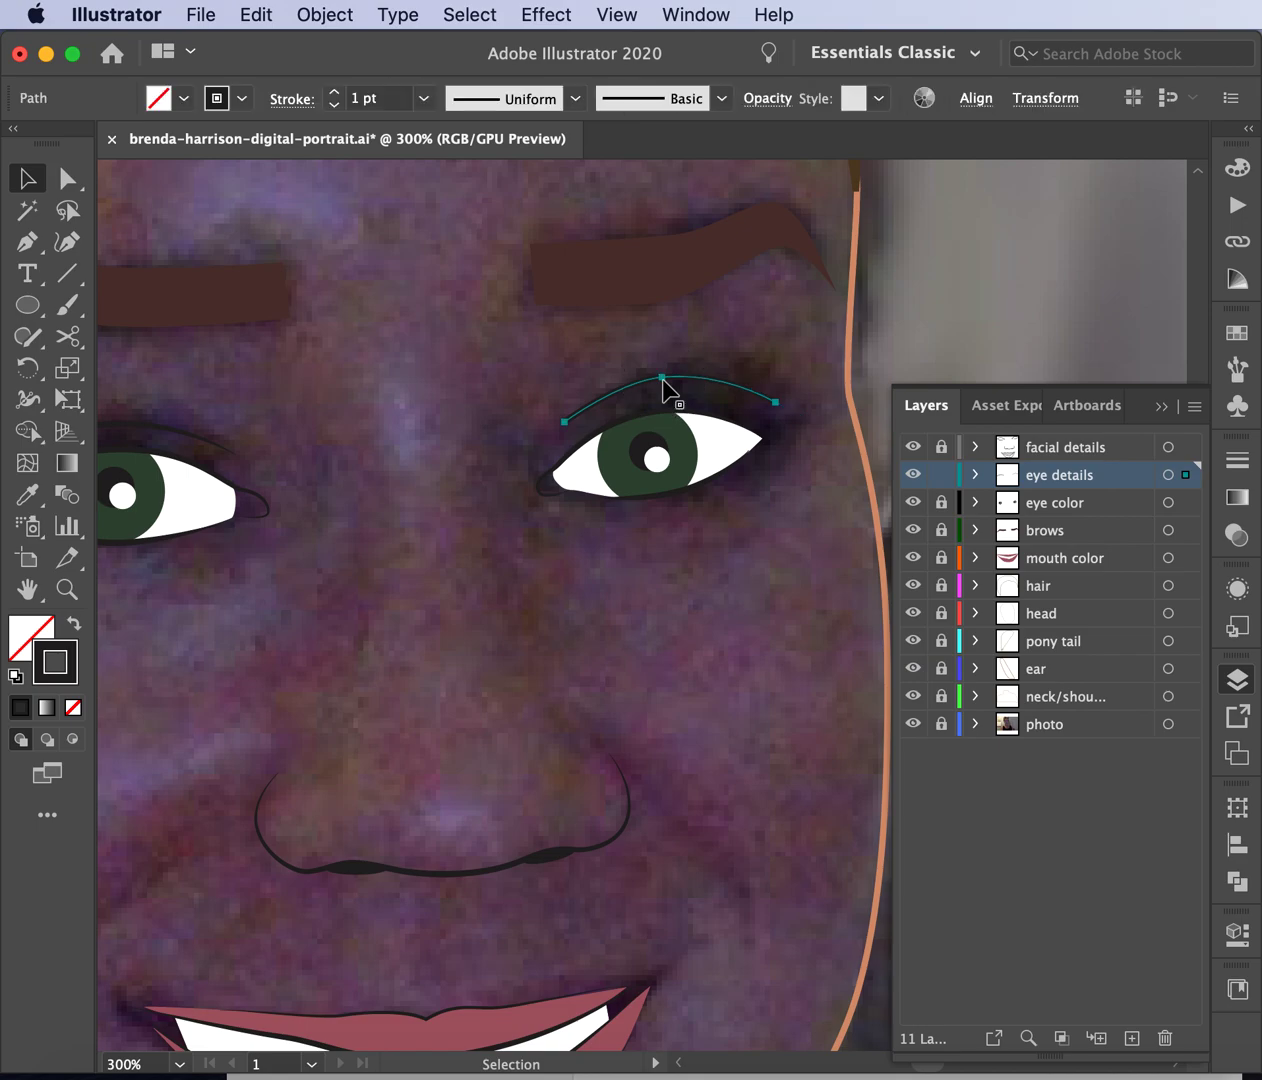
{"action": "left_click", "coordinate": [67, 178]}
{"action": "left_click_drag", "start_coordinate": [662, 377], "coordinate": [659, 385]}
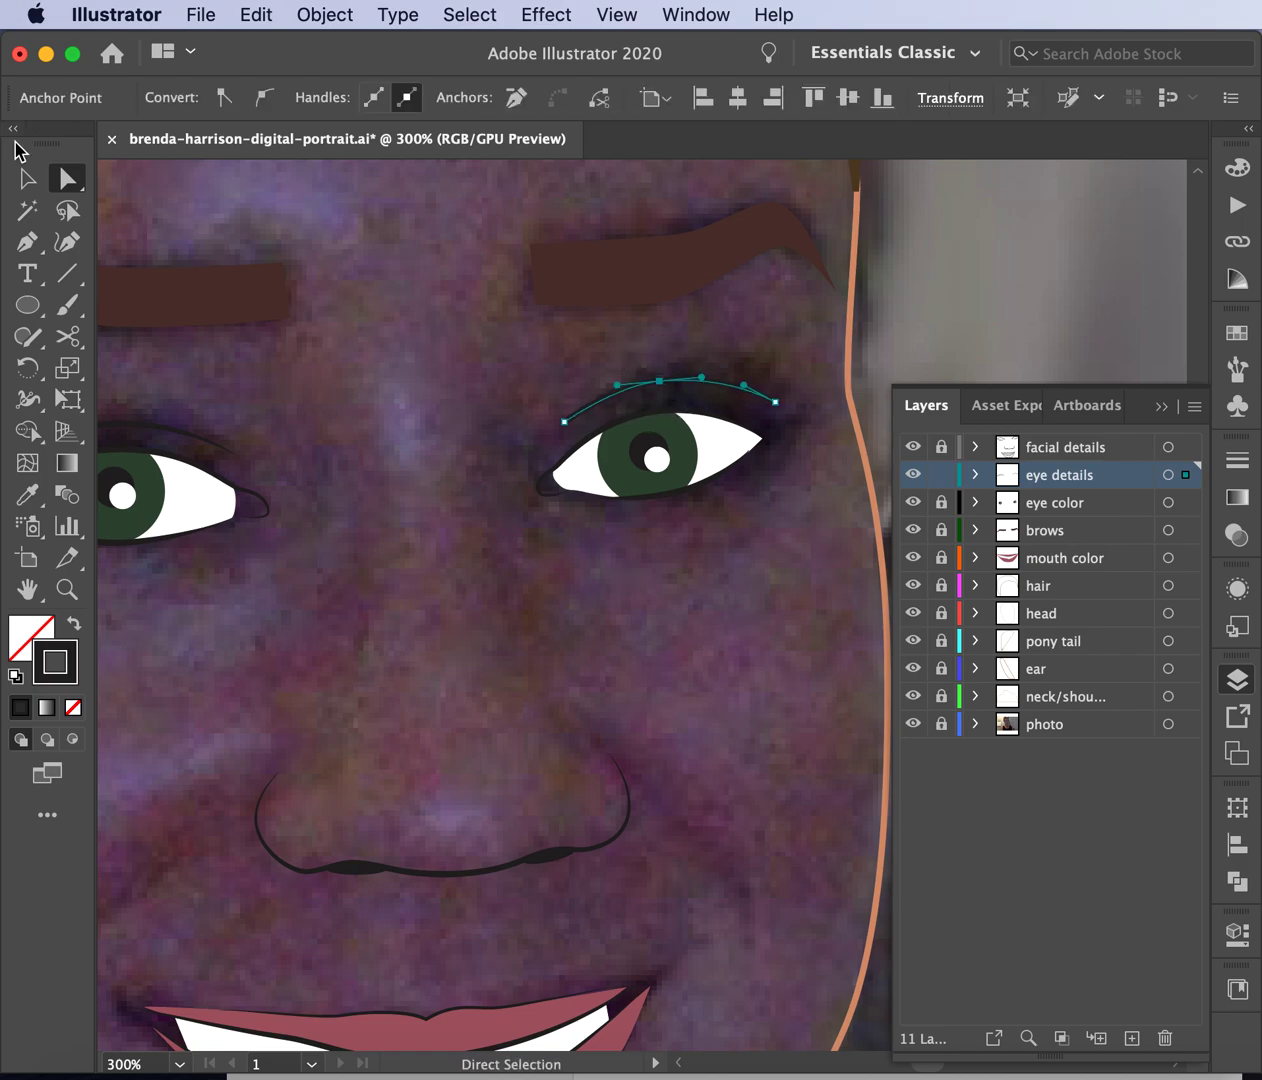
Apply the lens-shaped tapered width profile to the right eyelid crease and deselect it.
{"action": "left_click", "coordinate": [27, 178]}
{"action": "left_click", "coordinate": [612, 412]}
{"action": "left_click", "coordinate": [614, 398]}
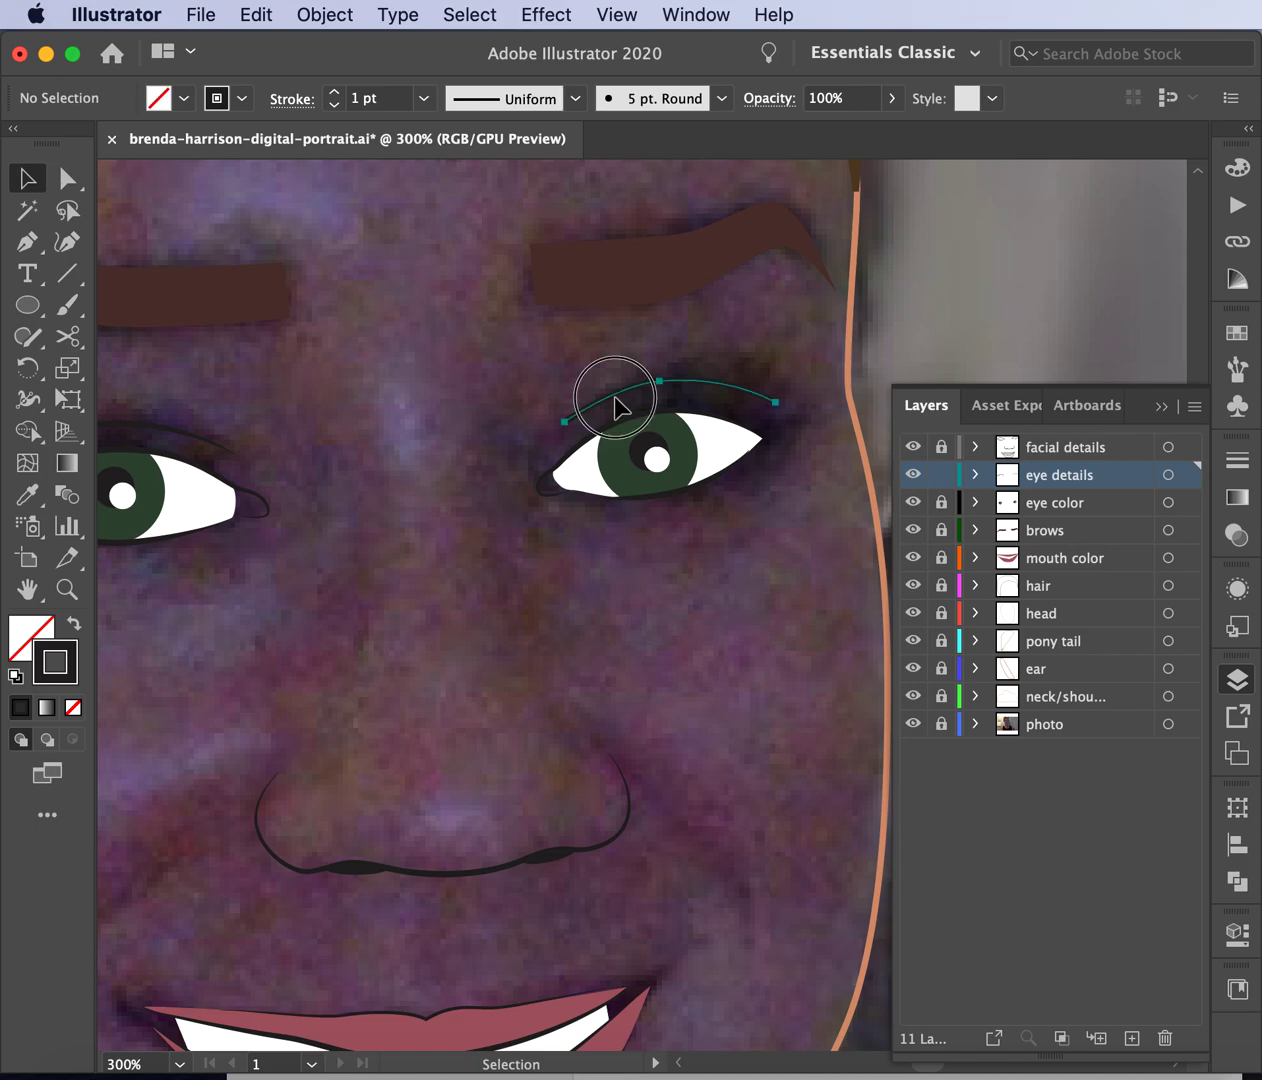
{"action": "left_click", "coordinate": [570, 105]}
{"action": "left_click", "coordinate": [545, 195]}
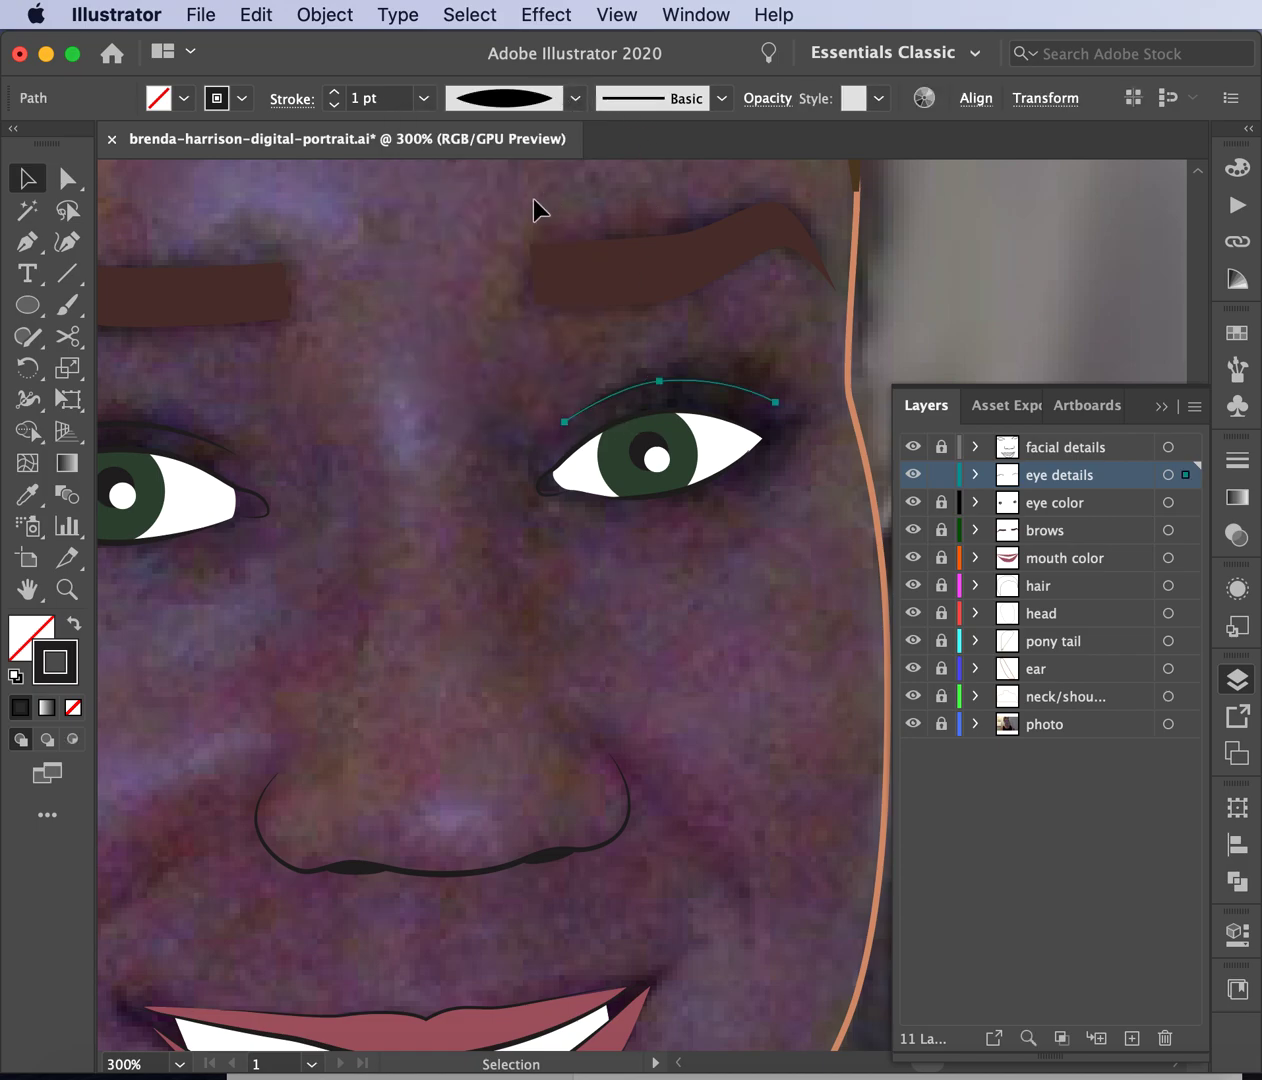
{"action": "left_click", "coordinate": [434, 338]}
{"action": "scroll", "coordinate": [430, 494], "scroll_direction": "left", "scroll_amount": 6}
{"action": "scroll", "coordinate": [430, 494], "scroll_direction": "down", "scroll_amount": 2}
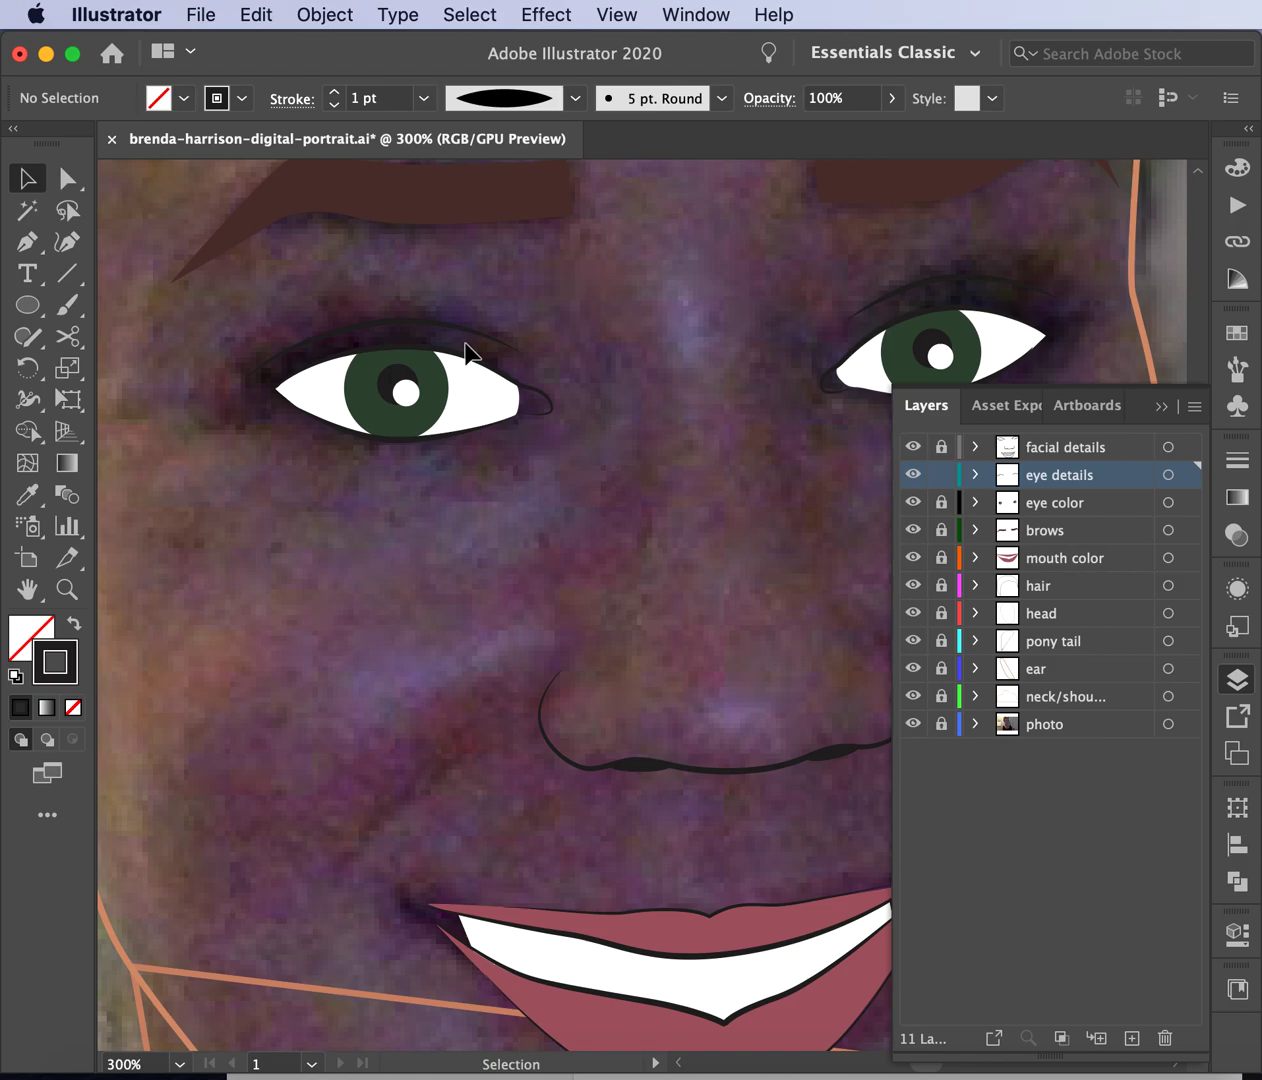
Create a new layer named lashes above the eye details layer and lock the eye details layer.
{"action": "left_click", "coordinate": [30, 250]}
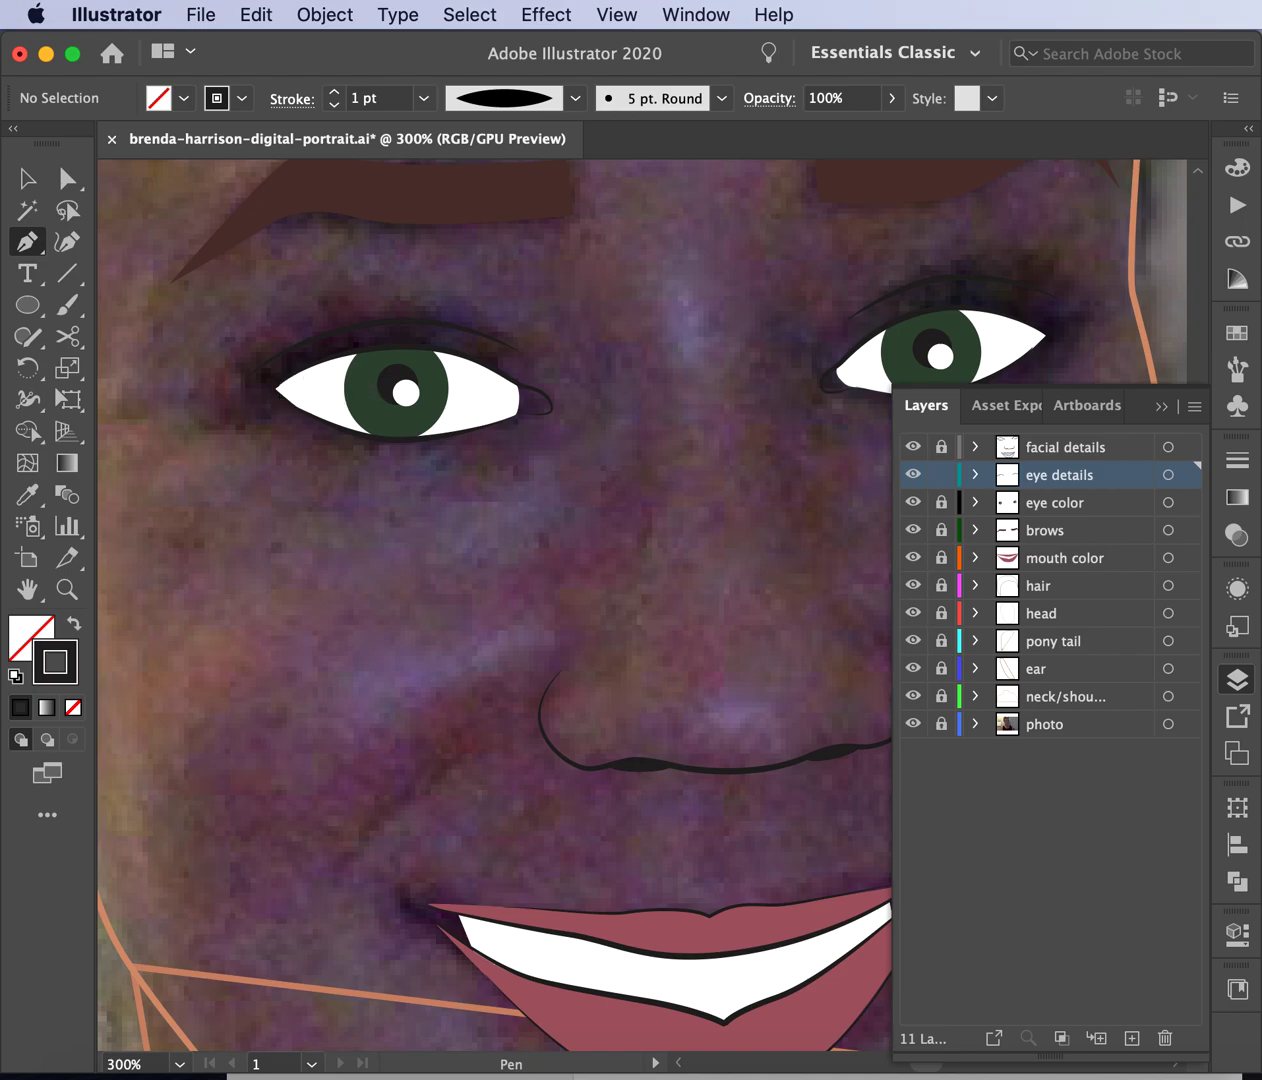
{"action": "left_click", "coordinate": [1132, 1038]}
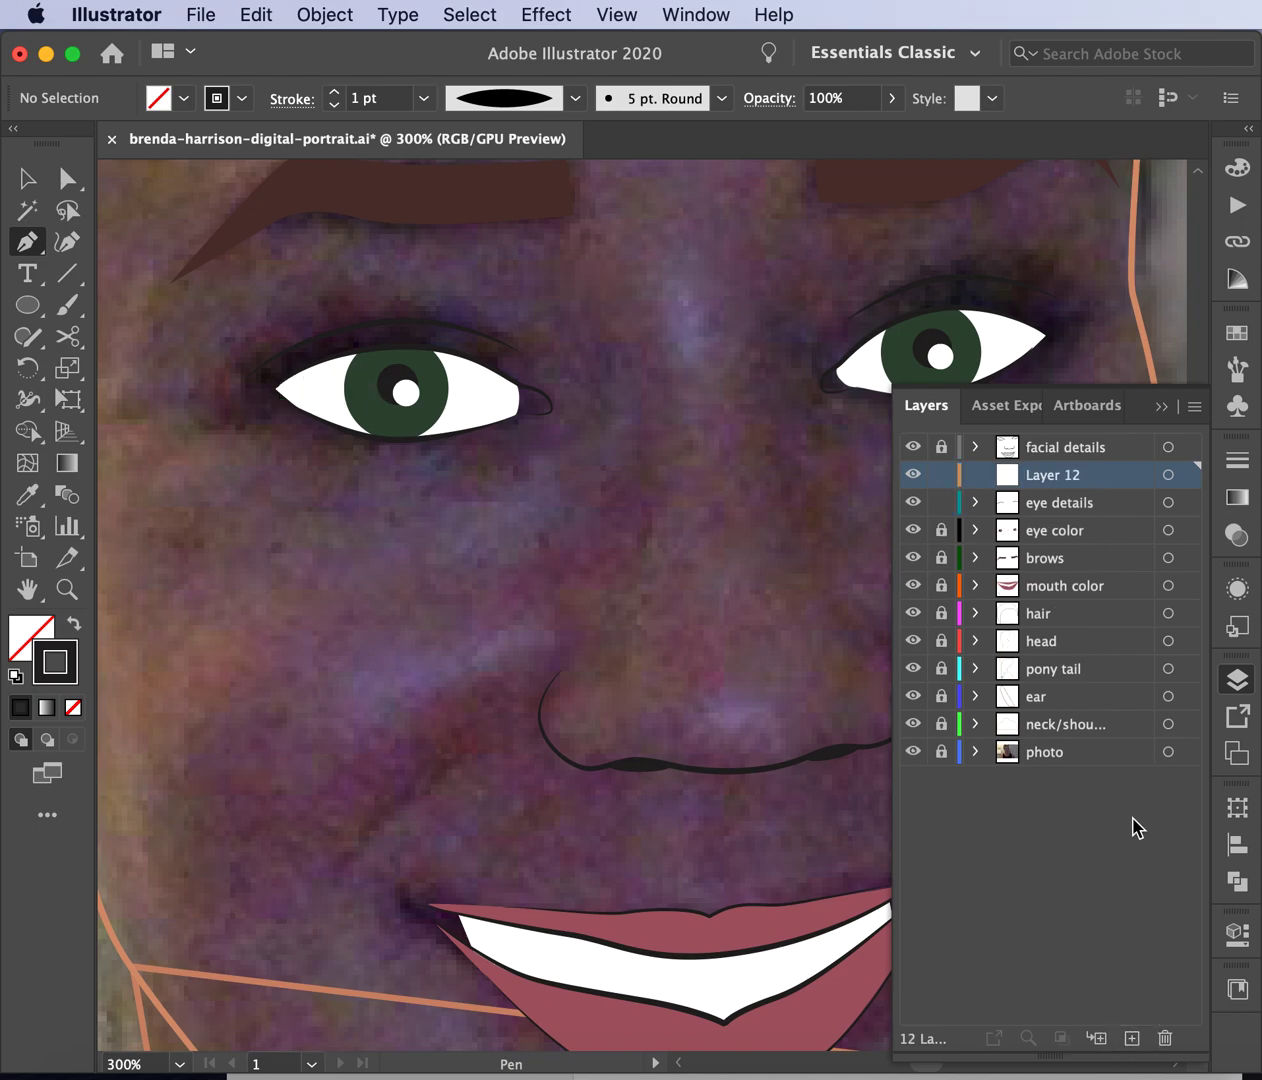
{"action": "double_click", "coordinate": [1059, 474]}
{"action": "type", "text": "lashes"}
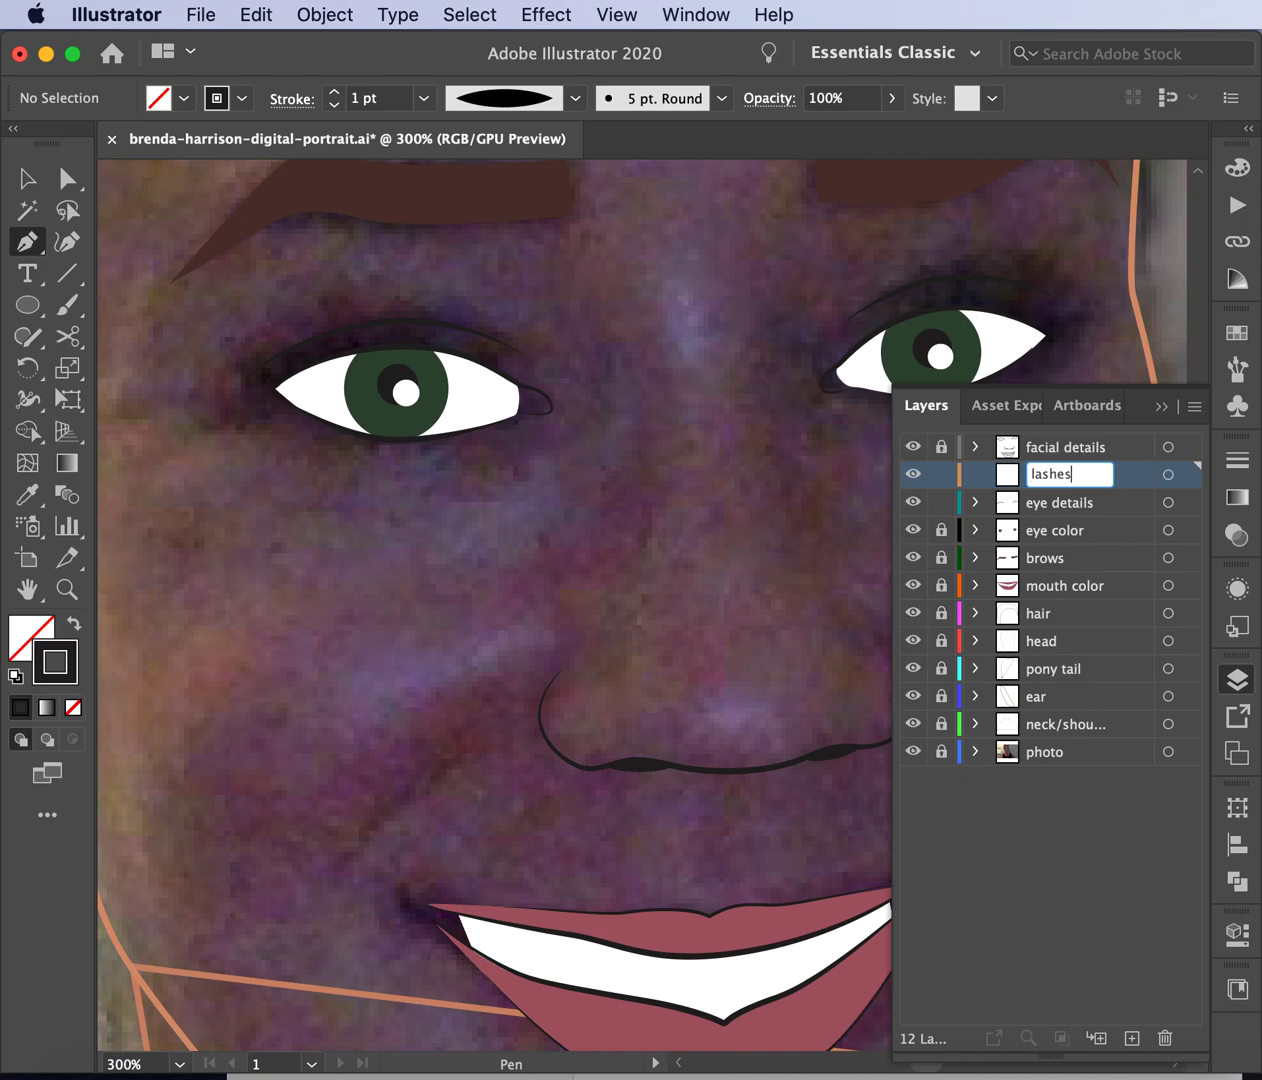
{"action": "left_click", "coordinate": [941, 502]}
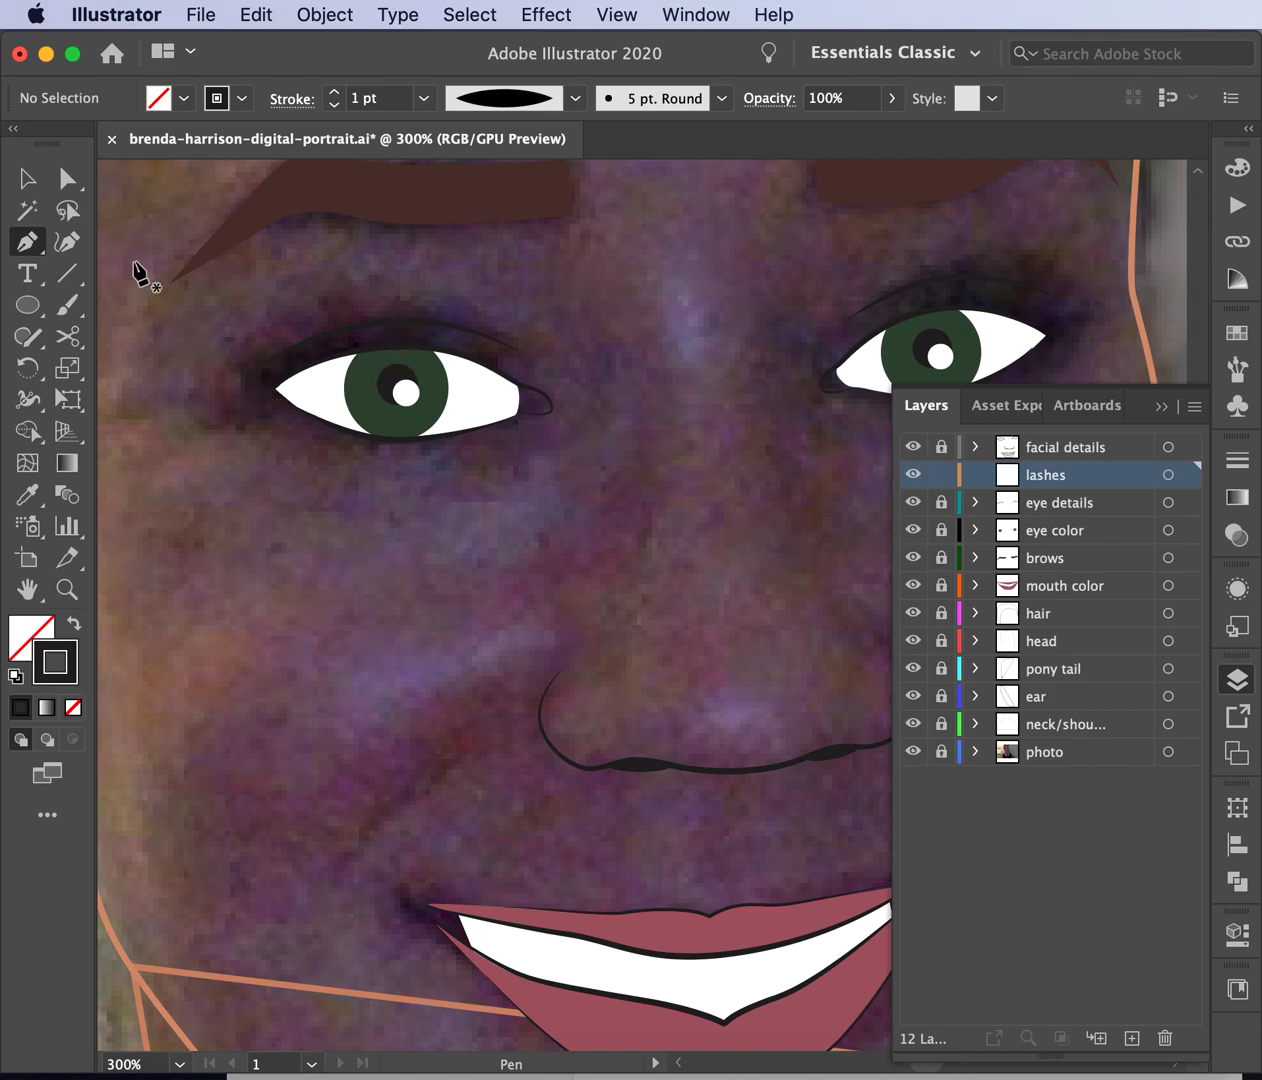
Draw a curved eyelash with the Pen tool from the left eye's upper lid above the iris, sweeping up and outward, and deselect it.
{"action": "left_click", "coordinate": [374, 350]}
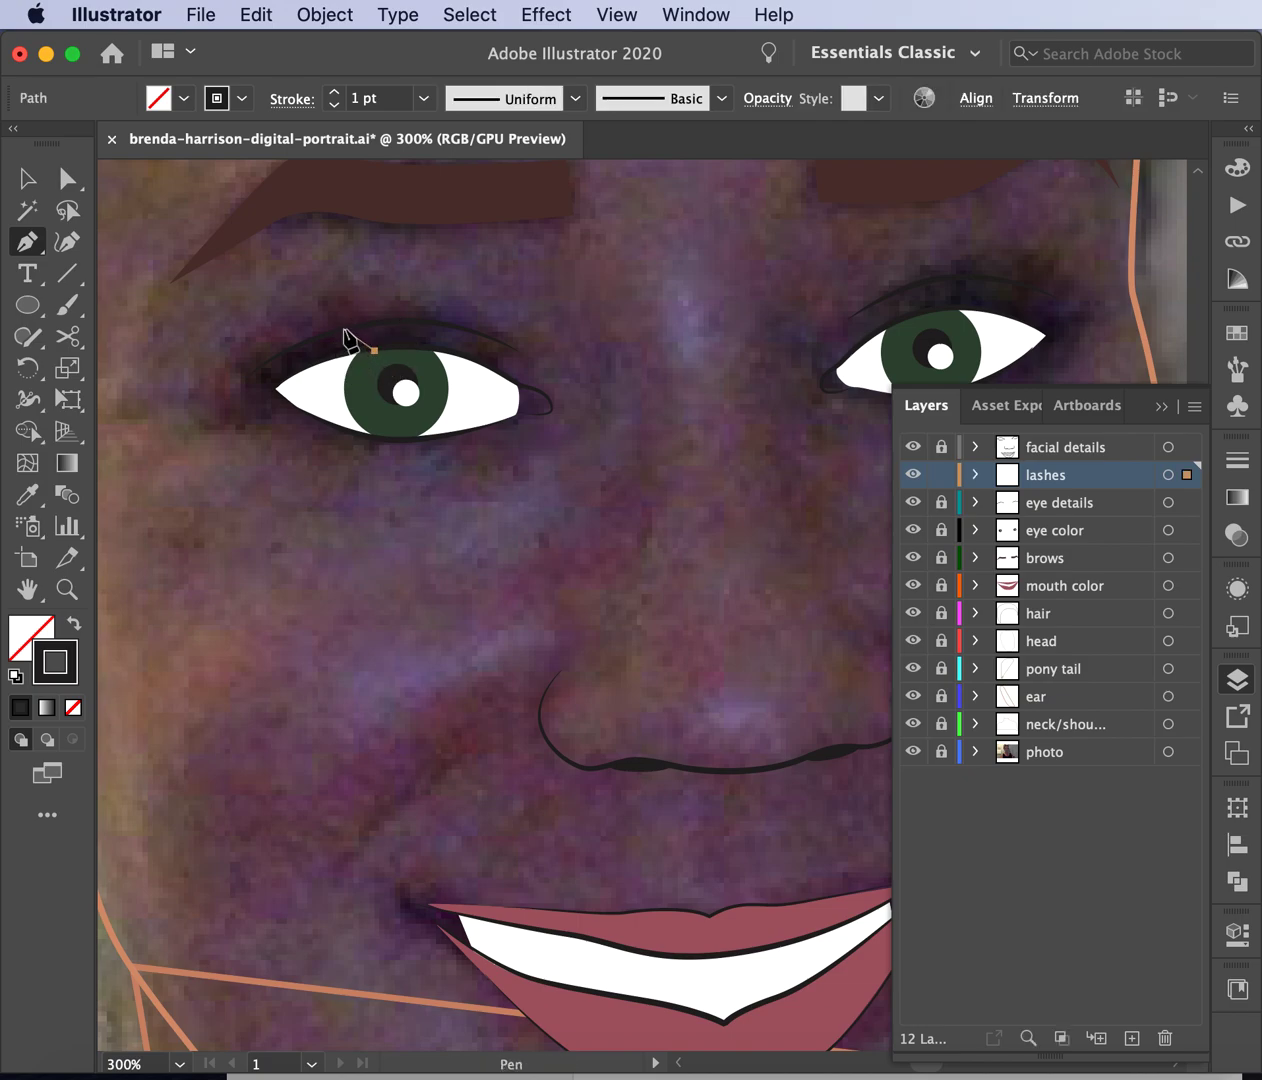
{"action": "mouse_move", "coordinate": [340, 332]}
{"action": "left_mouse_down"}
{"action": "mouse_move", "coordinate": [320, 318]}
{"action": "mouse_move", "coordinate": [322, 300]}
{"action": "left_mouse_up"}
{"action": "left_click", "coordinate": [319, 293]}
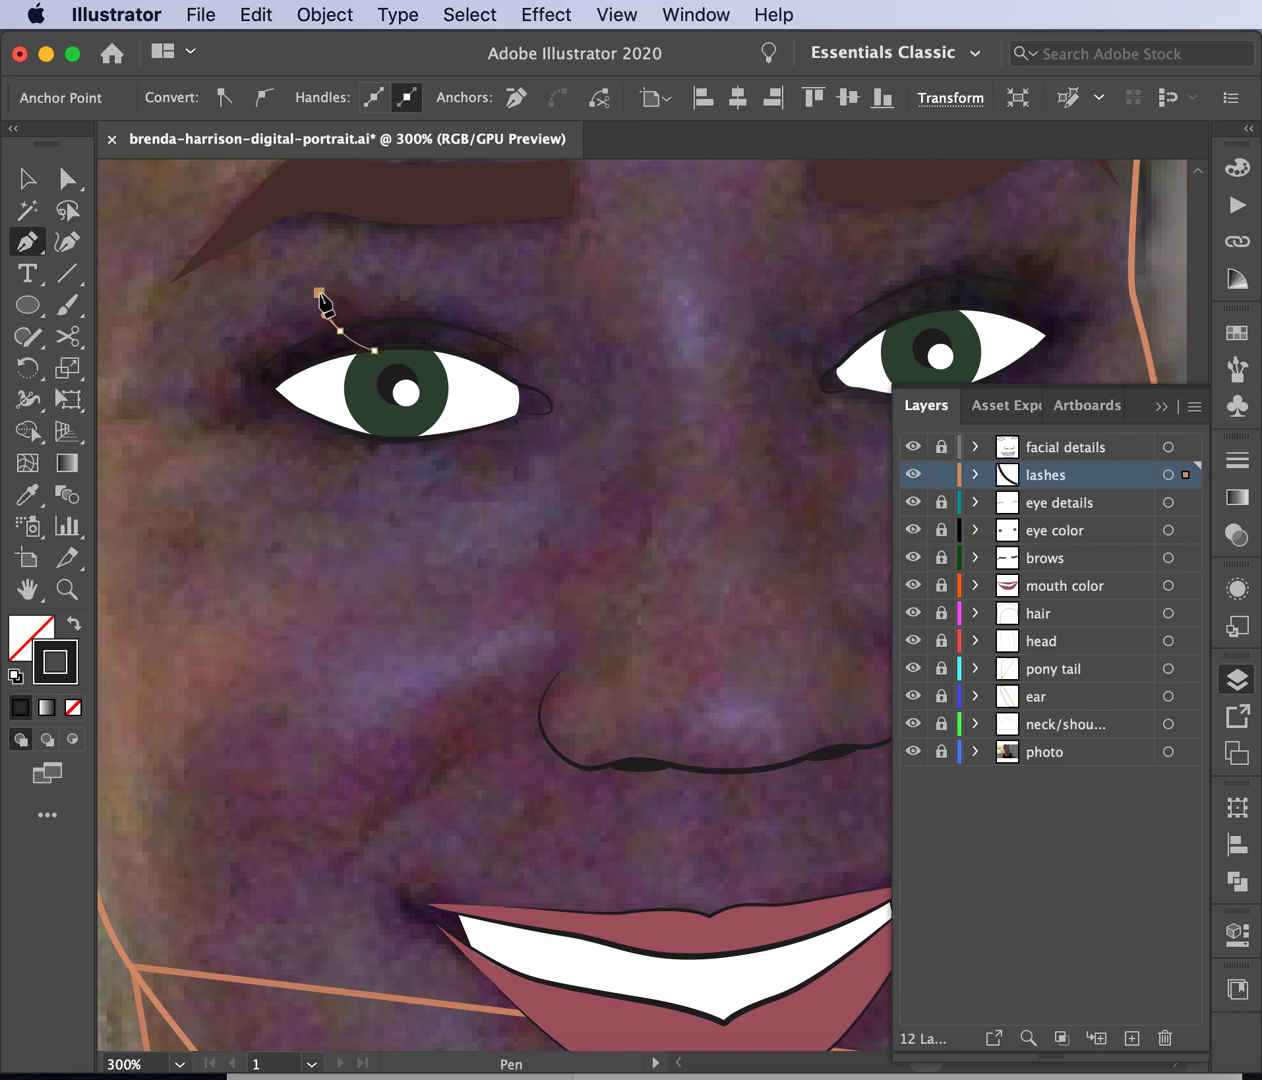
{"action": "left_click", "coordinate": [28, 181]}
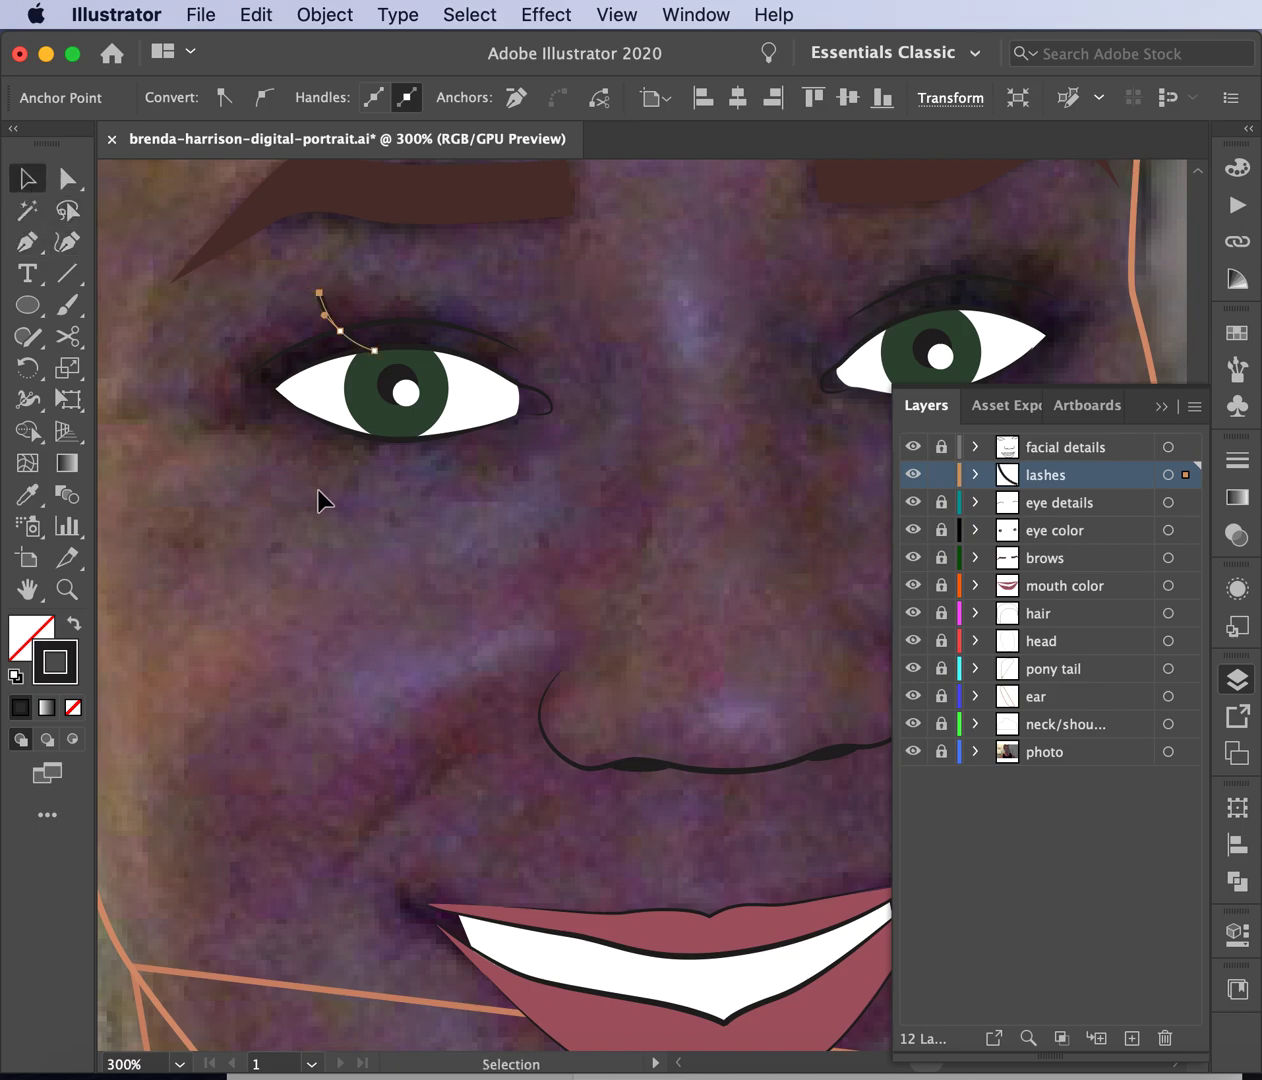
{"action": "left_click", "coordinate": [315, 487]}
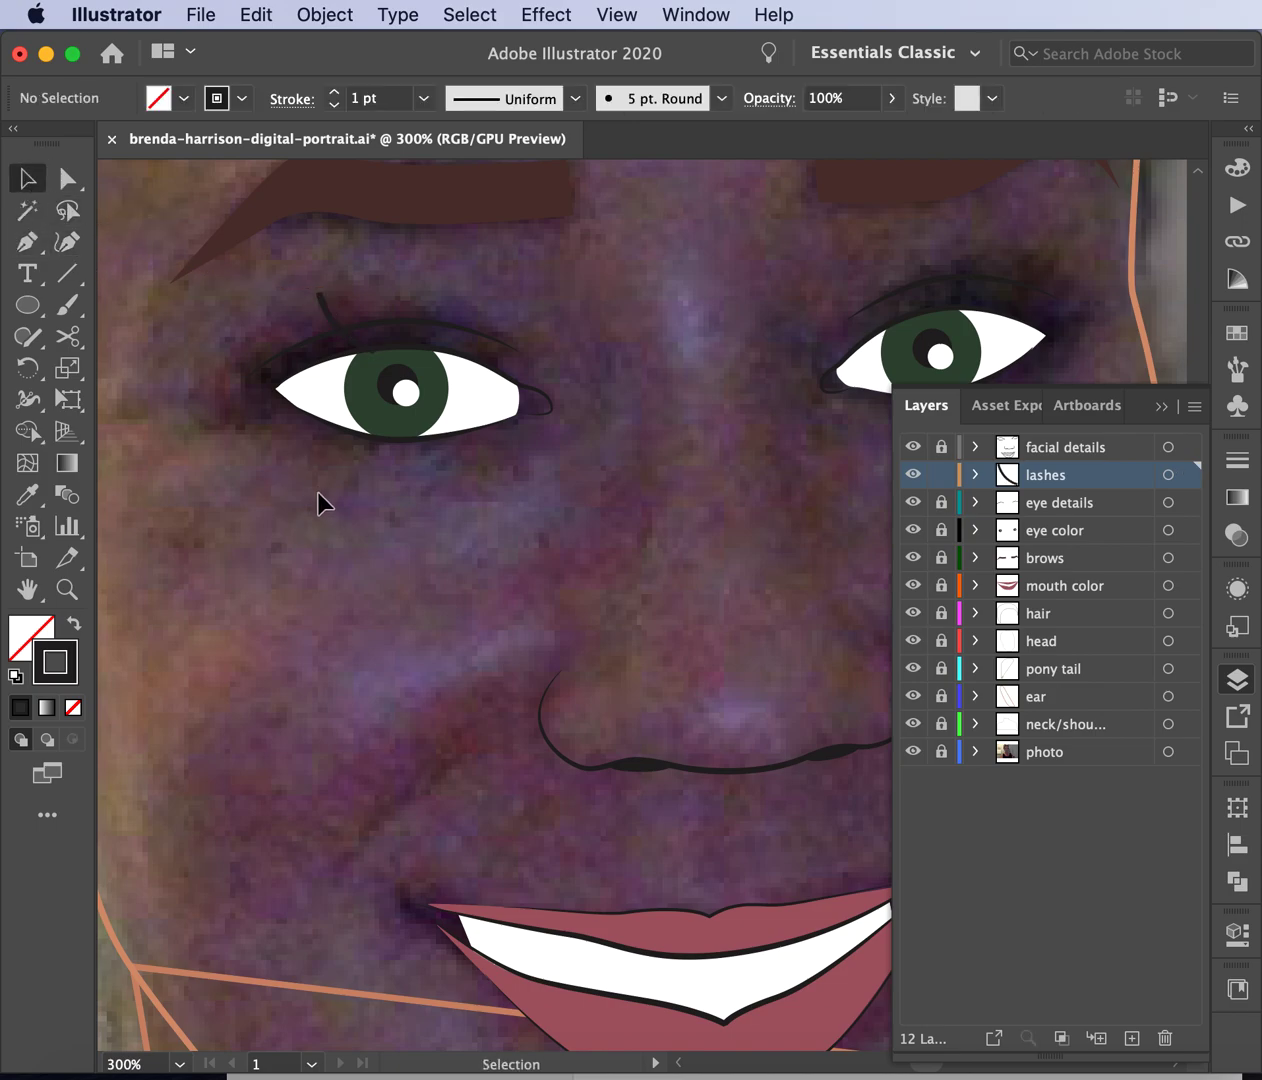
Apply the lens-shaped tapered width profile to the first eyelash and deselect it.
{"action": "left_click", "coordinate": [341, 334]}
{"action": "left_click", "coordinate": [576, 98]}
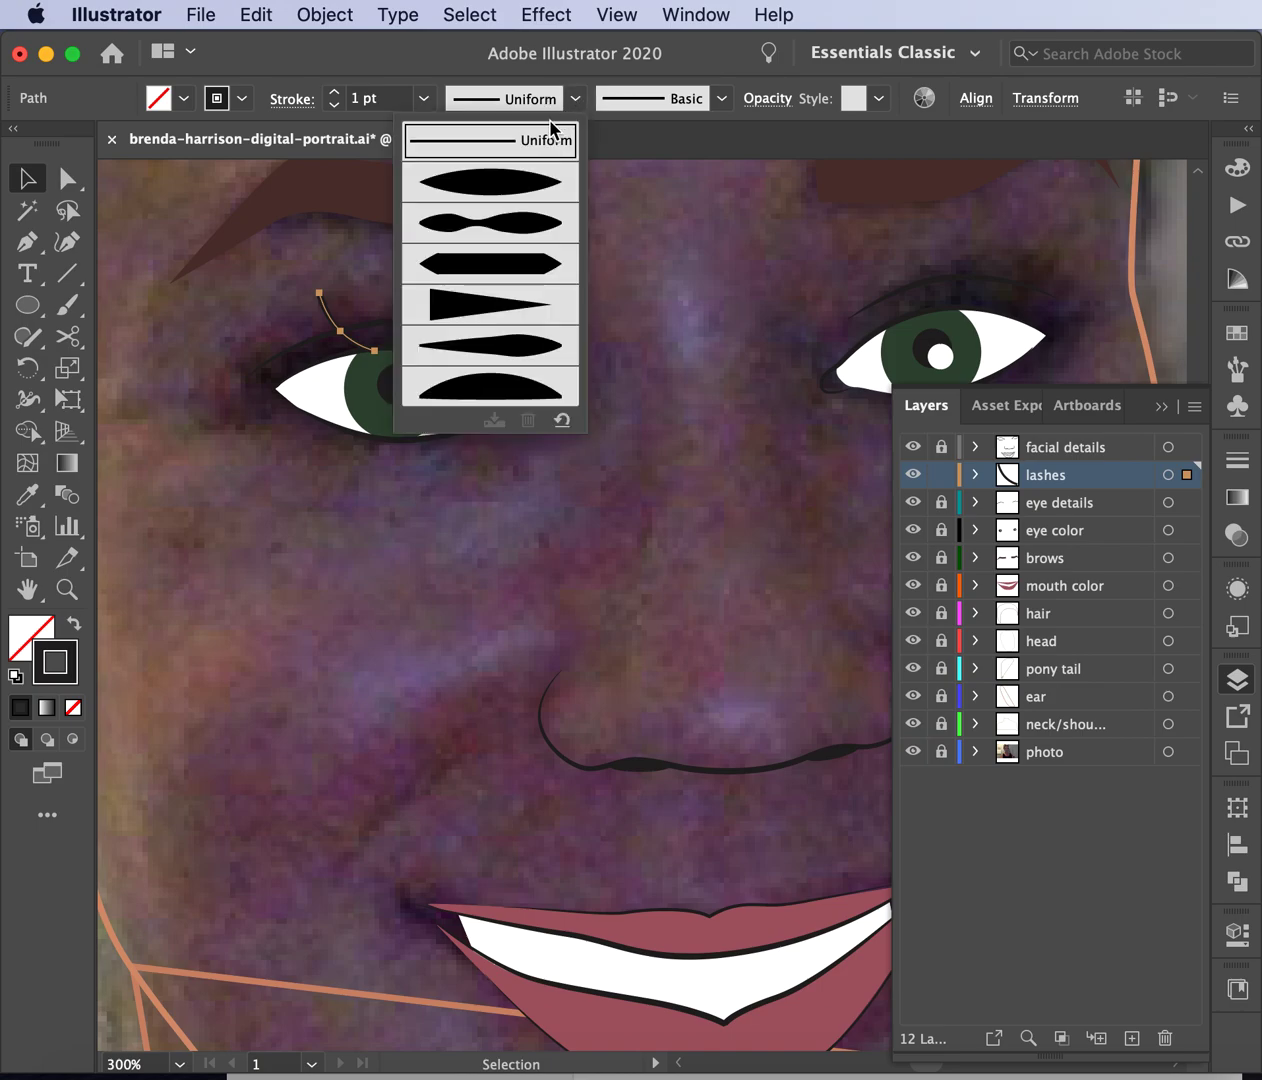
{"action": "left_click", "coordinate": [518, 185]}
{"action": "left_click", "coordinate": [405, 275]}
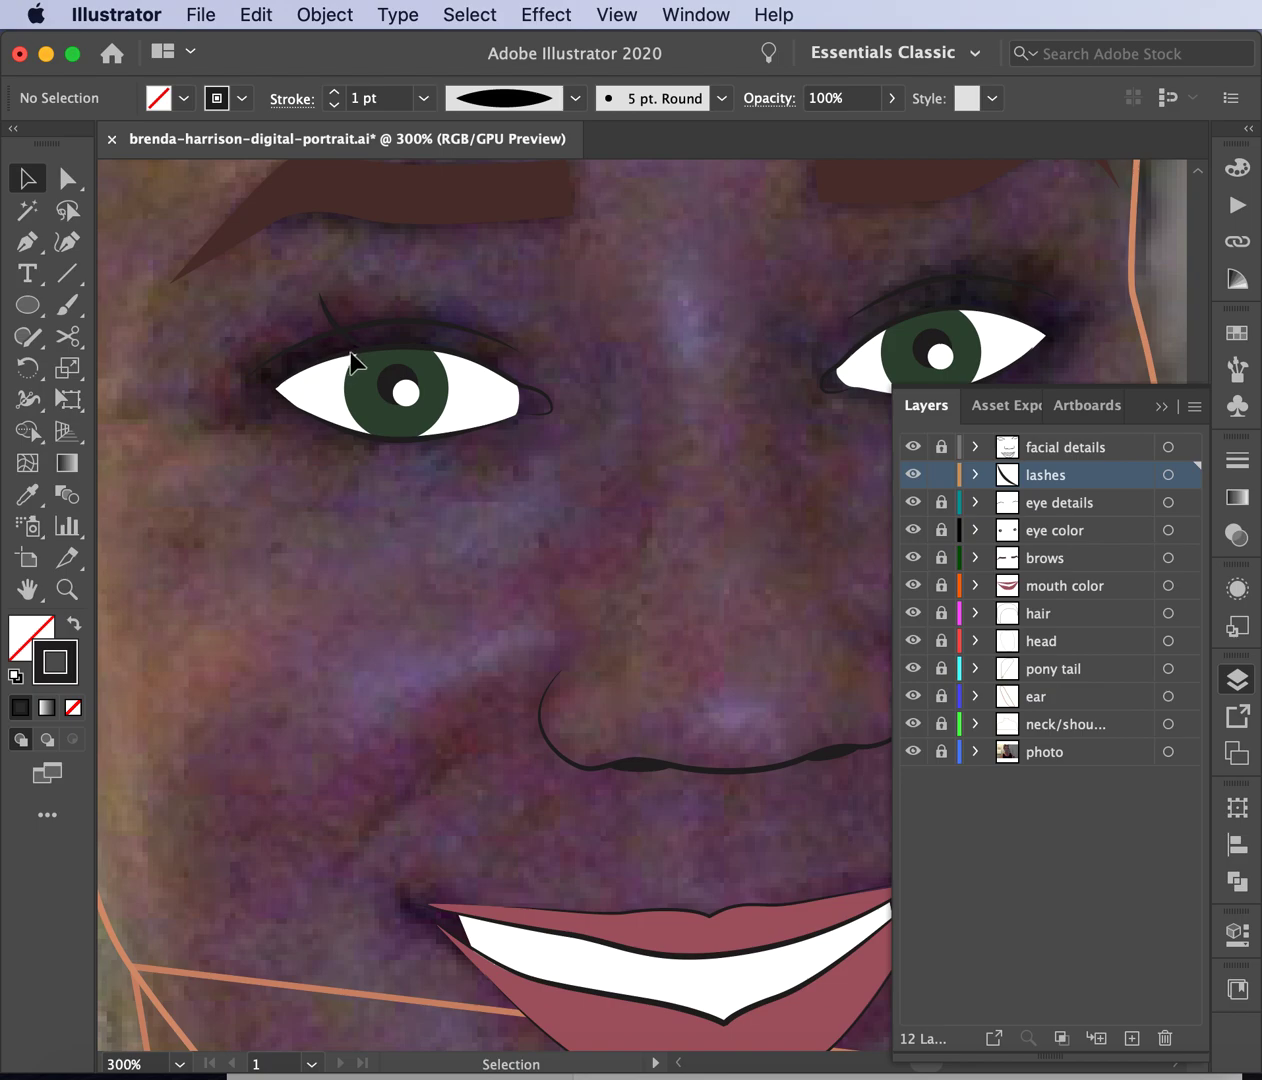
Draw a second curved eyelash with the Pen tool, flicking outward and up from the left eye's outer corner.
{"action": "left_click", "coordinate": [27, 241]}
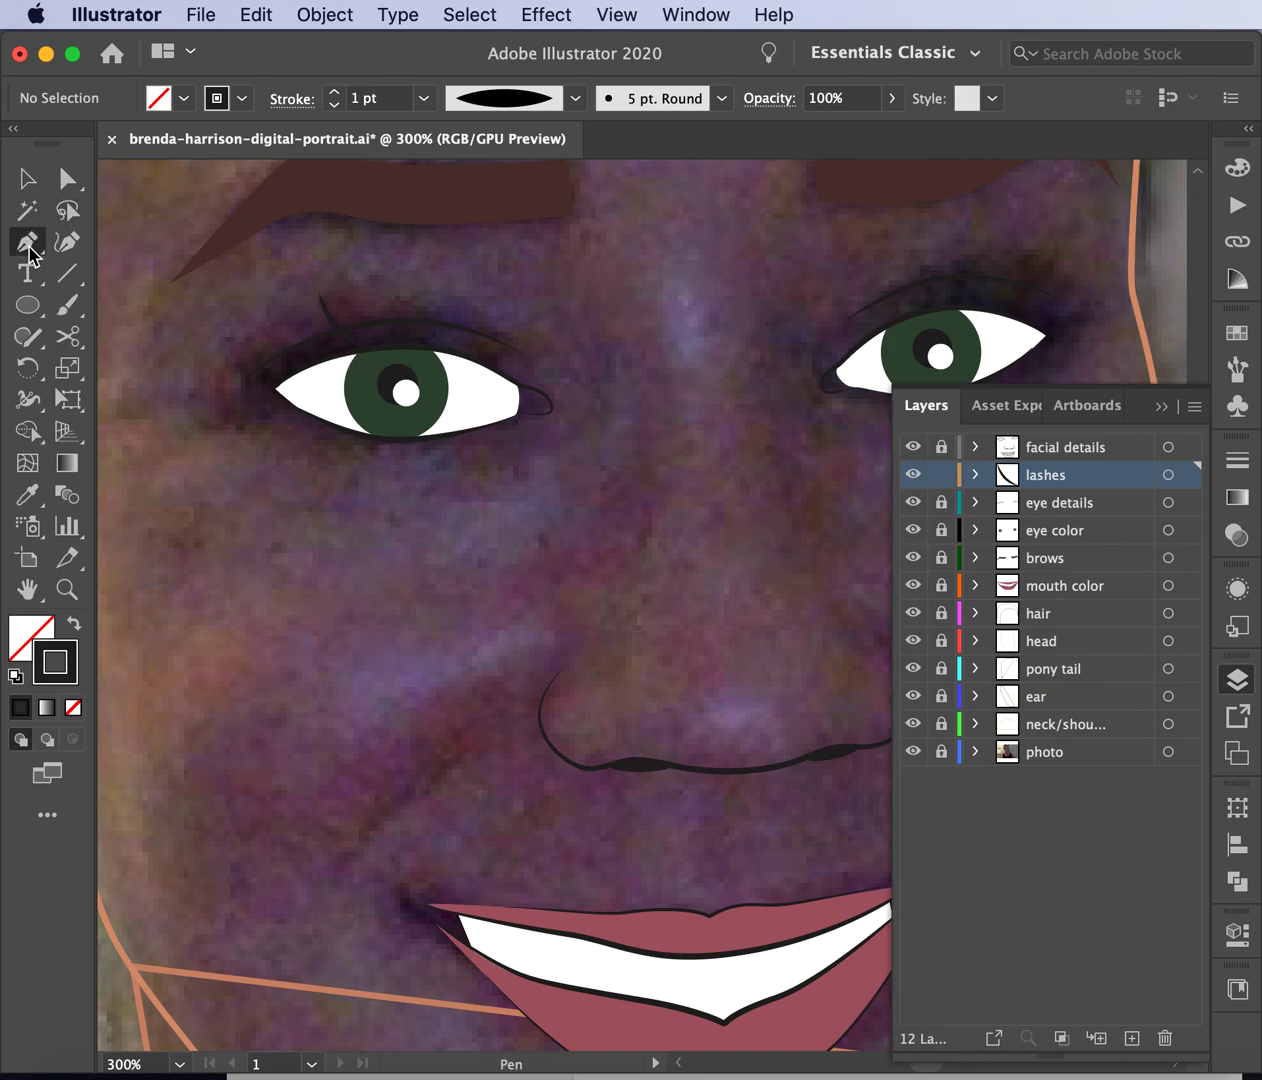
{"action": "left_click", "coordinate": [277, 383]}
{"action": "left_click_drag", "start_coordinate": [238, 377], "coordinate": [212, 357]}
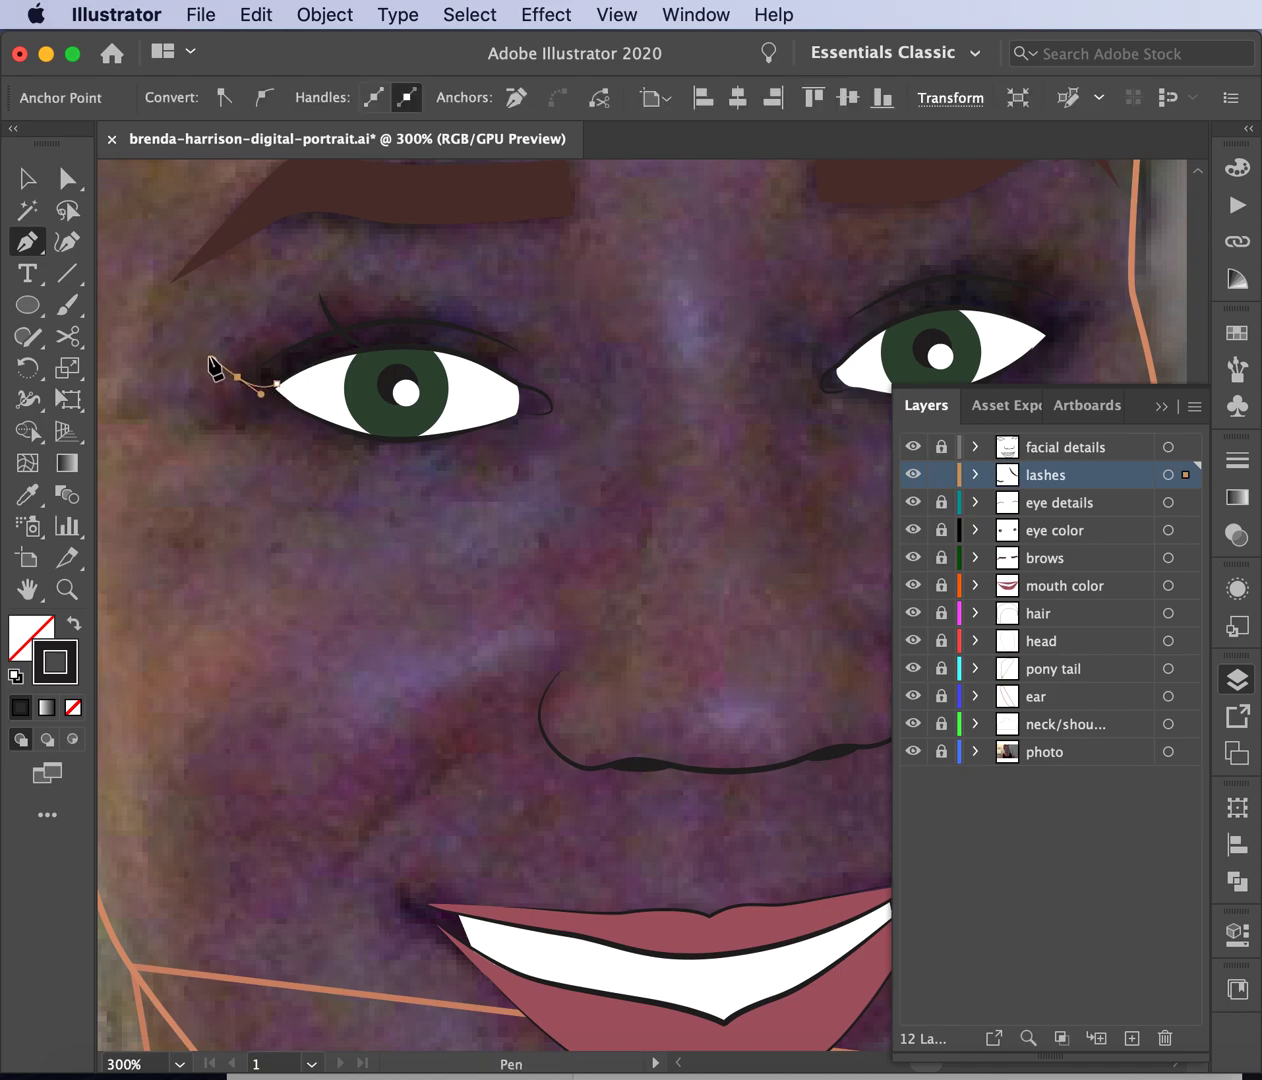
{"action": "left_click", "coordinate": [210, 353]}
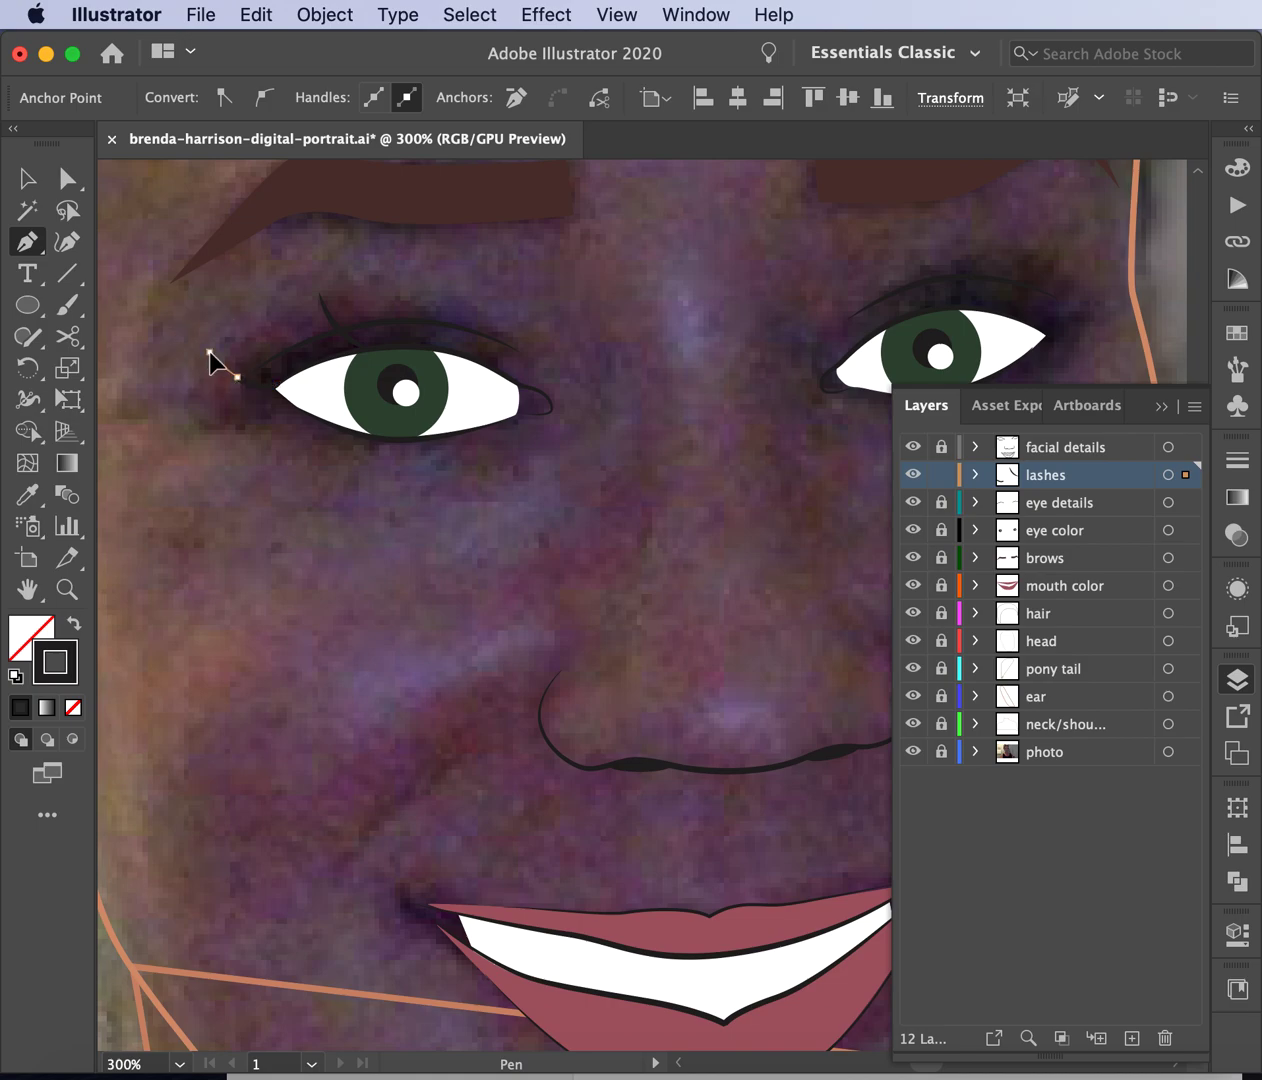
{"action": "left_click", "coordinate": [24, 180]}
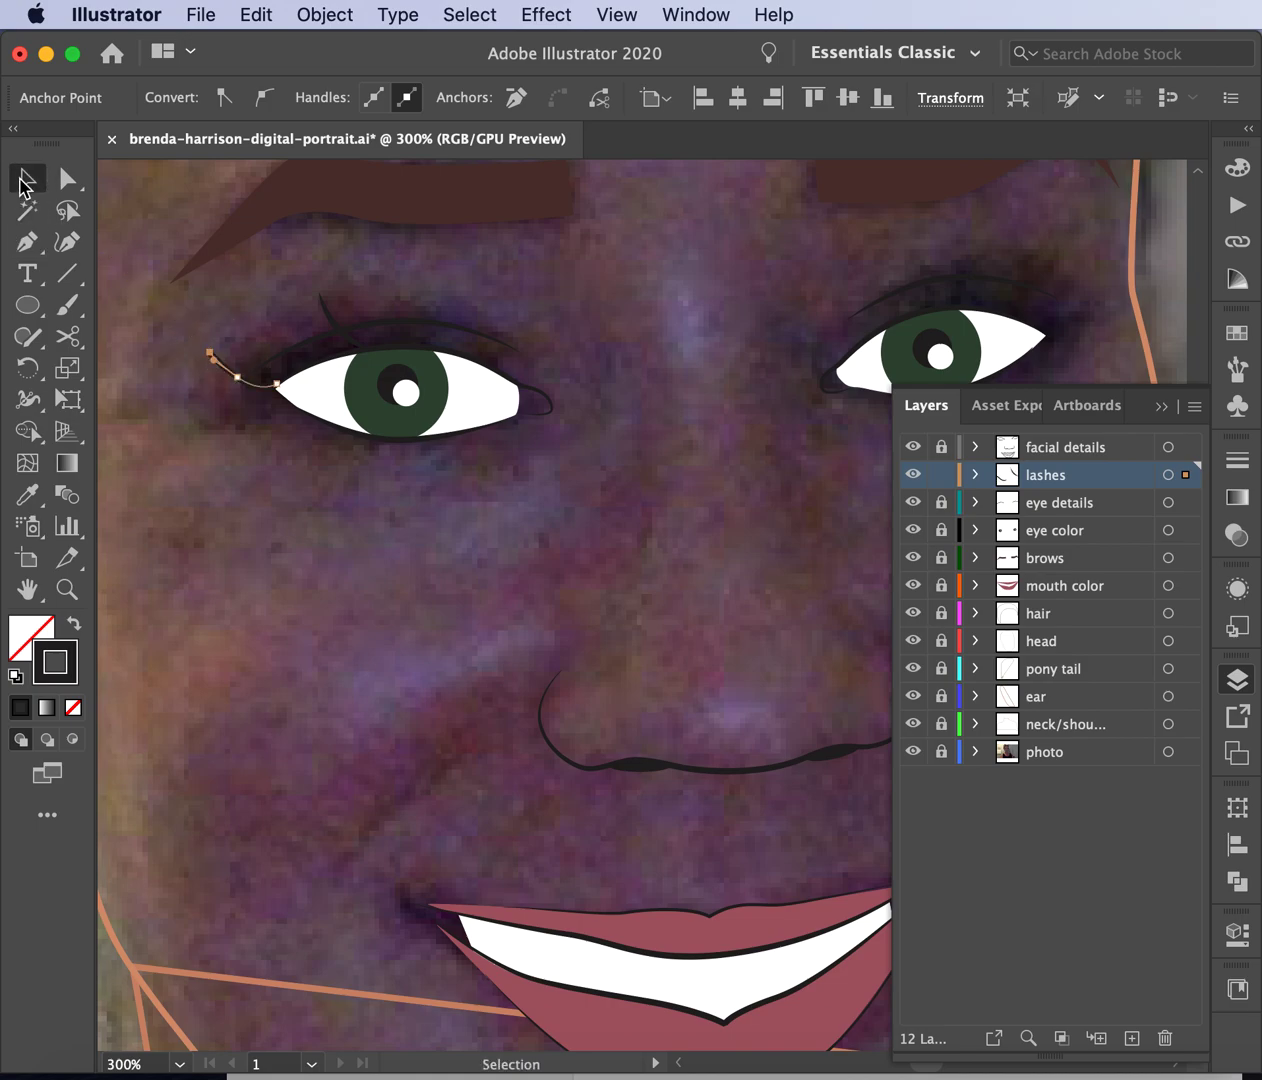
{"action": "left_click", "coordinate": [241, 366]}
Draw a third eyelash on the left eye's upper lid between the outer-corner lash and the first lash.
{"action": "left_click", "coordinate": [27, 241]}
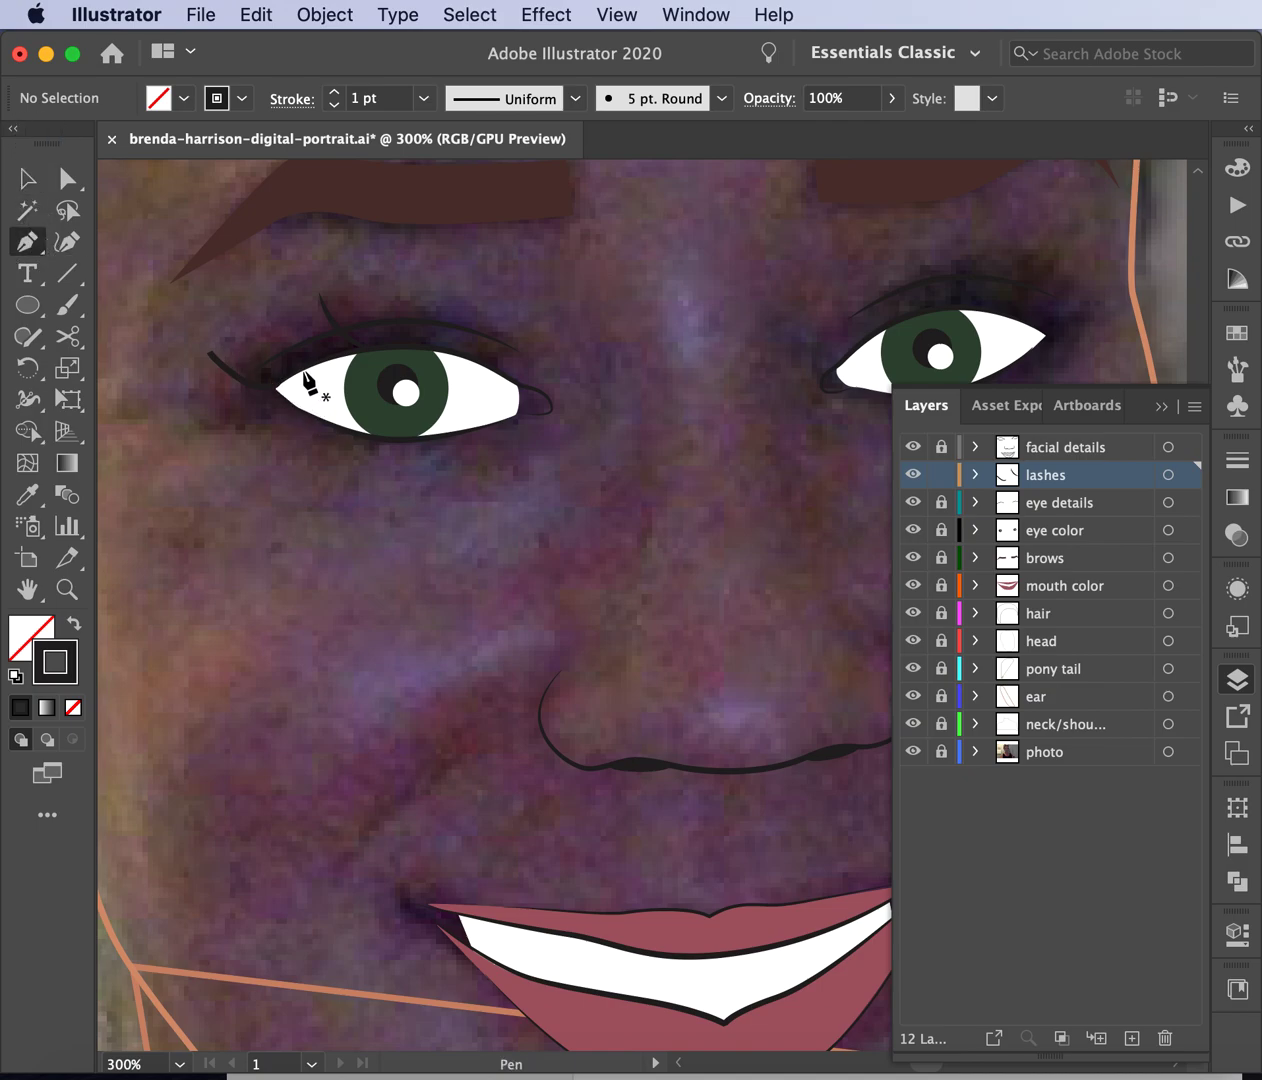
{"action": "left_click_drag", "start_coordinate": [310, 364], "coordinate": [270, 331]}
{"action": "key", "text": "super+z"}
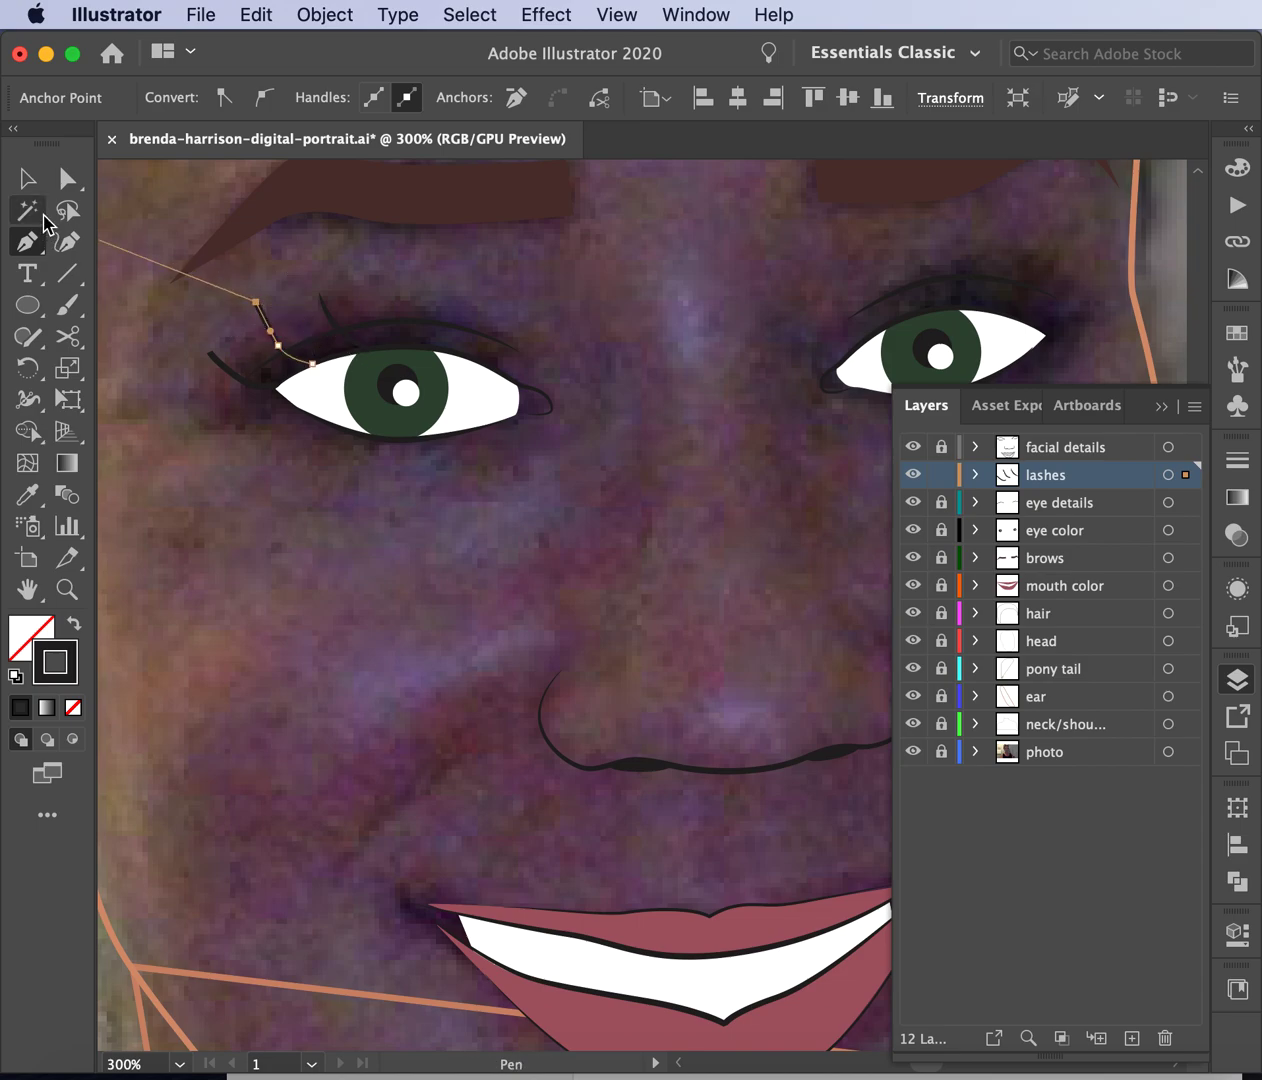
{"action": "left_click", "coordinate": [27, 178]}
{"action": "left_click", "coordinate": [266, 559]}
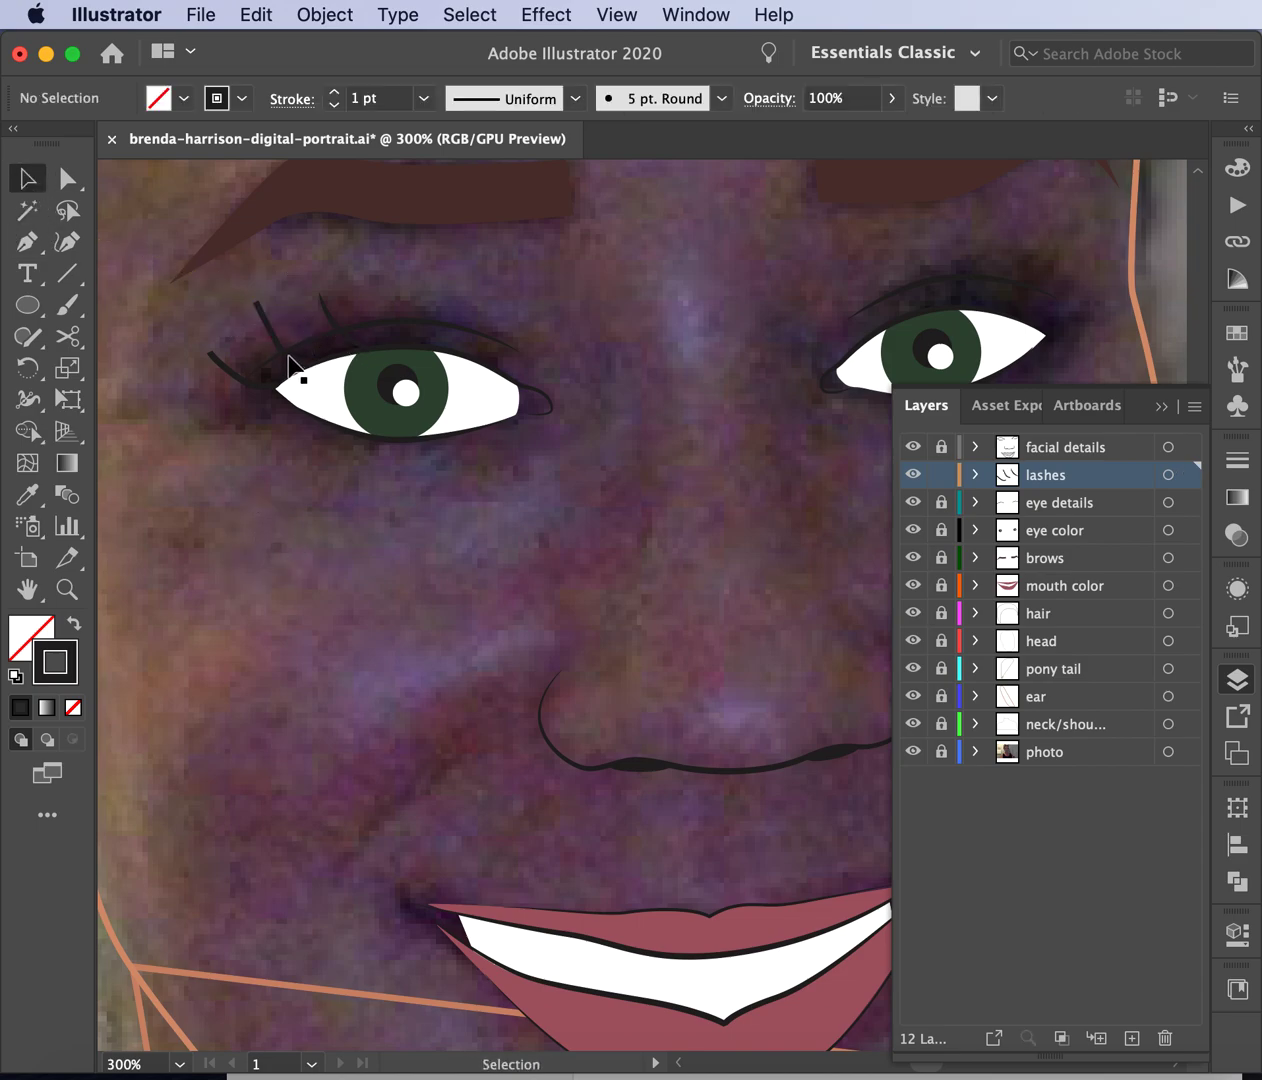
Reshape the third eyelash into a smoother curve by adjusting its anchor points and handles with Direct Selection.
{"action": "left_click", "coordinate": [292, 358]}
{"action": "left_click", "coordinate": [67, 180]}
{"action": "left_click", "coordinate": [278, 346]}
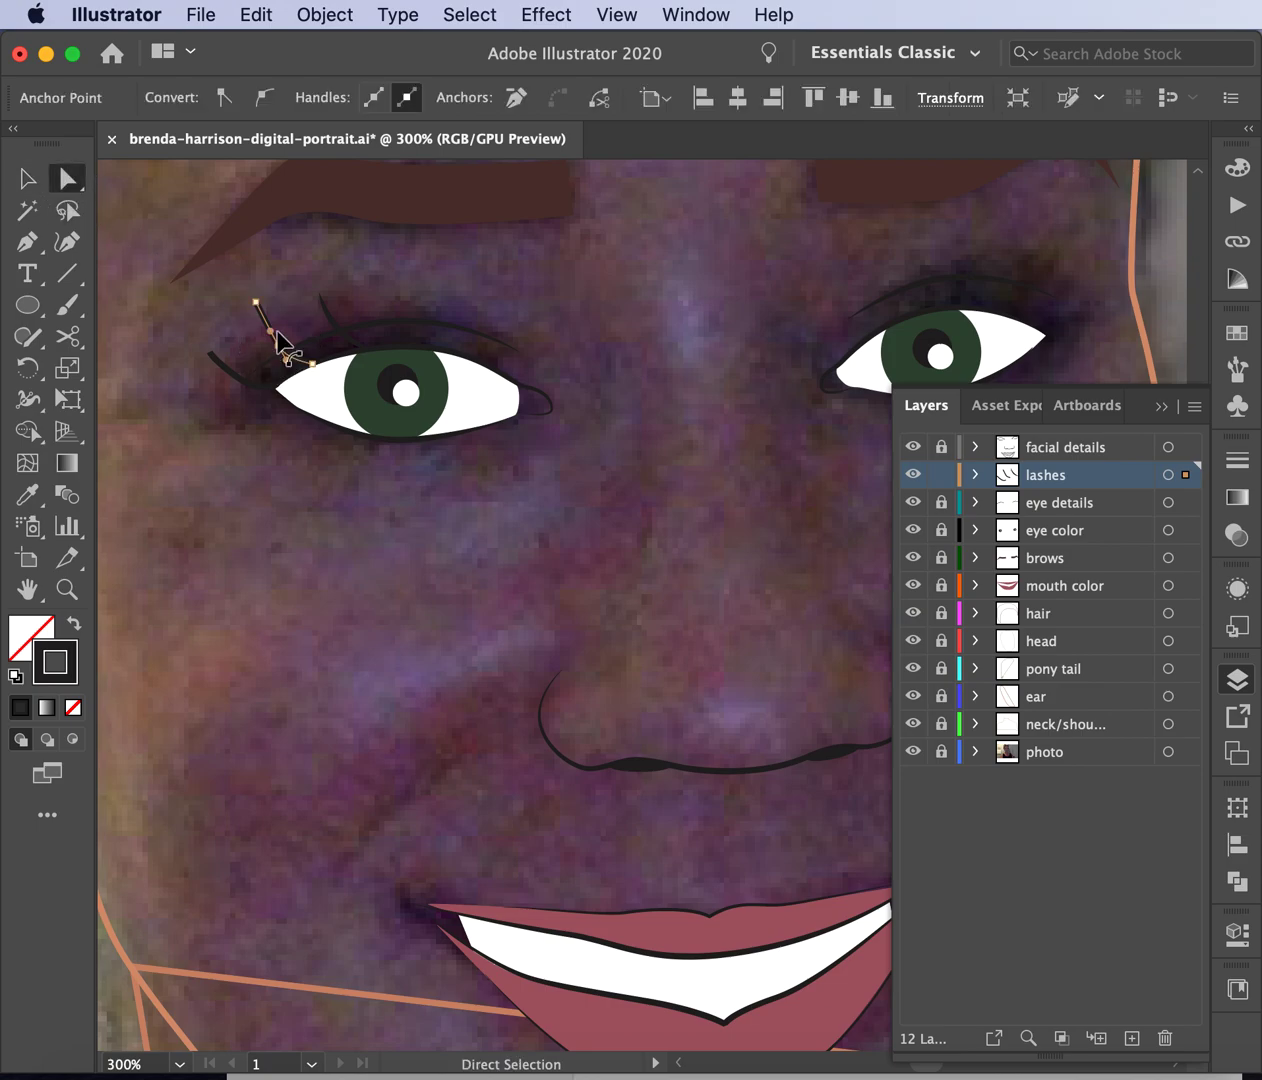
{"action": "left_click_drag", "start_coordinate": [256, 303], "coordinate": [268, 343]}
{"action": "left_click", "coordinate": [282, 453]}
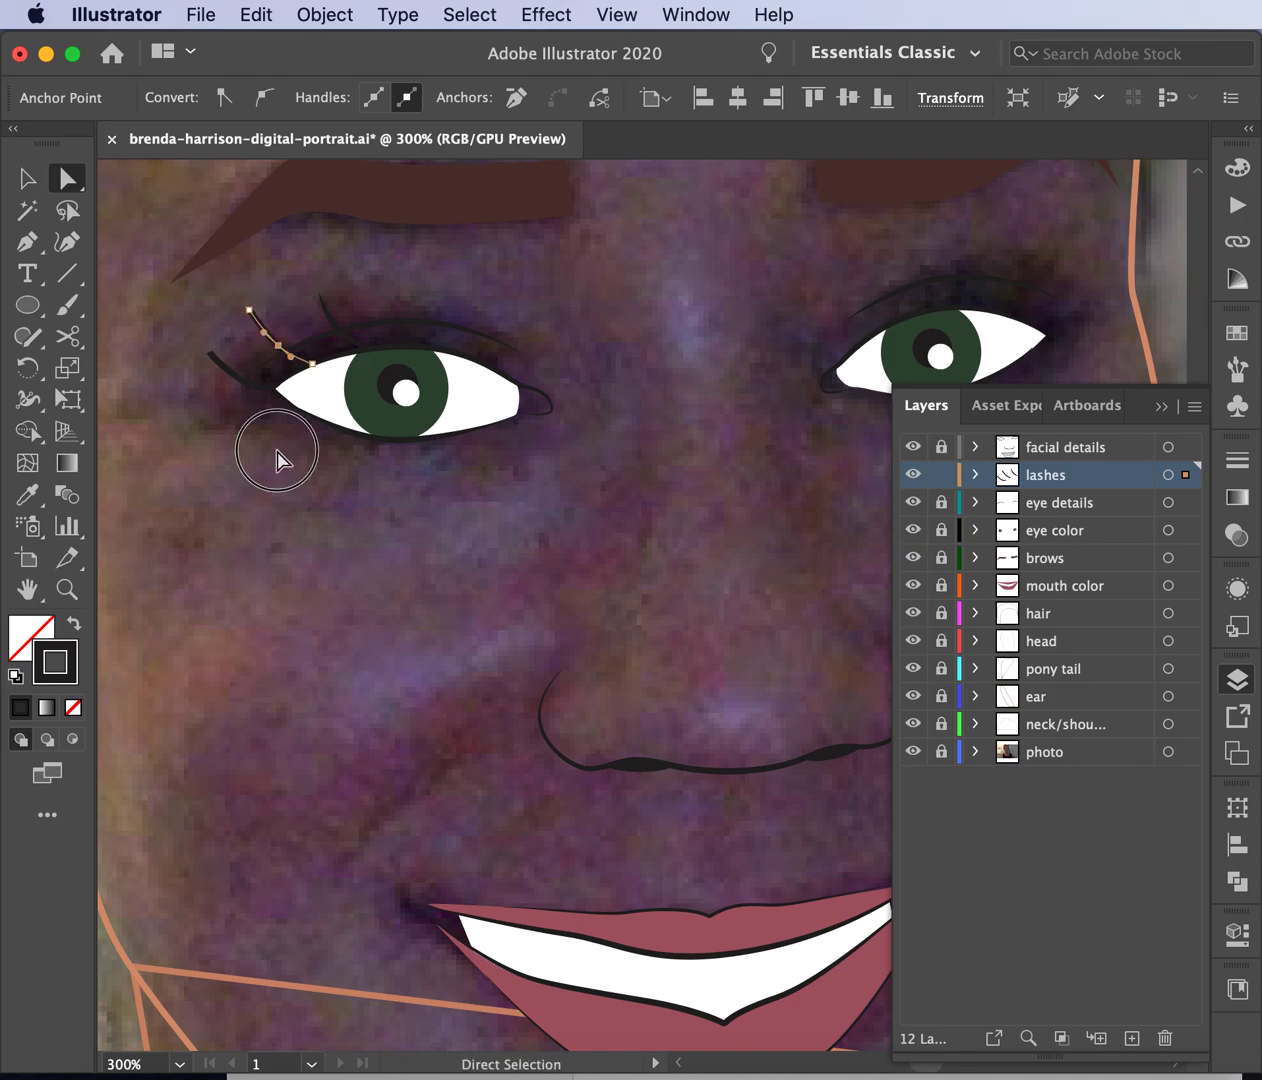
Draw a short curved eyelash with the Pen tool rising from the upper lid near the left eye's inner corner.
{"action": "key", "text": "p"}
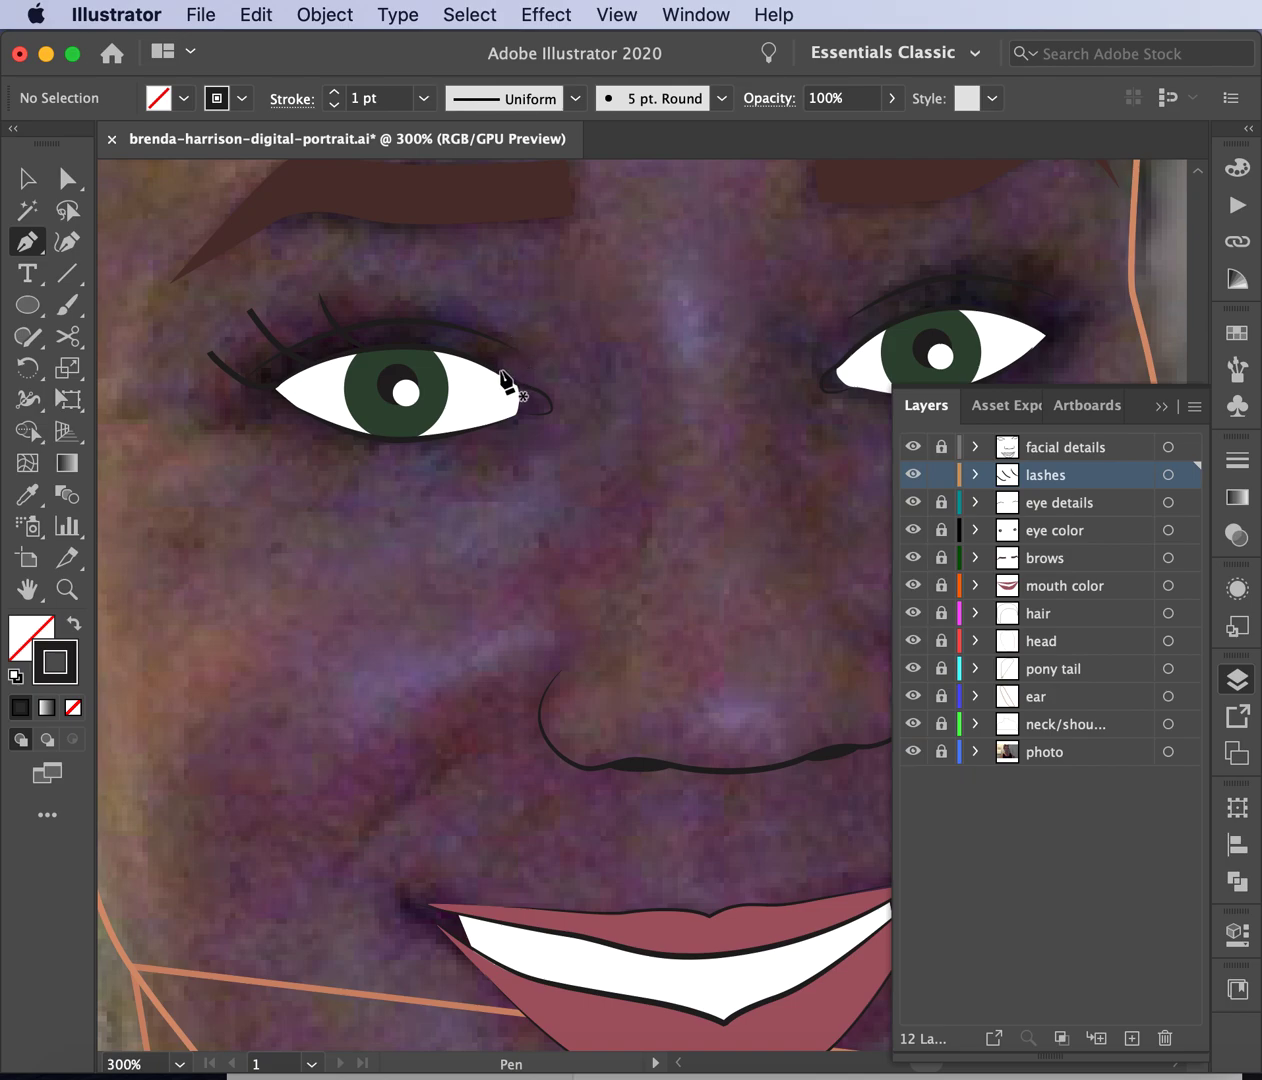
{"action": "left_click", "coordinate": [498, 371]}
{"action": "left_click", "coordinate": [517, 340]}
{"action": "left_click_drag", "start_coordinate": [517, 339], "coordinate": [525, 311]}
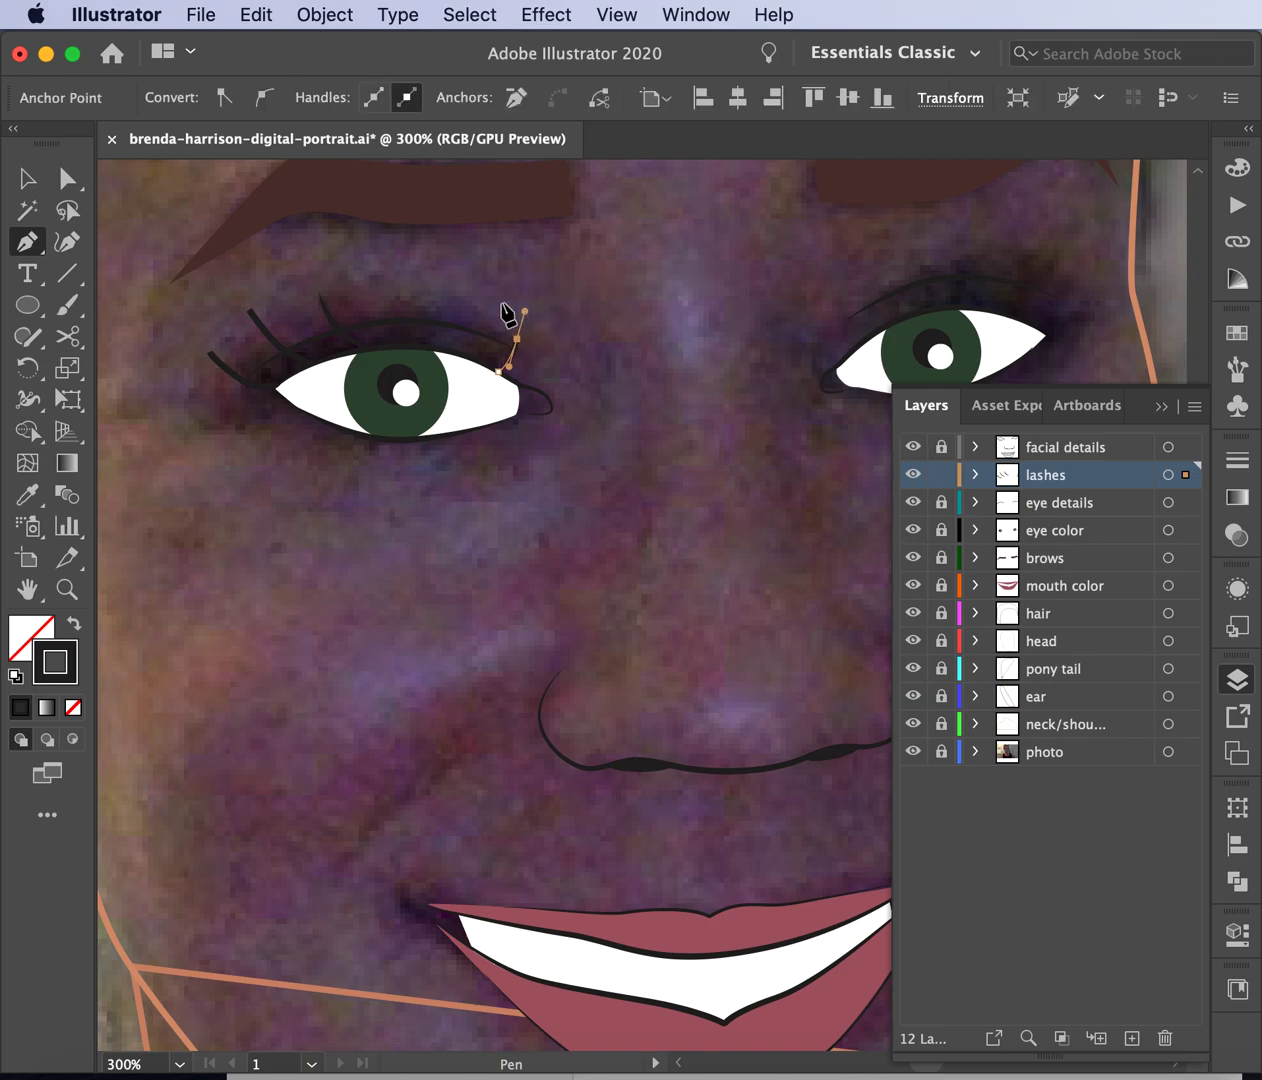
{"action": "left_click", "coordinate": [24, 180]}
{"action": "left_click", "coordinate": [453, 512]}
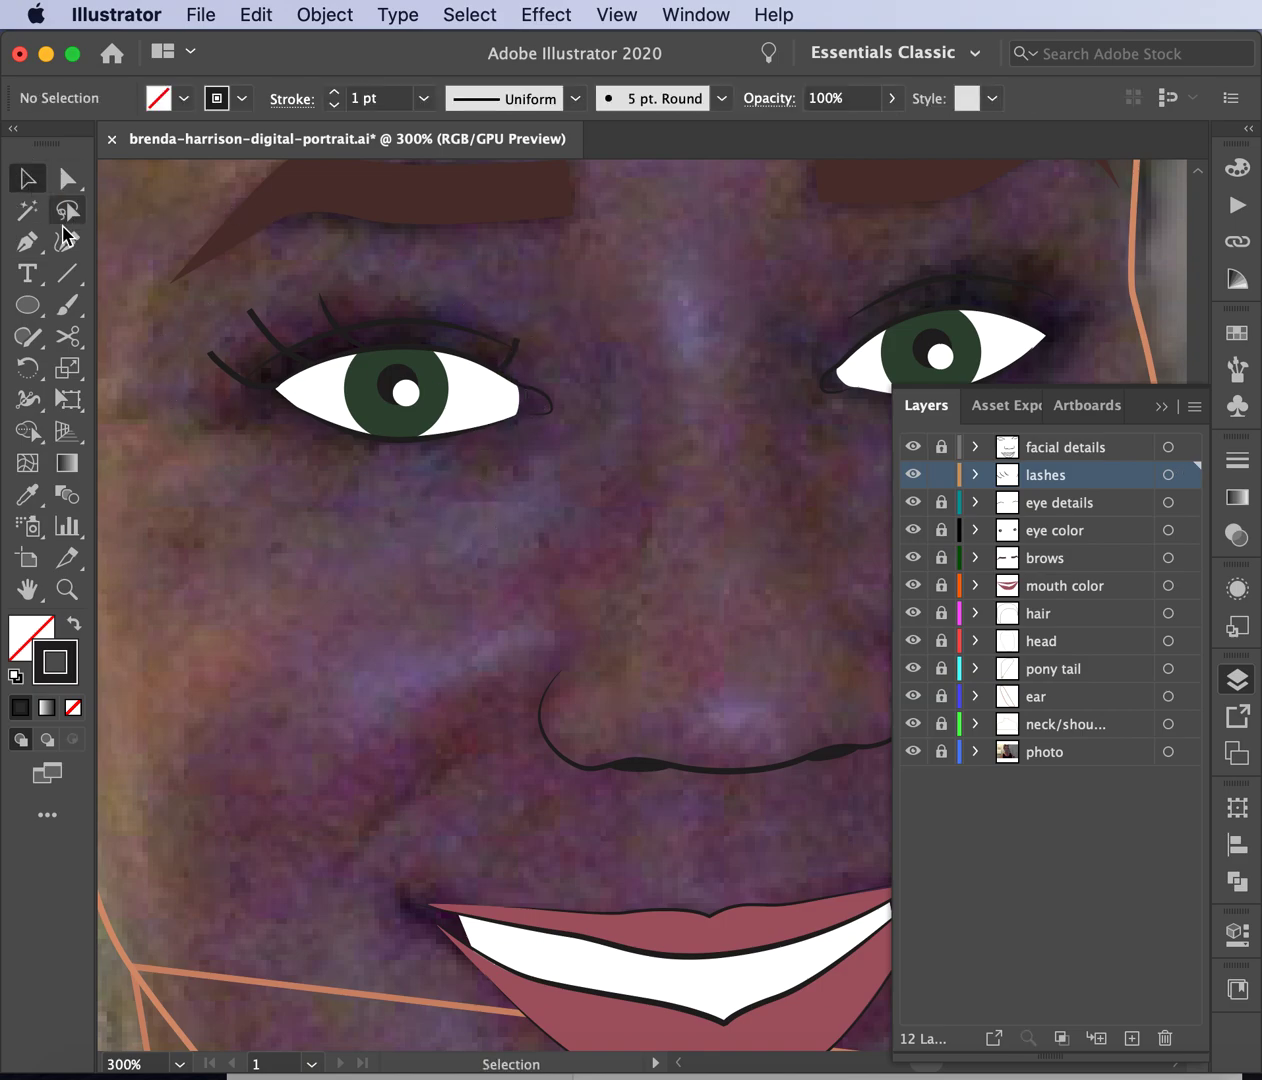
Draw another short curved eyelash just outward of the inner-corner lash on the left eye and deselect it.
{"action": "left_click", "coordinate": [27, 241]}
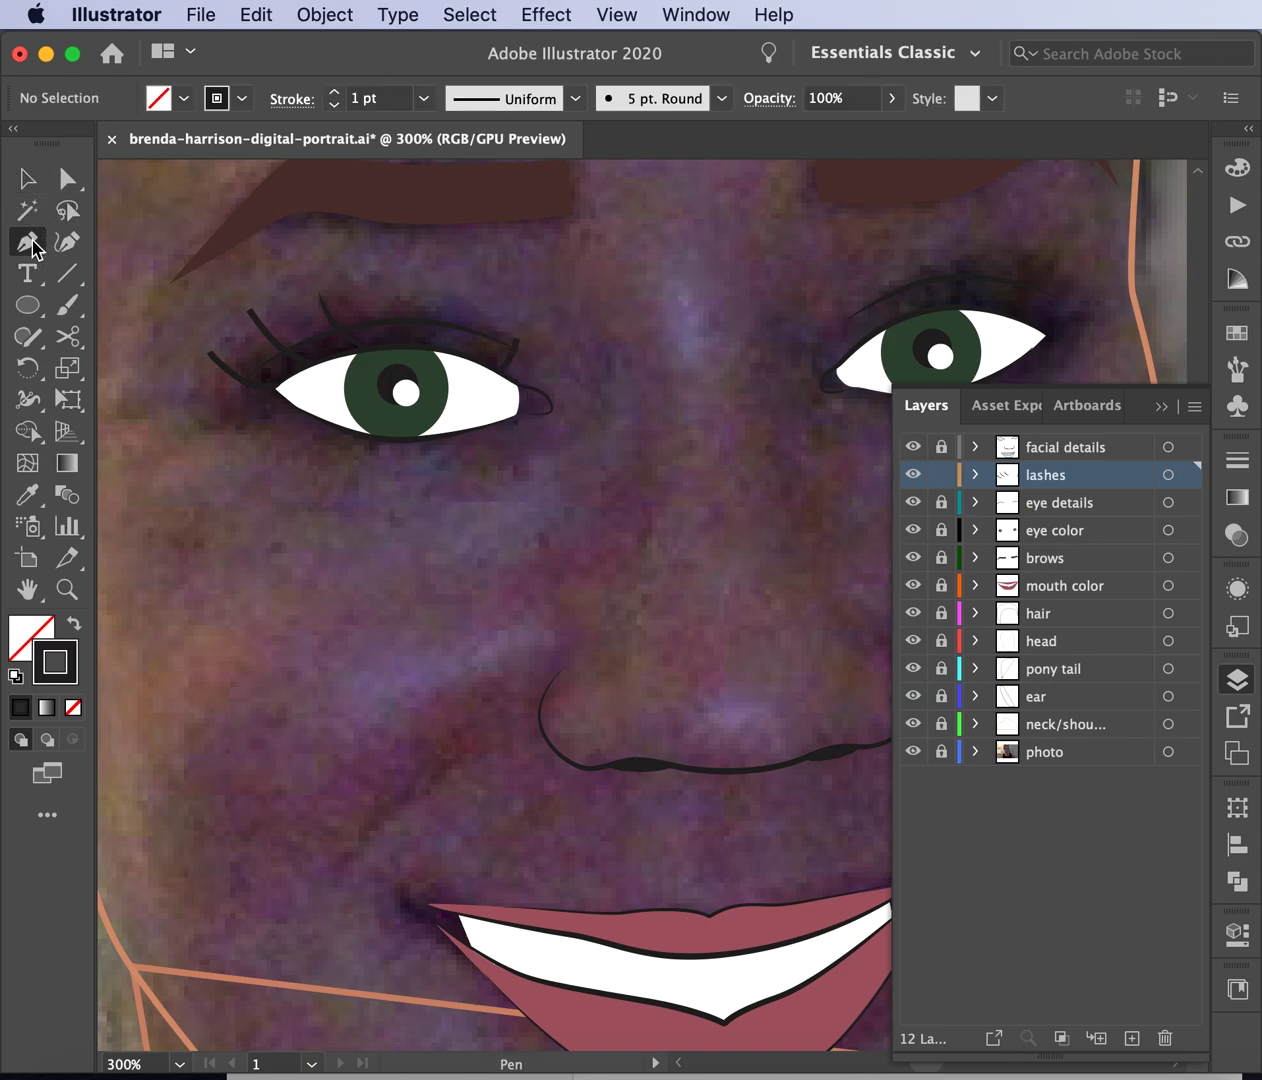
{"action": "left_click", "coordinate": [478, 361]}
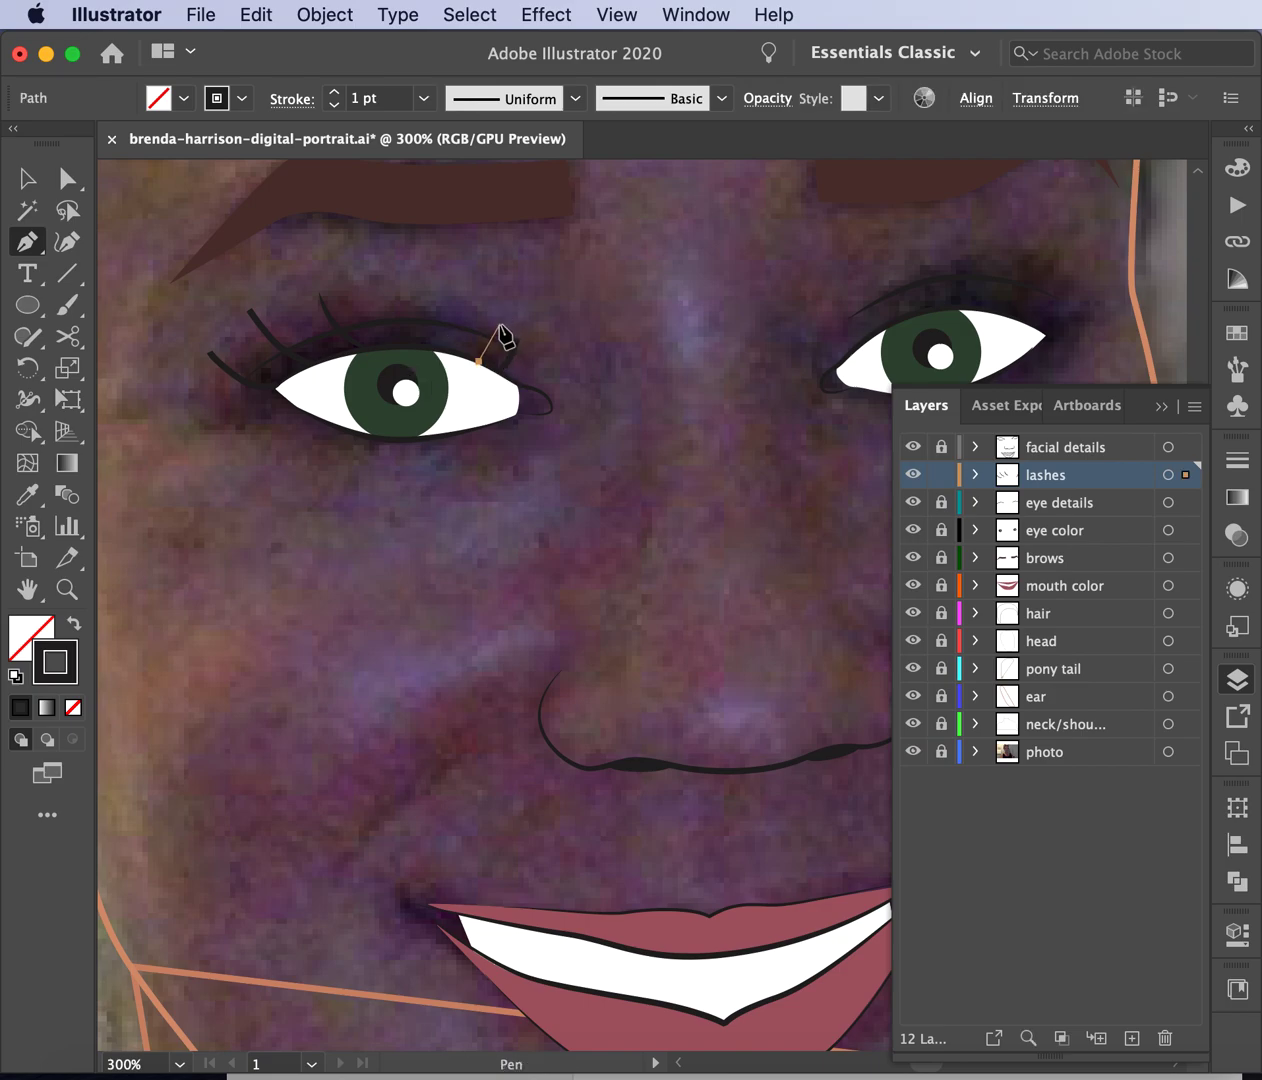
{"action": "left_click_drag", "start_coordinate": [497, 325], "coordinate": [502, 307]}
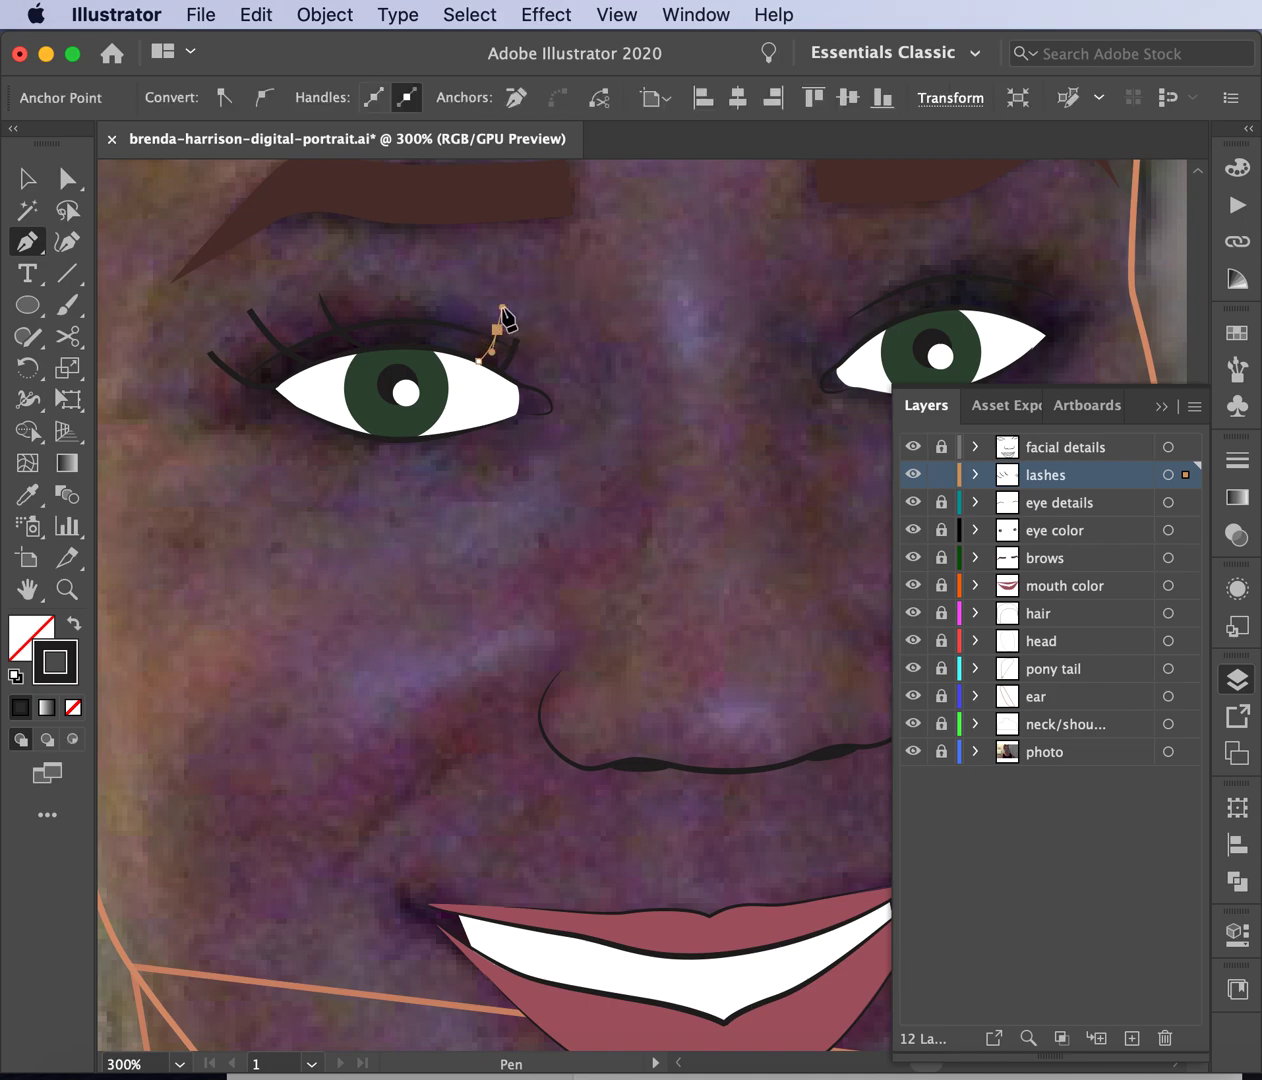
{"action": "left_click", "coordinate": [25, 184]}
{"action": "key", "text": "p"}
{"action": "key", "text": "v"}
{"action": "left_click", "coordinate": [194, 258]}
Draw a long curved eyelash on the left eye's upper lid between the third lash and the tapered first lash.
{"action": "left_click", "coordinate": [27, 245]}
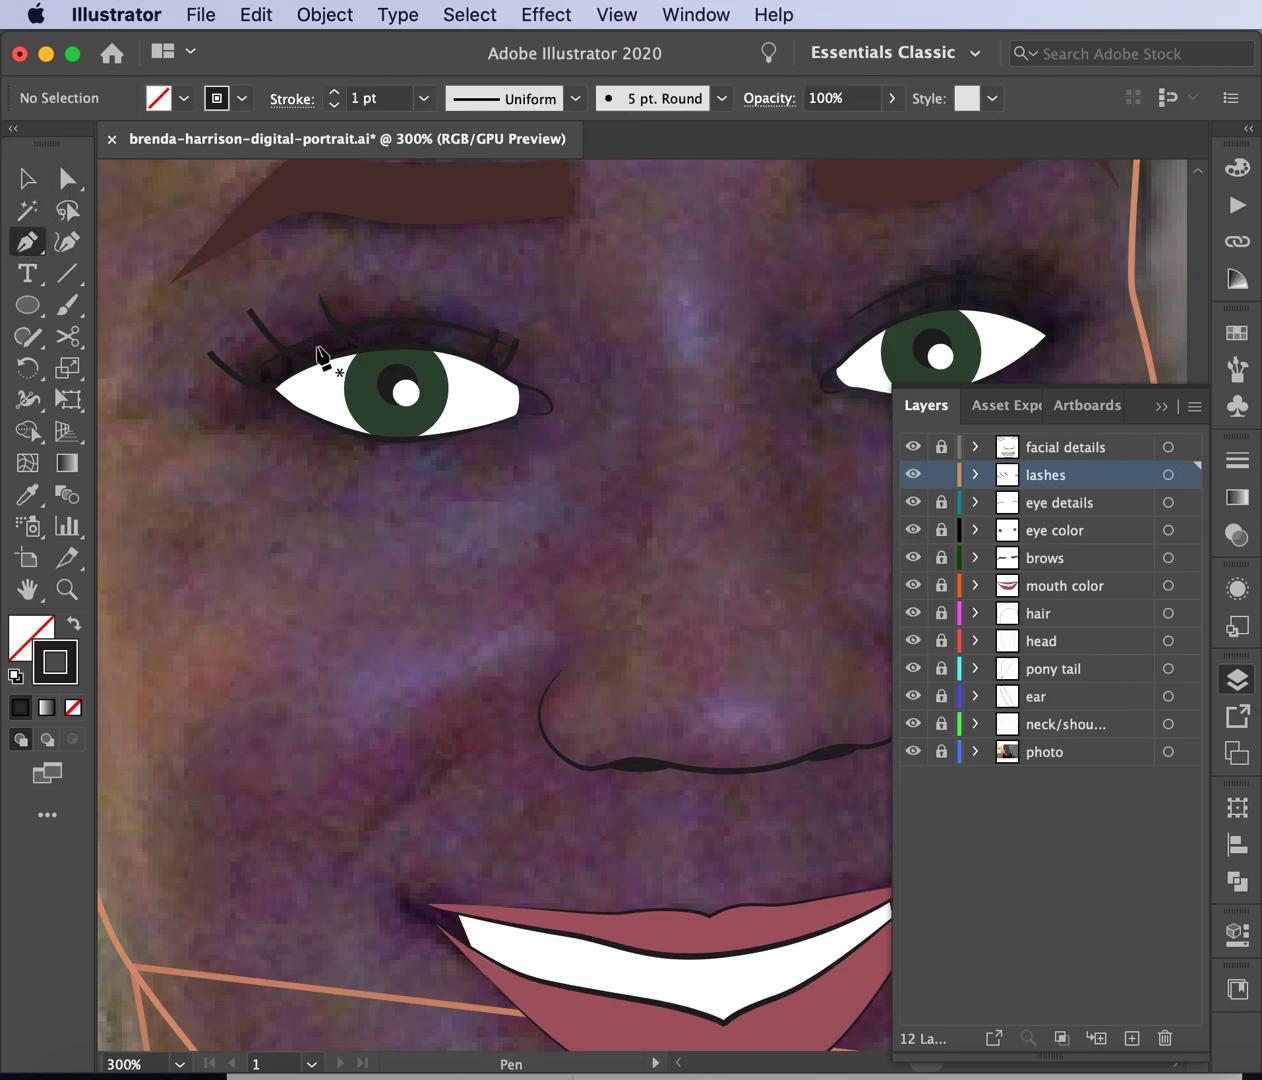
{"action": "left_click_drag", "start_coordinate": [337, 355], "coordinate": [256, 231]}
{"action": "left_click", "coordinate": [24, 180]}
{"action": "left_click", "coordinate": [383, 506]}
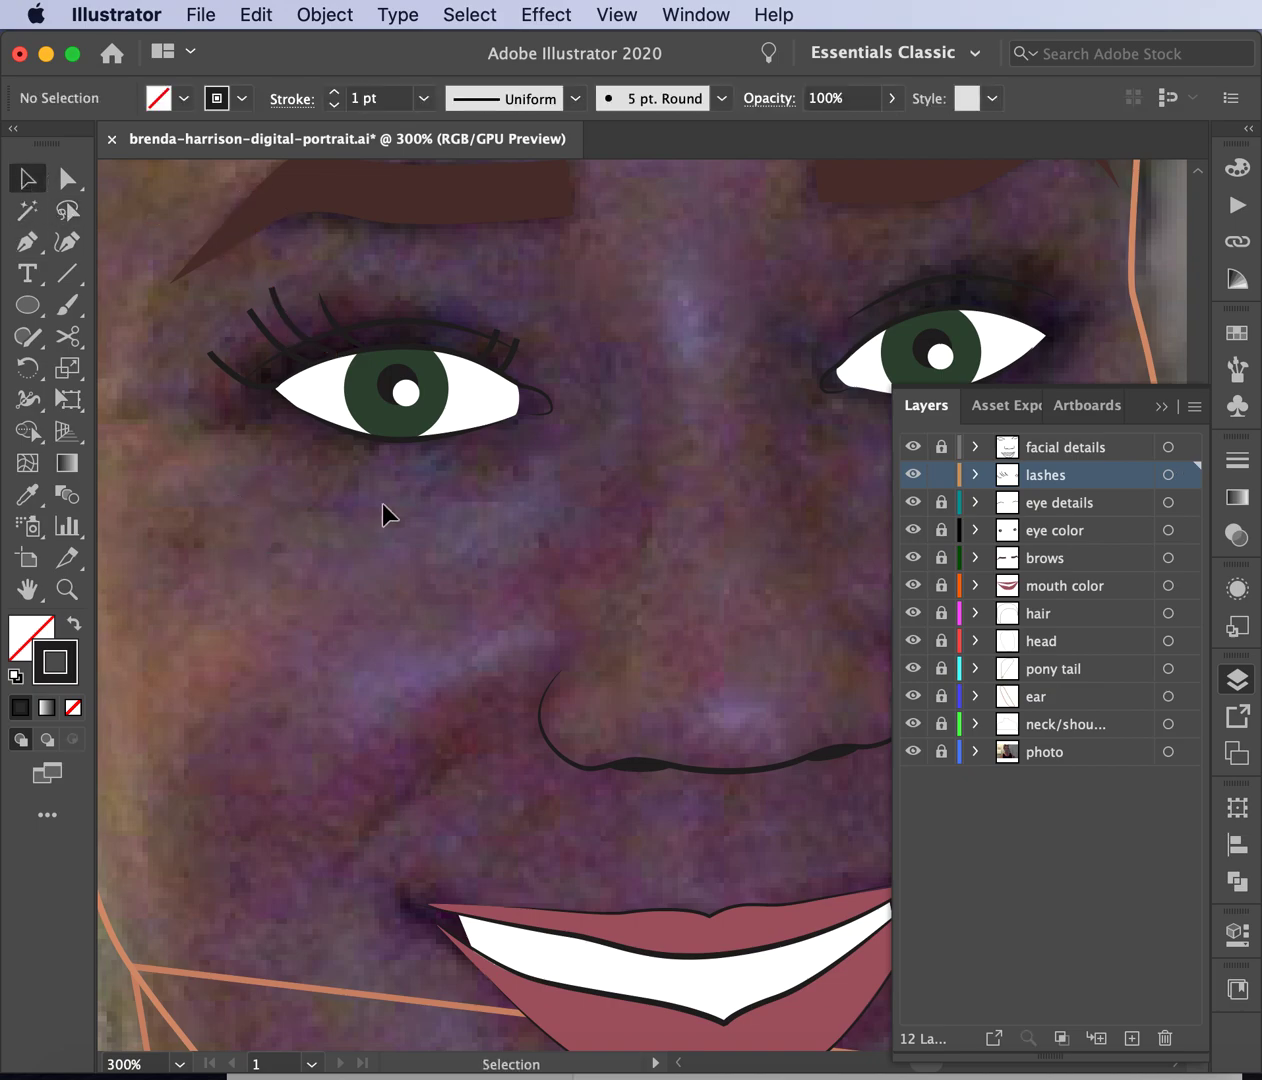
Draw a curved eyelash on the left eye between the outer-corner lash and the third lash, then deselect it.
{"action": "left_click", "coordinate": [27, 241]}
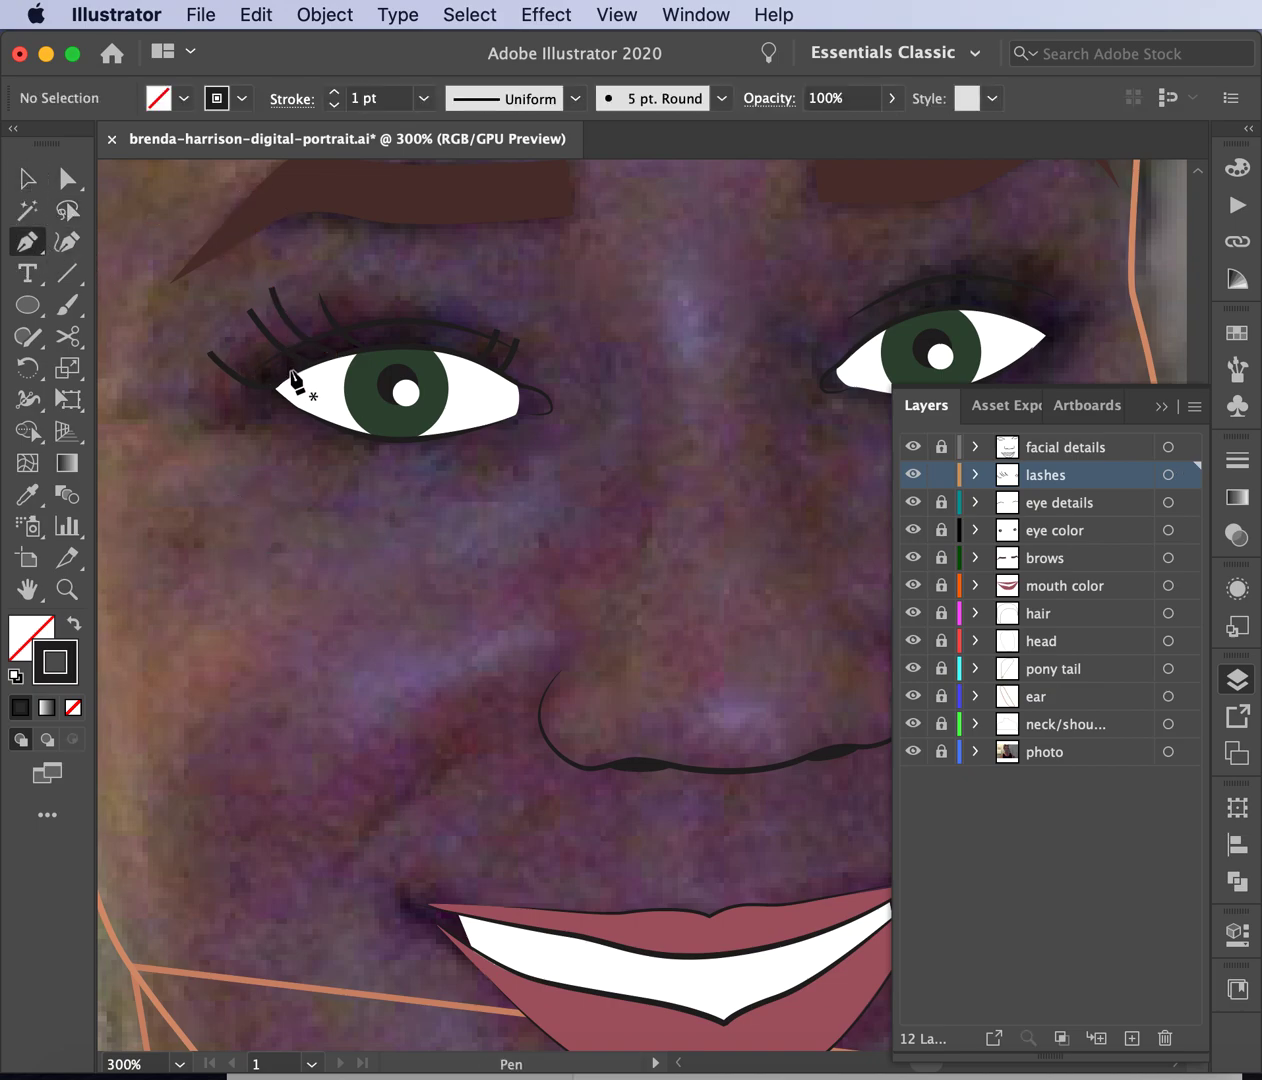
{"action": "left_click", "coordinate": [290, 375]}
{"action": "left_click", "coordinate": [240, 347]}
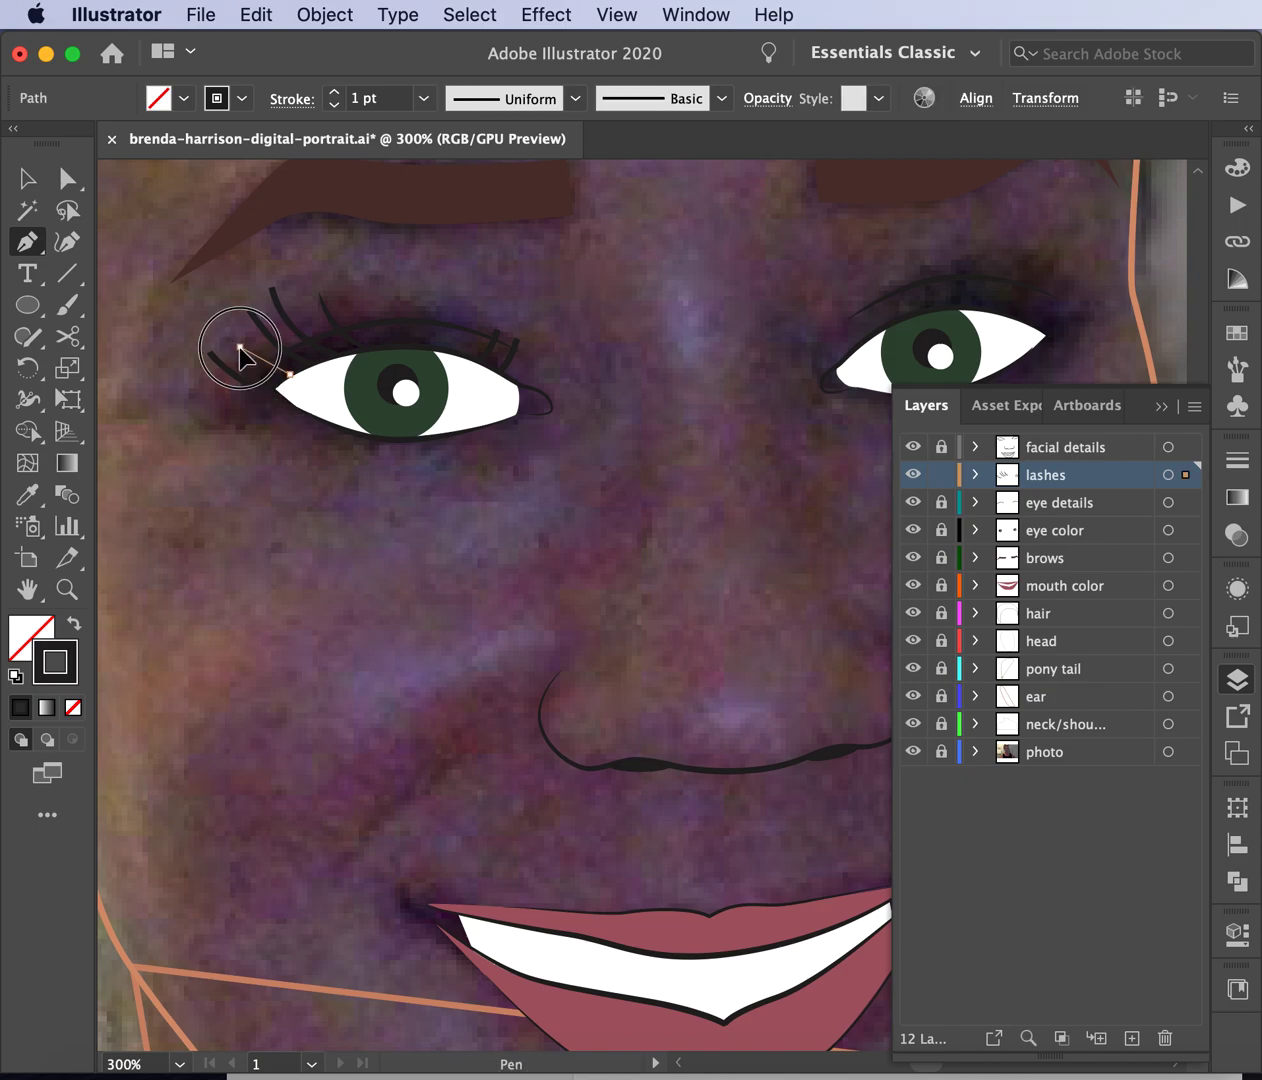
{"action": "left_click_drag", "start_coordinate": [225, 326], "coordinate": [214, 316]}
{"action": "left_click", "coordinate": [24, 179]}
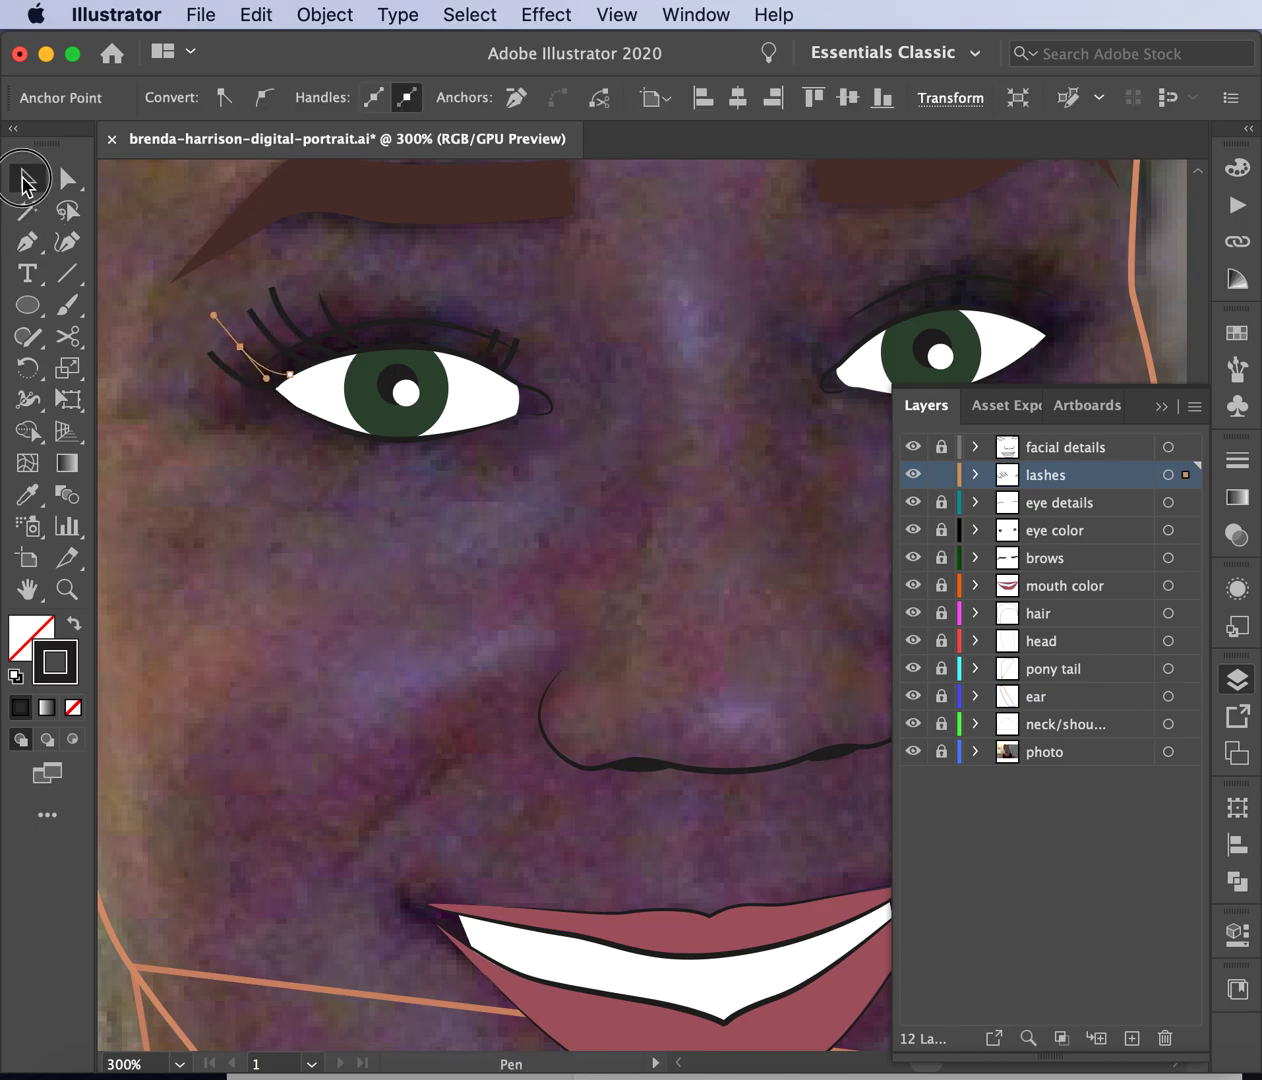
{"action": "left_click", "coordinate": [286, 628]}
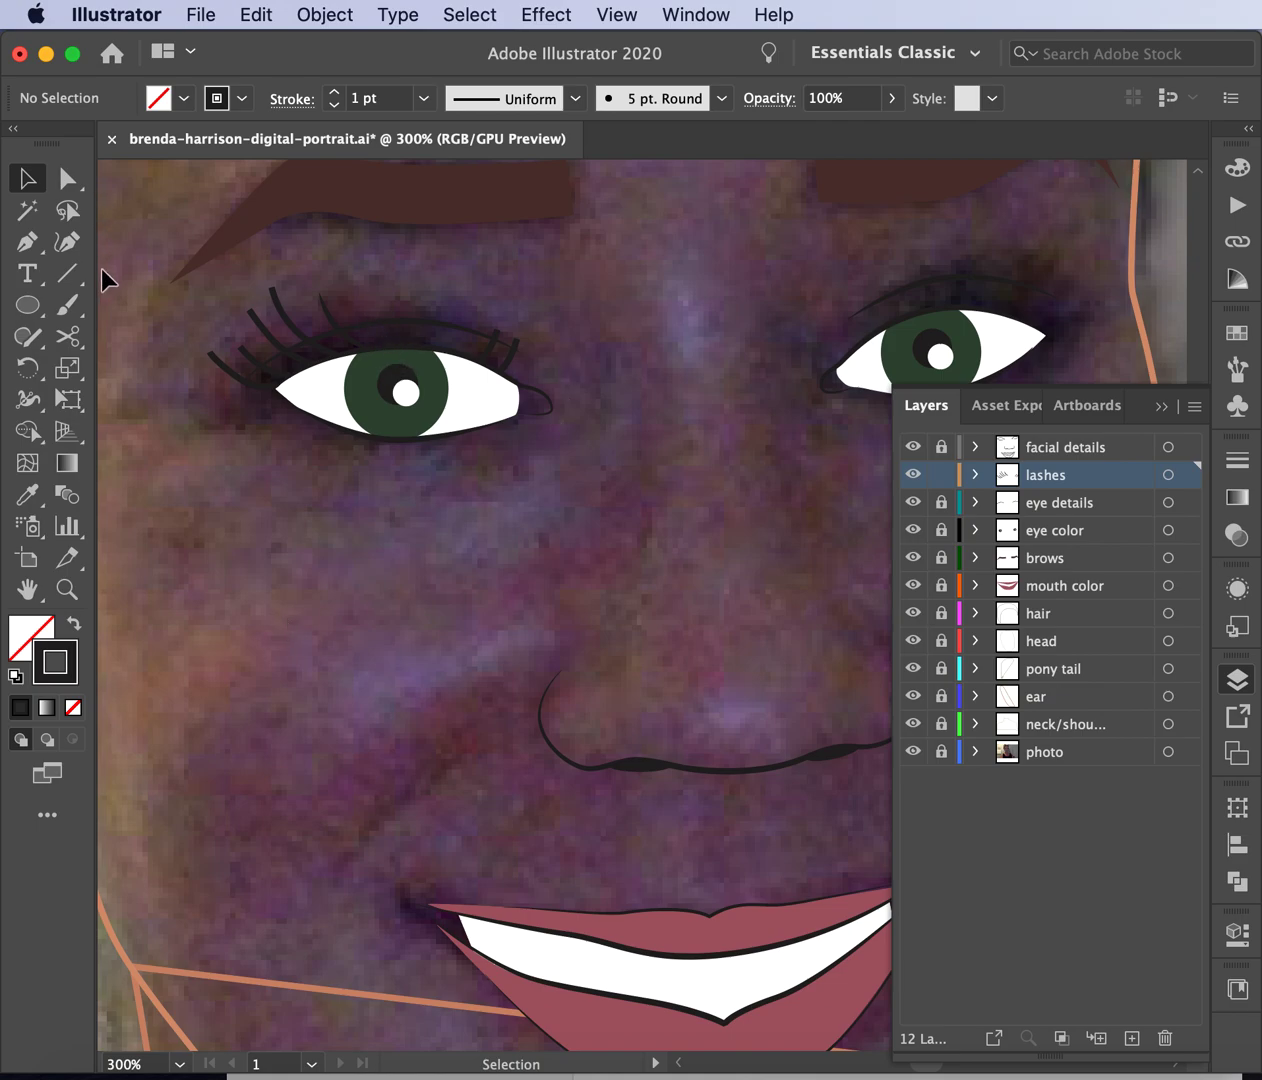
Draw a nearly vertical eyelash with the Pen tool rising from the left eye's upper lid over the iris's inner edge.
{"action": "left_click", "coordinate": [27, 241]}
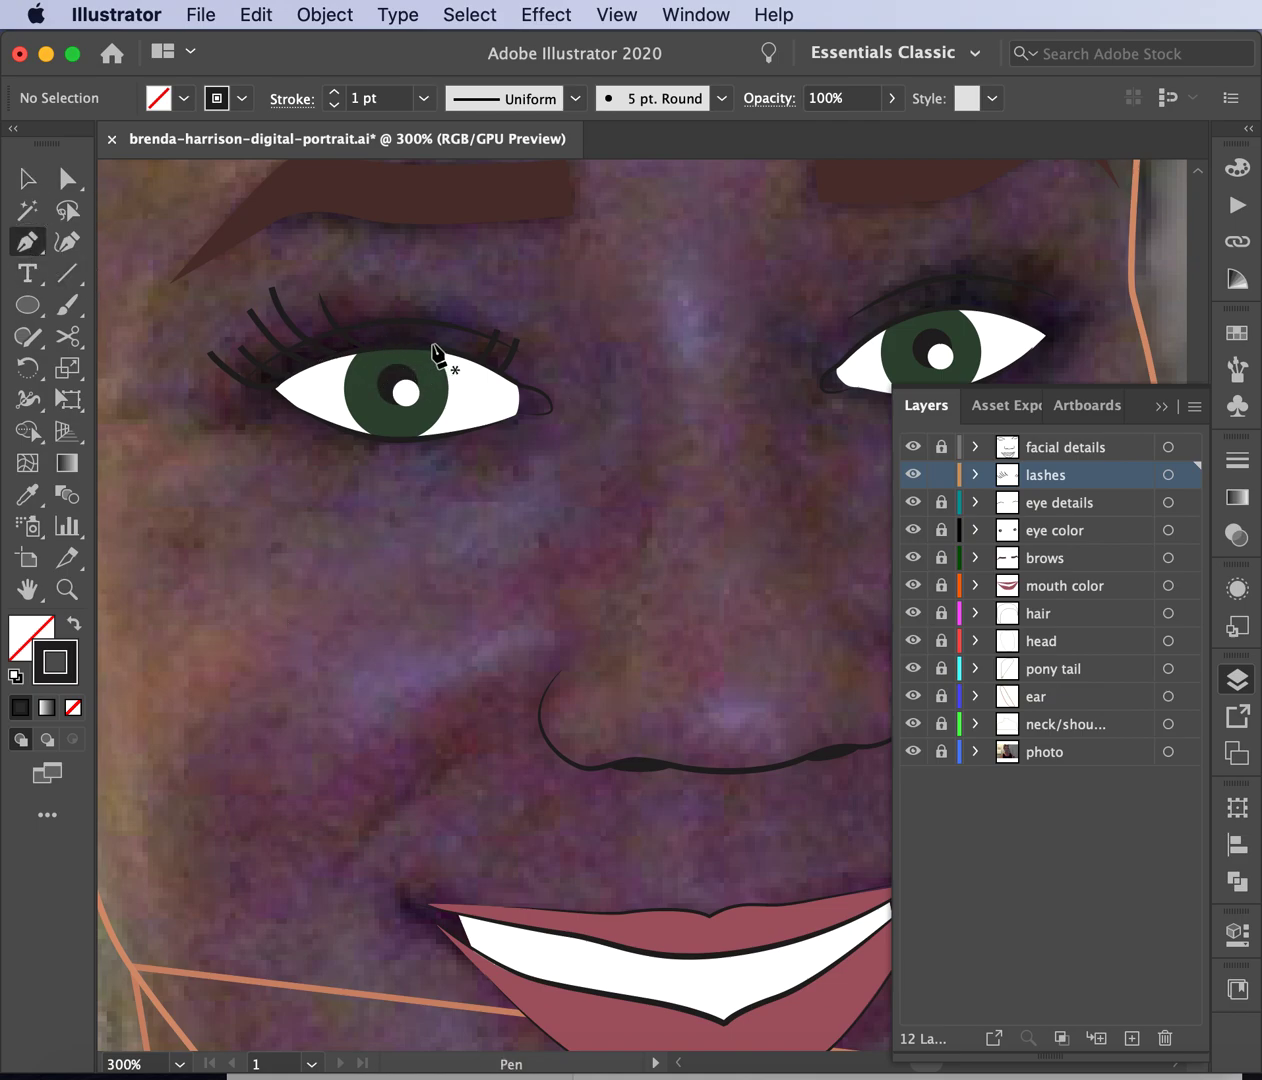
{"action": "left_click_drag", "start_coordinate": [431, 346], "coordinate": [437, 301]}
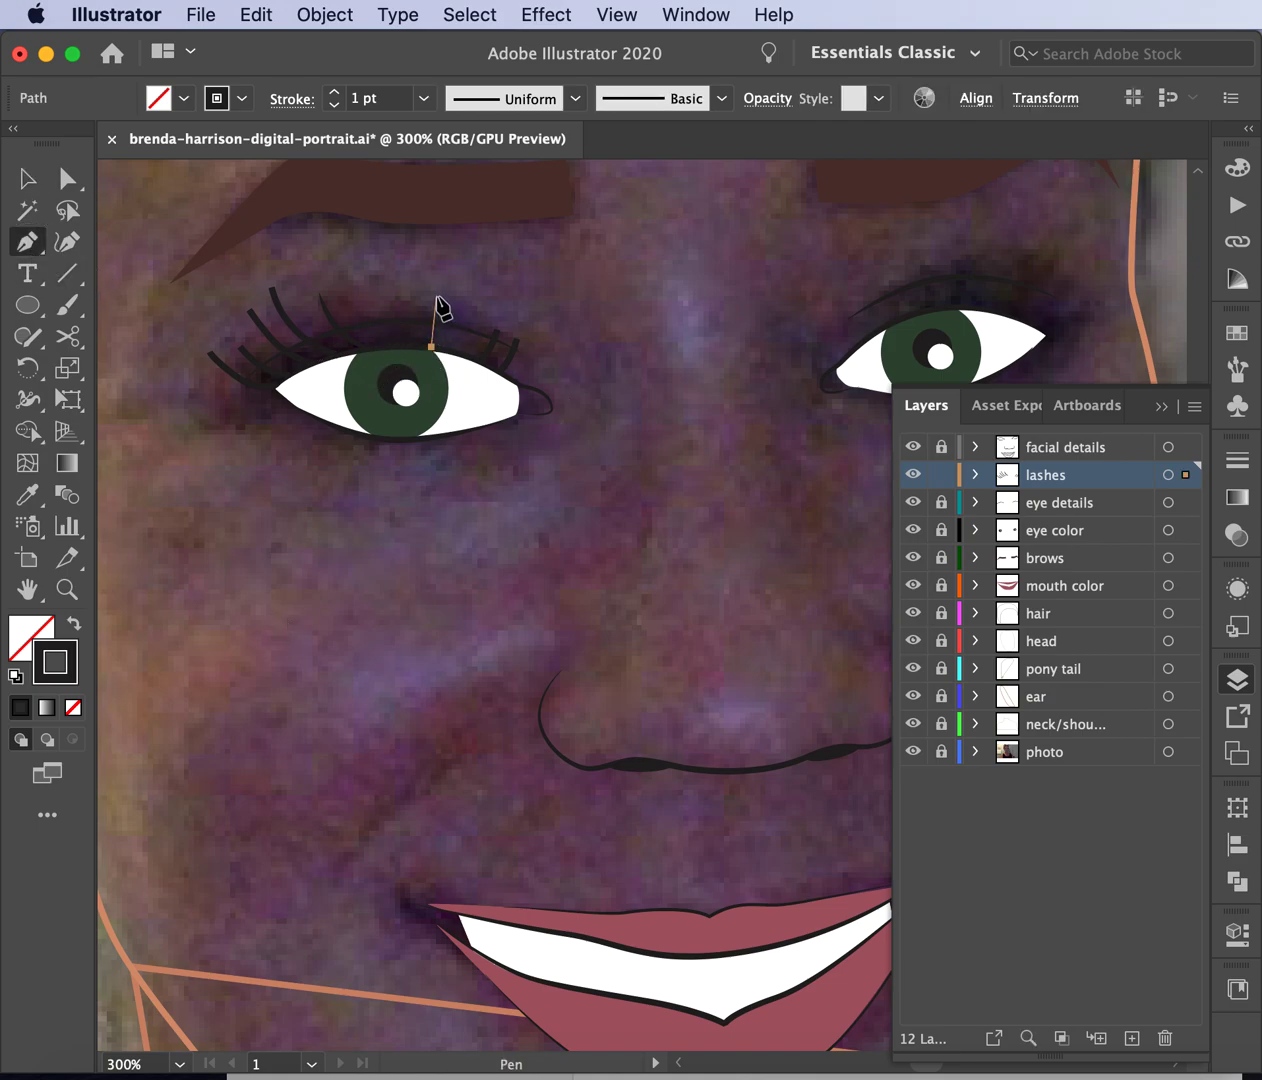
{"action": "left_click_drag", "start_coordinate": [437, 290], "coordinate": [436, 256]}
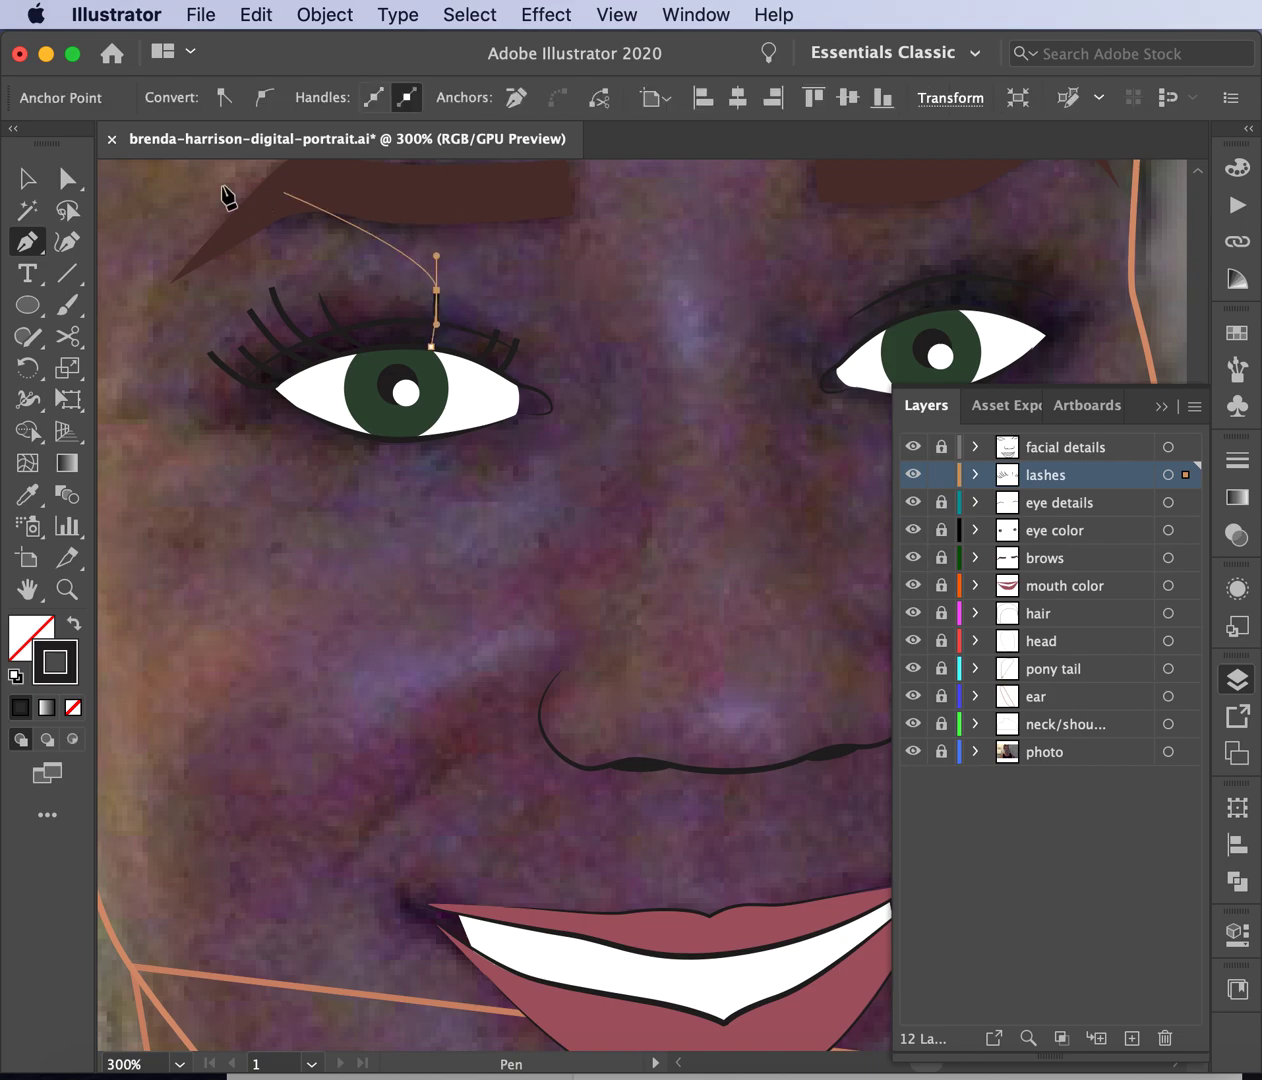
{"action": "left_click", "coordinate": [27, 178]}
{"action": "left_click", "coordinate": [497, 405]}
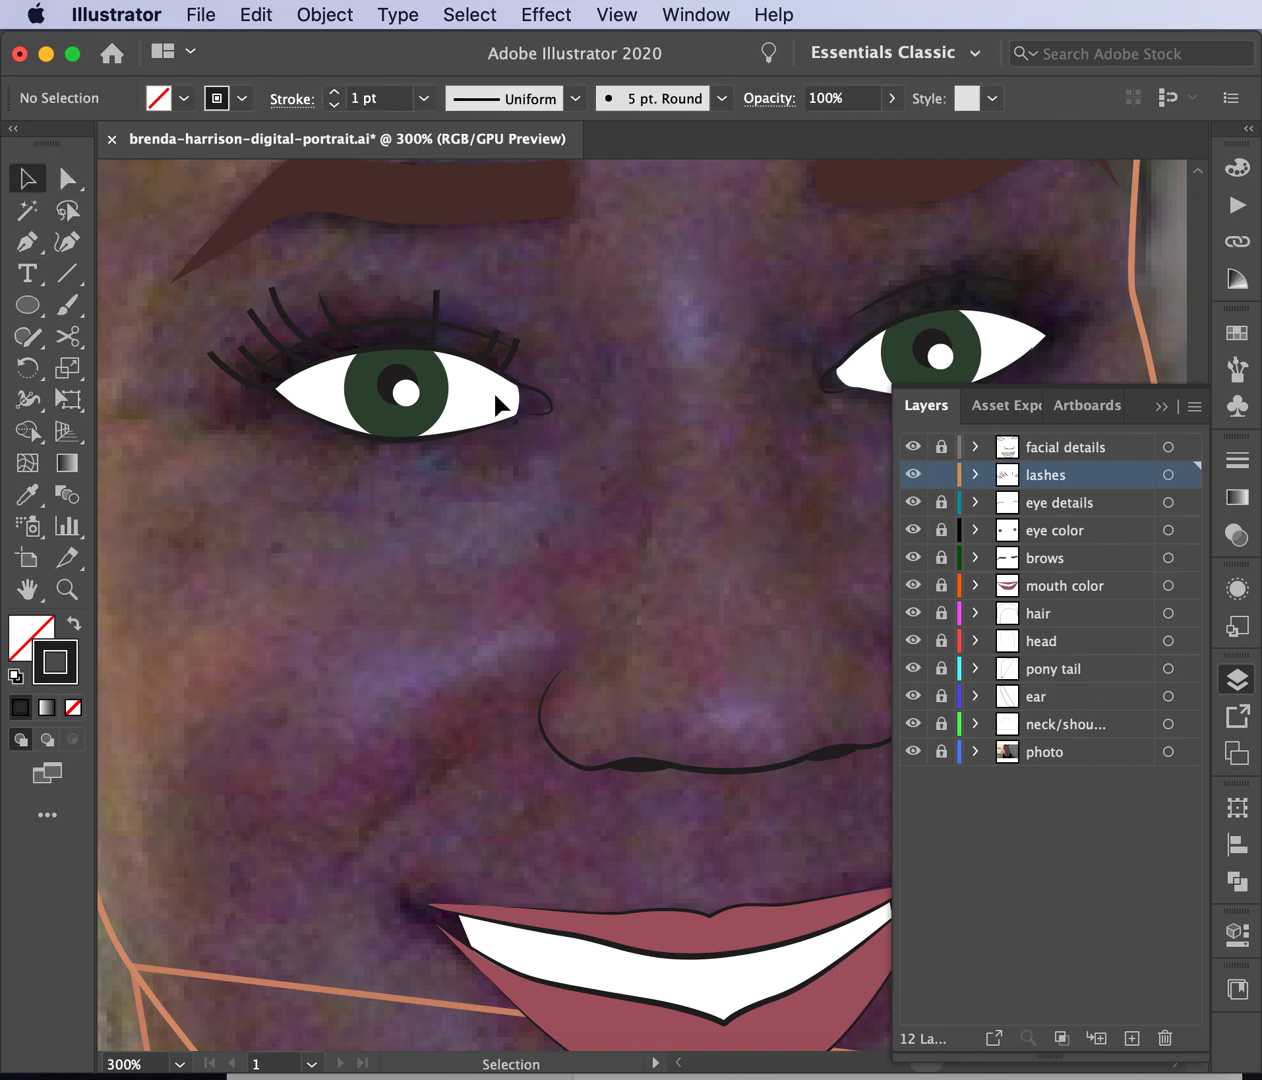
Draw a short curved eyelash with the Pen tool rising from the left eye's upper lid over the iris's outer half, then deselect it.
{"action": "left_click", "coordinate": [27, 241]}
{"action": "left_click", "coordinate": [391, 347]}
{"action": "left_click_drag", "start_coordinate": [364, 302], "coordinate": [354, 264]}
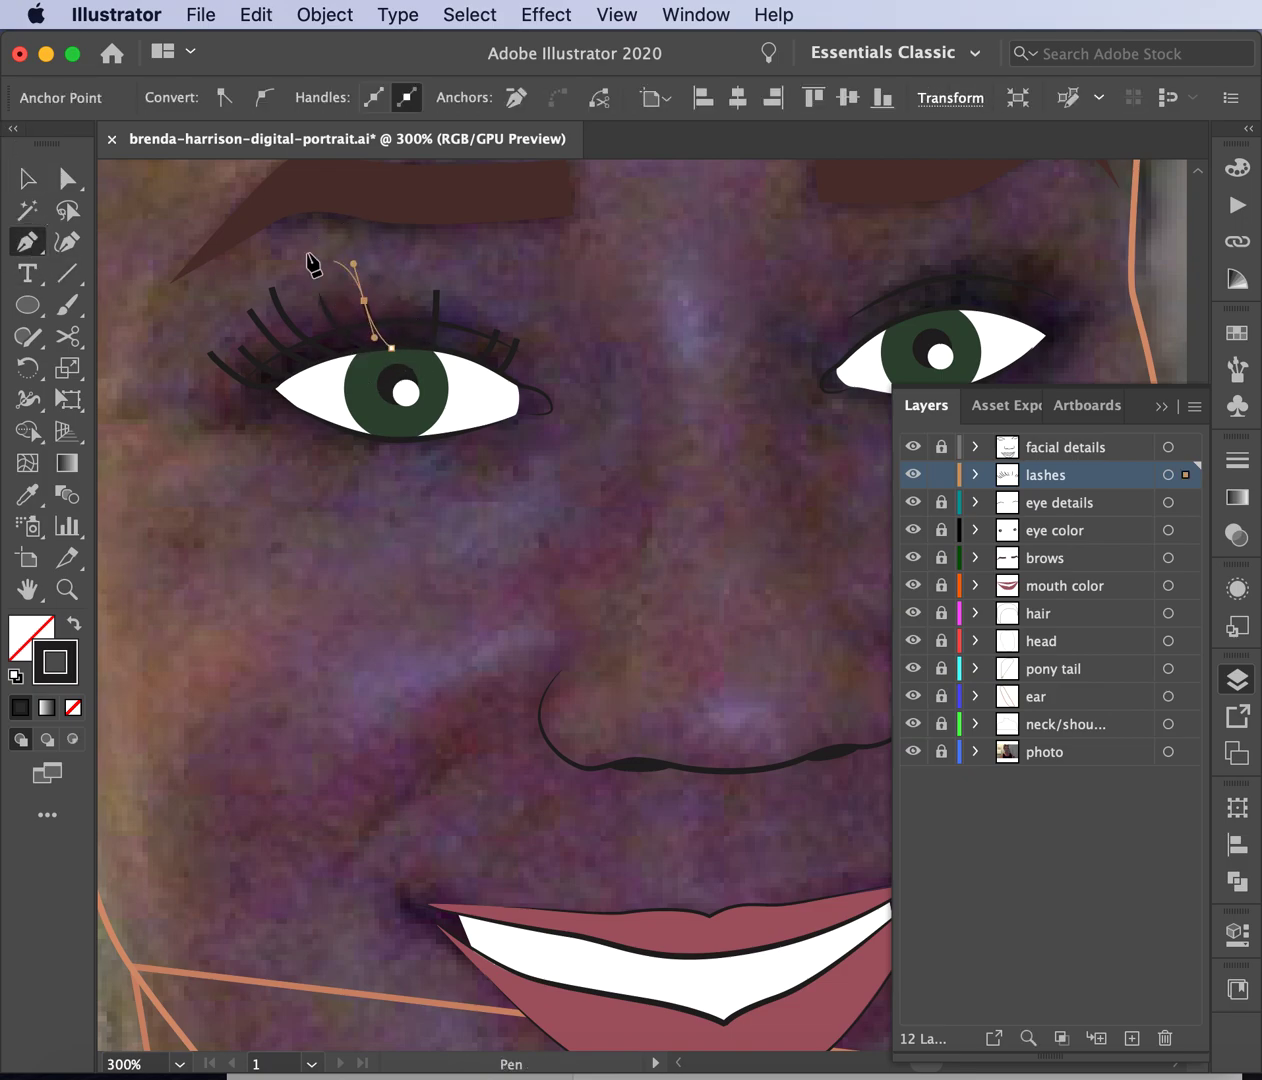
{"action": "left_click", "coordinate": [27, 178]}
{"action": "left_click", "coordinate": [437, 676]}
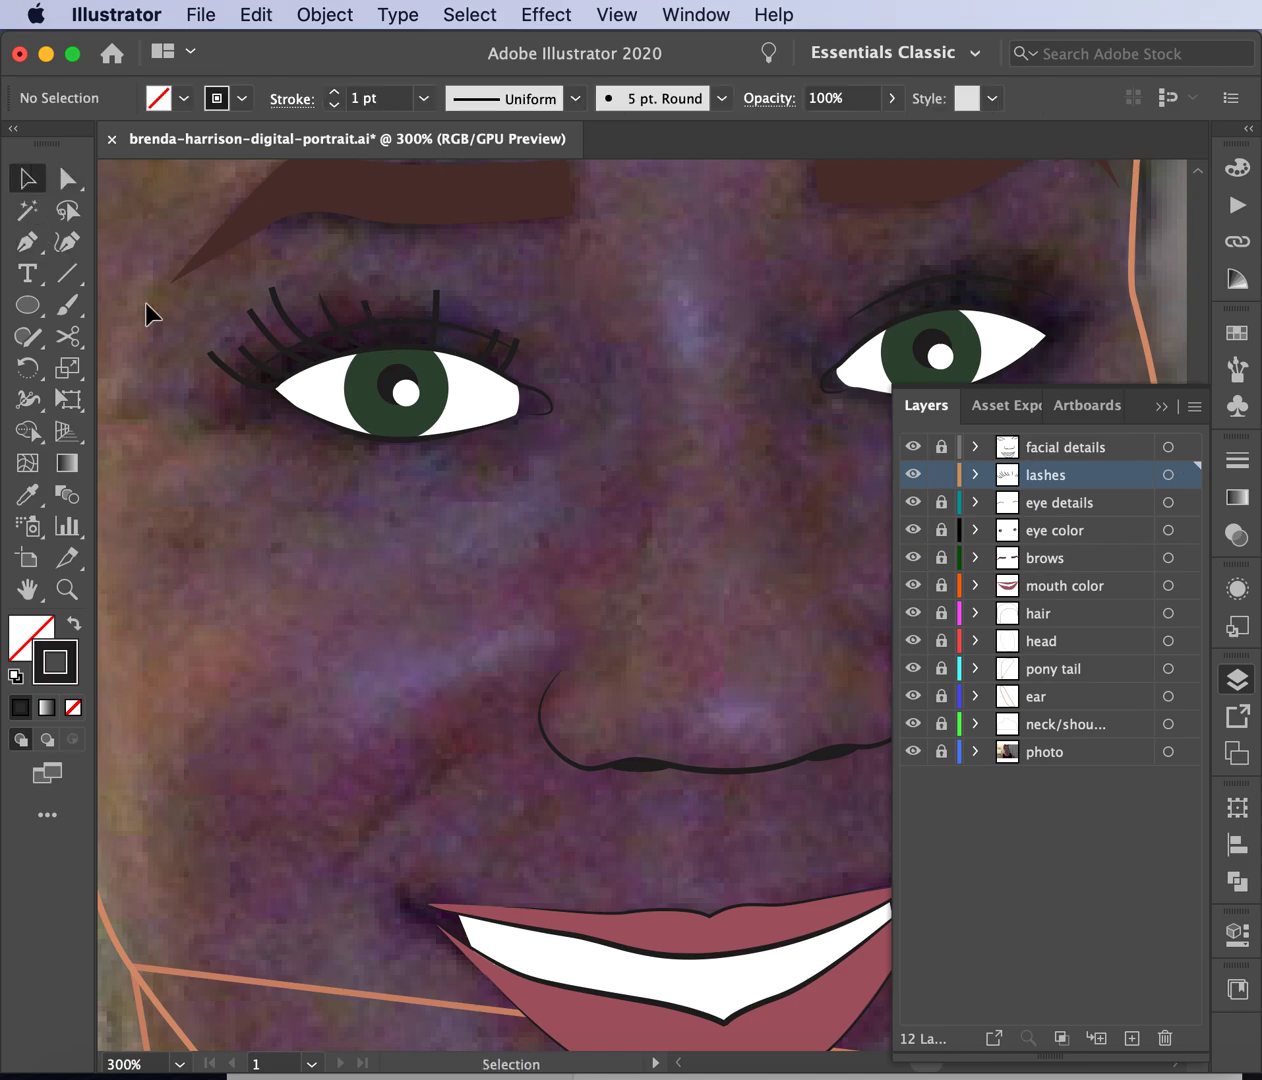
Draw a nearly vertical eyelash above the middle of the left eye's iris, between its two neighbouring lashes, and deselect it.
{"action": "left_click", "coordinate": [27, 241]}
{"action": "left_click_drag", "start_coordinate": [411, 344], "coordinate": [395, 243]}
{"action": "left_click", "coordinate": [27, 180]}
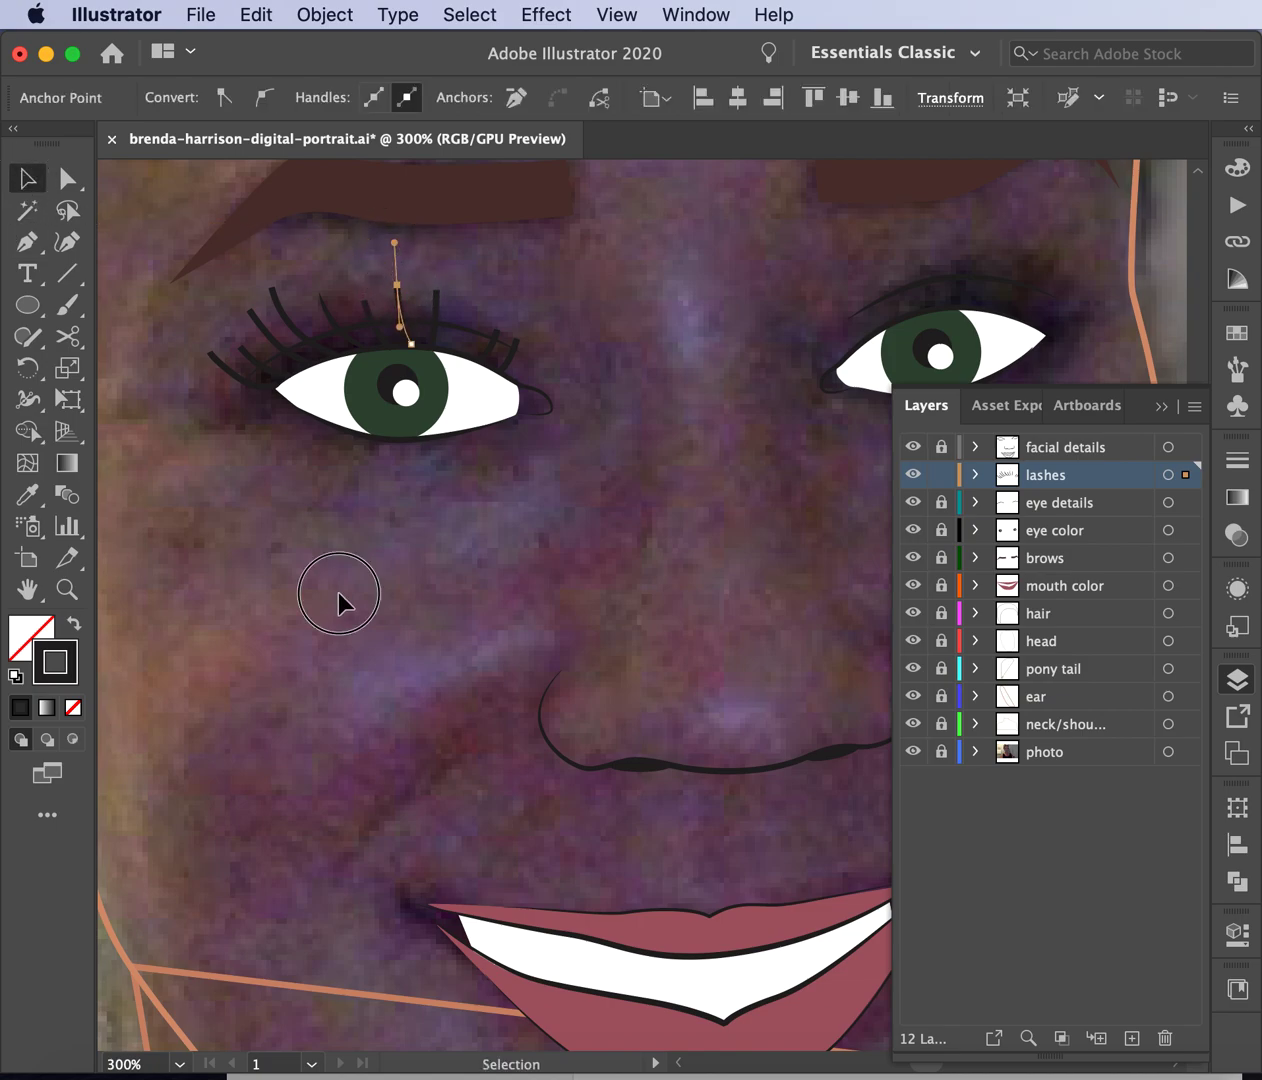
{"action": "left_click", "coordinate": [338, 598]}
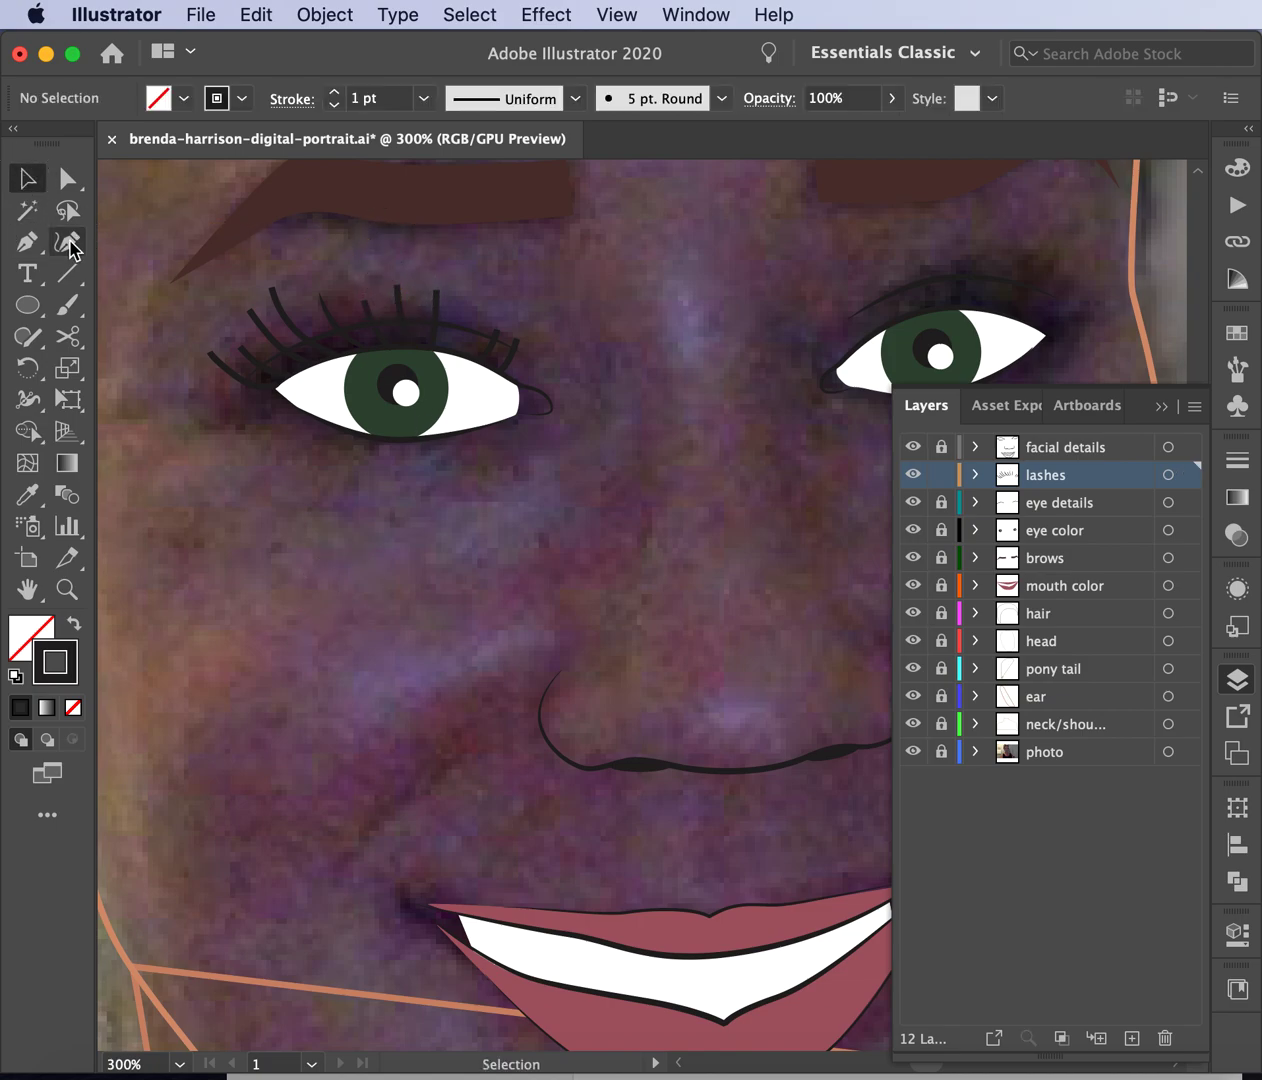
Draw an inward-curving eyelash on the left eye in the gap between the iris's inner edge and the inner-corner lashes.
{"action": "left_click", "coordinate": [27, 241]}
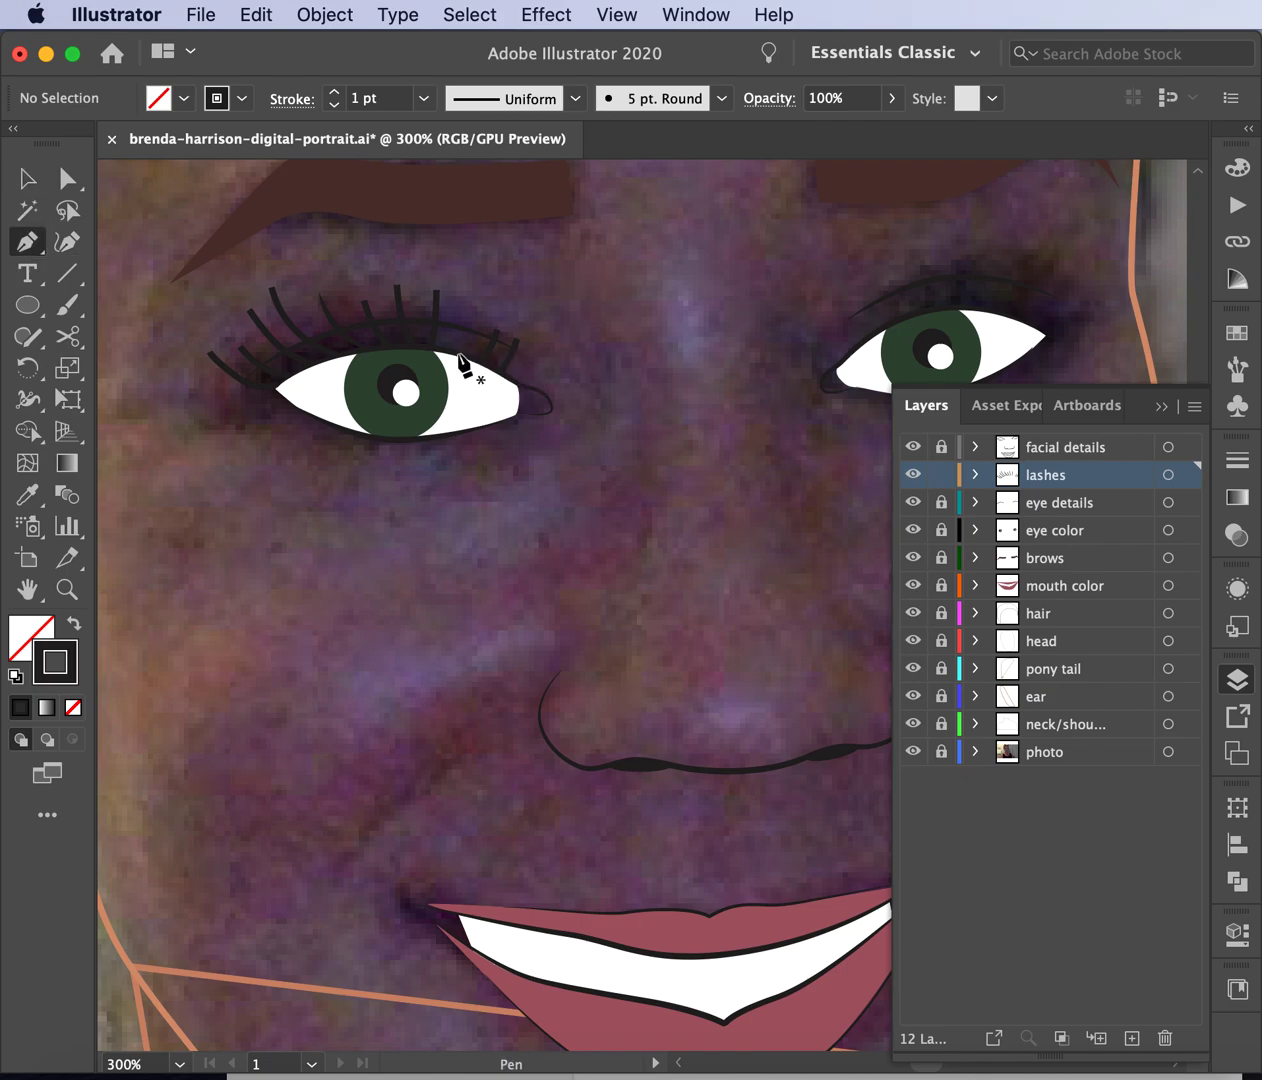
{"action": "left_click", "coordinate": [456, 352]}
{"action": "left_click_drag", "start_coordinate": [479, 301], "coordinate": [489, 259]}
{"action": "left_click", "coordinate": [27, 178]}
{"action": "left_click", "coordinate": [288, 593]}
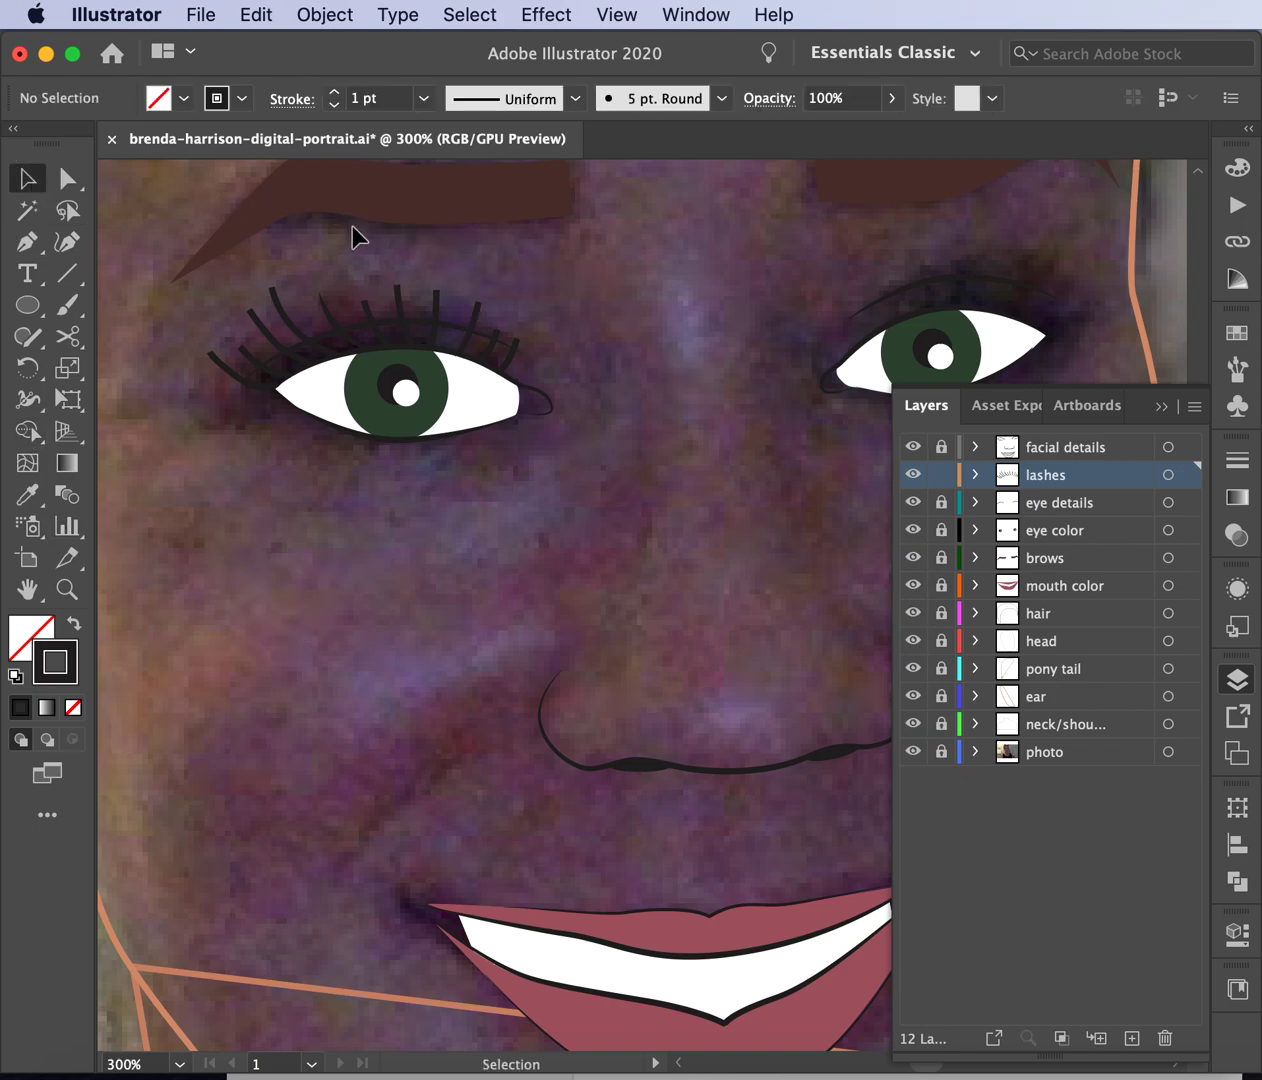
Draw a shorter curved eyelash in the gap between the two long outer lashes, starting at the left iris's outer edge, and deselect it.
{"action": "left_click", "coordinate": [25, 240]}
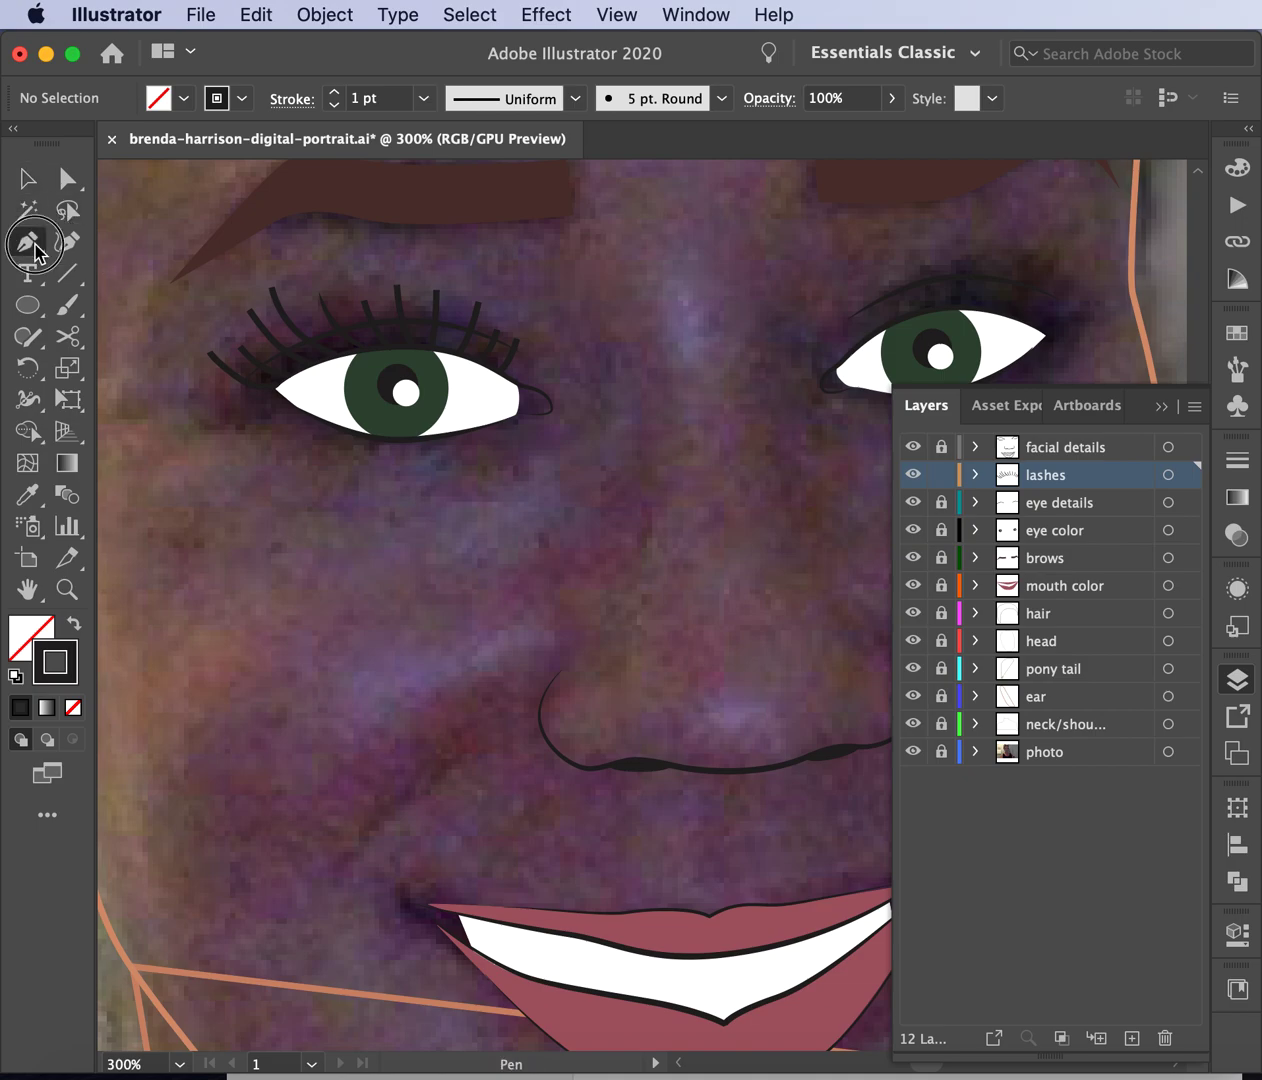
{"action": "left_click", "coordinate": [350, 350]}
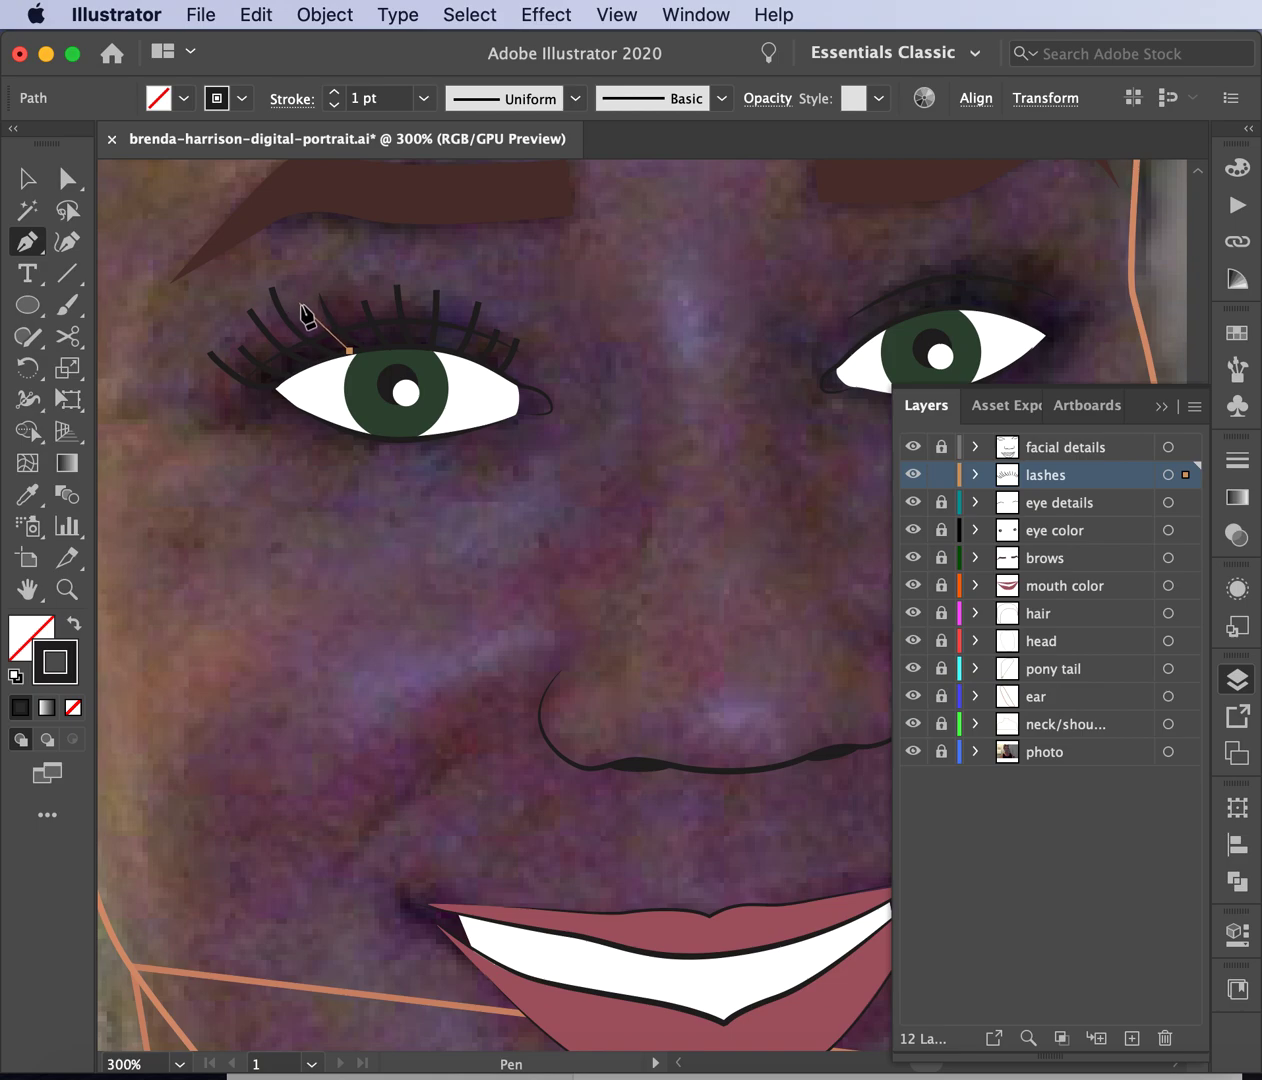
{"action": "left_click_drag", "start_coordinate": [302, 306], "coordinate": [286, 267]}
{"action": "left_click", "coordinate": [27, 178]}
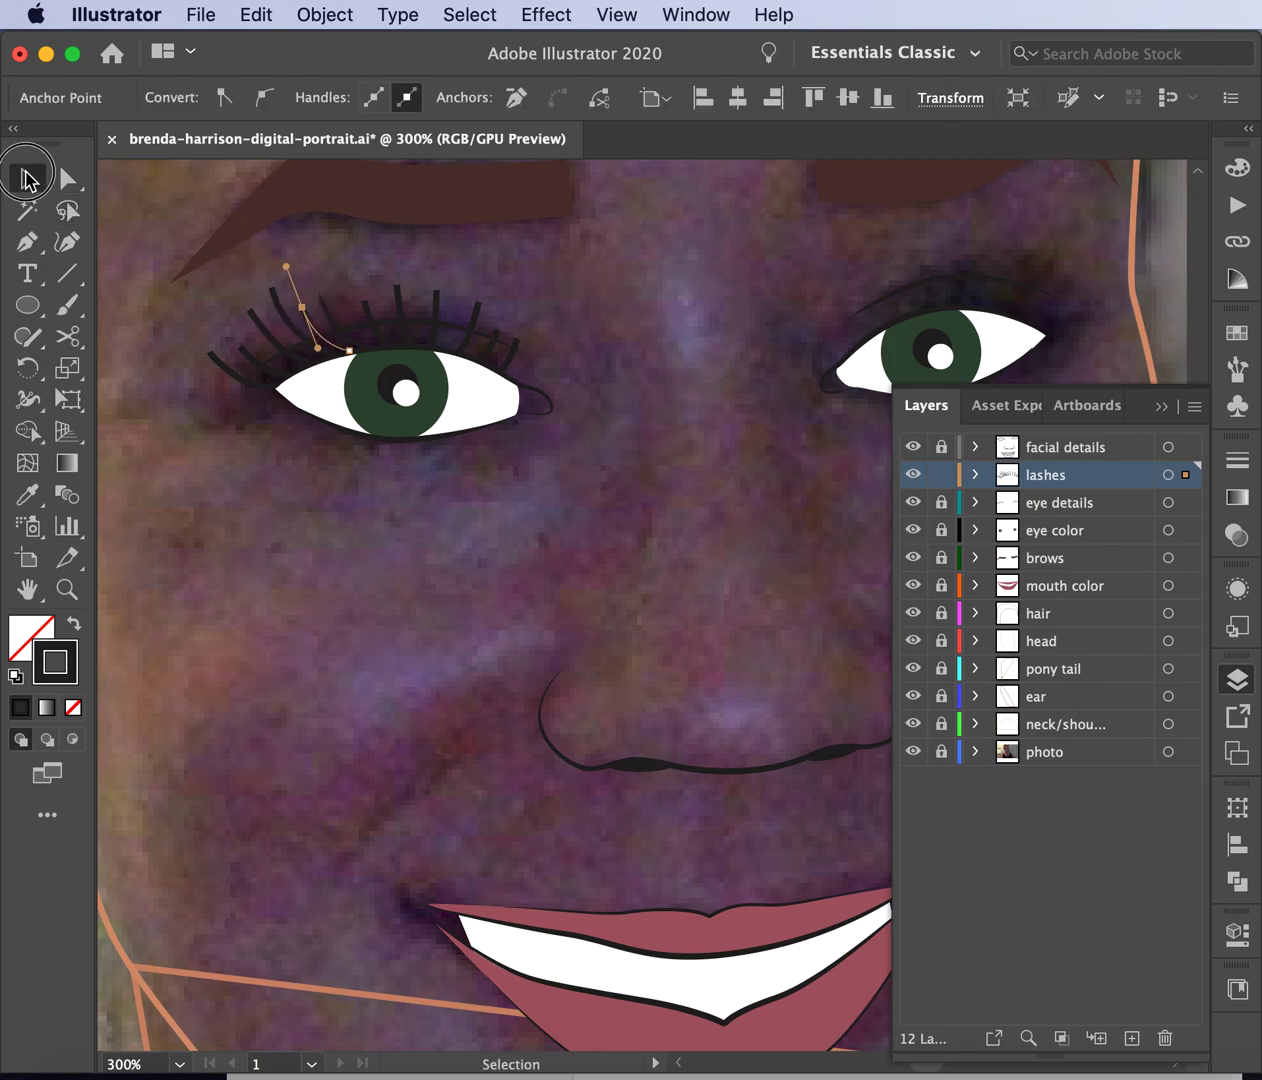
{"action": "left_click", "coordinate": [272, 626]}
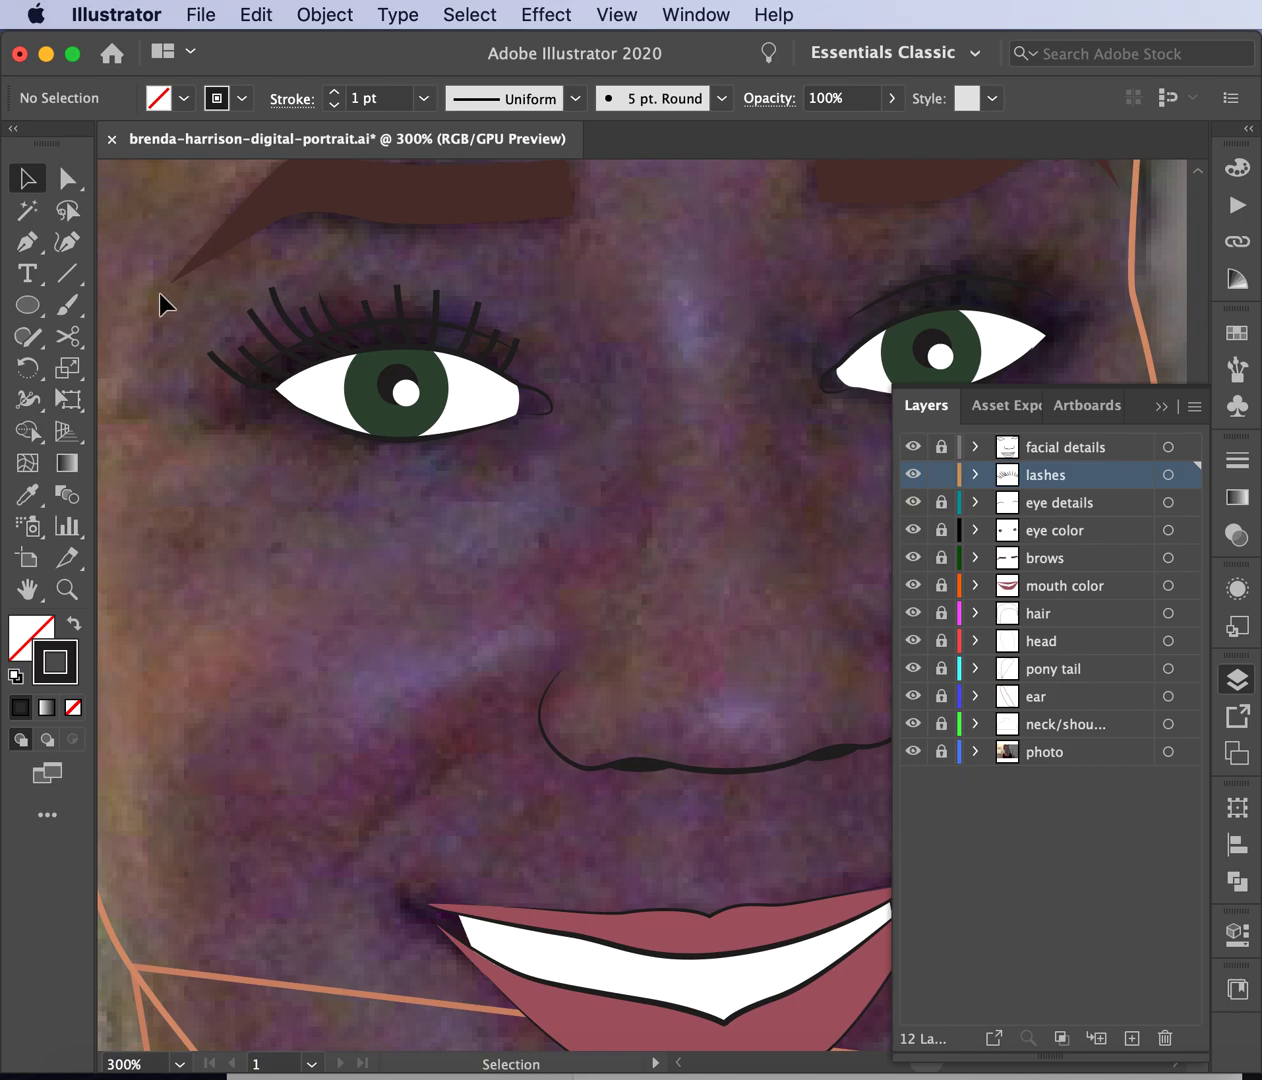
Apply the lens-shaped width profile tapered at both ends and a 2 pt stroke weight to all the lashes, then deselect them.
{"action": "left_click", "coordinate": [912, 474]}
{"action": "left_click", "coordinate": [912, 474]}
{"action": "key", "text": "super+a"}
{"action": "left_click", "coordinate": [577, 99]}
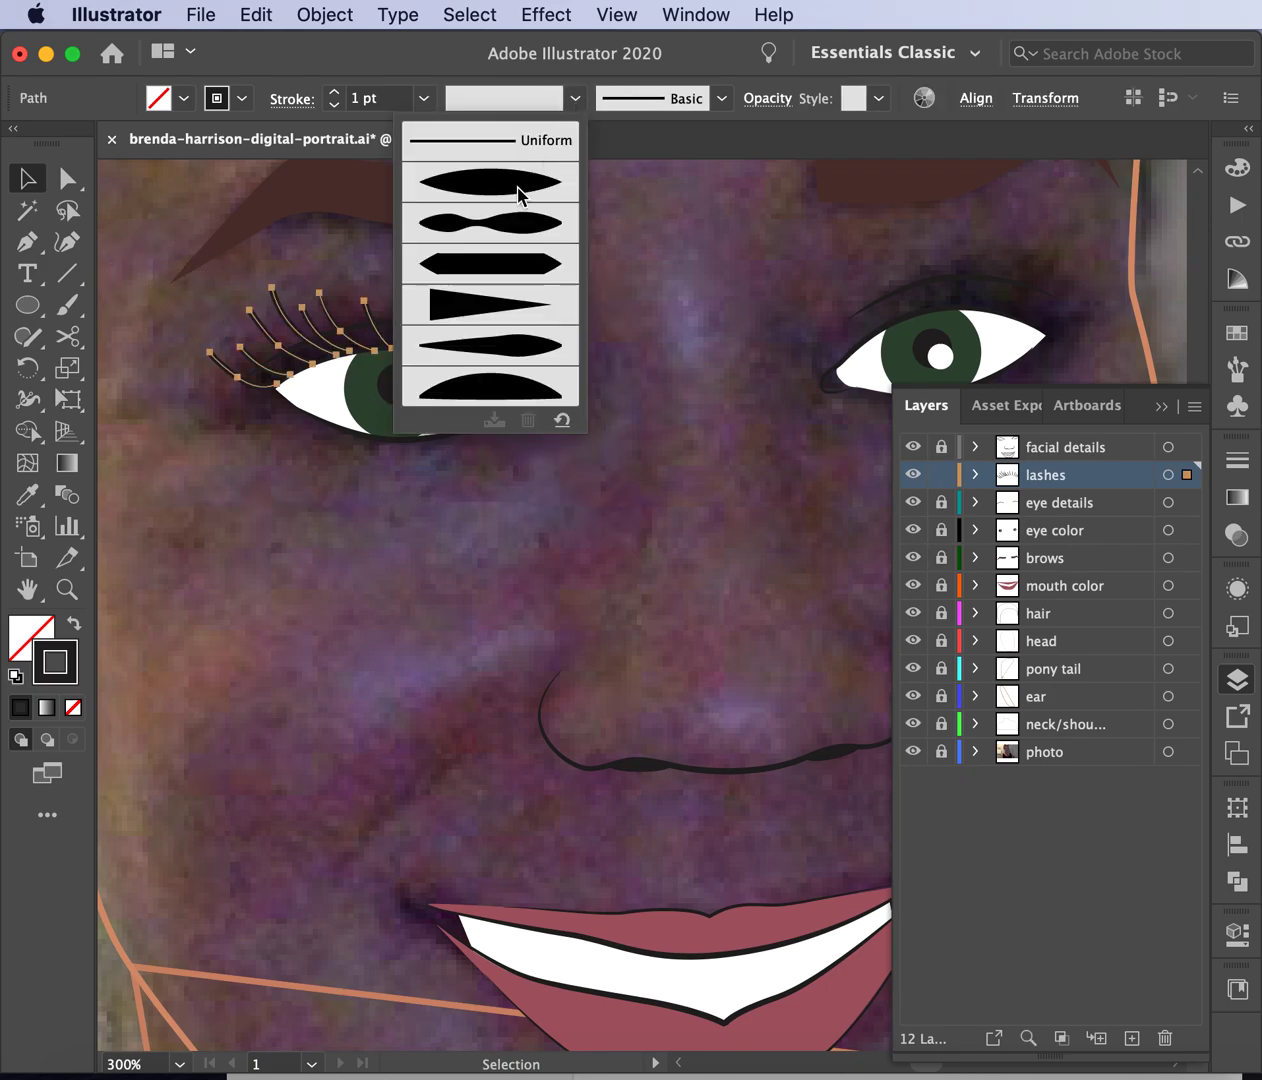
{"action": "left_click", "coordinate": [510, 184]}
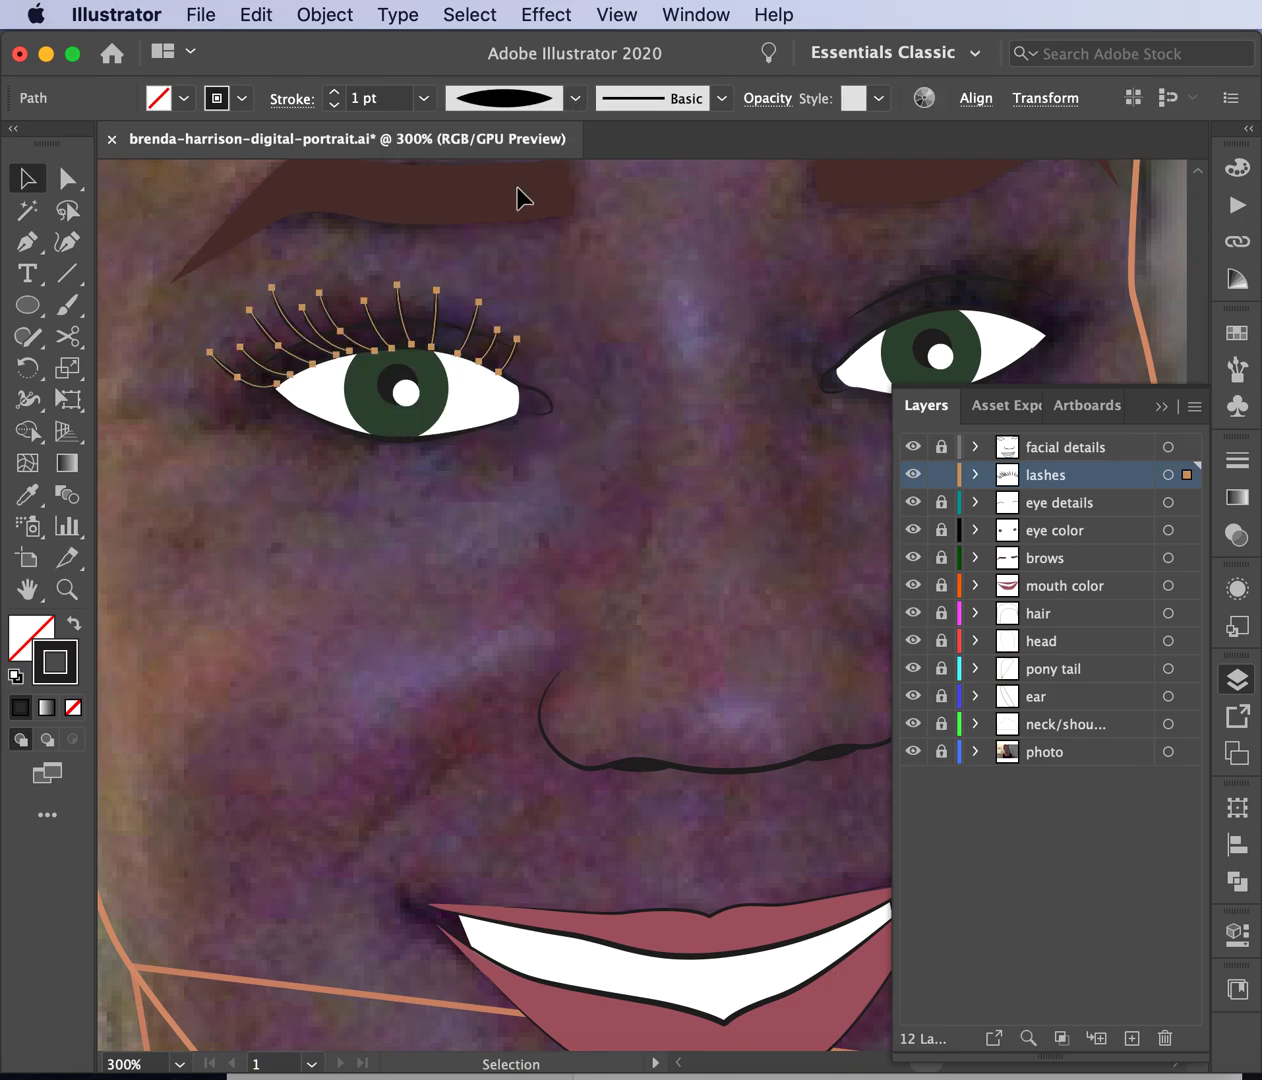
{"action": "left_click", "coordinate": [337, 94]}
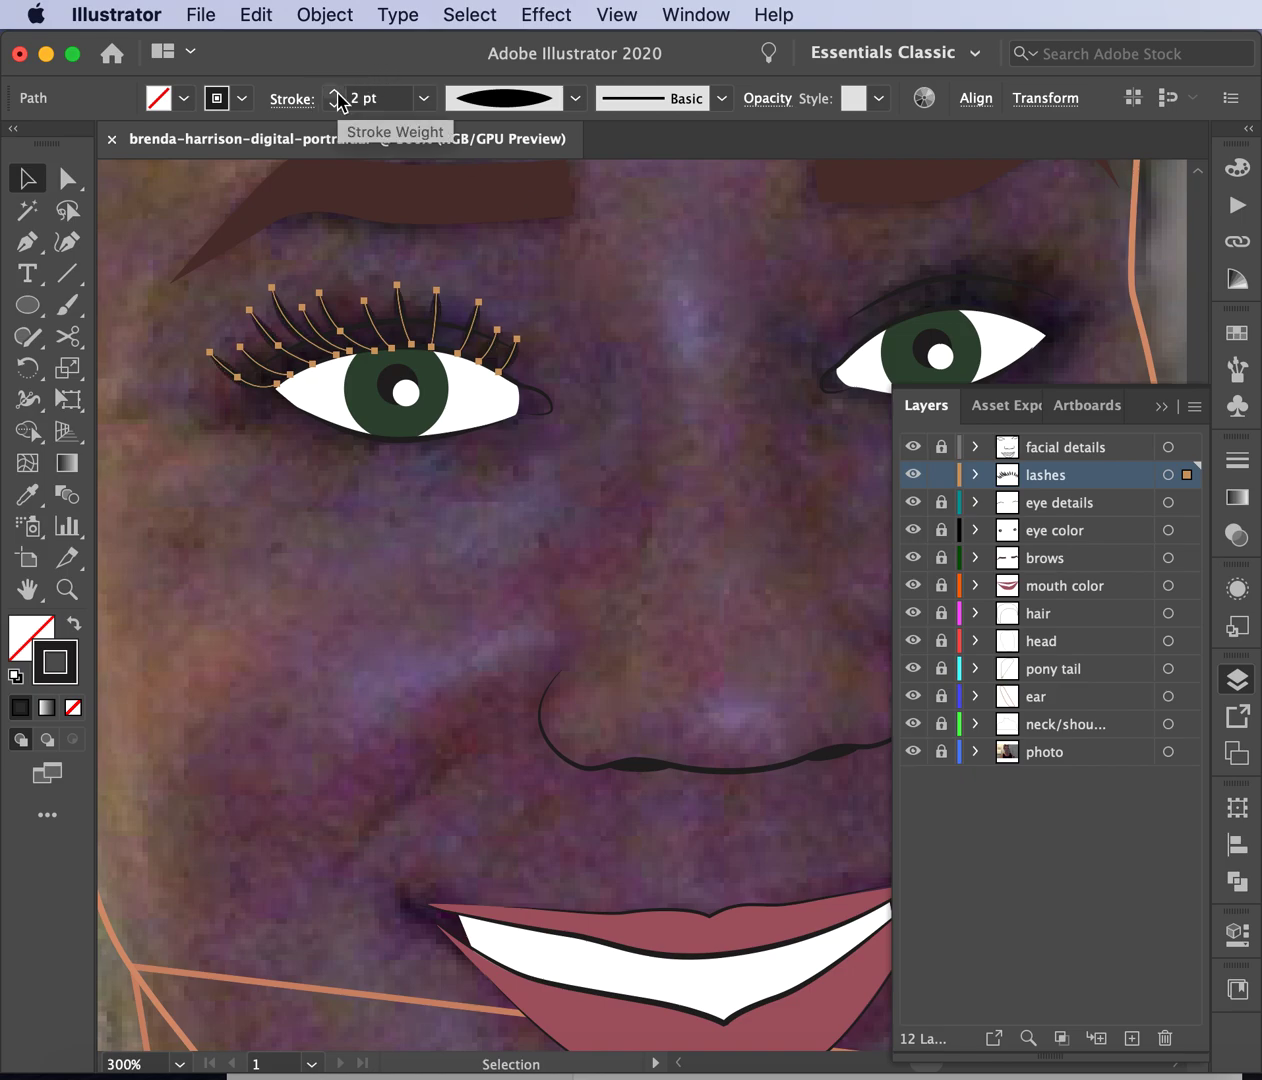
{"action": "left_click", "coordinate": [234, 583]}
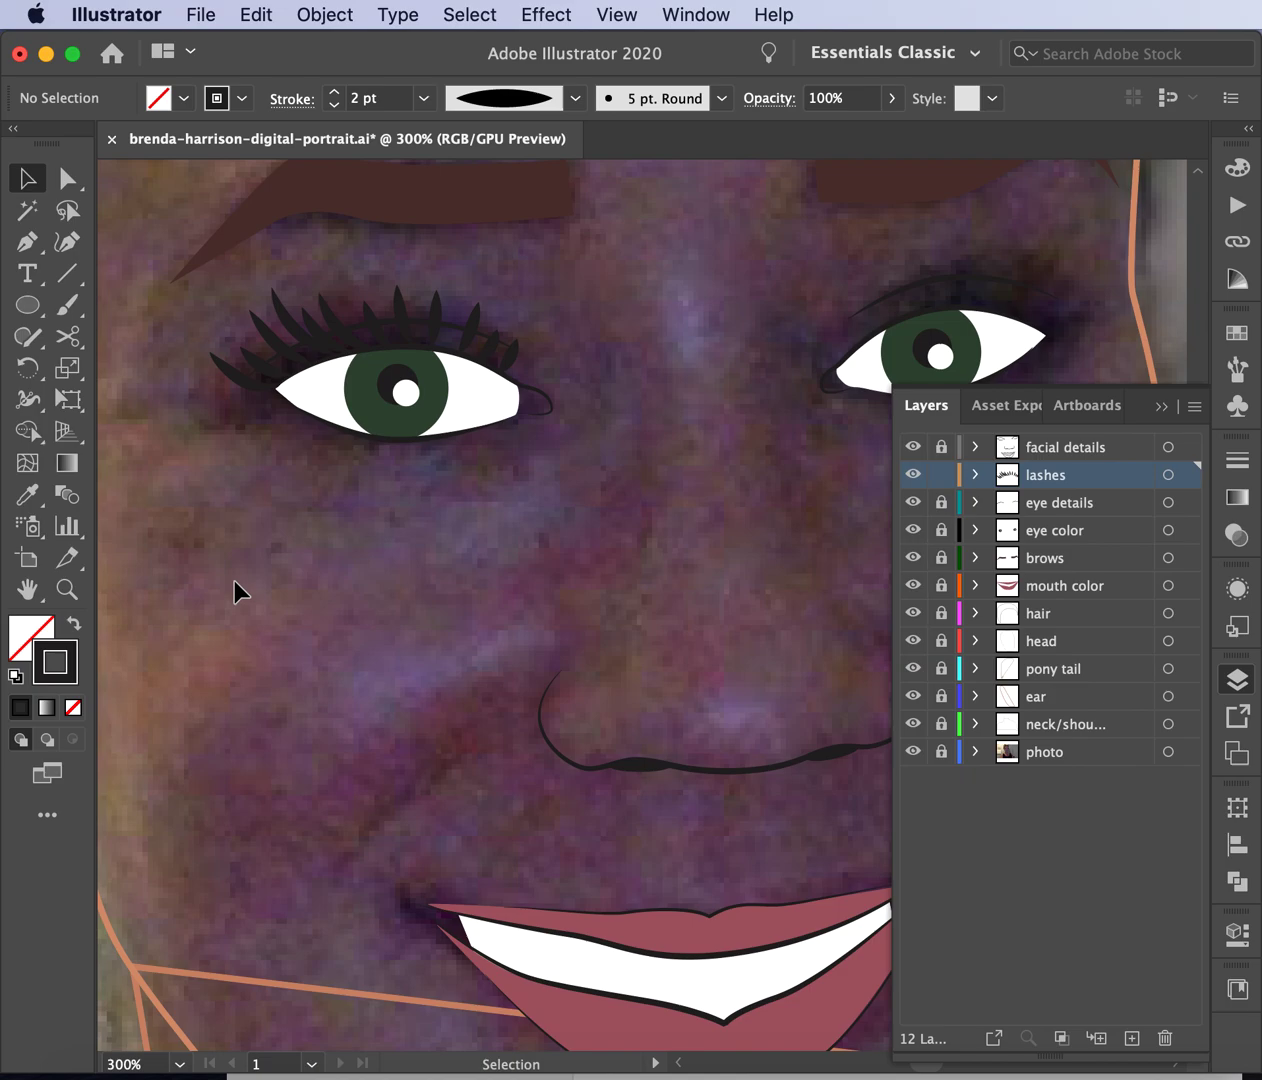
Swap the head outline's stroke and fill to fill the face with its skin tone, and lock the head layer.
{"action": "key", "text": "super+minus"}
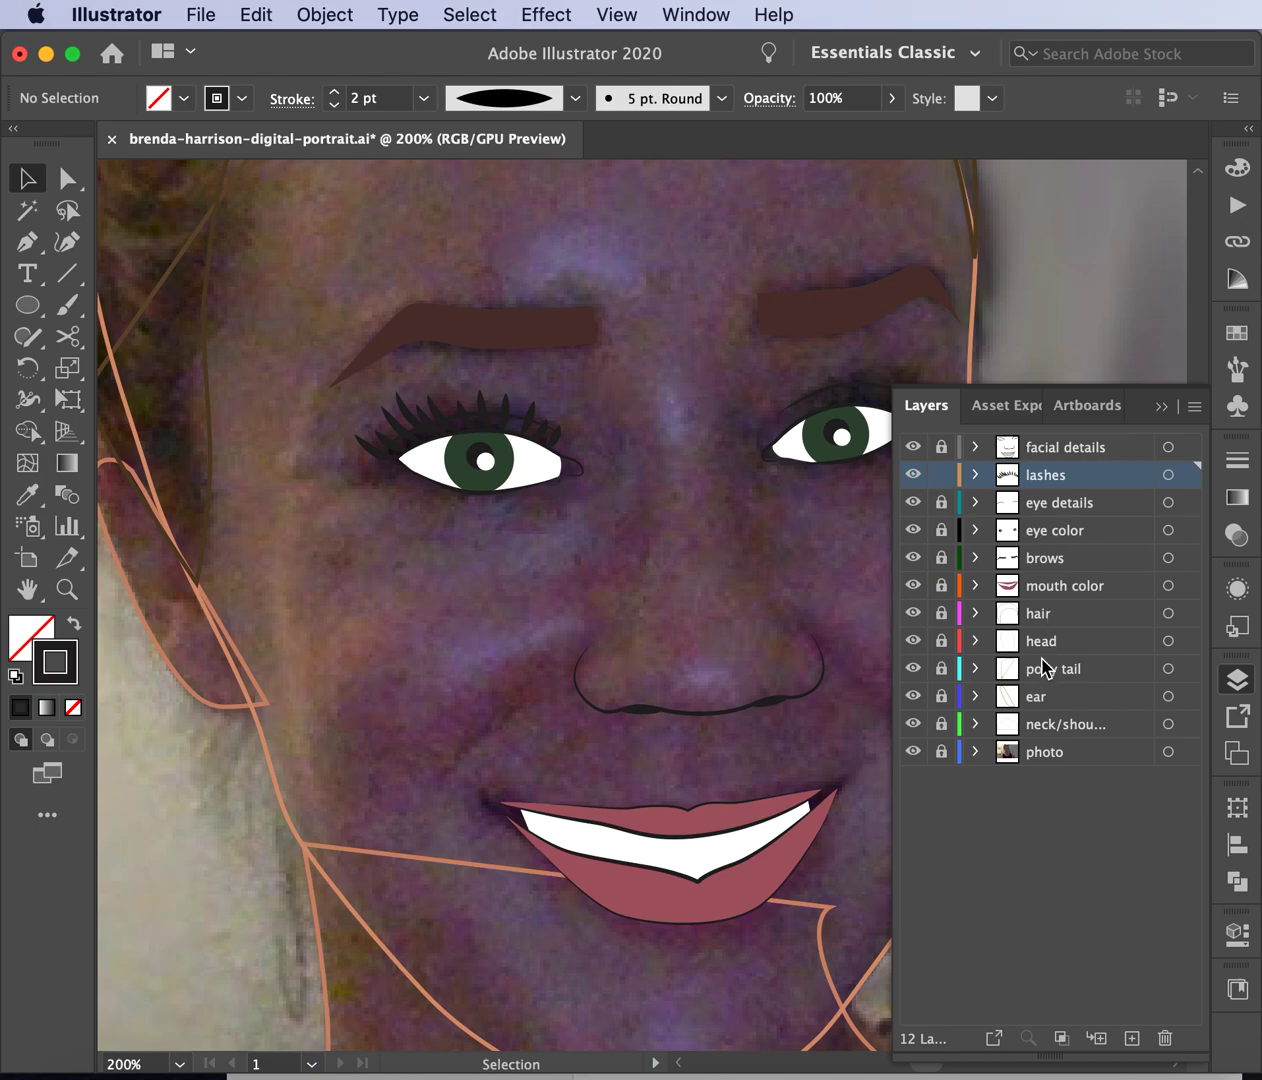
{"action": "left_click", "coordinate": [269, 754]}
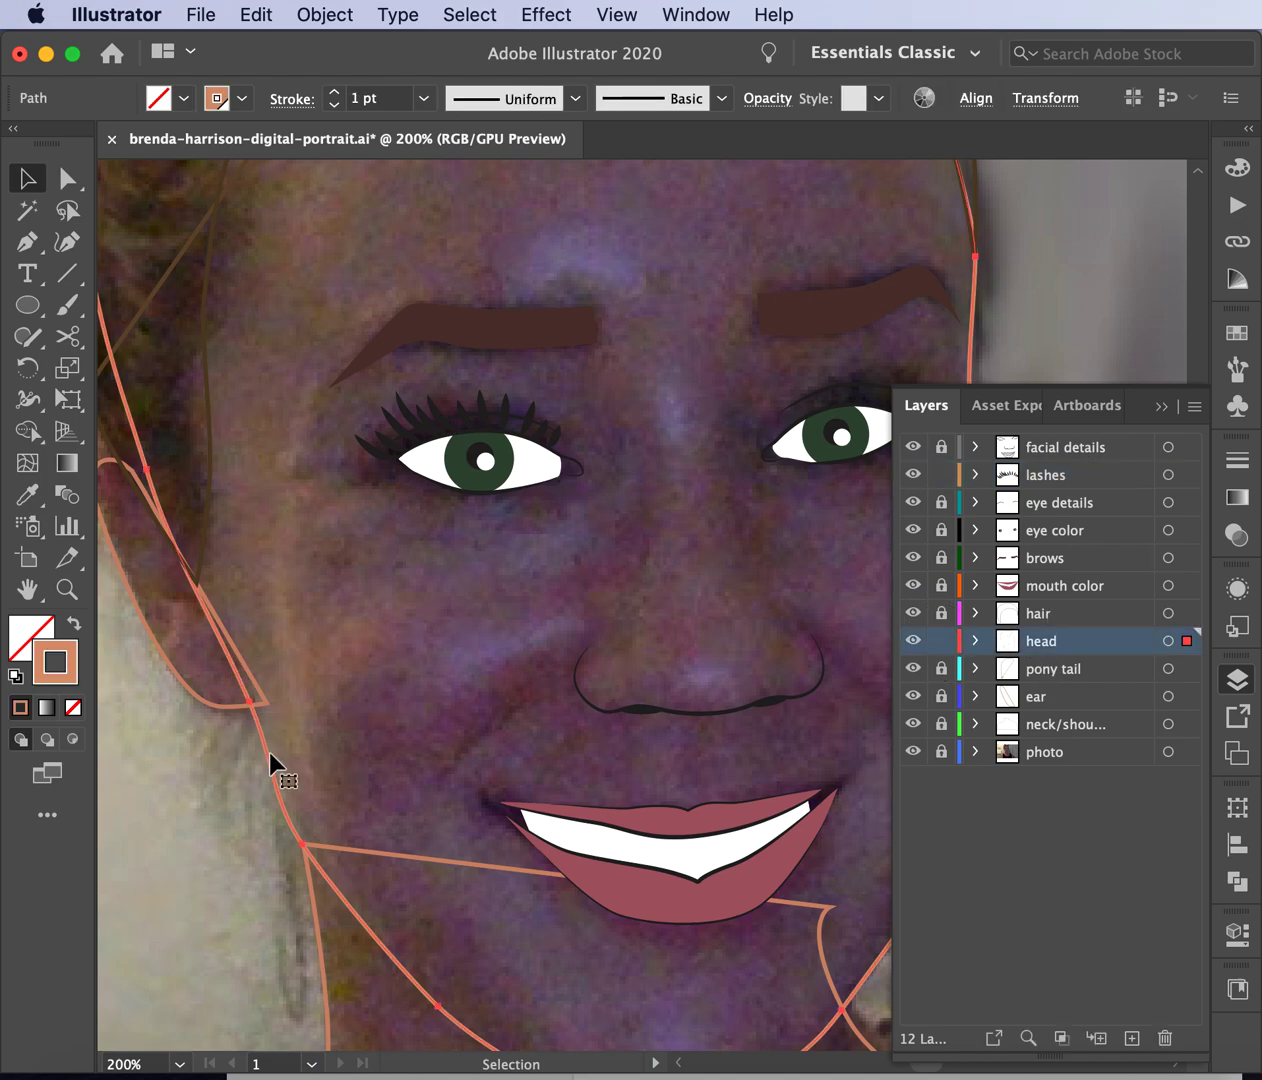
{"action": "left_click", "coordinate": [73, 623]}
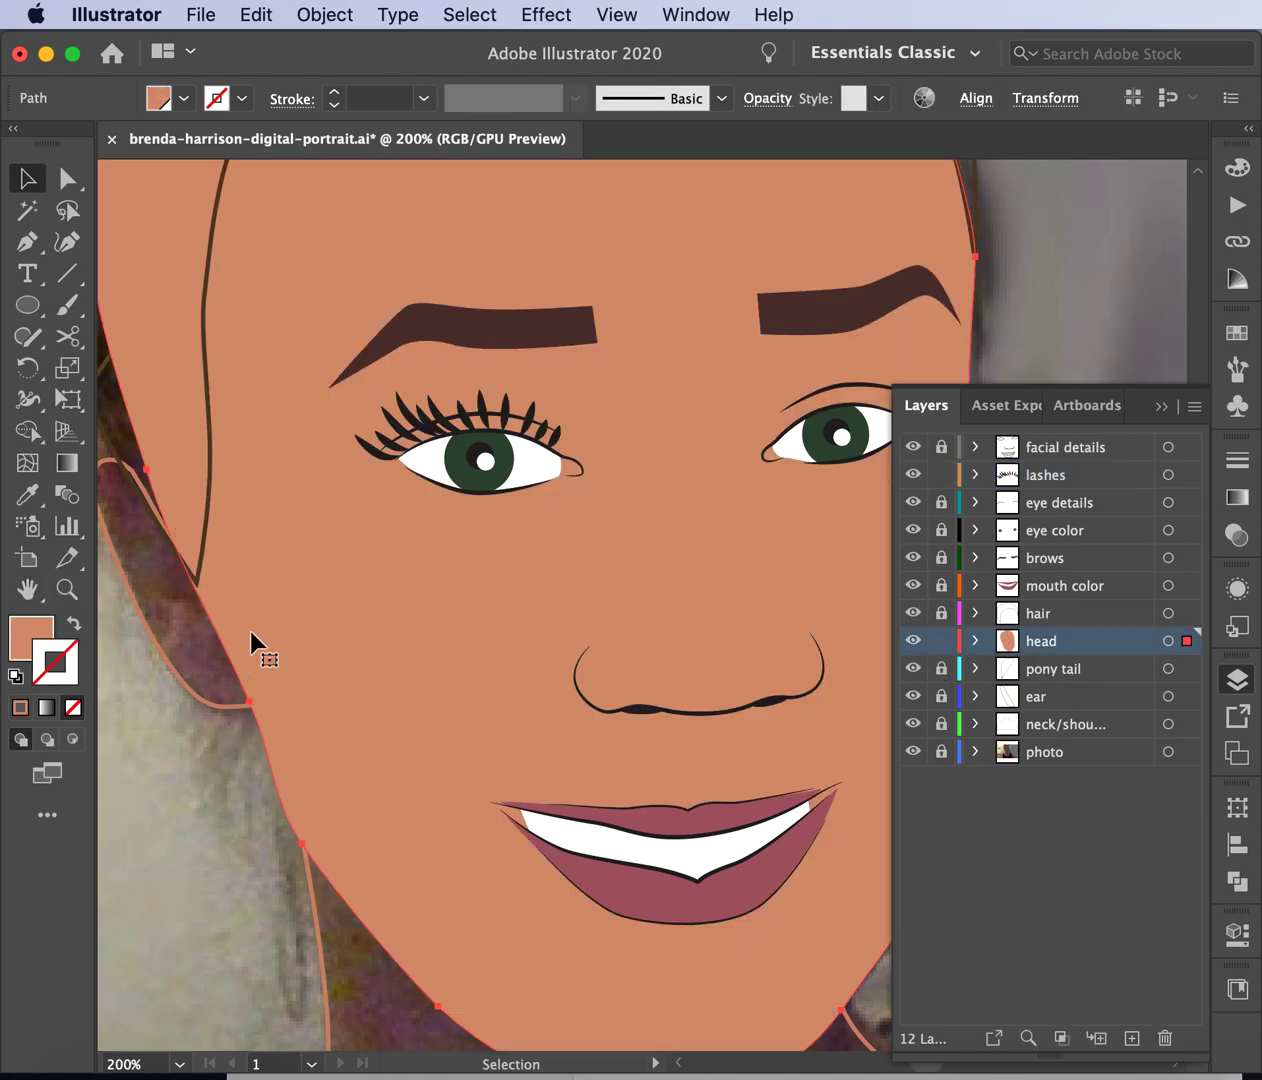
{"action": "key", "text": "super"}
{"action": "key", "text": "super+equal"}
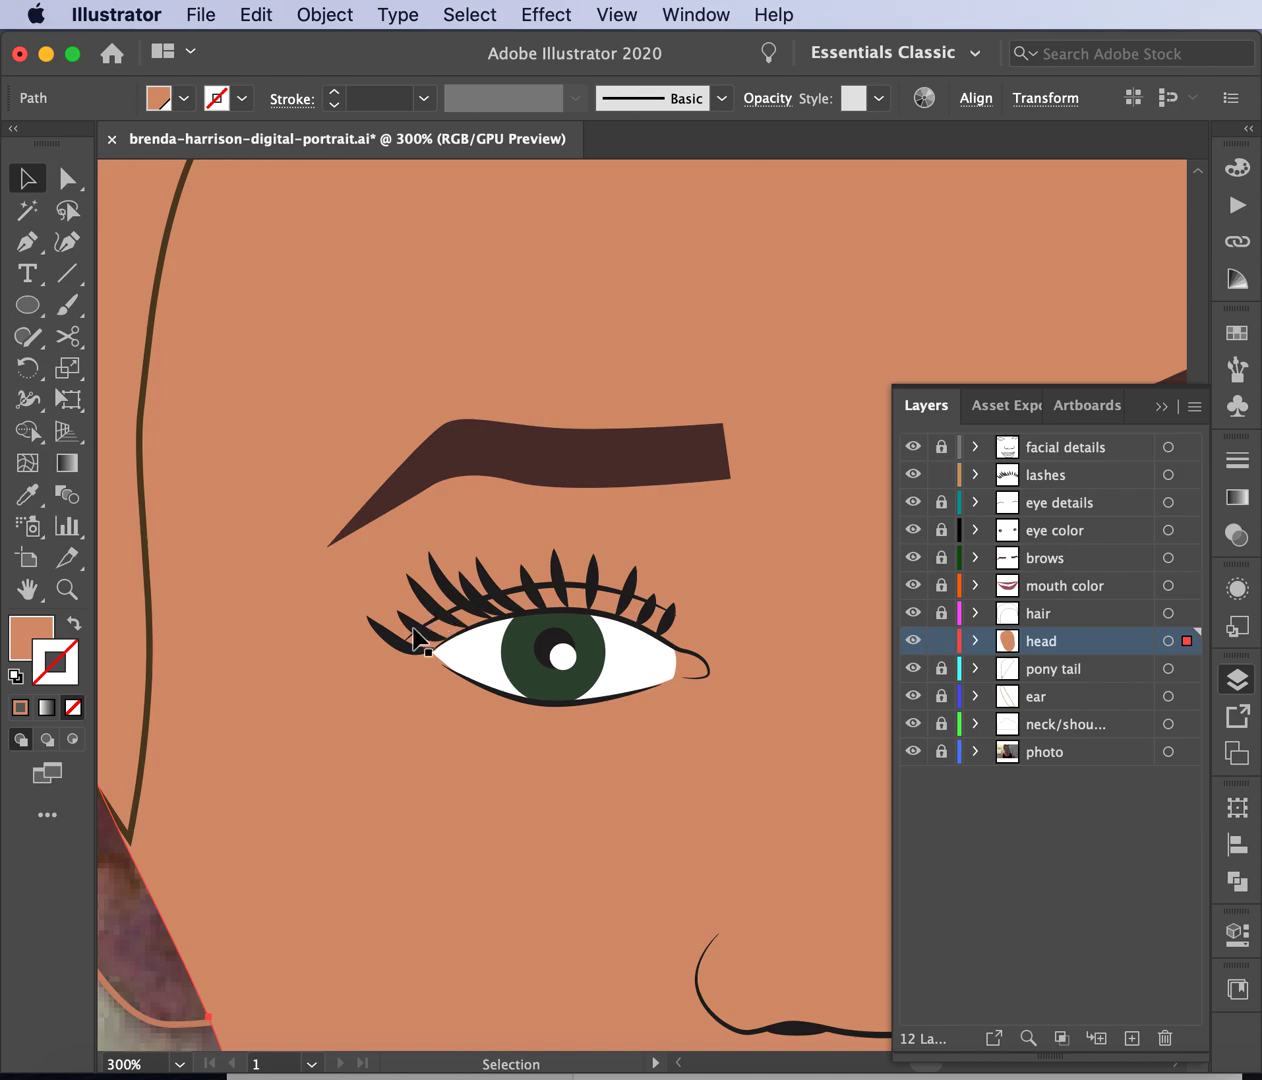
{"action": "left_click", "coordinate": [941, 640]}
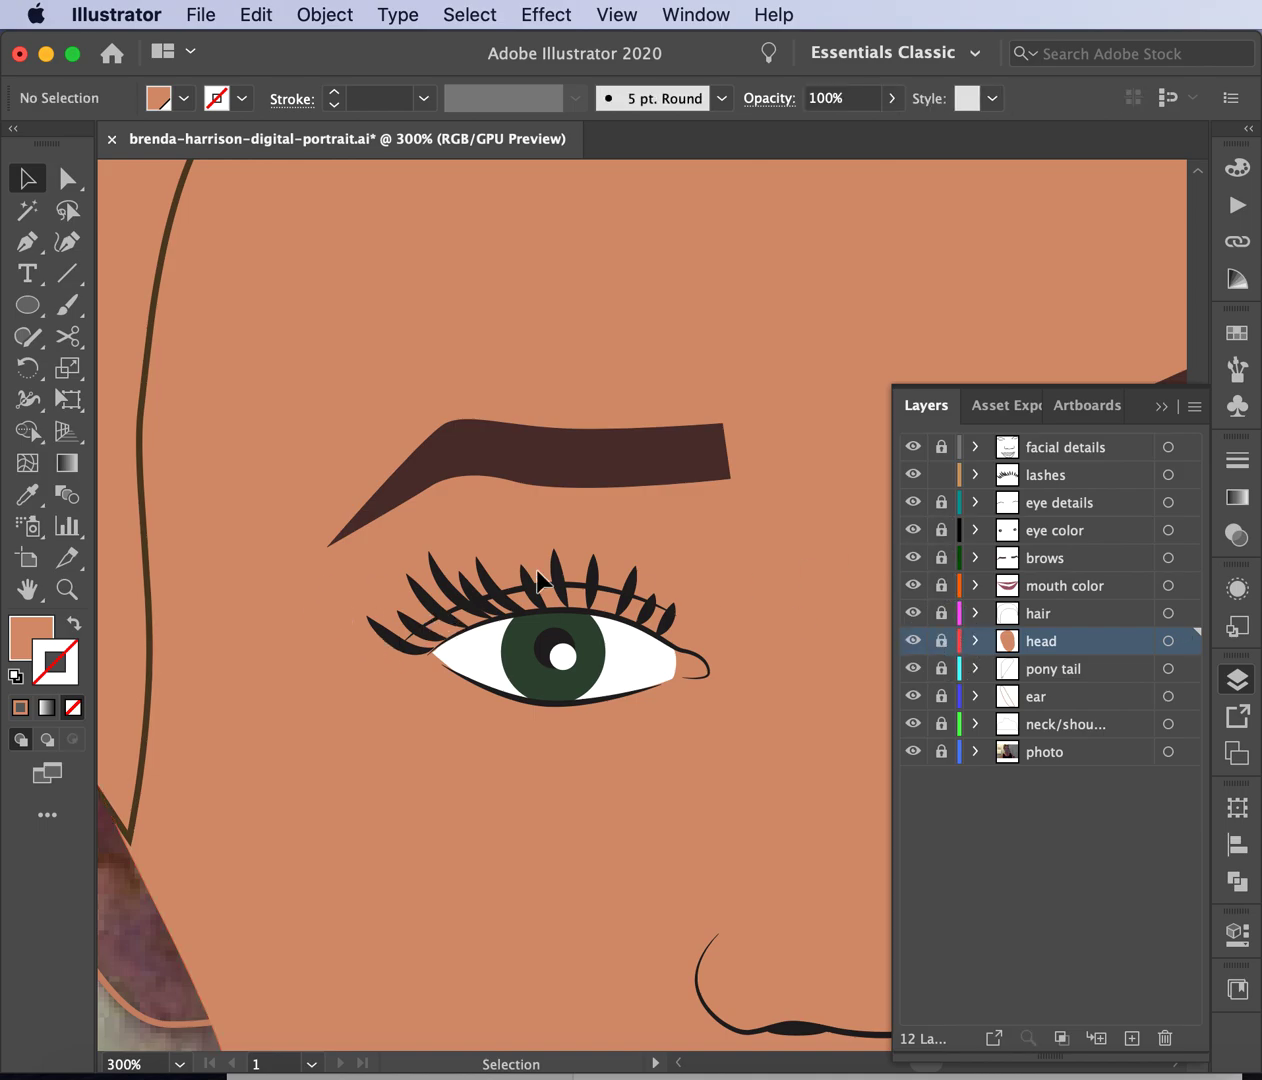
Set the stroke weight of all the left eye's lashes to 1 pt and deselect them.
{"action": "left_click_drag", "start_coordinate": [312, 570], "coordinate": [764, 752]}
{"action": "left_click", "coordinate": [334, 104]}
{"action": "left_click", "coordinate": [398, 700]}
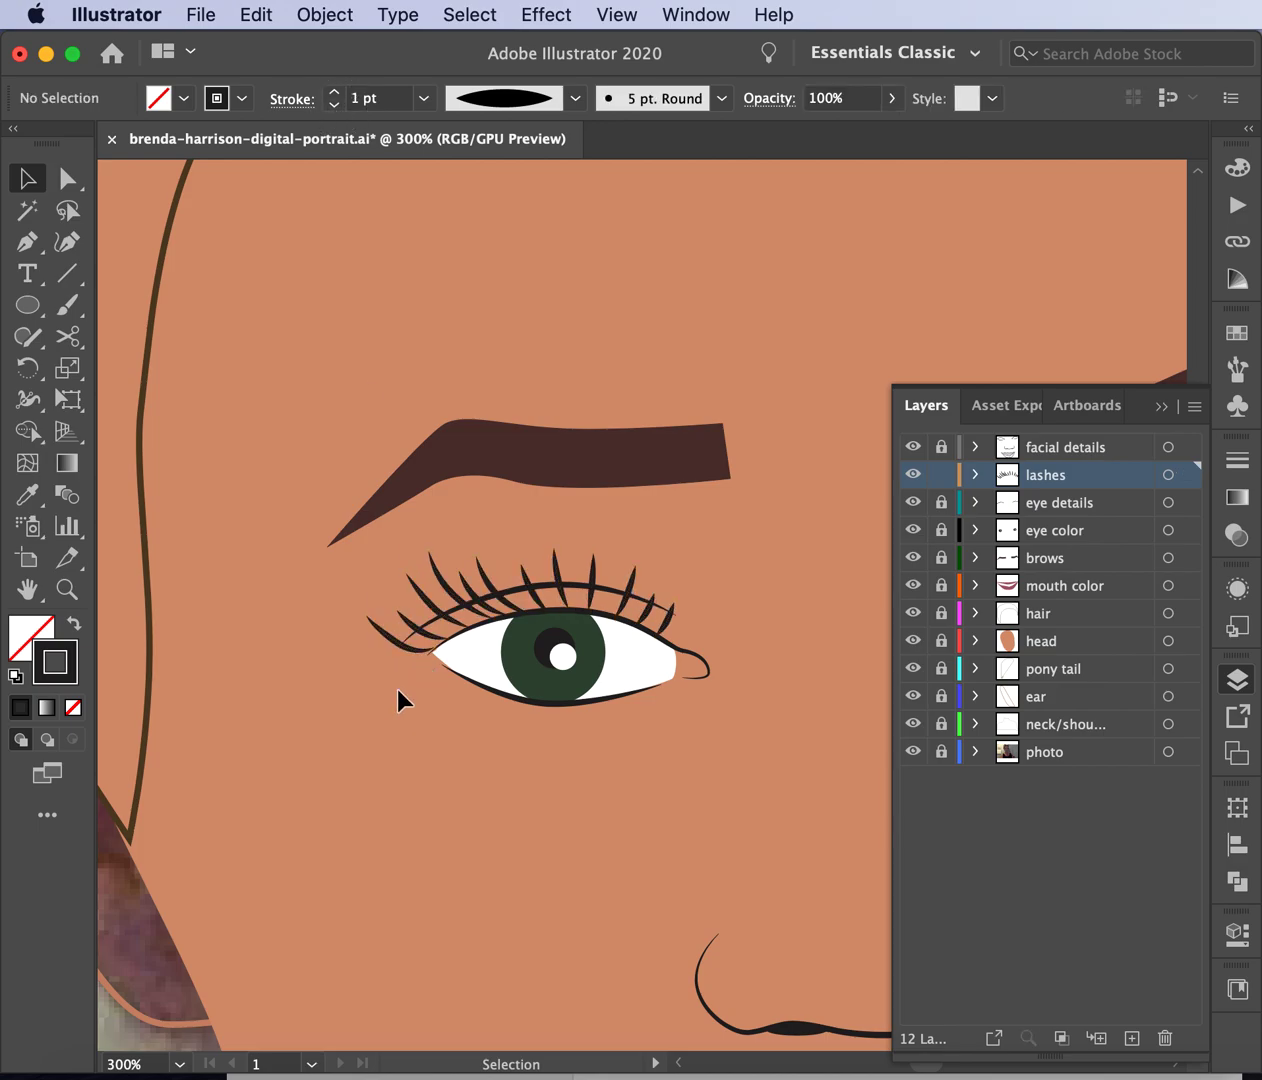
Widen the base of the left eye's outer-corner lash with the Width tool.
{"action": "key", "text": "super+equal"}
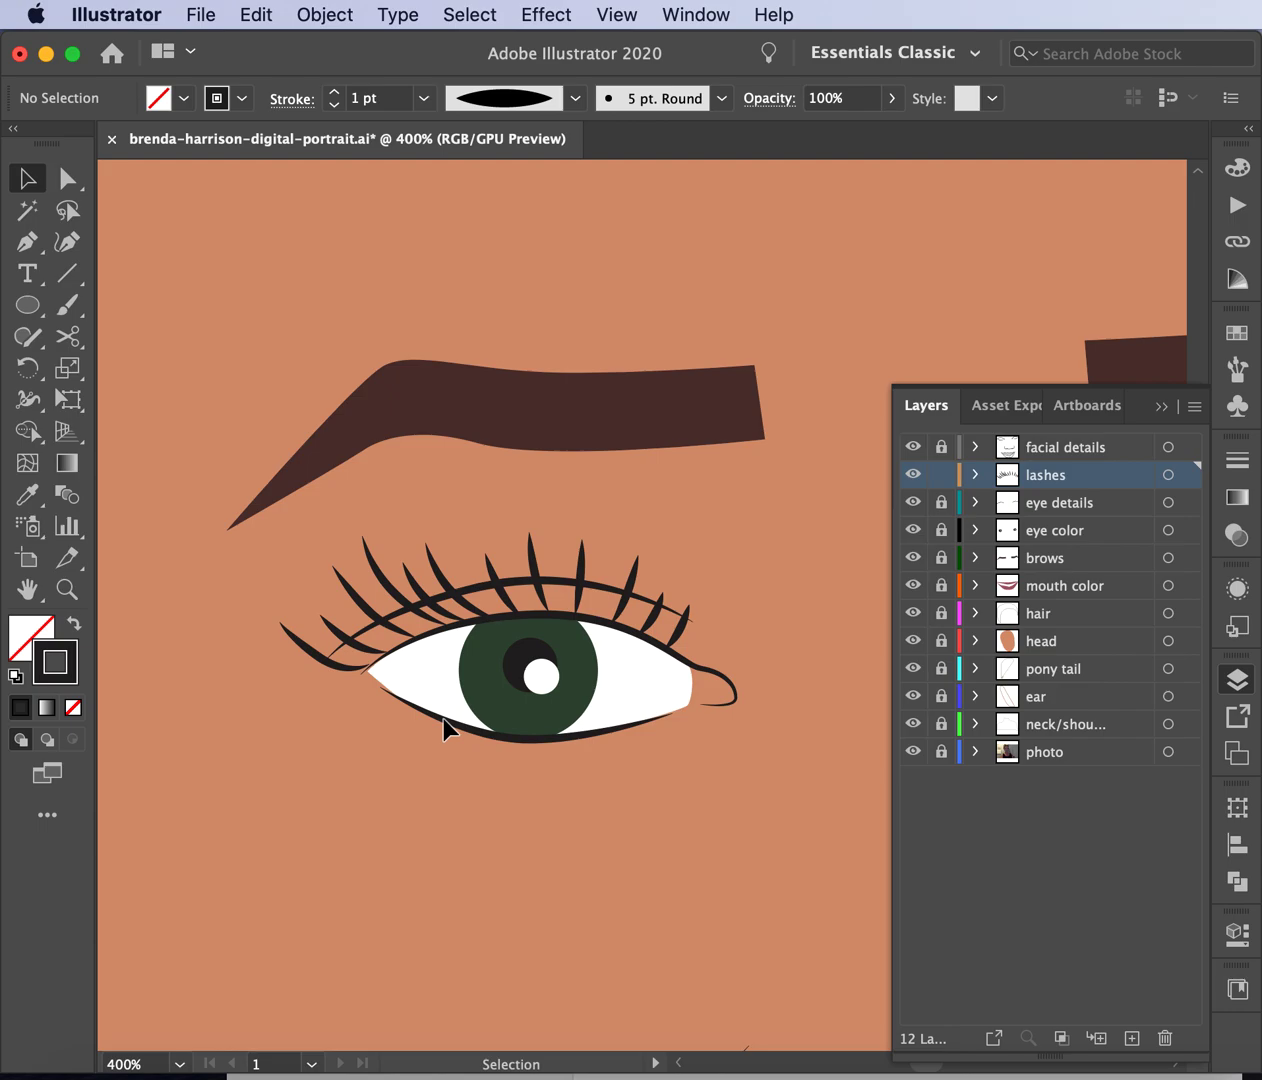
{"action": "key", "text": "super+equal"}
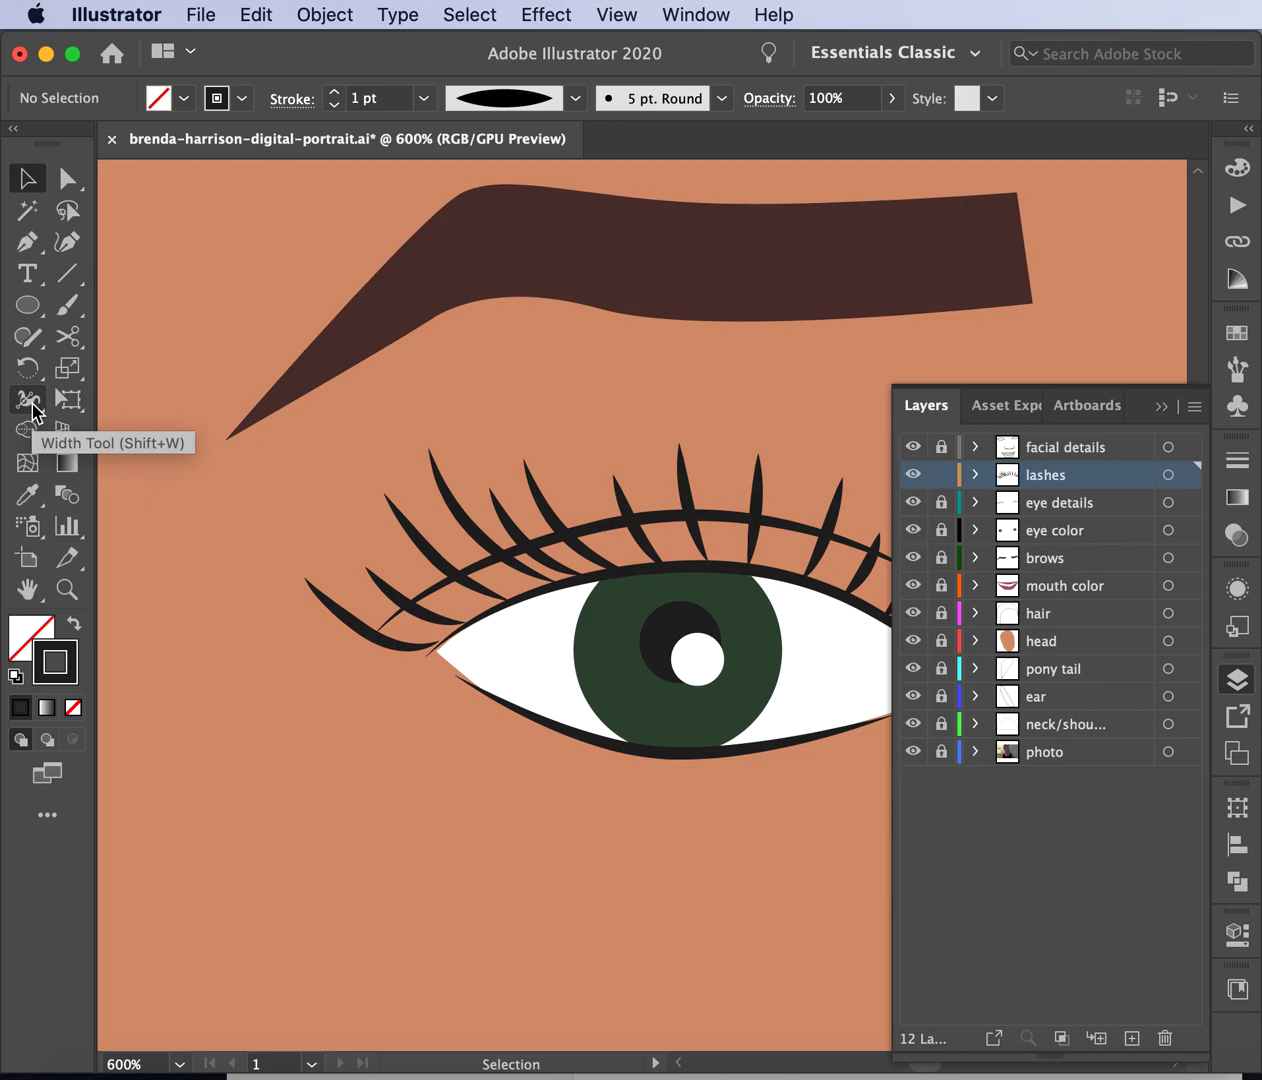
{"action": "left_click", "coordinate": [33, 410]}
{"action": "scroll", "coordinate": [327, 682], "scroll_direction": "right", "scroll_amount": 5}
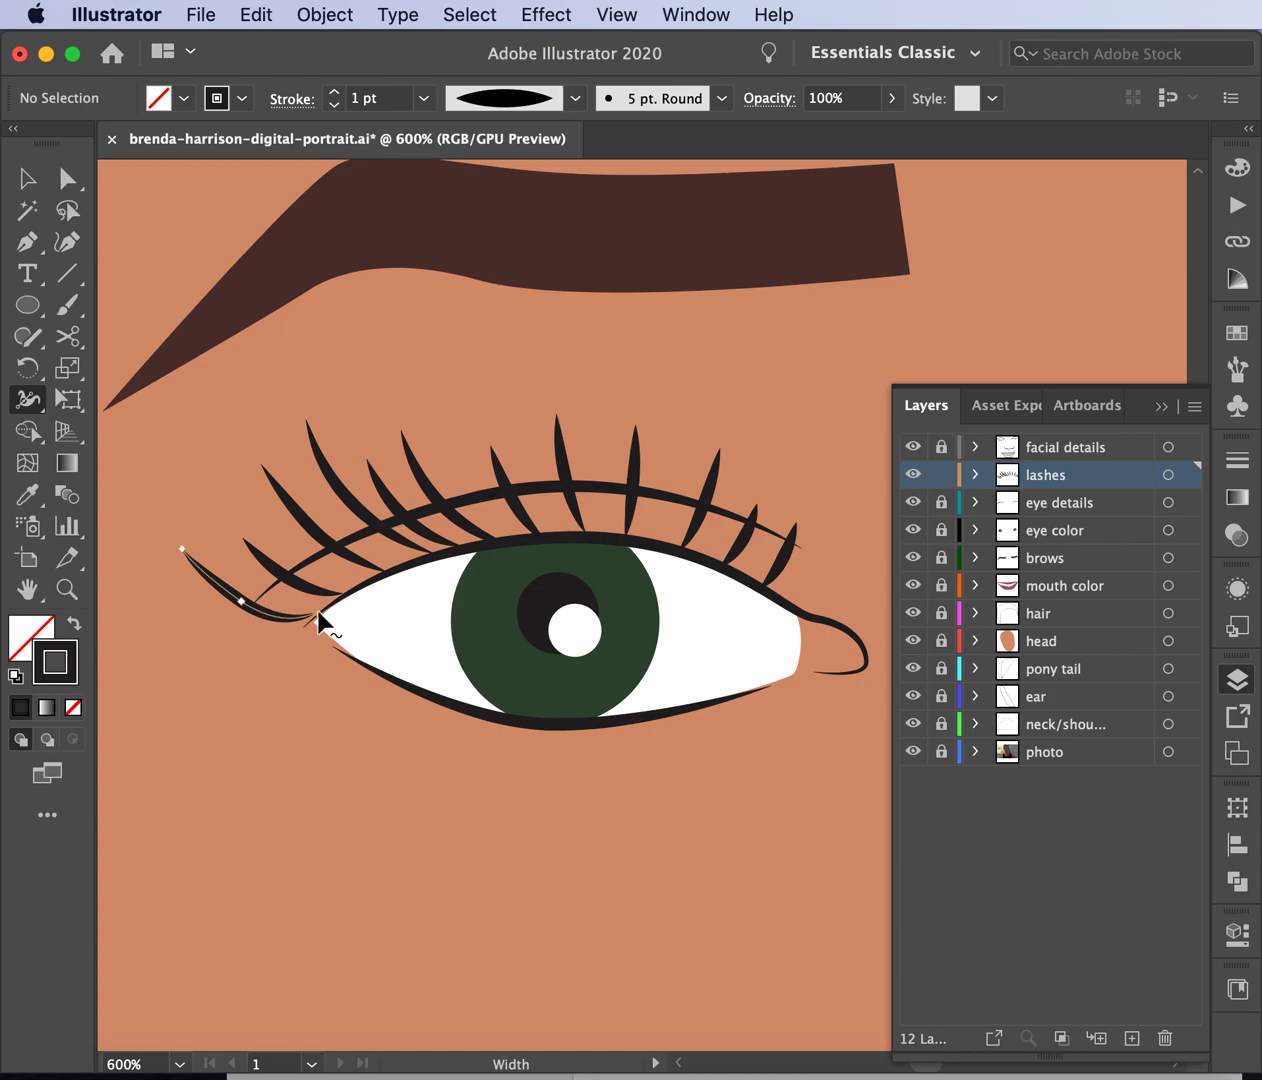
{"action": "mouse_move", "coordinate": [315, 614]}
{"action": "left_mouse_down"}
{"action": "mouse_move", "coordinate": [334, 599]}
{"action": "mouse_move", "coordinate": [305, 624]}
{"action": "left_mouse_up"}
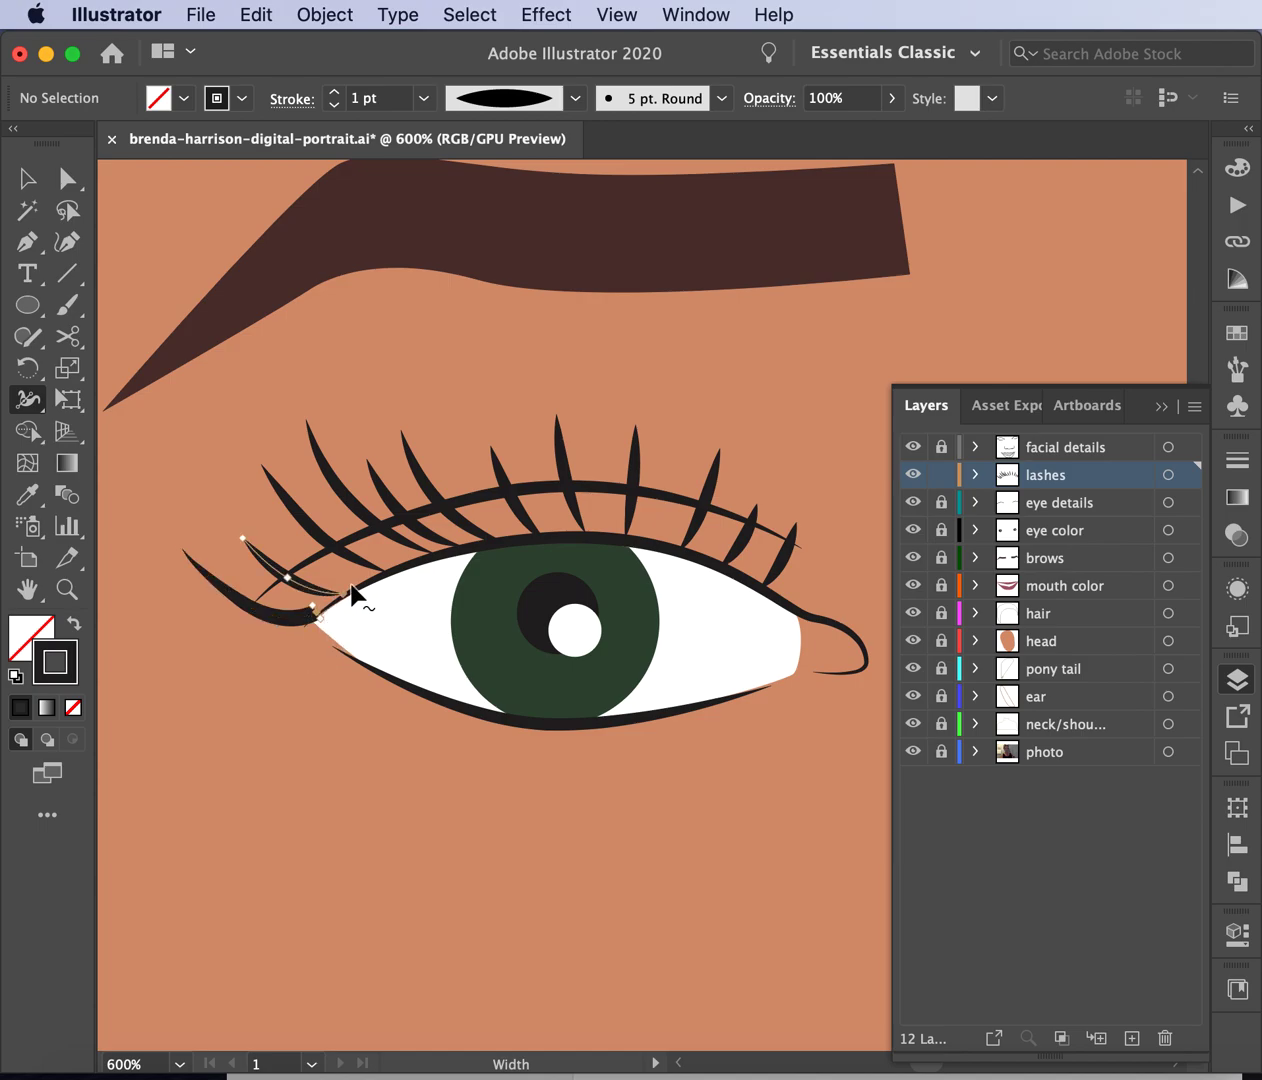
Thicken the bases of the second and third lashes from the left eye's outer corner with the Width tool.
{"action": "key", "text": "super+equal"}
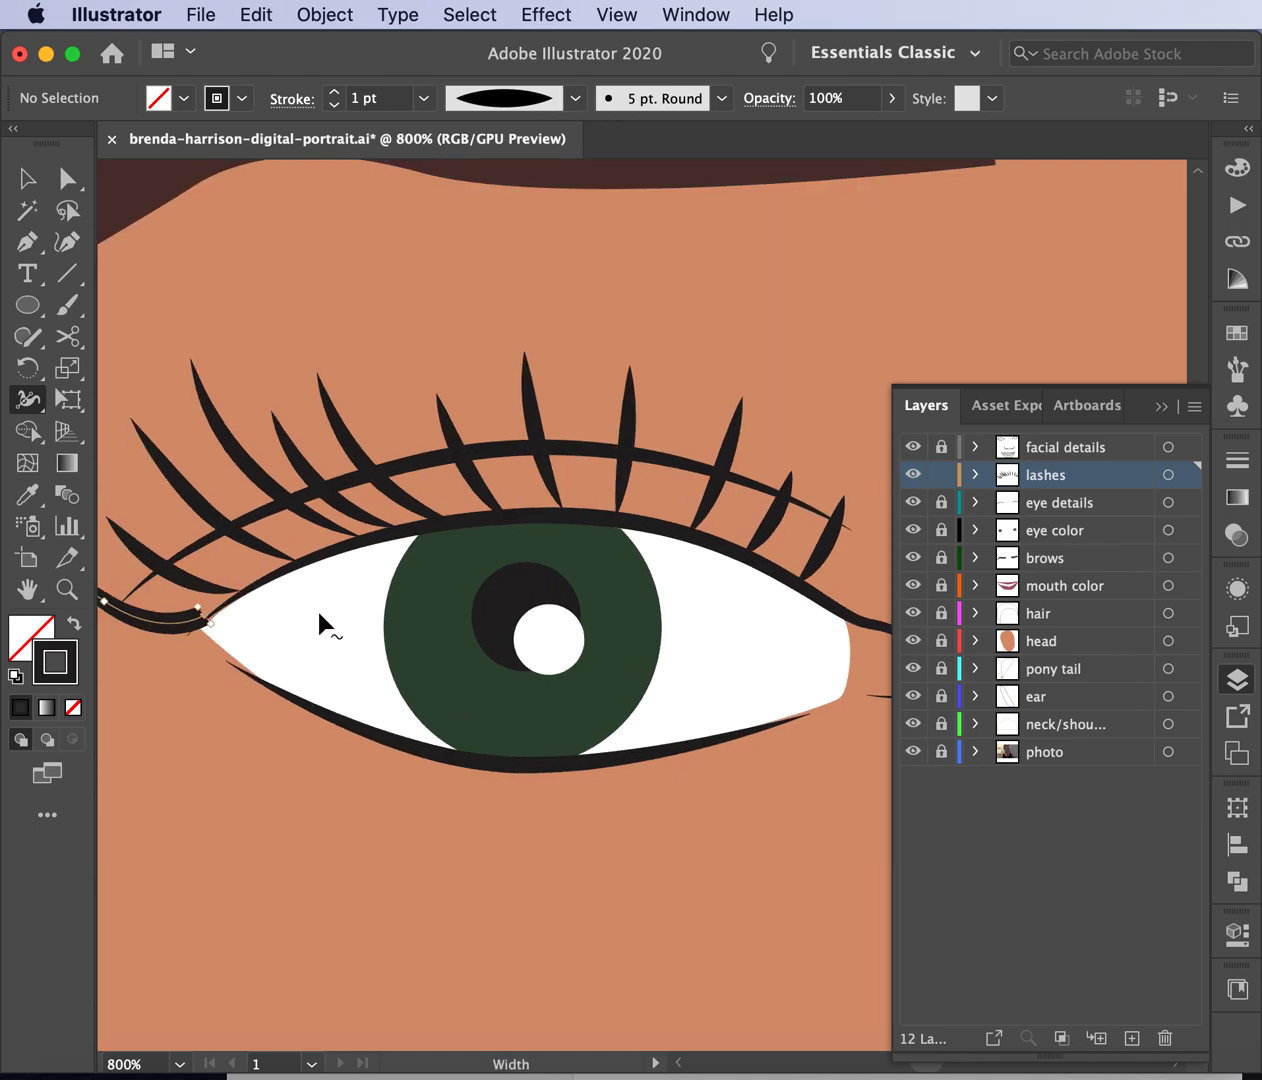
{"action": "scroll", "coordinate": [314, 603], "scroll_direction": "left", "scroll_amount": 5}
{"action": "key", "text": "super+equal"}
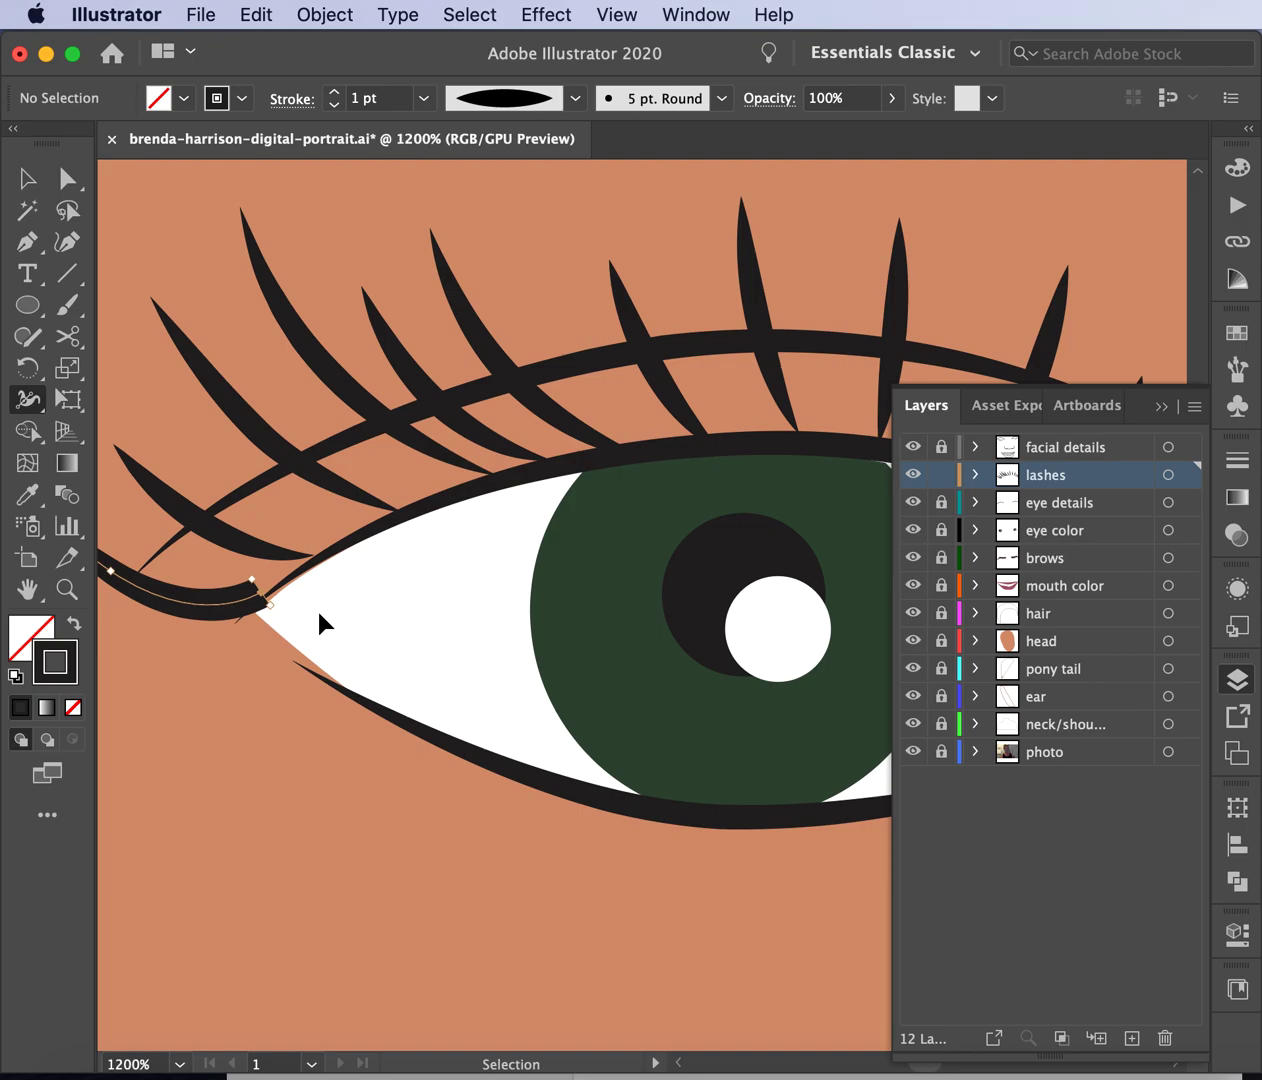
{"action": "left_click_drag", "start_coordinate": [293, 560], "coordinate": [299, 534]}
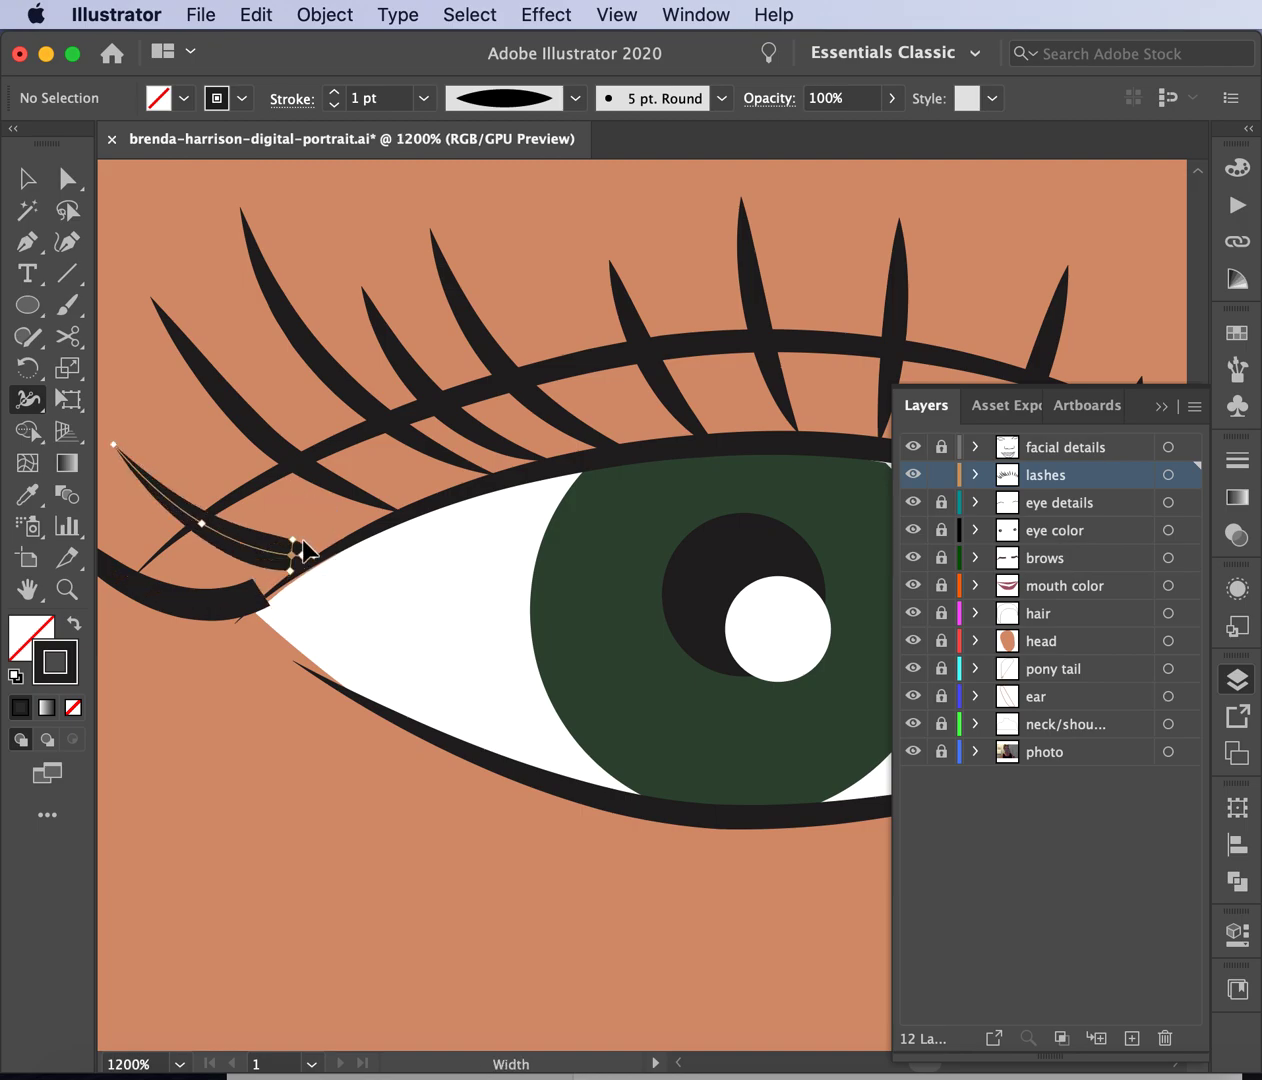
{"action": "mouse_move", "coordinate": [398, 513]}
{"action": "left_mouse_down"}
{"action": "mouse_move", "coordinate": [380, 501]}
{"action": "mouse_move", "coordinate": [390, 493]}
{"action": "left_mouse_up"}
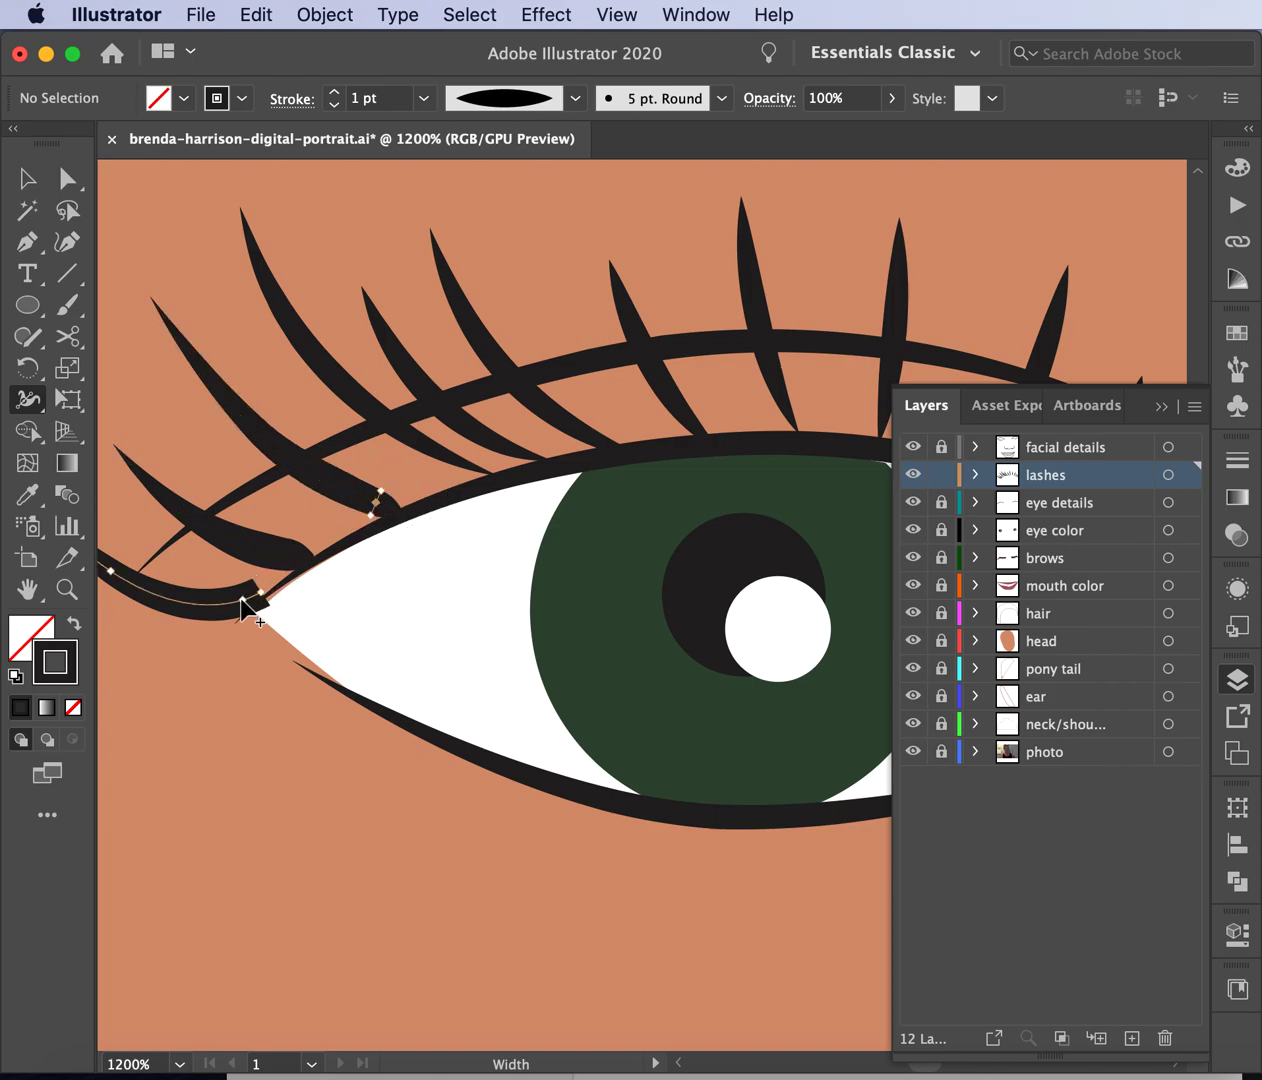
Refine the outer-corner lash by moving its inner end anchor onto the upper lid line and readjusting its base thickness with the Width tool.
{"action": "left_click_drag", "start_coordinate": [266, 597], "coordinate": [260, 592]}
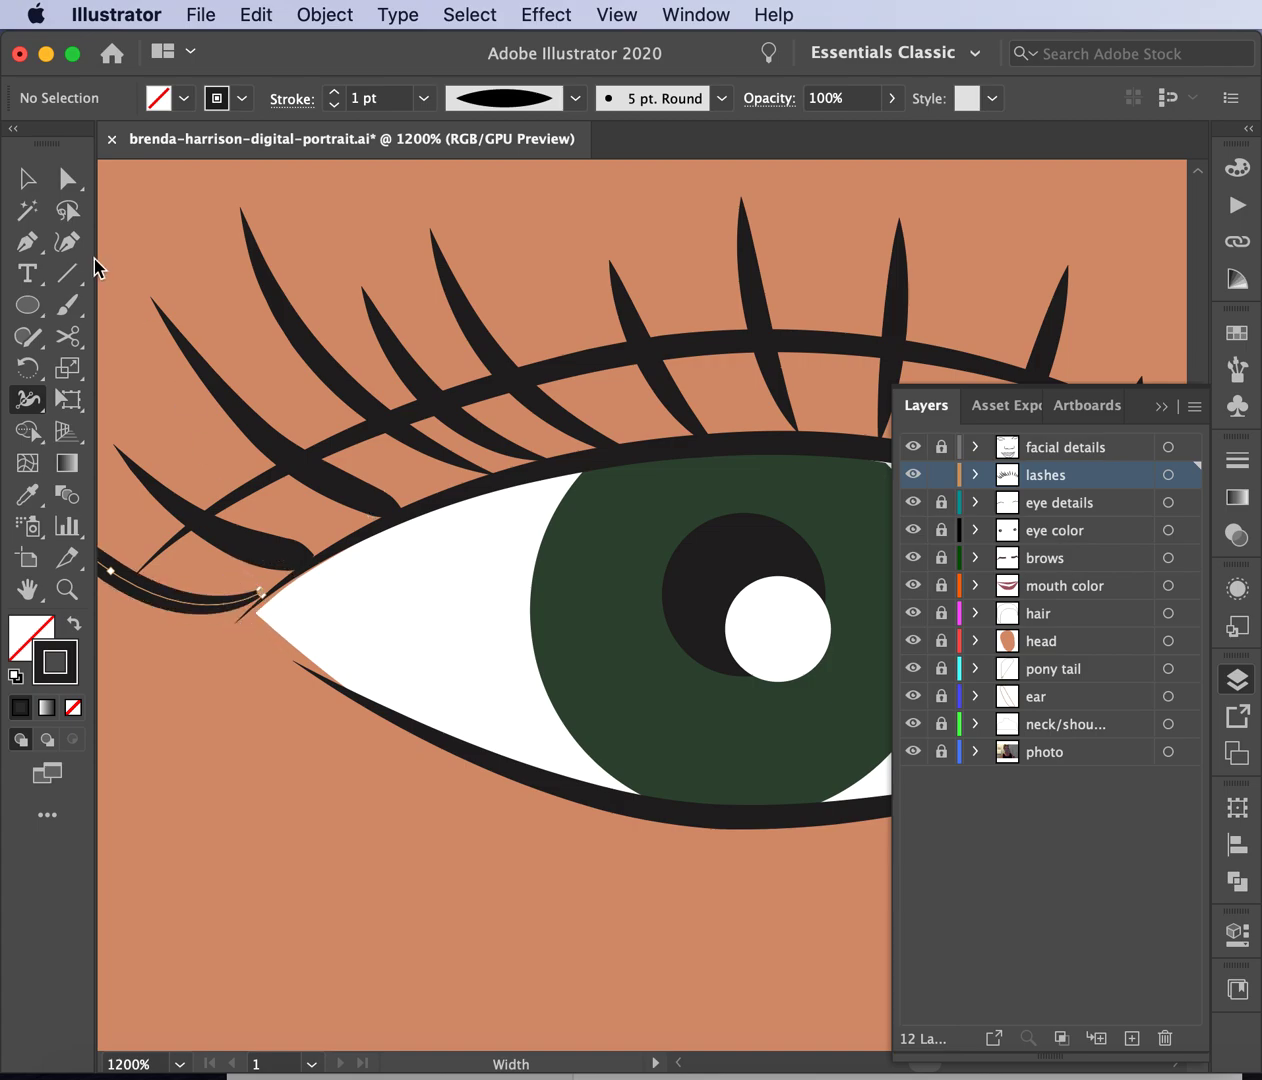
{"action": "left_click", "coordinate": [68, 178]}
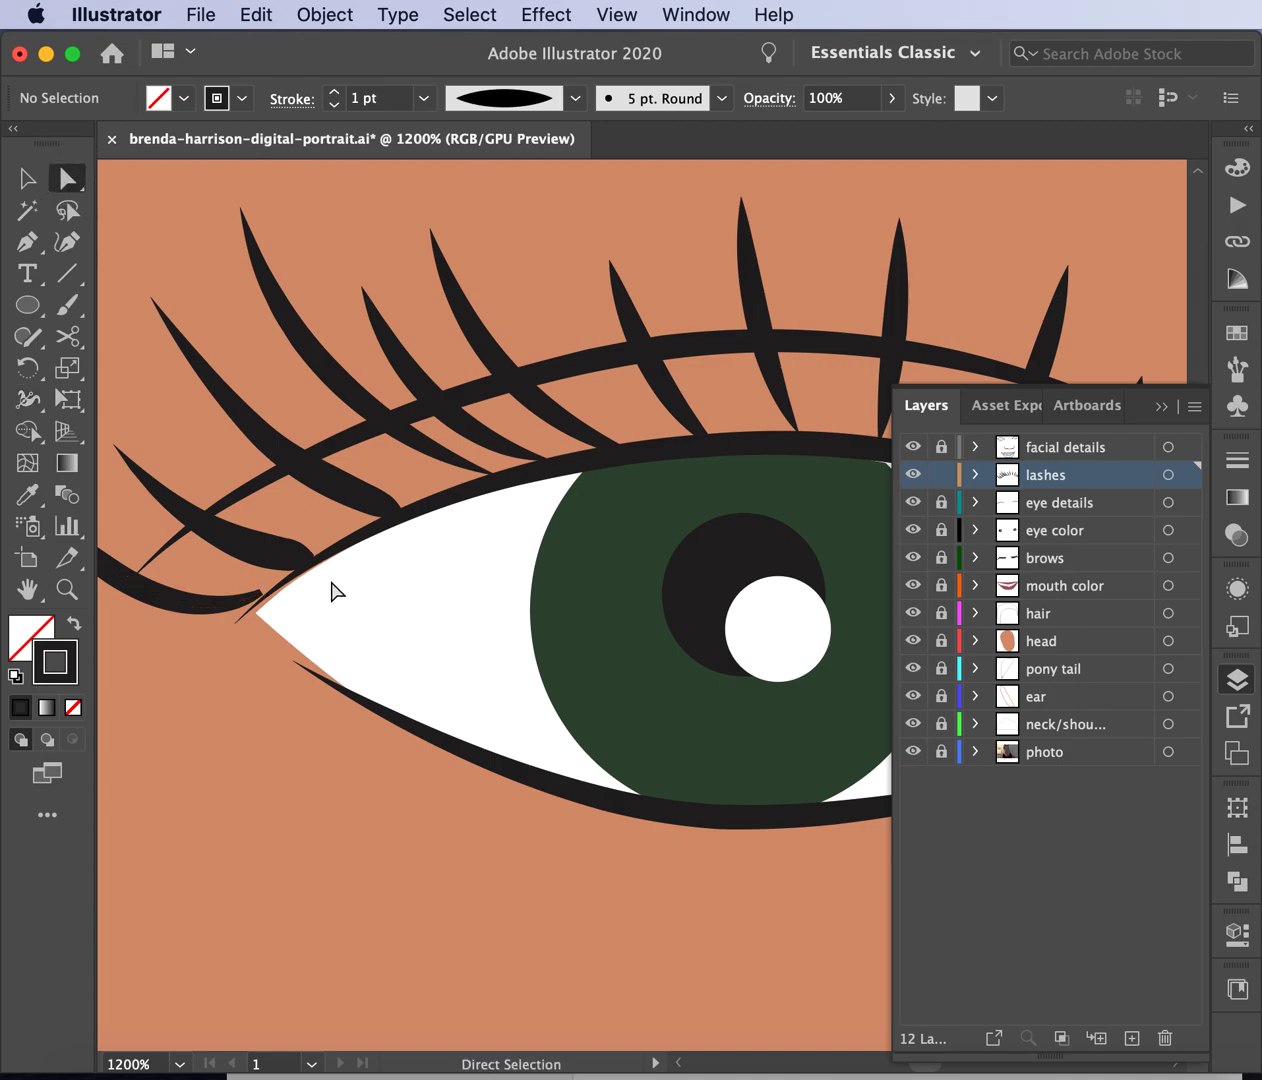
{"action": "left_click", "coordinate": [262, 595]}
{"action": "left_click_drag", "start_coordinate": [262, 595], "coordinate": [267, 596]}
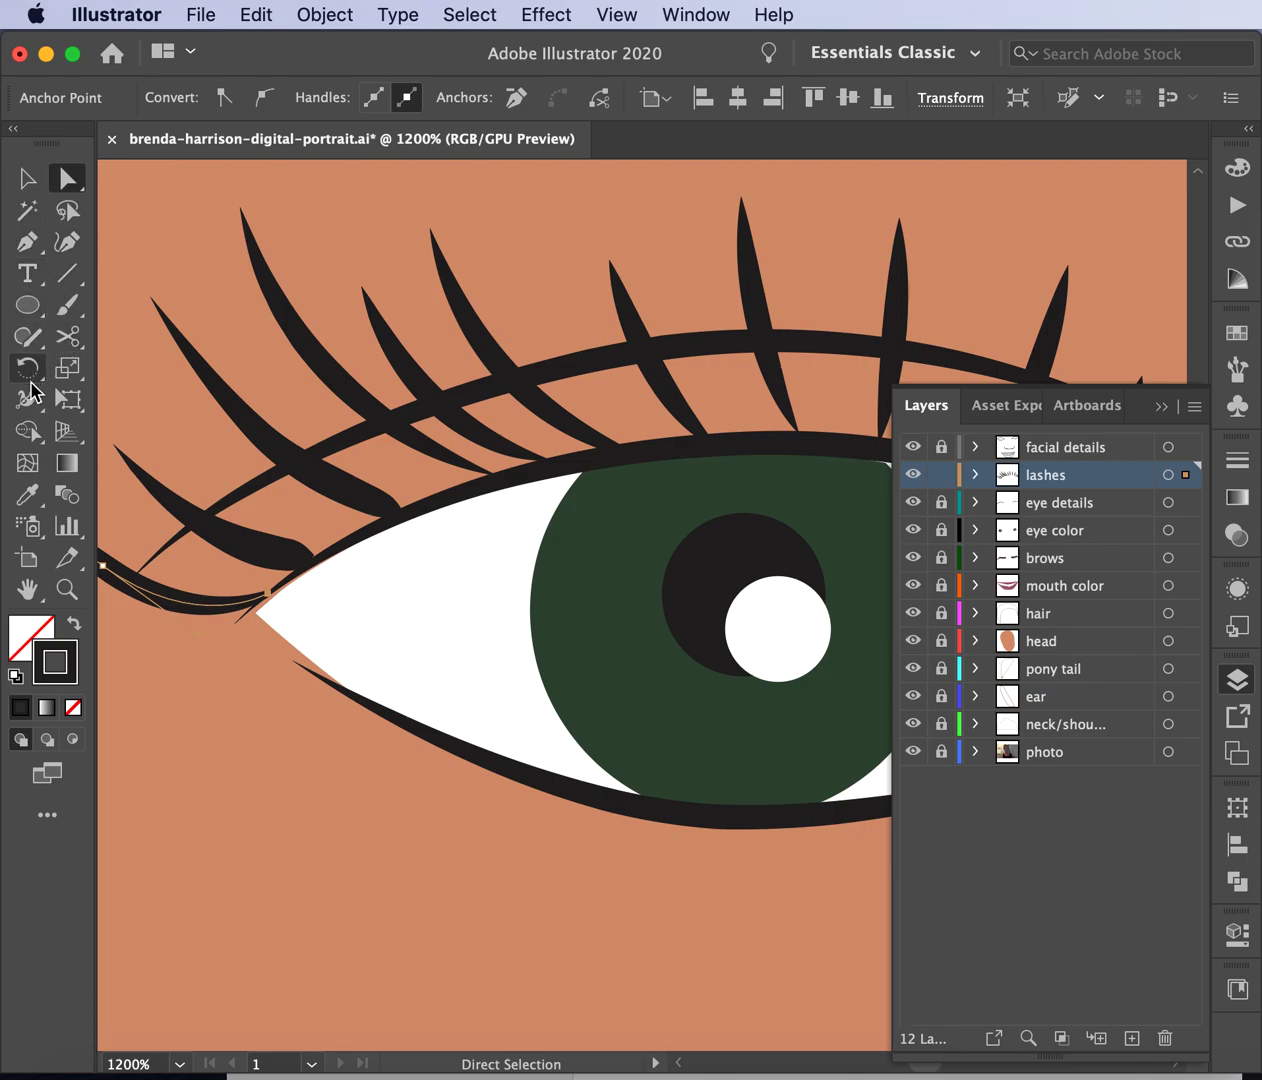
{"action": "left_click", "coordinate": [29, 399]}
{"action": "left_click_drag", "start_coordinate": [235, 597], "coordinate": [236, 589]}
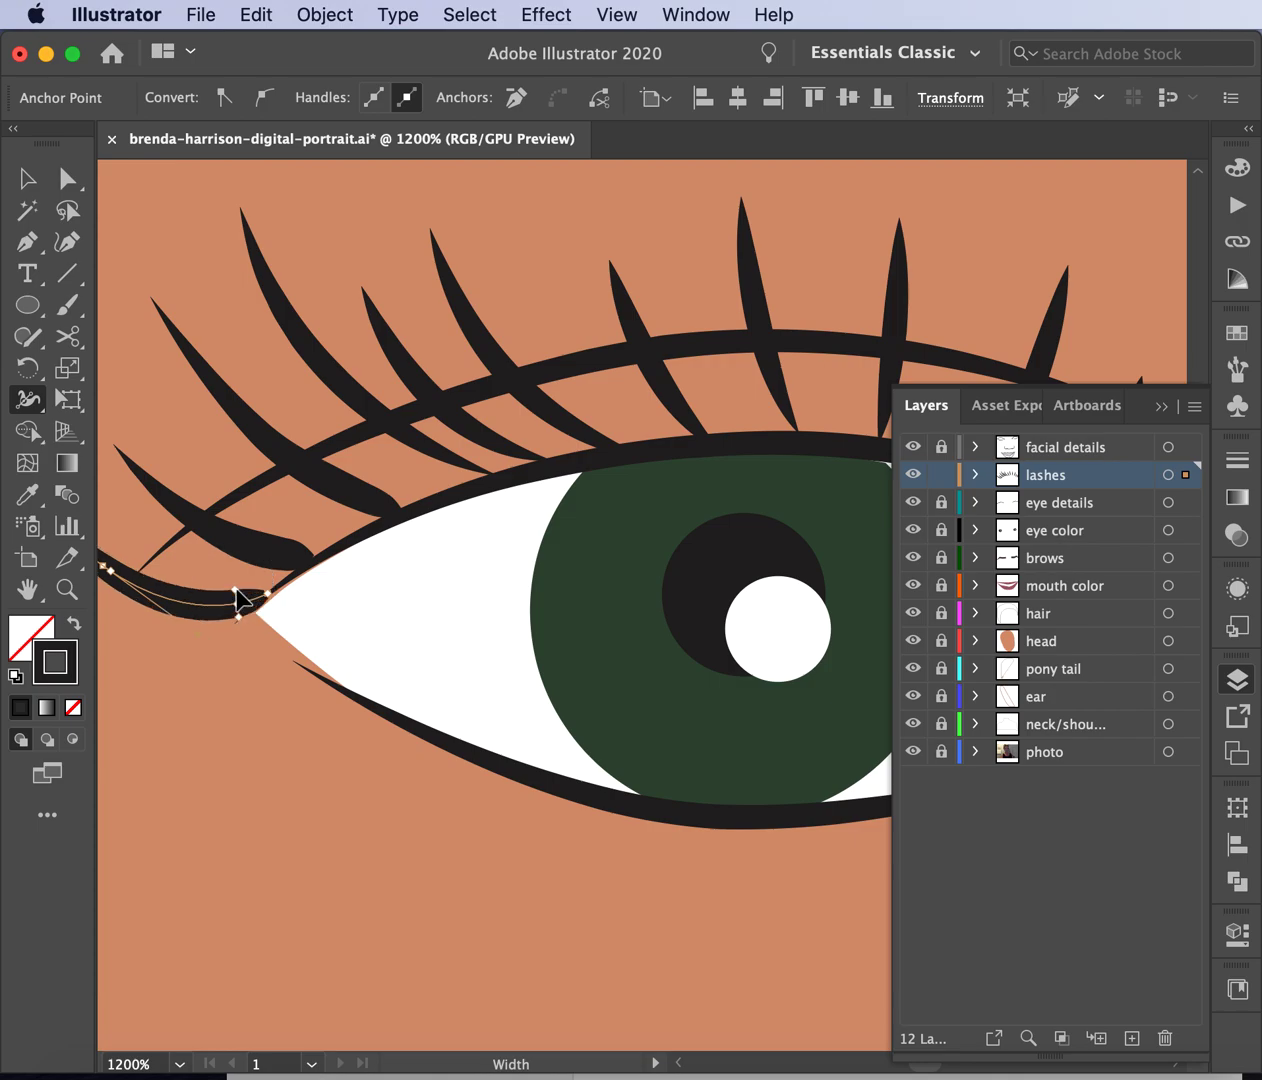
Thicken the bases of the next four lashes, from the fourth to the one above the iris's outer half, with the Width tool.
{"action": "mouse_move", "coordinate": [482, 476]}
{"action": "left_mouse_down"}
{"action": "mouse_move", "coordinate": [451, 473]}
{"action": "mouse_move", "coordinate": [508, 452]}
{"action": "mouse_move", "coordinate": [492, 450]}
{"action": "left_mouse_up"}
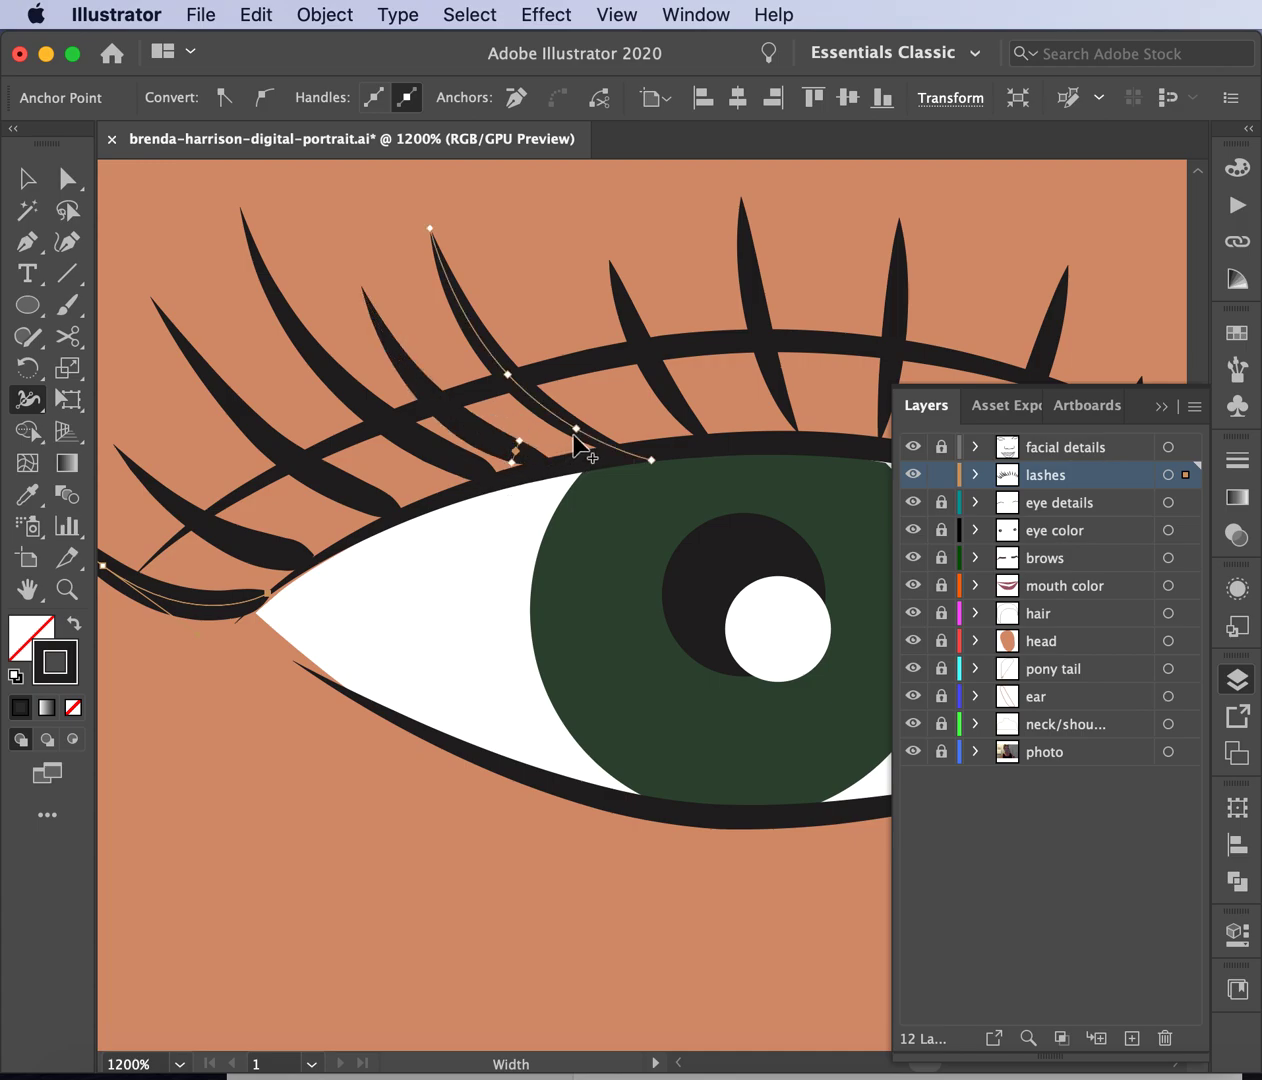
{"action": "left_click_drag", "start_coordinate": [583, 435], "coordinate": [562, 446]}
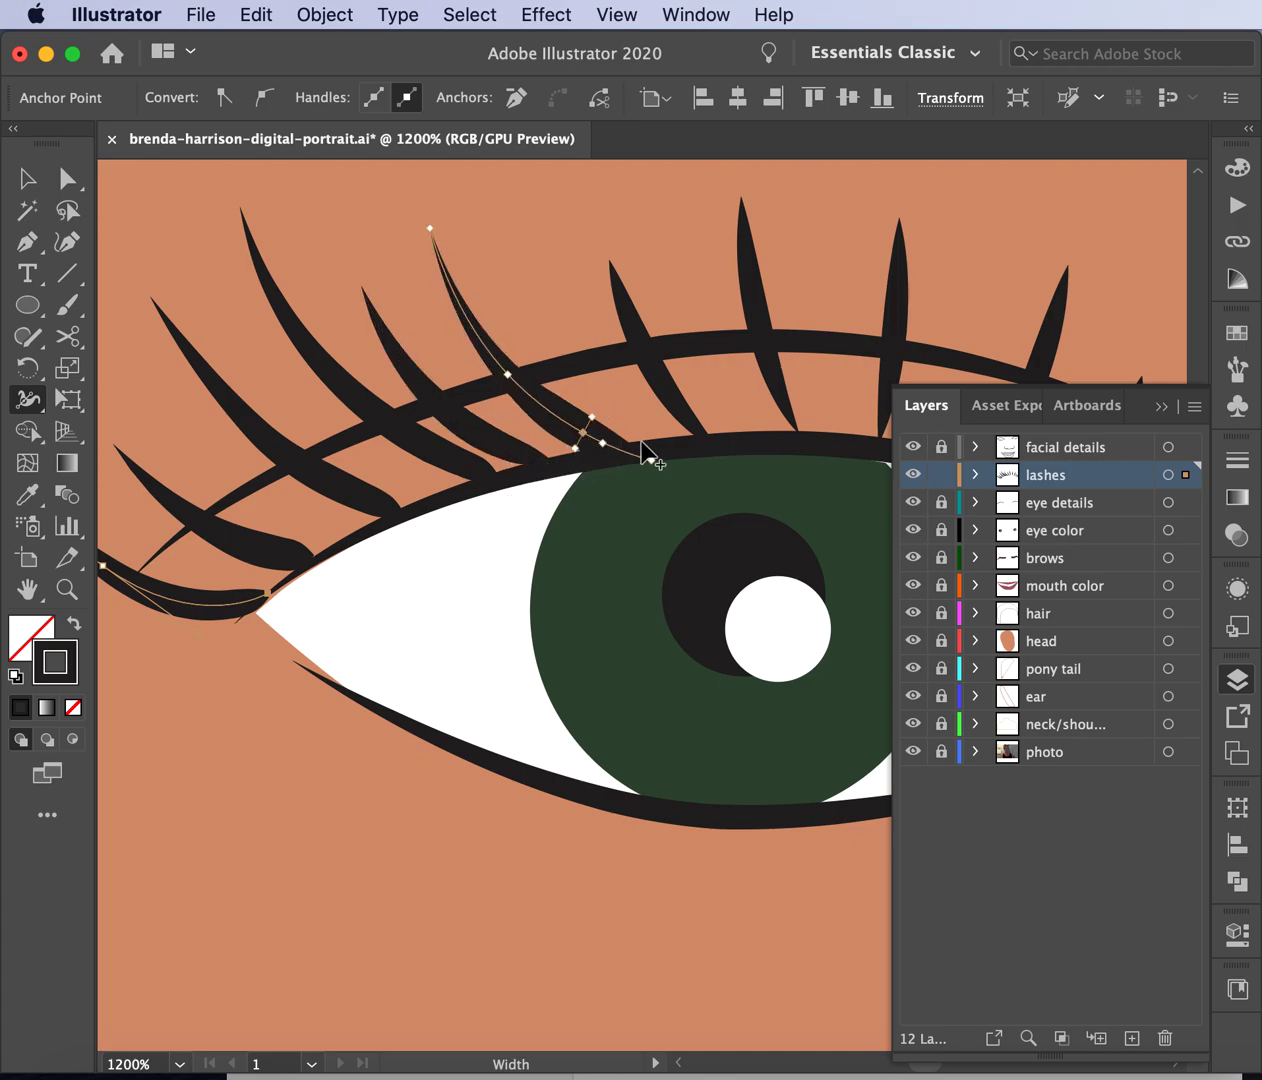
{"action": "left_click_drag", "start_coordinate": [690, 432], "coordinate": [679, 425]}
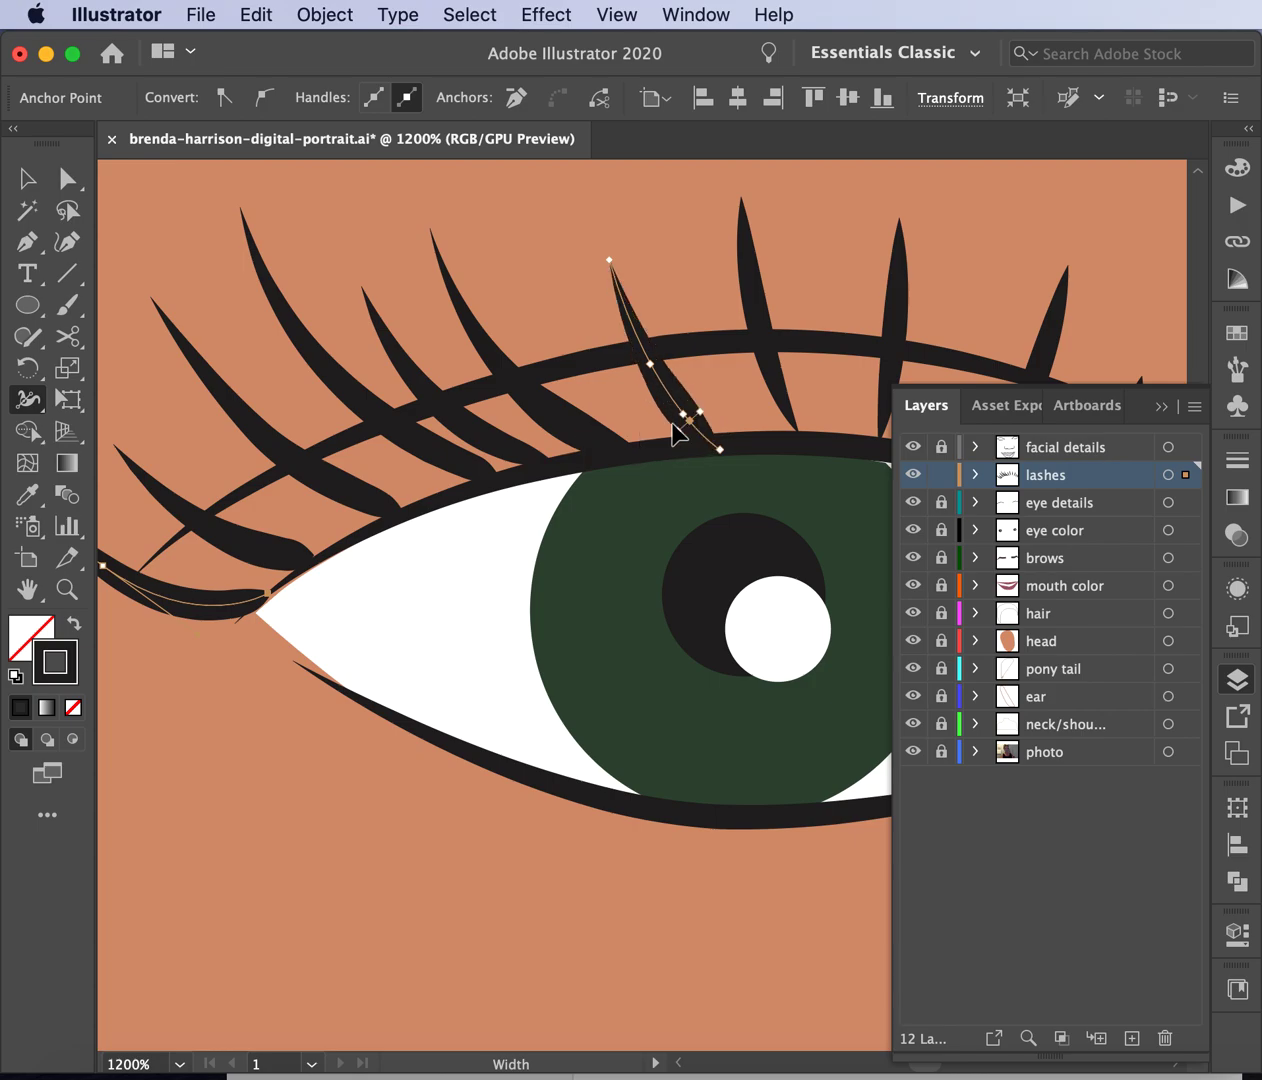
Thicken the bases of the remaining five lashes, from the one above the pupil to the inner corner, with the Width tool.
{"action": "left_click_drag", "start_coordinate": [788, 416], "coordinate": [758, 408]}
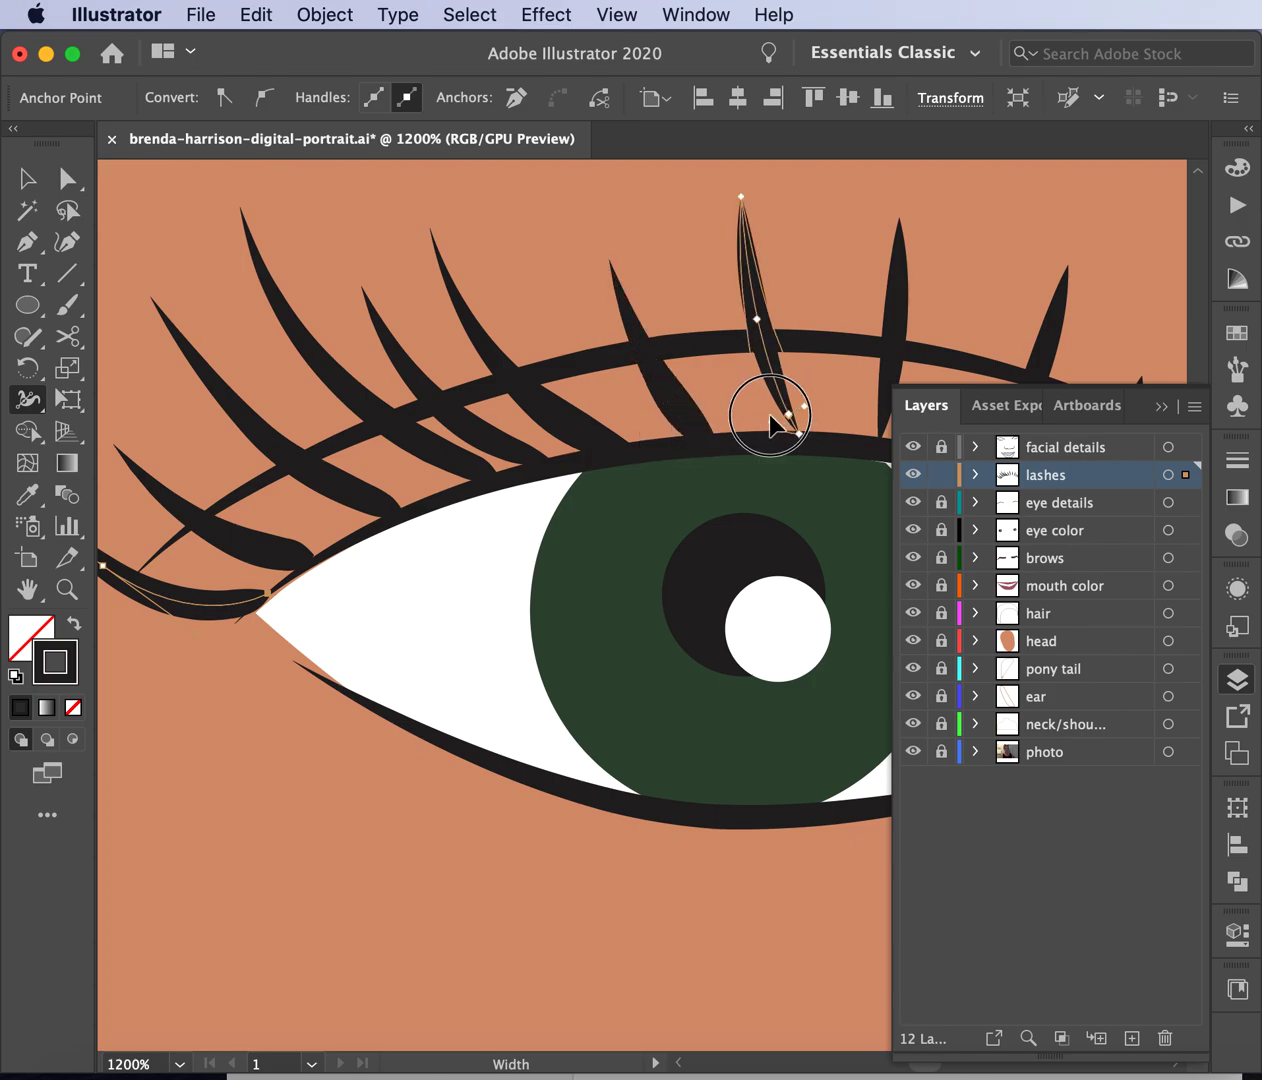
{"action": "scroll", "coordinate": [705, 497], "scroll_direction": "right", "scroll_amount": 5}
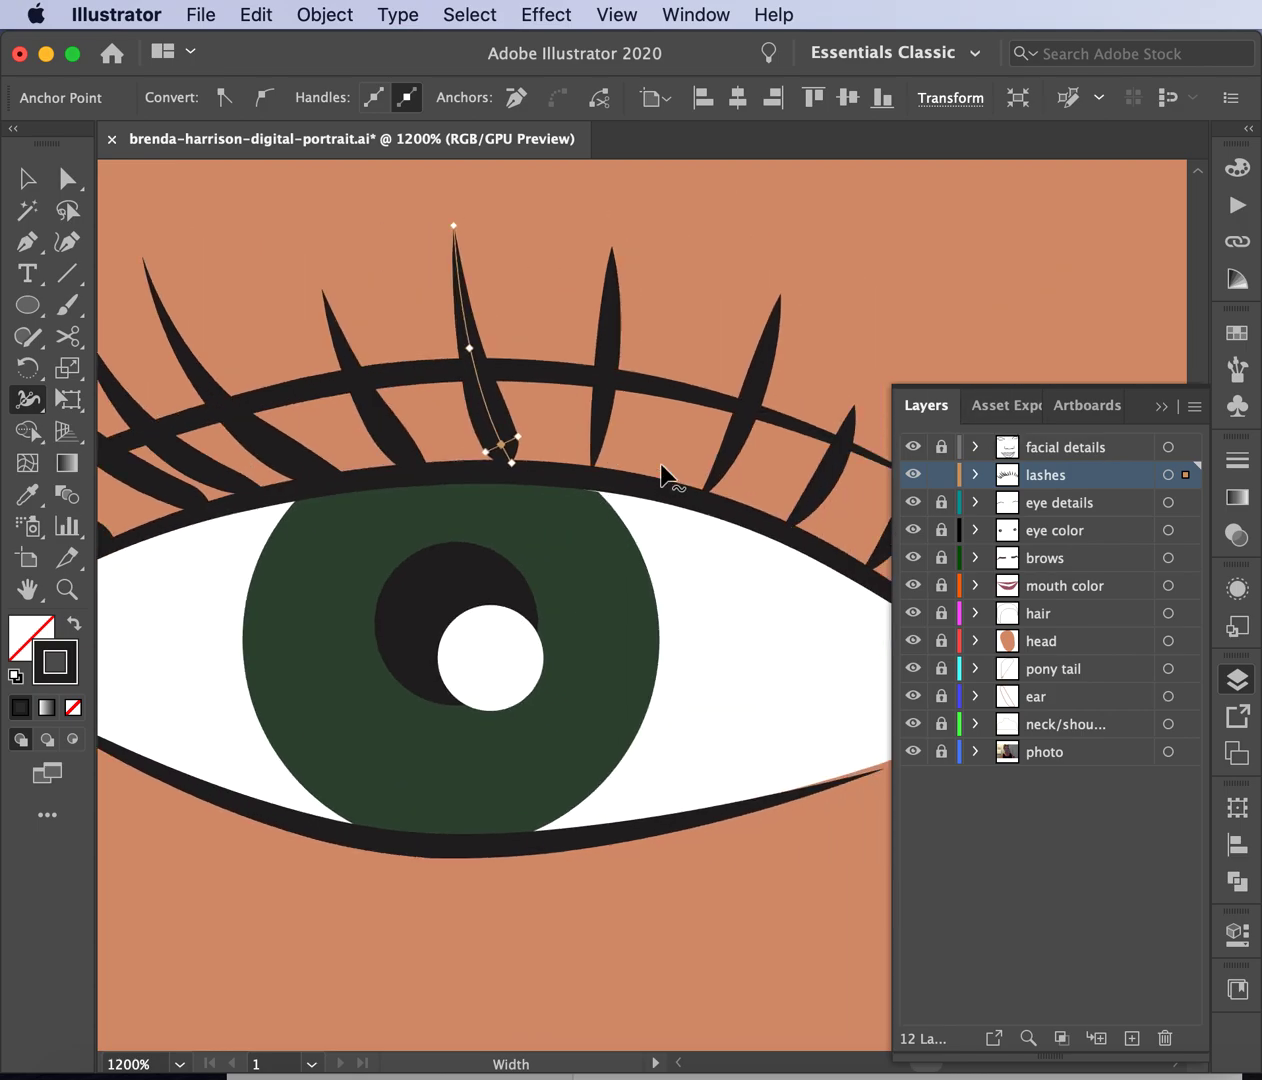
{"action": "left_click_drag", "start_coordinate": [597, 445], "coordinate": [618, 452]}
{"action": "left_click_drag", "start_coordinate": [720, 476], "coordinate": [728, 485]}
{"action": "left_click_drag", "start_coordinate": [801, 510], "coordinate": [810, 522]}
{"action": "scroll", "coordinate": [810, 522], "scroll_direction": "right", "scroll_amount": 2}
{"action": "scroll", "coordinate": [810, 524], "scroll_direction": "right", "scroll_amount": 3}
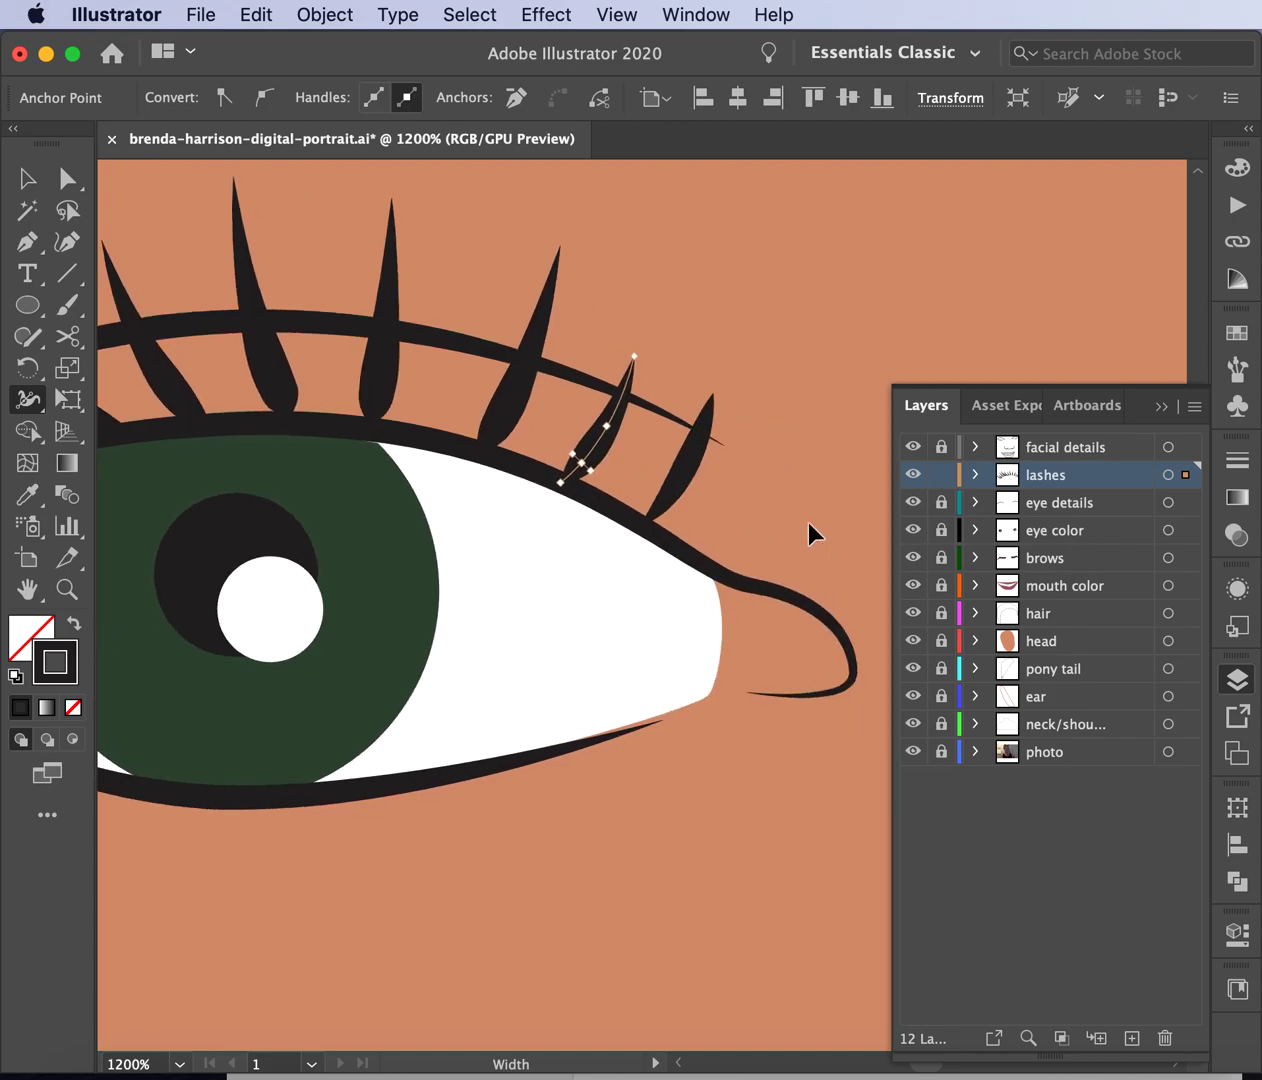
{"action": "left_click_drag", "start_coordinate": [670, 507], "coordinate": [676, 505]}
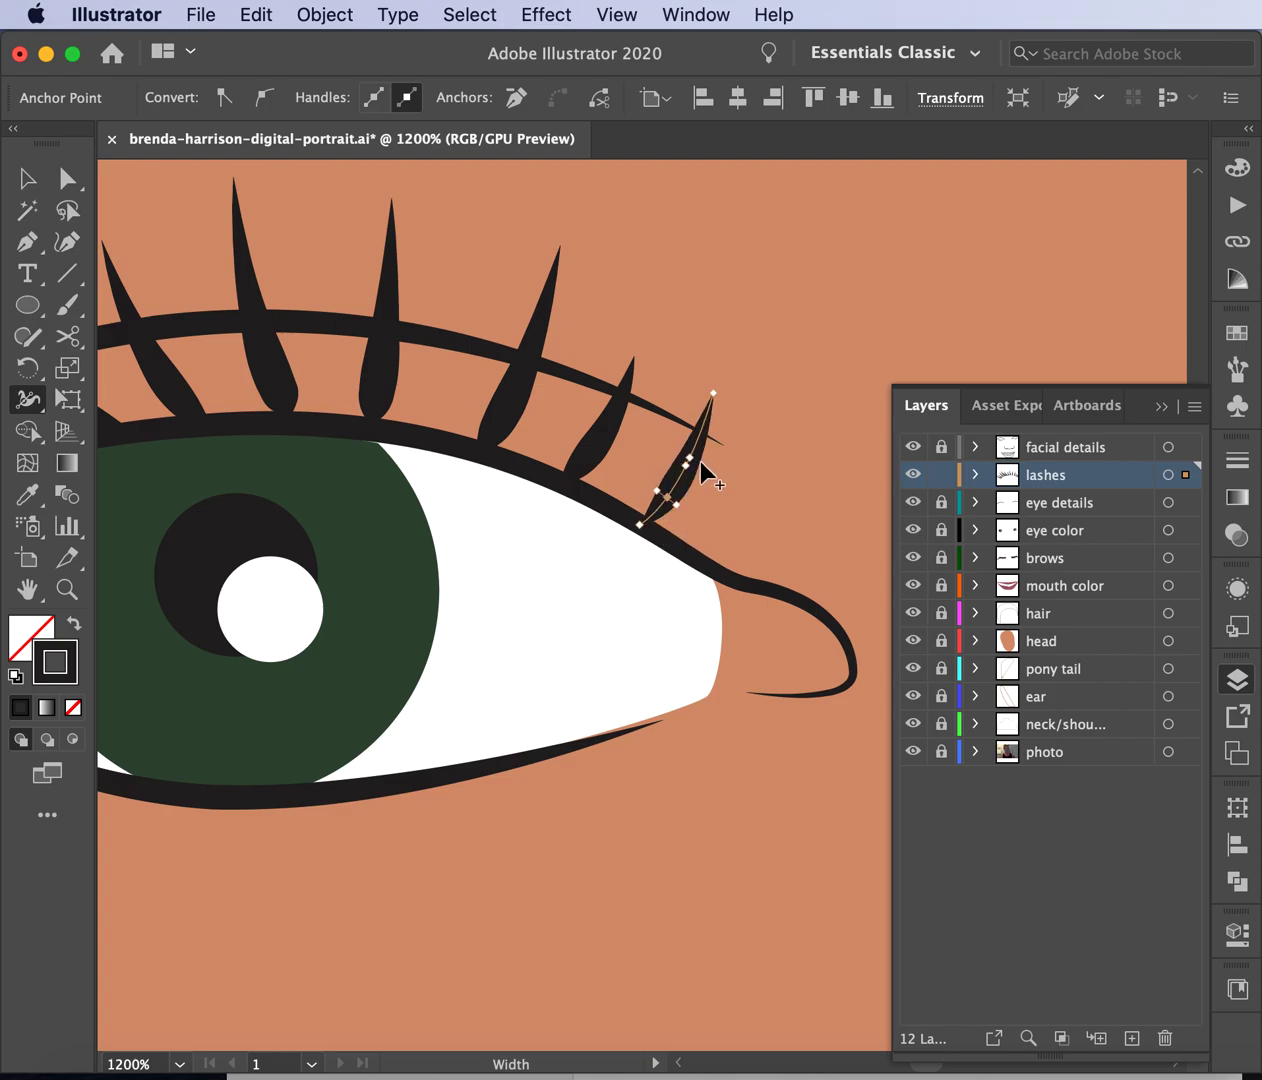
Set the stroke weight to 0.5 pt on the innermost lash and the lashes above the iris's inner edge and outer half.
{"action": "left_click", "coordinate": [27, 178]}
{"action": "left_click", "coordinate": [798, 558]}
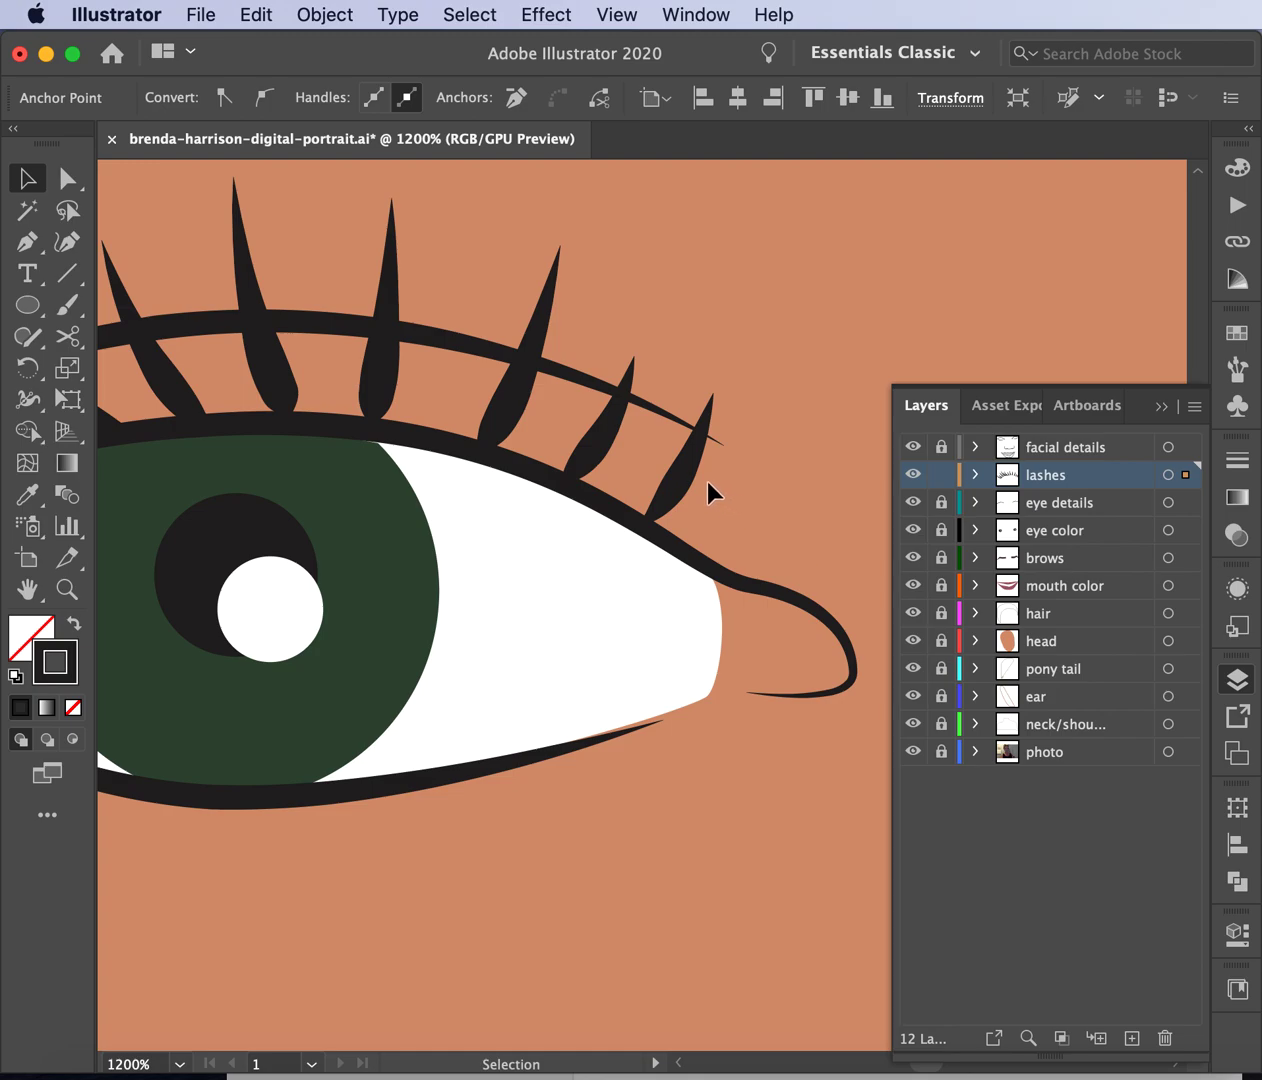
{"action": "left_click", "coordinate": [677, 465]}
{"action": "left_click", "coordinate": [382, 366]}
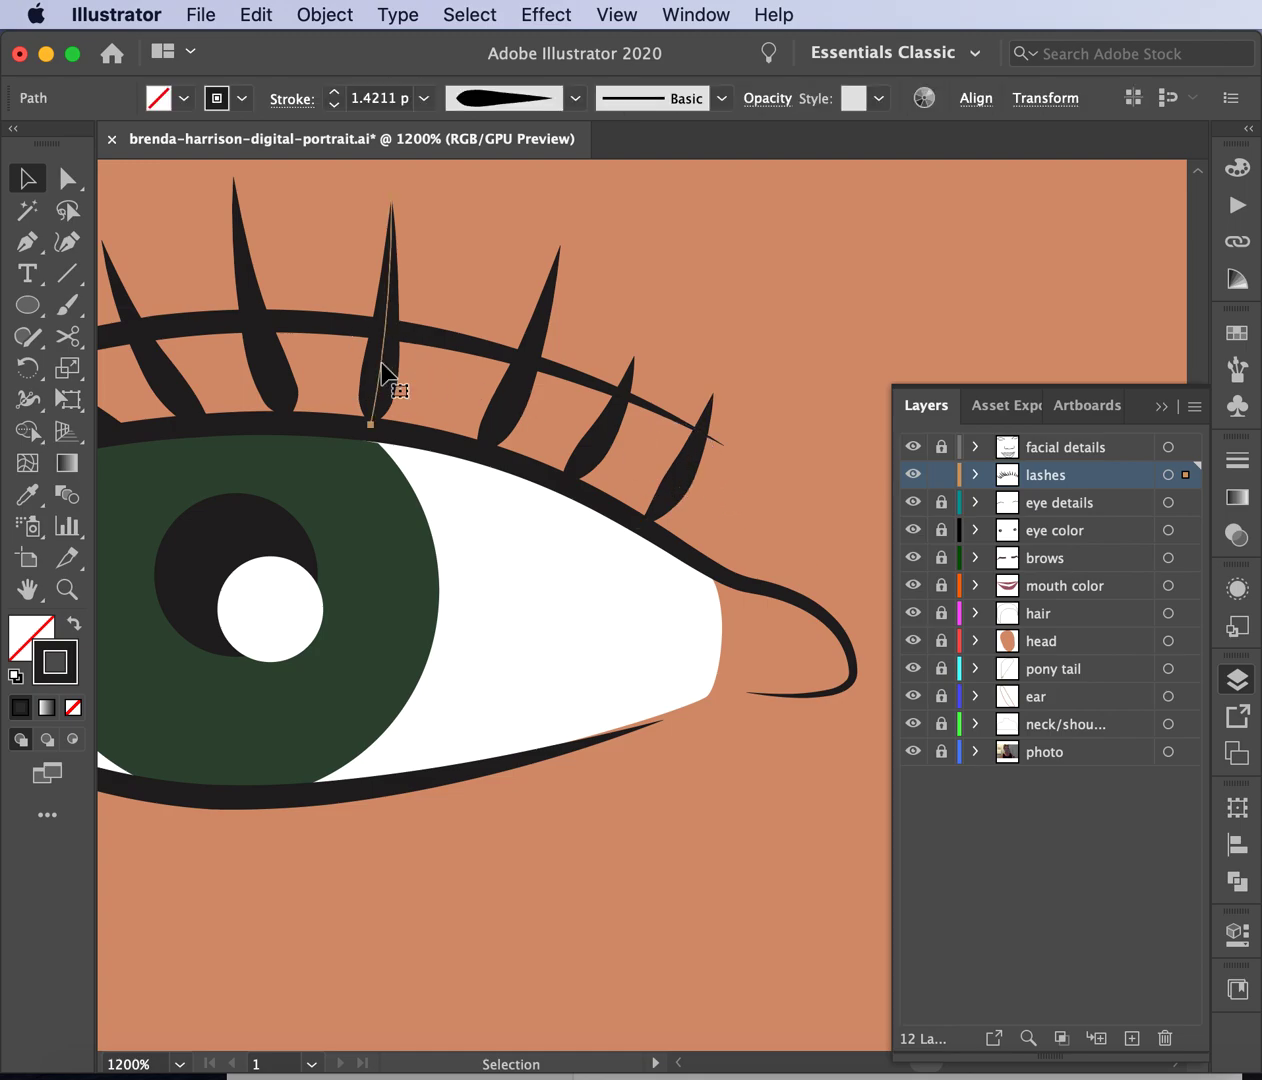
{"action": "left_click", "coordinate": [680, 475], "text": "shift"}
{"action": "scroll", "coordinate": [690, 485], "scroll_direction": "left", "scroll_amount": 5}
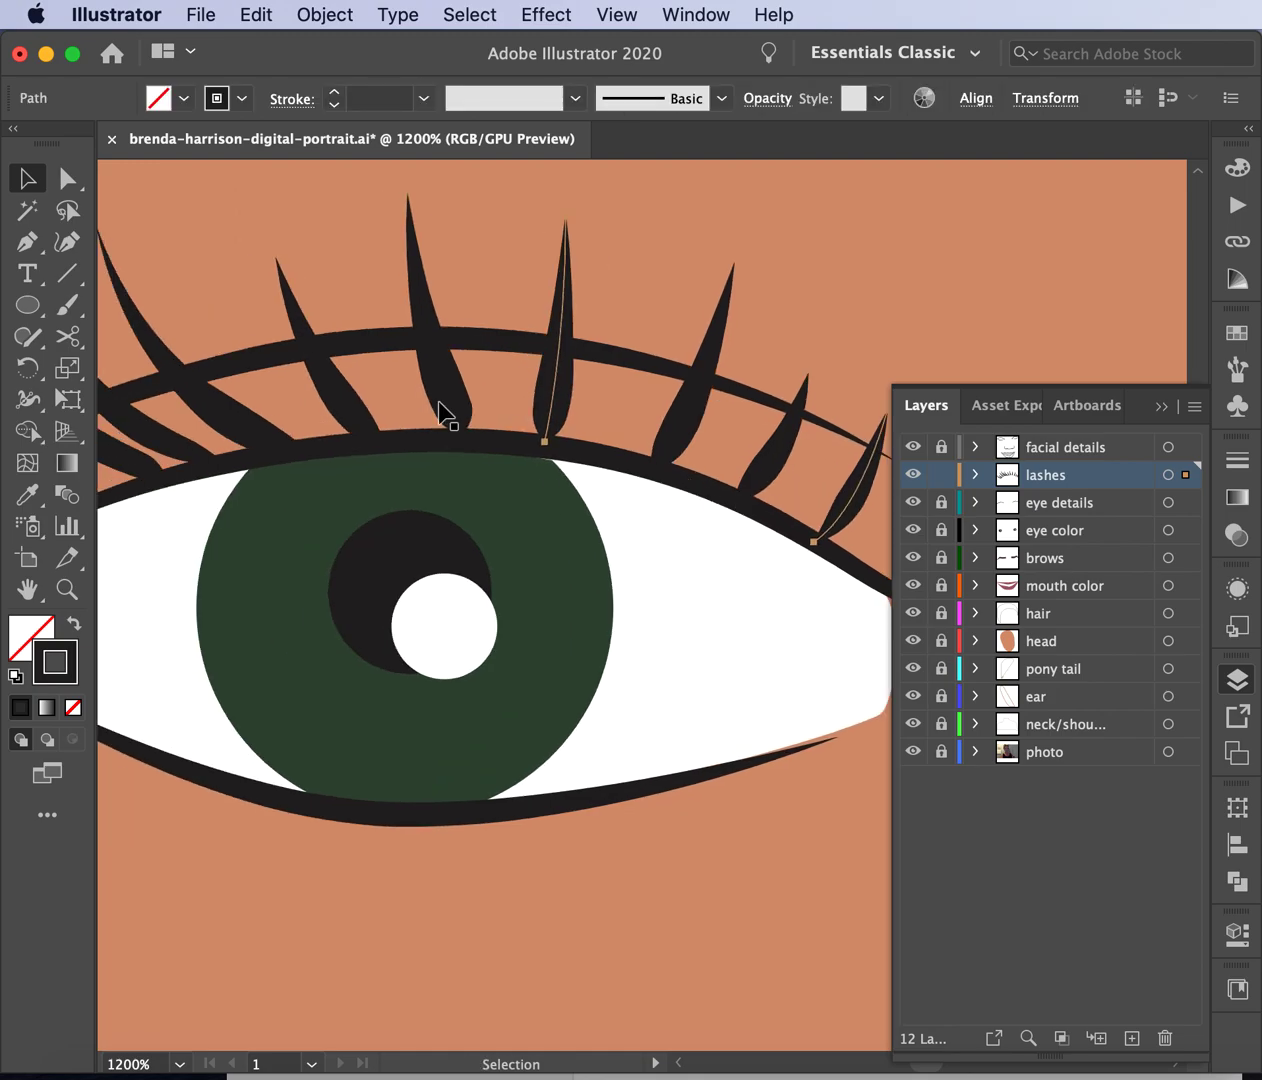
{"action": "left_click", "coordinate": [337, 410], "text": "shift"}
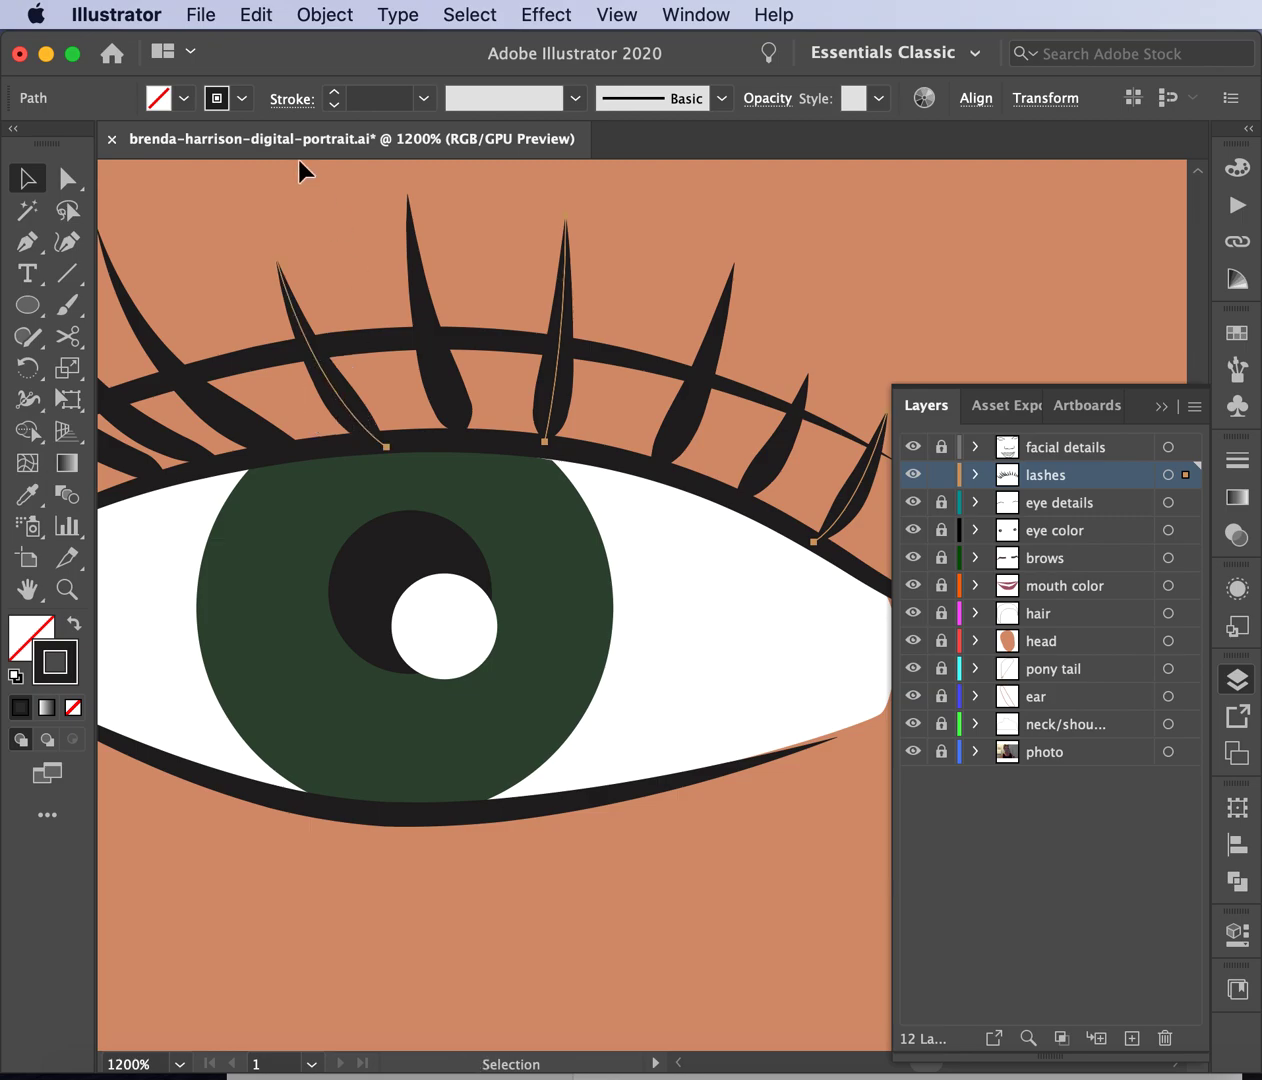
{"action": "left_click", "coordinate": [426, 99]}
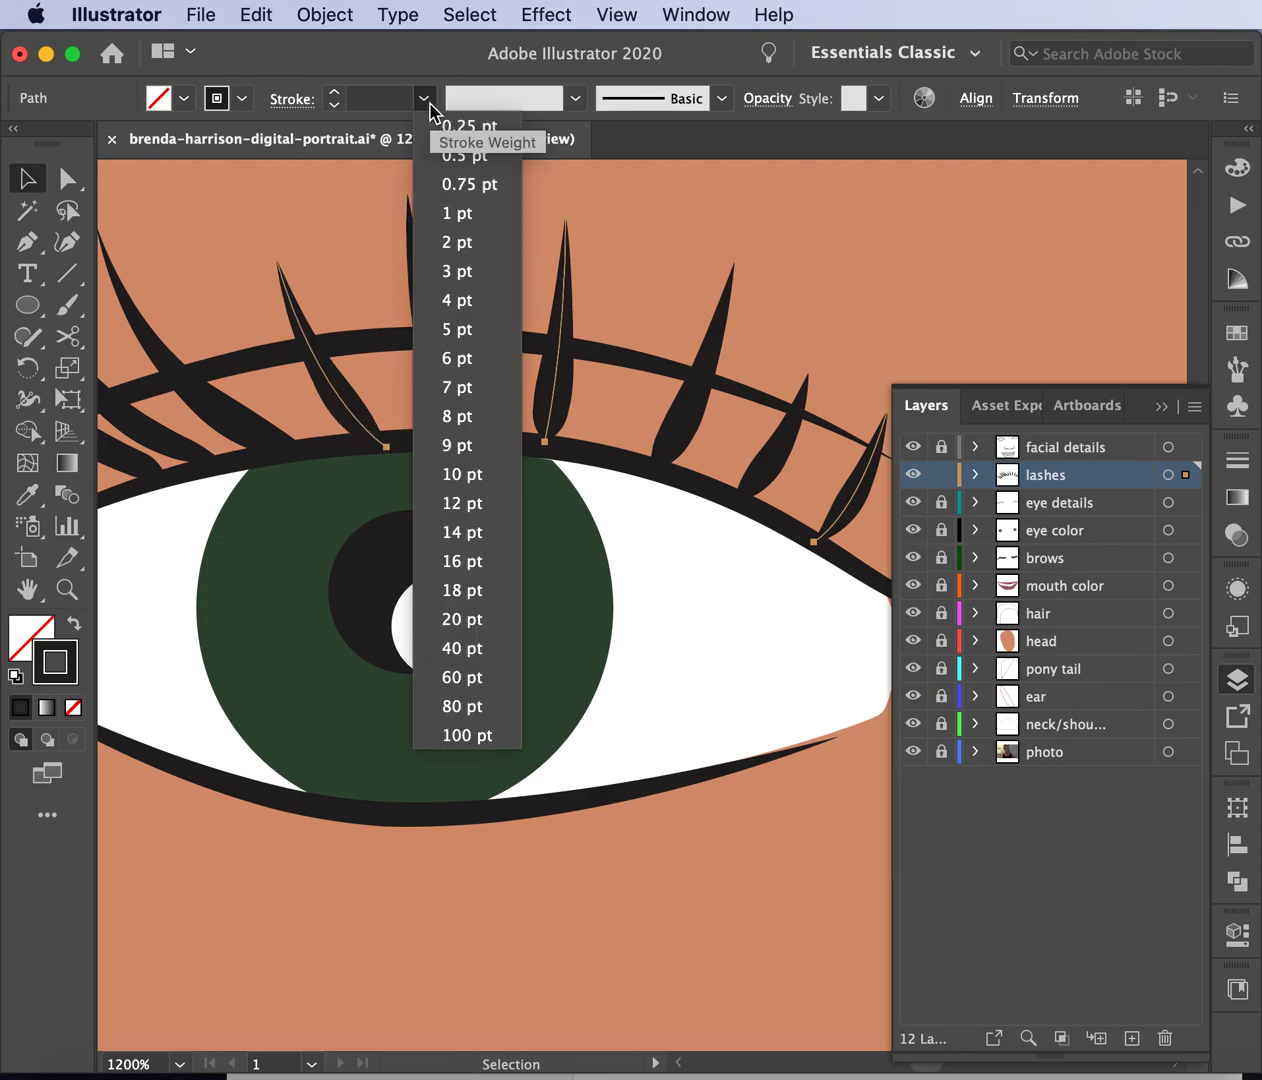
{"action": "left_click", "coordinate": [455, 157]}
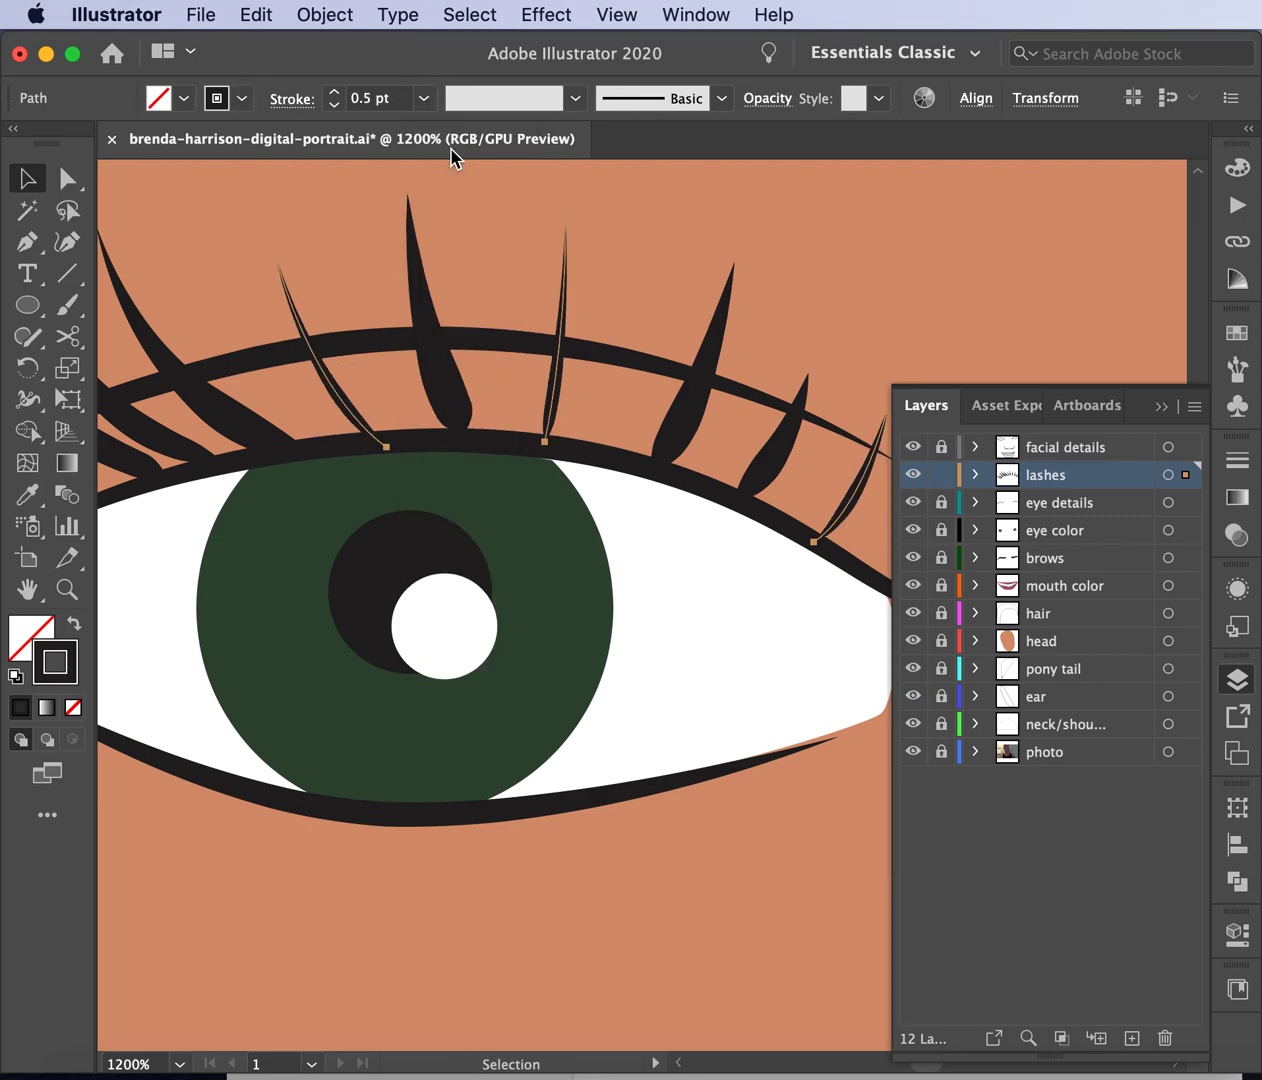
{"action": "left_click", "coordinate": [318, 225]}
Unlock the facial details layer and toggle its visibility to check which of the eye's lines belong to it.
{"action": "key", "text": "super+minus"}
{"action": "key", "text": "super+minus"}
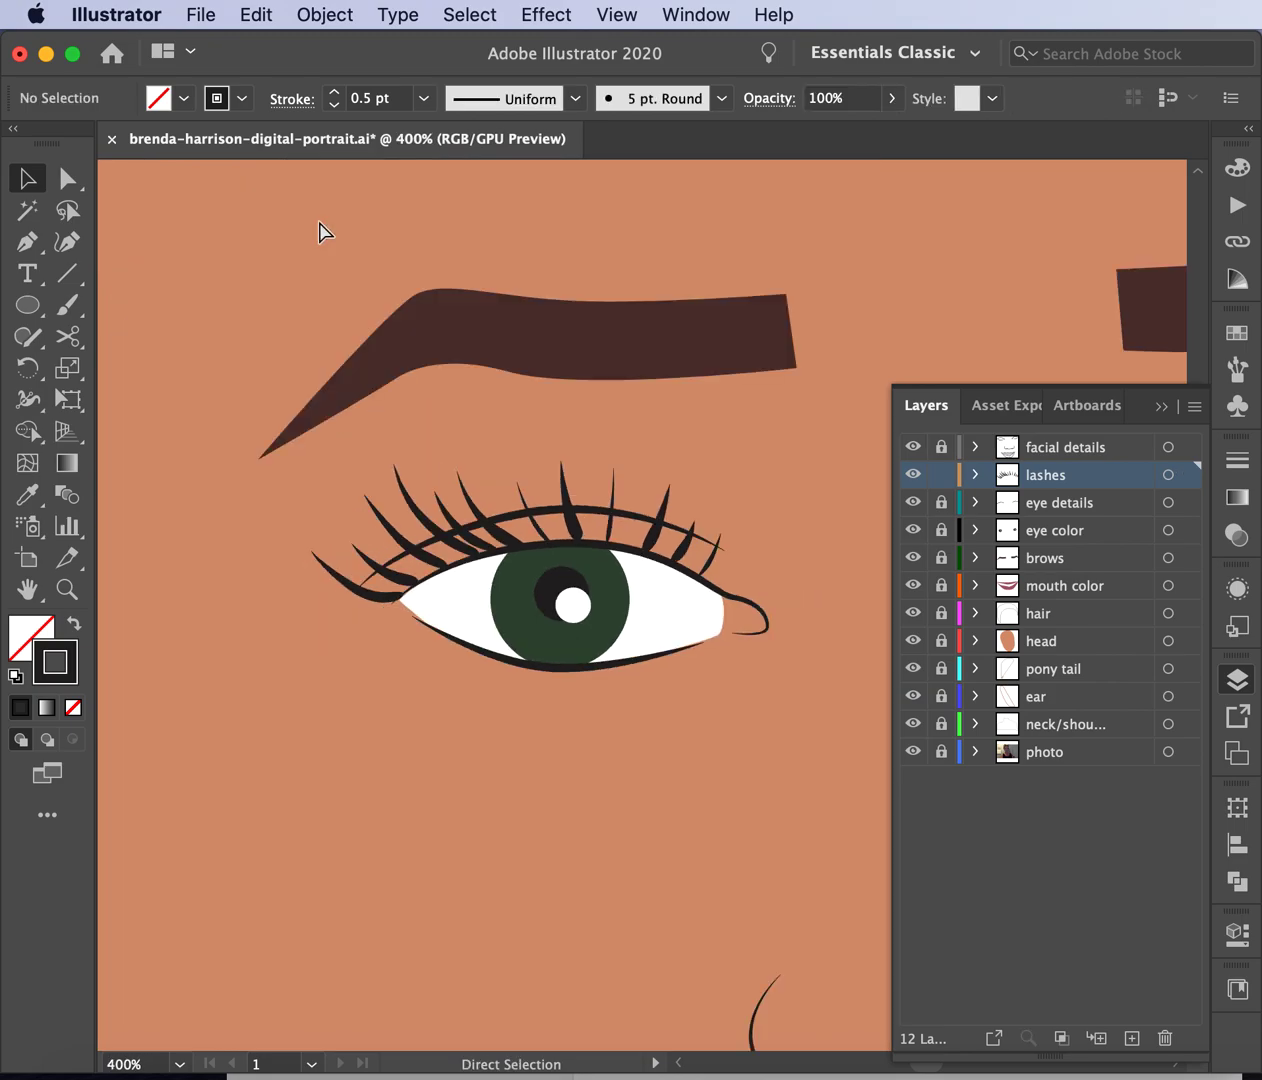
{"action": "key", "text": "super+minus"}
{"action": "key", "text": "super+minus"}
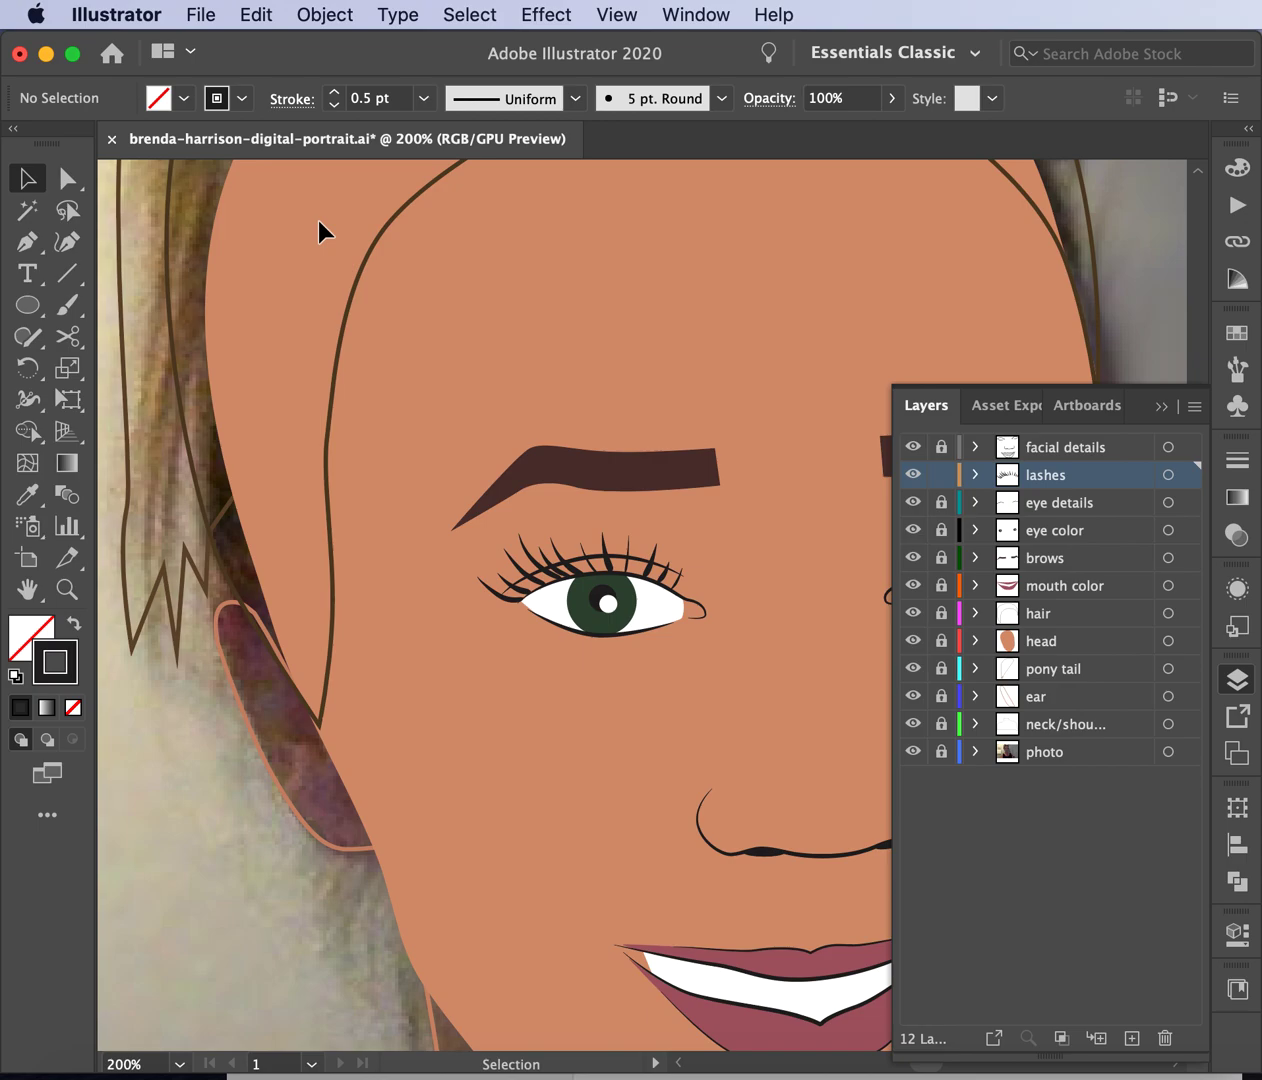
{"action": "key", "text": "super+plus"}
{"action": "key", "text": "super+plus"}
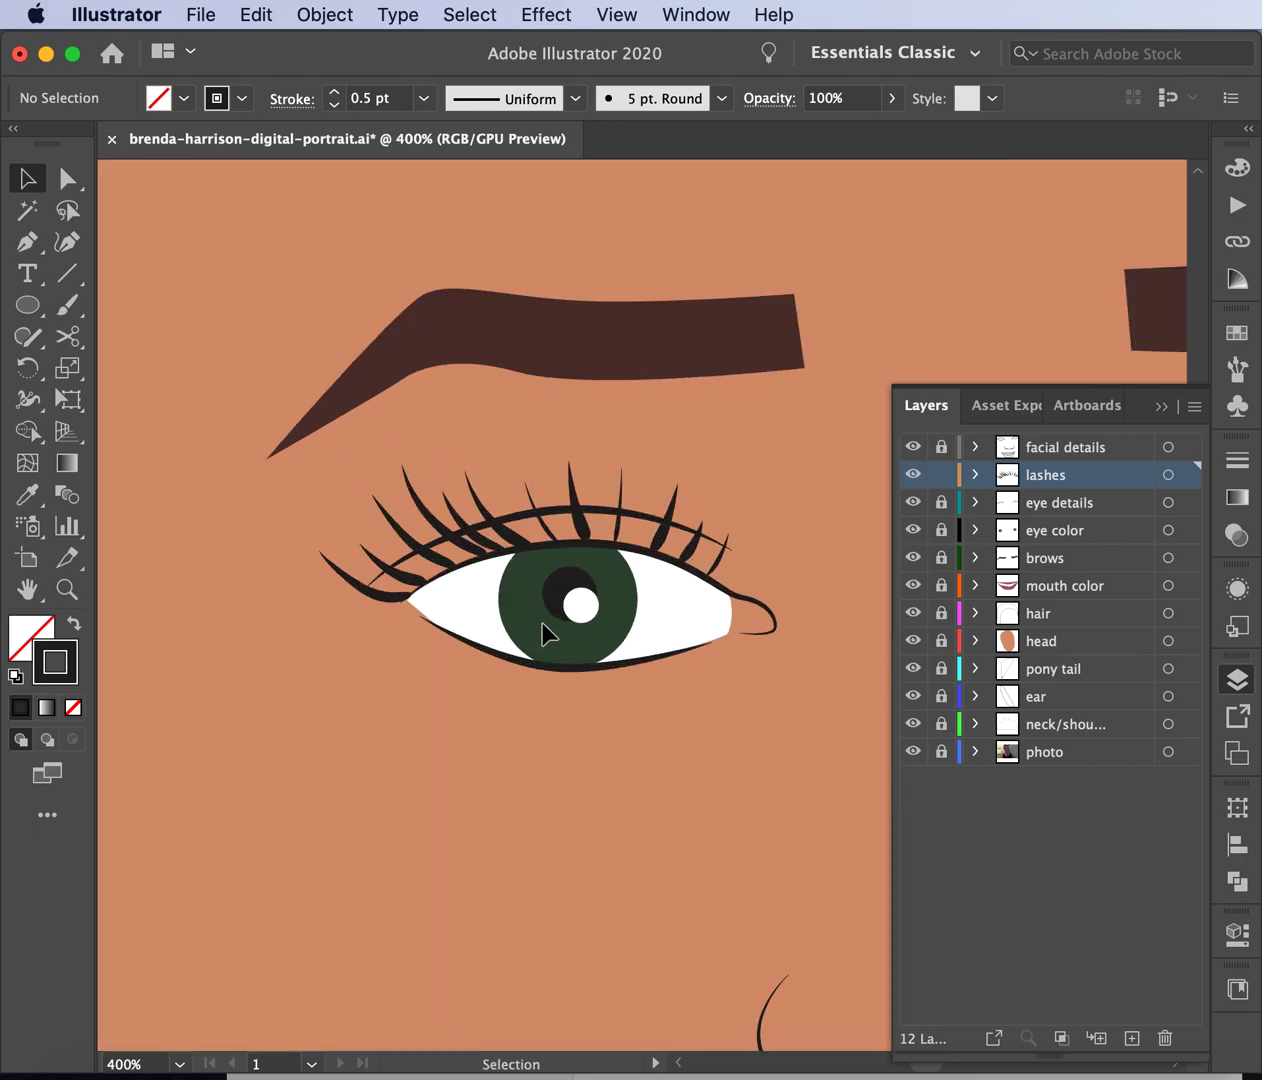
{"action": "left_click", "coordinate": [732, 597]}
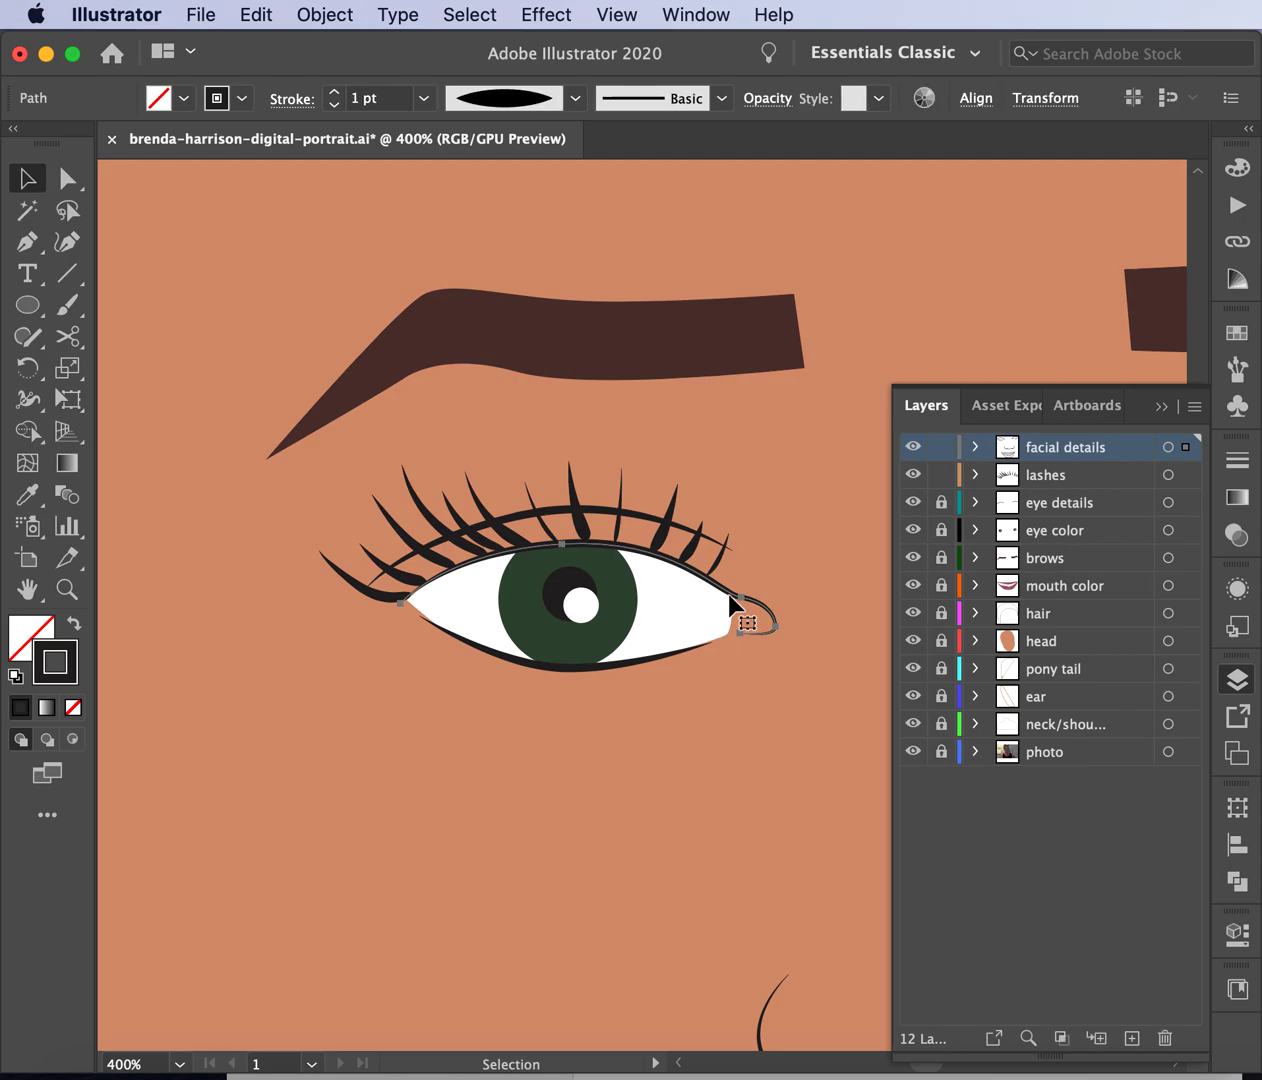
{"action": "left_click", "coordinate": [910, 446]}
{"action": "left_click", "coordinate": [910, 446]}
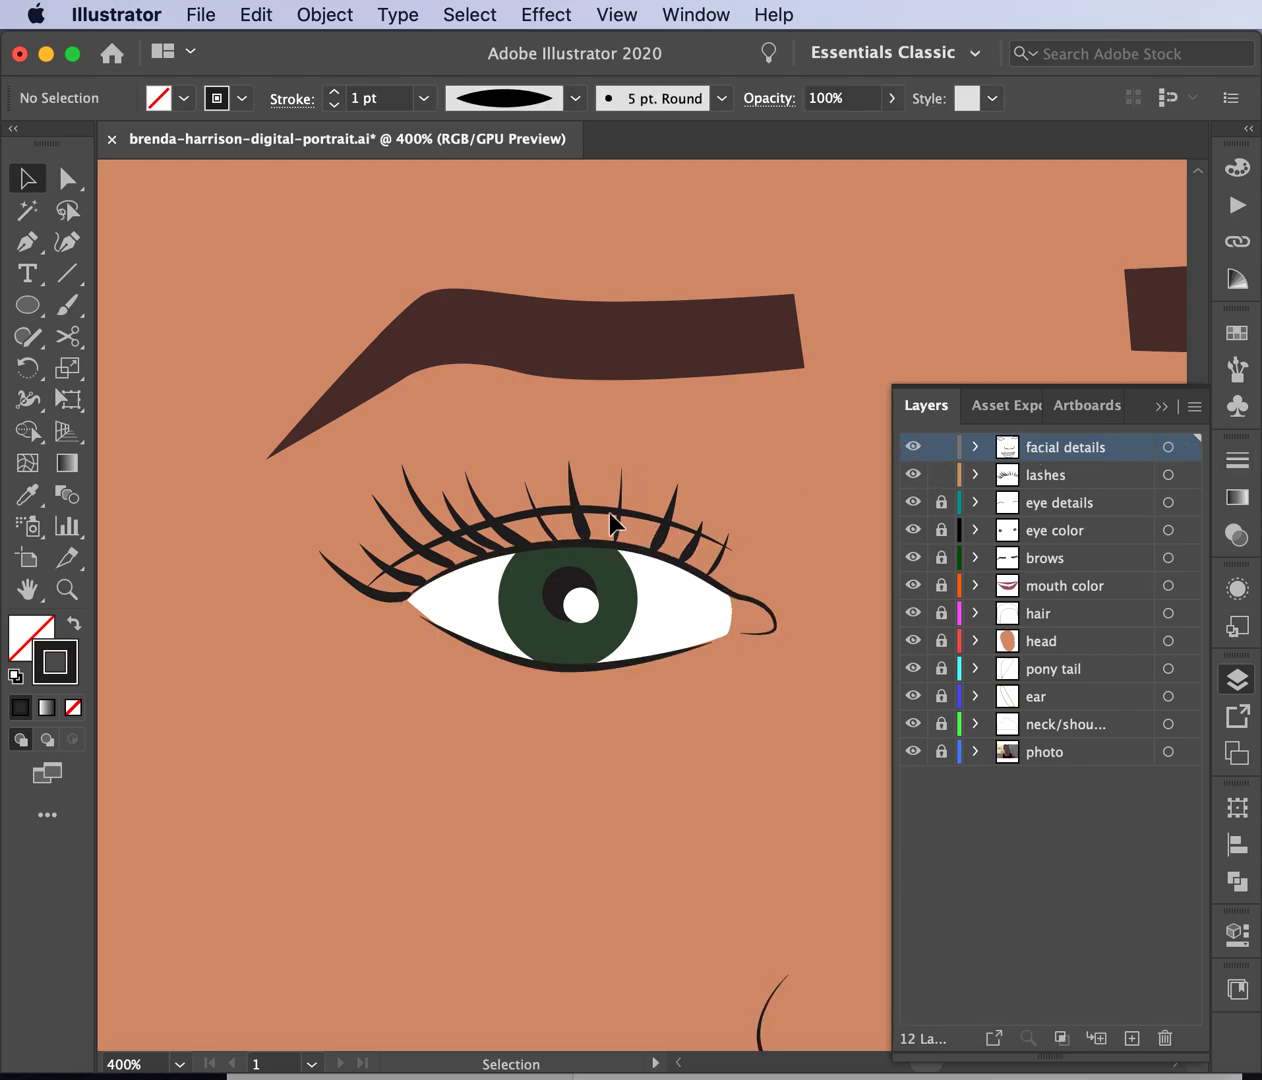
Unlock the eye details layer and move both eyelid crease lines from it to the facial details layer, keeping their position.
{"action": "left_click", "coordinate": [941, 502]}
{"action": "left_click", "coordinate": [644, 524]}
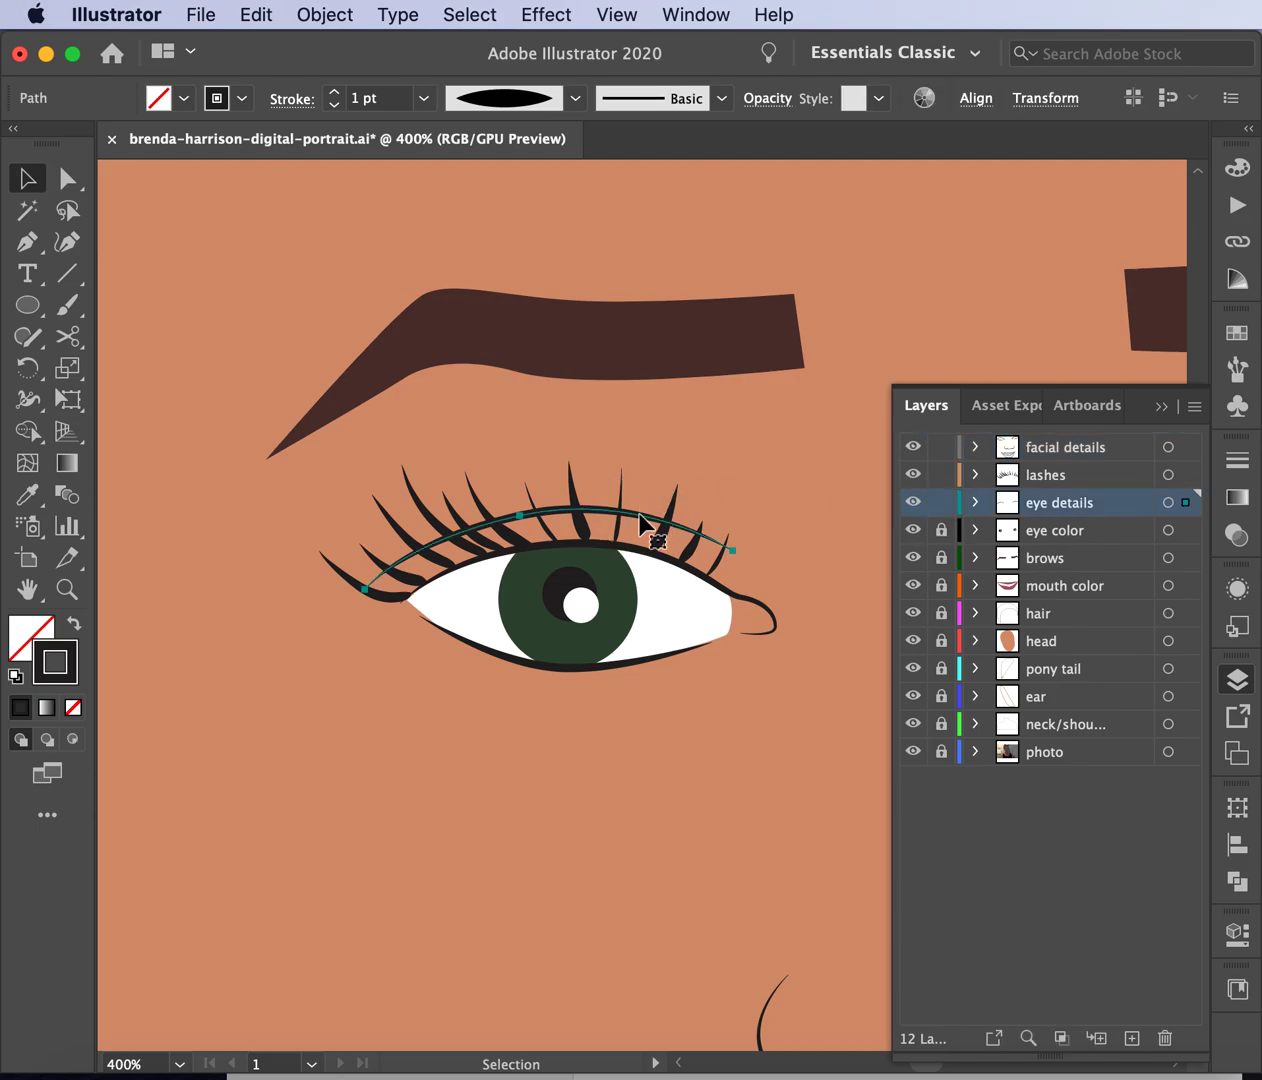
{"action": "key", "text": "super+minus"}
{"action": "key", "text": "super+minus"}
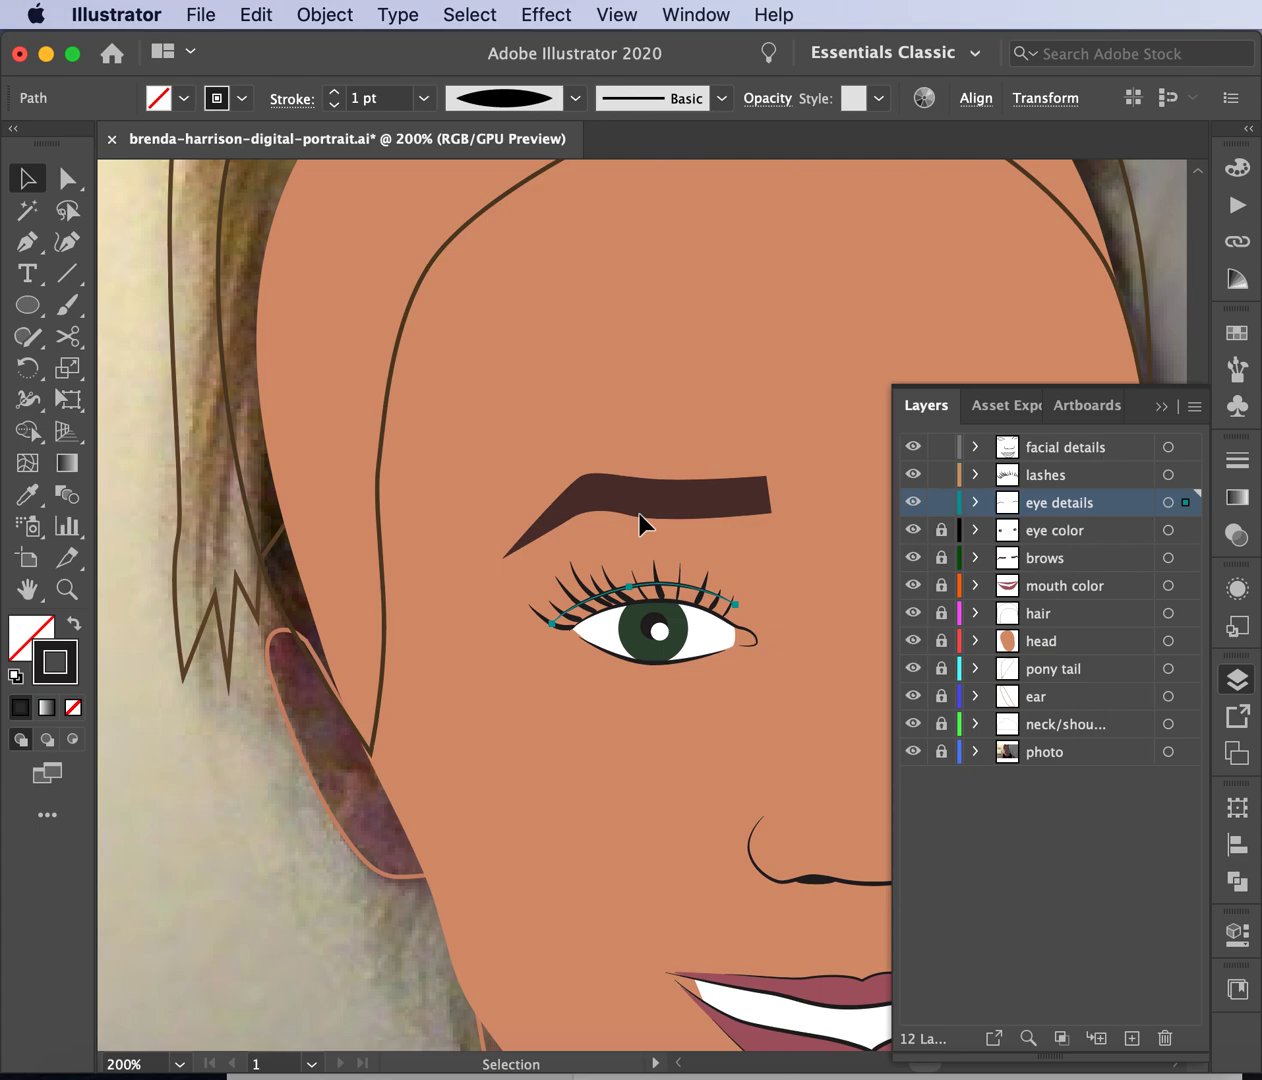
{"action": "scroll", "coordinate": [639, 515], "scroll_direction": "right", "scroll_amount": 5}
{"action": "left_click", "coordinate": [676, 504], "text": "shift"}
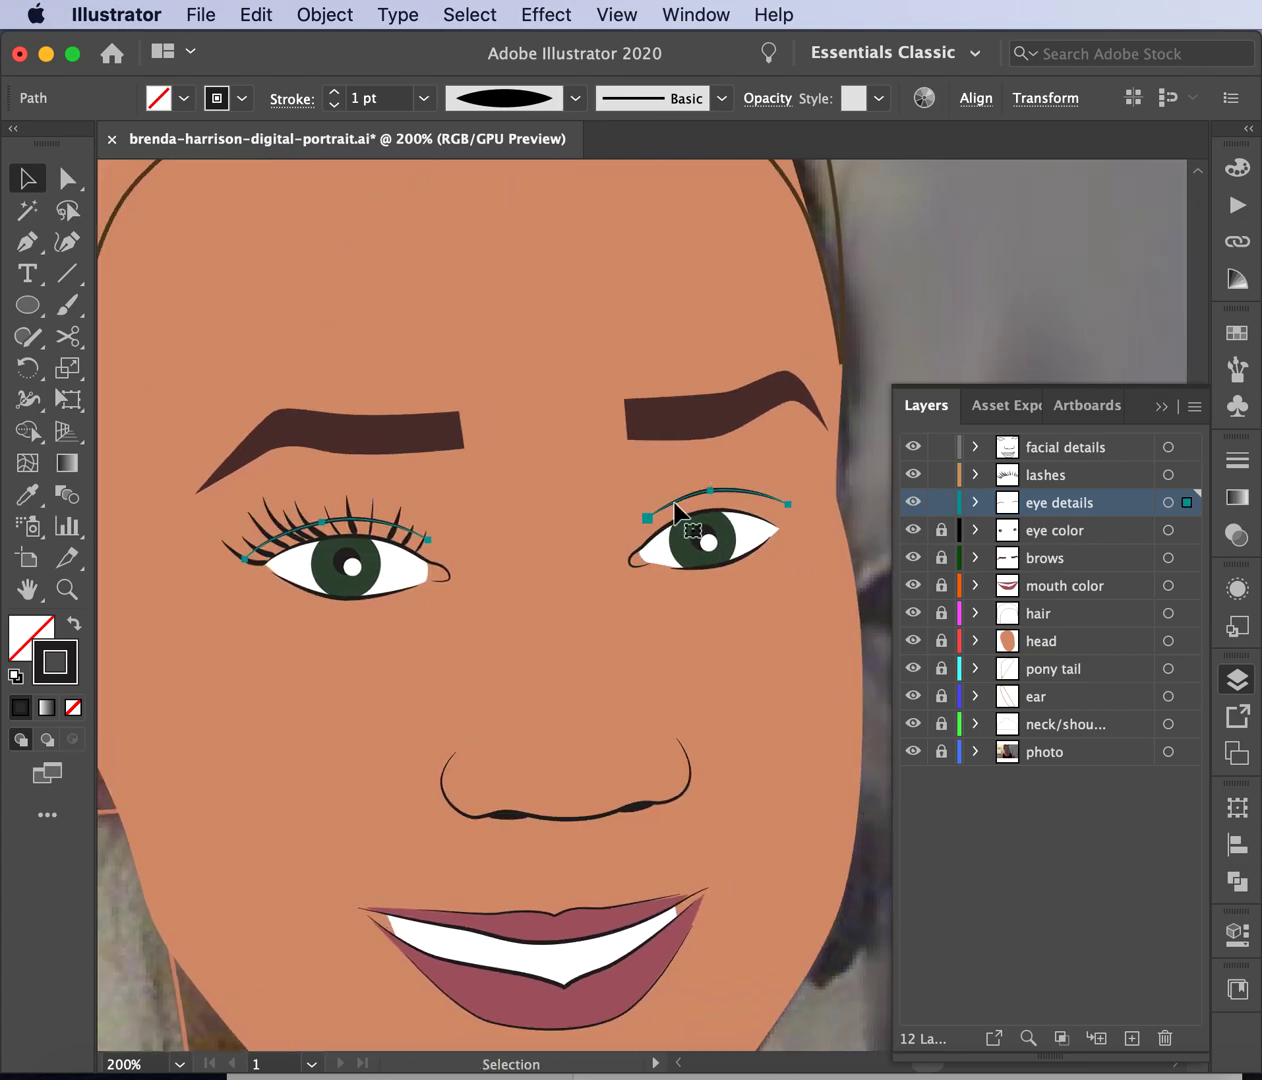
{"action": "key", "text": "Delete"}
{"action": "left_click", "coordinate": [1047, 458]}
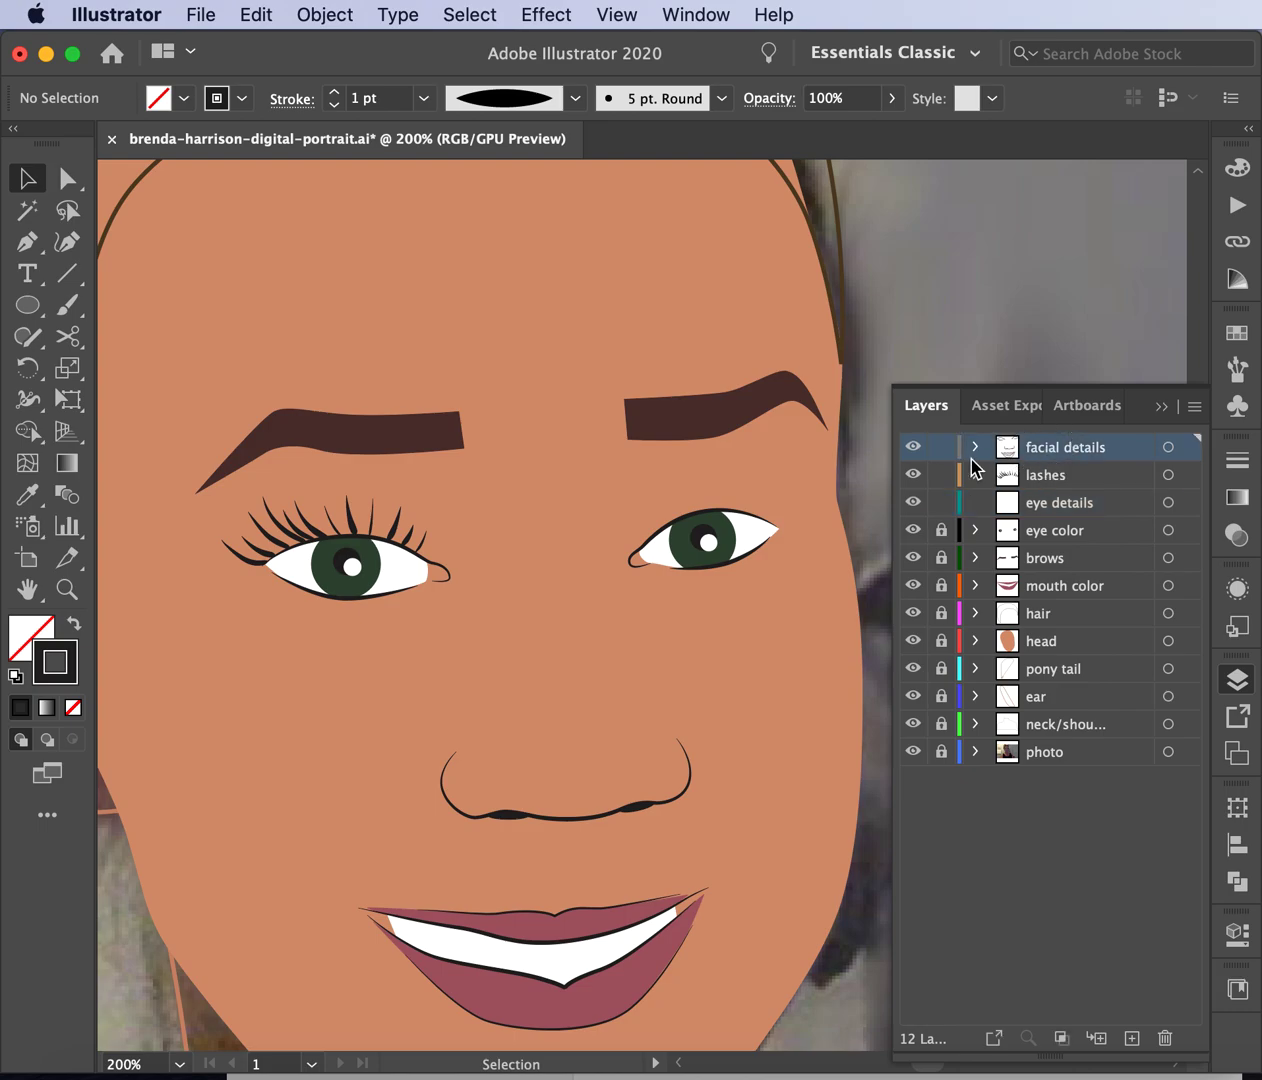
{"action": "left_click", "coordinate": [914, 447]}
{"action": "left_click", "coordinate": [914, 447]}
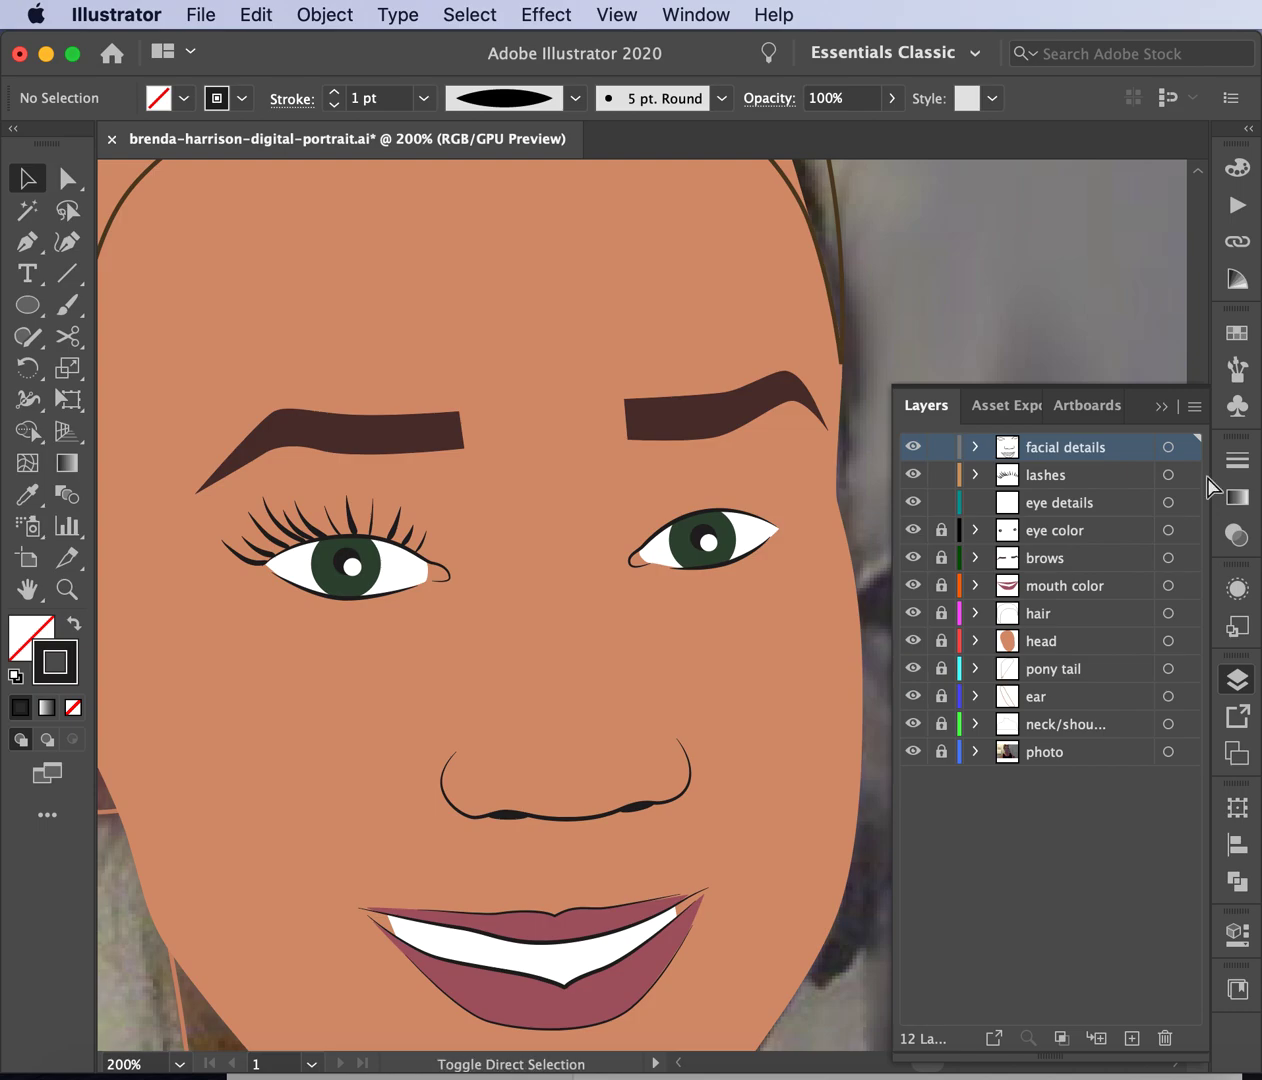
{"action": "key", "text": "shift+super+v"}
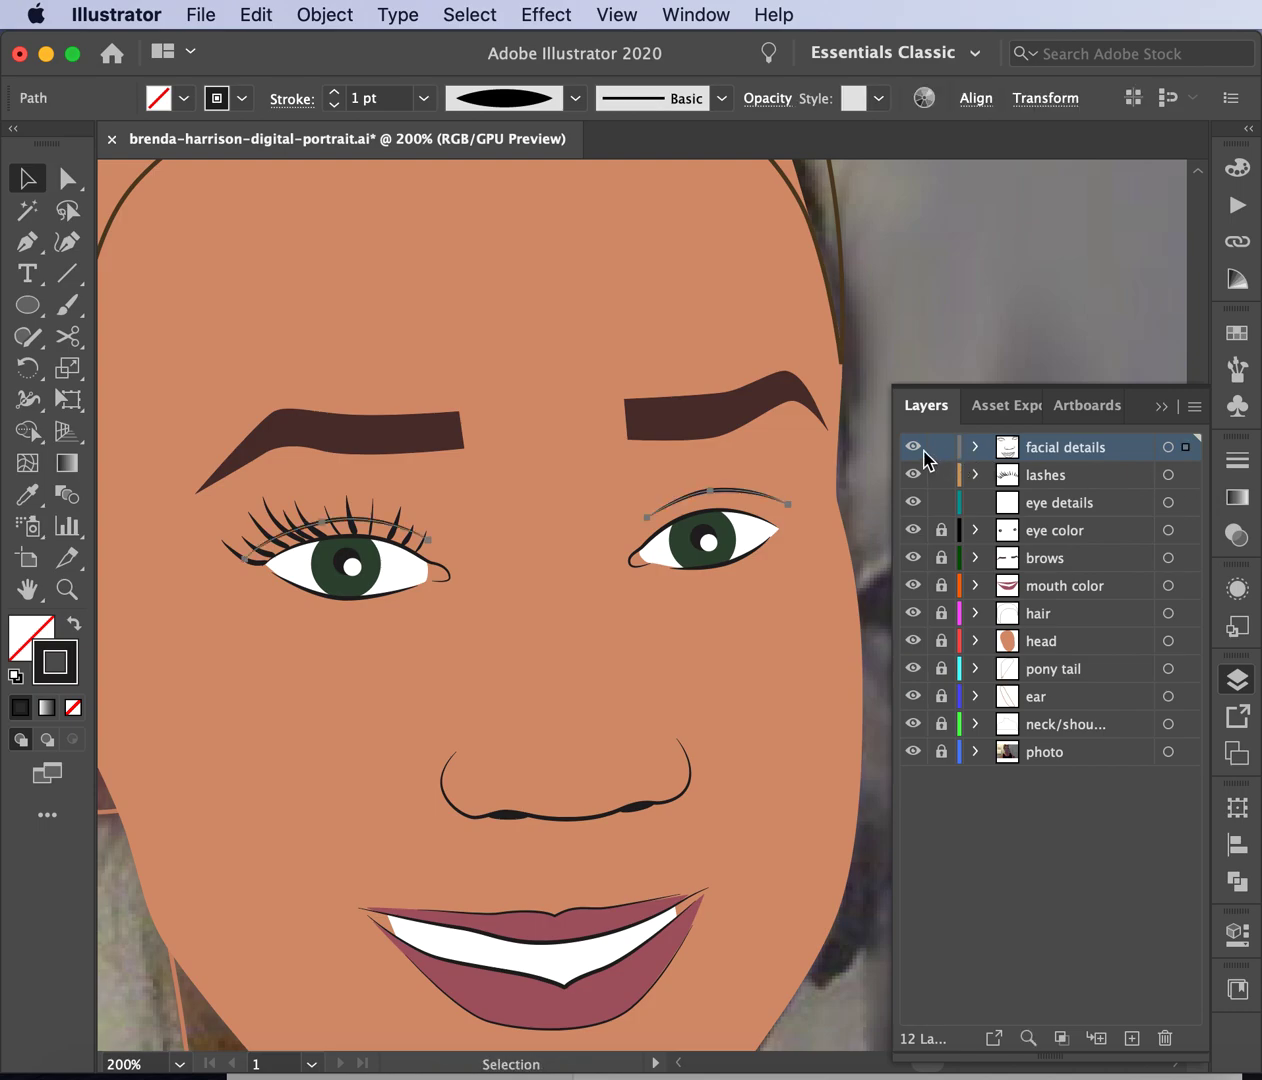
Delete the empty eye details layer.
{"action": "left_click", "coordinate": [960, 880]}
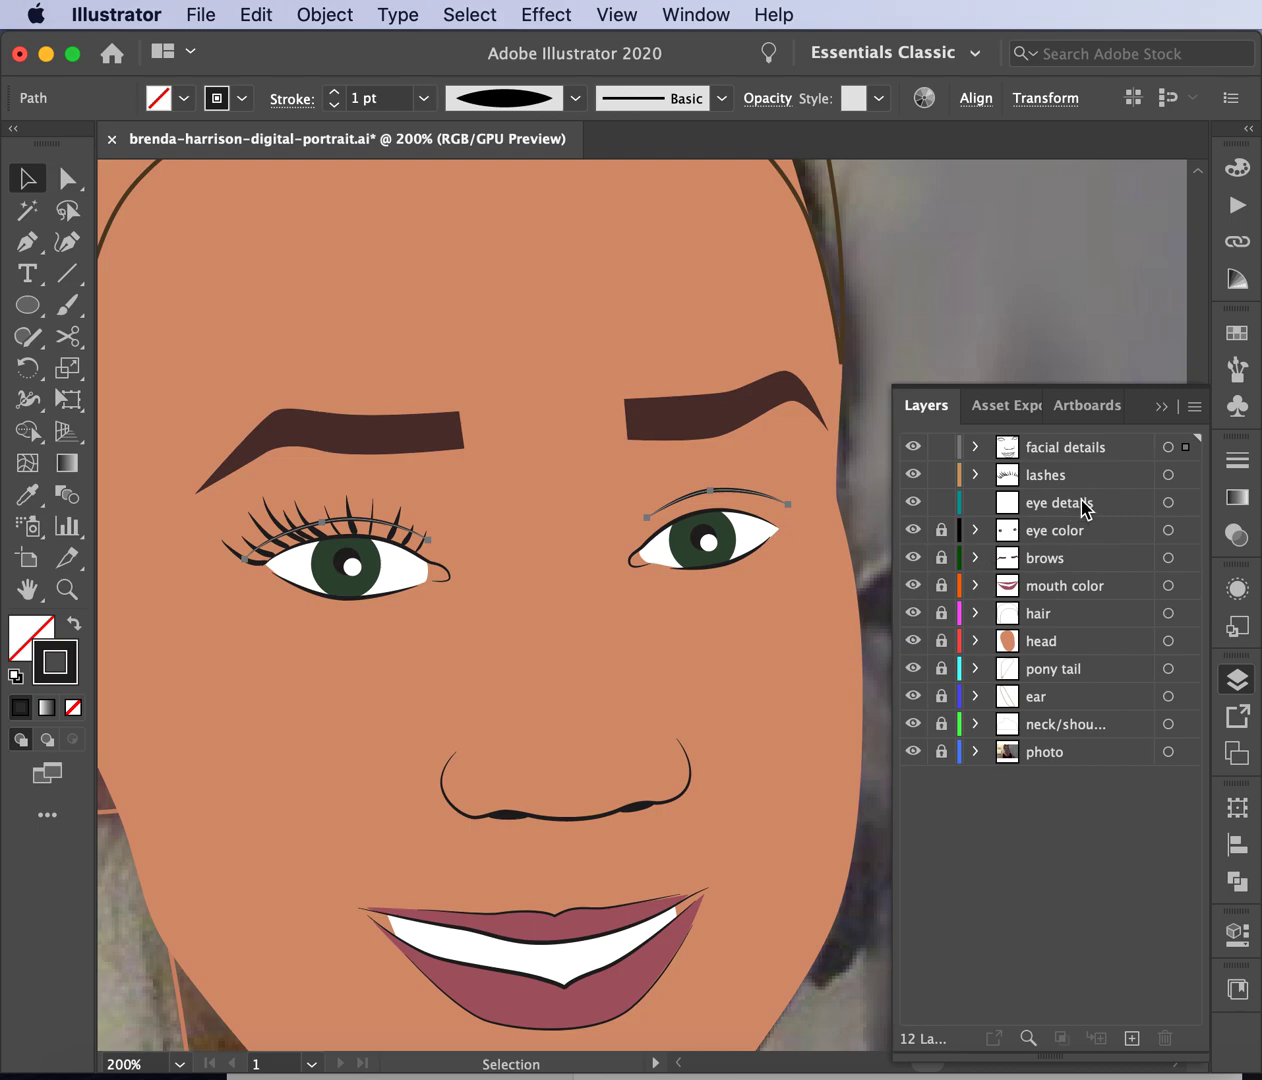
{"action": "left_click", "coordinate": [1037, 512]}
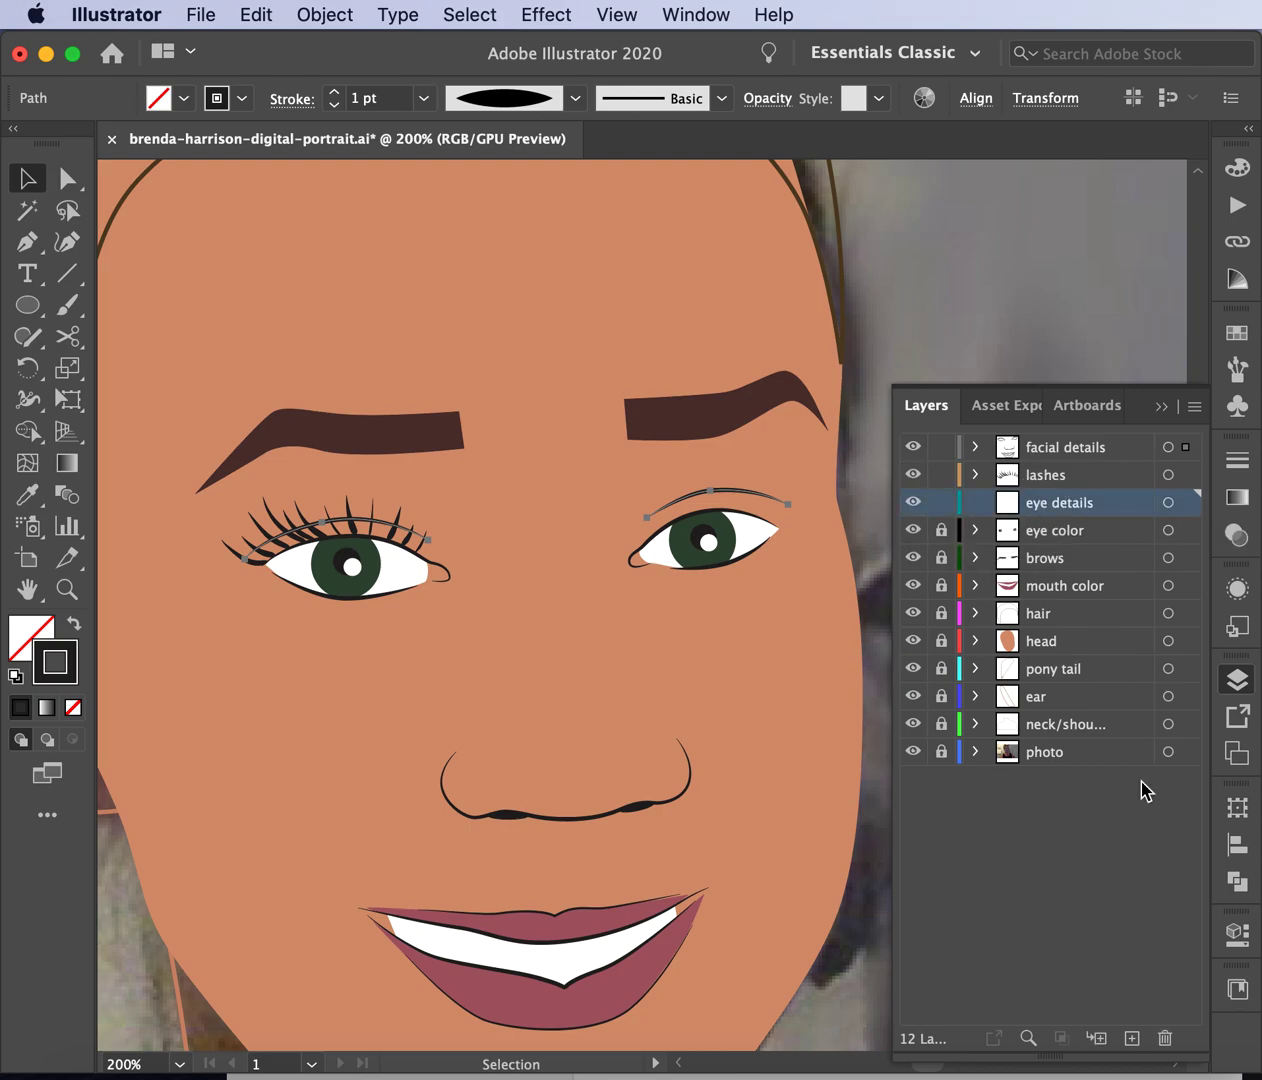
{"action": "left_click", "coordinate": [1164, 1038]}
{"action": "left_click", "coordinate": [1014, 856]}
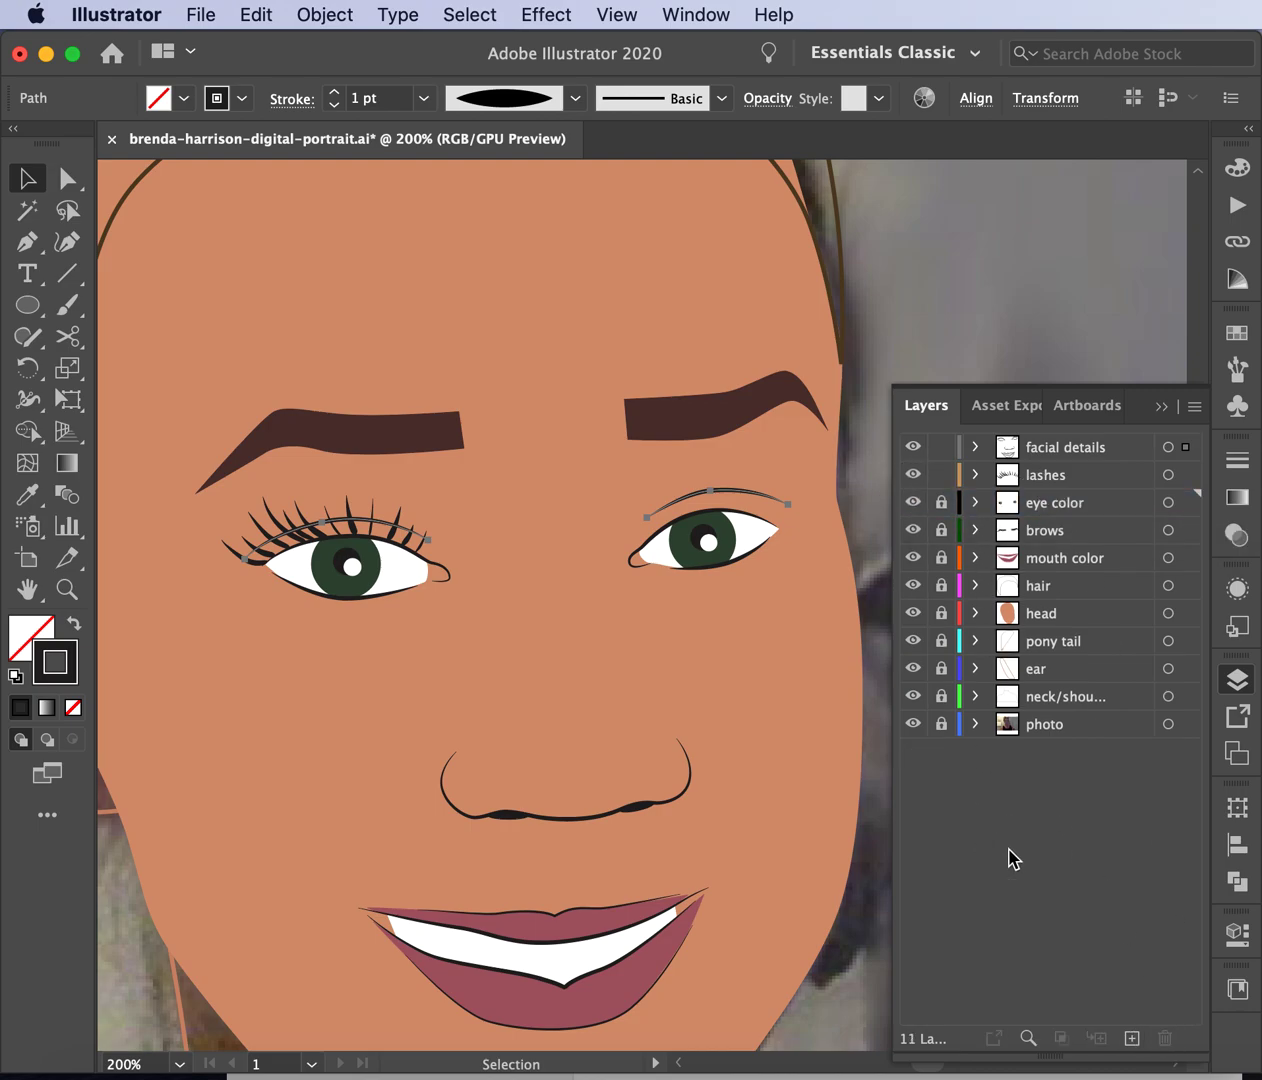
Thicken the middle of the left eye's upper lid line to about 2.4 pt with the Width tool.
{"action": "scroll", "coordinate": [548, 773], "scroll_direction": "left", "scroll_amount": 2}
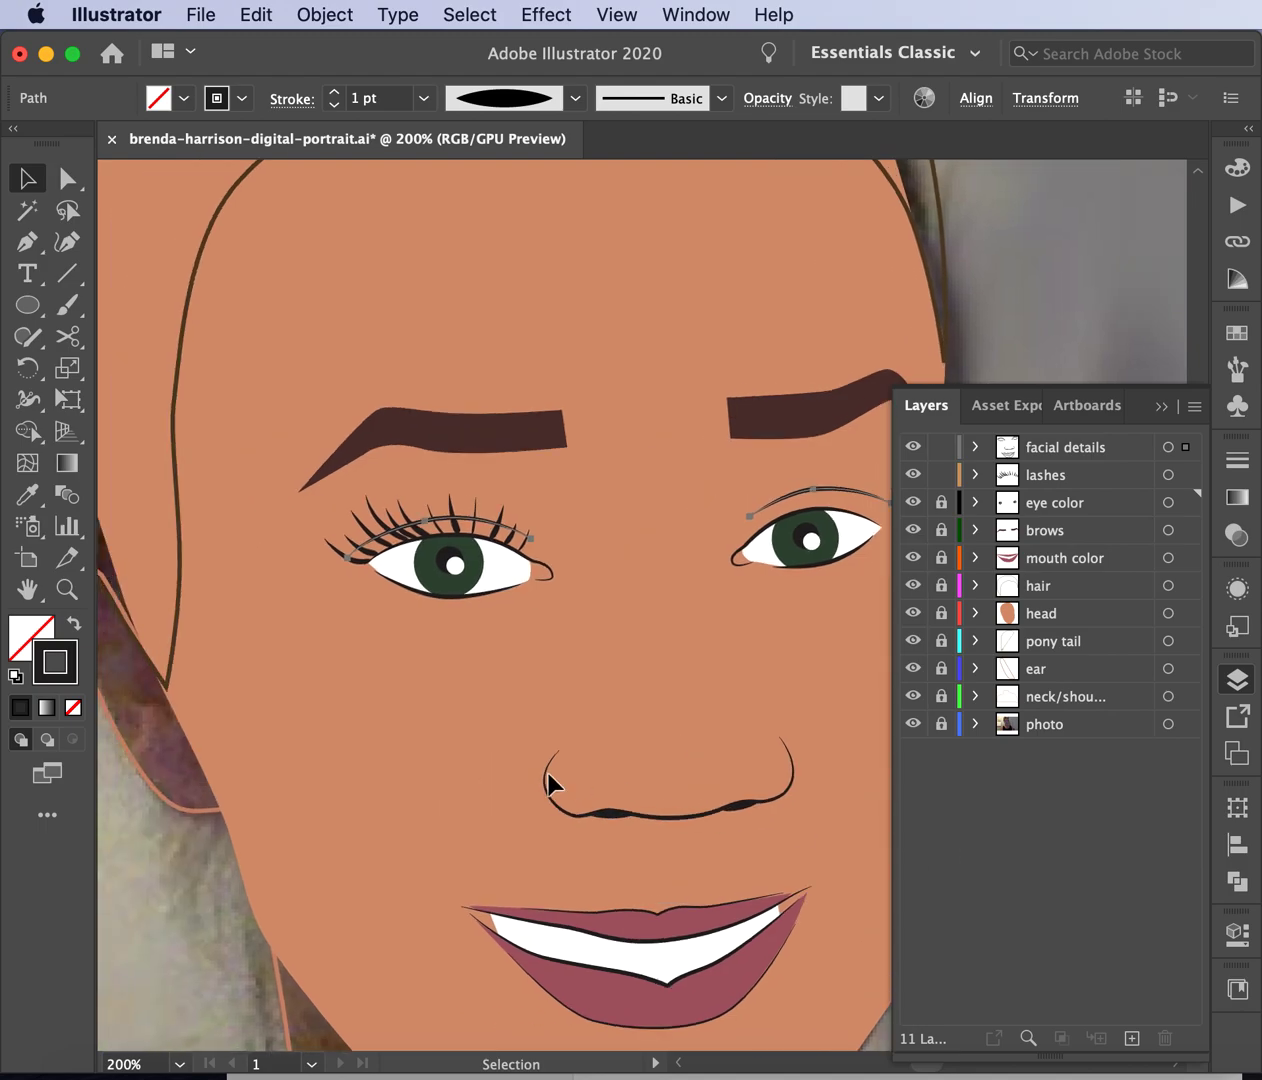
{"action": "key", "text": "super+plus"}
{"action": "key", "text": "super+plus"}
{"action": "scroll", "coordinate": [548, 773], "scroll_direction": "left", "scroll_amount": 5}
{"action": "scroll", "coordinate": [548, 773], "scroll_direction": "down", "scroll_amount": 2}
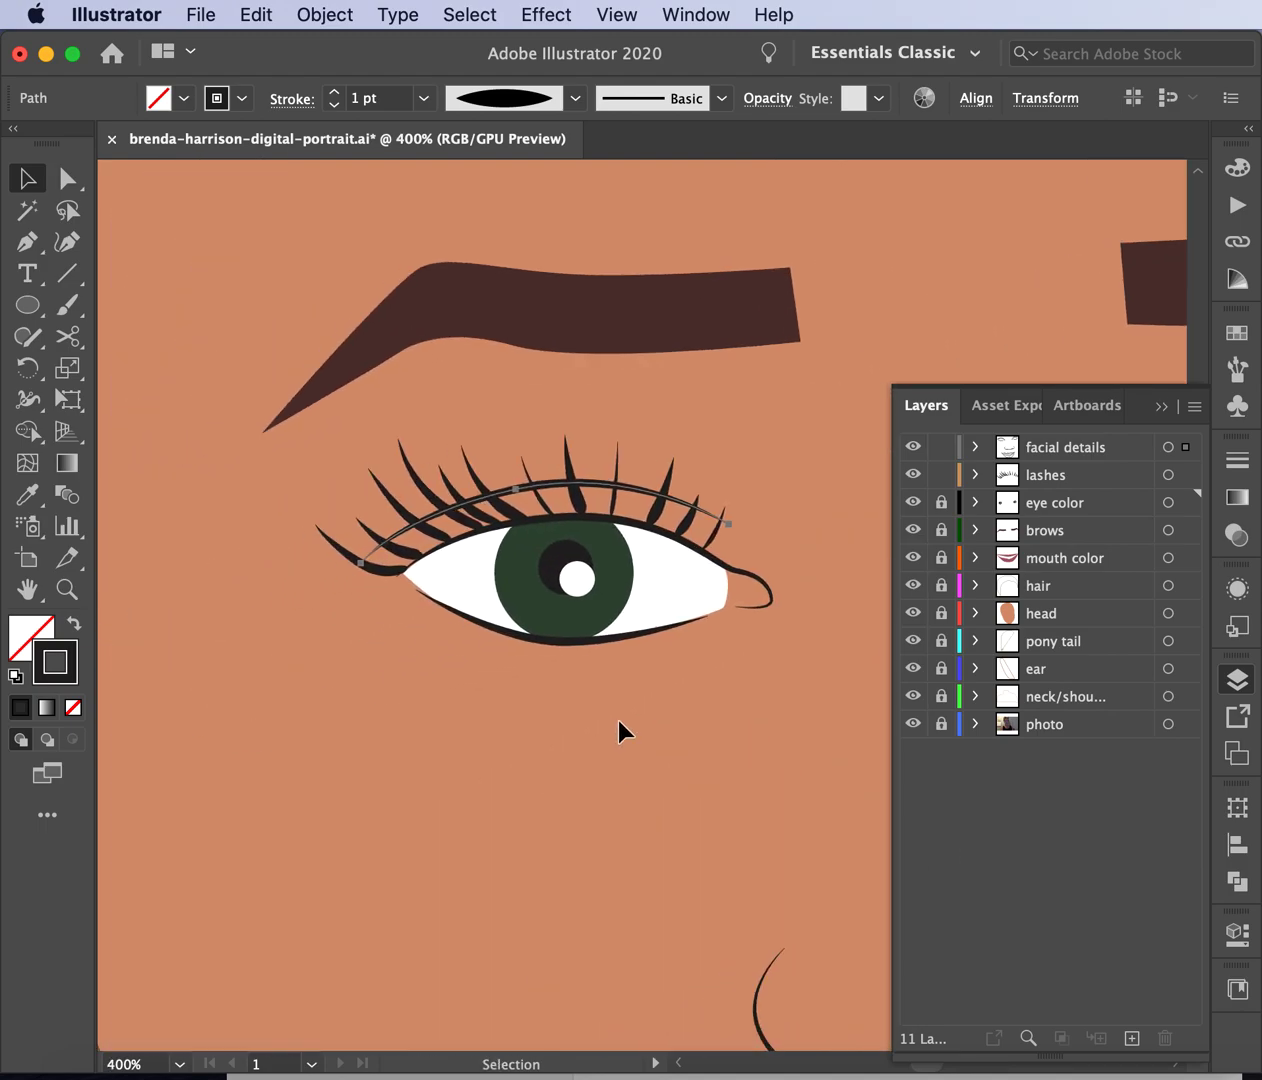
{"action": "left_click", "coordinate": [552, 514]}
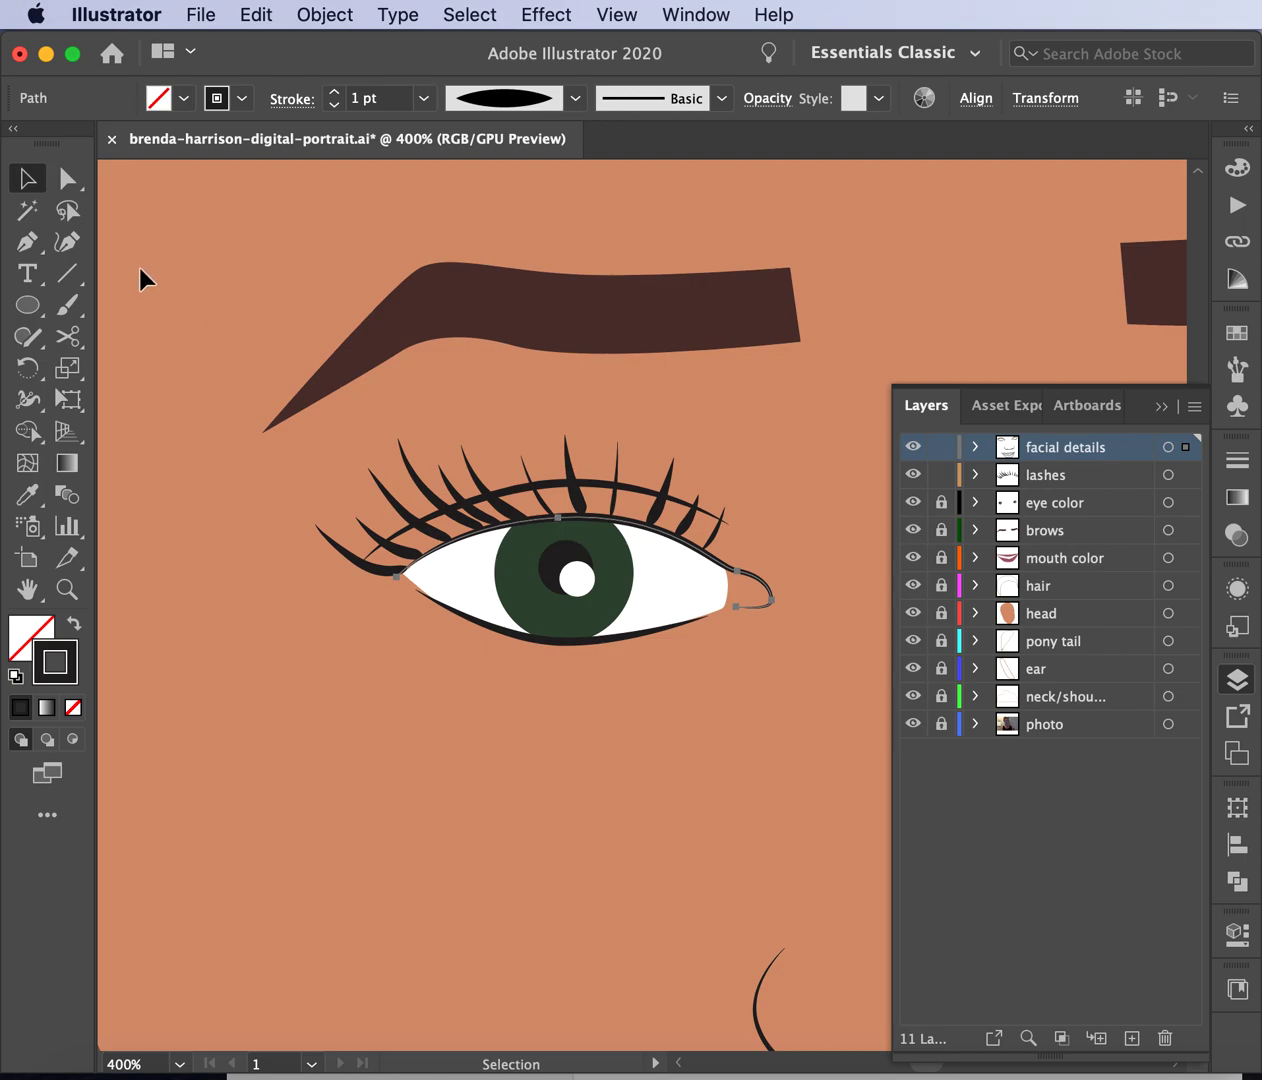
{"action": "left_click", "coordinate": [27, 399]}
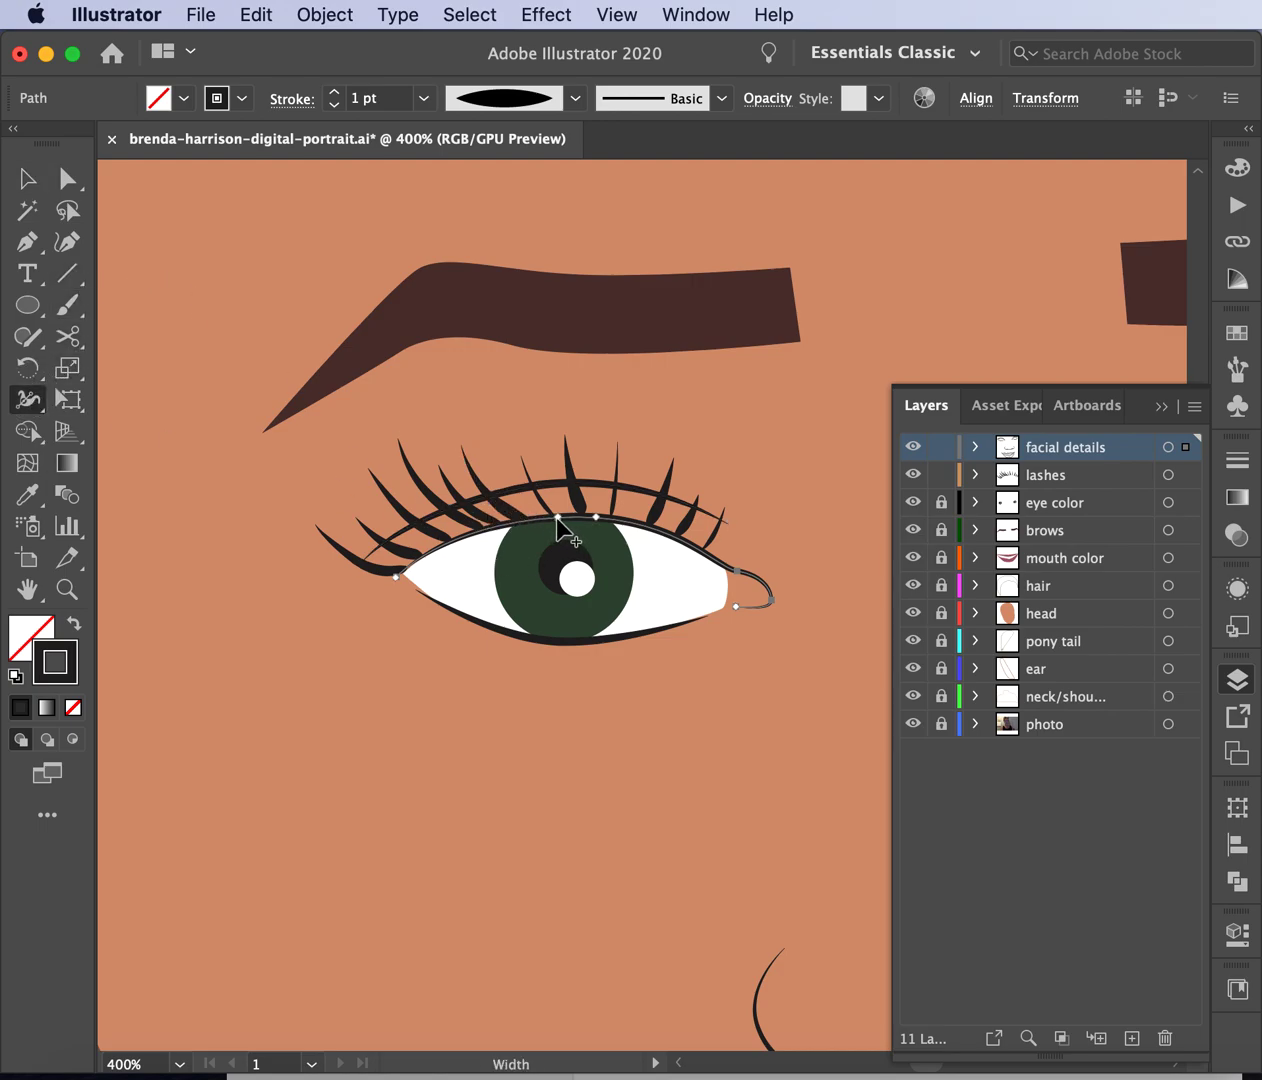
{"action": "left_click_drag", "start_coordinate": [556, 511], "coordinate": [557, 508]}
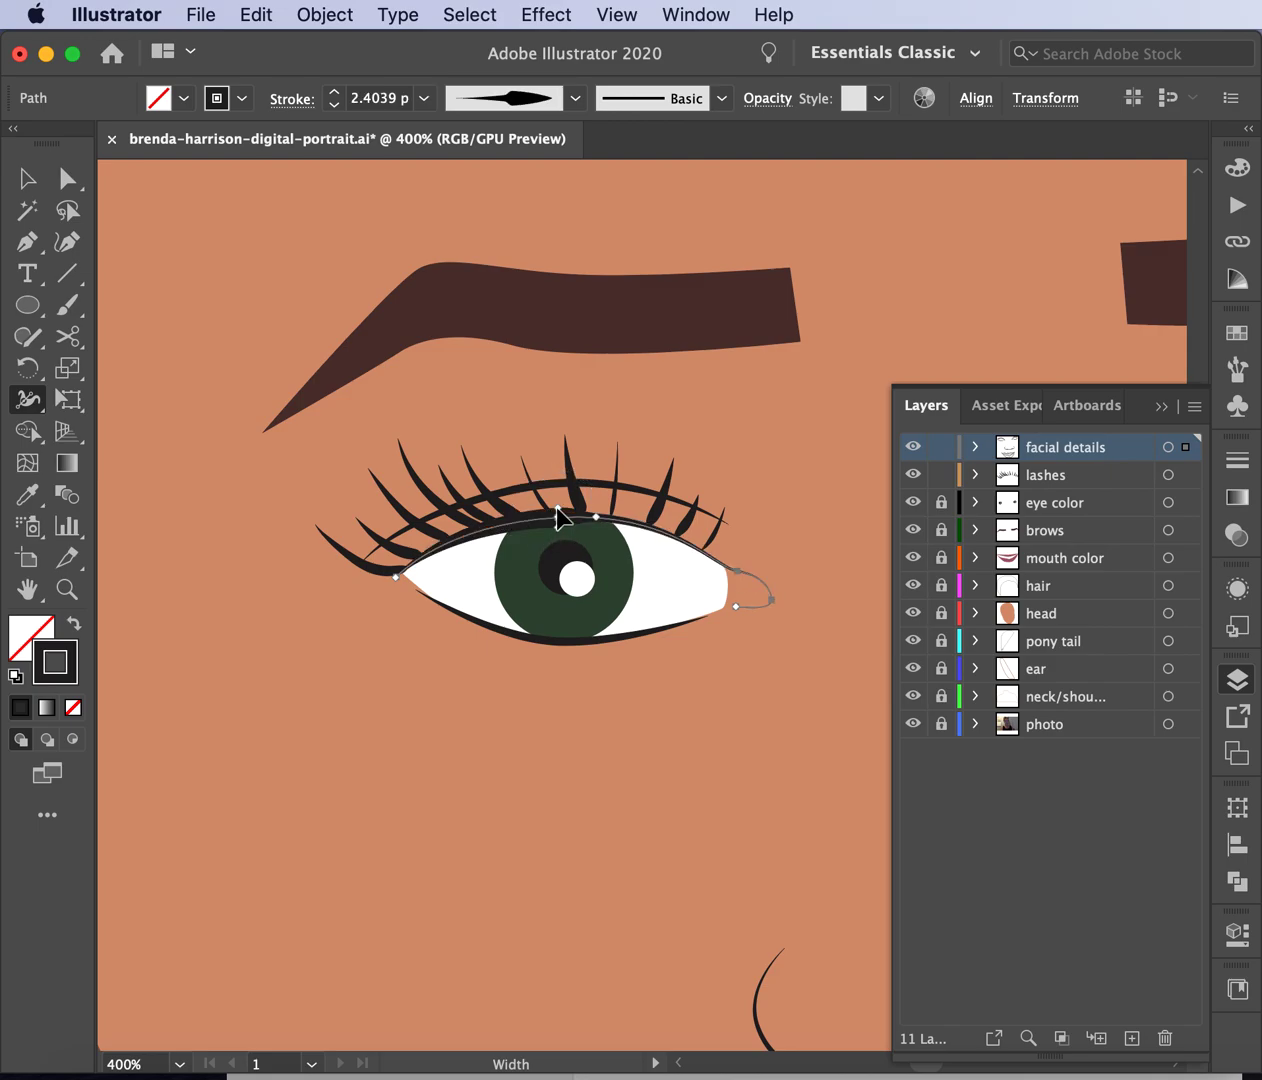
{"action": "left_click_drag", "start_coordinate": [598, 519], "coordinate": [598, 518]}
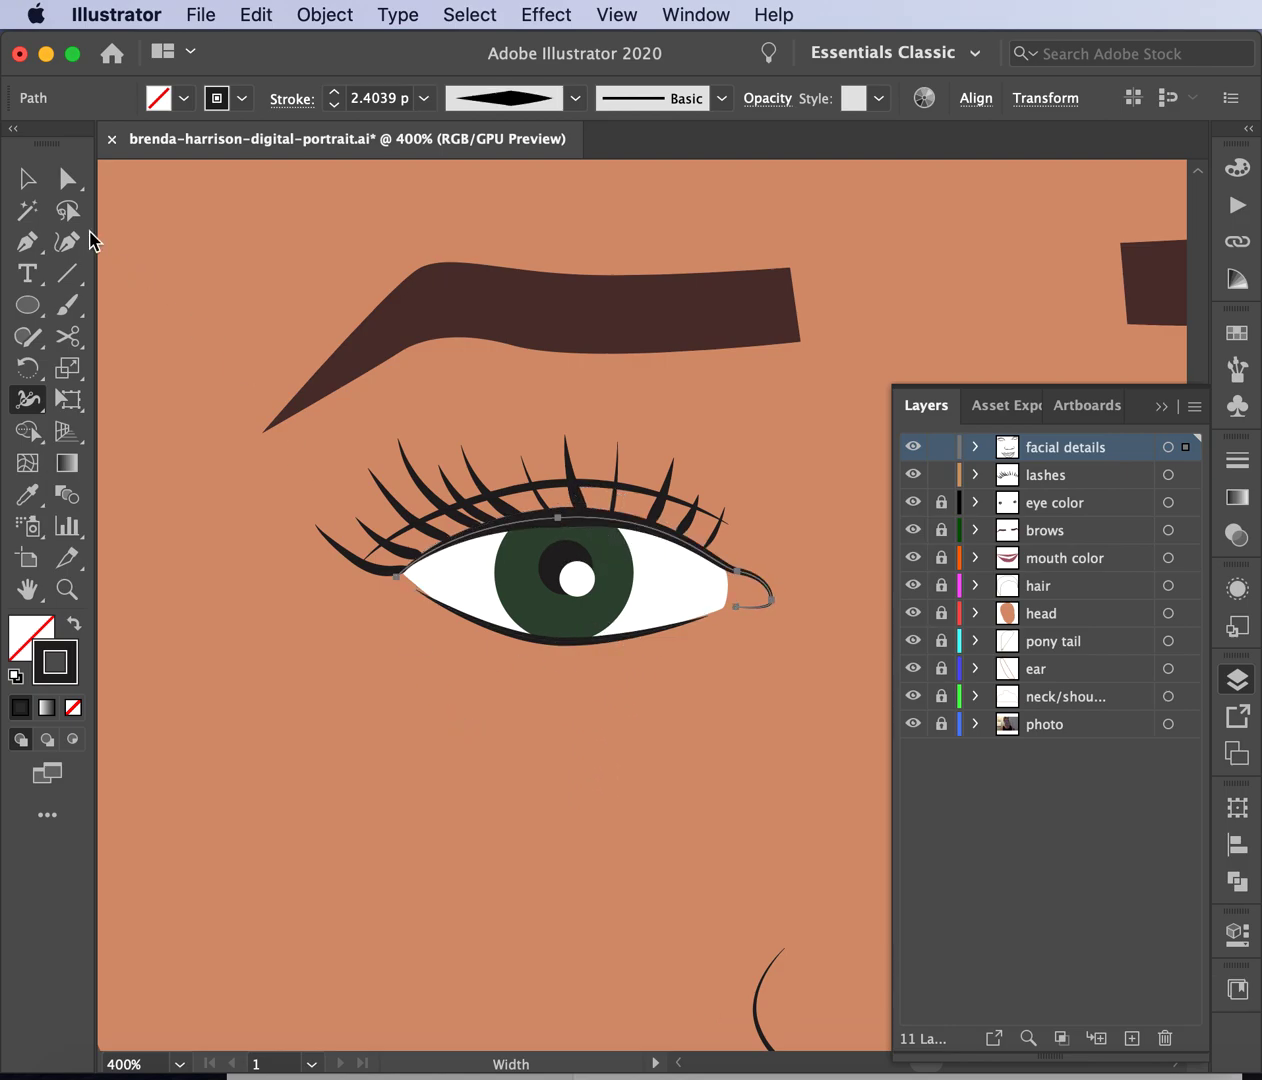
{"action": "left_click", "coordinate": [27, 178]}
{"action": "left_click", "coordinate": [210, 618]}
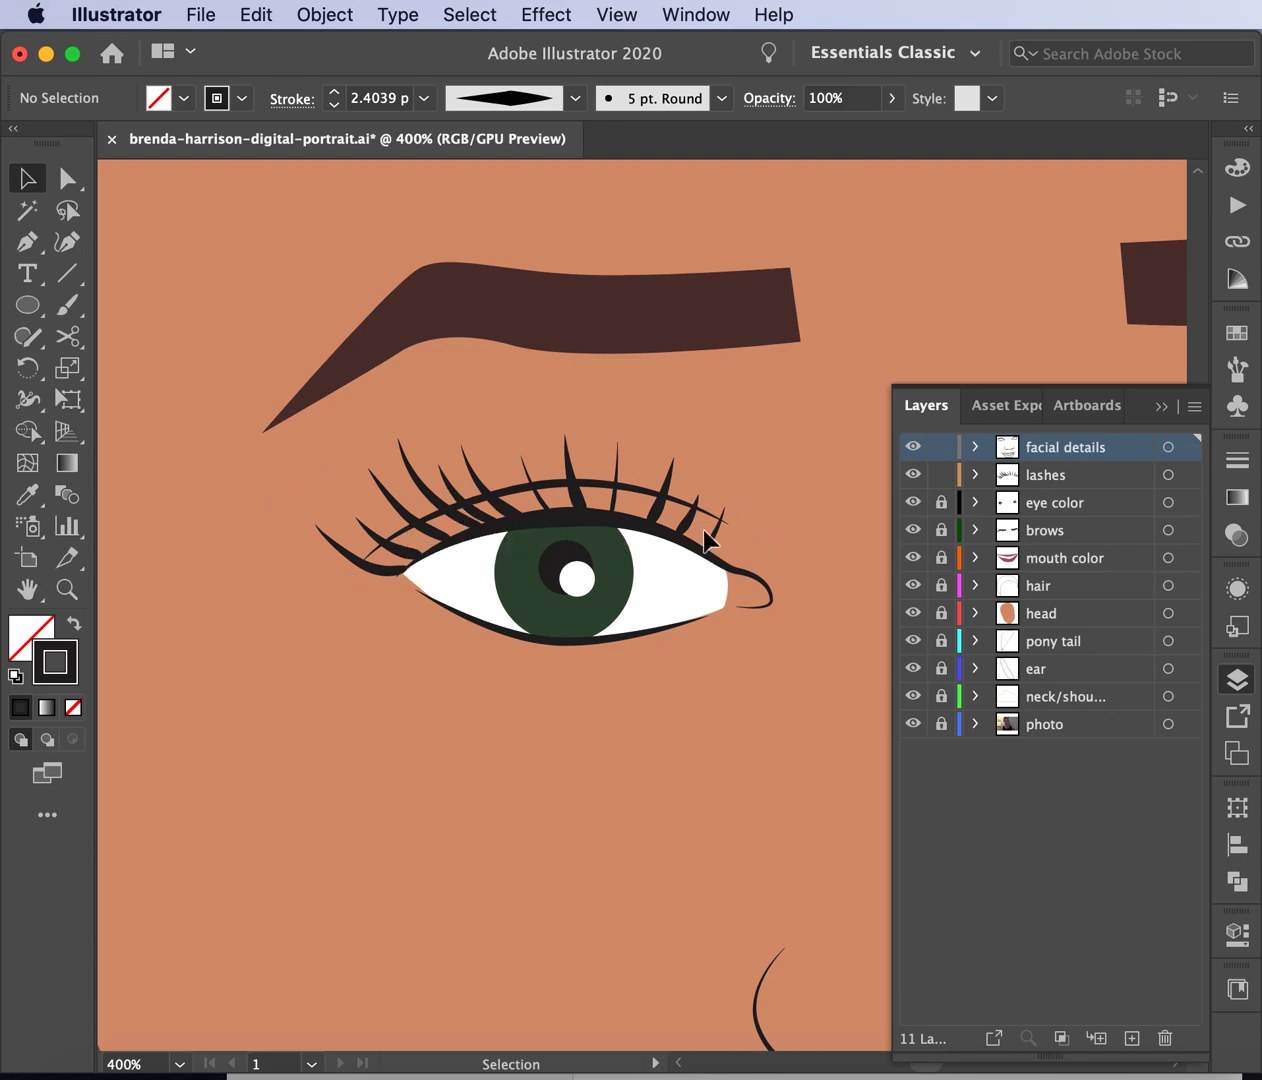
Try to thicken the left eye's crease line near its middle anchor with the Width tool.
{"action": "left_click", "coordinate": [565, 487]}
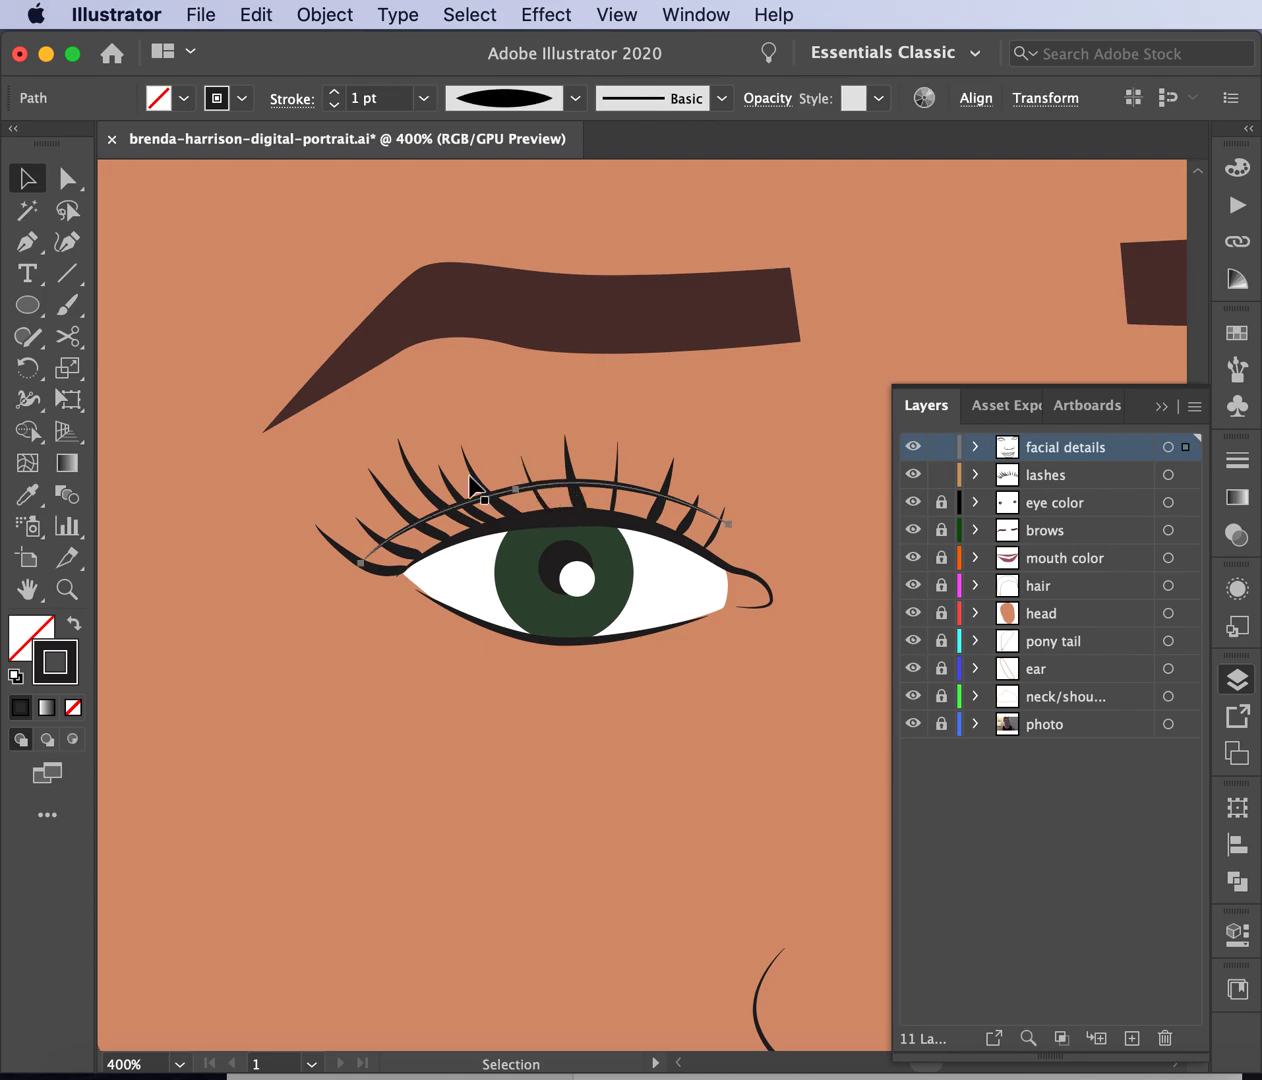
{"action": "left_click", "coordinate": [27, 399]}
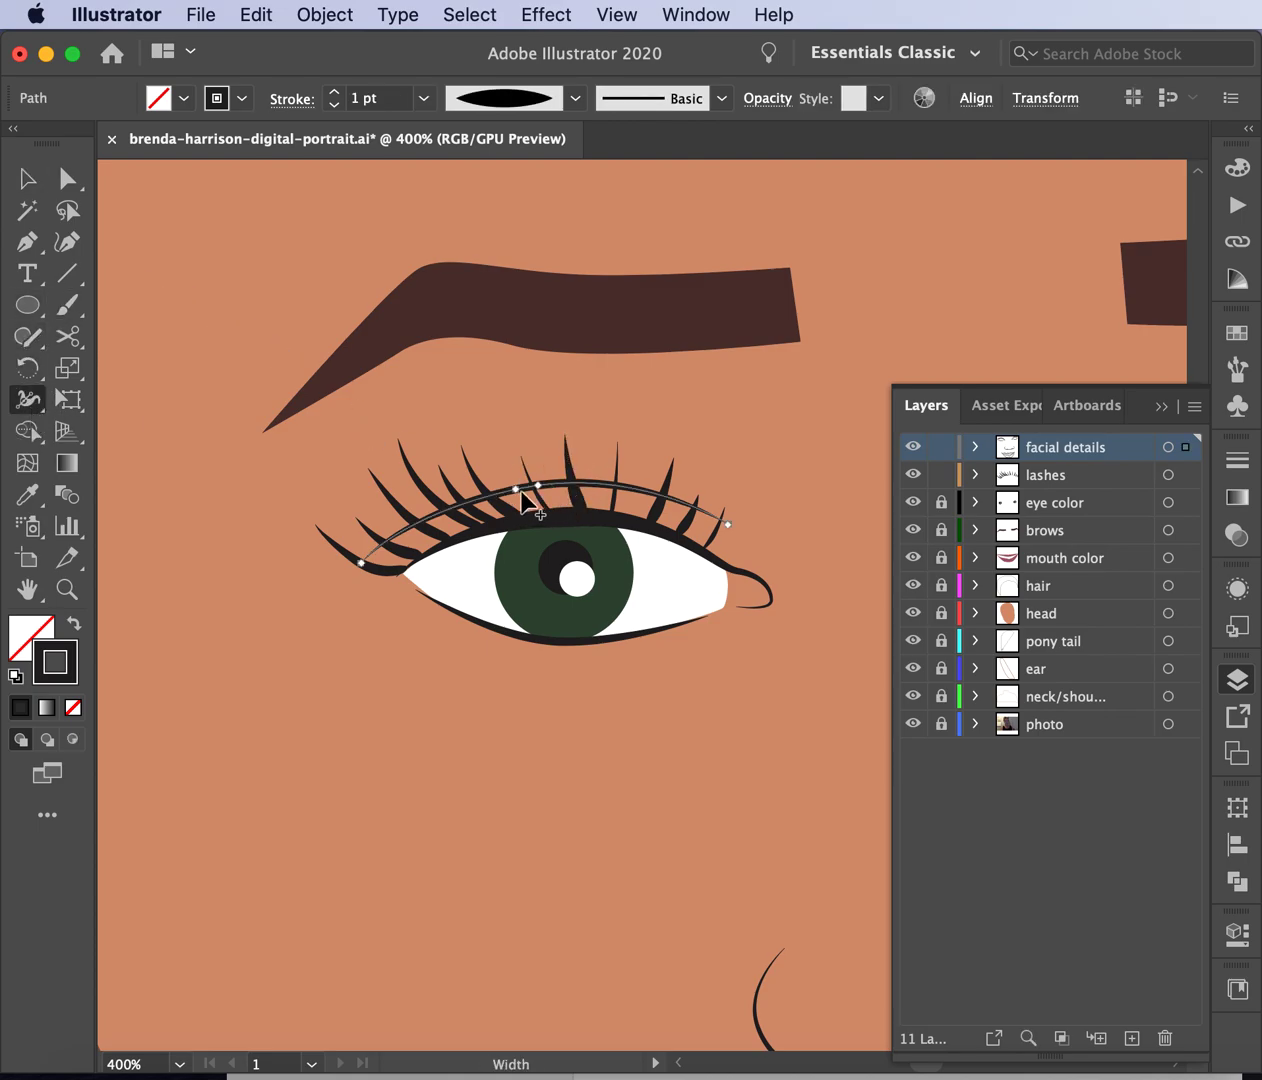
{"action": "left_click_drag", "start_coordinate": [519, 499], "coordinate": [522, 519]}
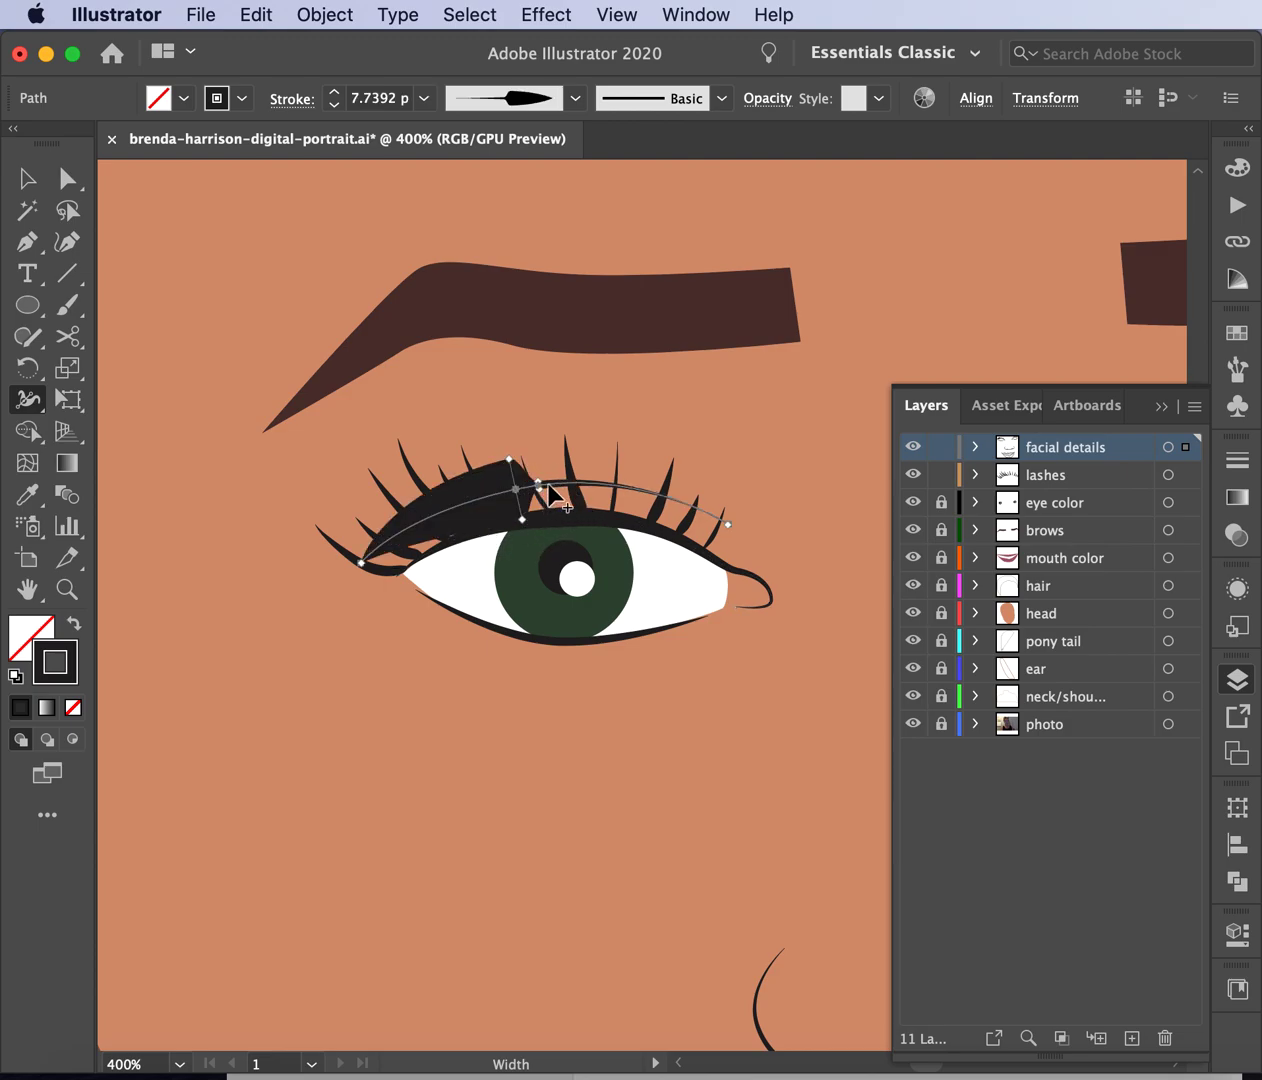
{"action": "key", "text": "super+z"}
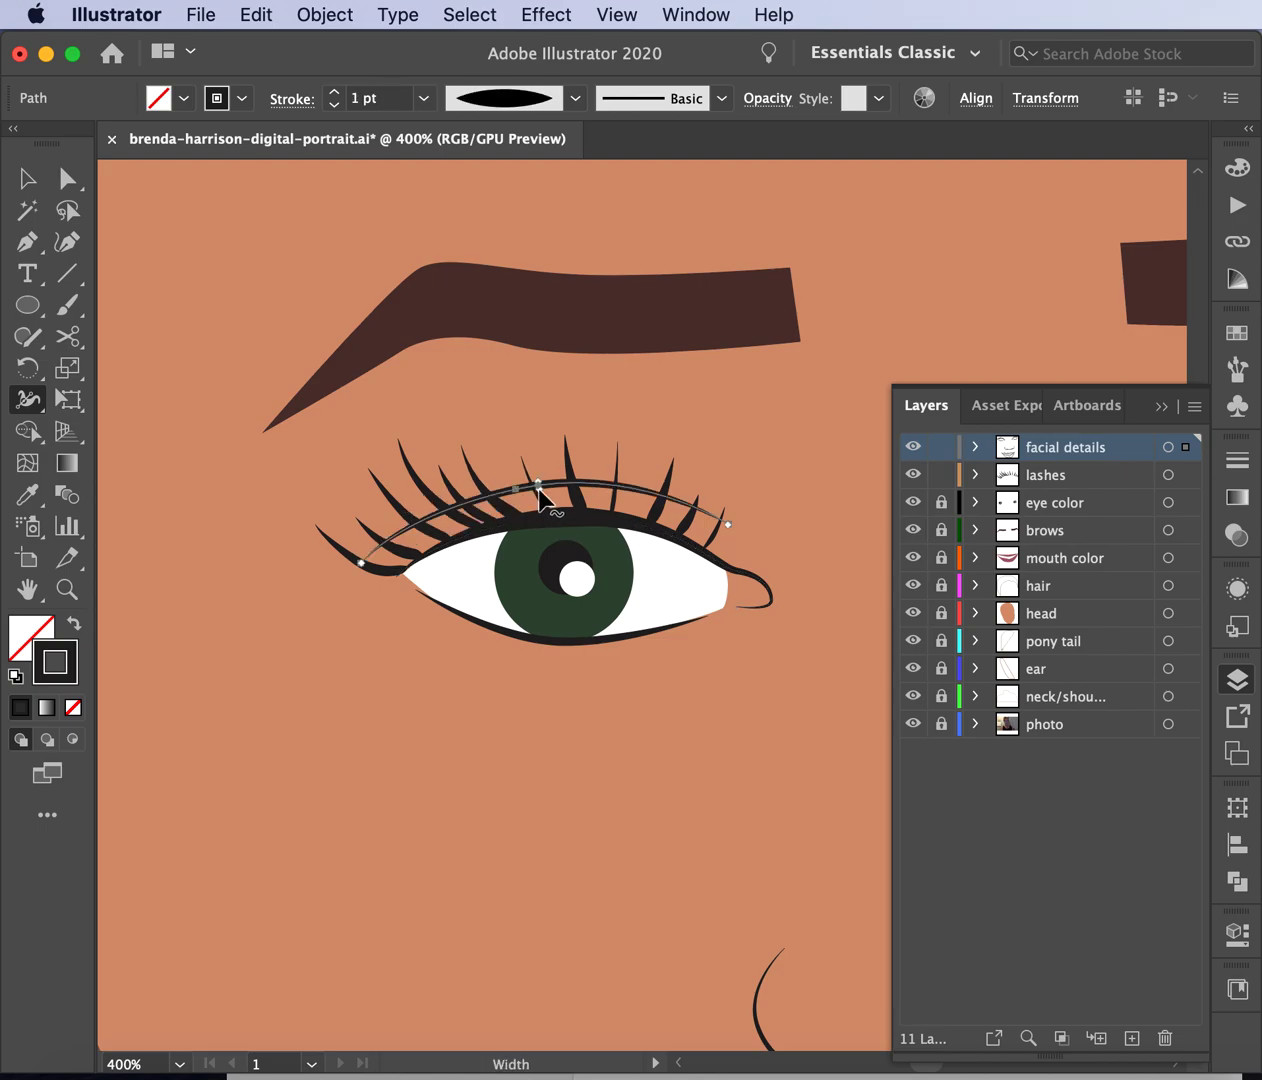
Thicken the left eye's crease line near its middle to about 2.3 pt with the Width tool.
{"action": "left_click_drag", "start_coordinate": [537, 488], "coordinate": [538, 498]}
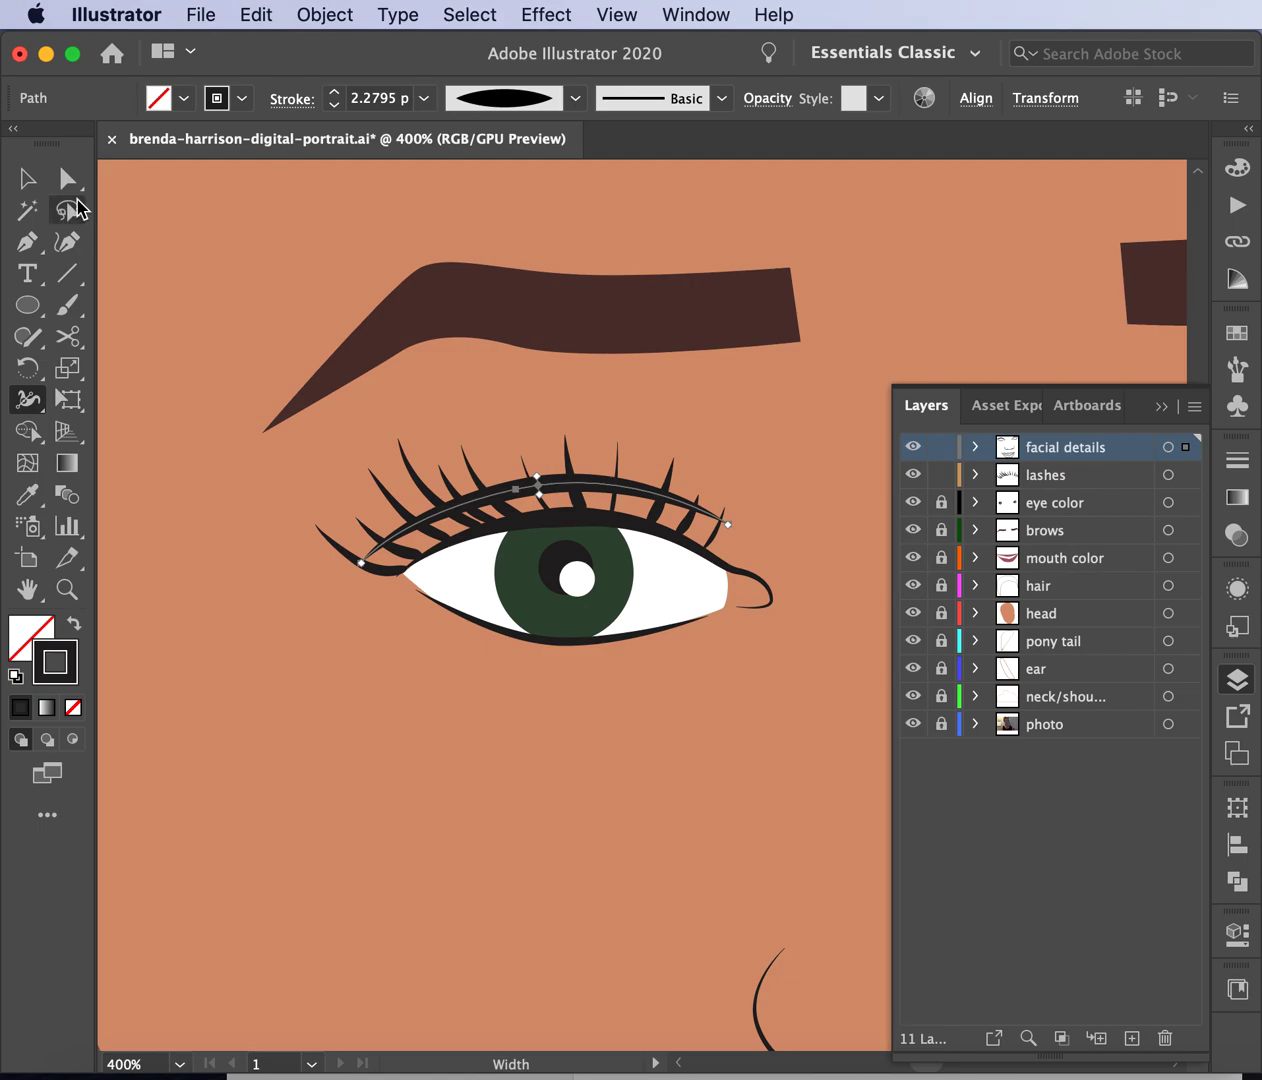
{"action": "left_click", "coordinate": [25, 179]}
{"action": "left_click", "coordinate": [271, 669]}
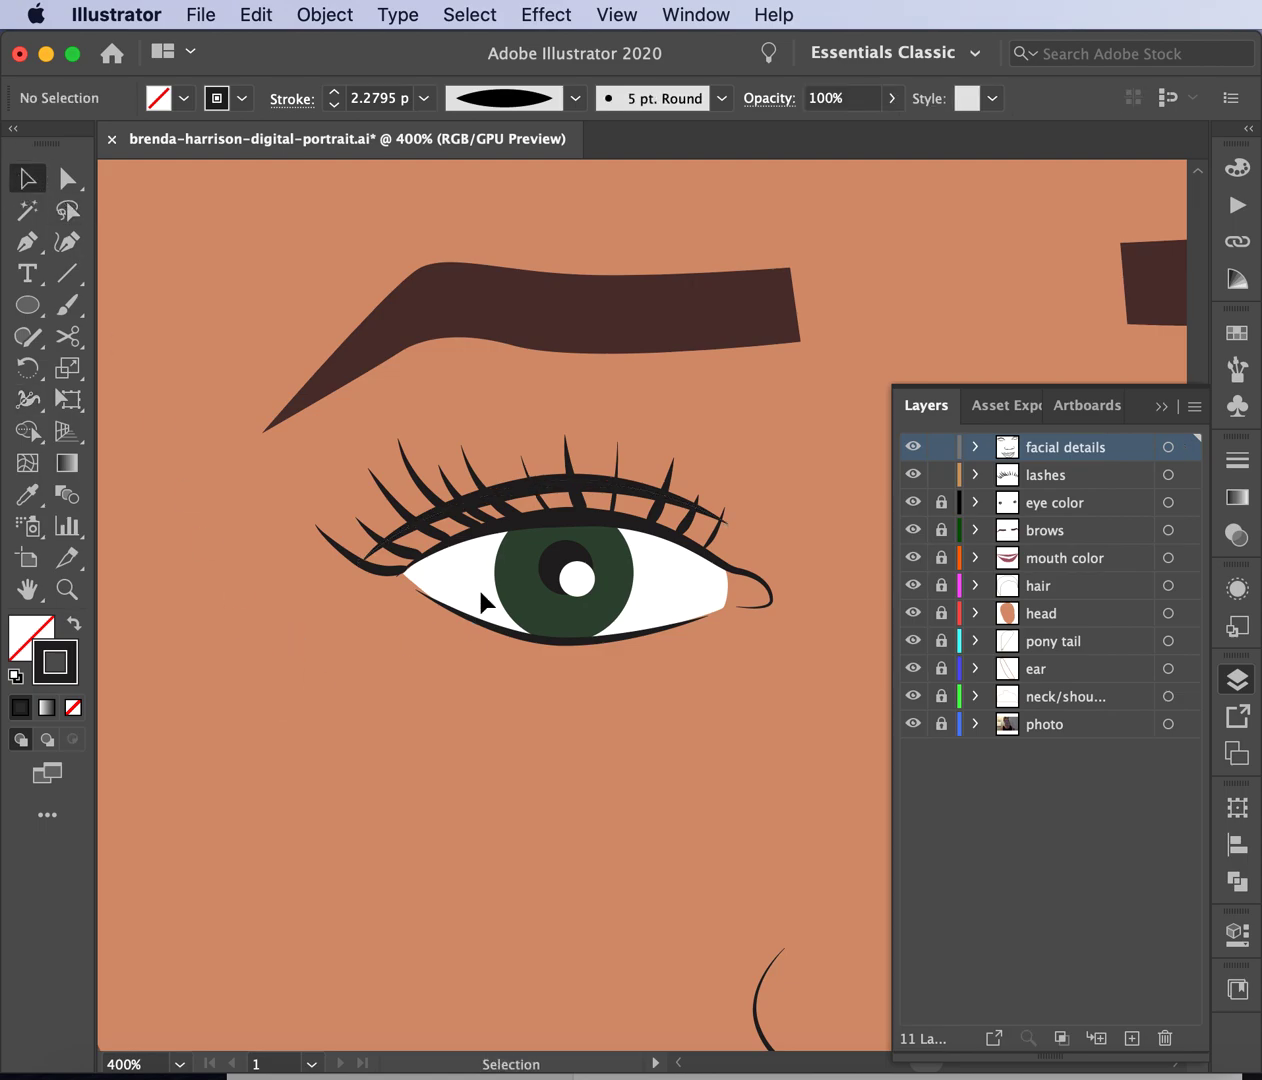
Widen the left eye's upper lid line between its outer corner and middle to about 3.3 pt with the Width tool.
{"action": "left_click", "coordinate": [551, 526]}
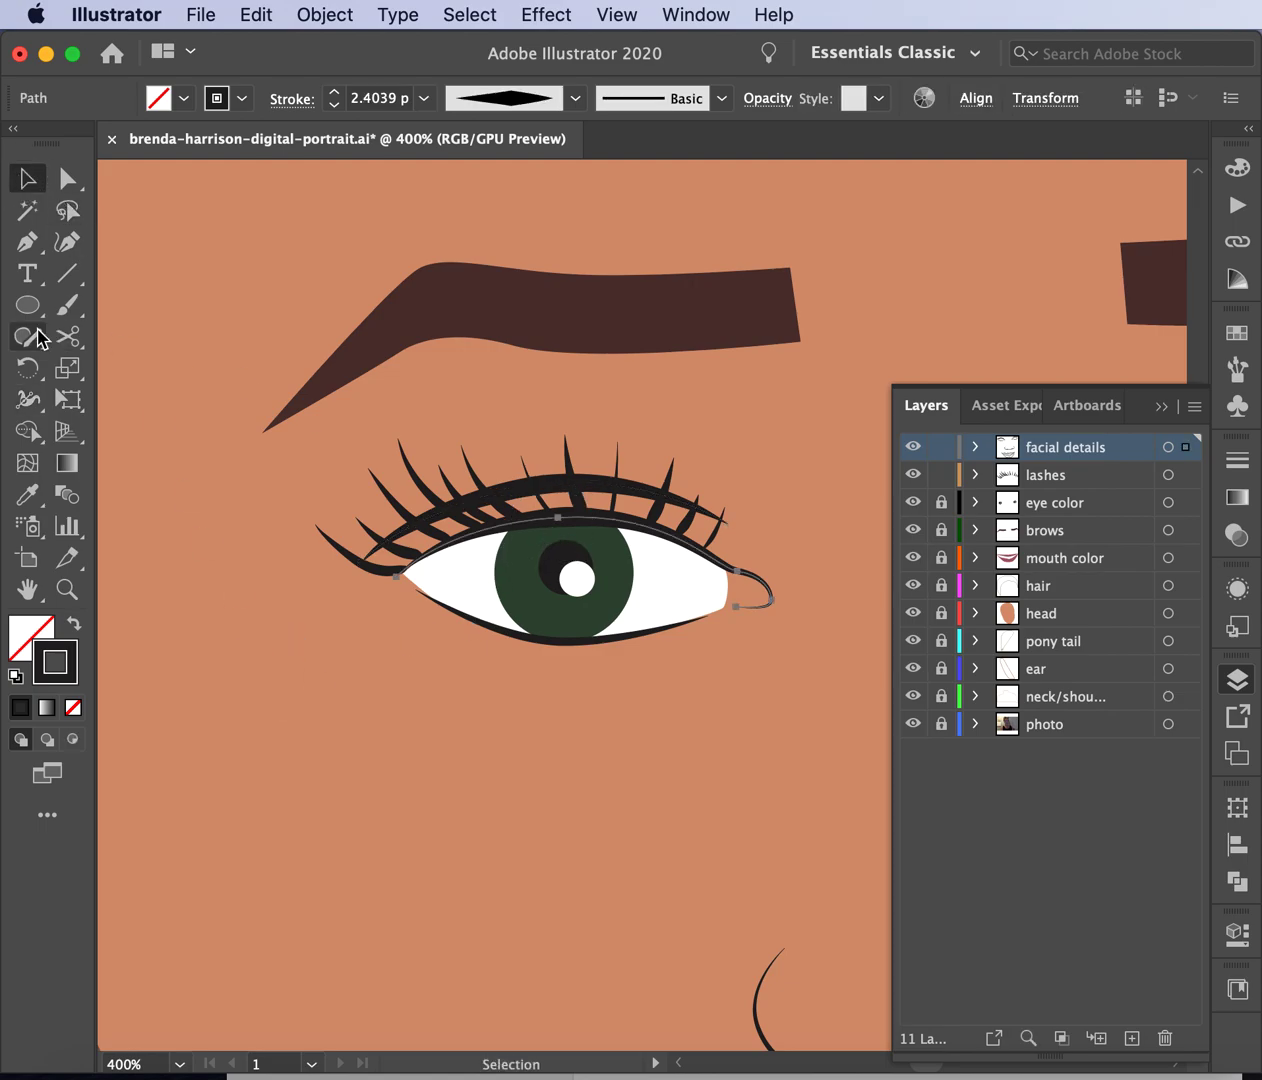
{"action": "left_click", "coordinate": [27, 399]}
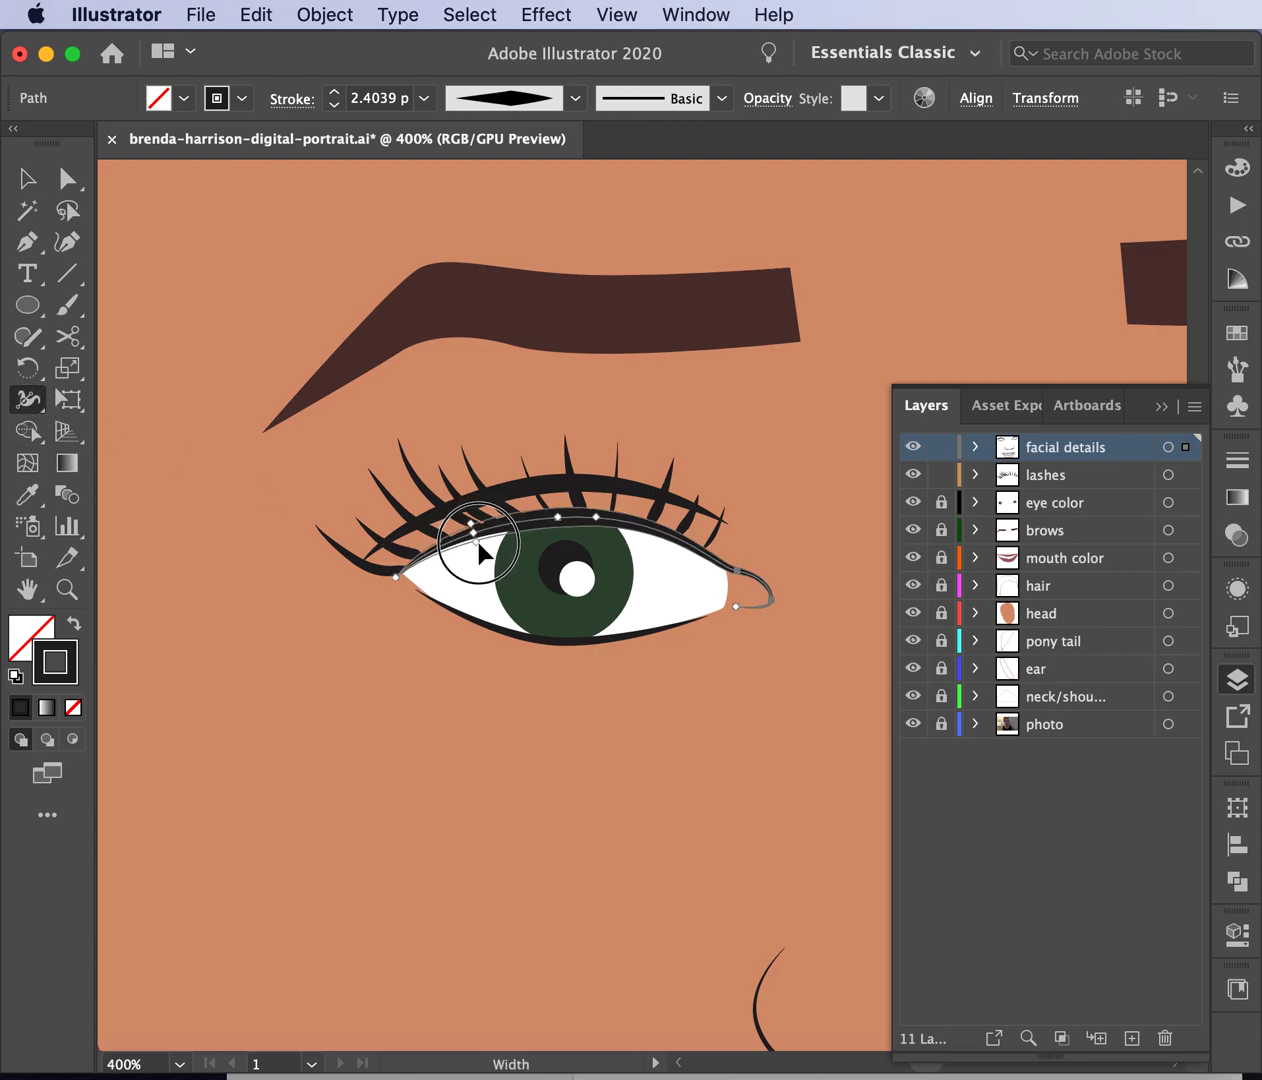
{"action": "left_click_drag", "start_coordinate": [480, 543], "coordinate": [482, 546]}
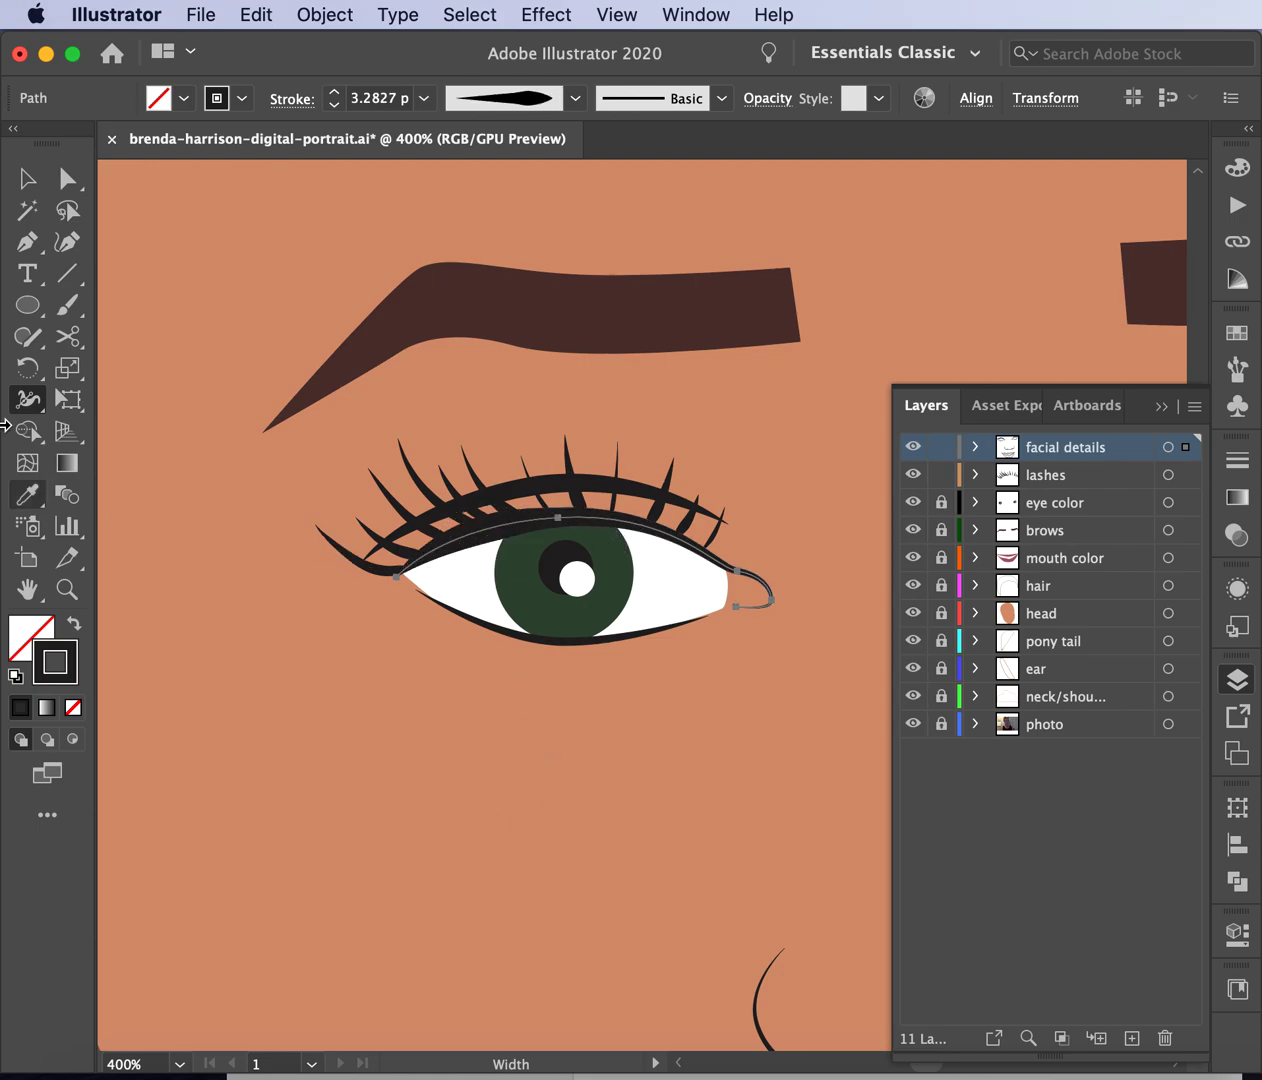
{"action": "left_click", "coordinate": [27, 178]}
{"action": "left_click", "coordinate": [277, 592]}
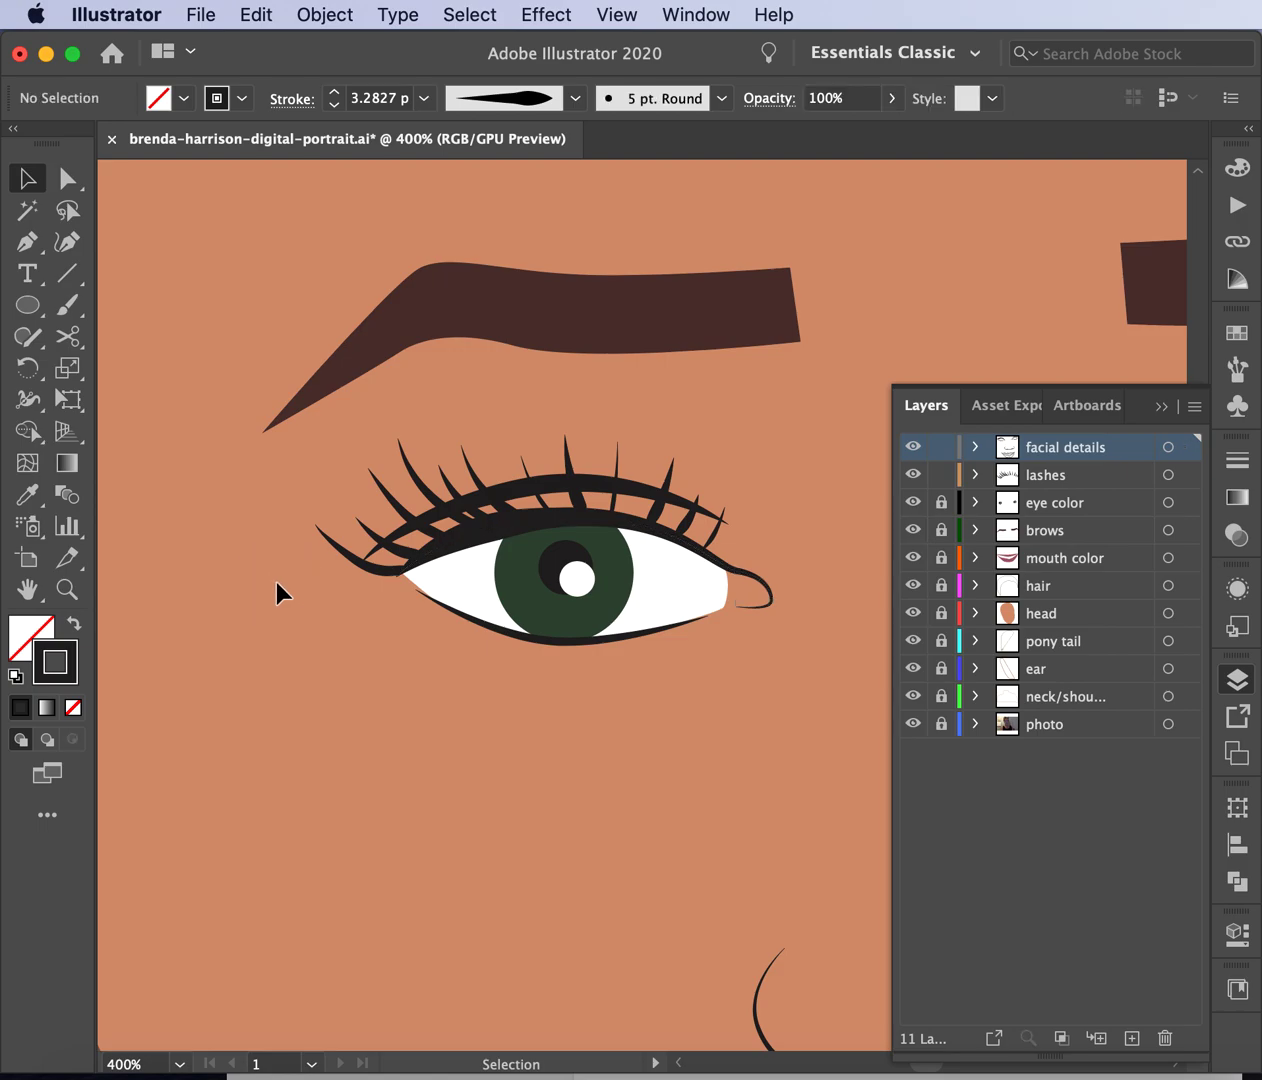
Lock the lashes layer and unlock the brows layer.
{"action": "scroll", "coordinate": [277, 592], "scroll_direction": "up", "scroll_amount": 2}
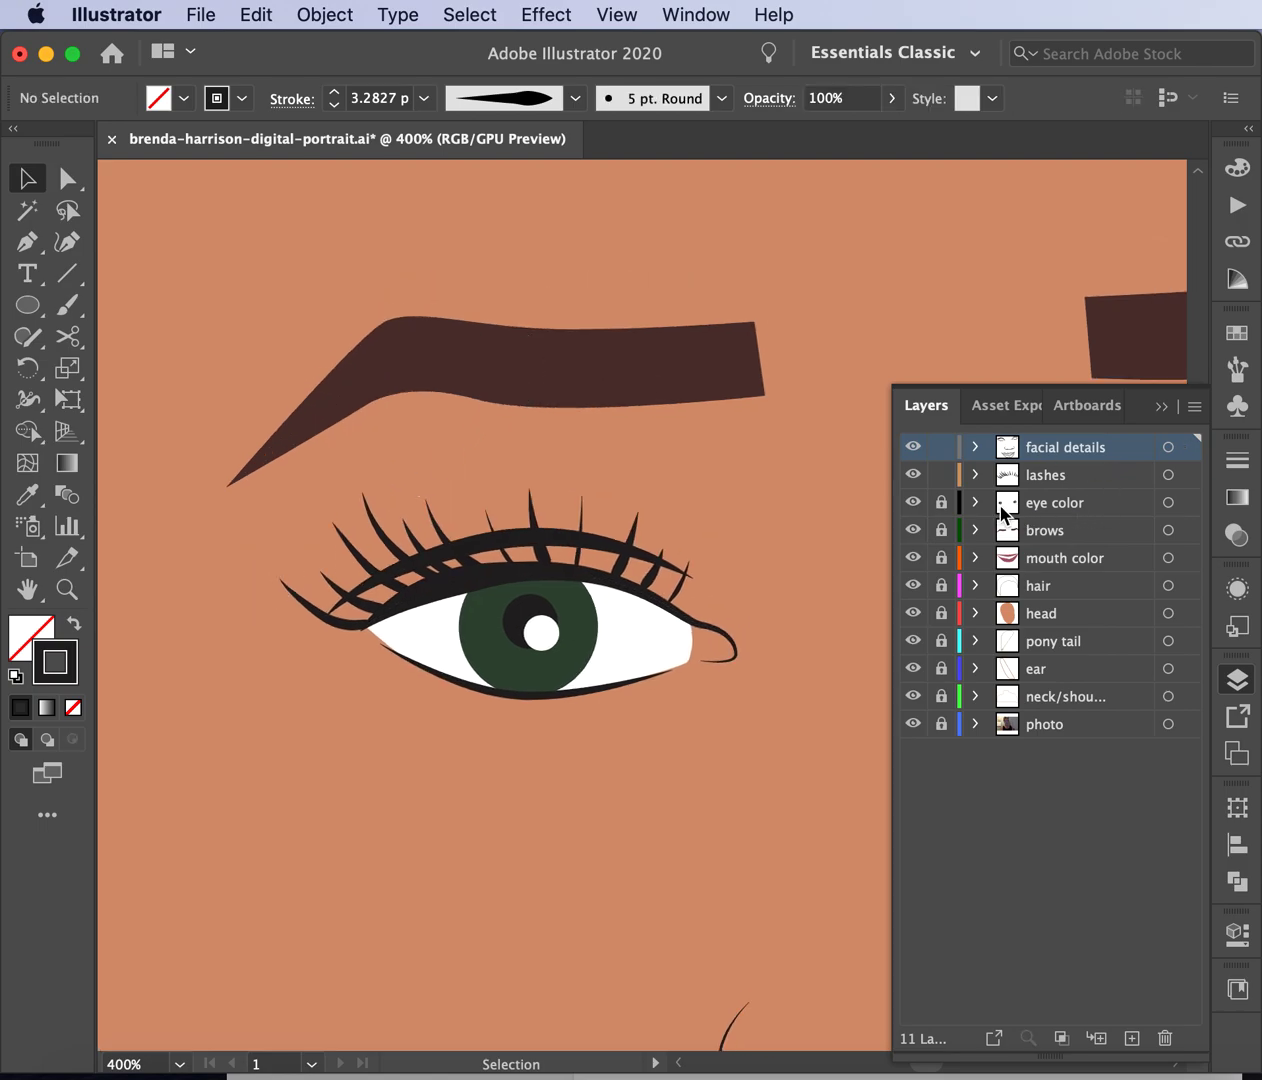
{"action": "left_click", "coordinate": [941, 475]}
{"action": "scroll", "coordinate": [608, 838], "scroll_direction": "right", "scroll_amount": 2}
{"action": "scroll", "coordinate": [608, 838], "scroll_direction": "up", "scroll_amount": 1}
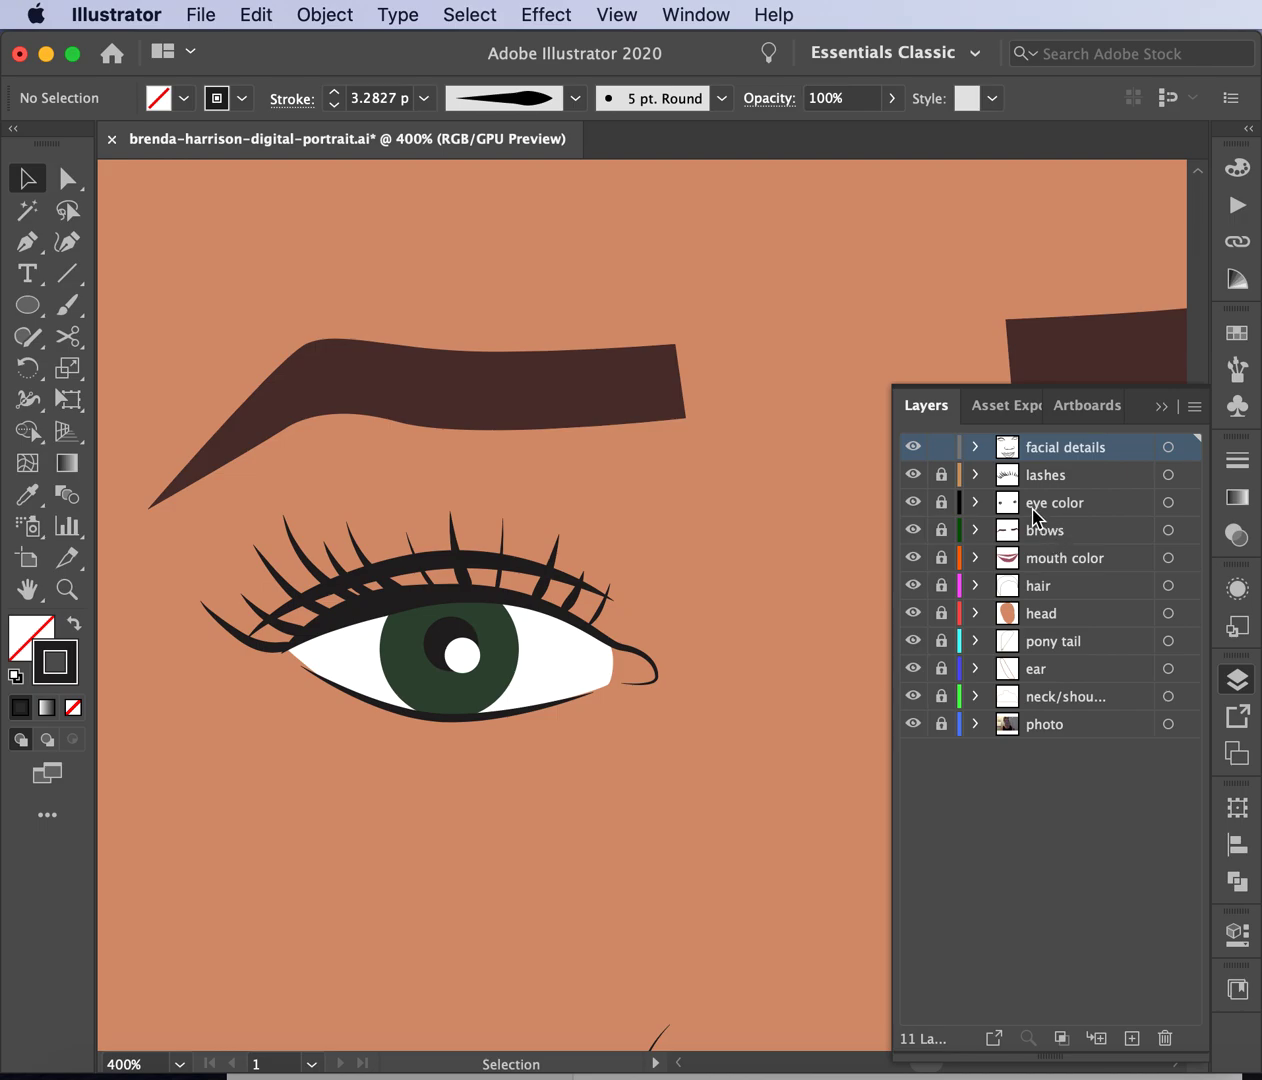
{"action": "left_click", "coordinate": [941, 530]}
{"action": "left_click", "coordinate": [617, 396]}
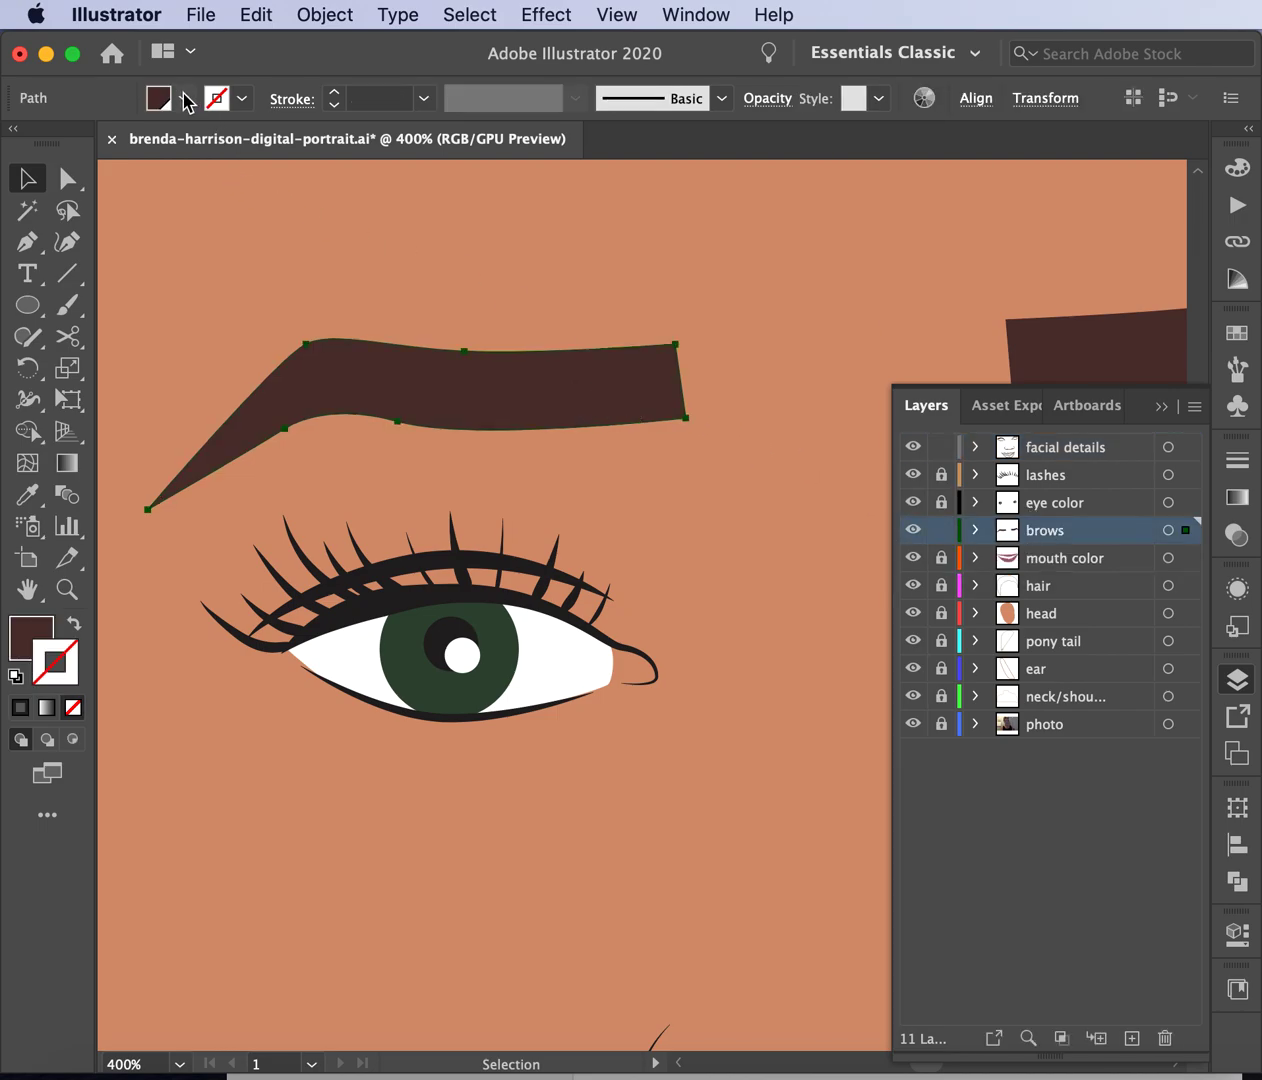
{"action": "left_click", "coordinate": [1236, 336]}
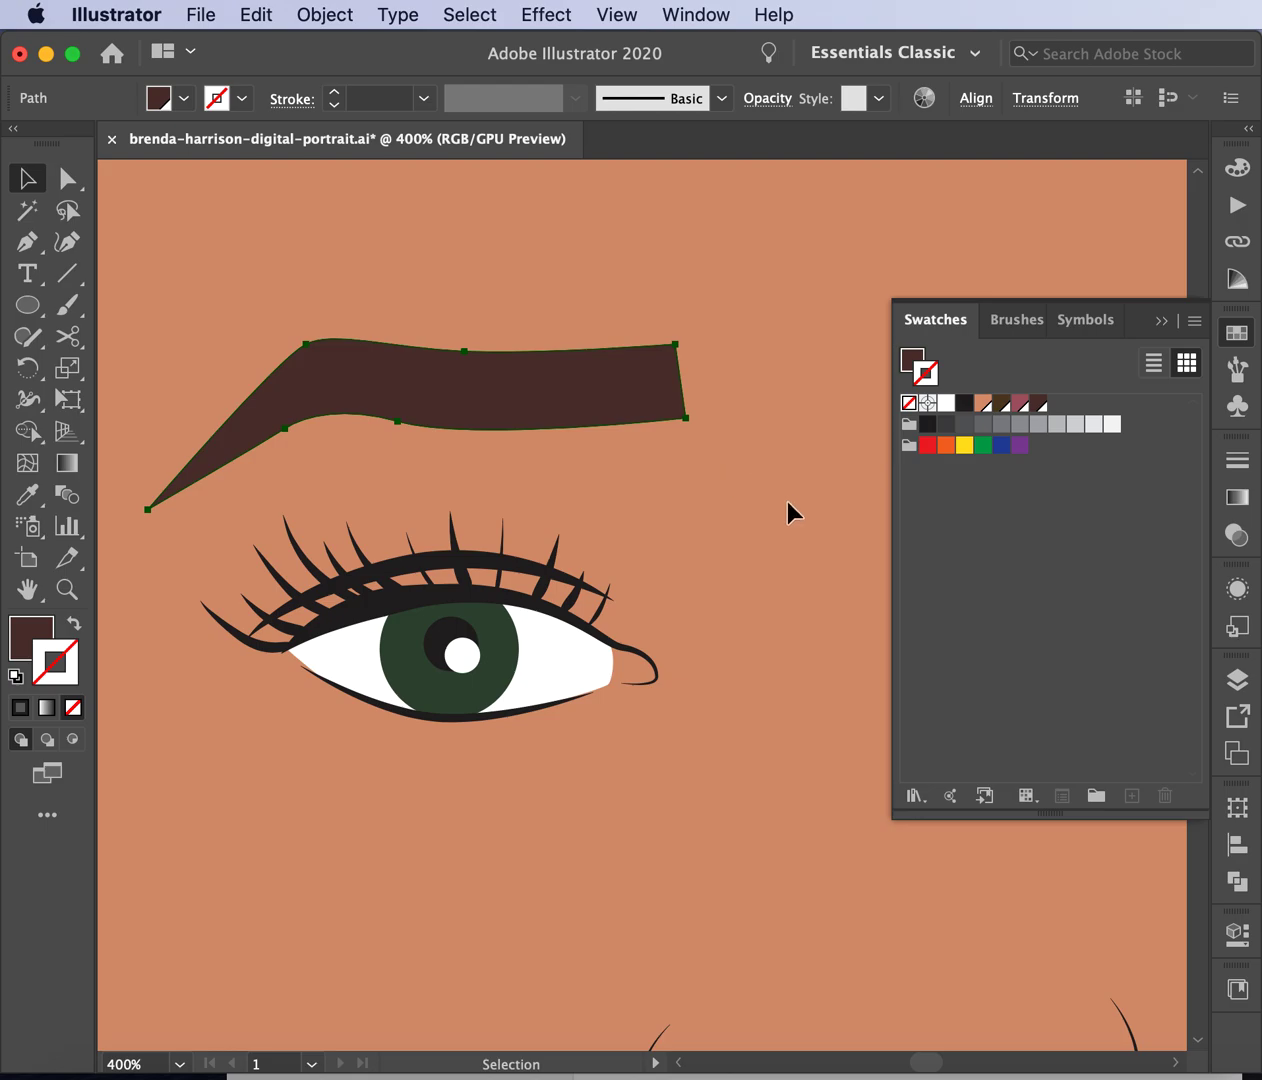
{"action": "left_click", "coordinate": [67, 462]}
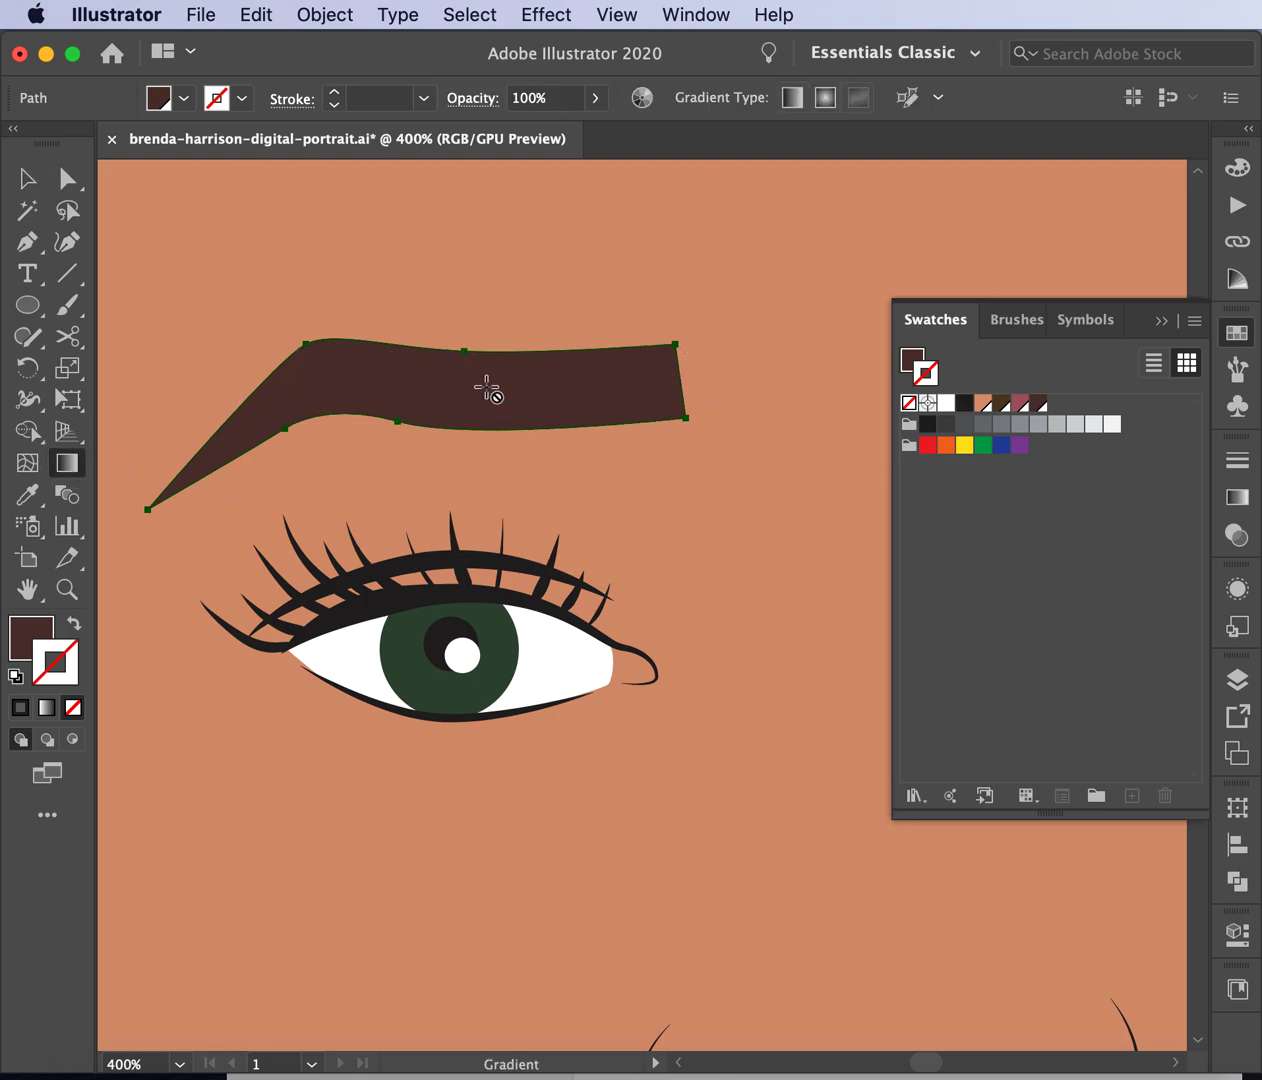
{"action": "left_click", "coordinate": [1237, 680]}
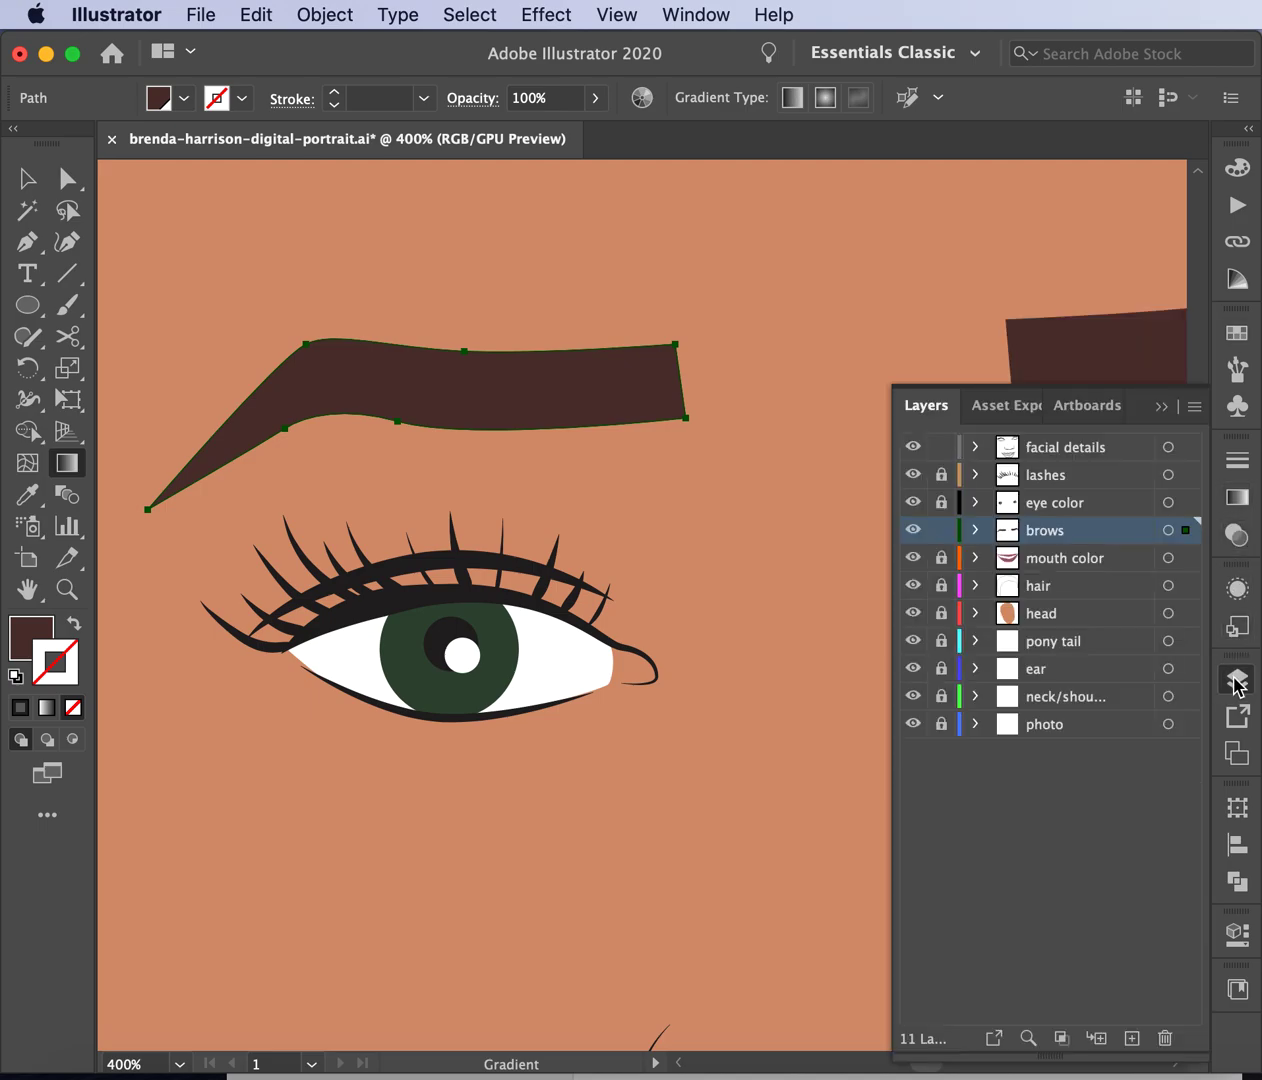
{"action": "left_click", "coordinate": [913, 530]}
{"action": "left_click", "coordinate": [913, 530]}
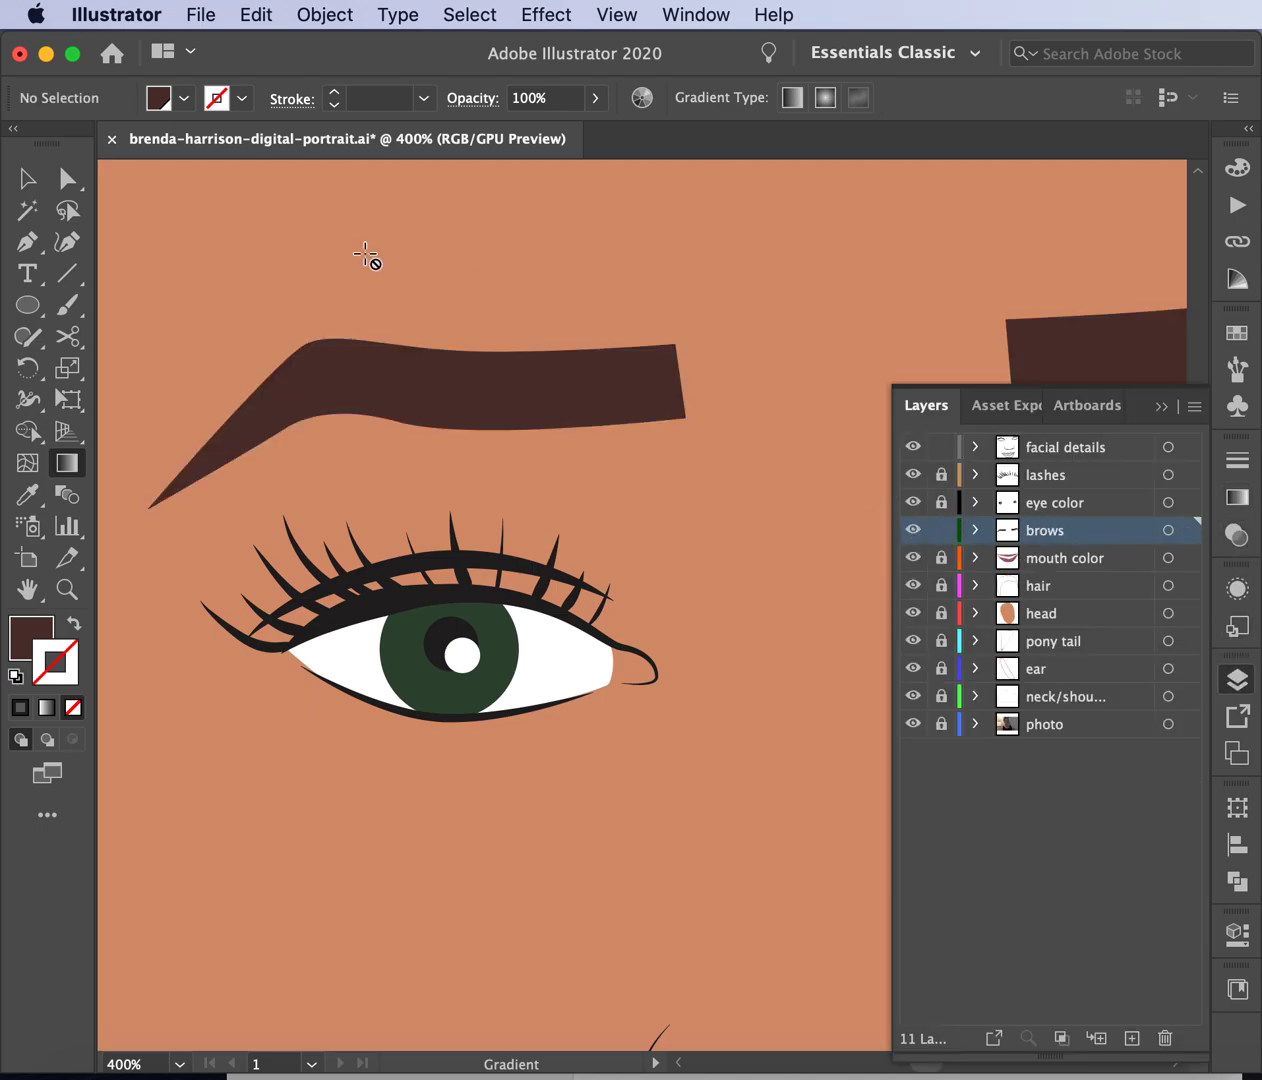
Apply a linear gradient to the left eyebrow's fill with the Gradient tool.
{"action": "left_click", "coordinate": [27, 179]}
{"action": "left_click", "coordinate": [448, 416]}
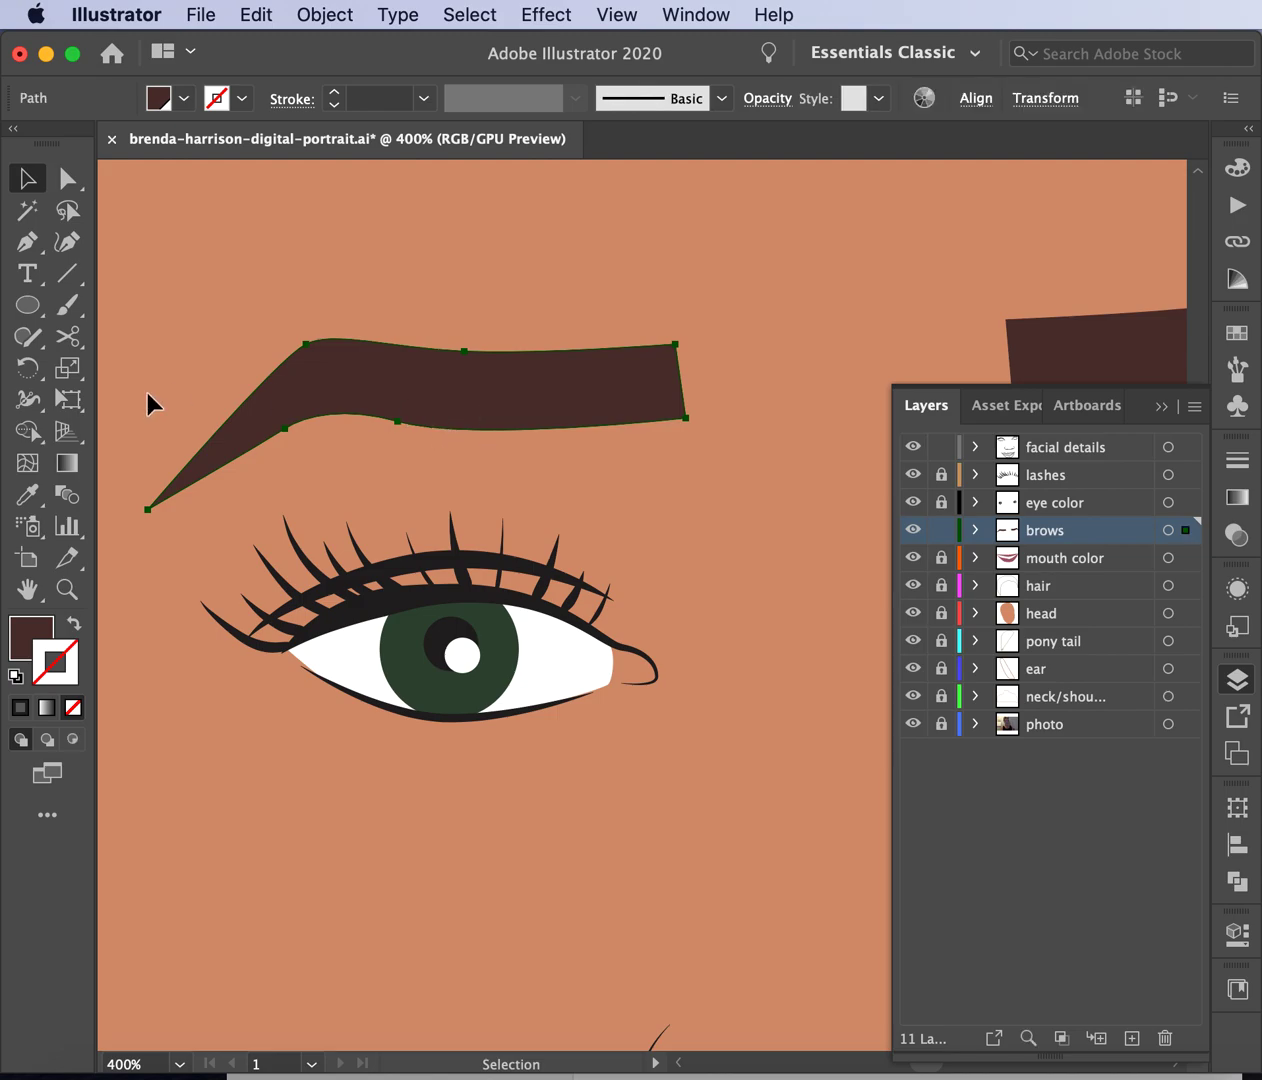
{"action": "left_click", "coordinate": [67, 463]}
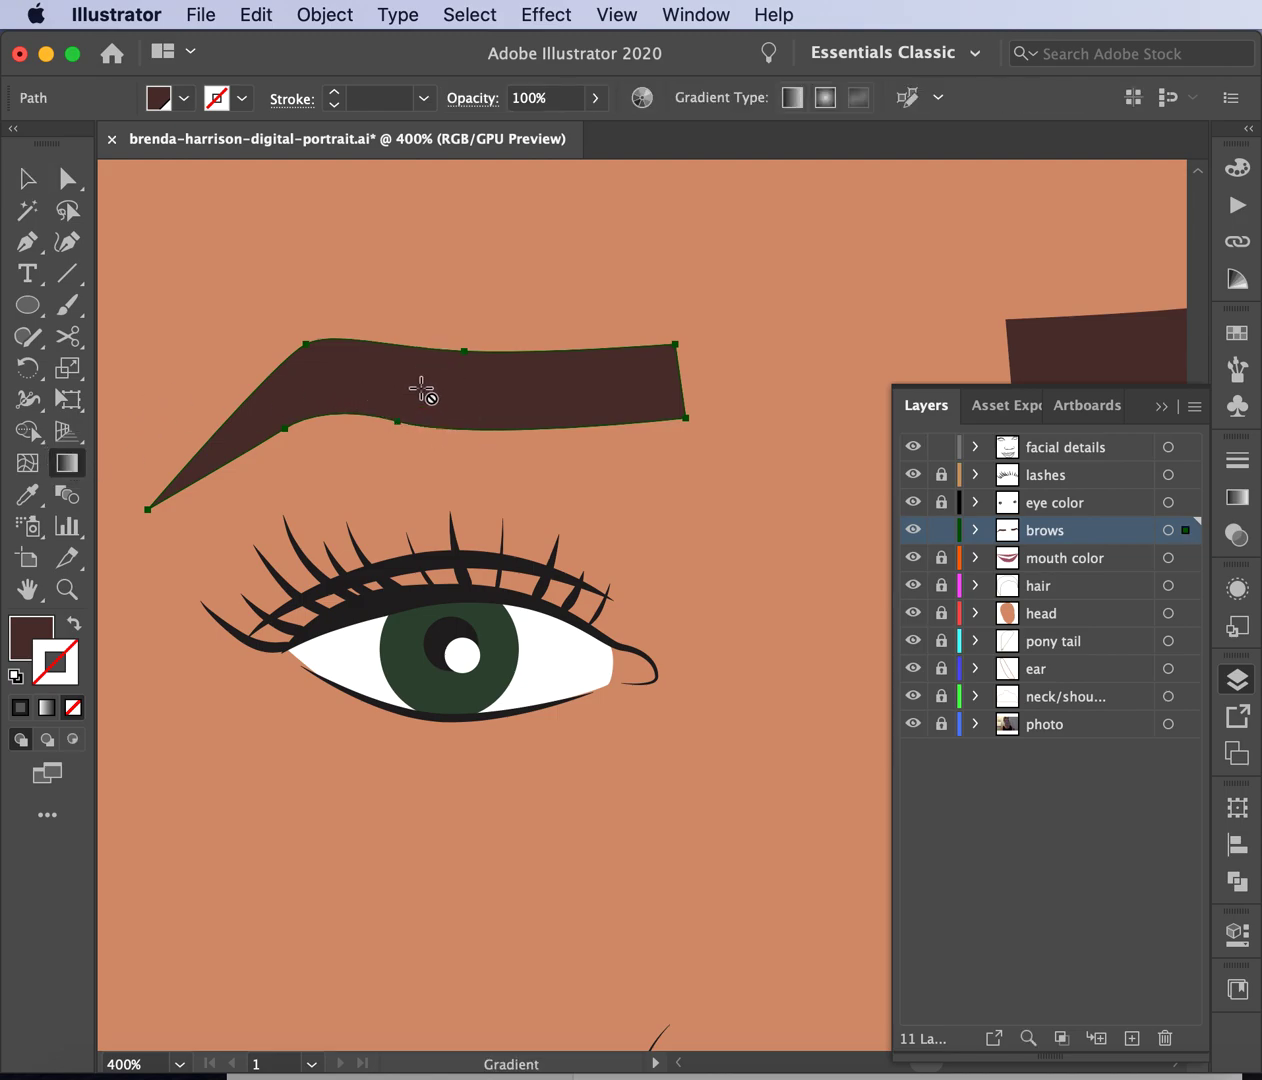
{"action": "left_click", "coordinate": [976, 530]}
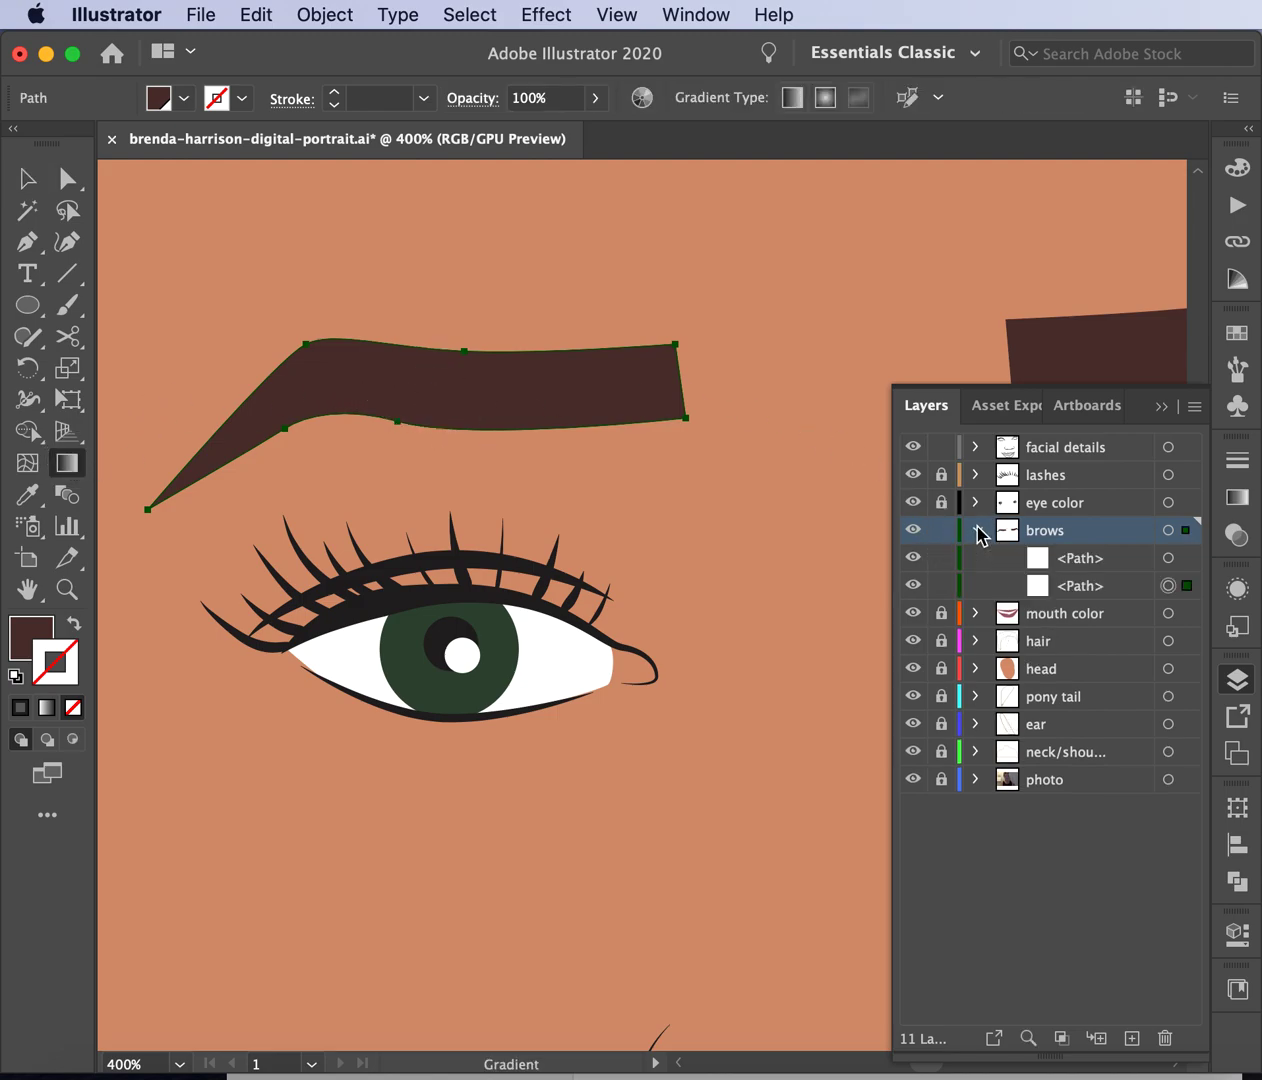
{"action": "left_click", "coordinate": [33, 636]}
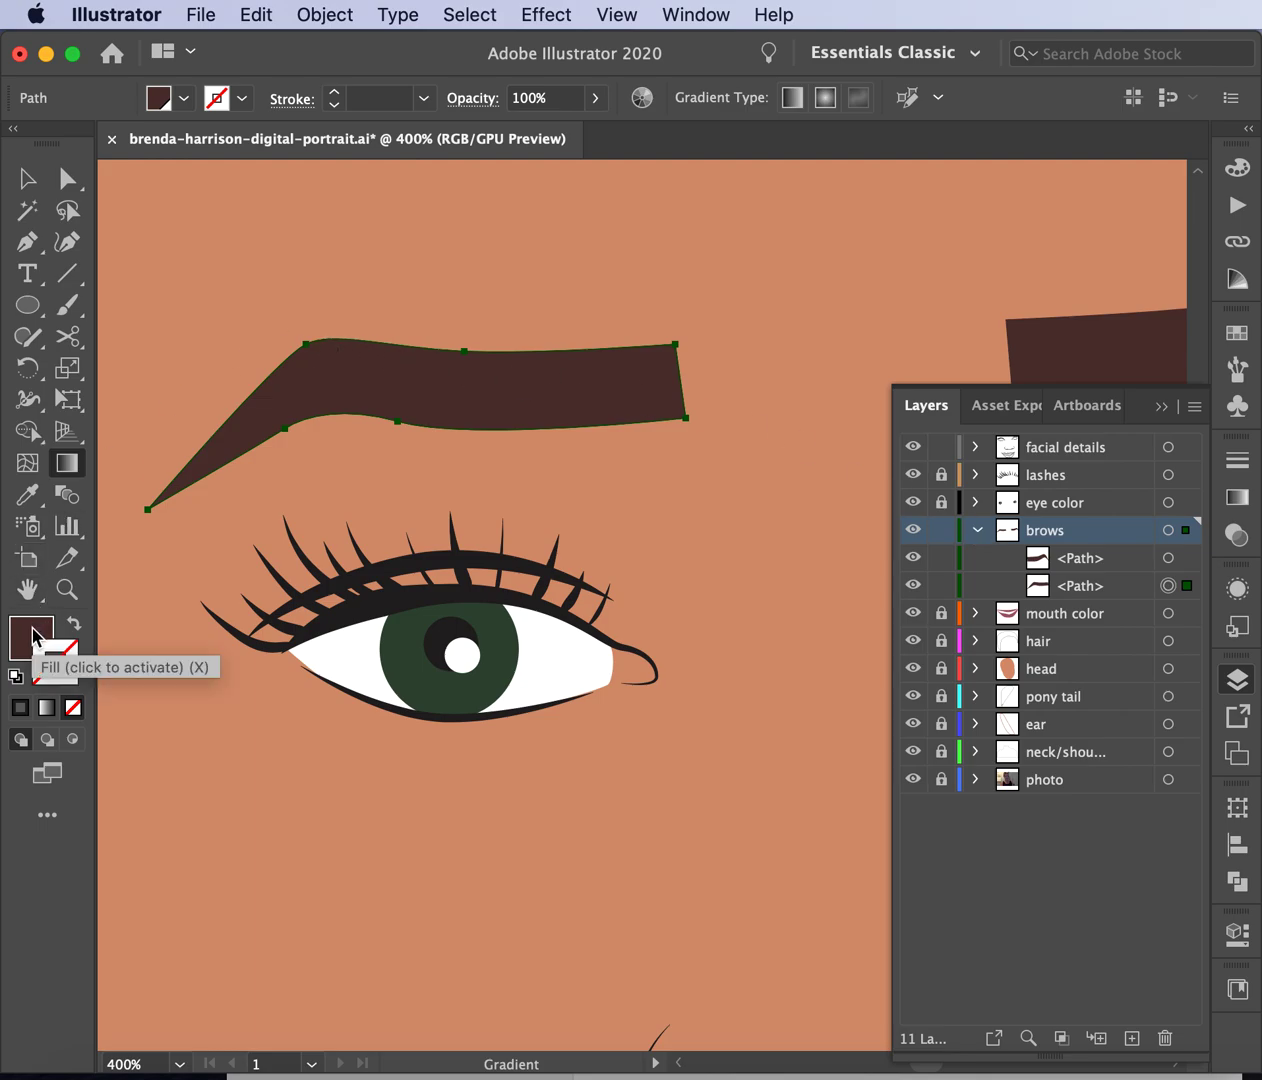
{"action": "left_click", "coordinate": [63, 660]}
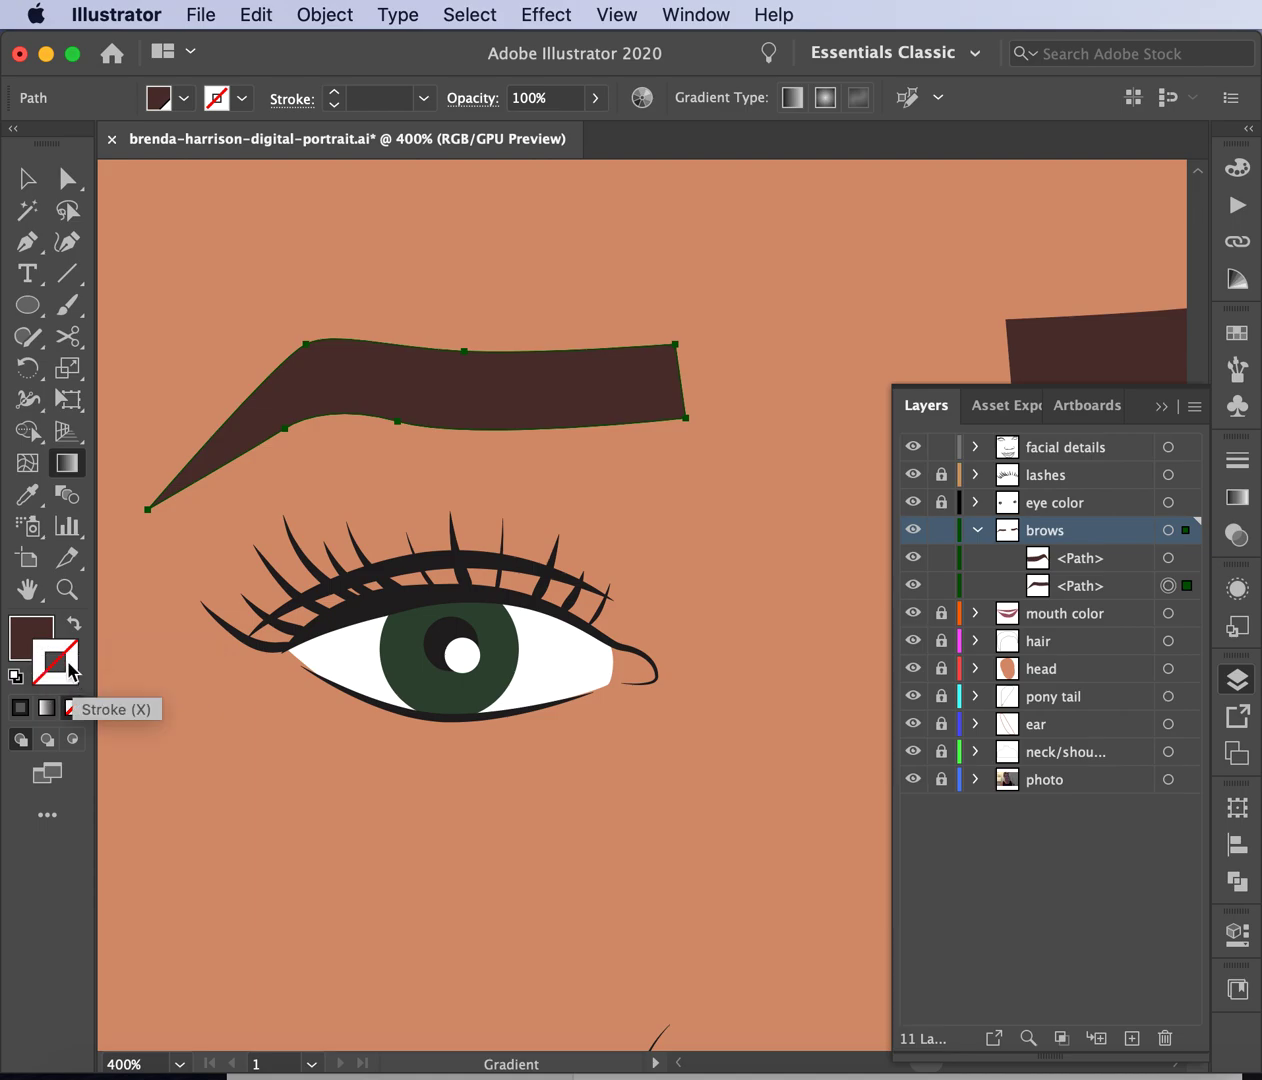
{"action": "left_click", "coordinate": [29, 634]}
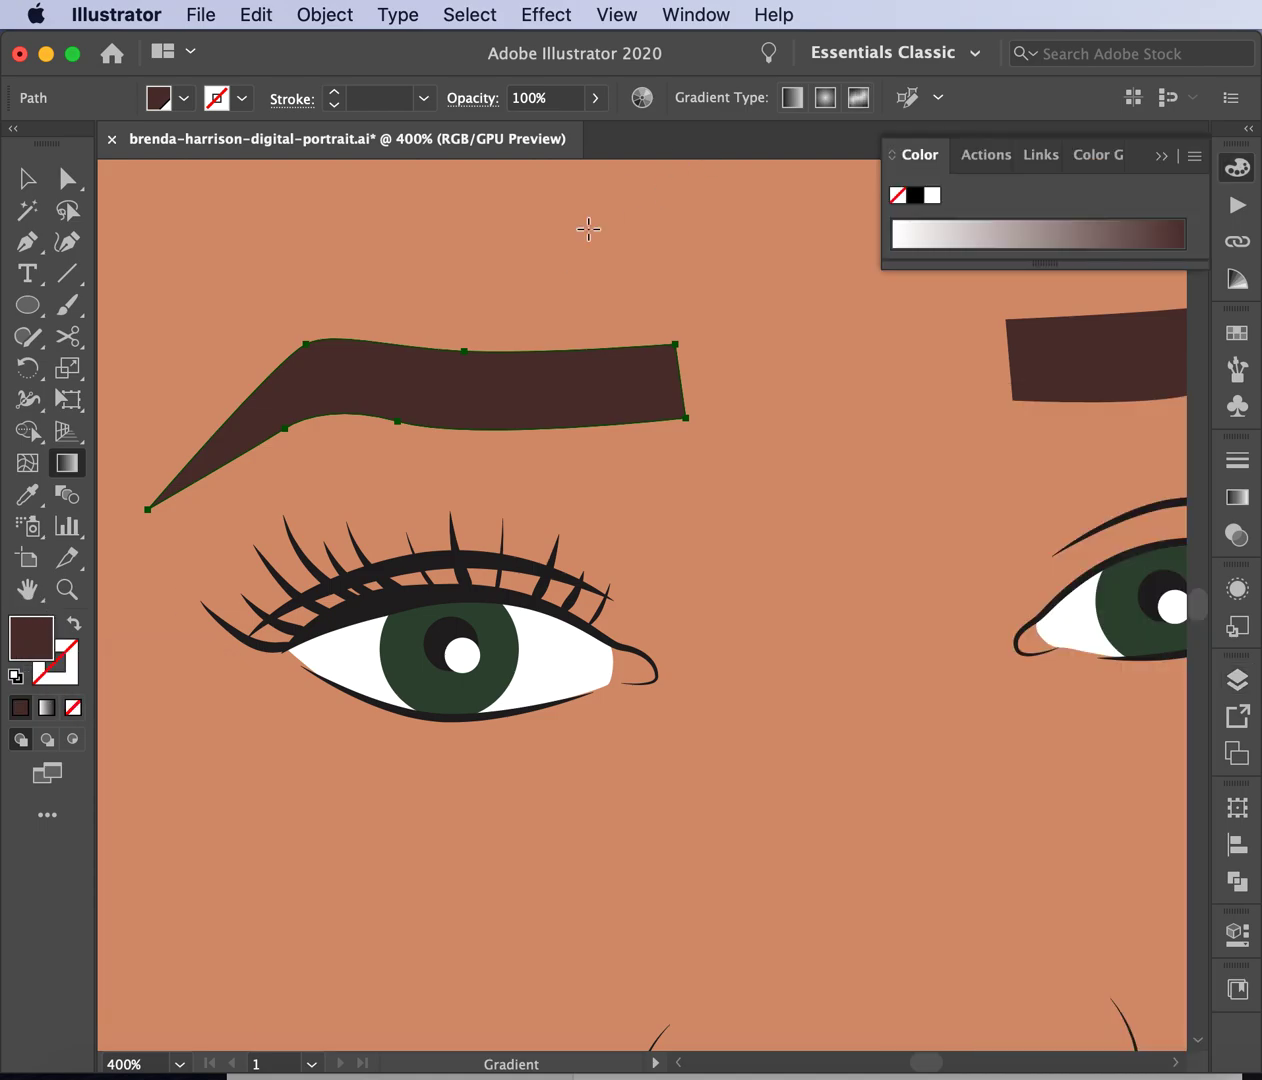
{"action": "left_click", "coordinate": [355, 368]}
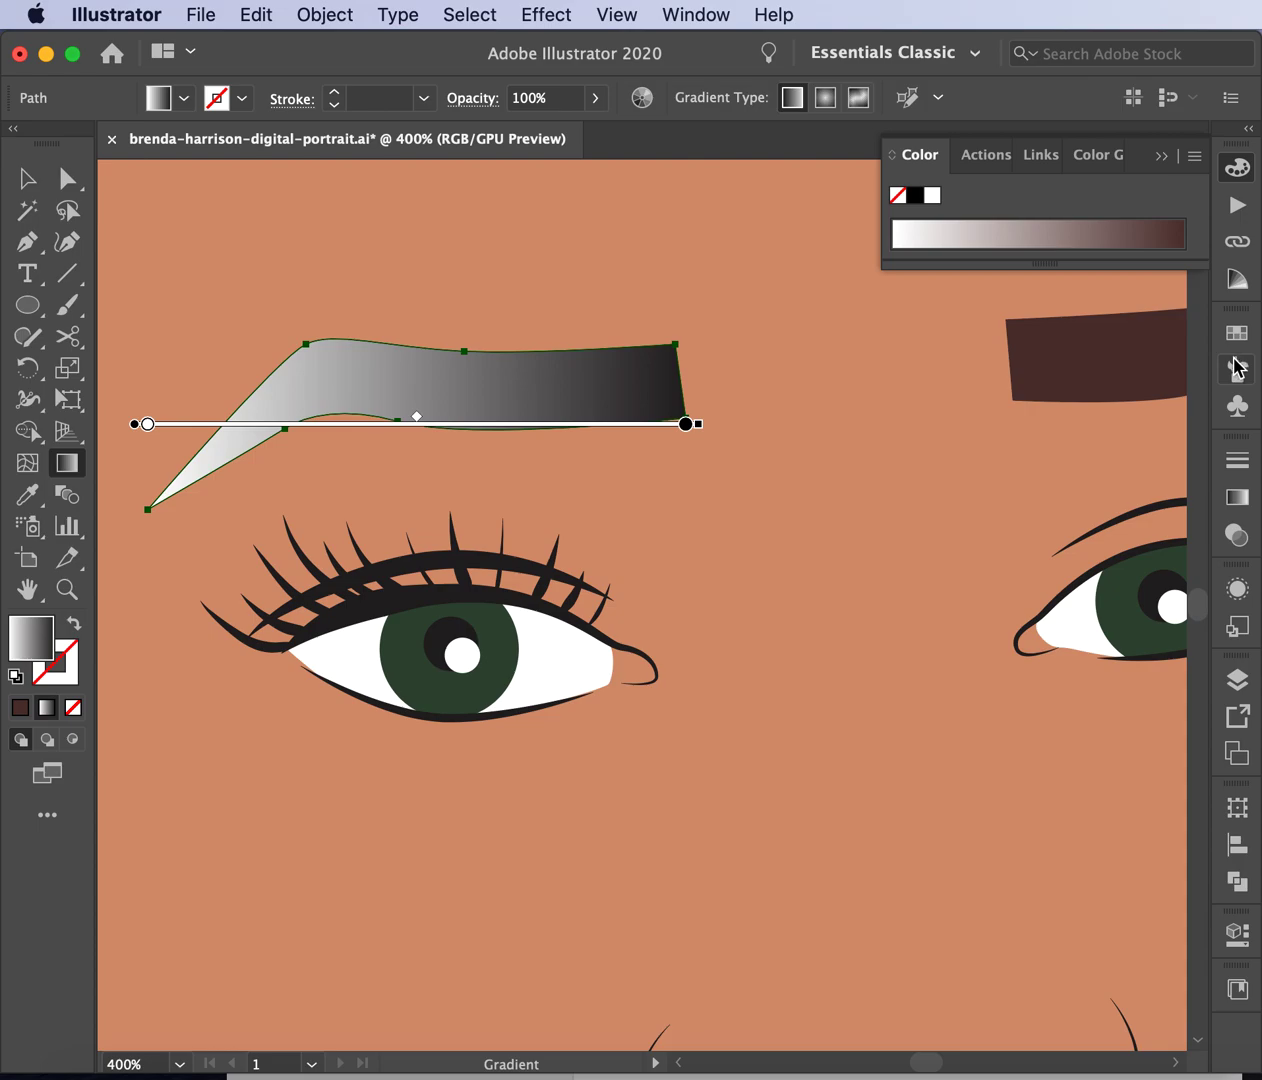
Set both color stops of the left eyebrow's gradient to the dark brown swatch.
{"action": "left_click", "coordinate": [1237, 497]}
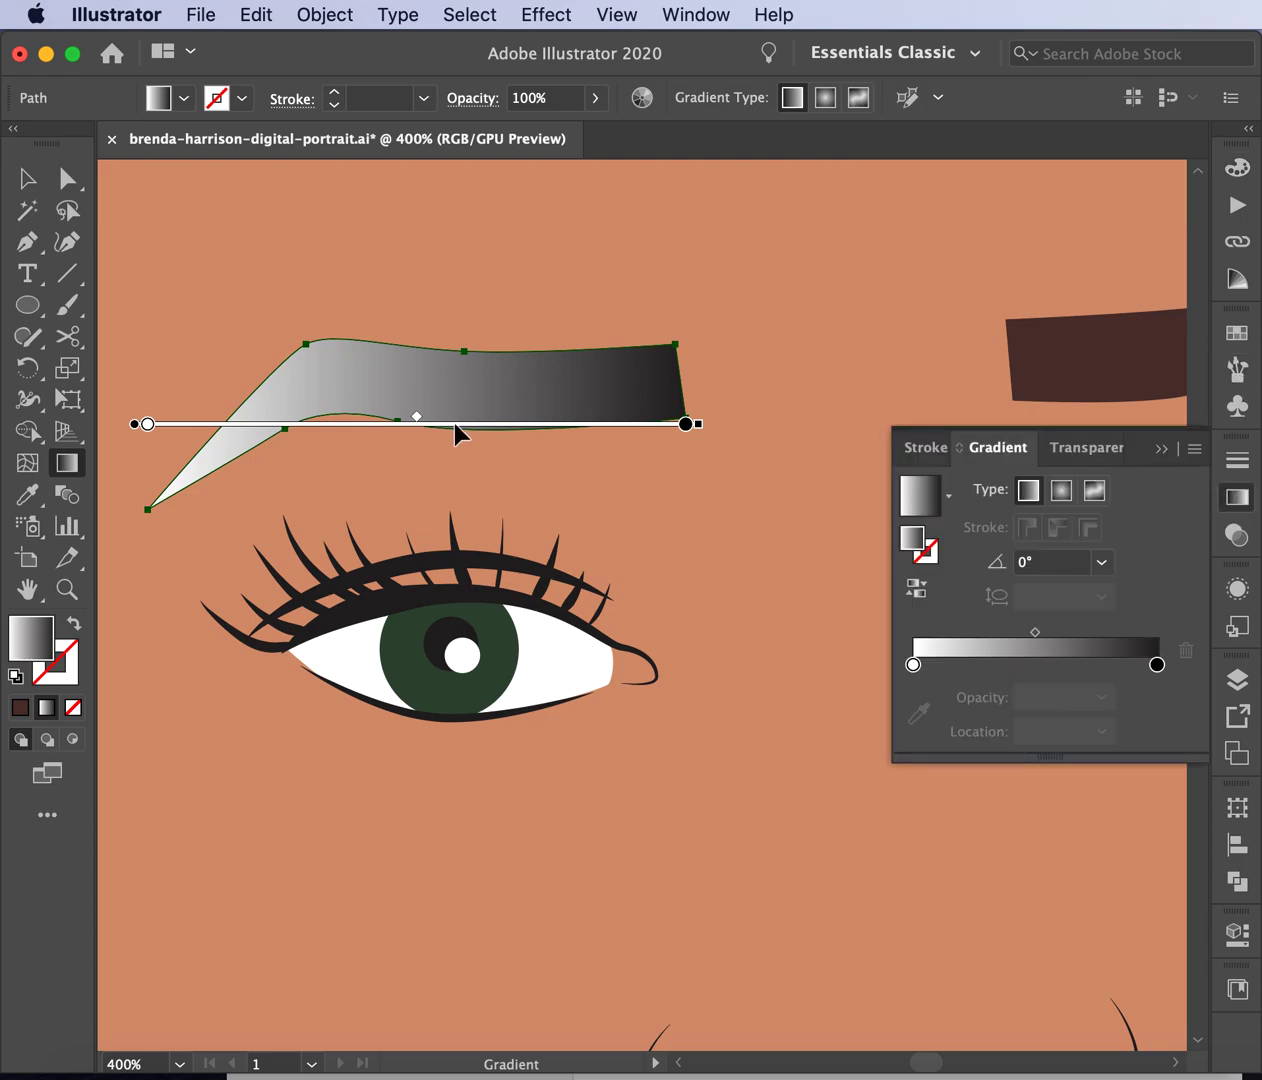
{"action": "mouse_move", "coordinate": [451, 428]}
{"action": "left_mouse_down"}
{"action": "mouse_move", "coordinate": [453, 395]}
{"action": "mouse_move", "coordinate": [415, 390]}
{"action": "left_mouse_up"}
{"action": "double_click", "coordinate": [913, 666]}
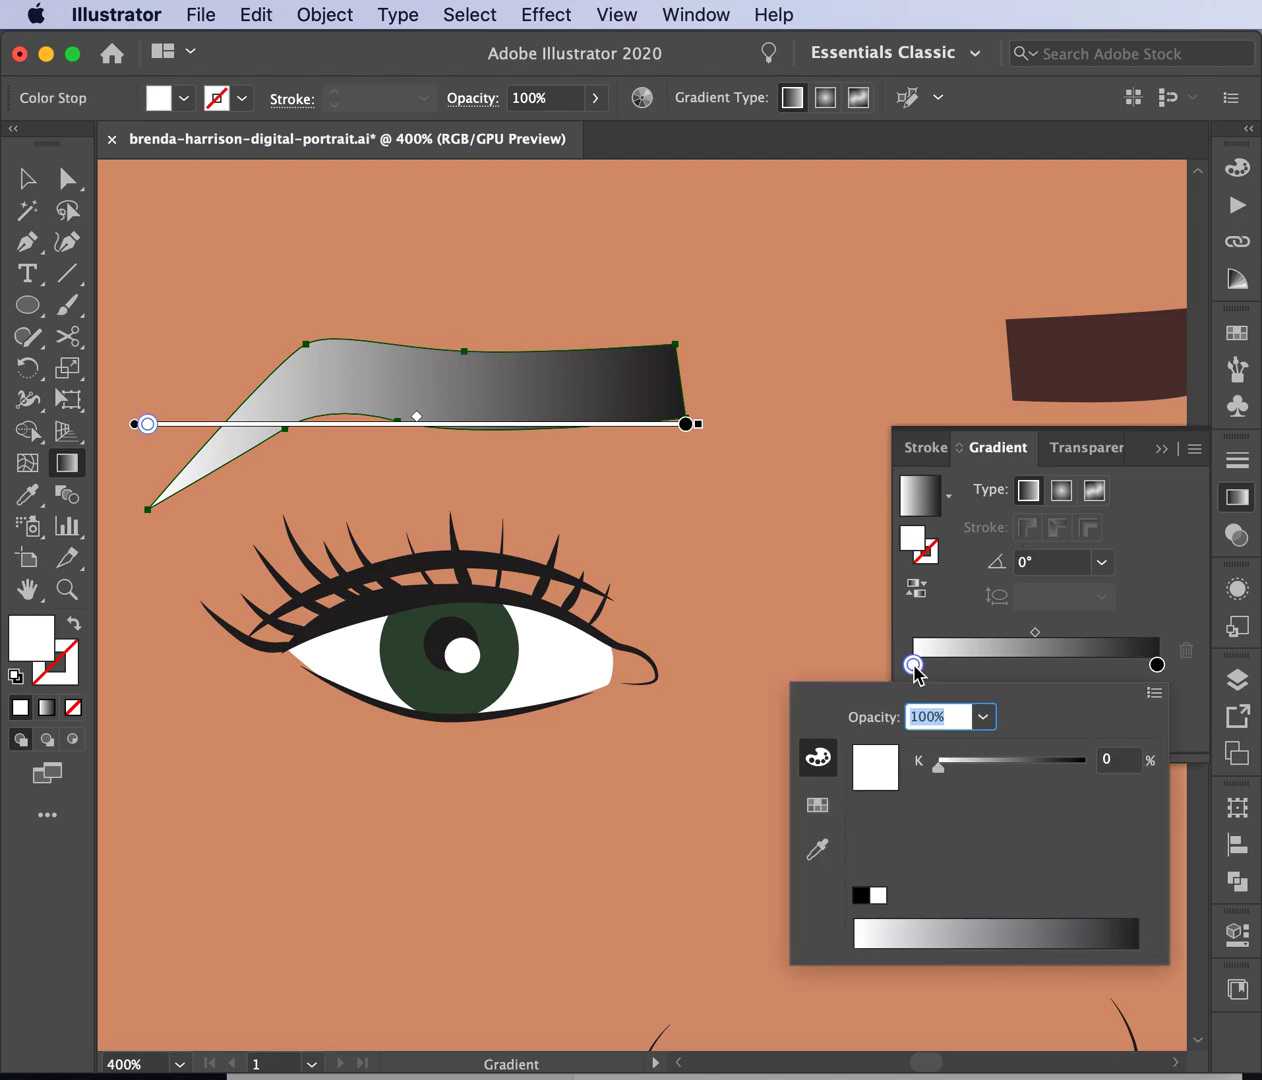
{"action": "left_click", "coordinate": [817, 805]}
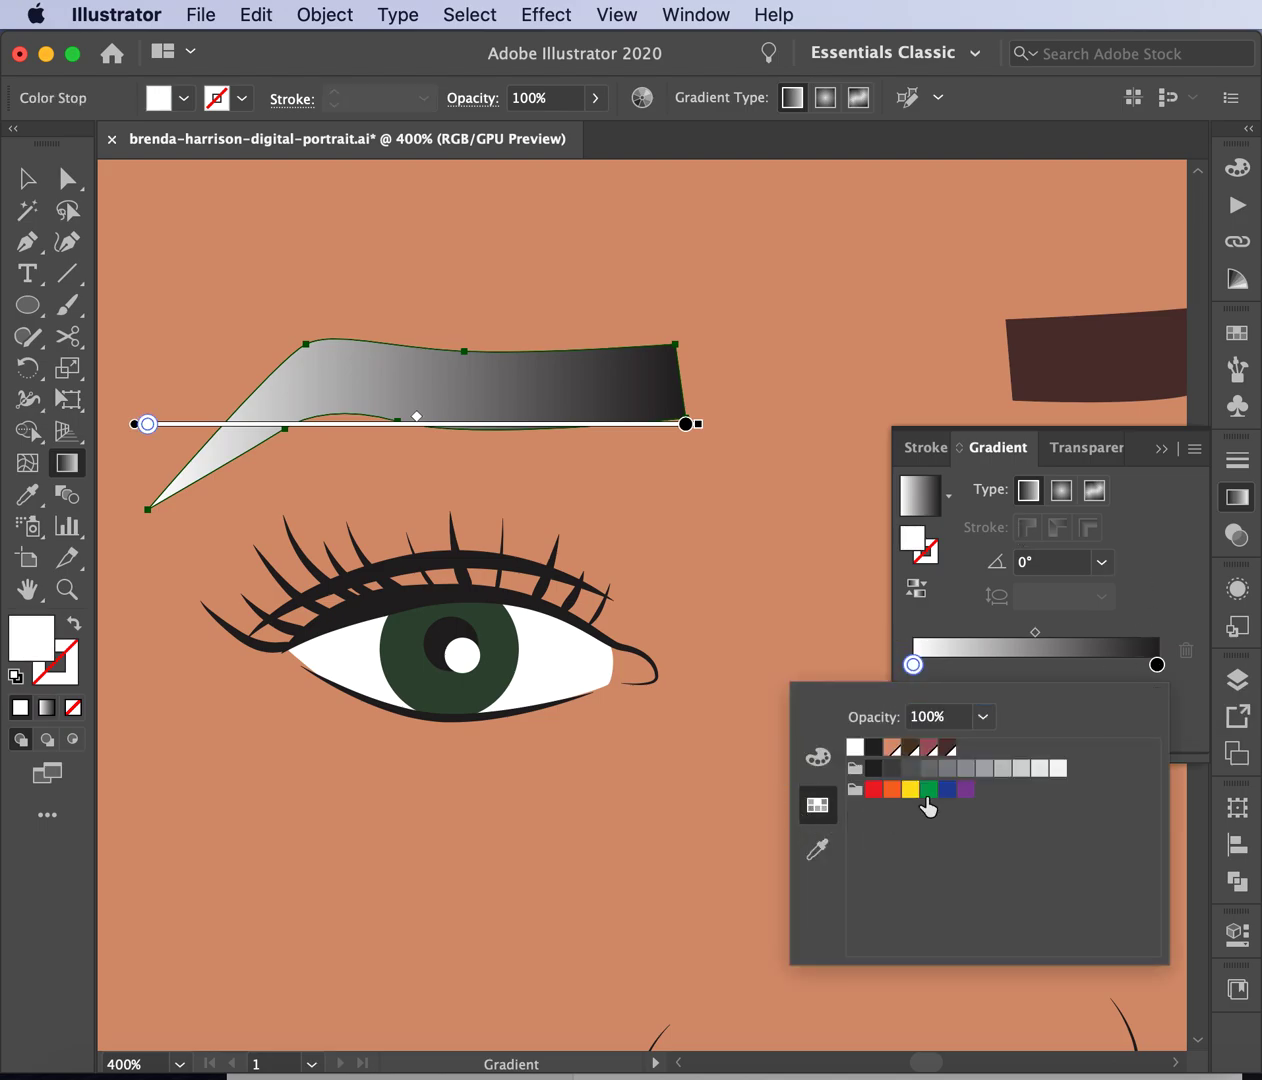
{"action": "left_click", "coordinate": [948, 750]}
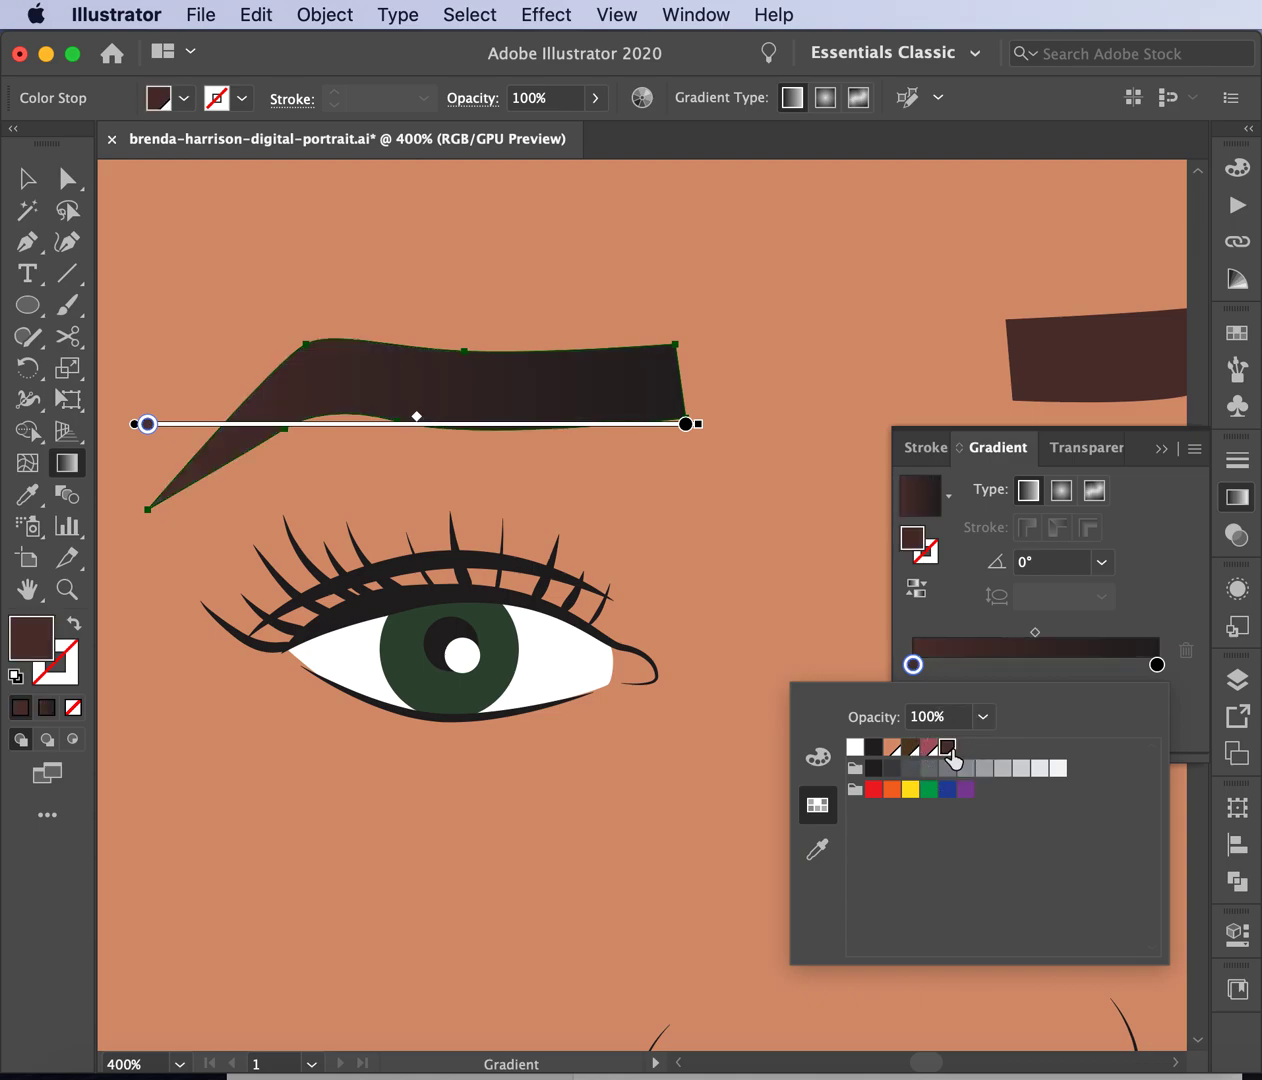
{"action": "left_click", "coordinate": [1158, 667]}
{"action": "left_click", "coordinate": [1157, 666]}
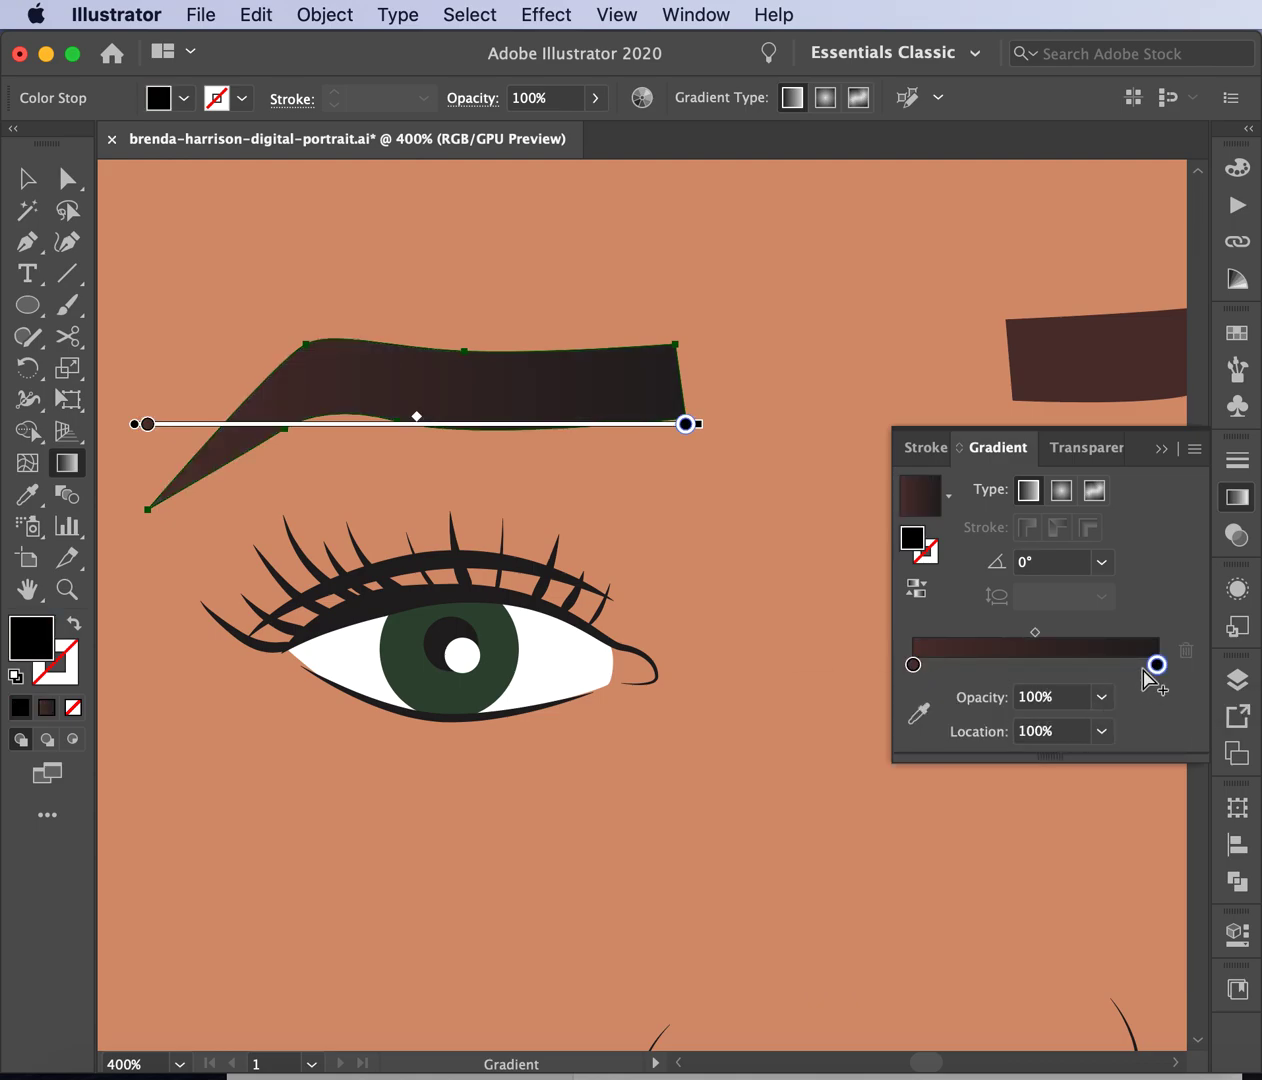
{"action": "double_click", "coordinate": [1157, 666]}
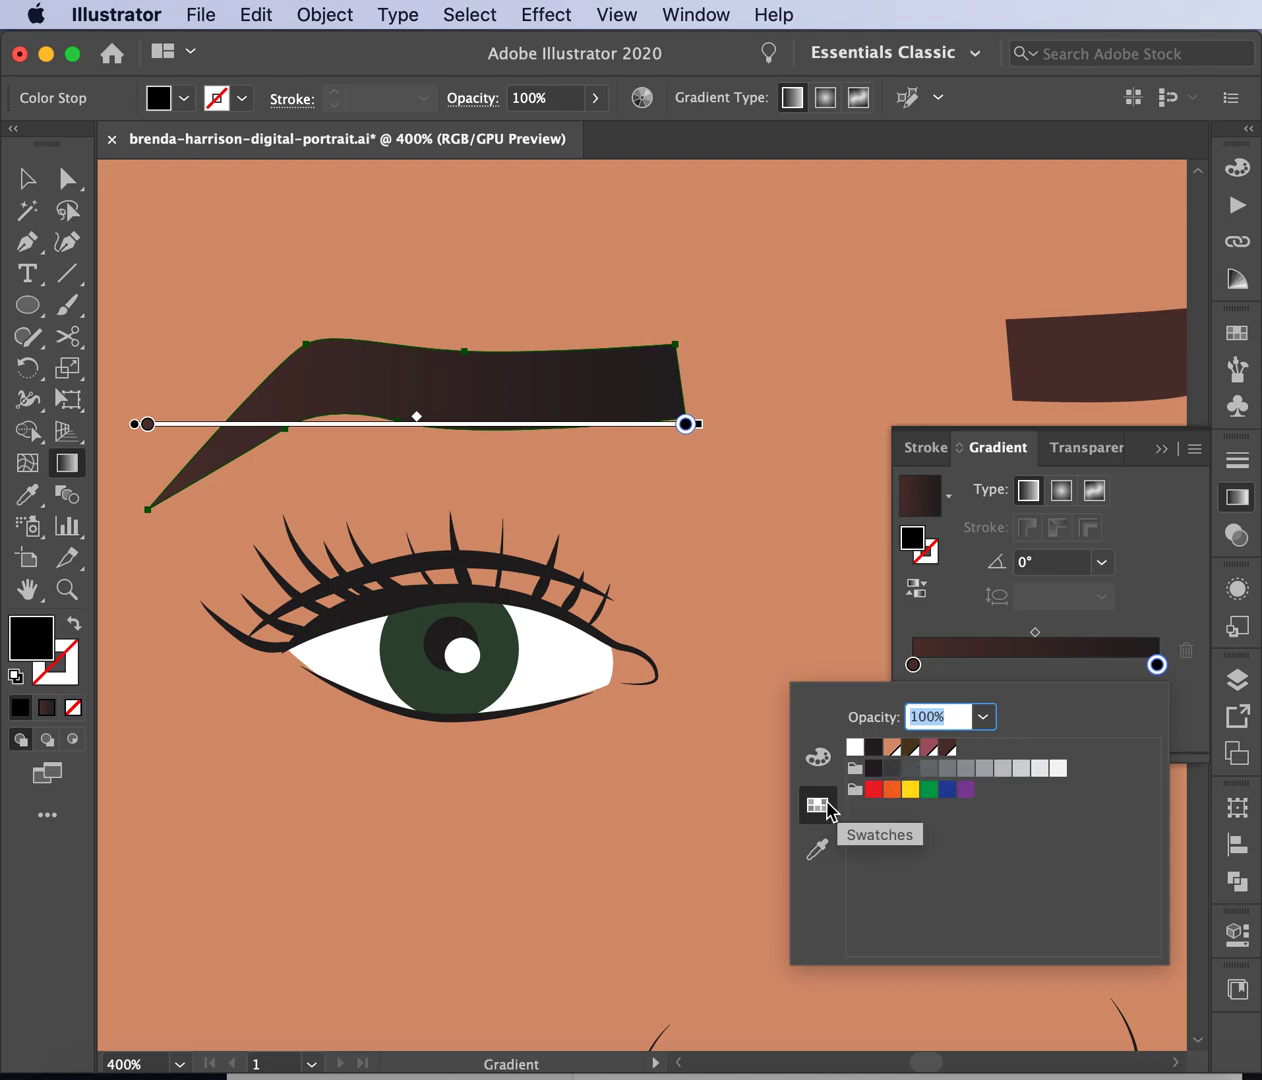
{"action": "left_click", "coordinate": [948, 749]}
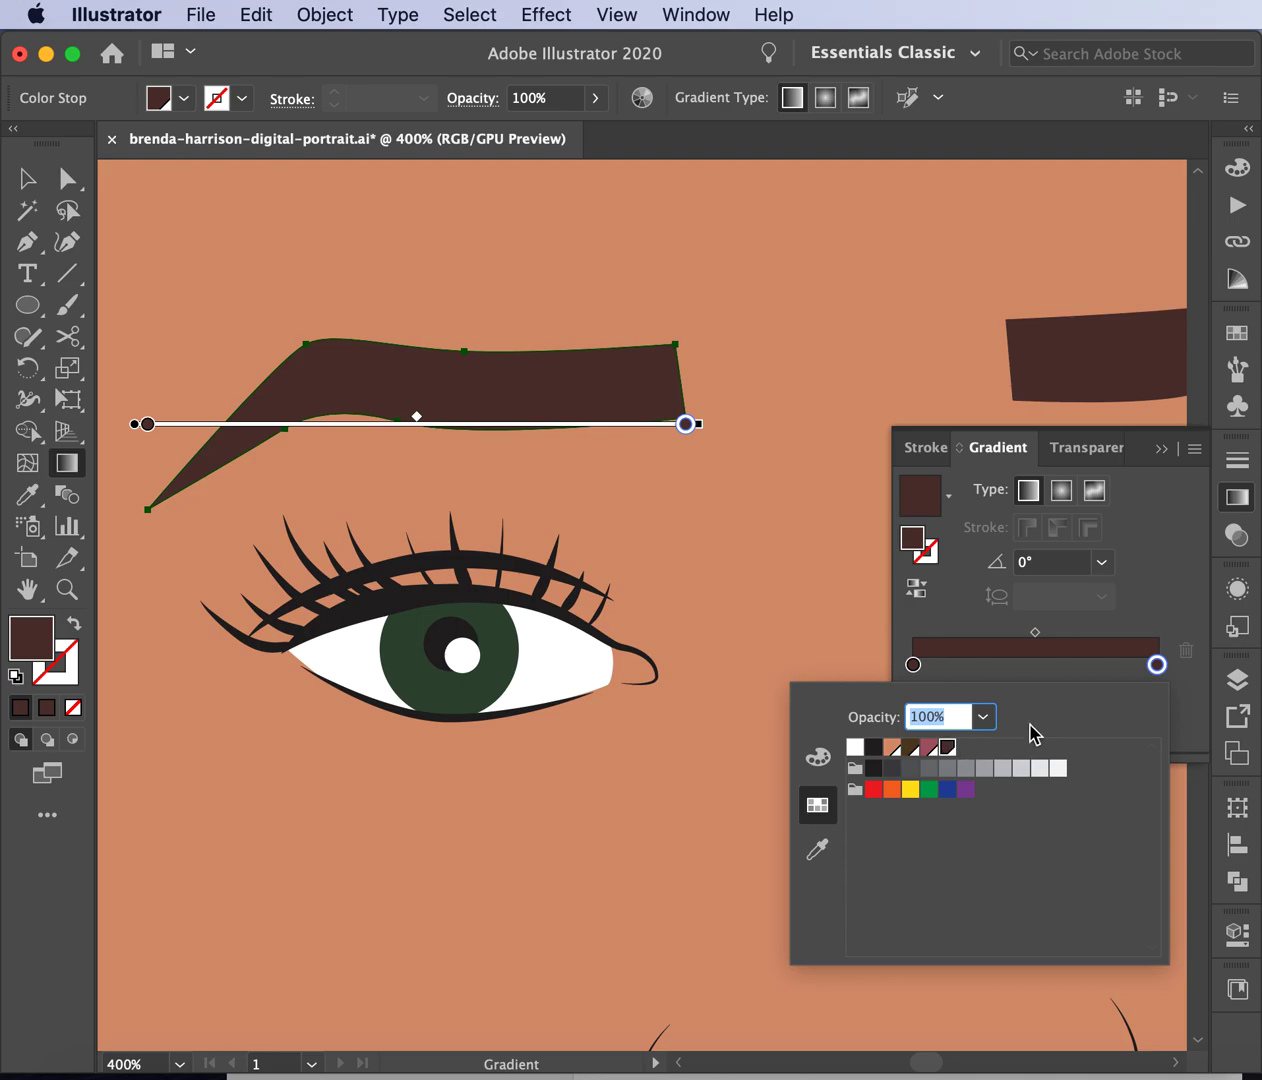
Move the eyebrow gradient's midpoint toward the brow's inner end and set the inner color stop's opacity to 60%.
{"action": "left_click", "coordinate": [984, 717]}
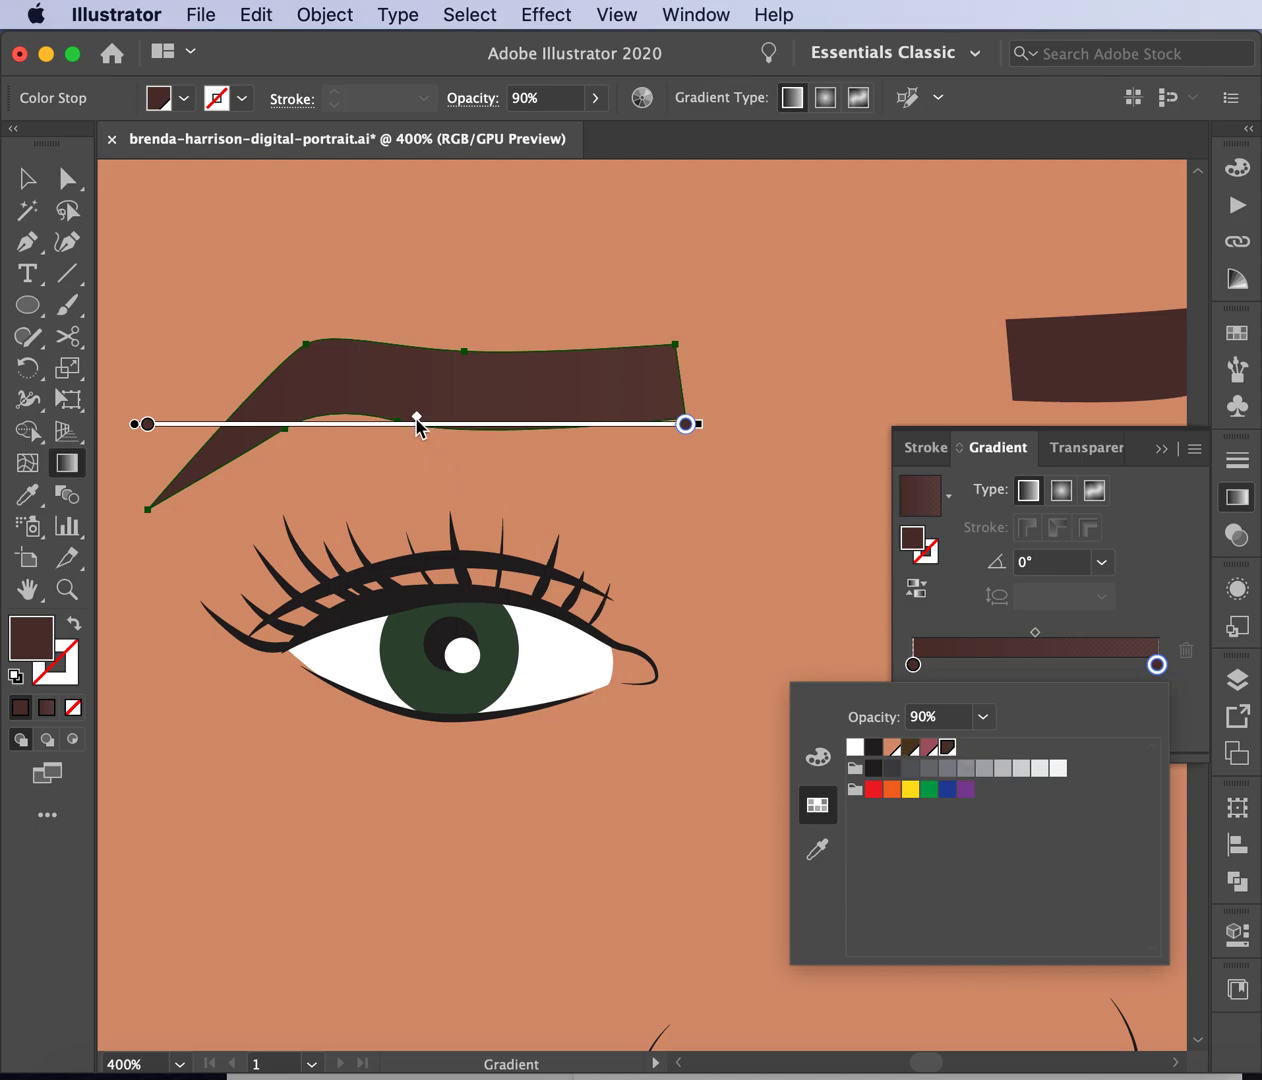
{"action": "key", "text": "Escape"}
{"action": "left_click_drag", "start_coordinate": [417, 416], "coordinate": [555, 416]}
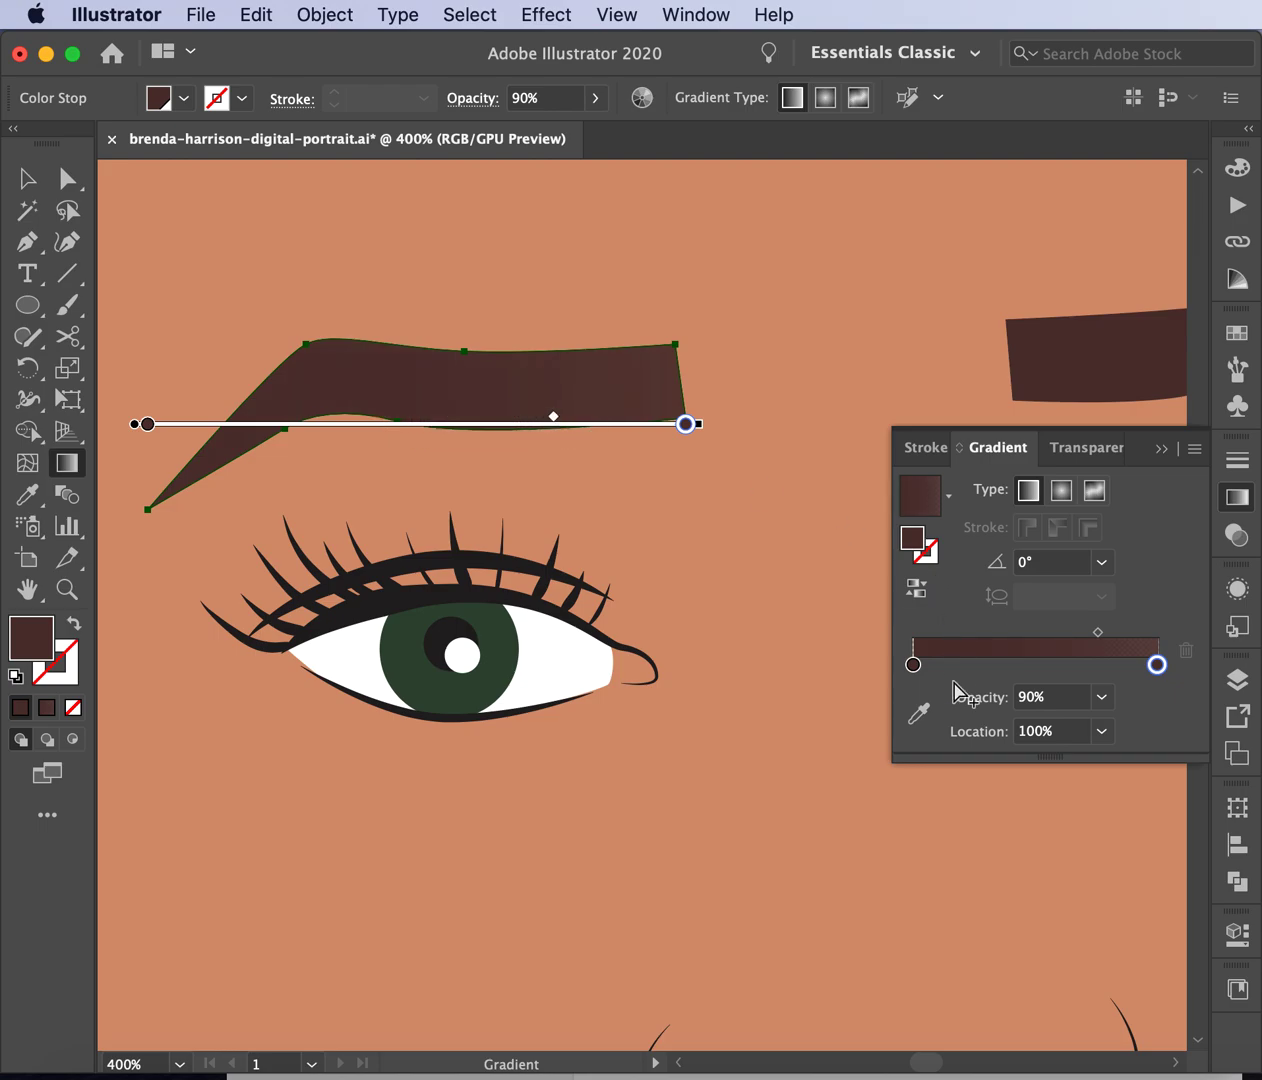
{"action": "left_click", "coordinate": [1101, 698]}
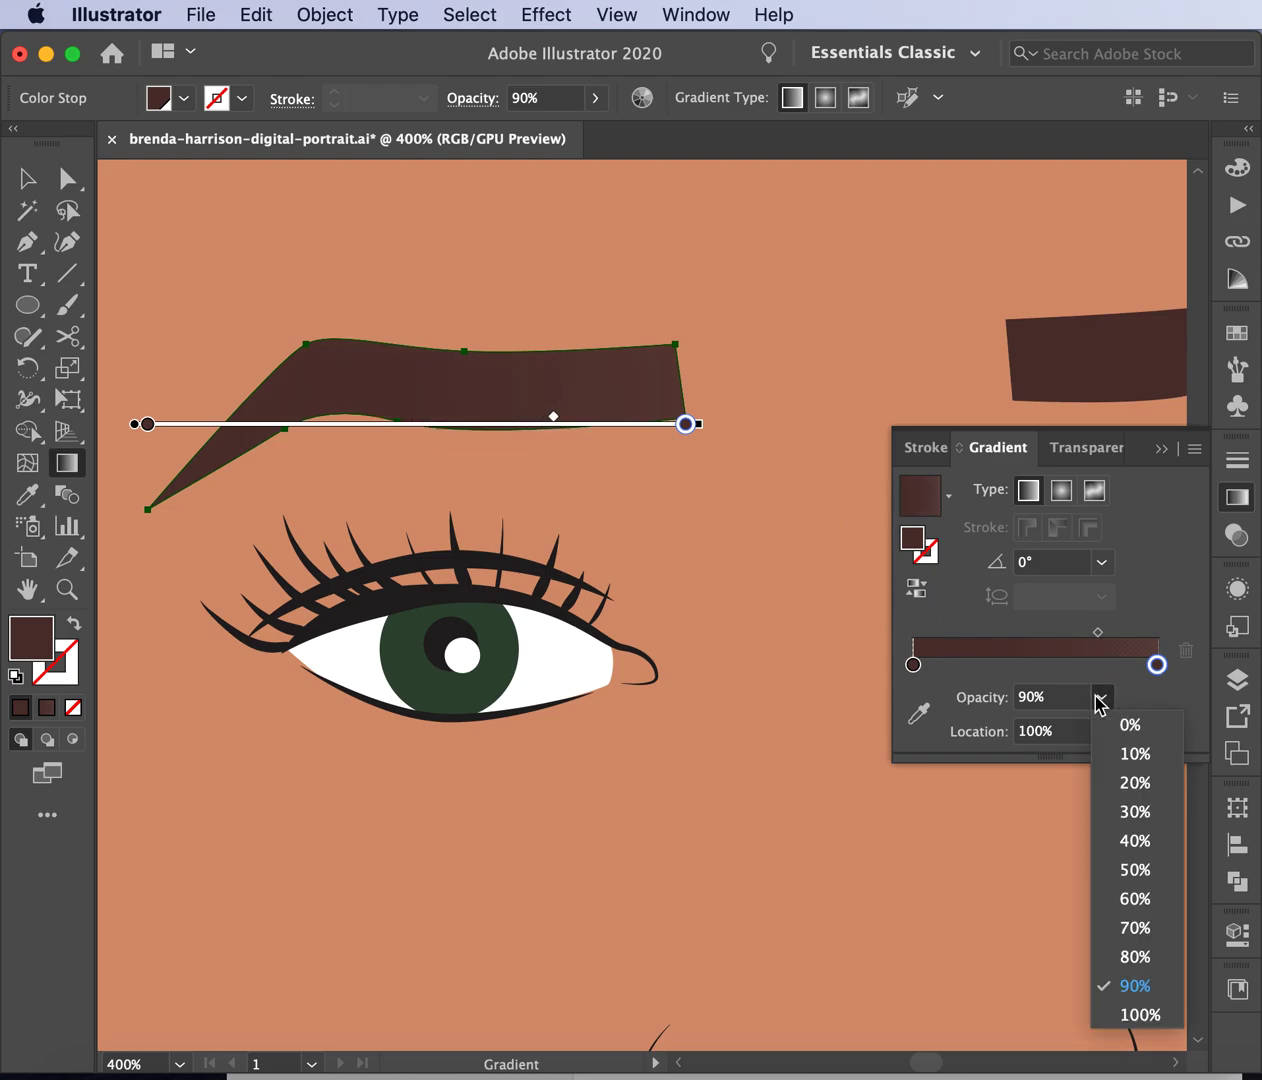
{"action": "left_click", "coordinate": [1109, 899]}
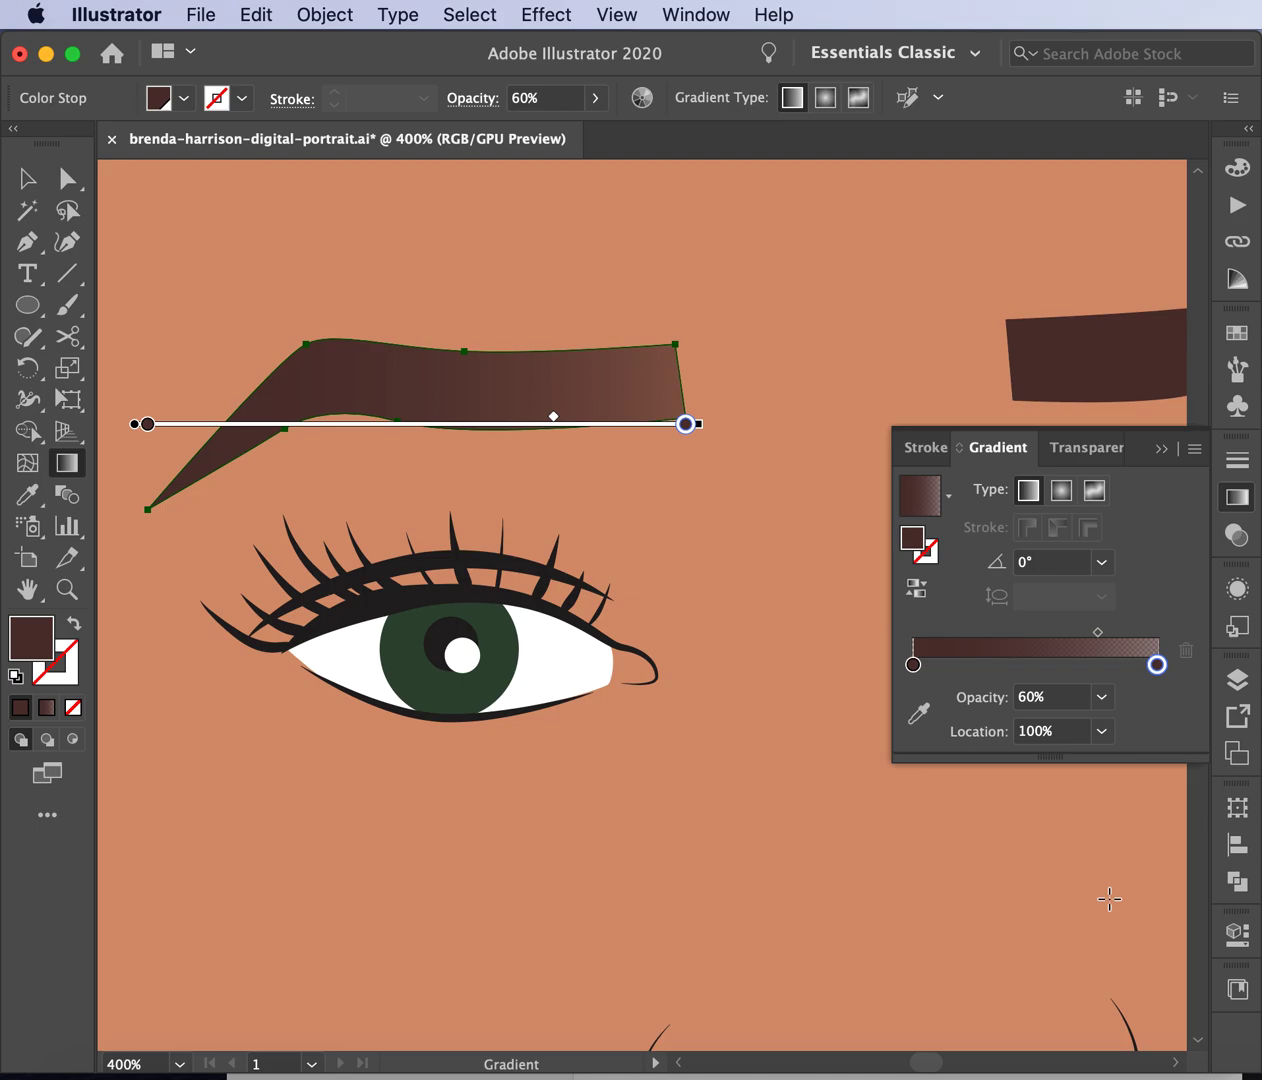
{"action": "left_click", "coordinate": [27, 178]}
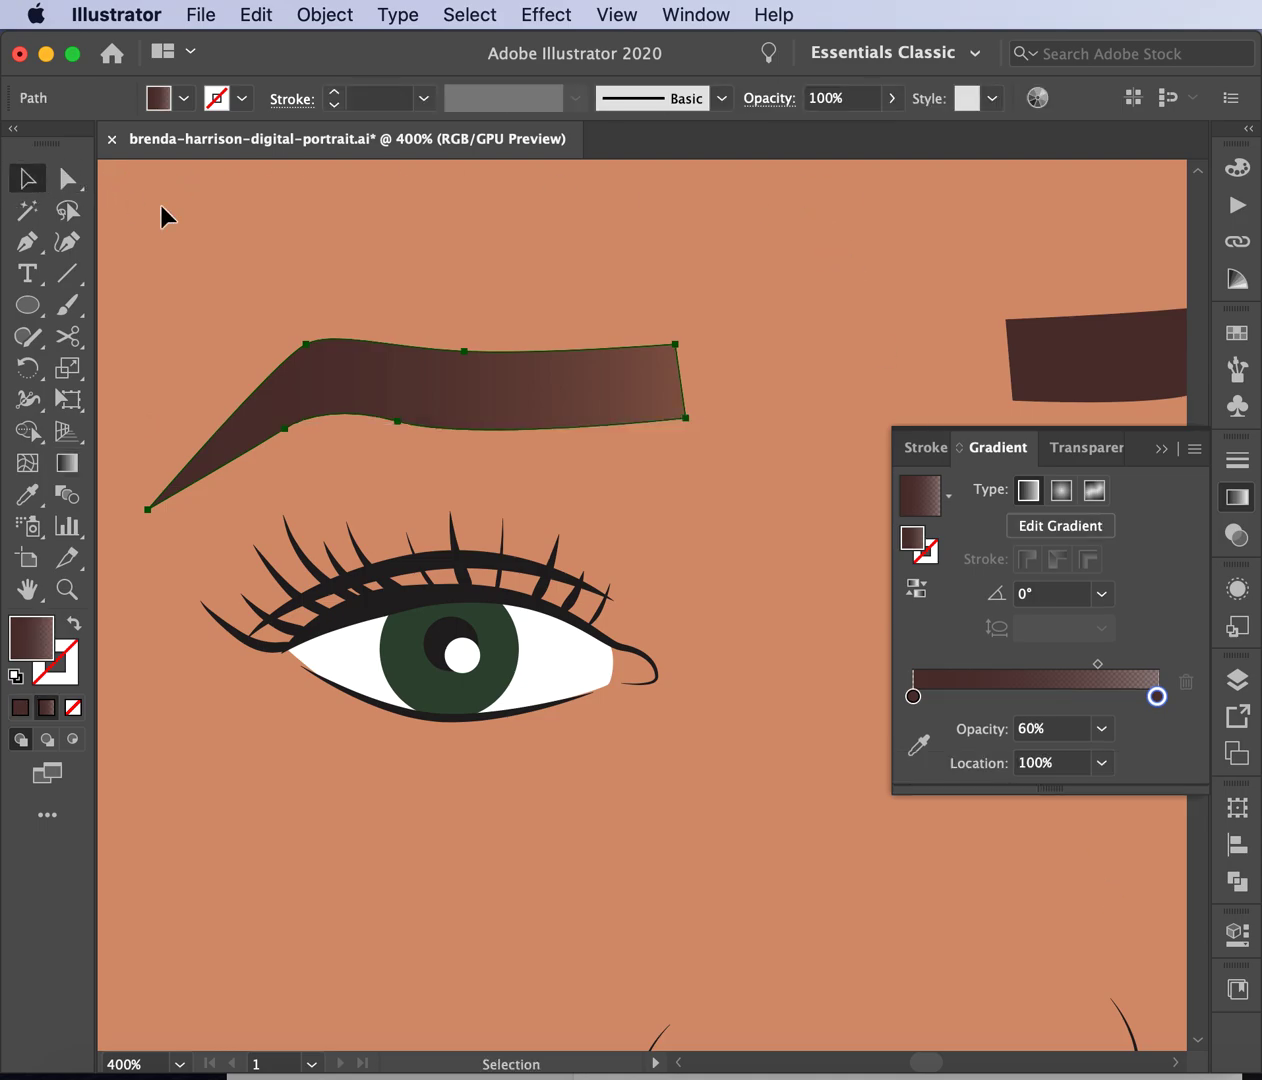
{"action": "left_click", "coordinate": [189, 213]}
Examine the left eyebrow's gradient fade against the other eyebrow and the whole face.
{"action": "key", "text": "super+minus"}
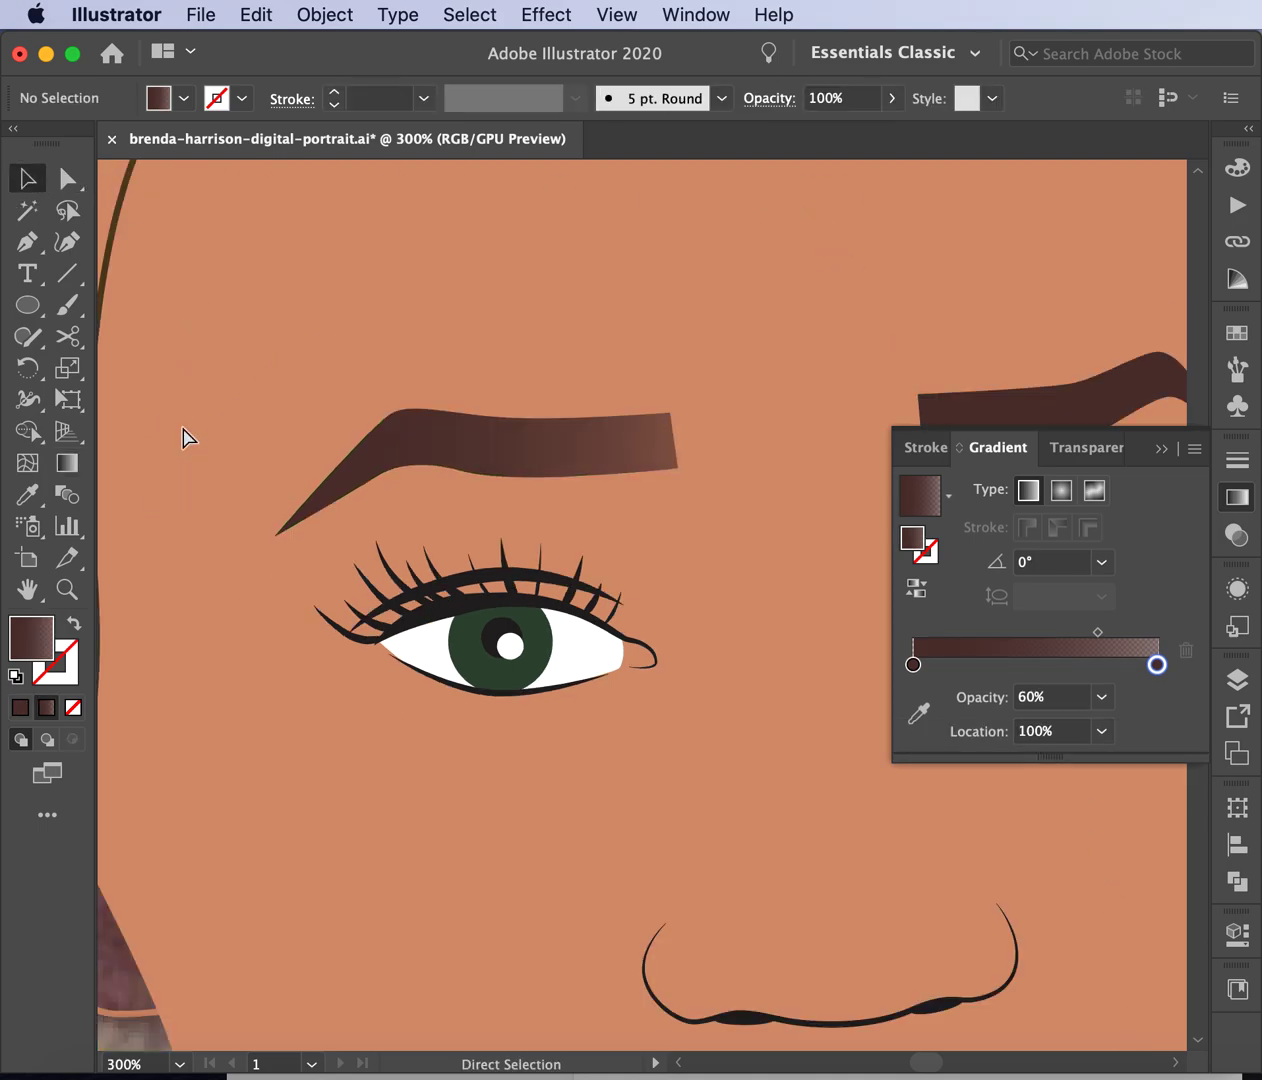
{"action": "key", "text": "super+minus"}
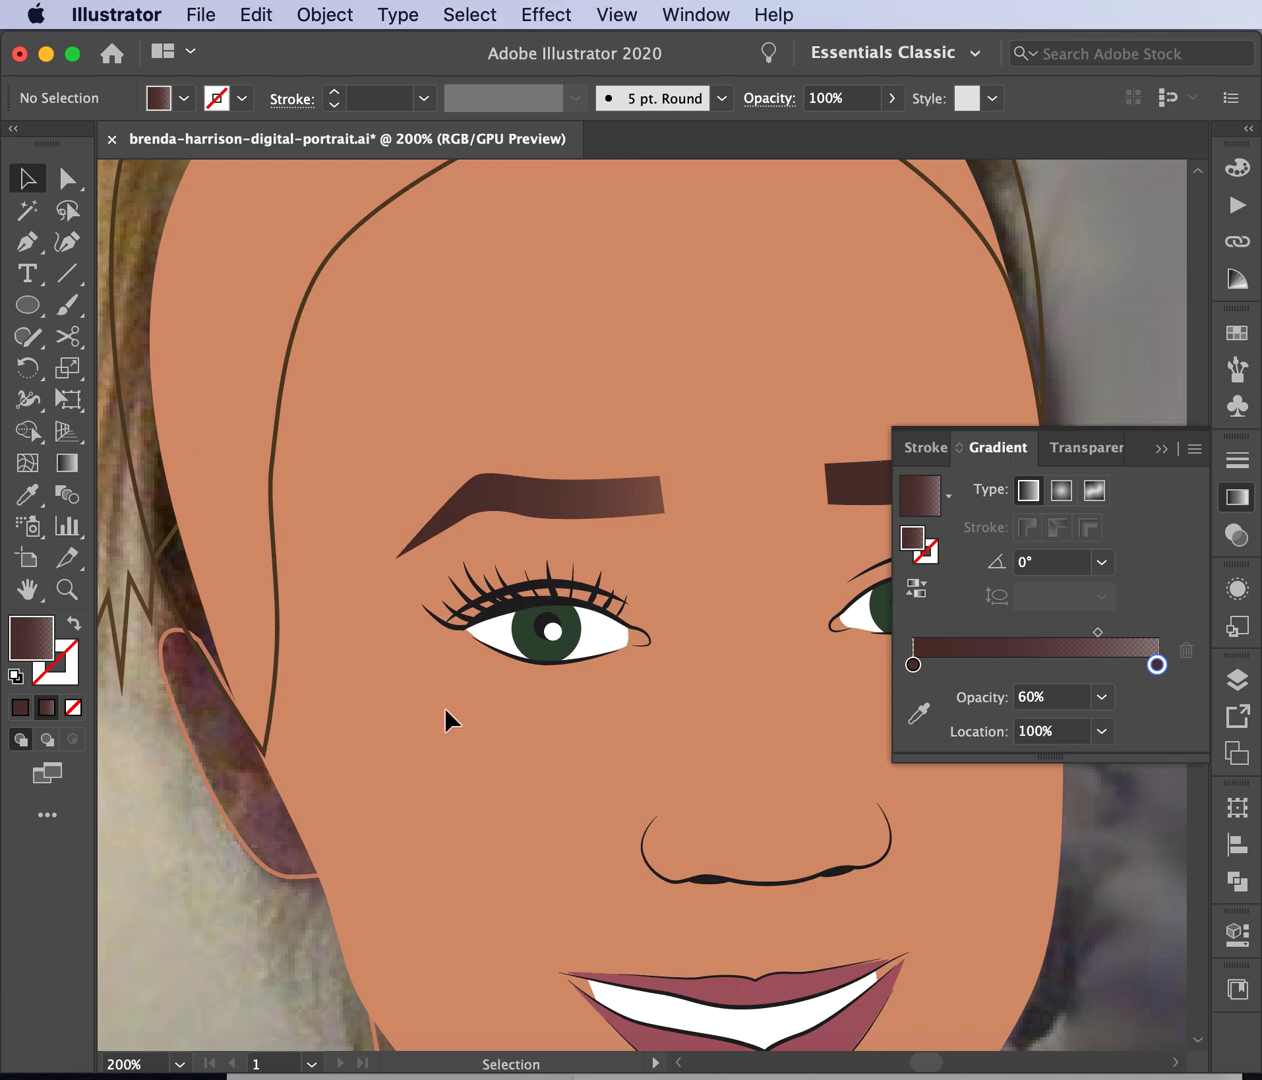
{"action": "scroll", "coordinate": [445, 720], "scroll_direction": "down", "scroll_amount": 5}
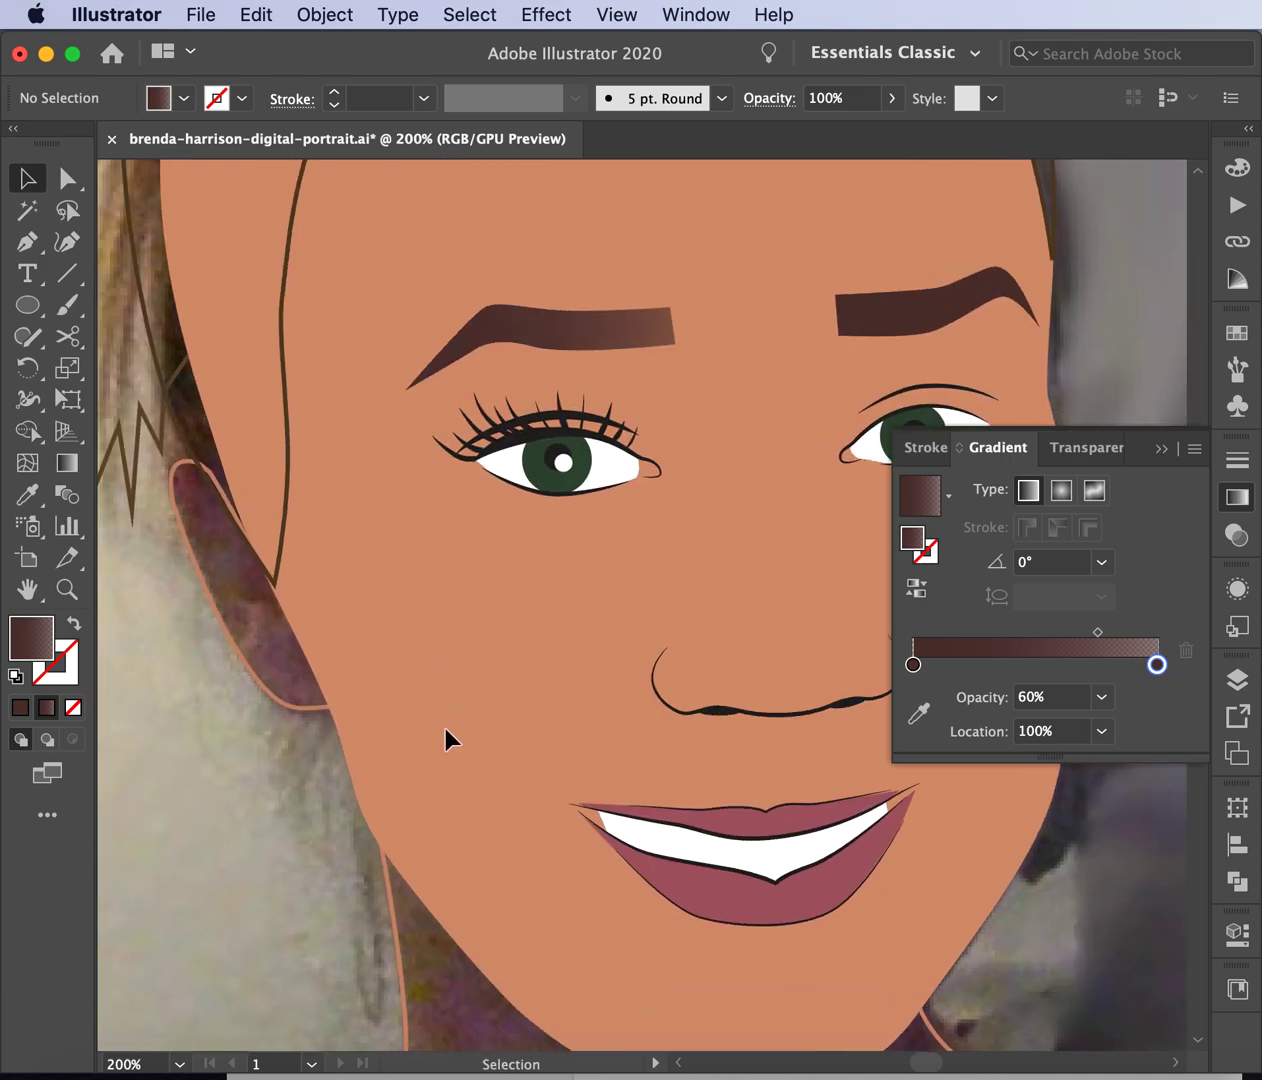
{"action": "scroll", "coordinate": [446, 730], "scroll_direction": "up", "scroll_amount": 3}
{"action": "scroll", "coordinate": [446, 730], "scroll_direction": "right", "scroll_amount": 3}
{"action": "scroll", "coordinate": [446, 738], "scroll_direction": "down", "scroll_amount": 3}
{"action": "scroll", "coordinate": [446, 738], "scroll_direction": "right", "scroll_amount": 2}
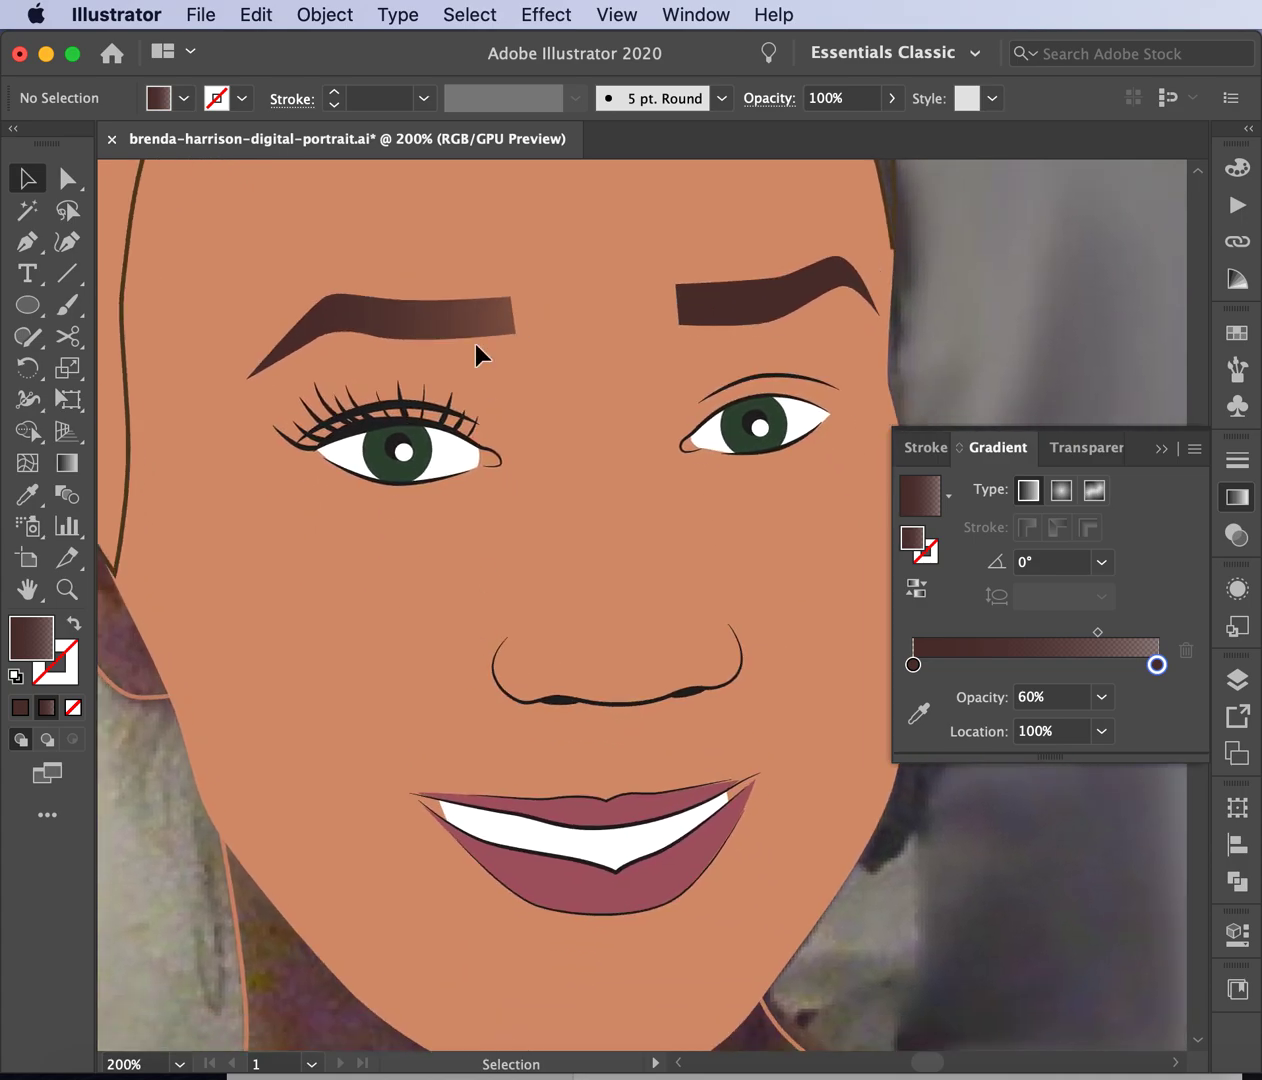